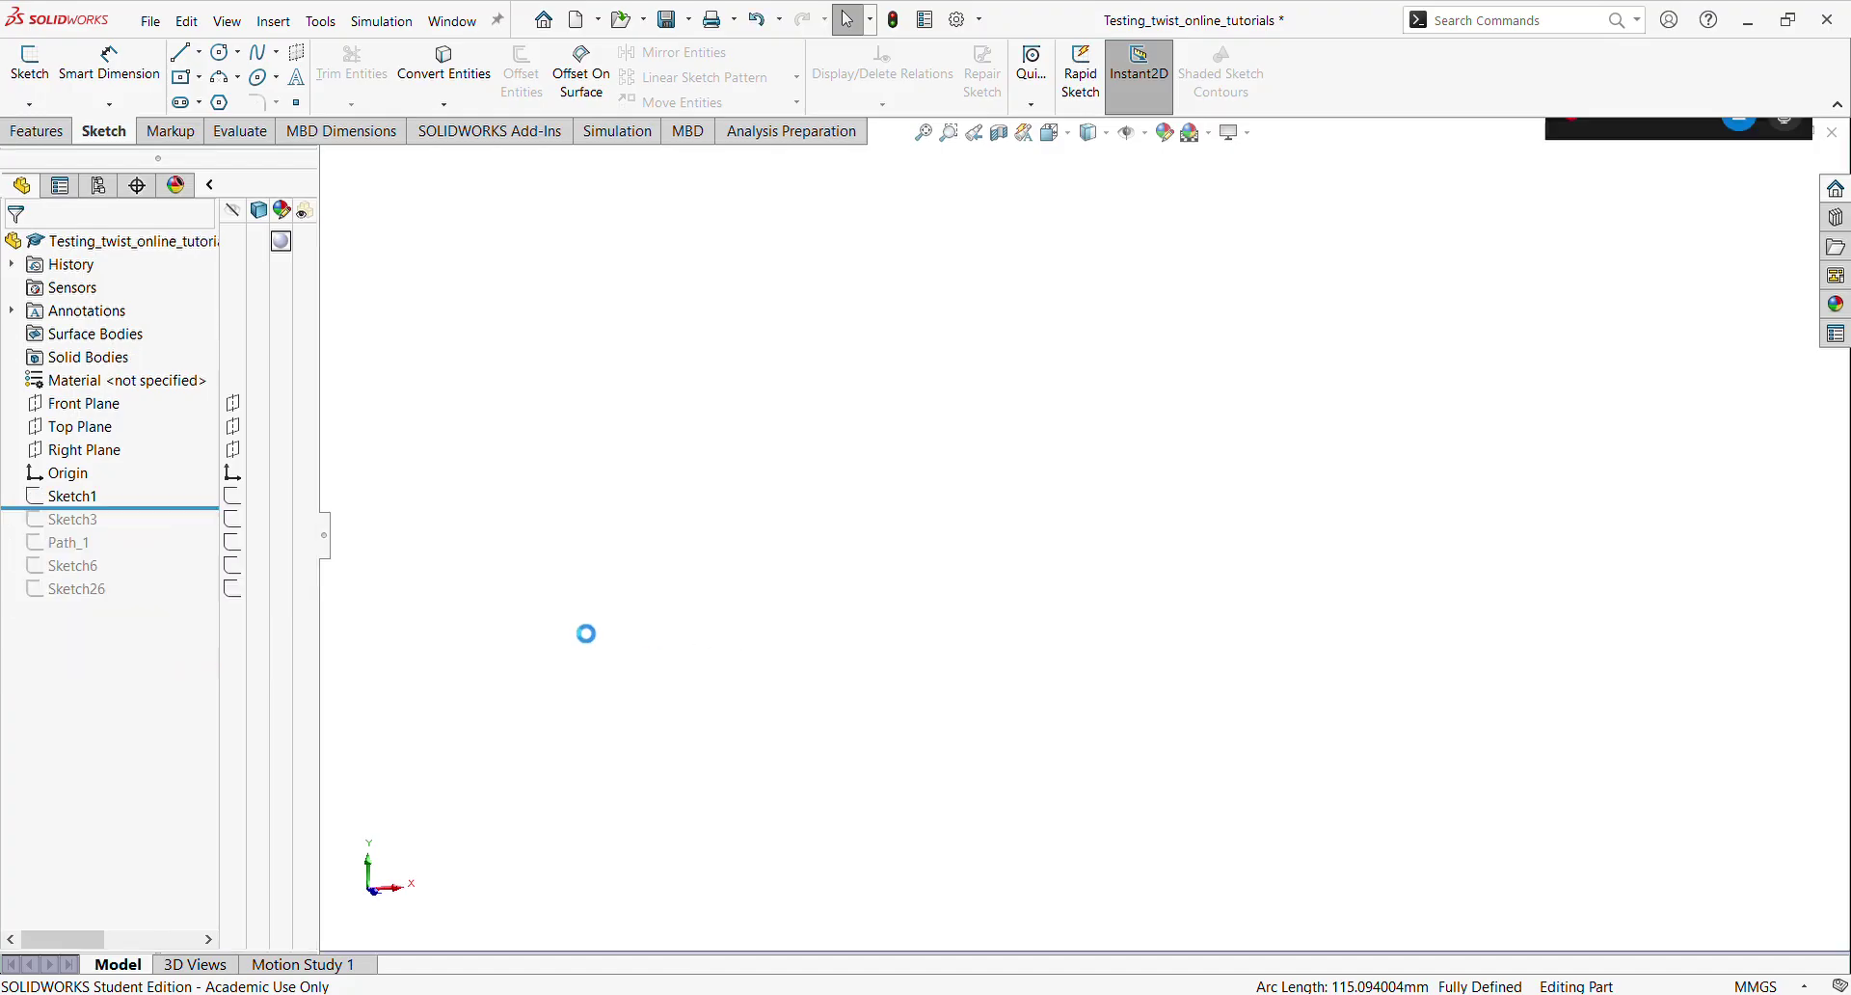
Open Sketch1 for editing and delete the existing curved spline above the base profile
{"action": "left_click", "coordinate": [86, 495]}
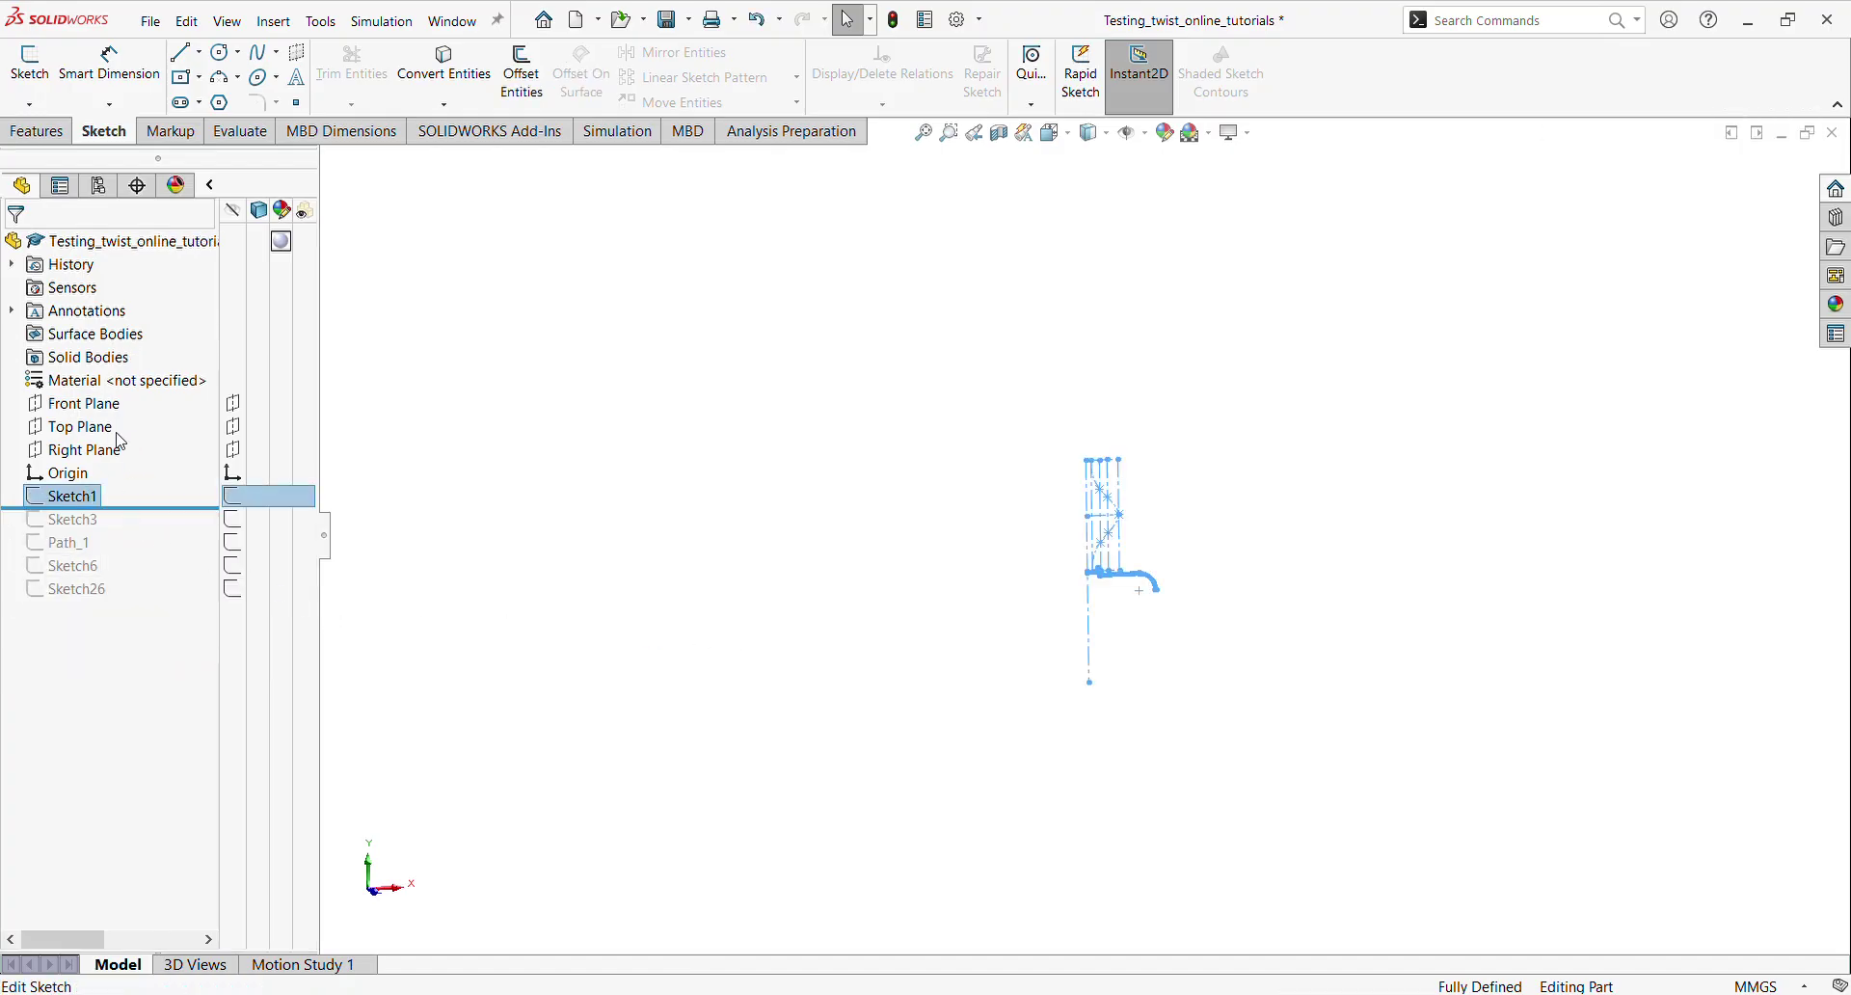
{"action": "left_click", "coordinate": [121, 441]}
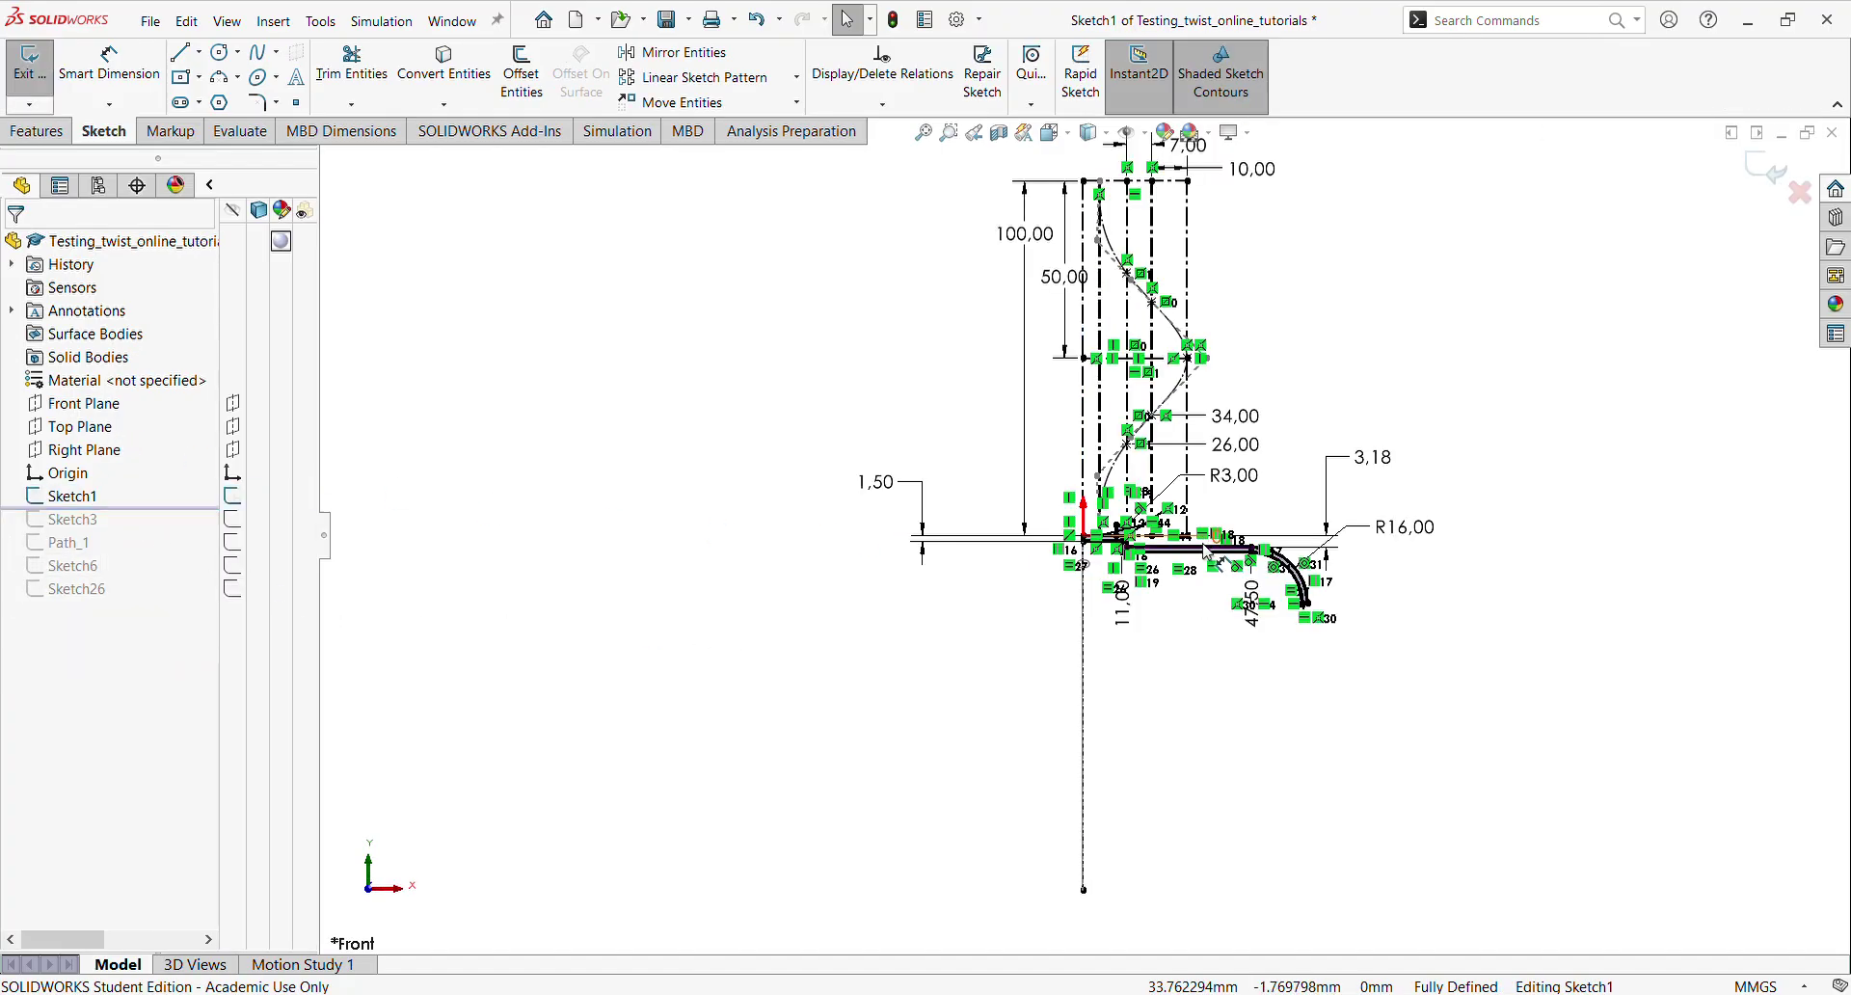
{"action": "scroll", "coordinate": [1210, 555], "scroll_direction": "down", "scroll_amount": 5}
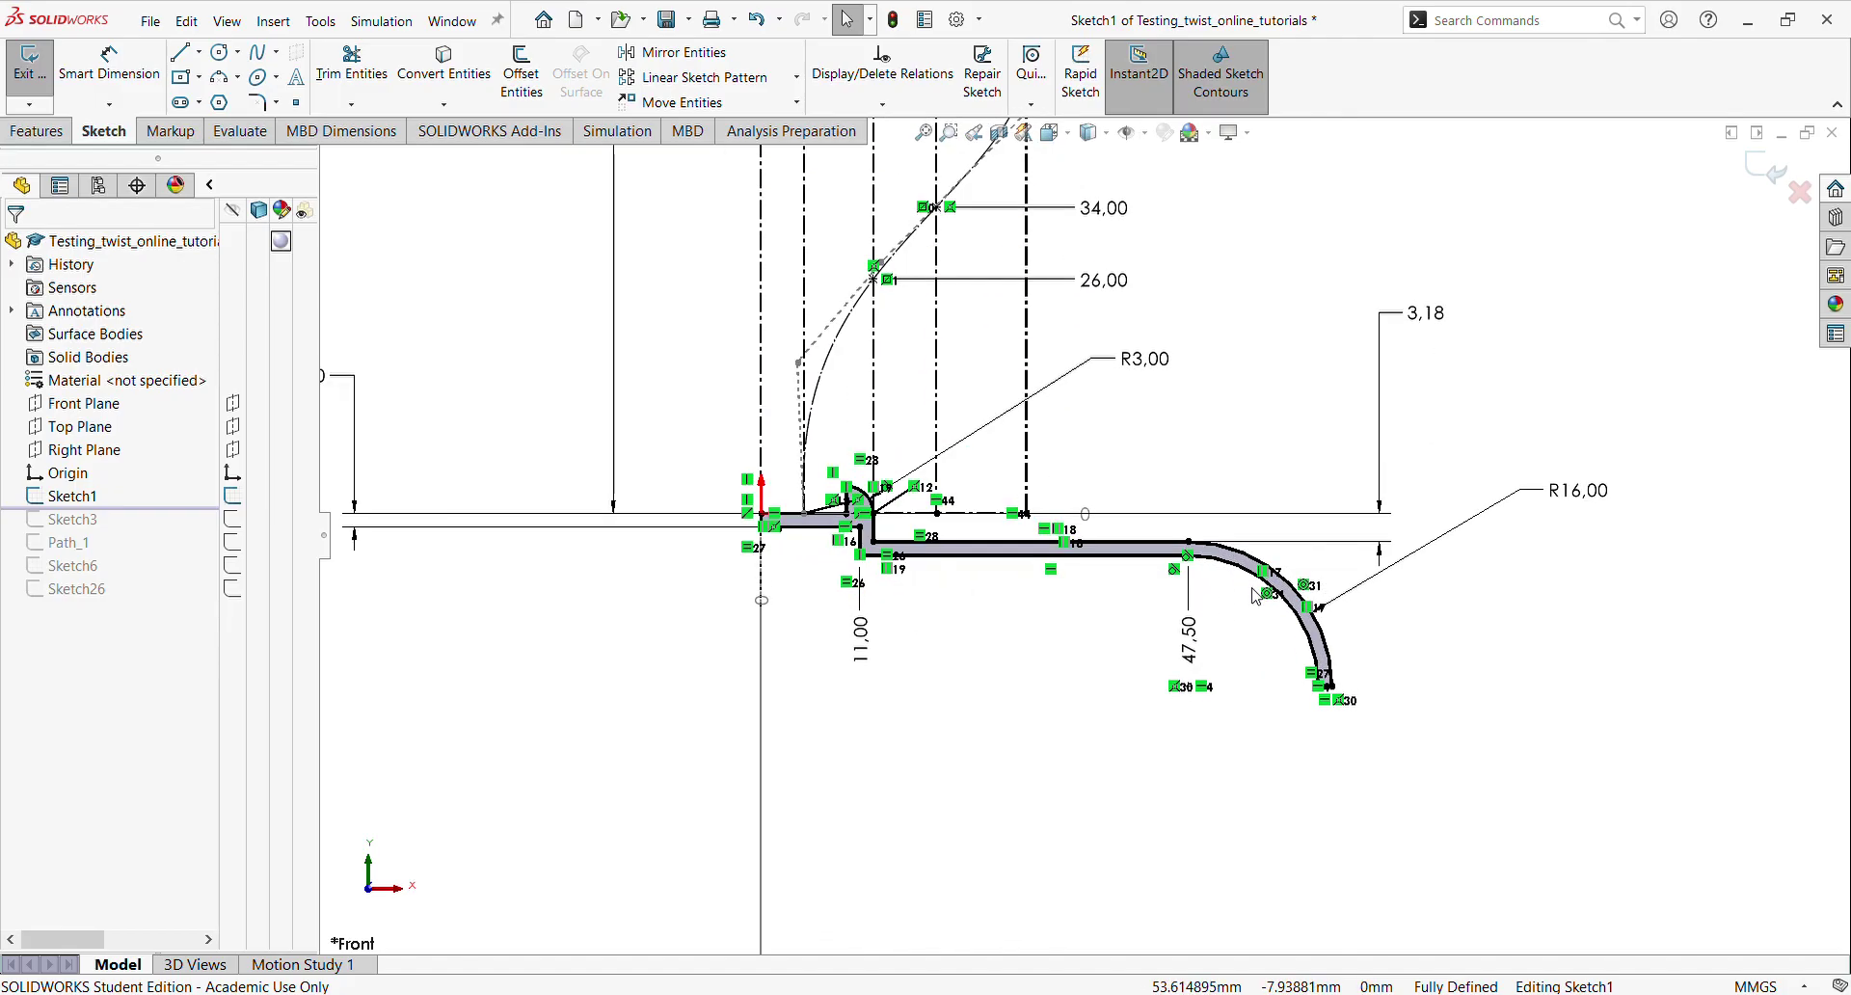
{"action": "scroll", "coordinate": [1088, 594], "scroll_direction": "up", "scroll_amount": 5}
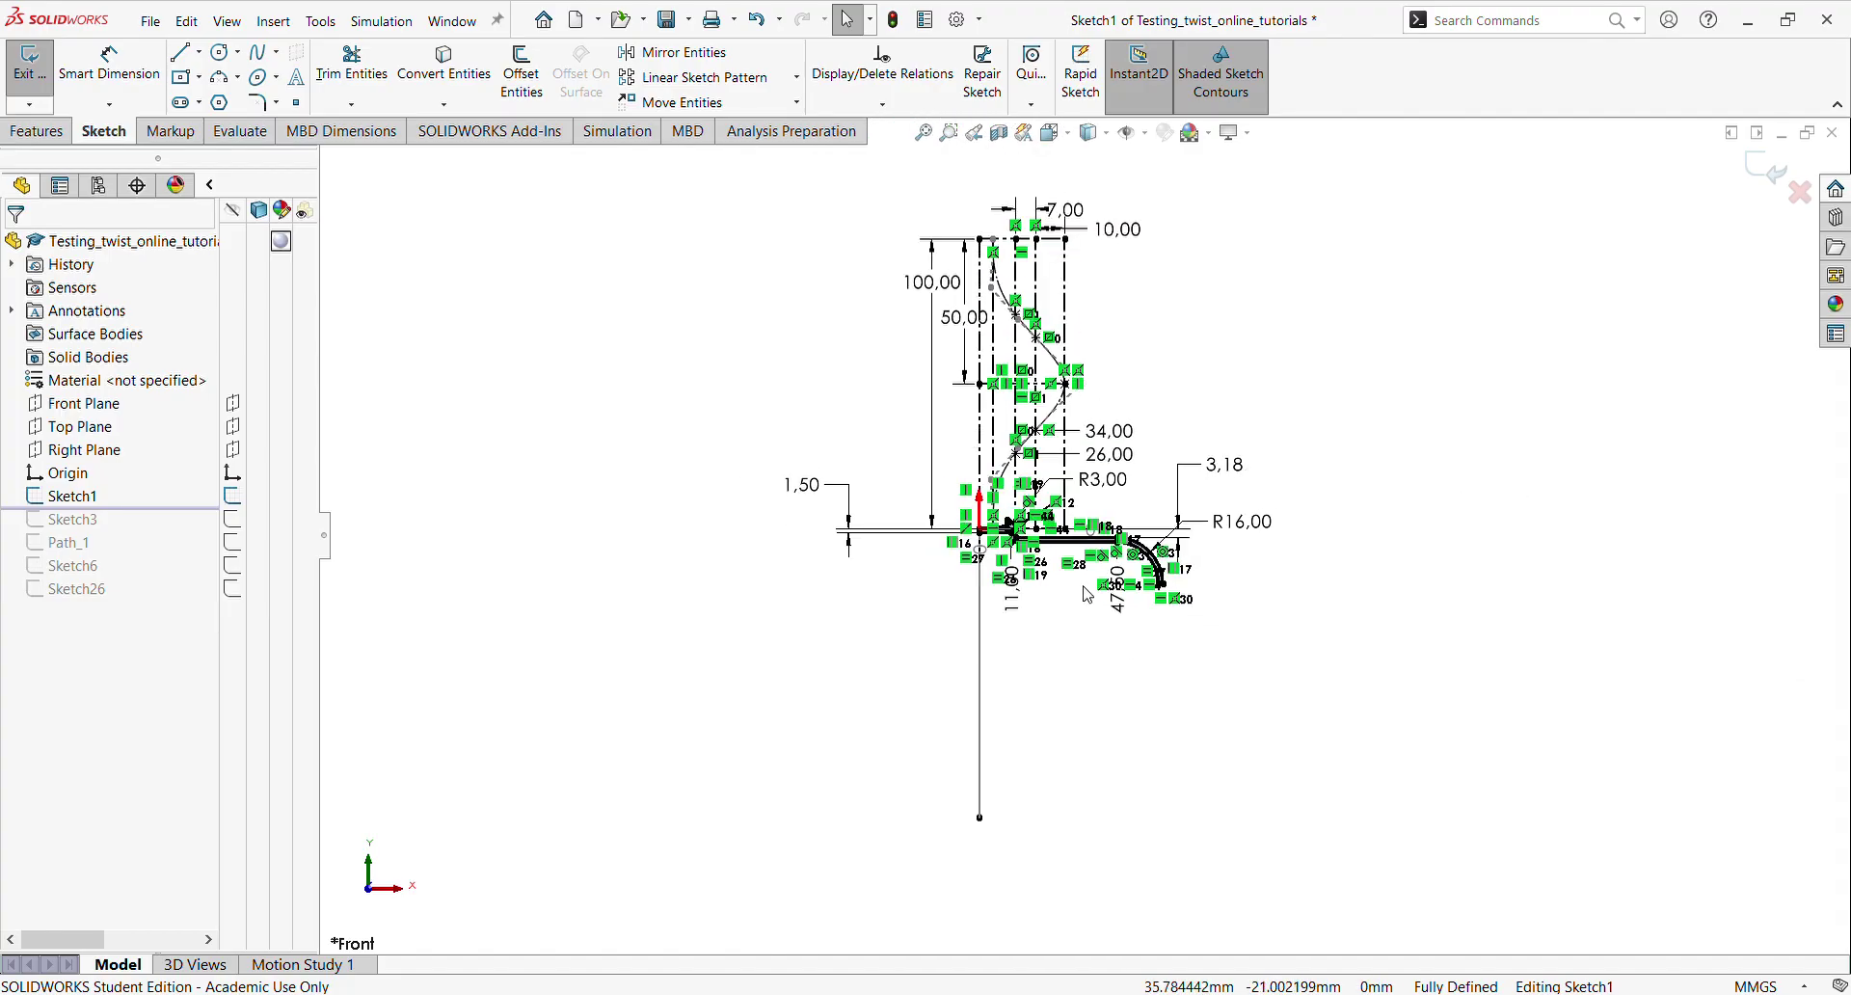
{"action": "scroll", "coordinate": [1104, 434], "scroll_direction": "down", "scroll_amount": 5}
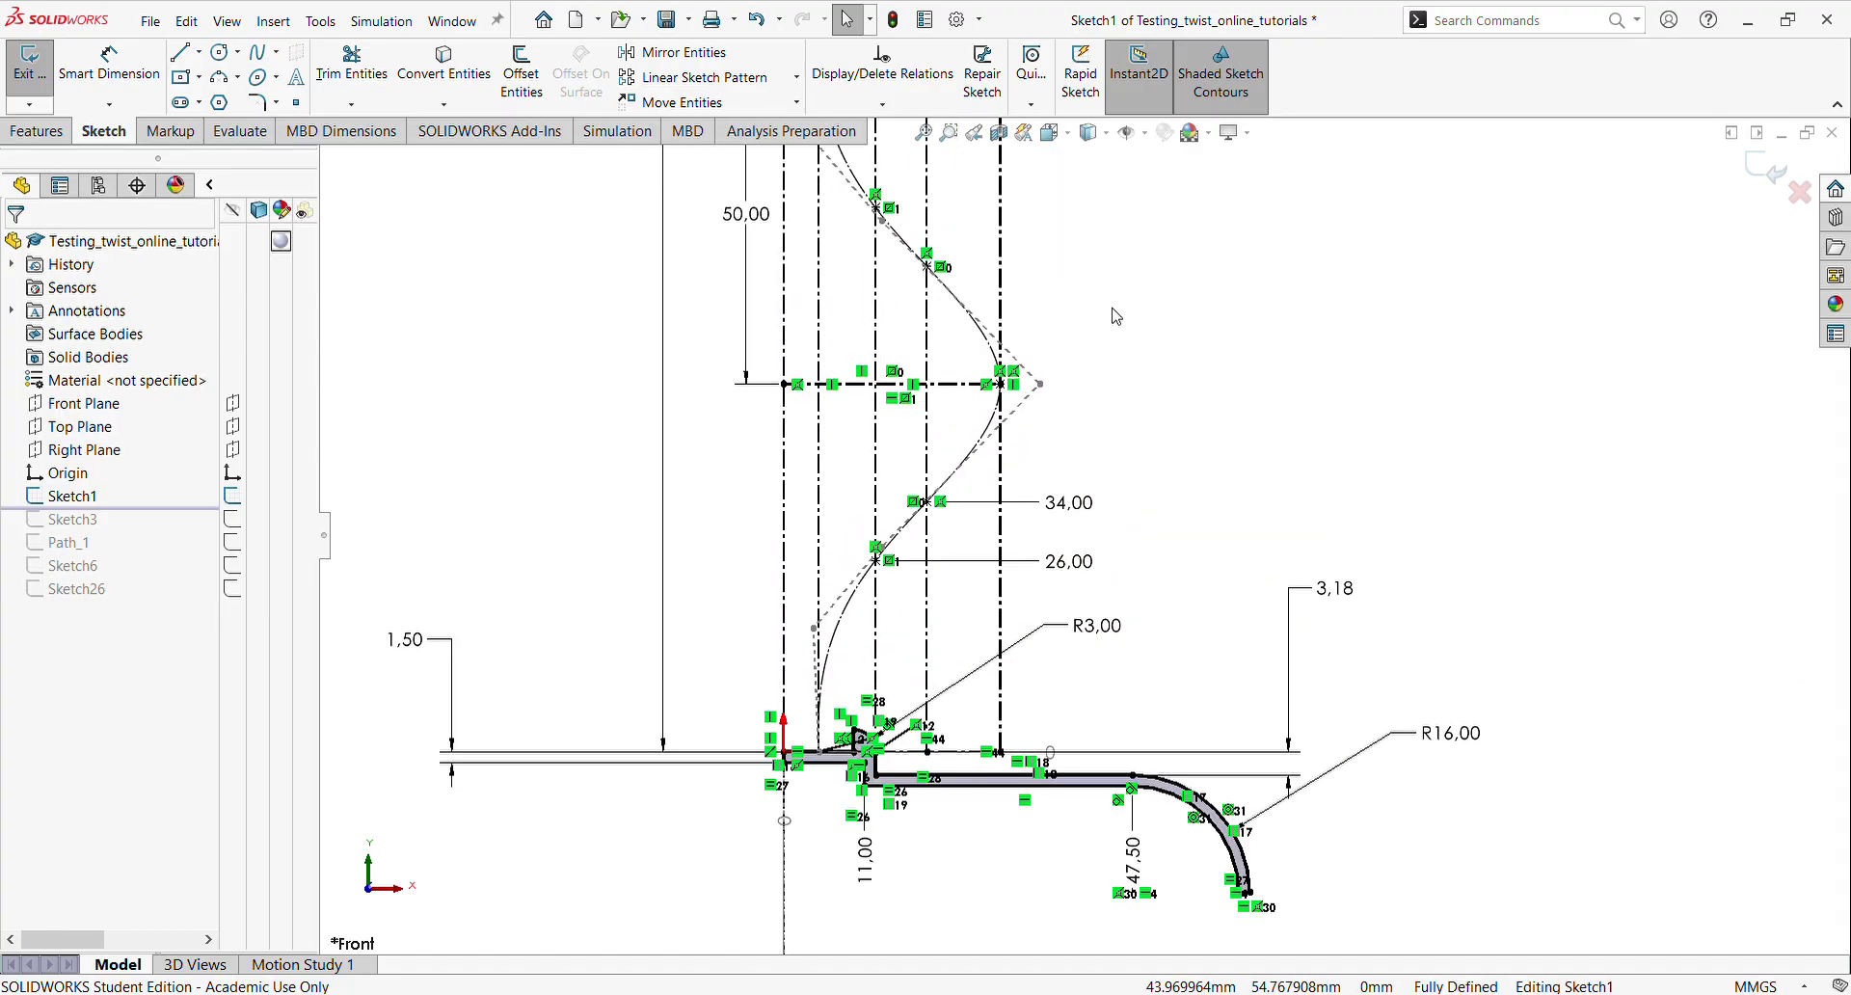
{"action": "left_click", "coordinate": [974, 330]}
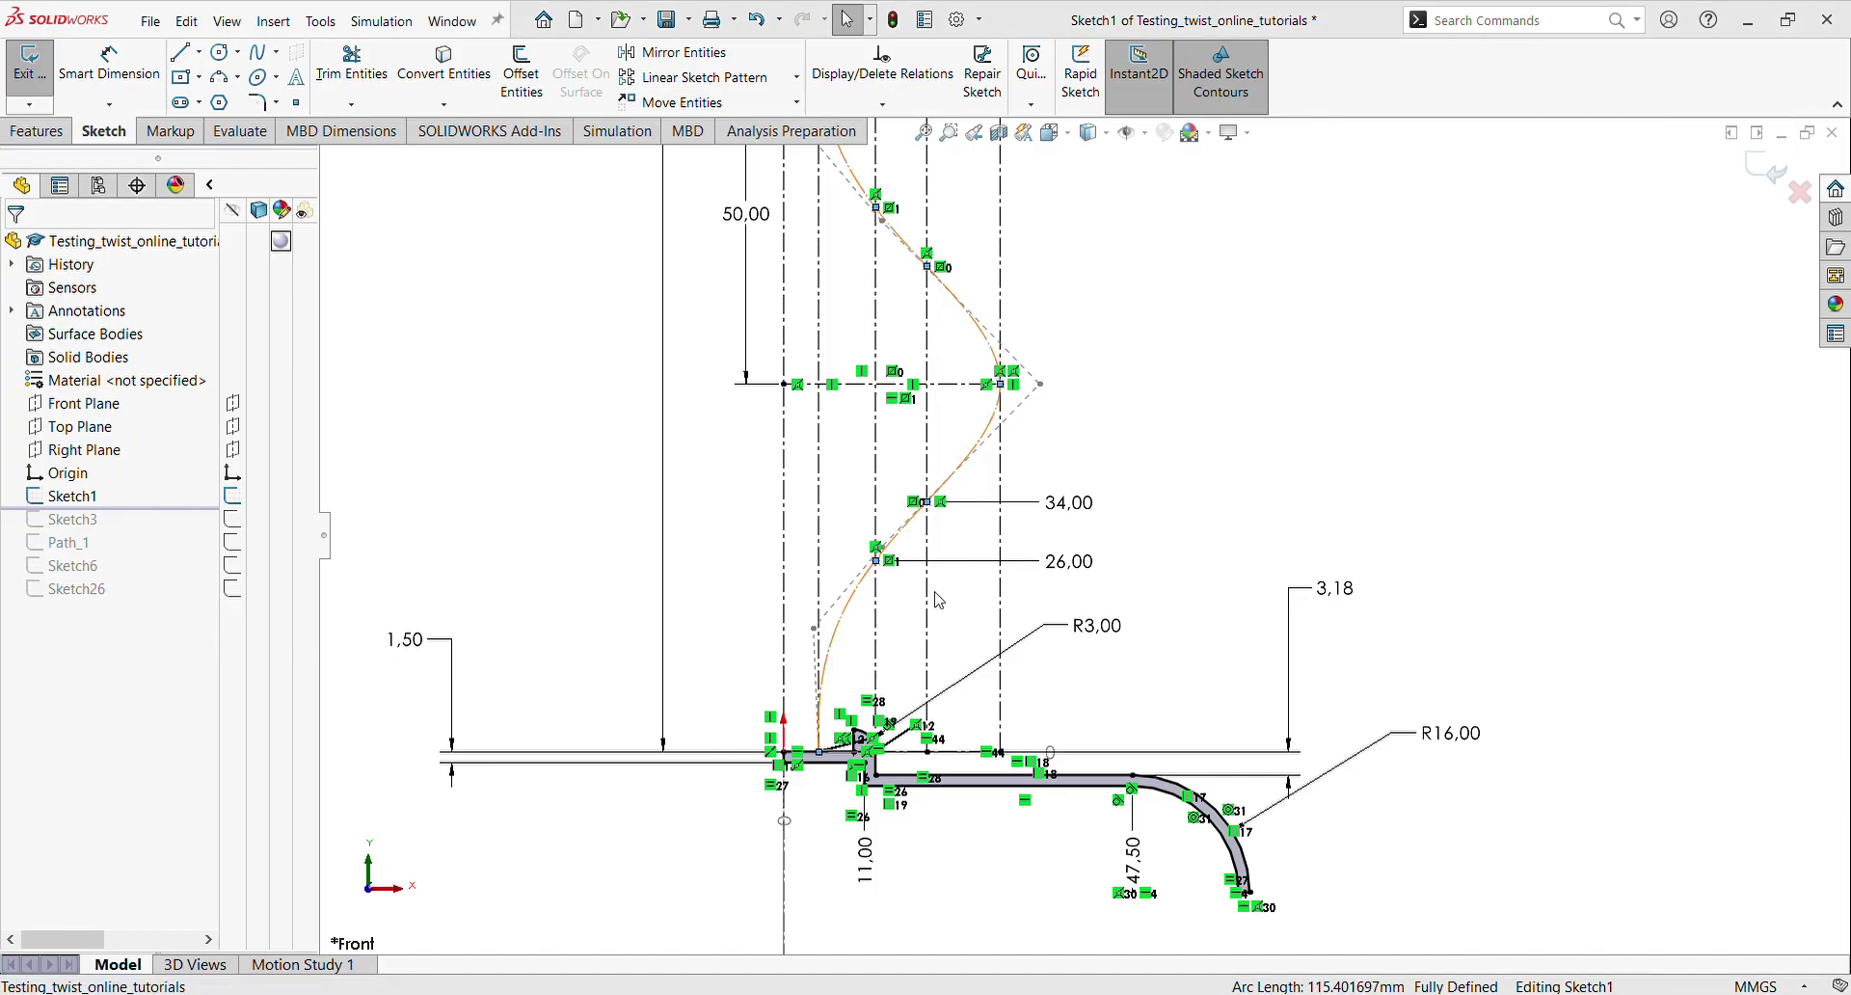
{"action": "key", "text": "Delete"}
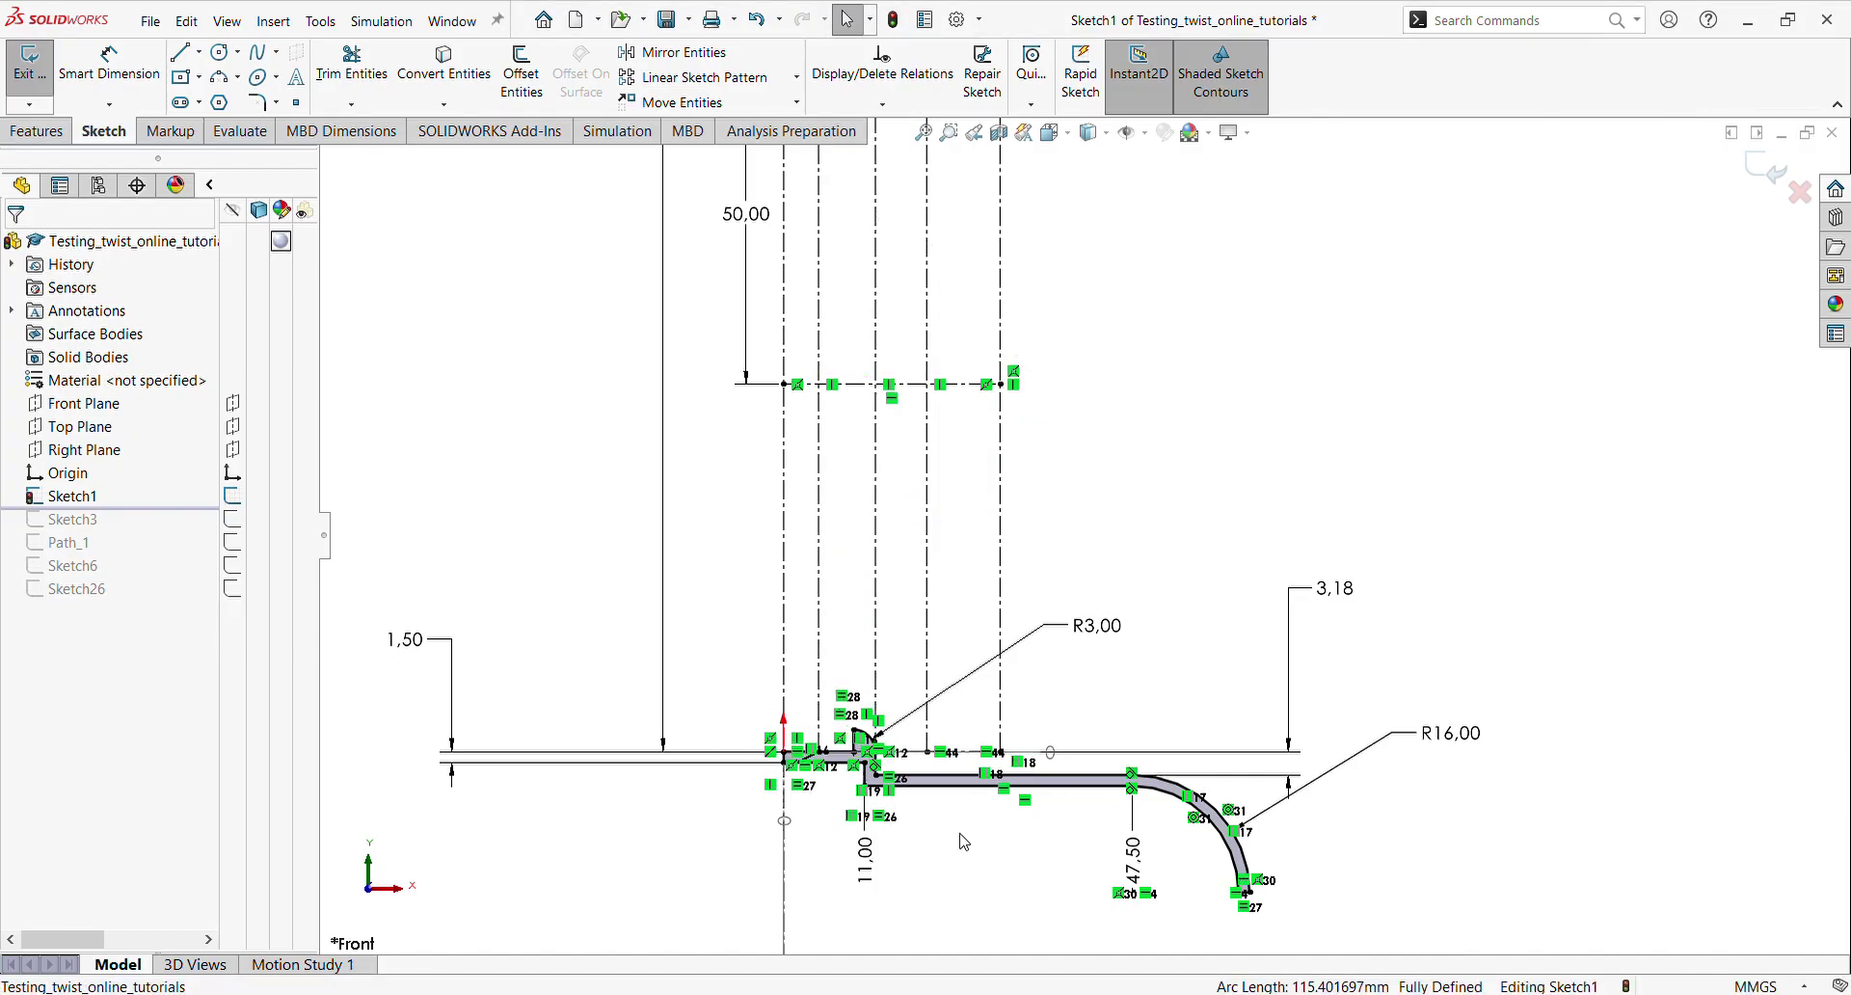
Examine the base profile, the vertical construction lines and their dimensions in Sketch1
{"action": "scroll", "coordinate": [1028, 794], "scroll_direction": "down", "scroll_amount": 2}
{"action": "scroll", "coordinate": [1051, 781], "scroll_direction": "up", "scroll_amount": 2}
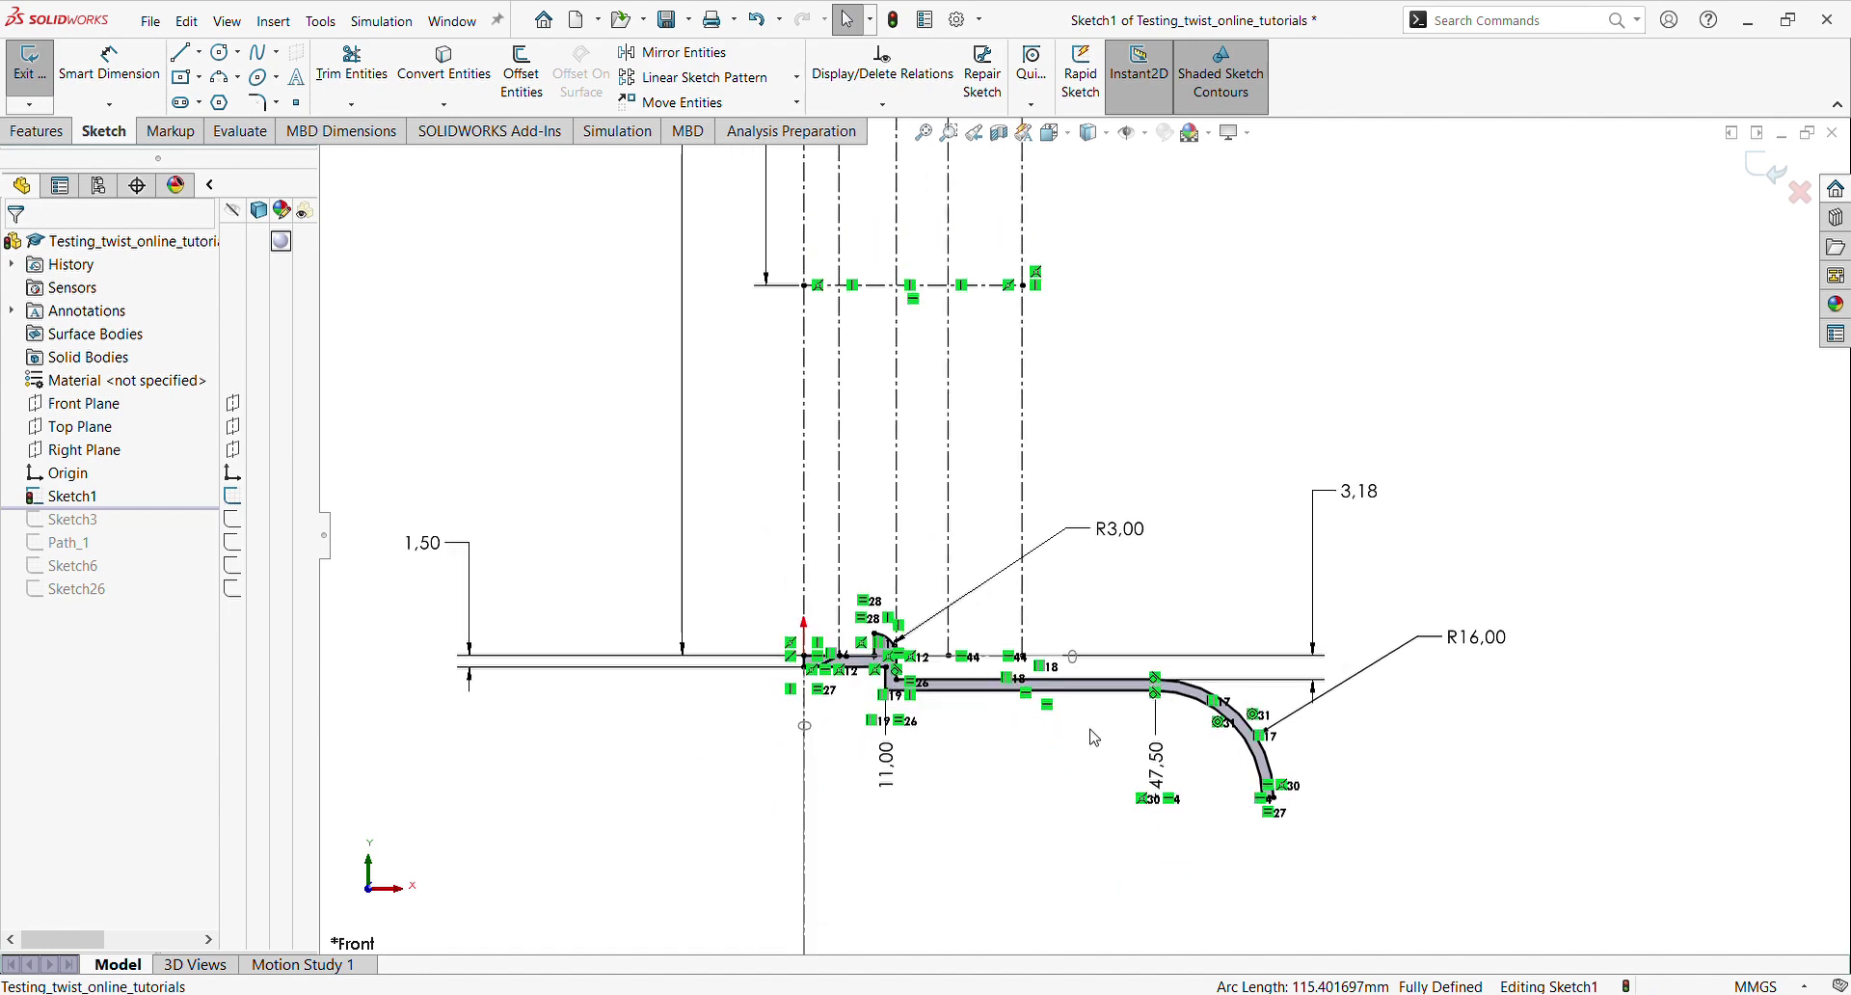
{"action": "scroll", "coordinate": [1094, 738], "scroll_direction": "down", "scroll_amount": 3}
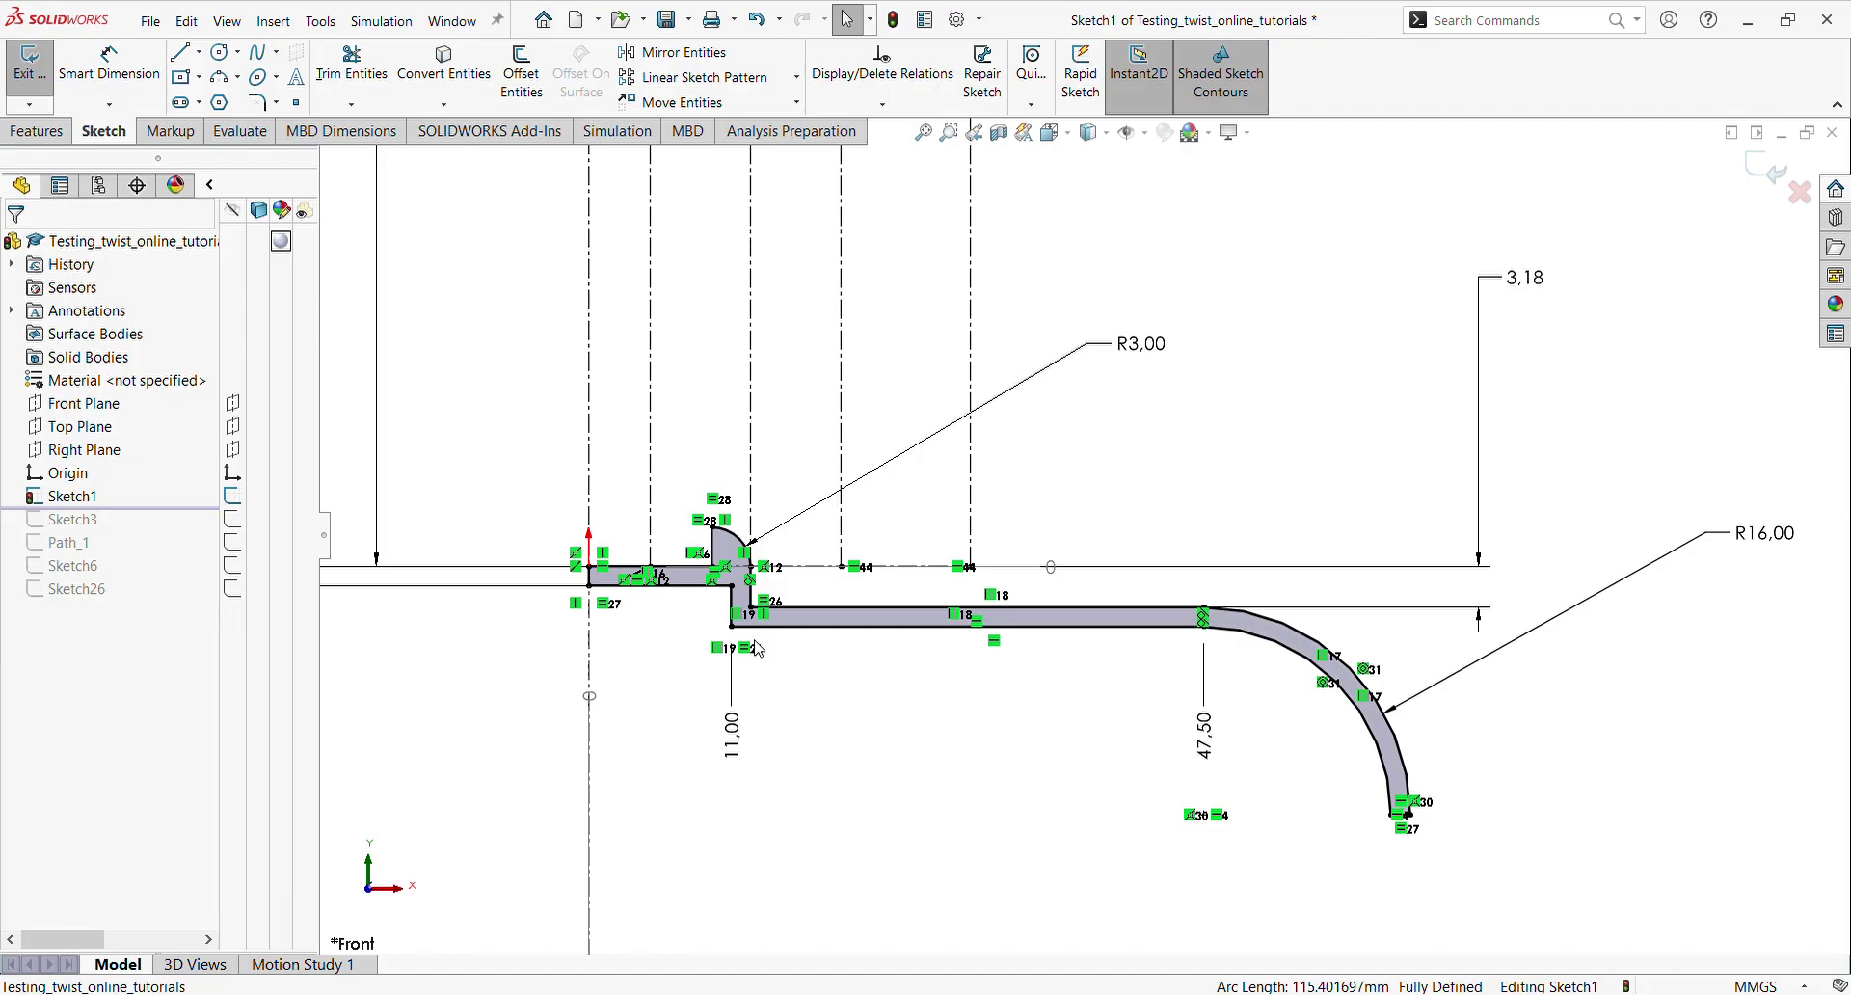
{"action": "scroll", "coordinate": [1071, 508], "scroll_direction": "up", "scroll_amount": 5}
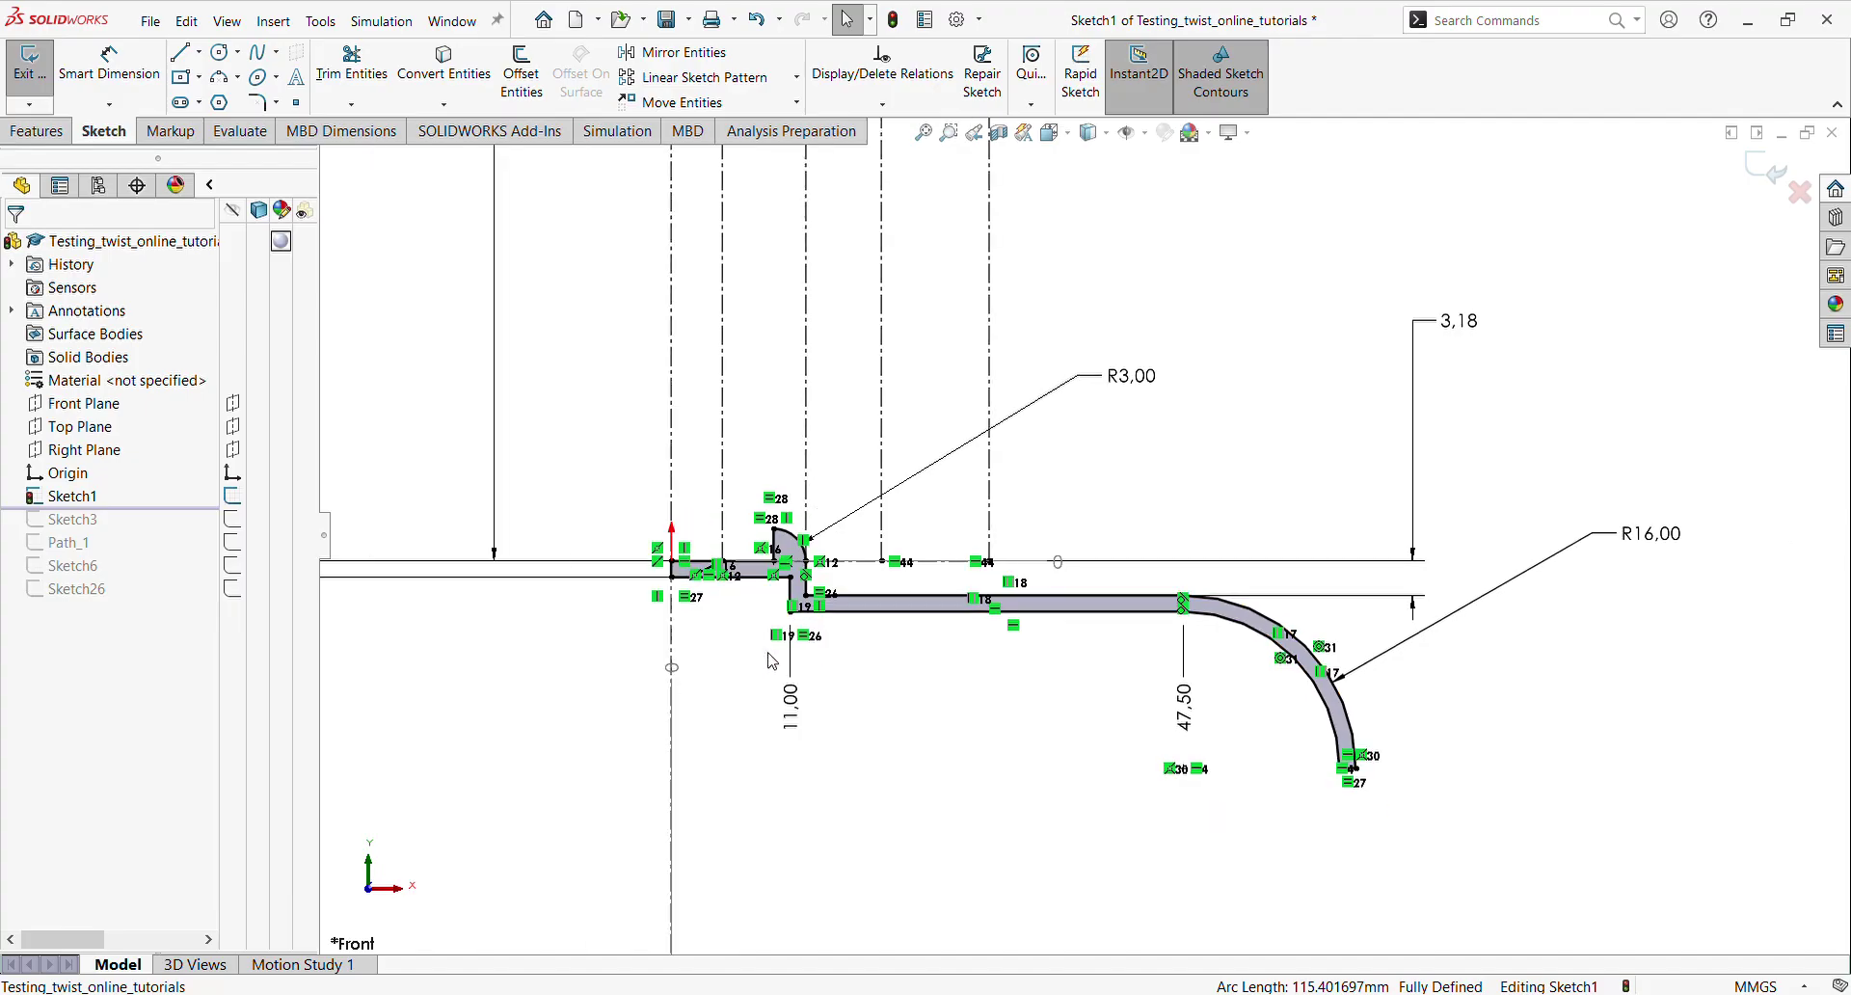
{"action": "scroll", "coordinate": [1072, 509], "scroll_direction": "down", "scroll_amount": 3}
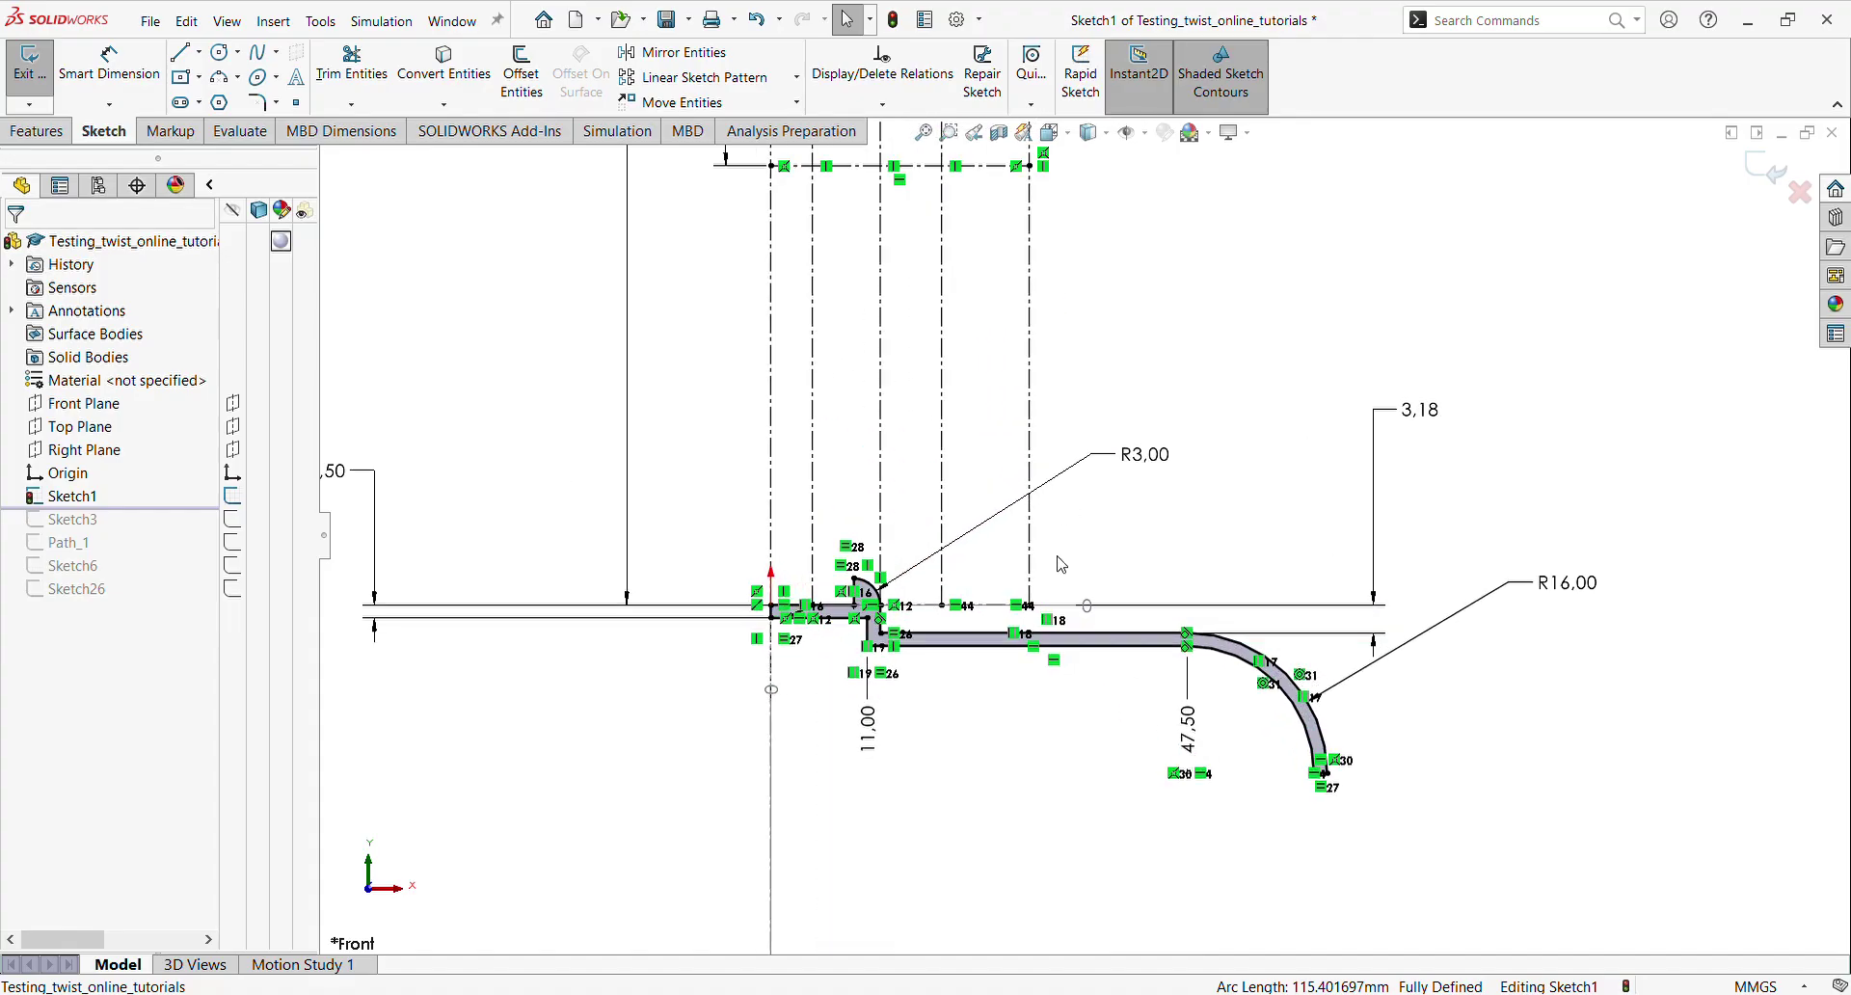
{"action": "scroll", "coordinate": [1031, 675], "scroll_direction": "up", "scroll_amount": 2}
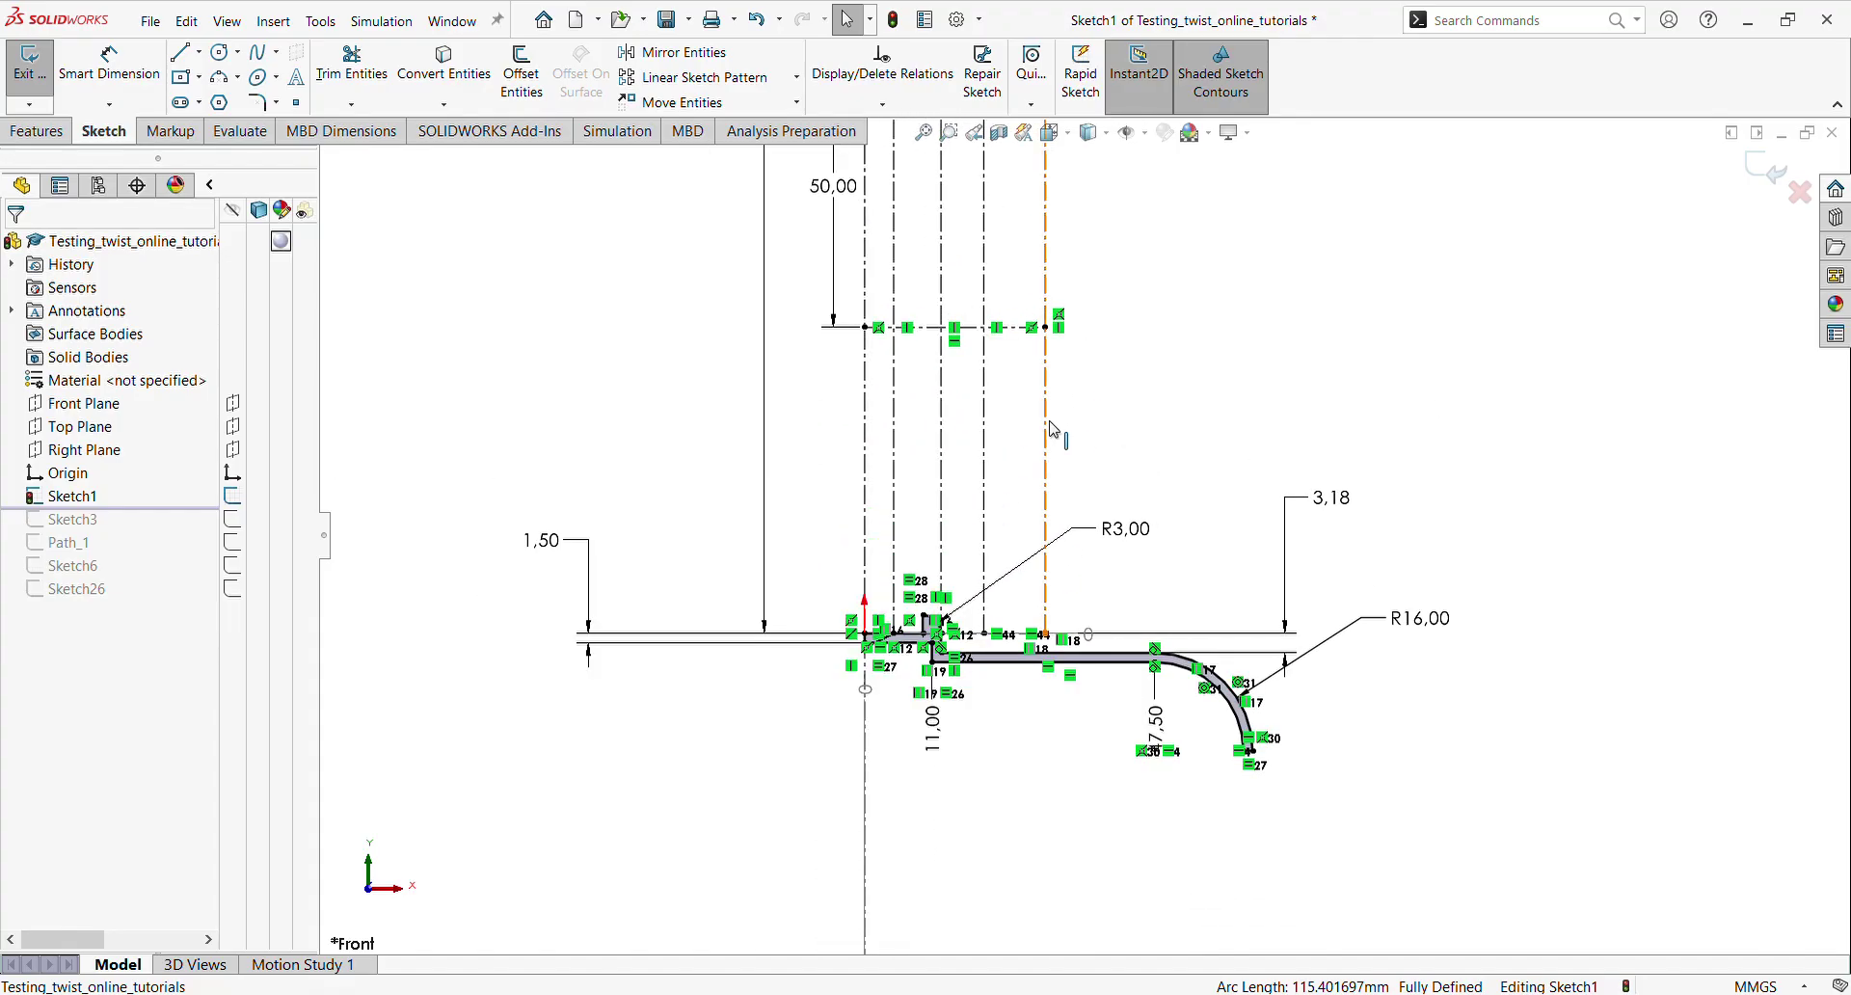
{"action": "scroll", "coordinate": [1020, 385], "scroll_direction": "up", "scroll_amount": 5}
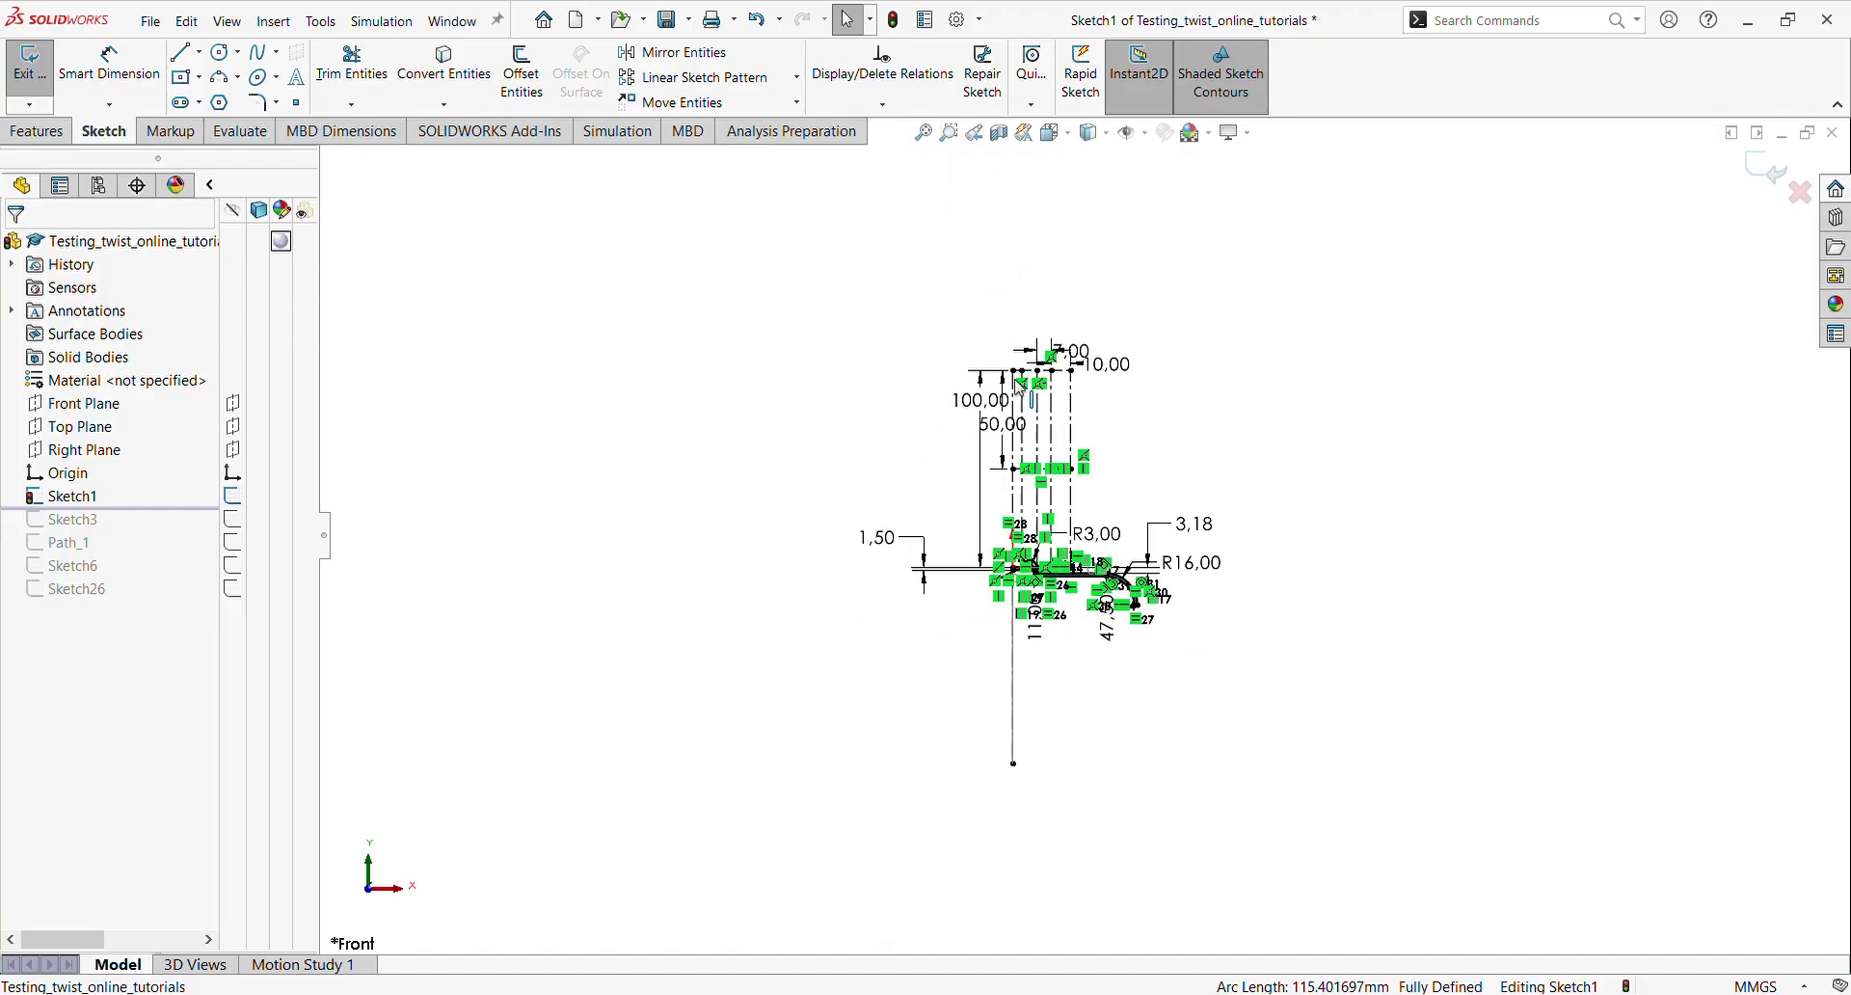
{"action": "scroll", "coordinate": [1120, 441], "scroll_direction": "down", "scroll_amount": 5}
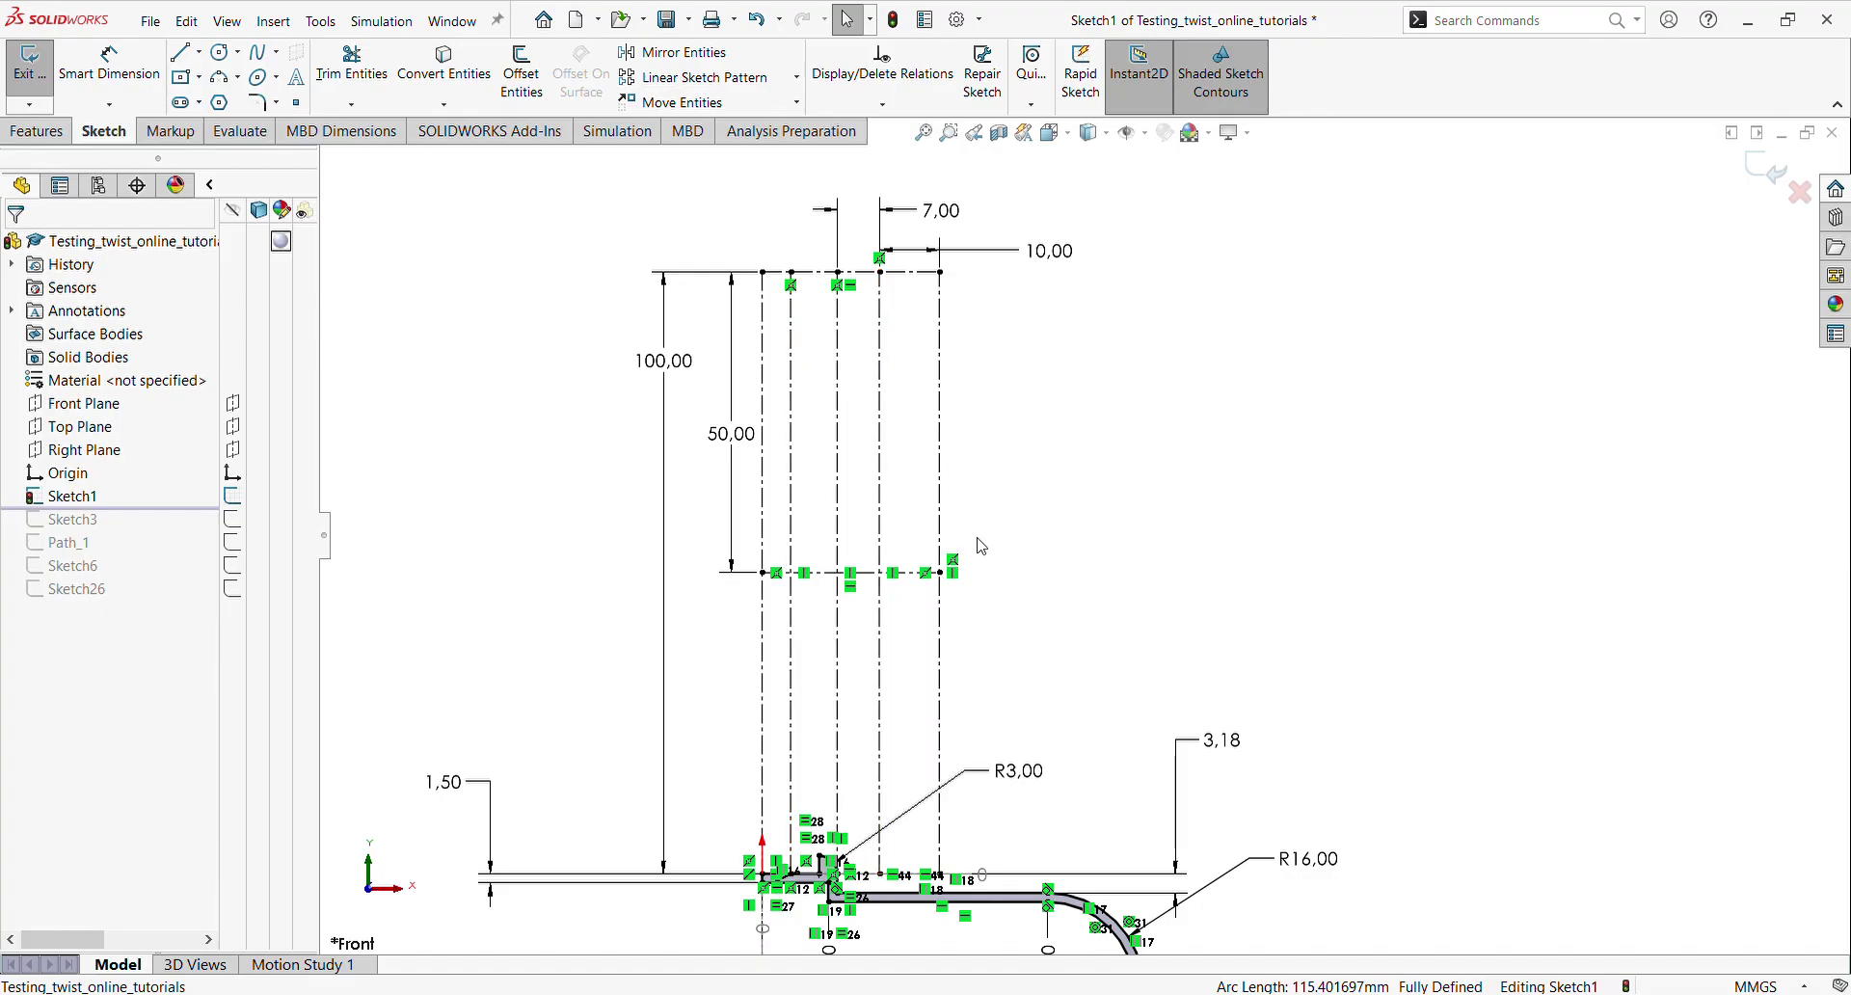
{"action": "scroll", "coordinate": [982, 545], "scroll_direction": "up", "scroll_amount": 2}
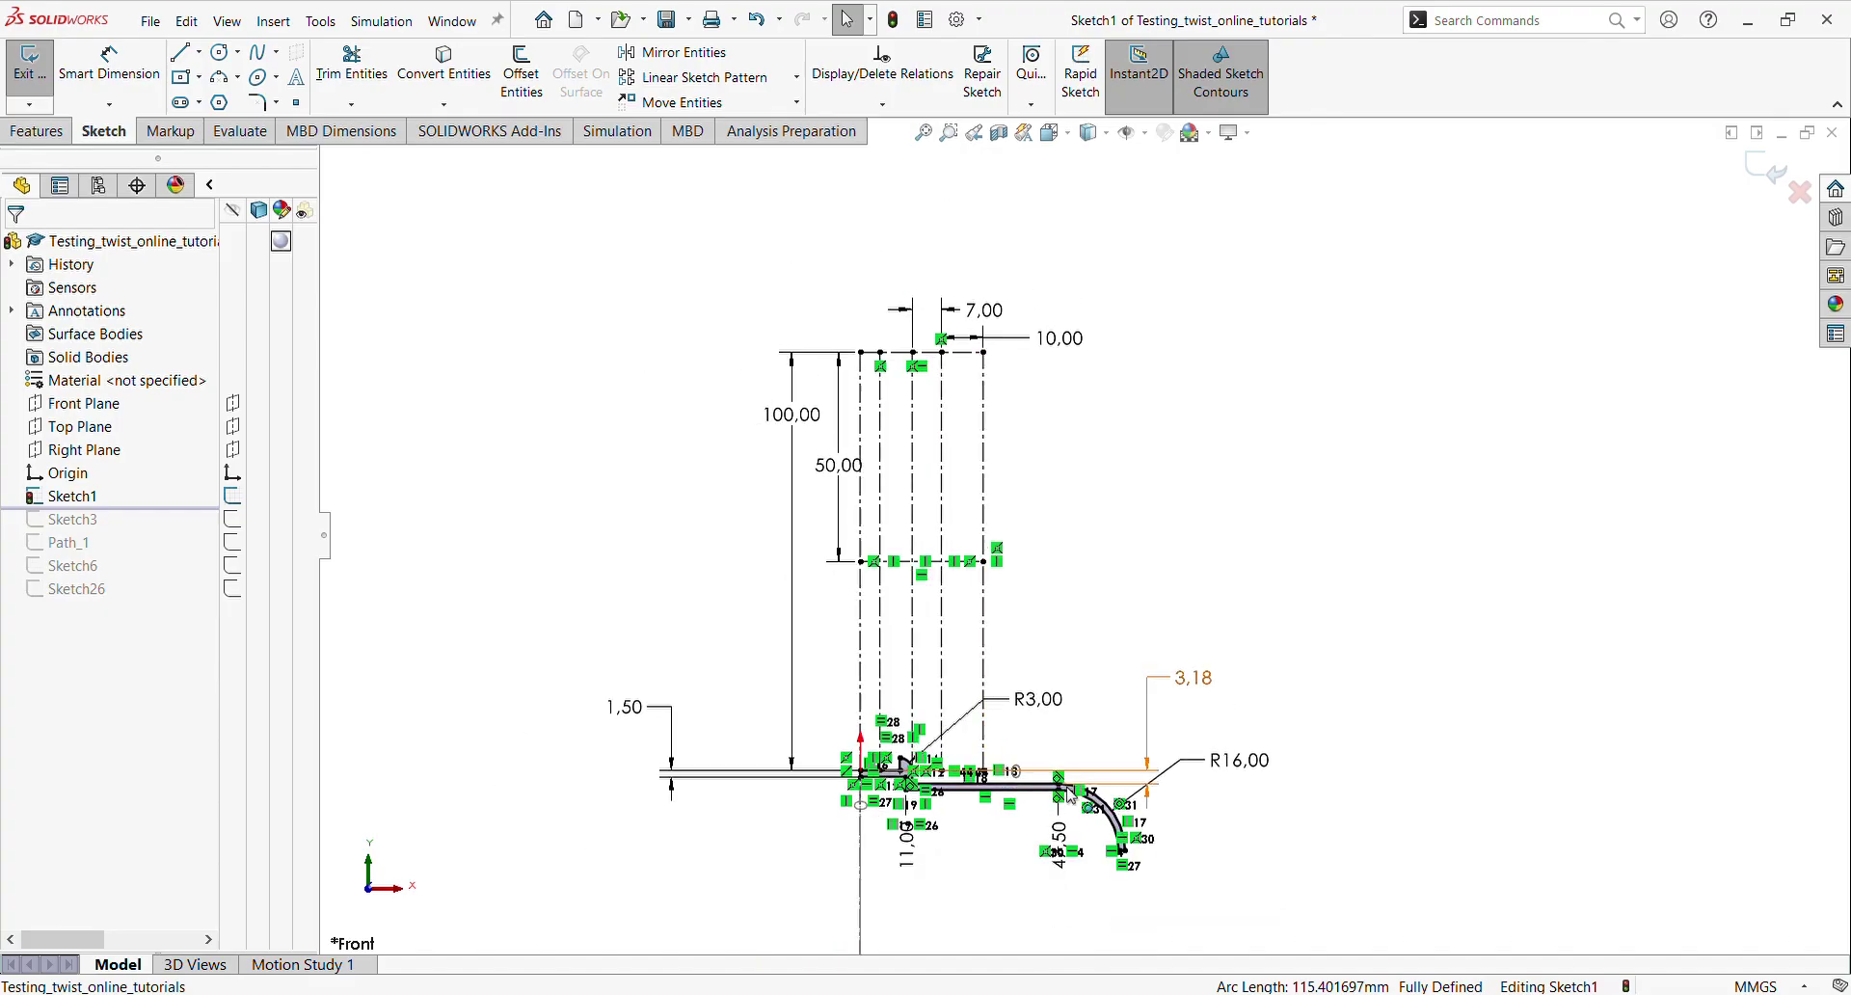
{"action": "scroll", "coordinate": [1094, 825], "scroll_direction": "down", "scroll_amount": 4}
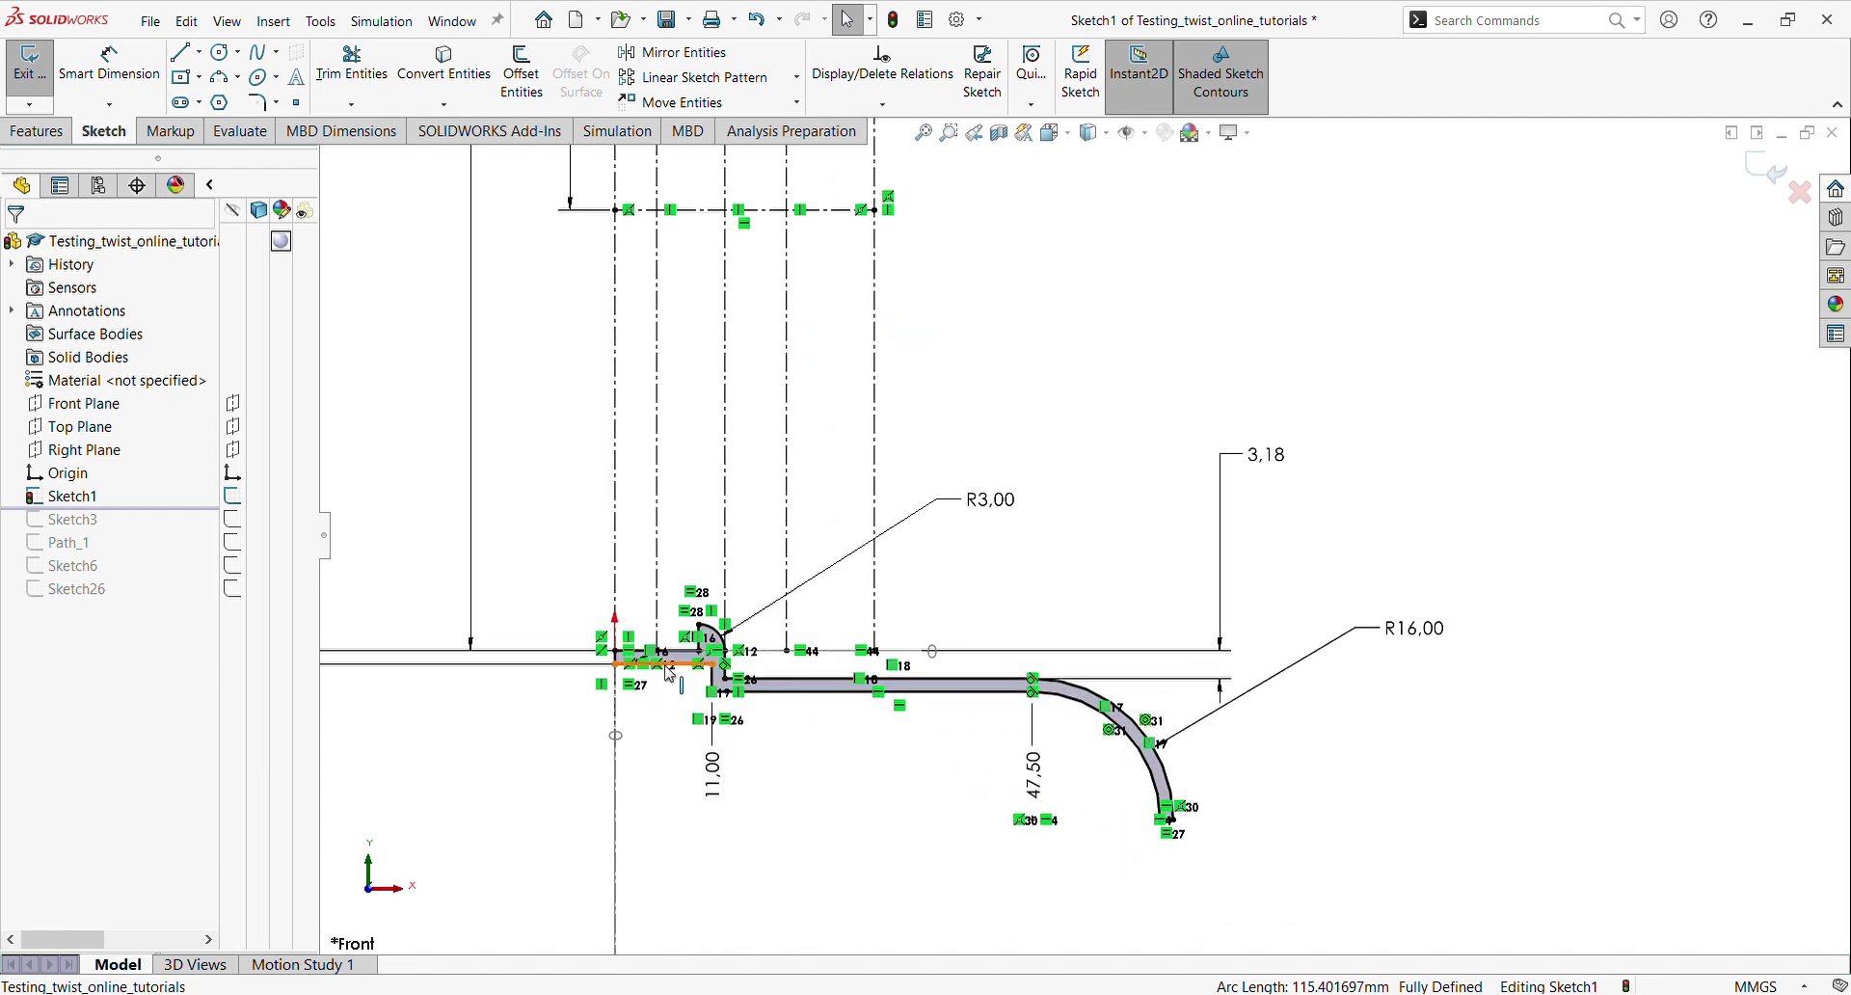
{"action": "scroll", "coordinate": [670, 674], "scroll_direction": "down", "scroll_amount": 1}
{"action": "scroll", "coordinate": [670, 674], "scroll_direction": "down", "scroll_amount": 1}
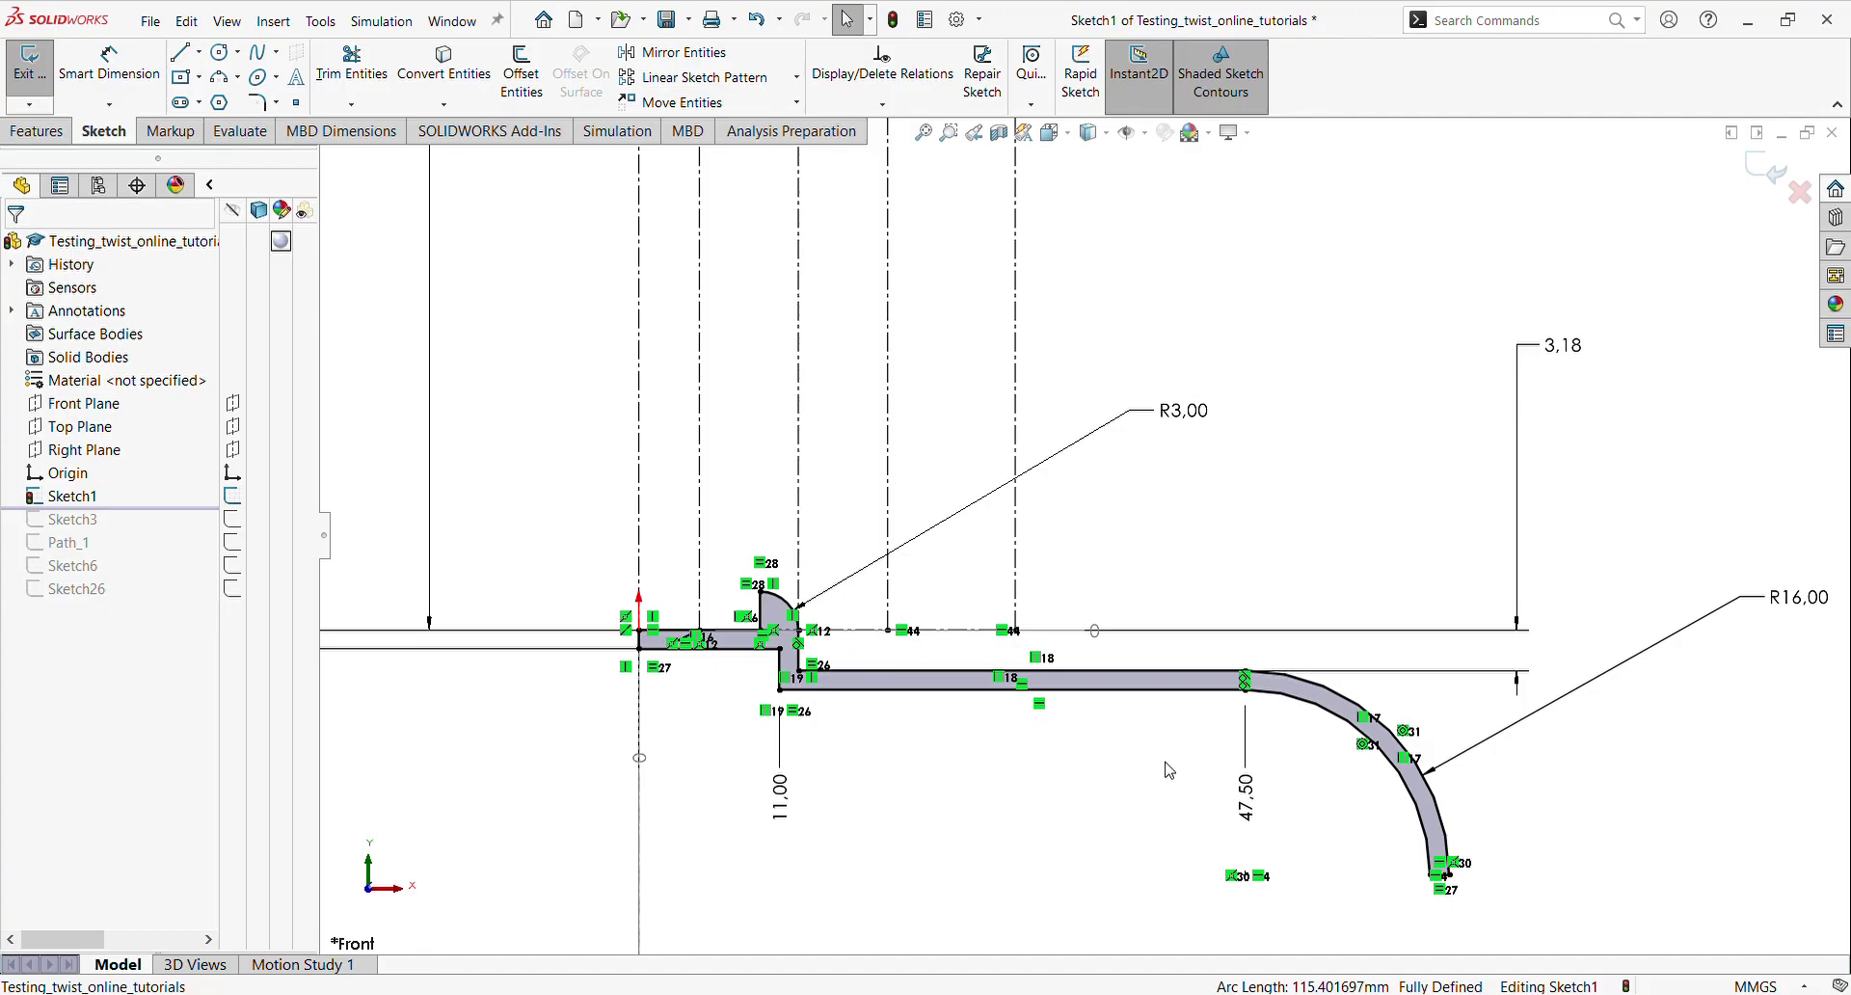
{"action": "scroll", "coordinate": [1141, 475], "scroll_direction": "up", "scroll_amount": 7}
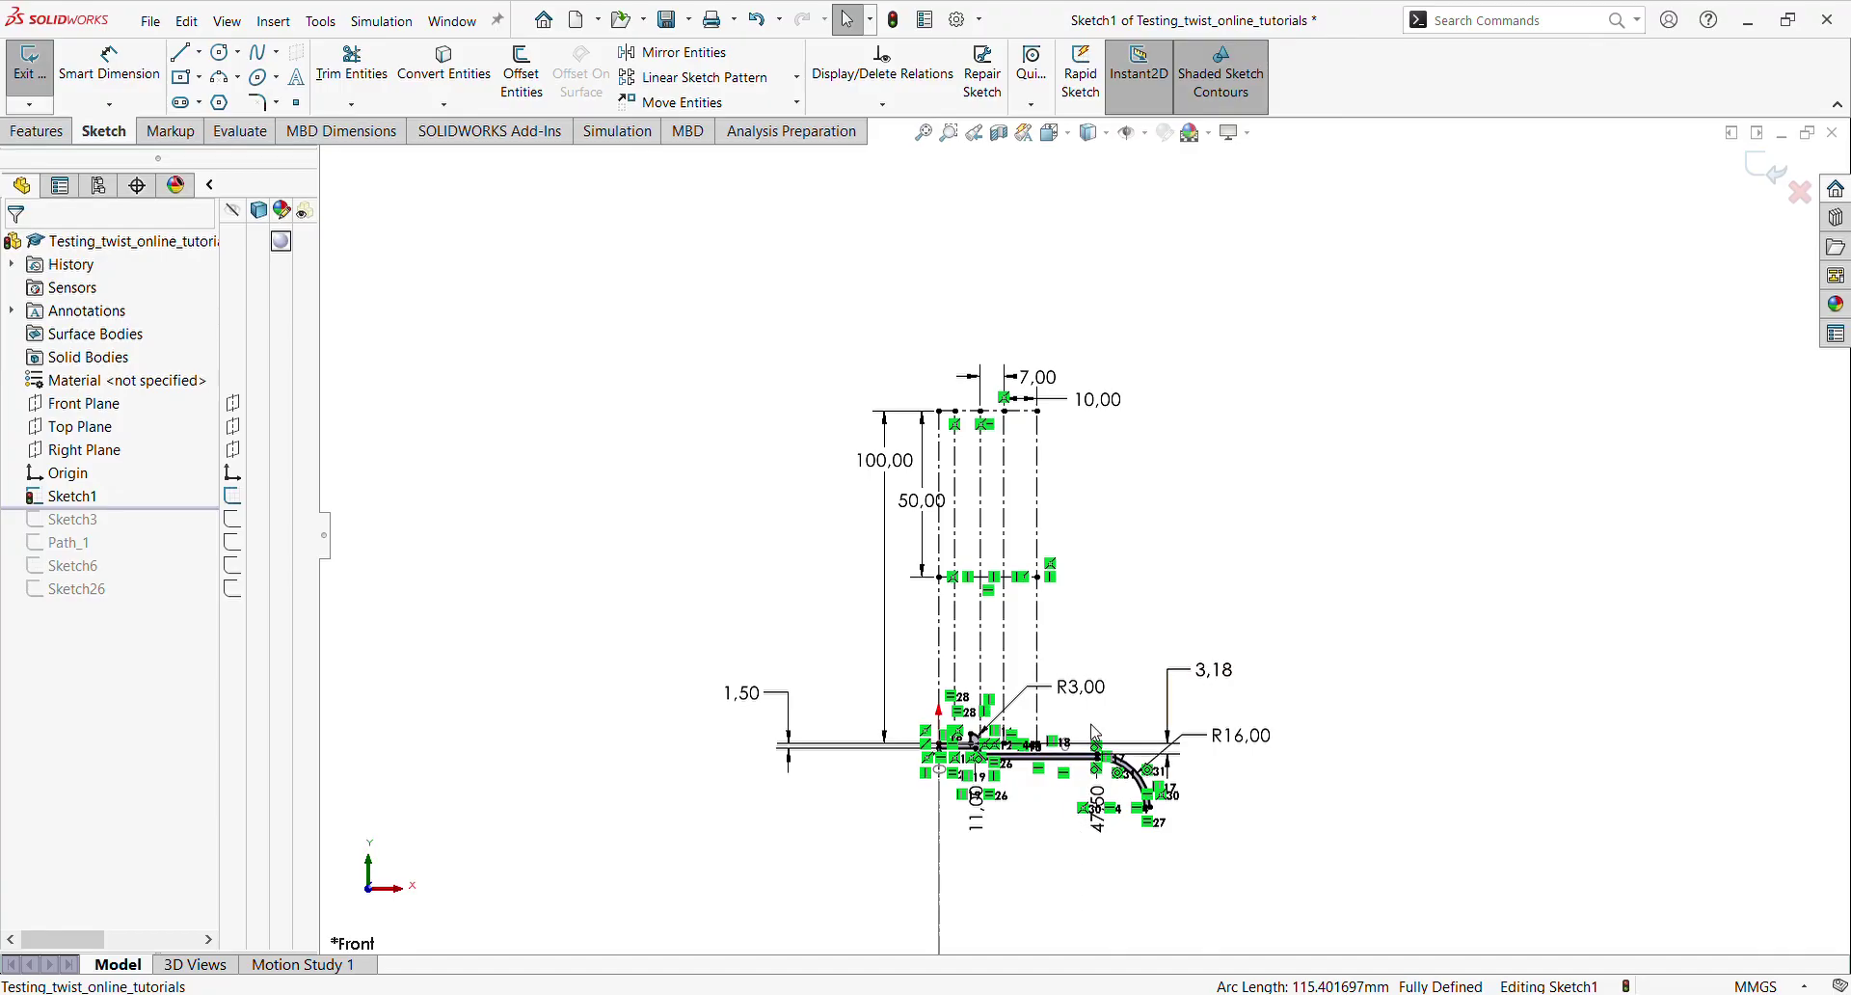
Draw a seven-point spline across the vertical construction lines, from the upper construction line through the mid-height line's outer endpoint down to the base profile
{"action": "scroll", "coordinate": [1078, 754], "scroll_direction": "down", "scroll_amount": 1}
{"action": "left_click", "coordinate": [257, 52]}
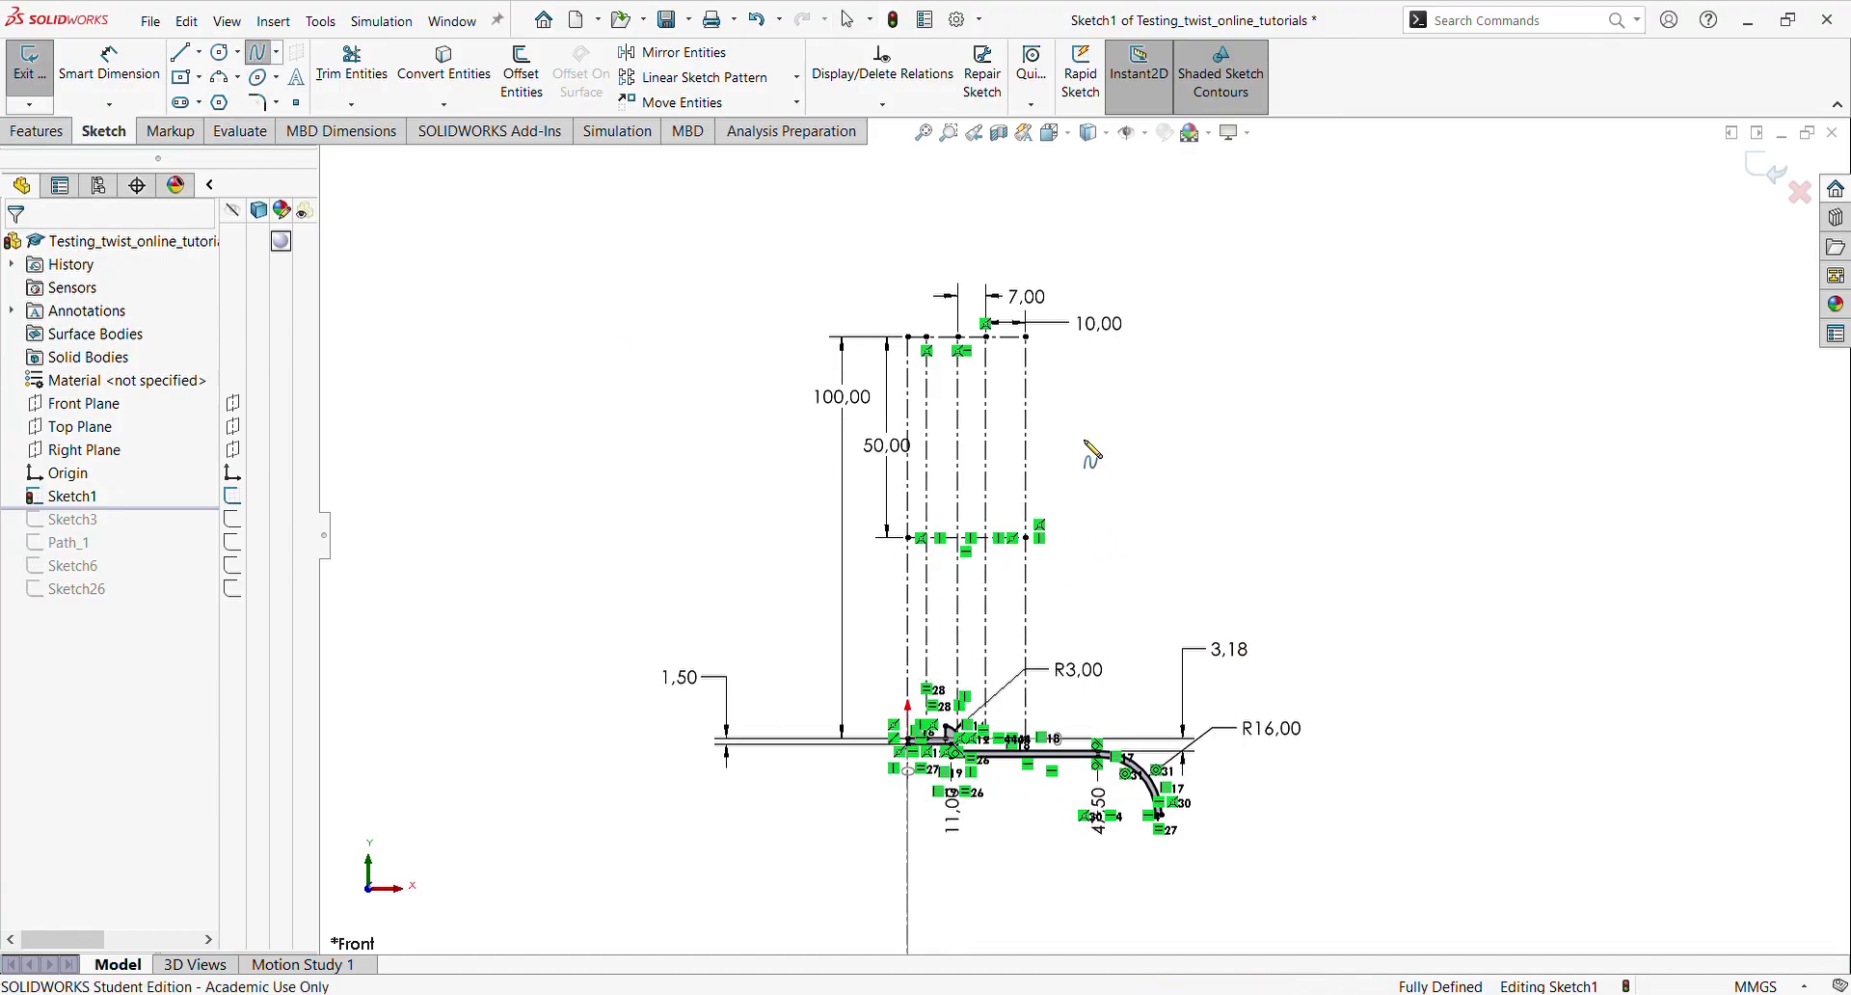
{"action": "left_click", "coordinate": [927, 349]}
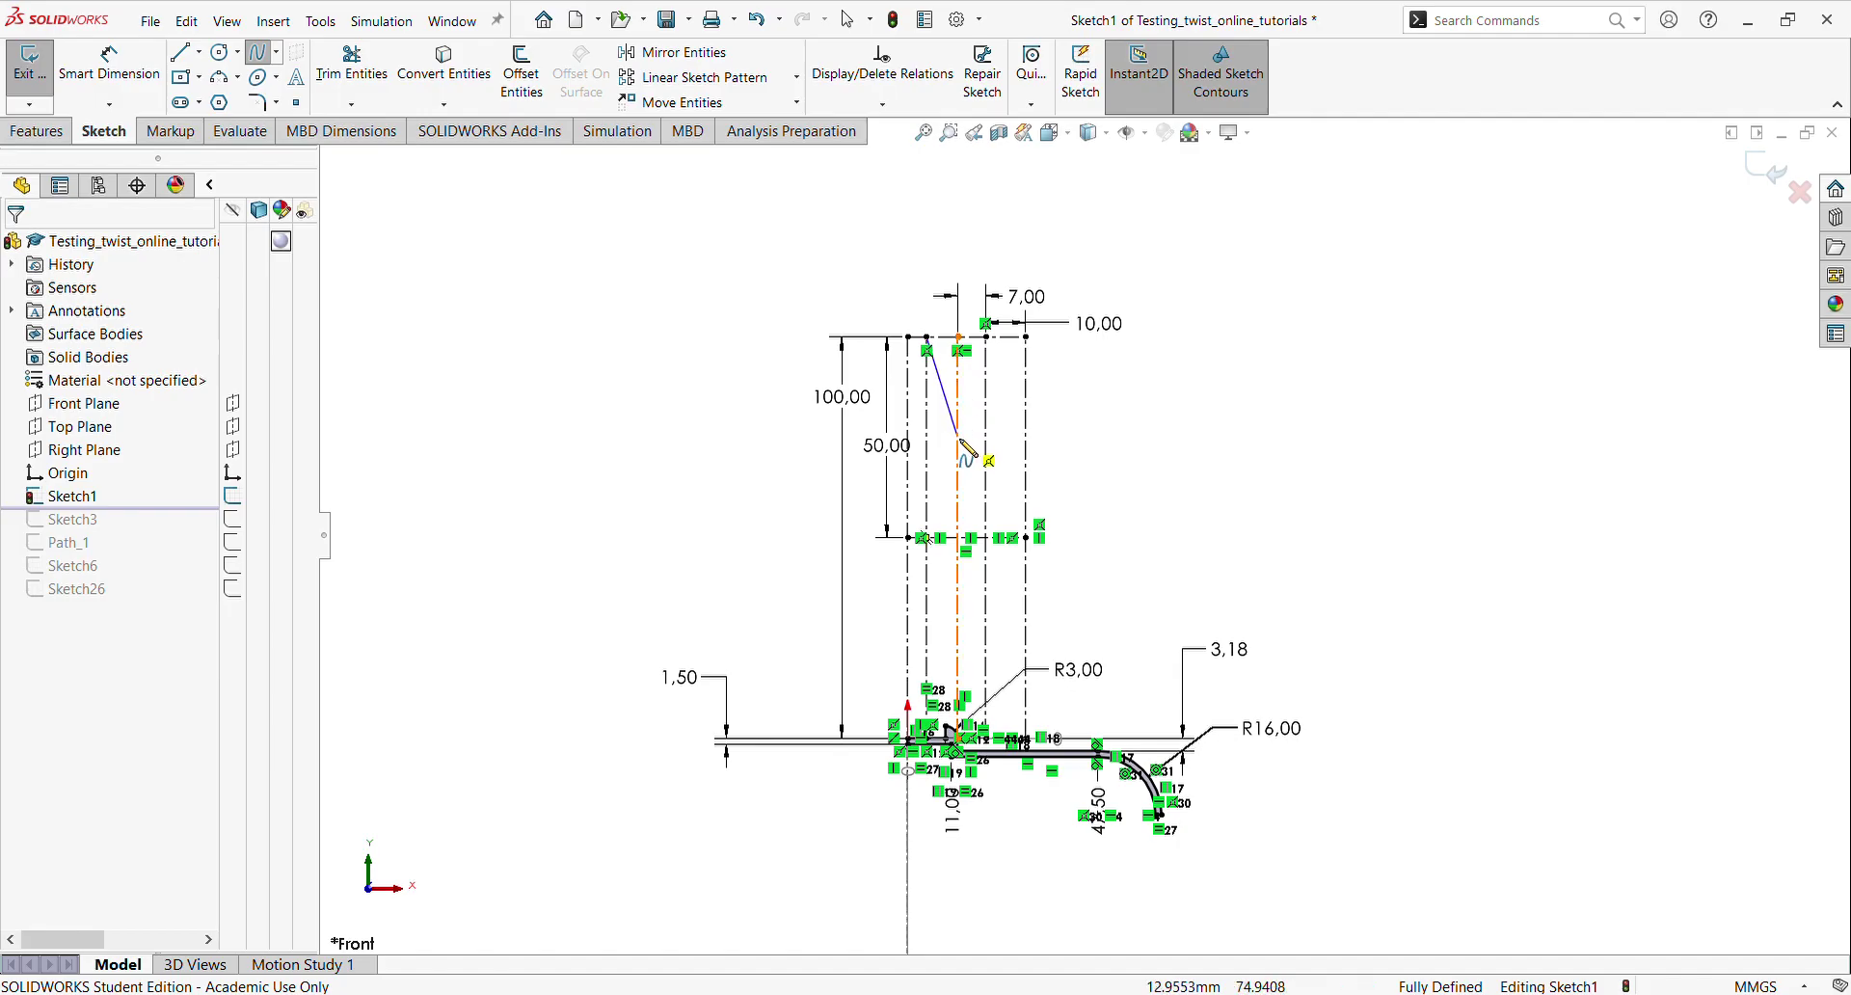
{"action": "left_click", "coordinate": [958, 420]}
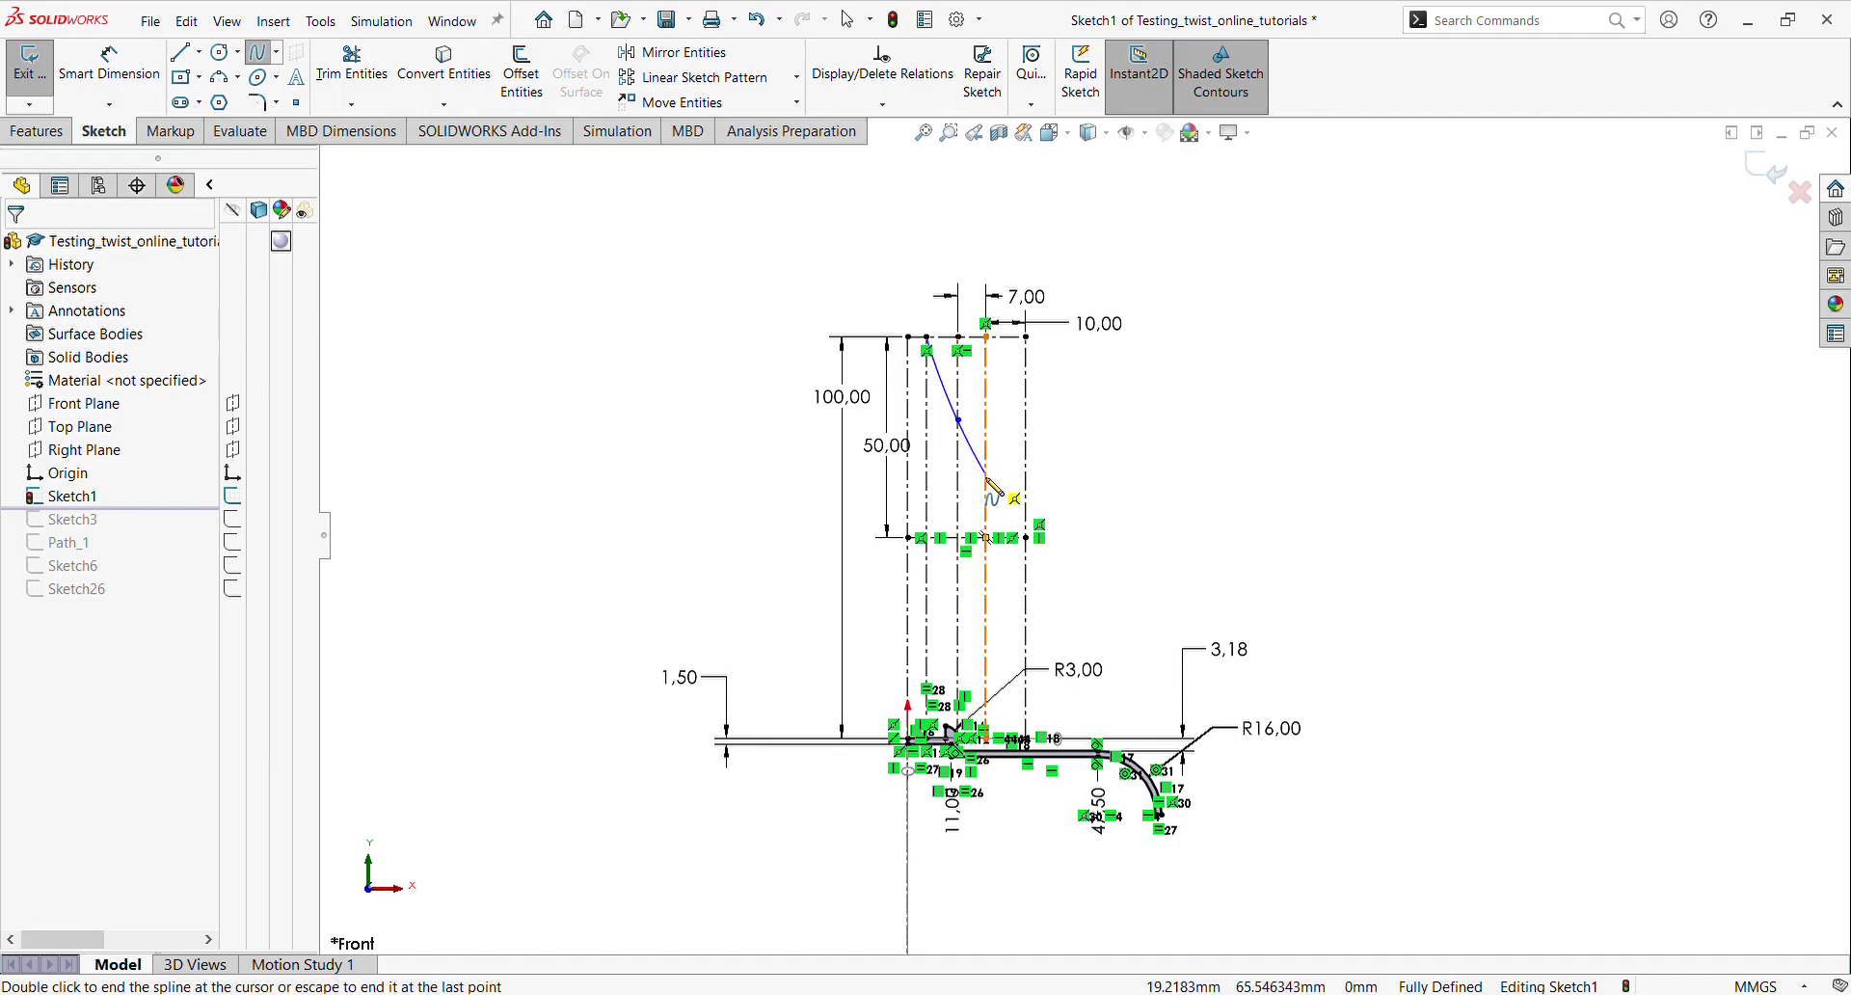
{"action": "left_click", "coordinate": [985, 470]}
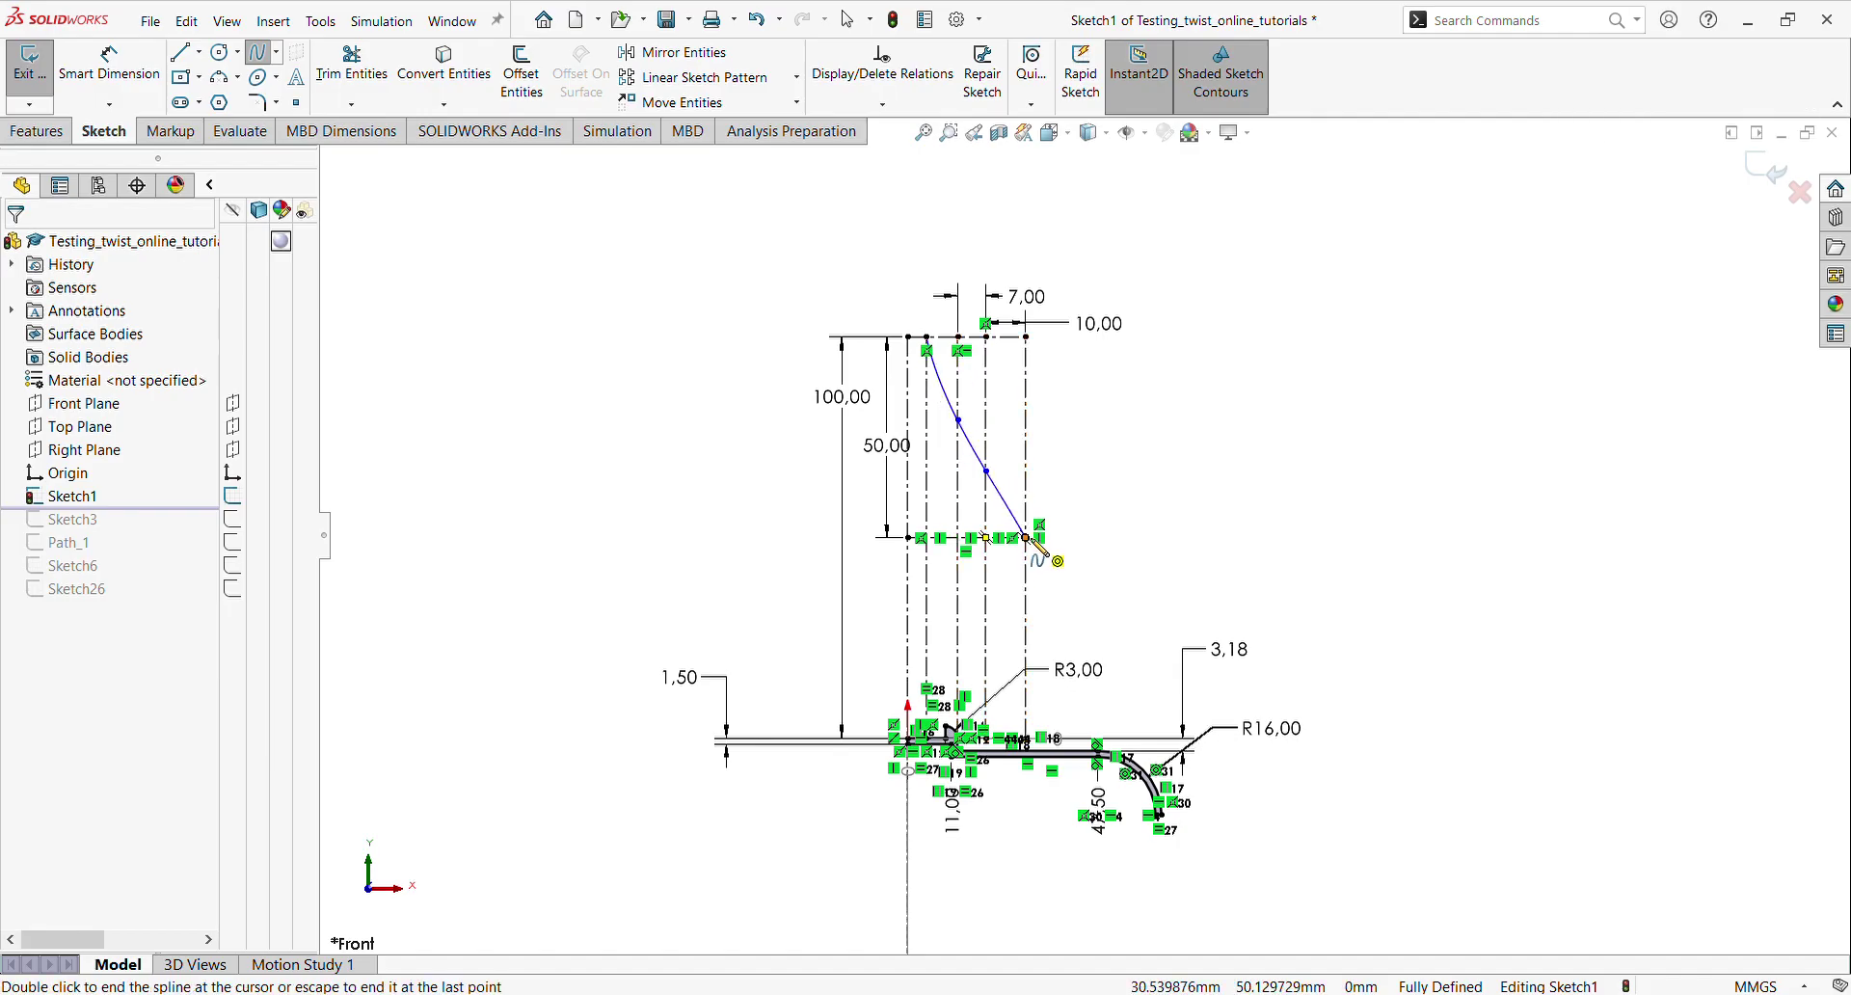
{"action": "scroll", "coordinate": [1031, 541], "scroll_direction": "down", "scroll_amount": 4}
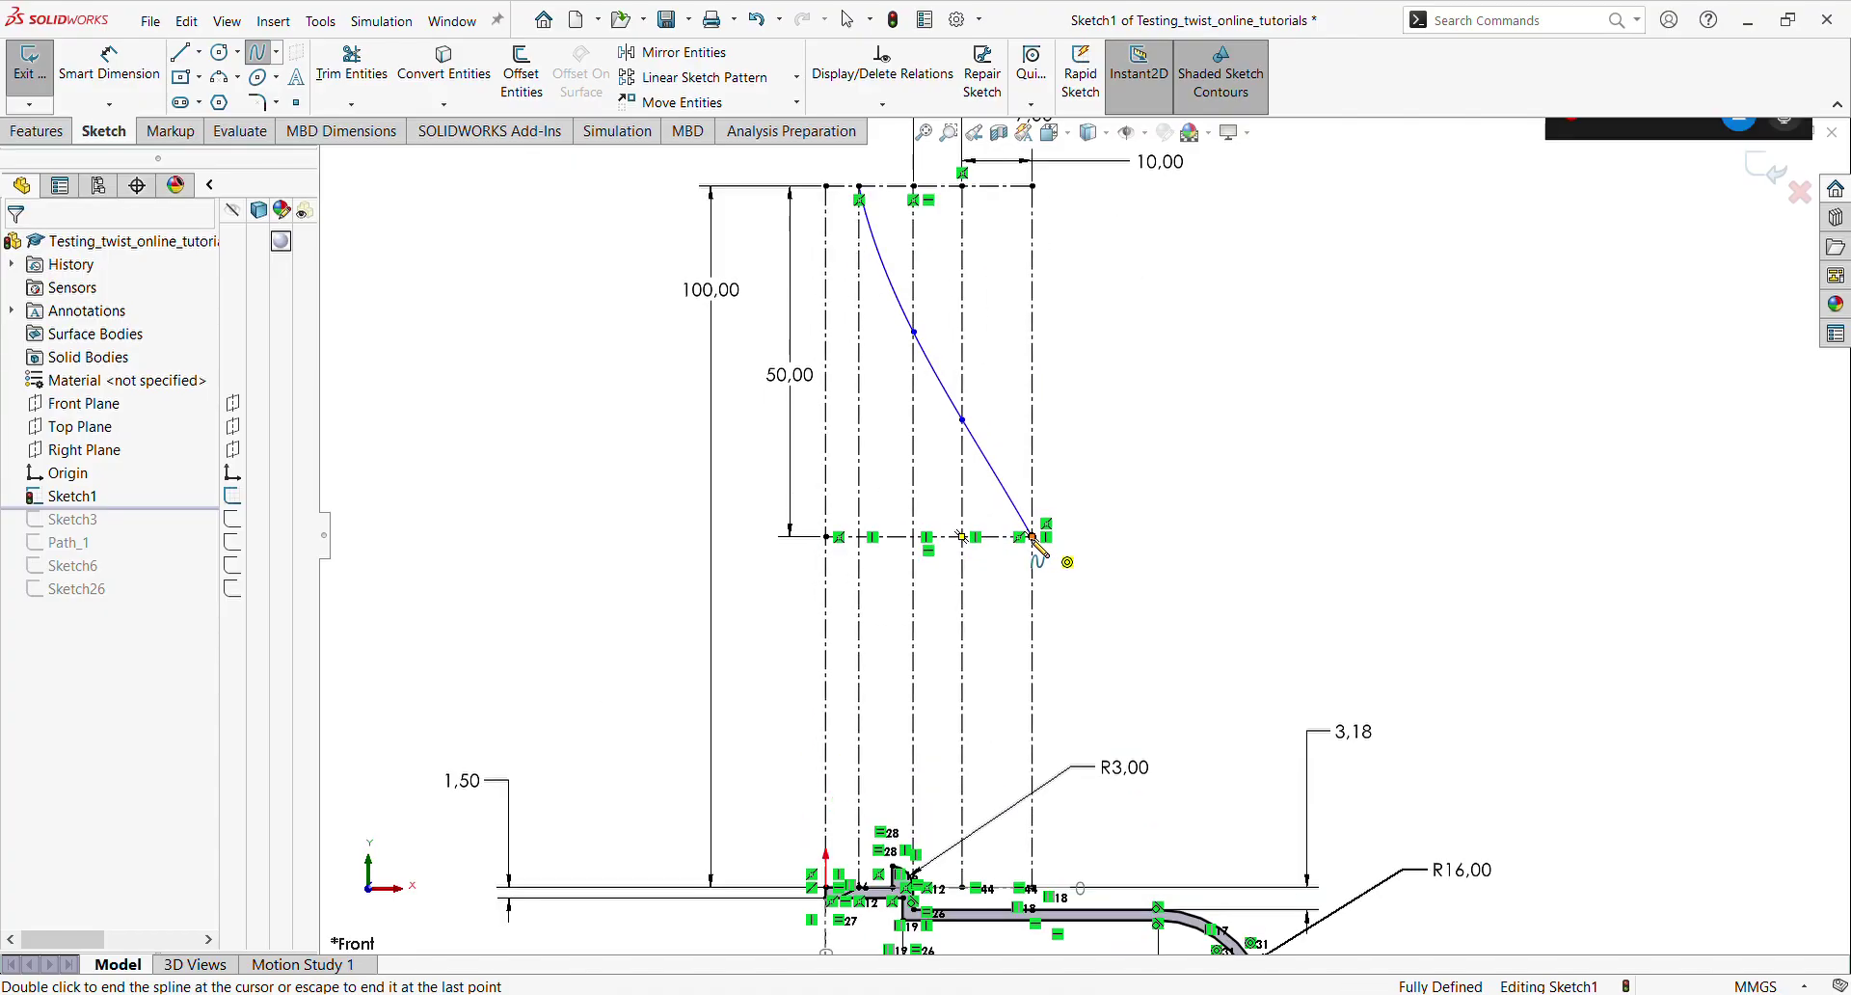
{"action": "left_click", "coordinate": [1033, 536]}
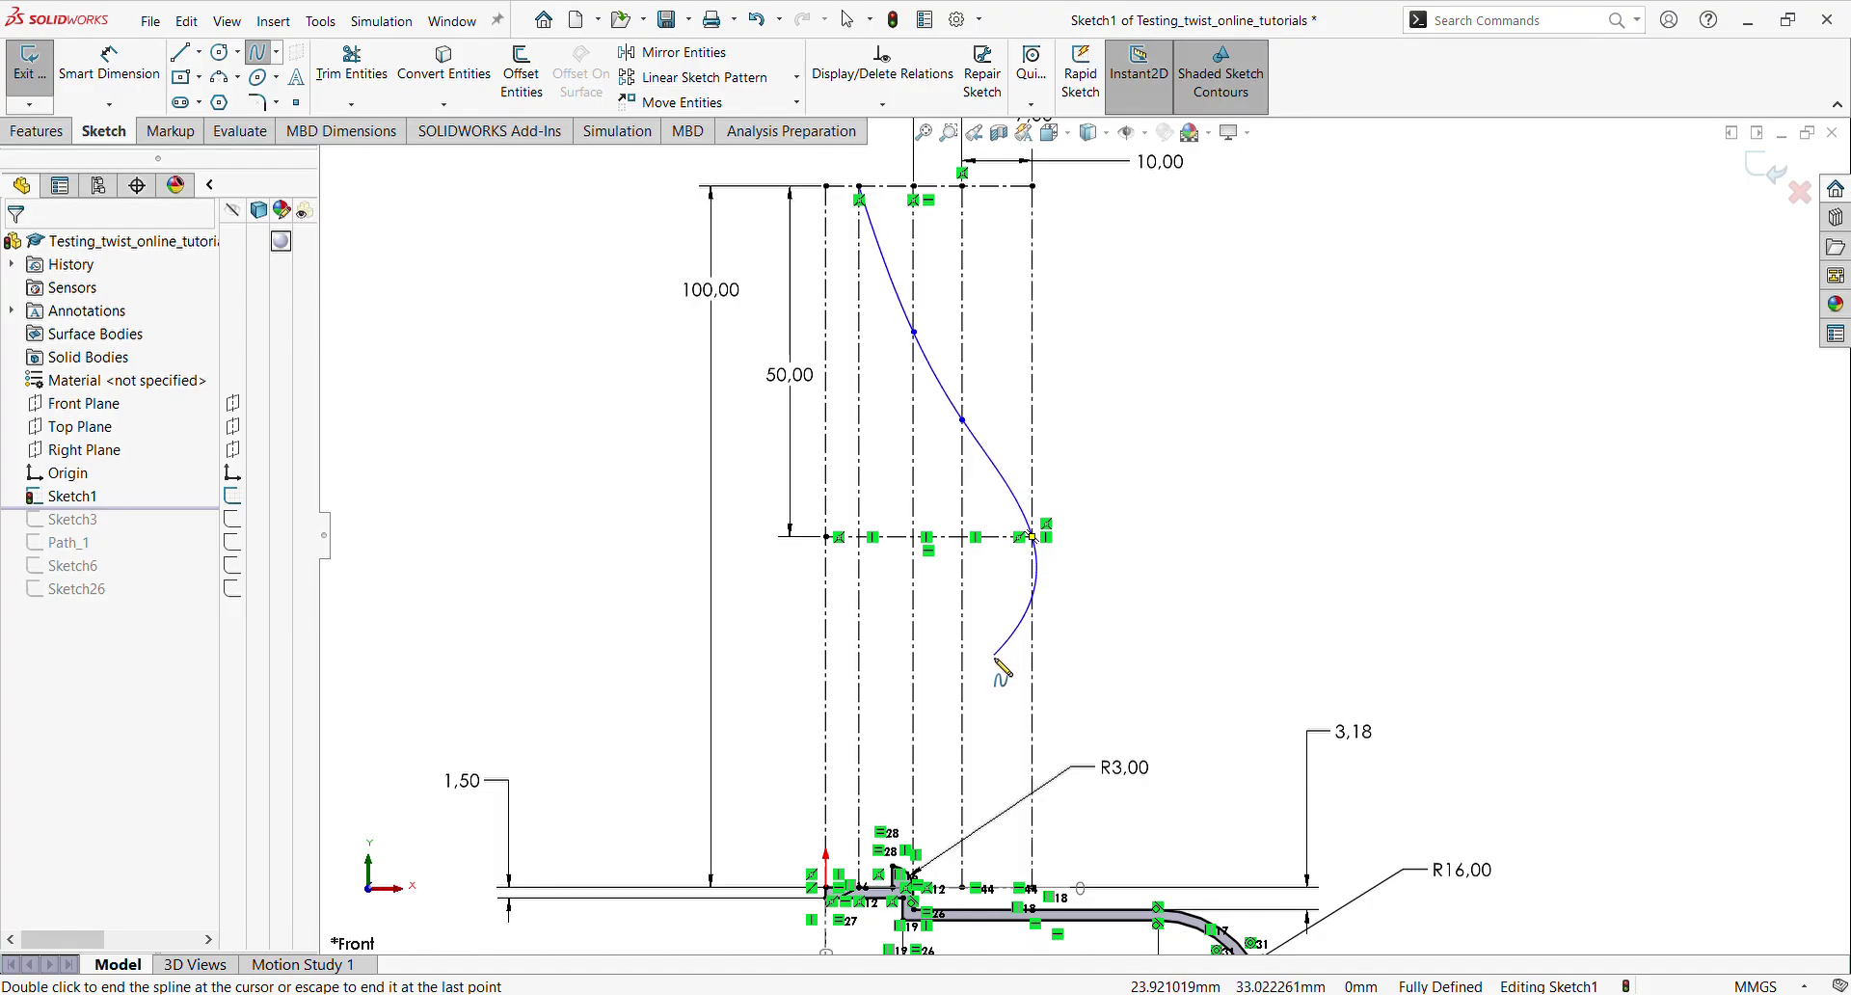
{"action": "left_click", "coordinate": [962, 700]}
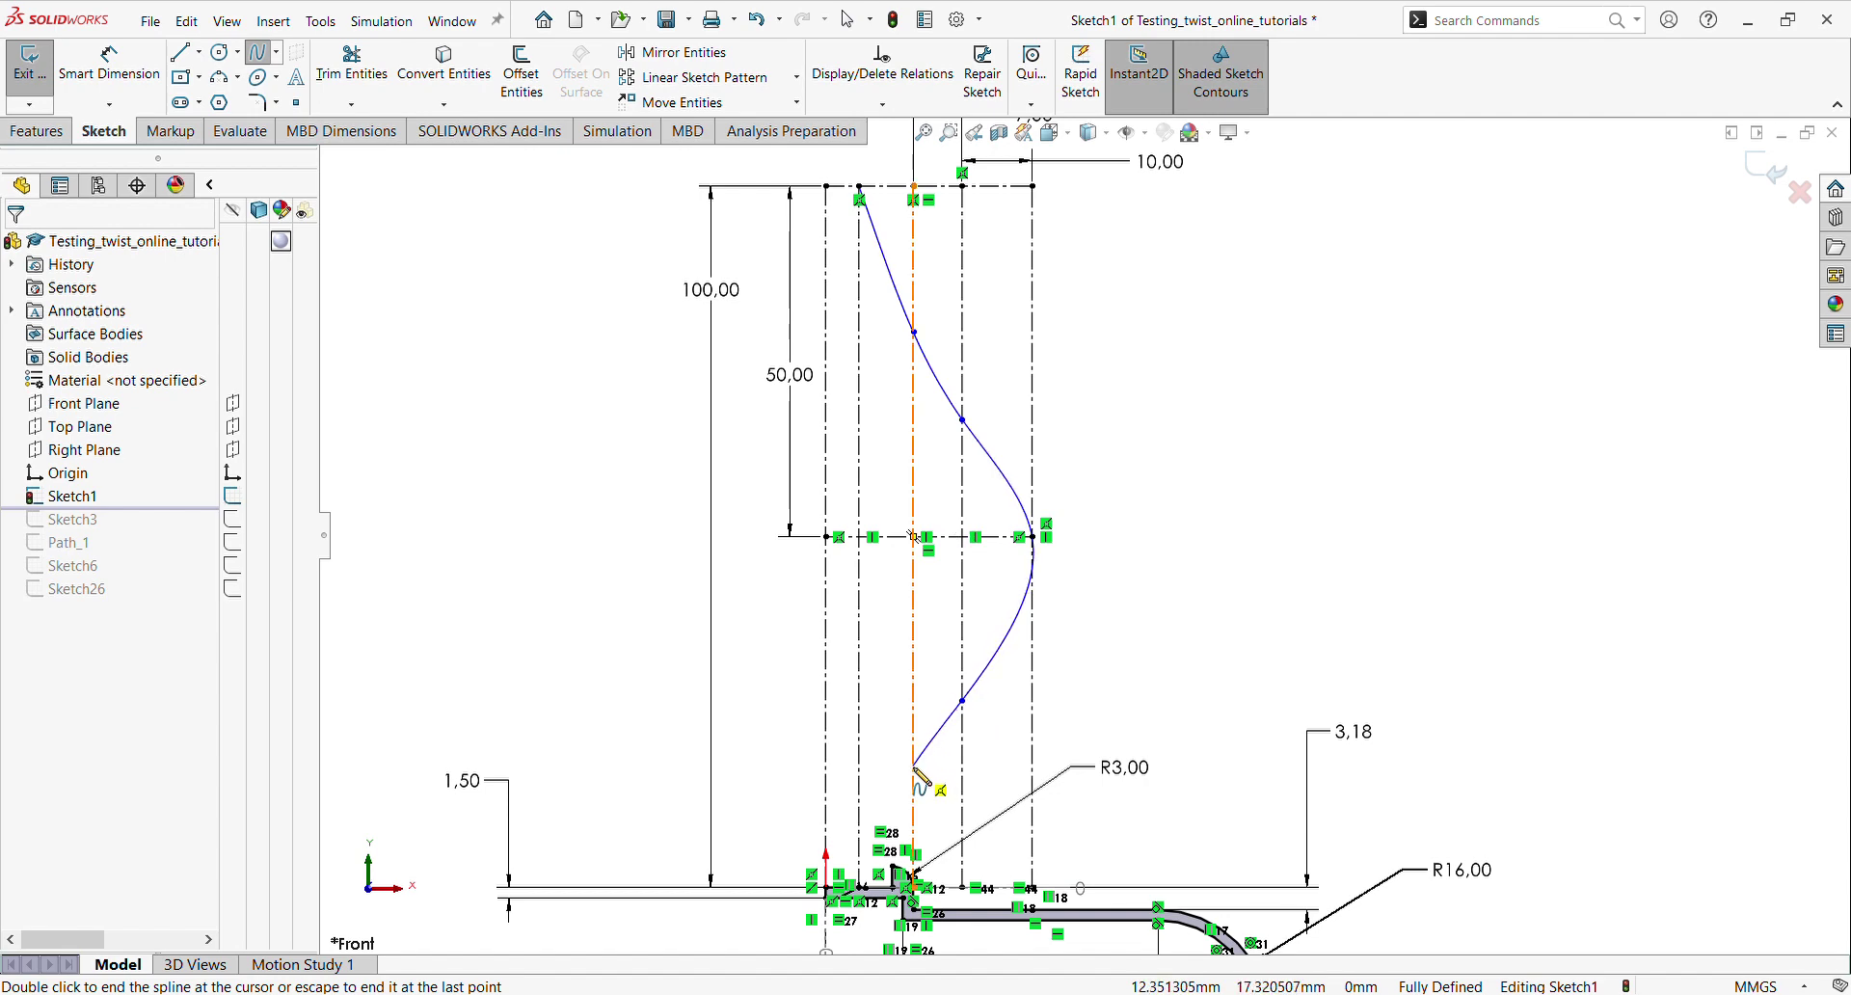
{"action": "left_click", "coordinate": [915, 768]}
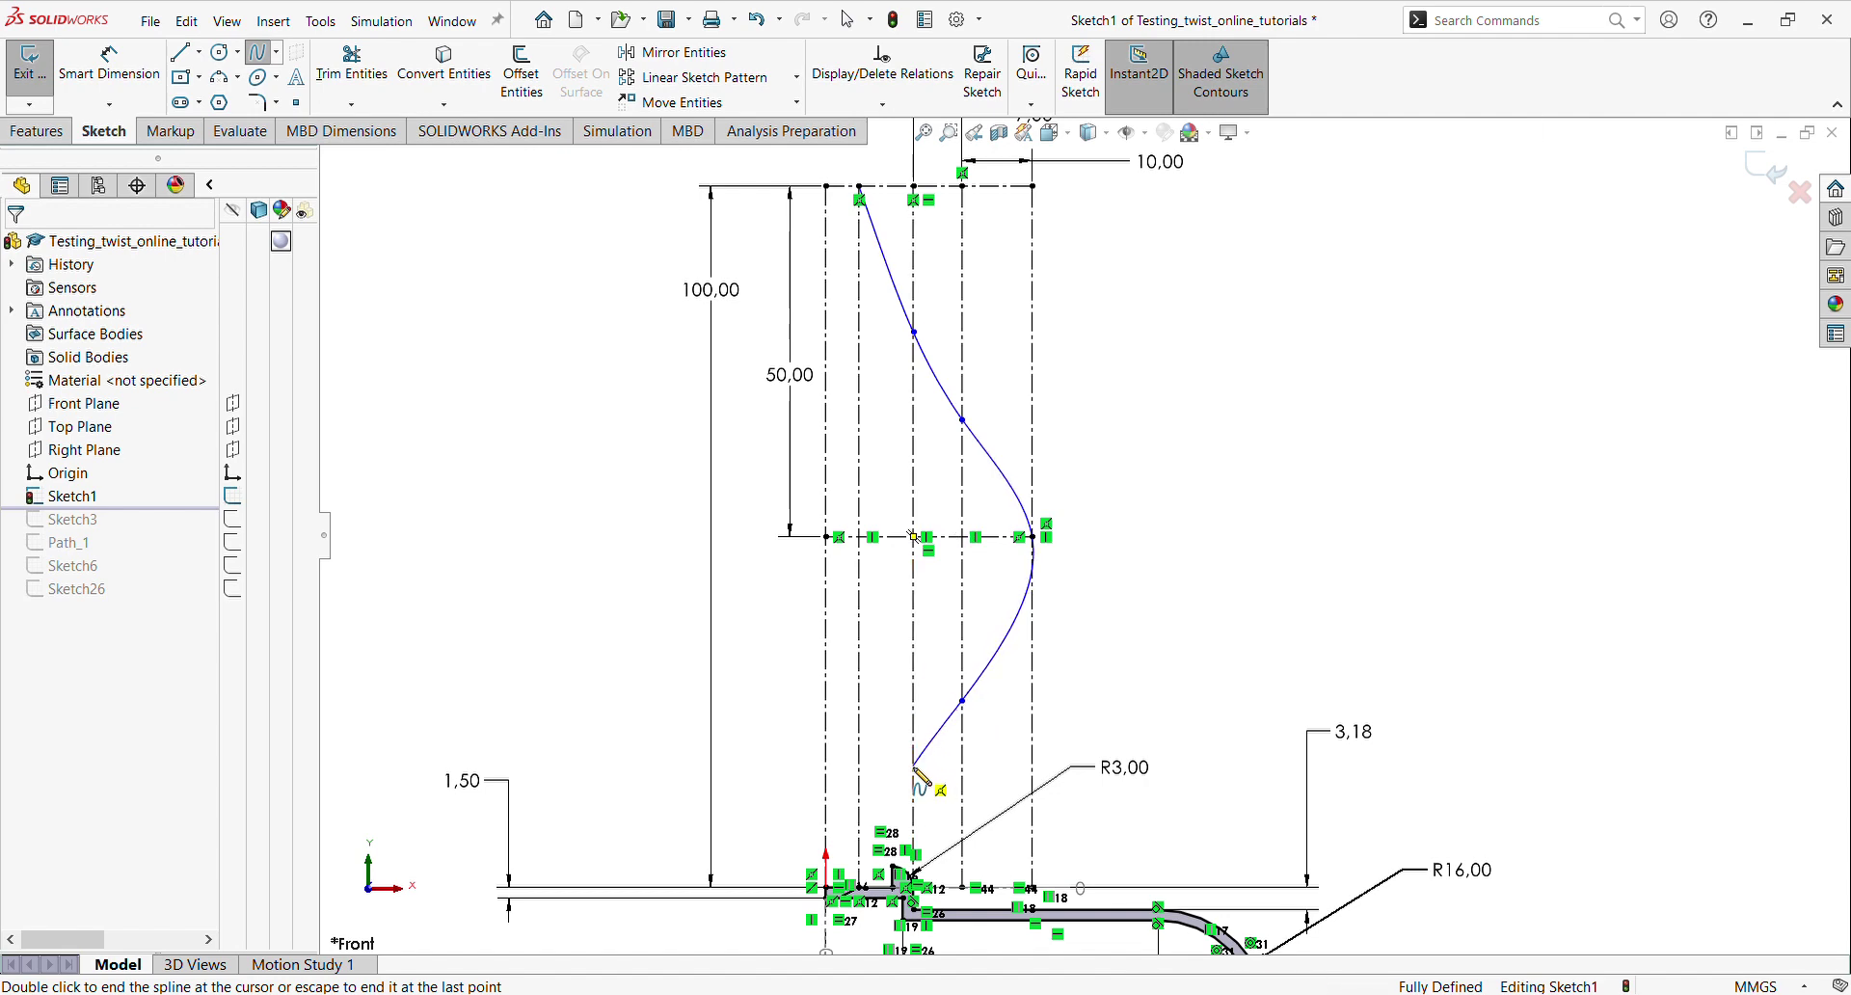
{"action": "left_click", "coordinate": [866, 893]}
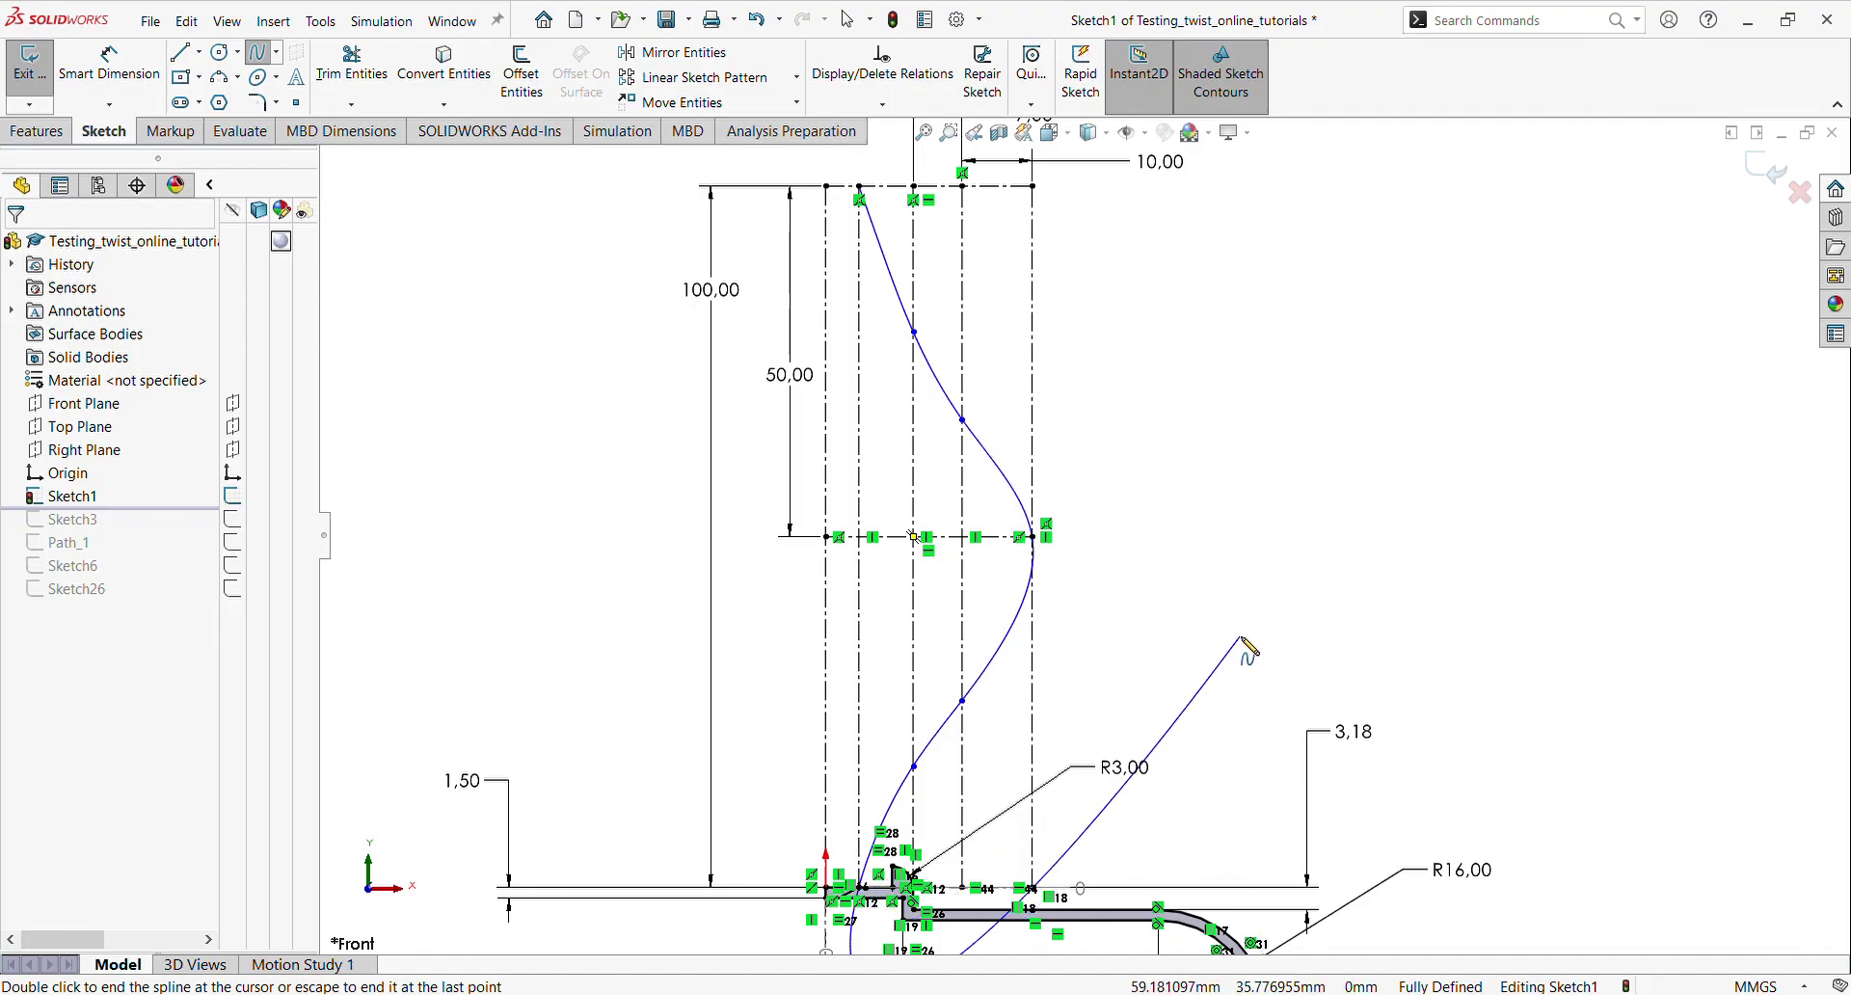
{"action": "key", "text": "Escape"}
{"action": "key", "text": "Escape"}
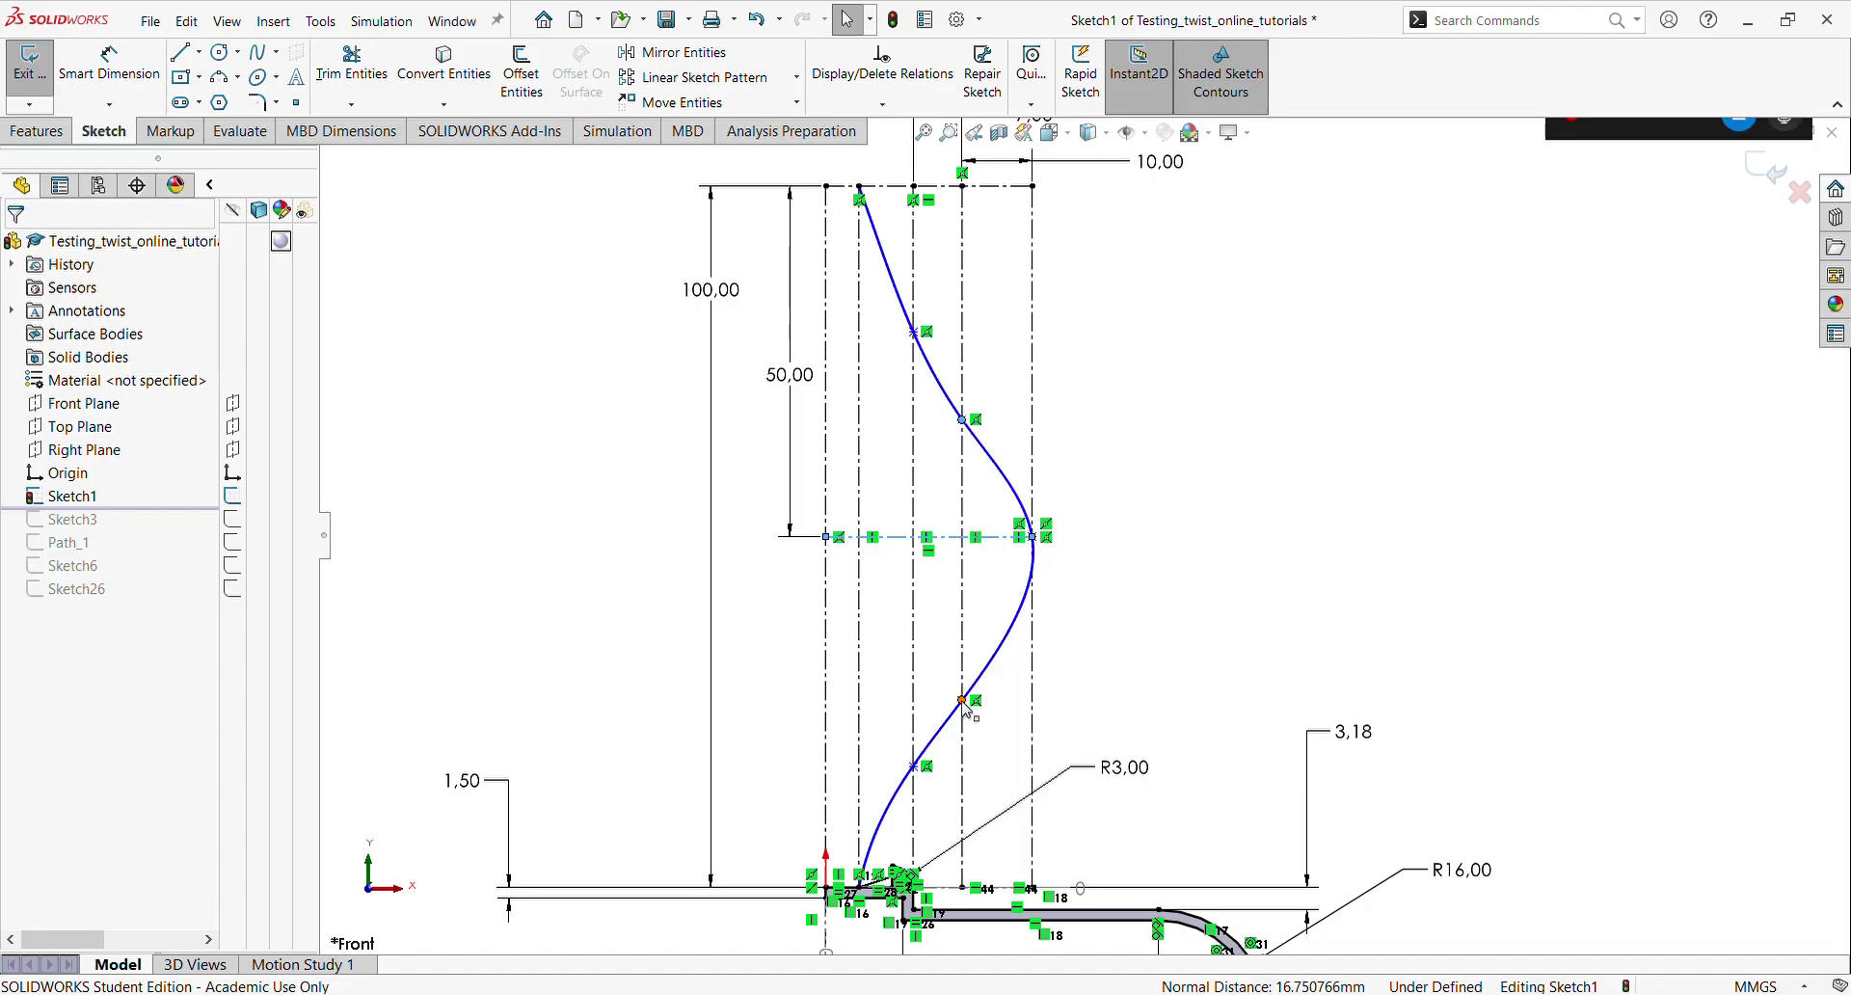
Make both pairs of intermediate spline points symmetric about the horizontal construction line at mid-height
{"action": "left_click", "coordinate": [1027, 612]}
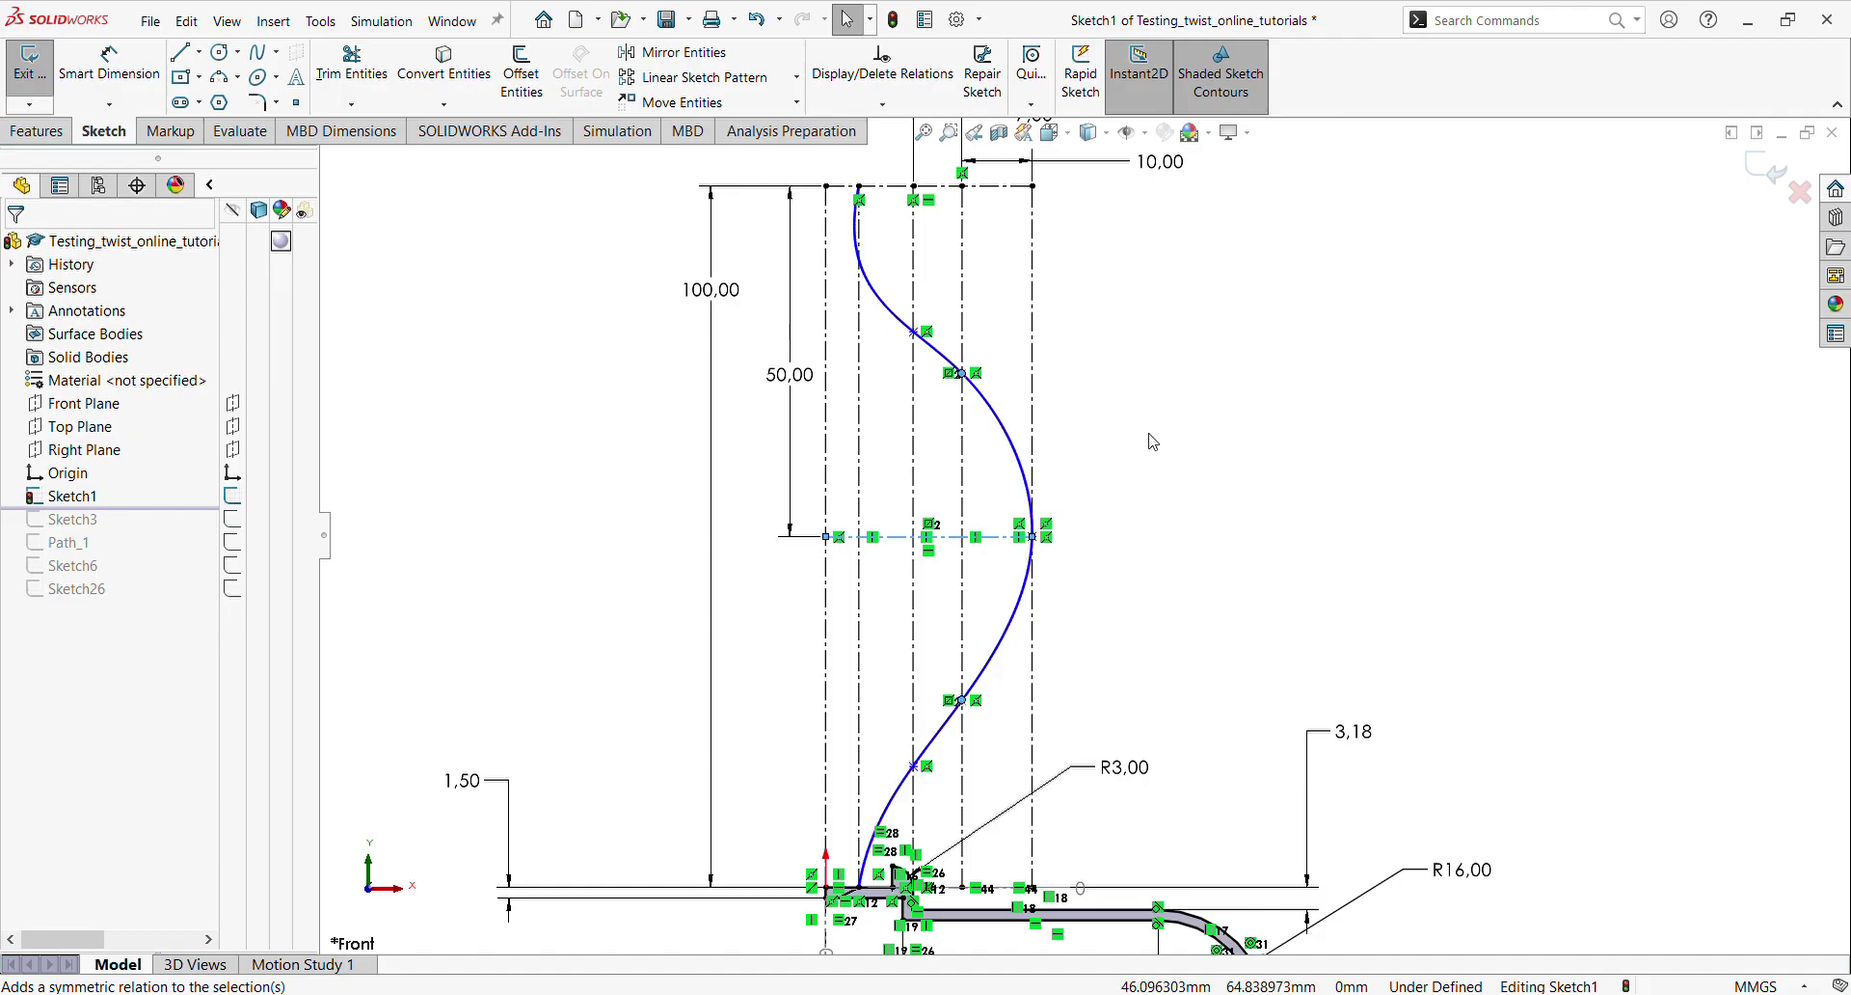
{"action": "left_click", "coordinate": [951, 537]}
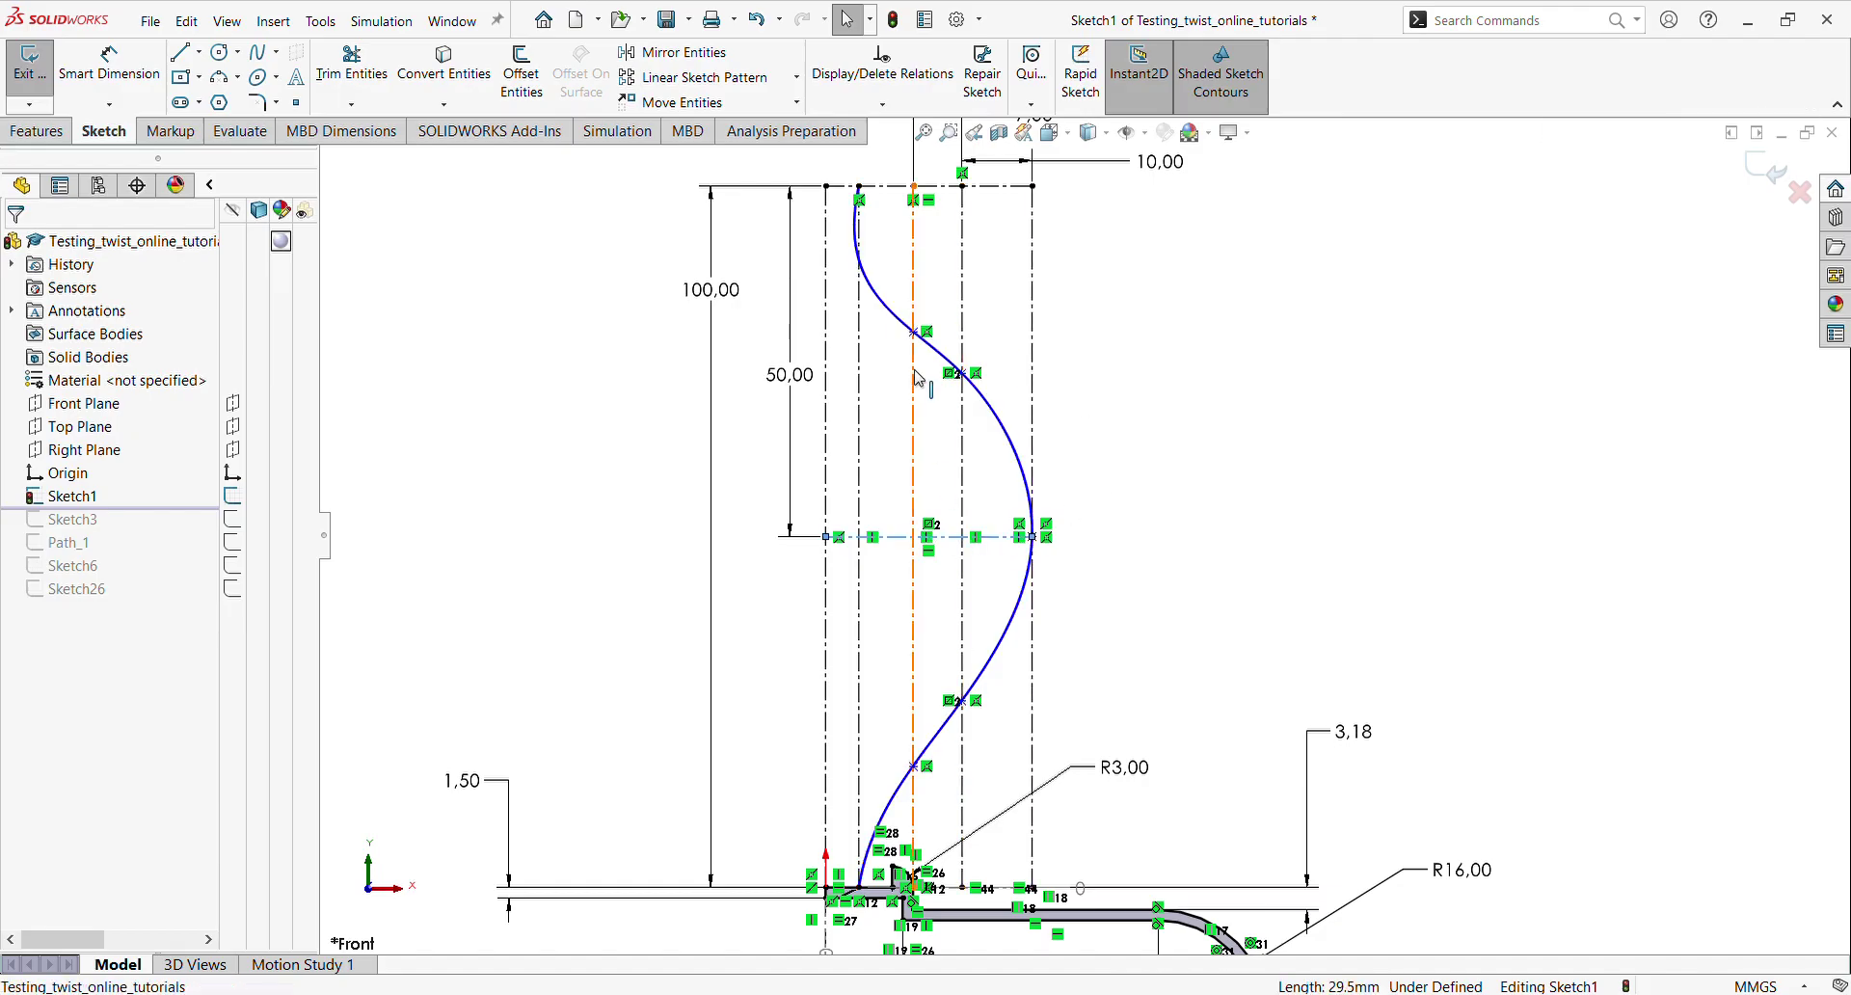
{"action": "left_click", "coordinate": [913, 333], "text": "ctrl"}
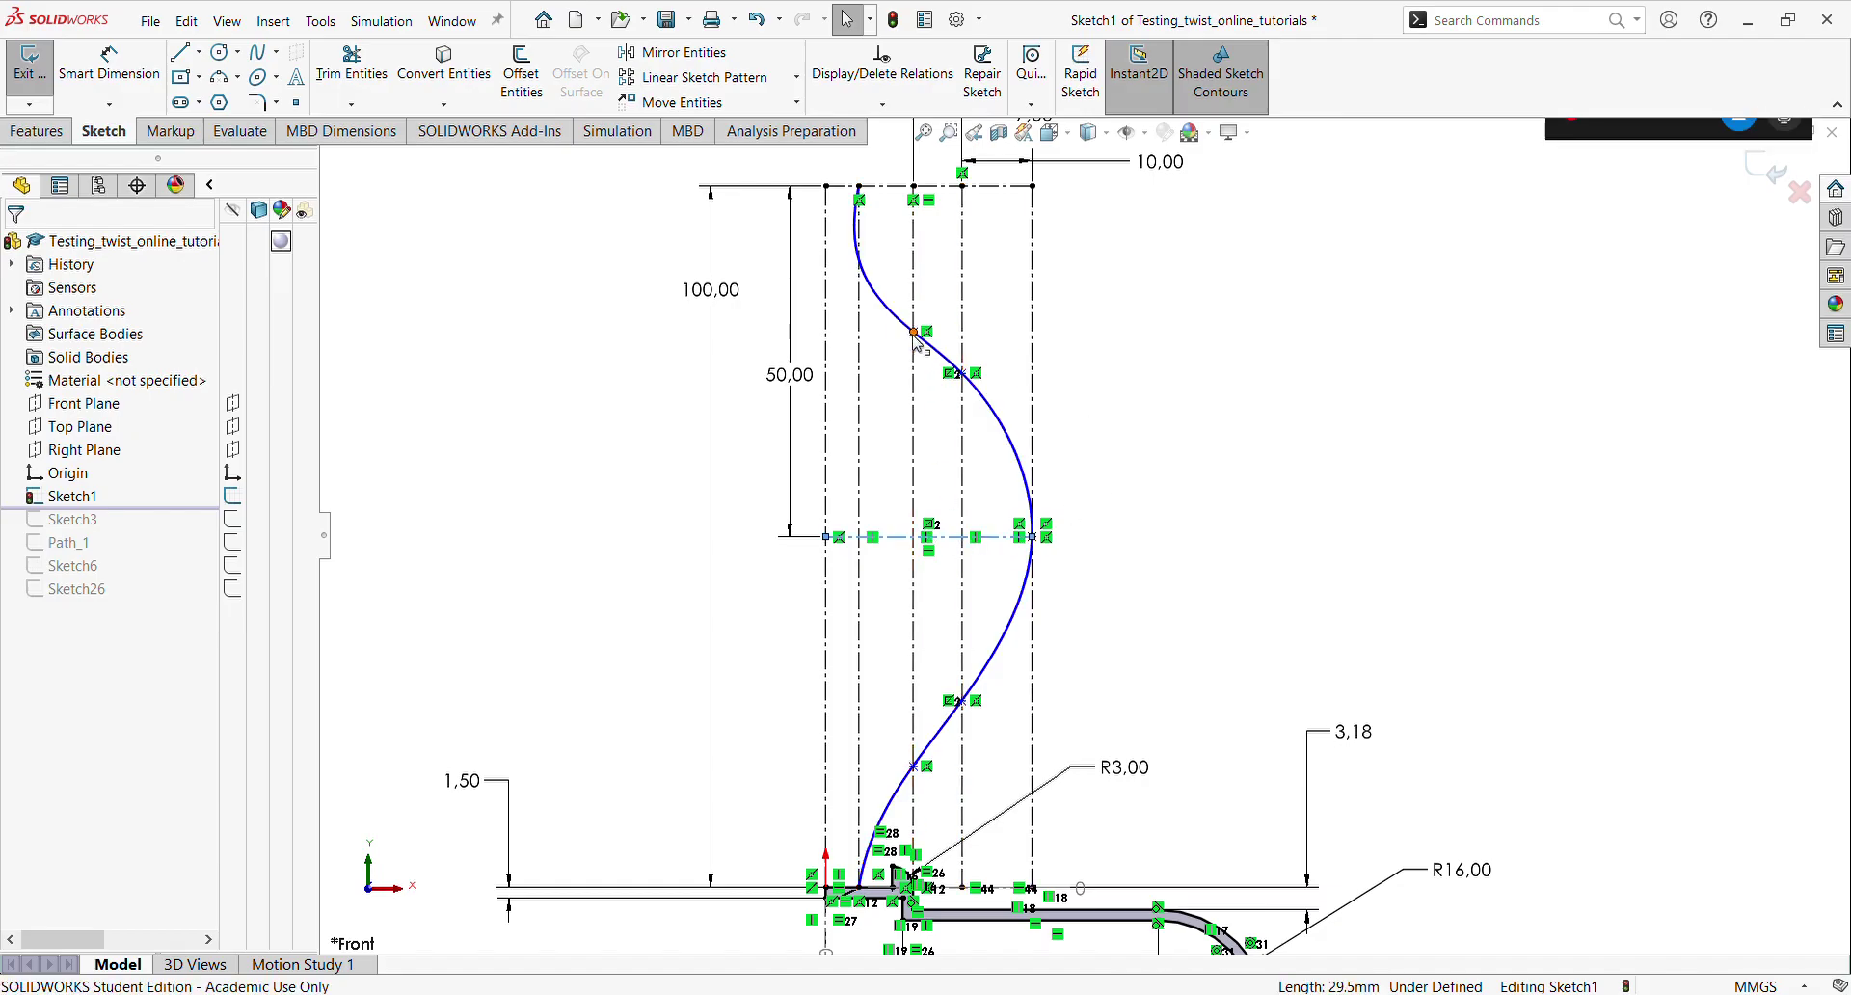
{"action": "left_click", "coordinate": [926, 768], "text": "ctrl"}
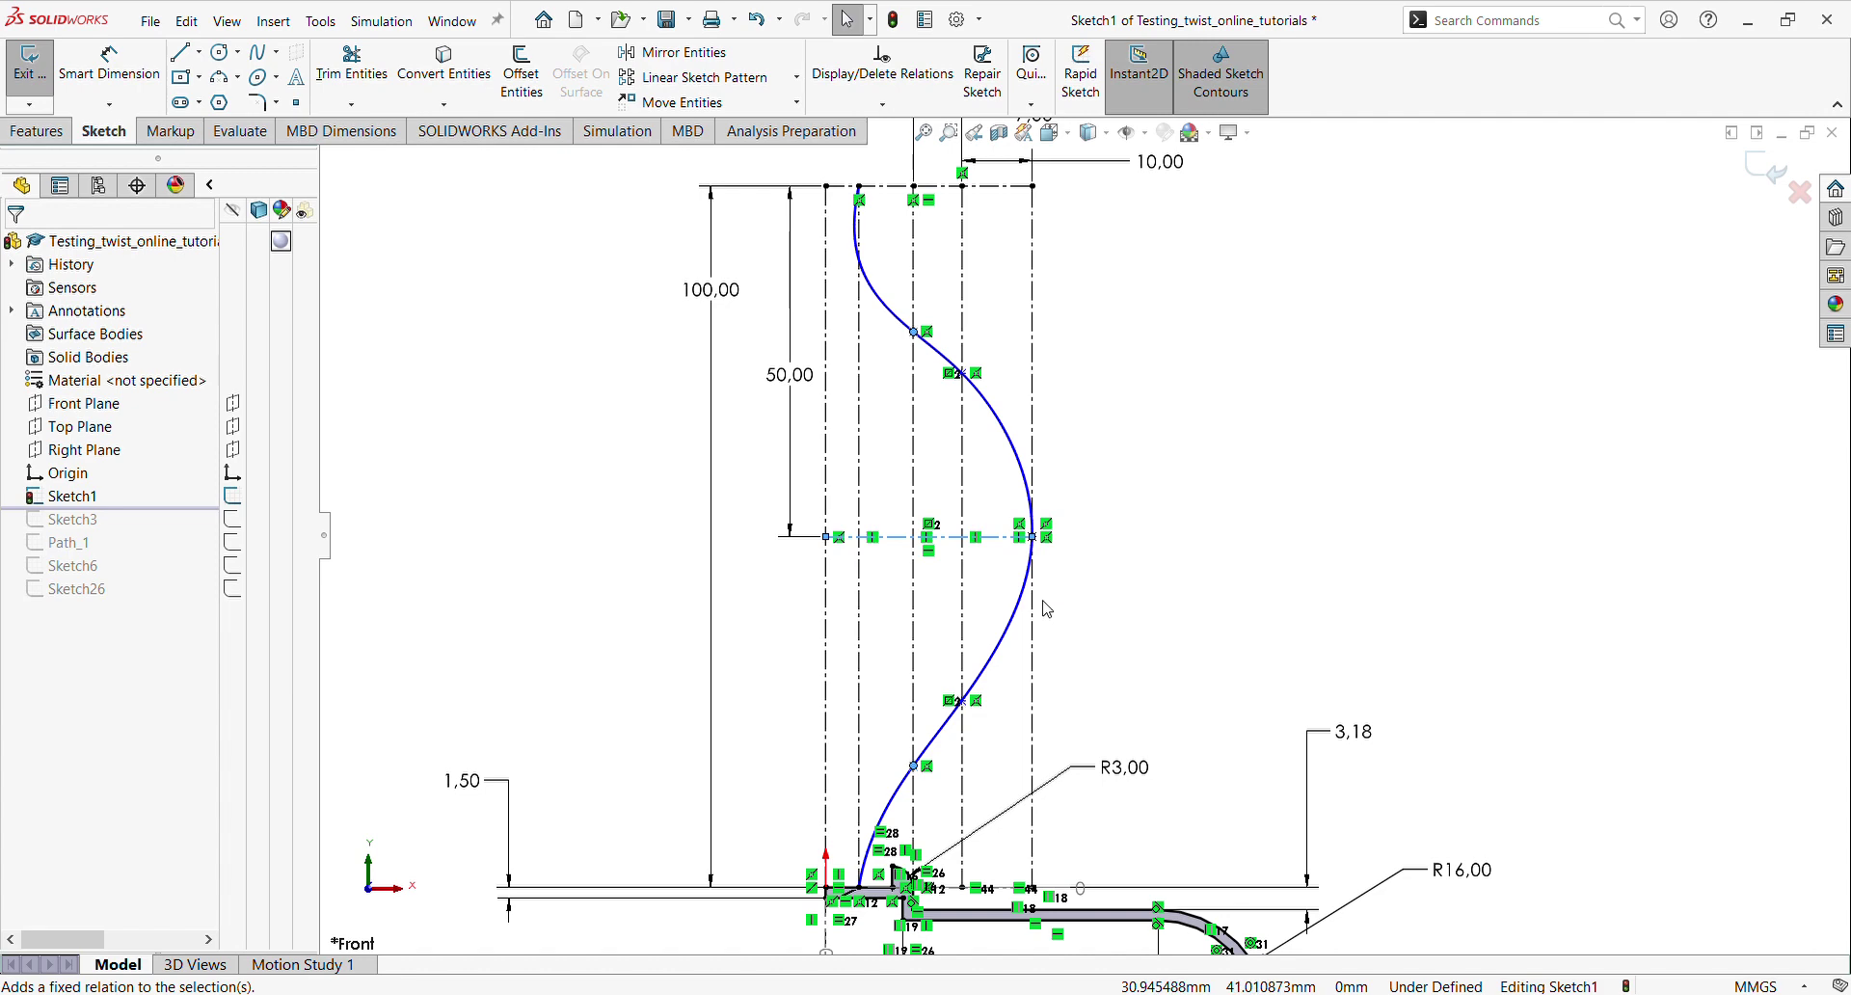
{"action": "left_click", "coordinate": [973, 684]}
{"action": "left_click", "coordinate": [1129, 492]}
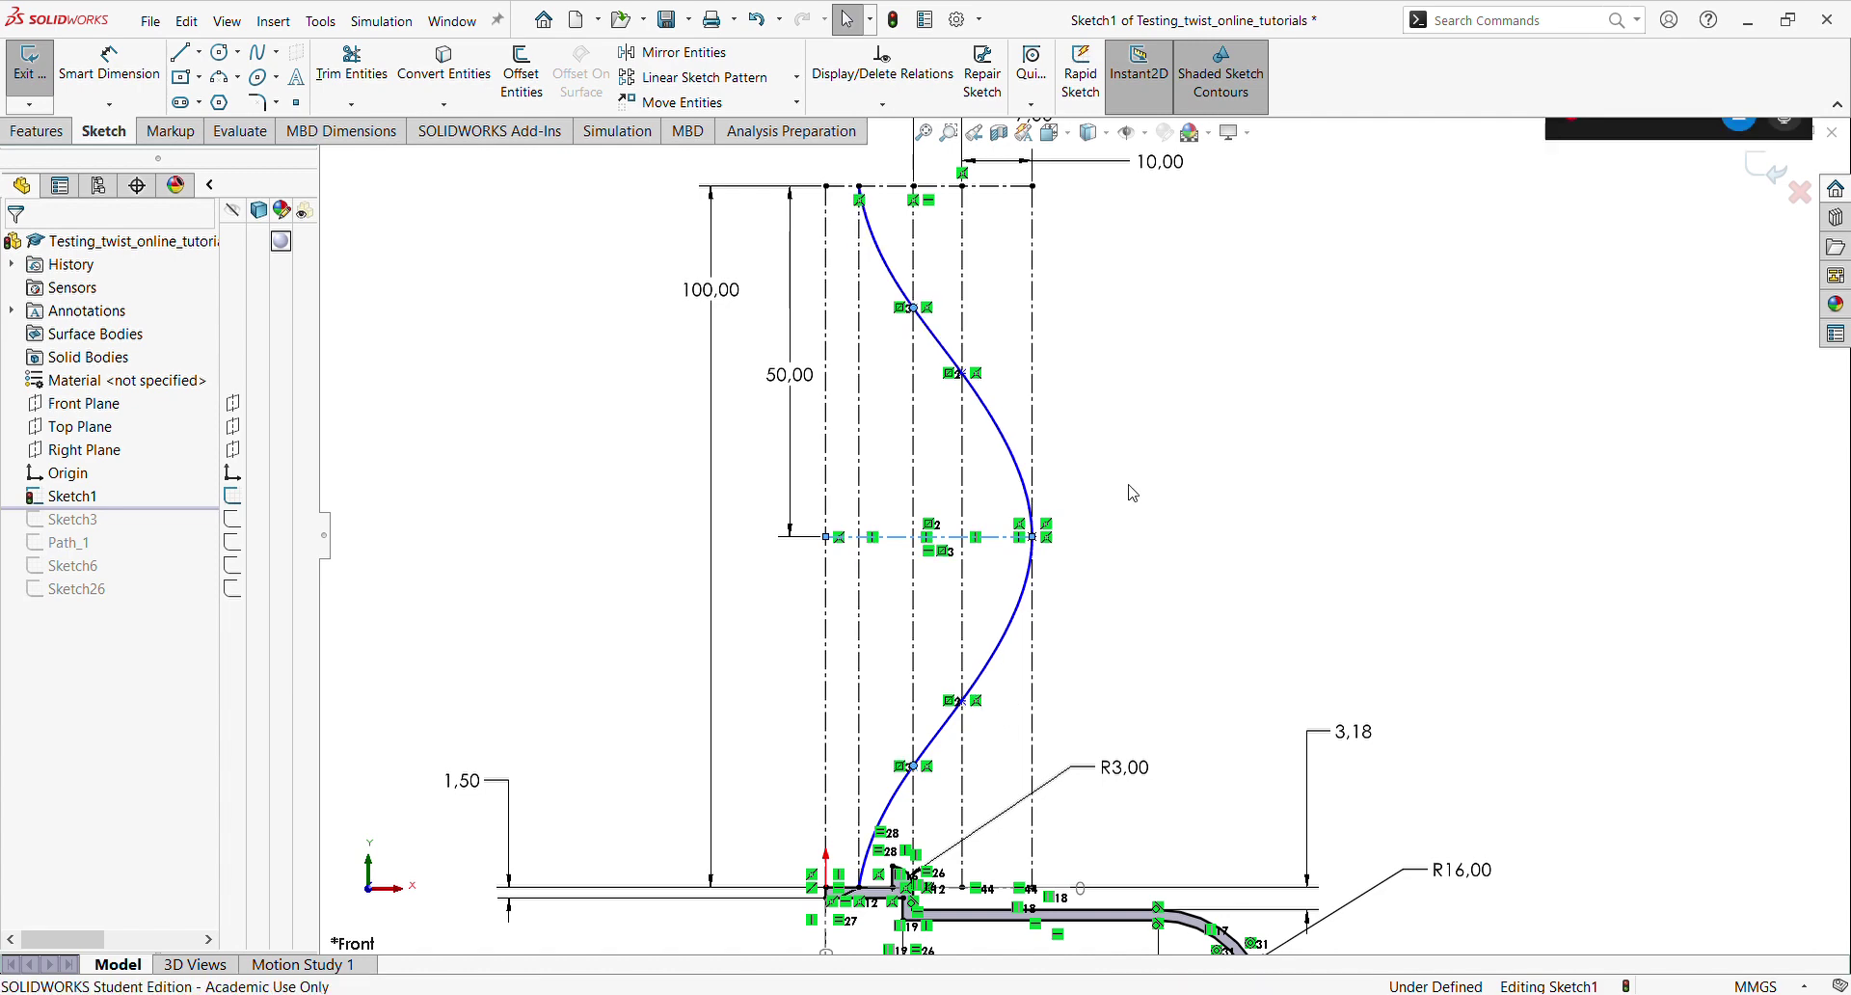
Dimension the height of the lowest intermediate spline point above the horizontal construction line at the base
{"action": "scroll", "coordinate": [1174, 626], "scroll_direction": "up", "scroll_amount": 2}
{"action": "scroll", "coordinate": [1282, 674], "scroll_direction": "down", "scroll_amount": 2}
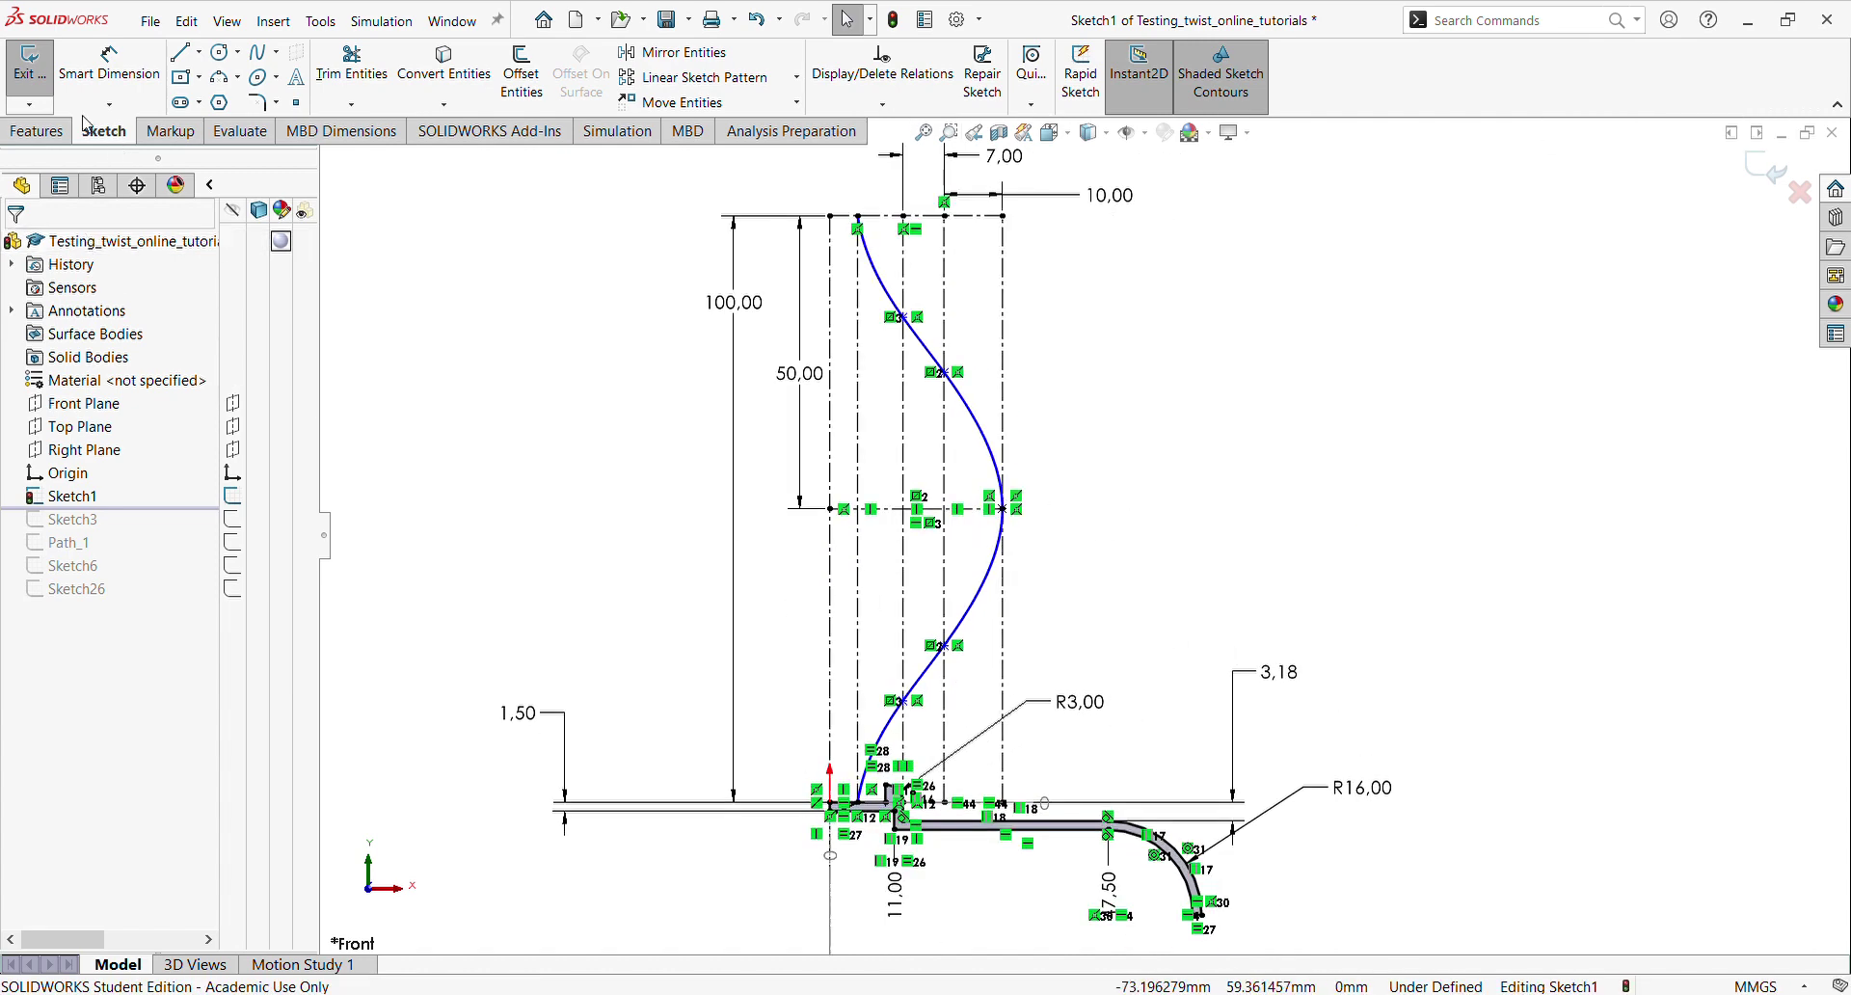
{"action": "left_click", "coordinate": [109, 104]}
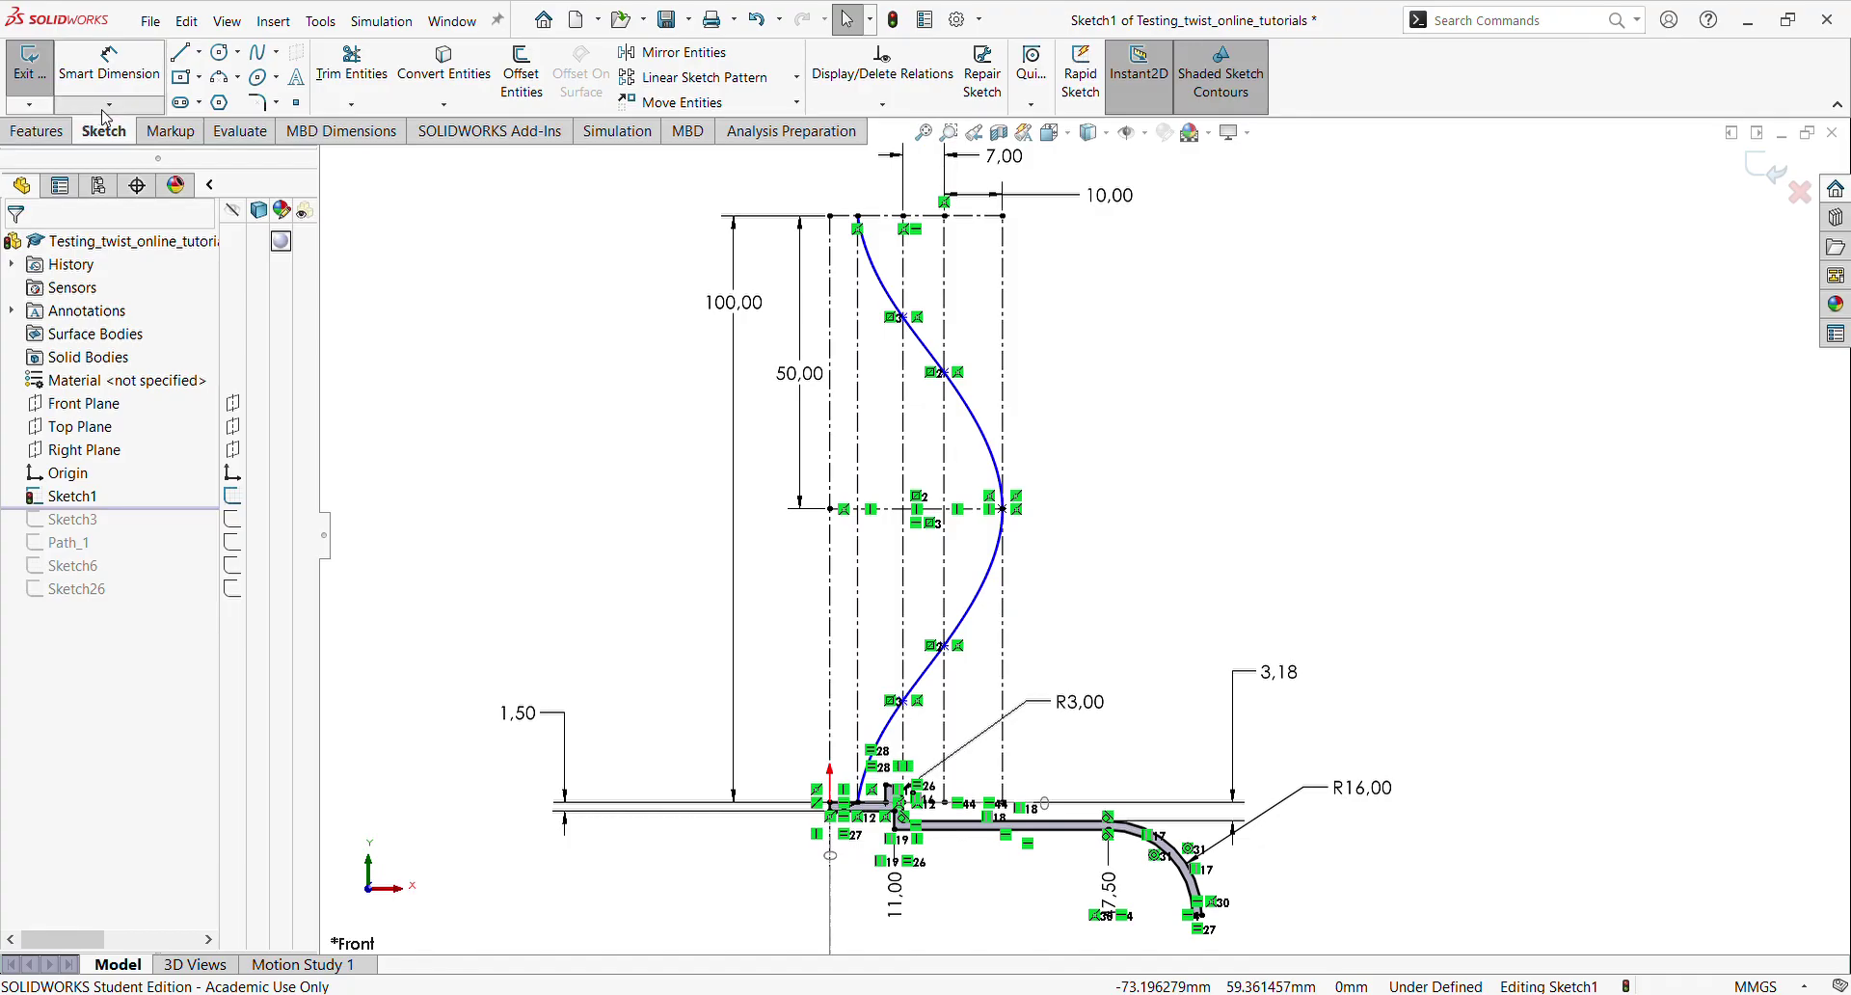
{"action": "left_click", "coordinate": [91, 328]}
{"action": "scroll", "coordinate": [872, 839], "scroll_direction": "down", "scroll_amount": 4}
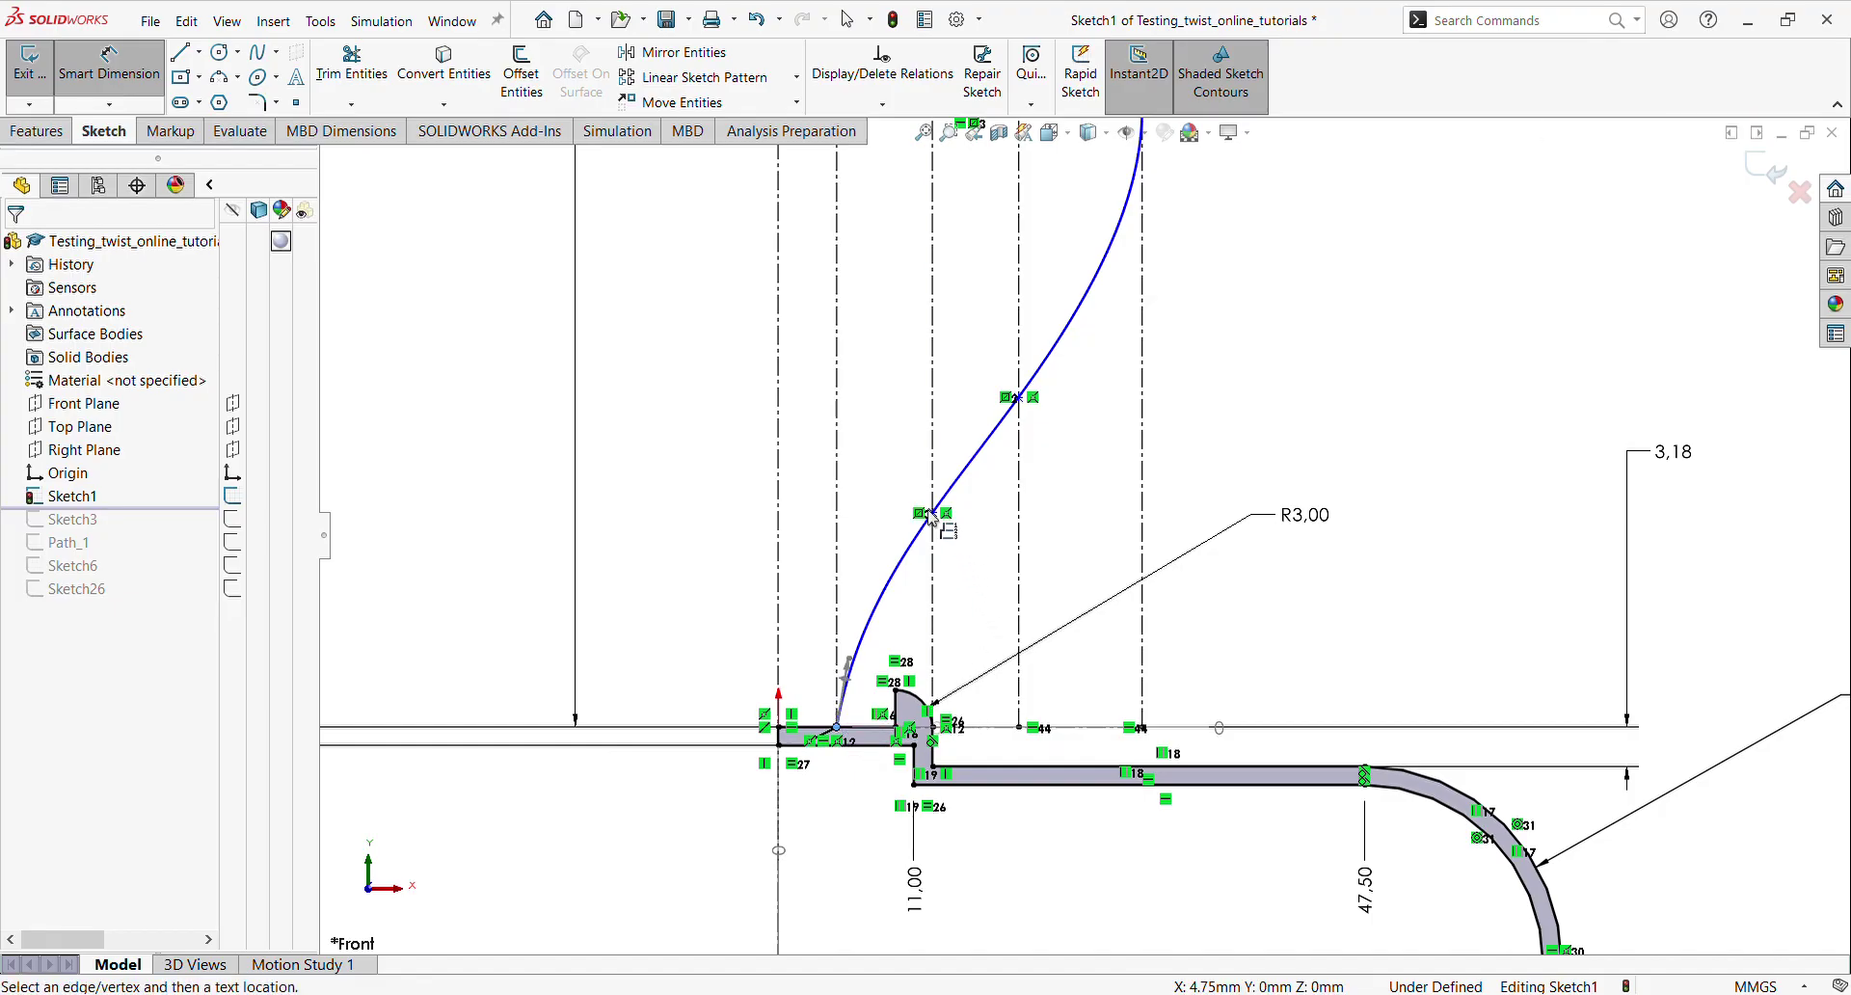
{"action": "scroll", "coordinate": [935, 519], "scroll_direction": "down", "scroll_amount": 1}
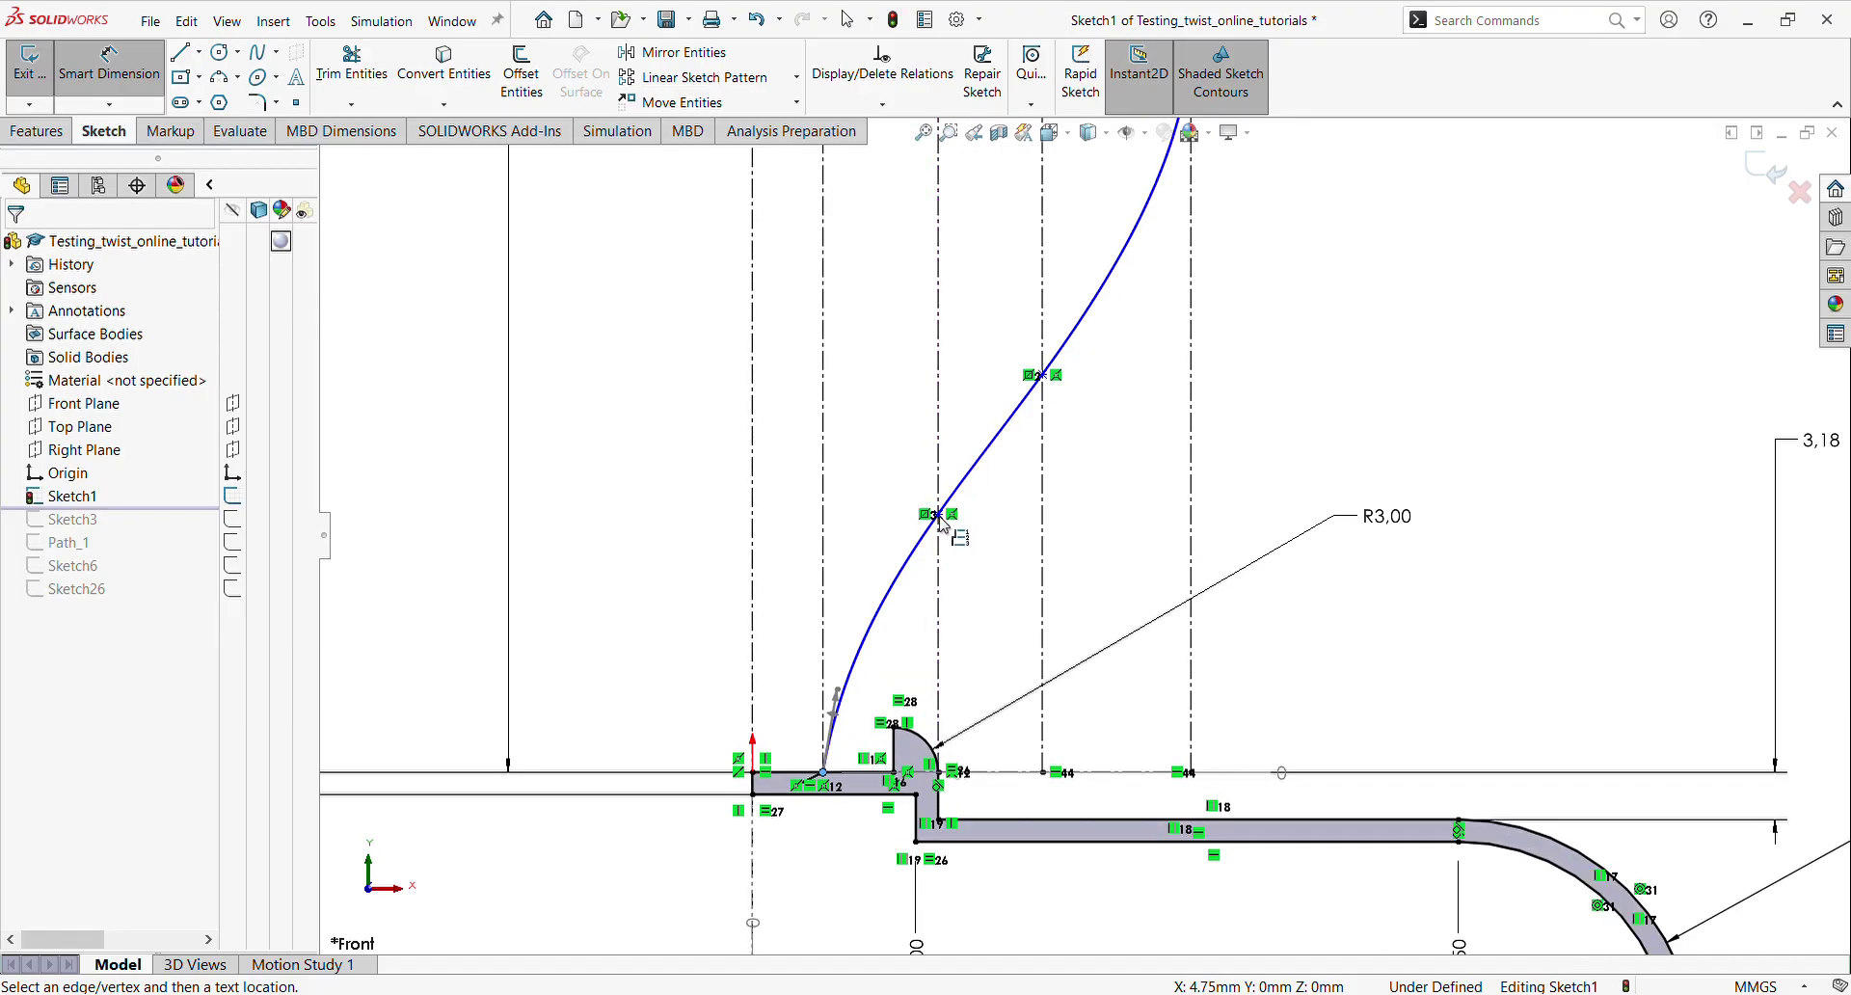
{"action": "left_click", "coordinate": [939, 516]}
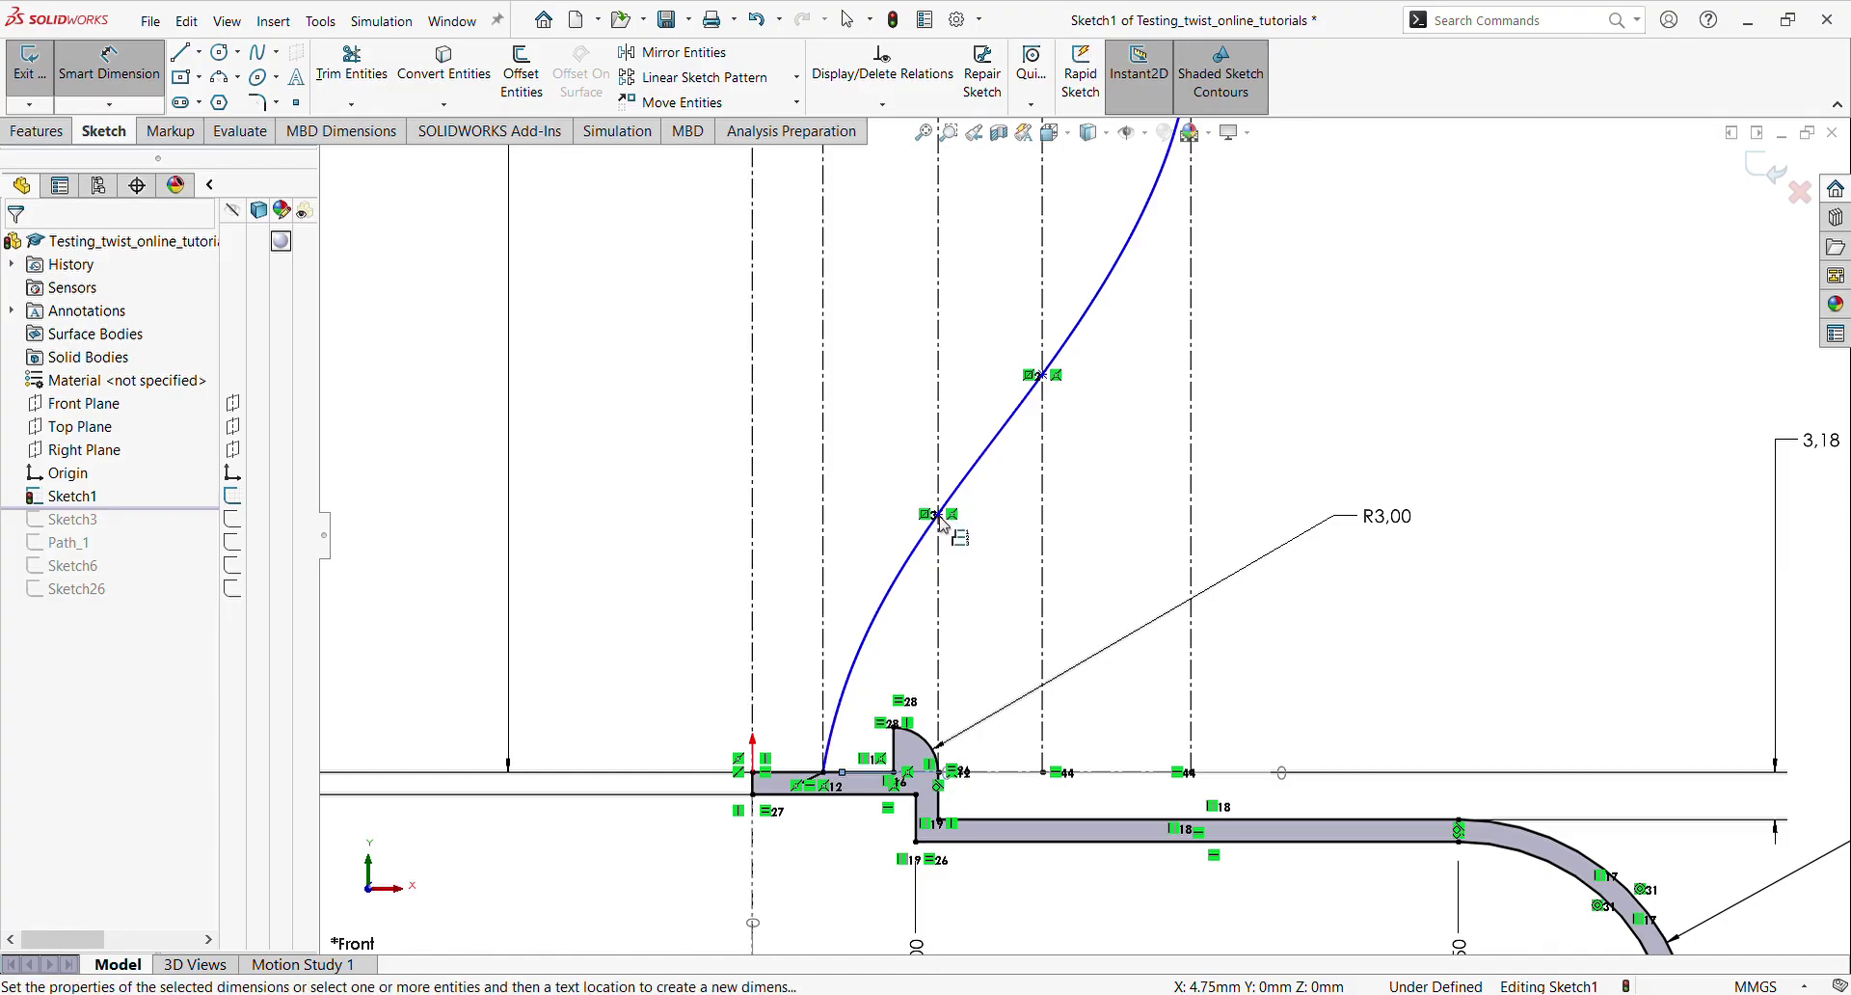
{"action": "scroll", "coordinate": [937, 518], "scroll_direction": "down", "scroll_amount": 2}
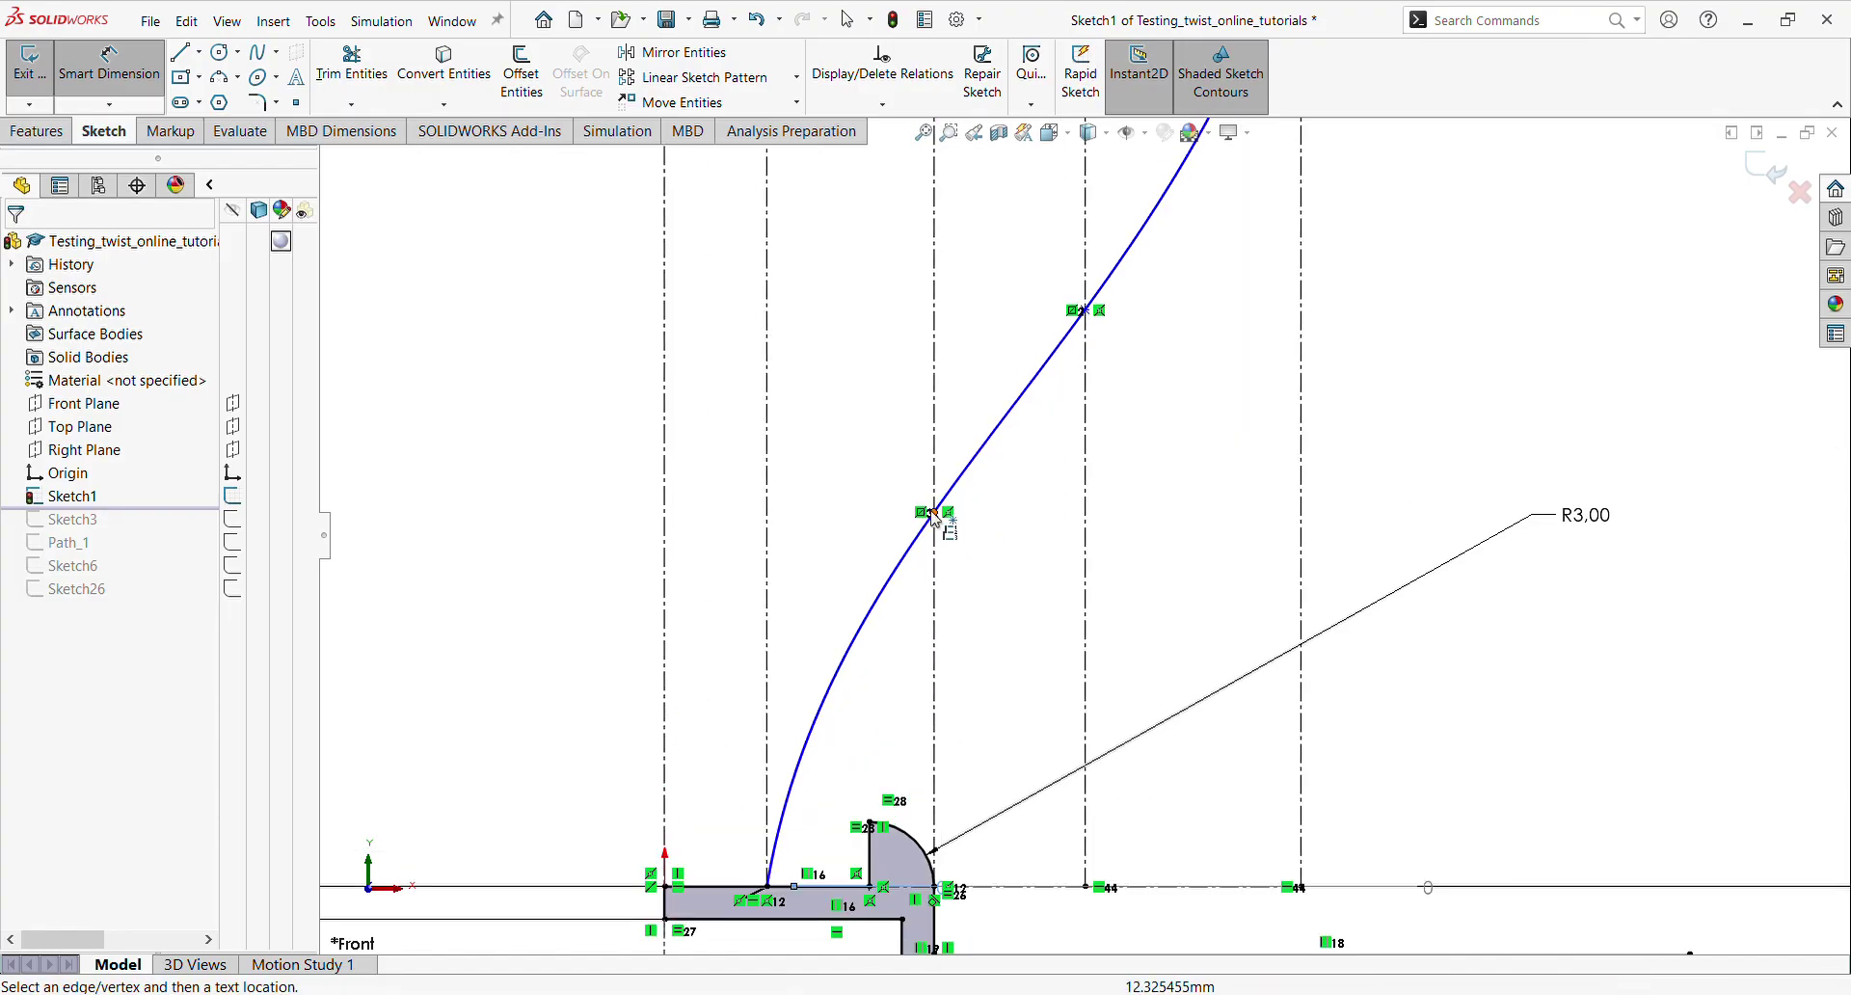
{"action": "left_click", "coordinate": [932, 513]}
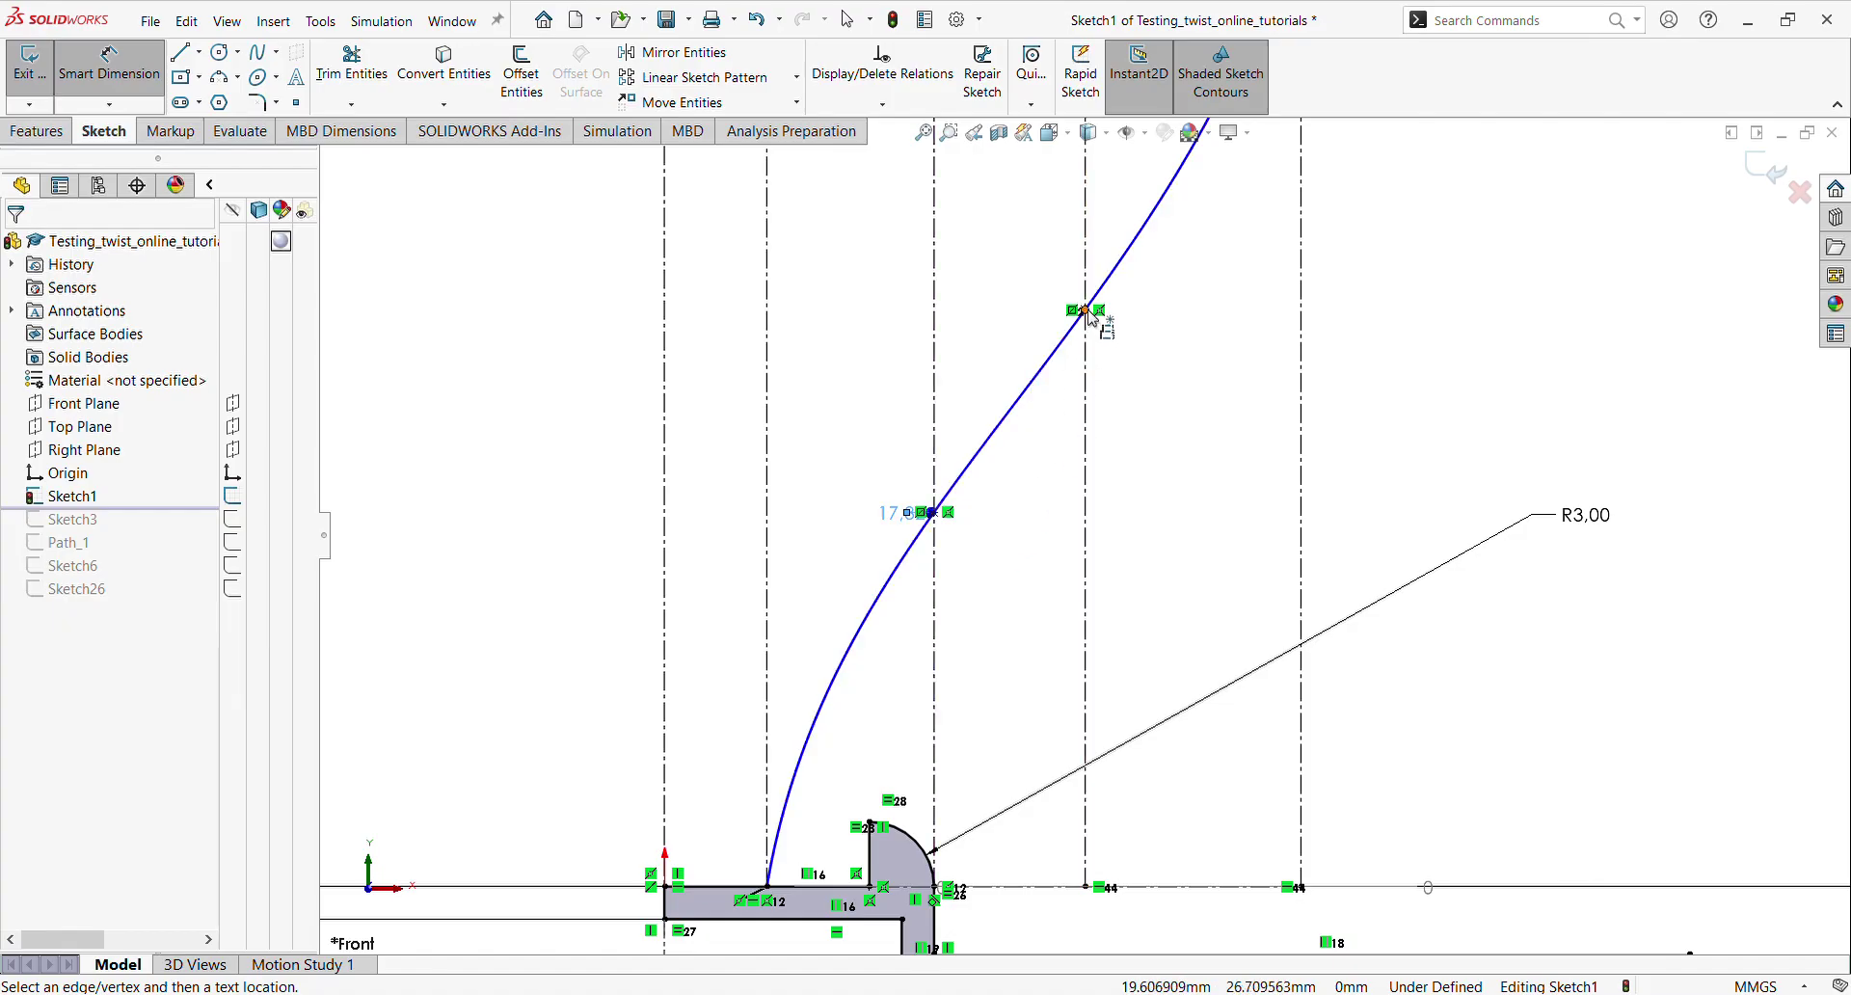
Dimension the height of the second-lowest intermediate spline point above the base and finish dimensioning
{"action": "left_click", "coordinate": [1086, 312]}
{"action": "scroll", "coordinate": [1157, 468], "scroll_direction": "up", "scroll_amount": 6}
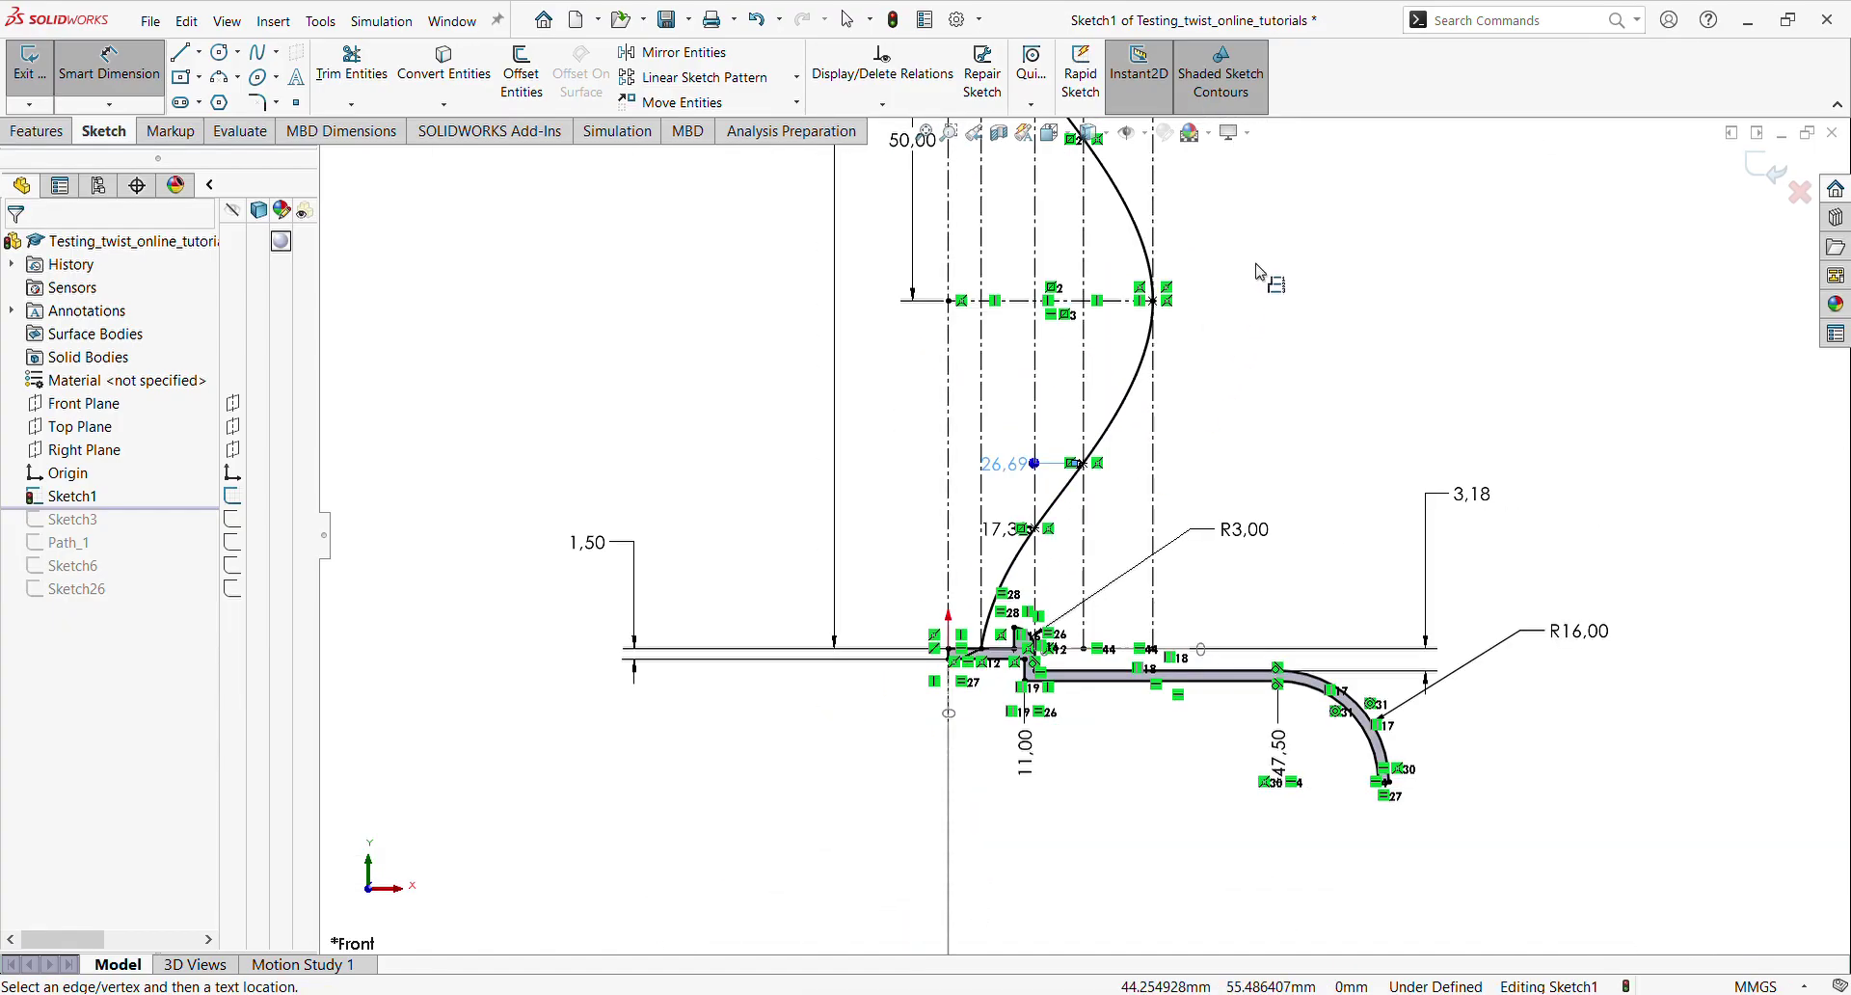
{"action": "scroll", "coordinate": [1131, 388], "scroll_direction": "up", "scroll_amount": 3}
{"action": "scroll", "coordinate": [1158, 285], "scroll_direction": "down", "scroll_amount": 2}
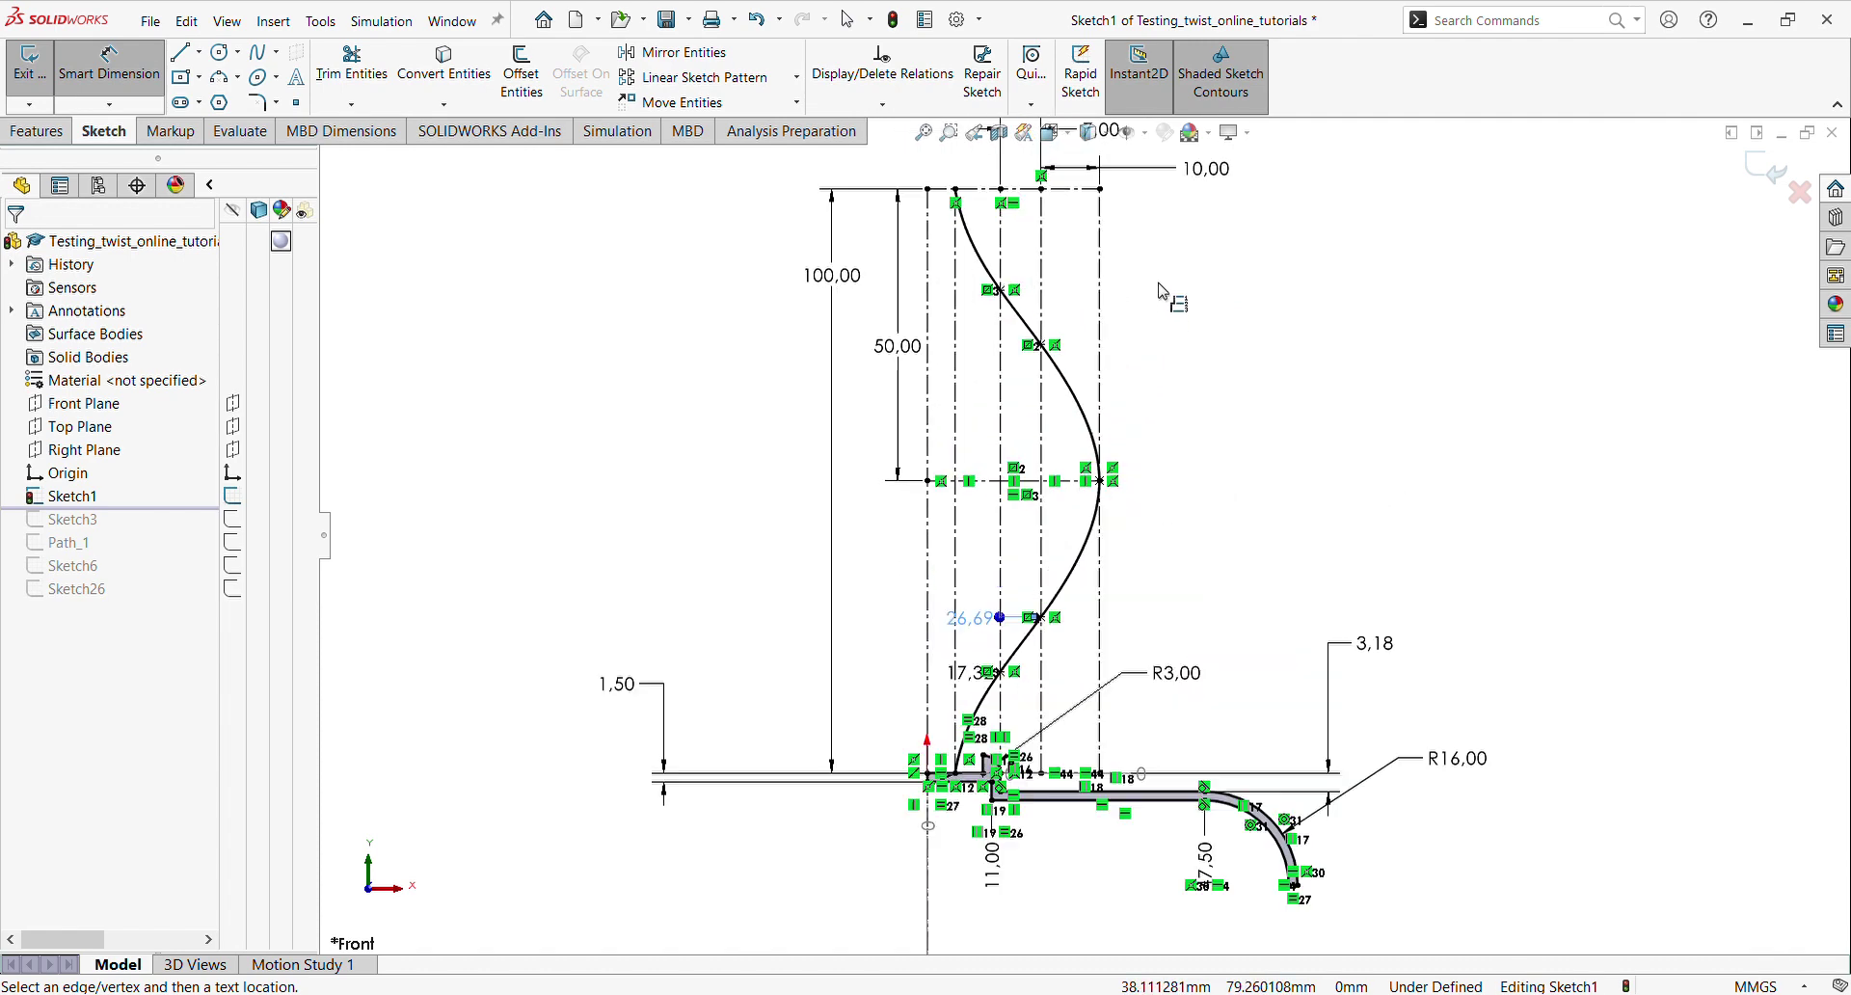
{"action": "key", "text": "Escape"}
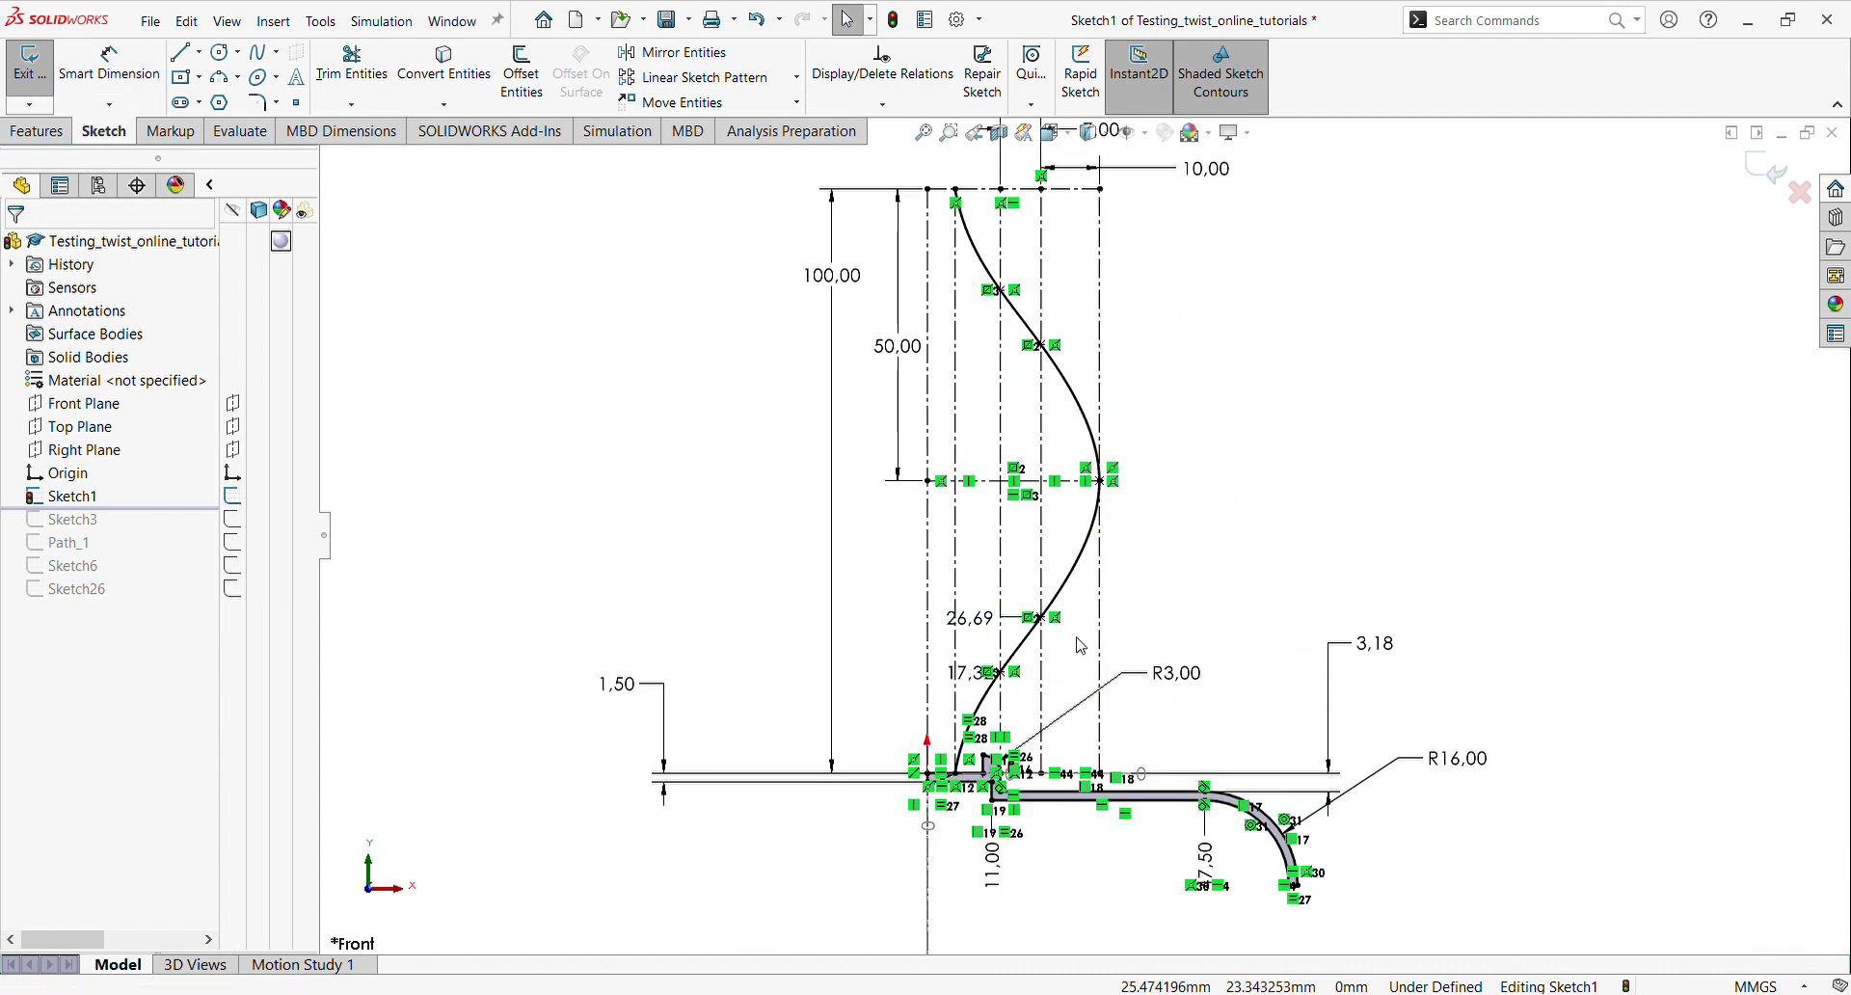
Move both spline-point height dimensions outside the profile, clear of the spline and the vertical construction lines
{"action": "scroll", "coordinate": [1029, 631], "scroll_direction": "down", "scroll_amount": 3}
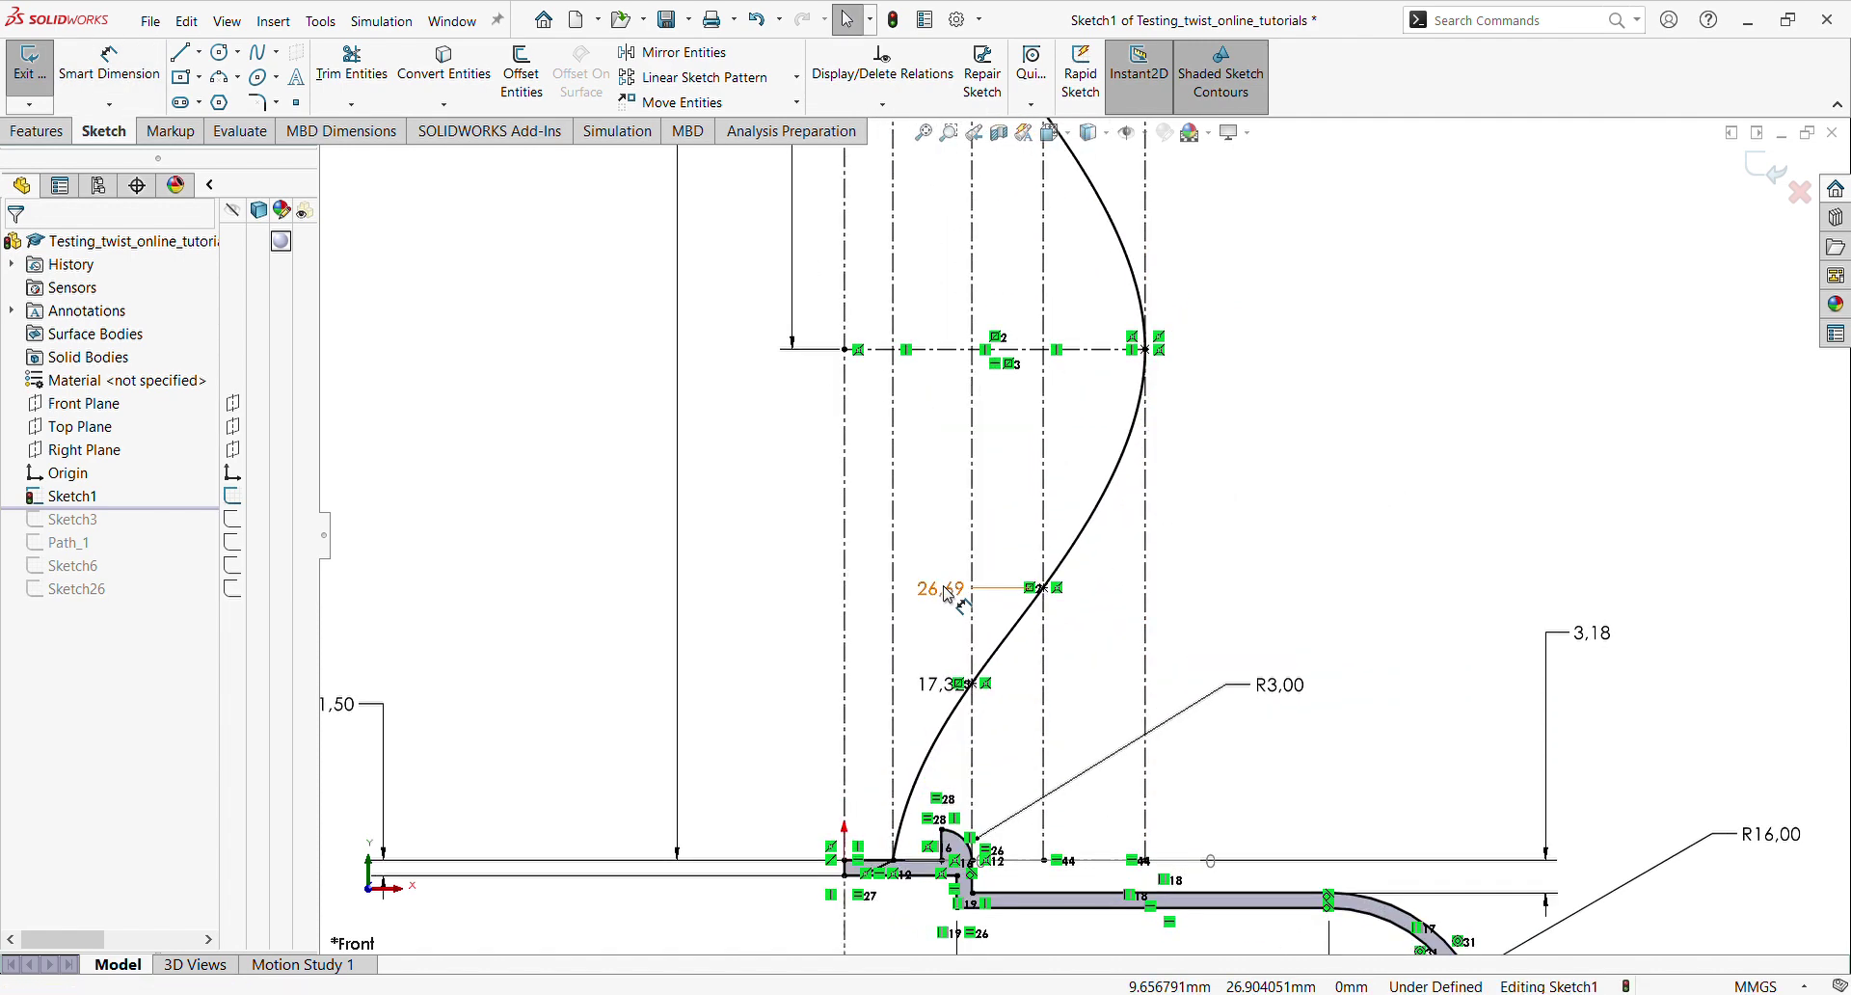
{"action": "left_click_drag", "start_coordinate": [950, 590], "coordinate": [1348, 588]}
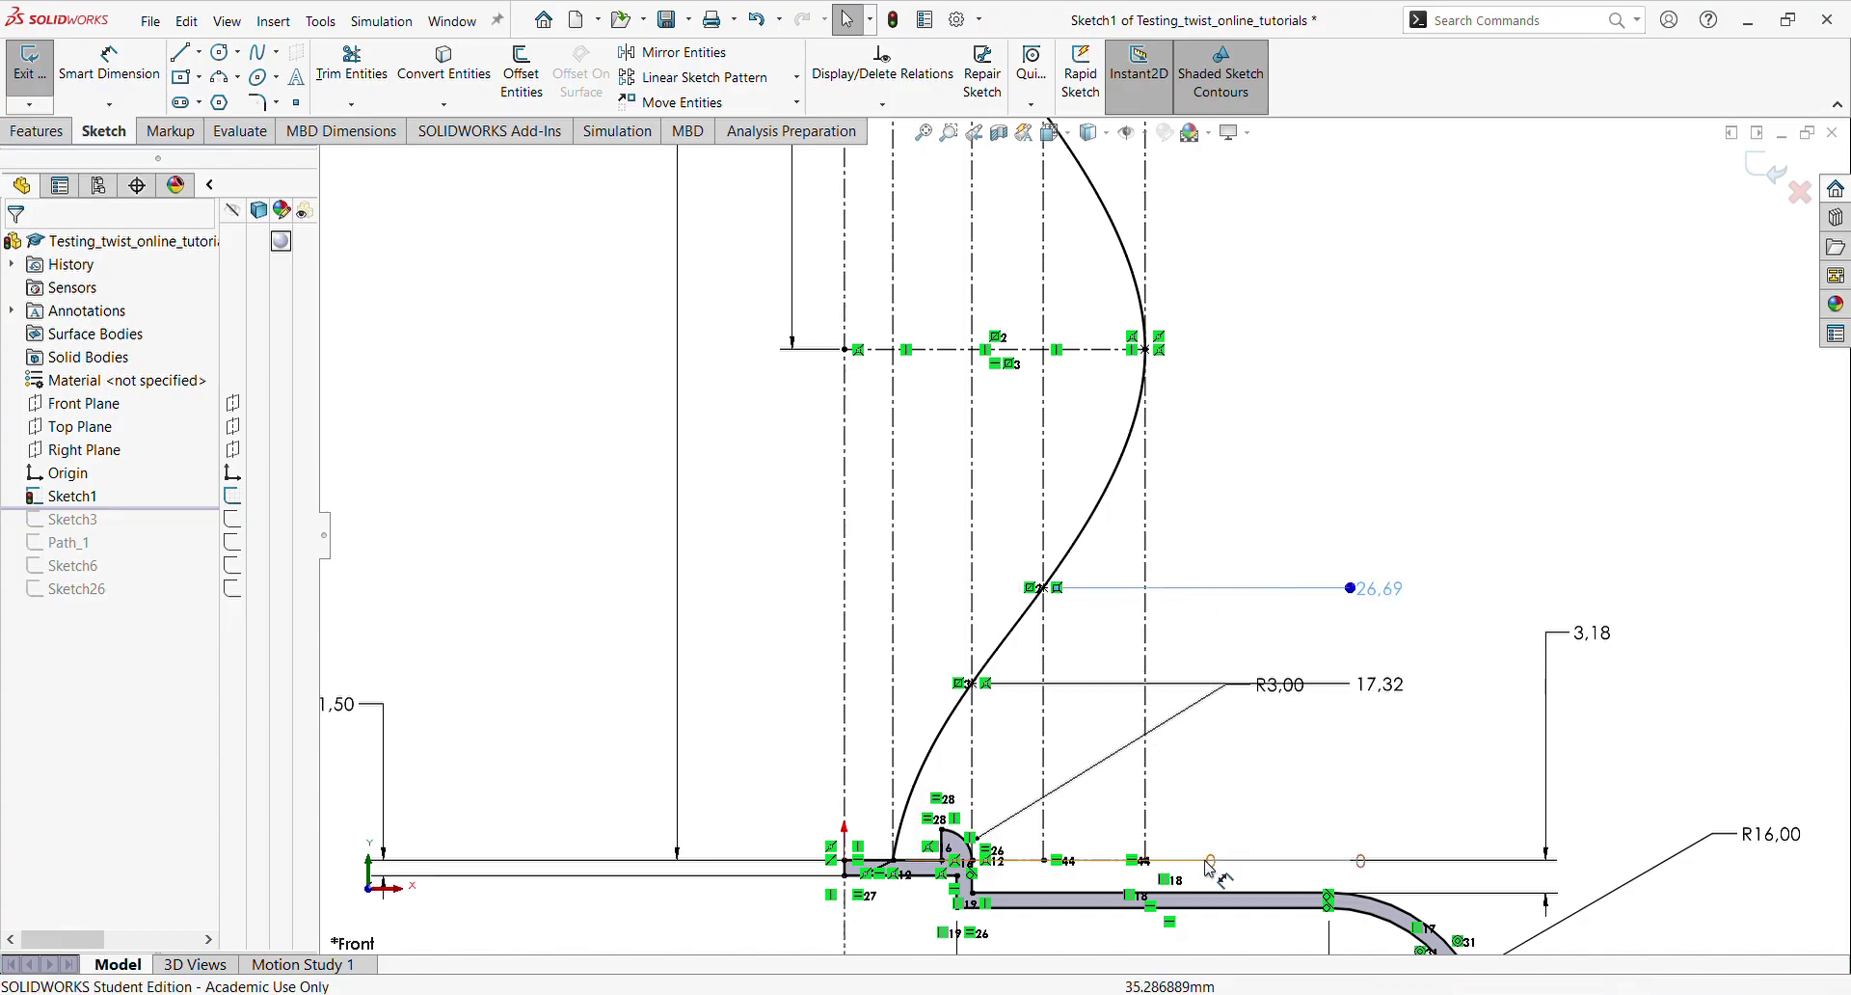
{"action": "left_click", "coordinate": [1256, 817]}
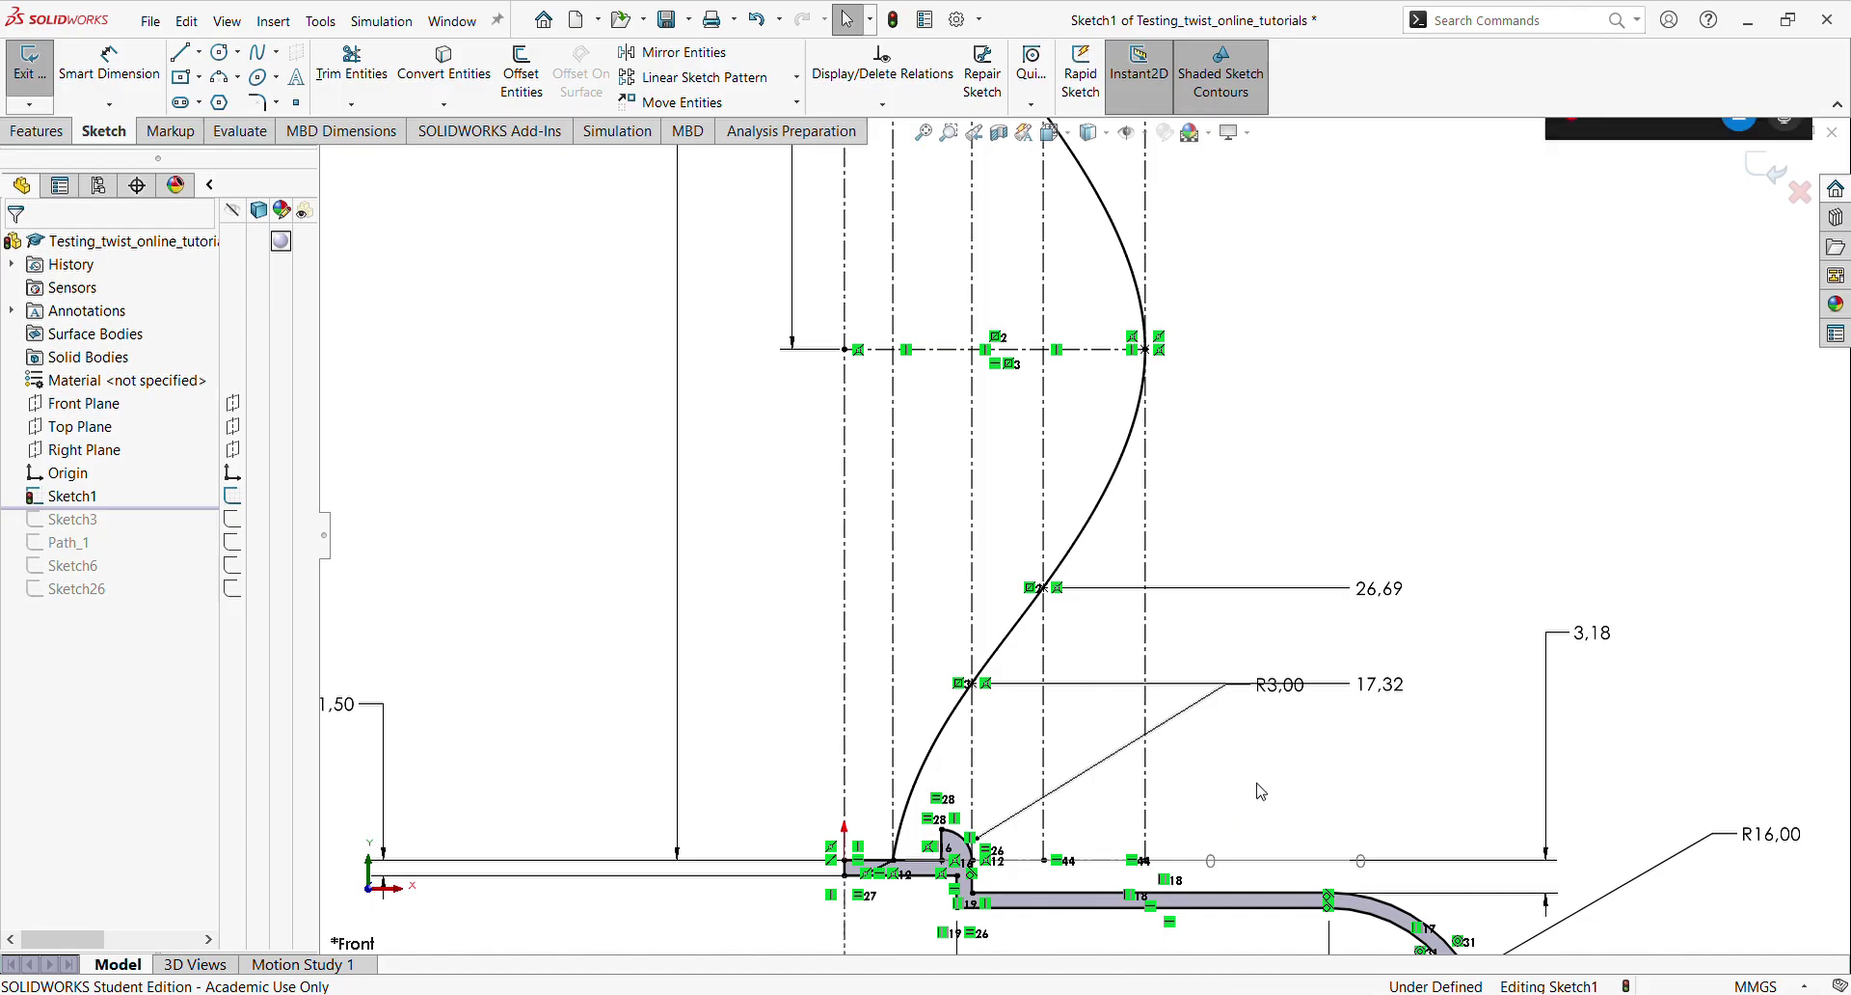
{"action": "left_click", "coordinate": [1196, 862]}
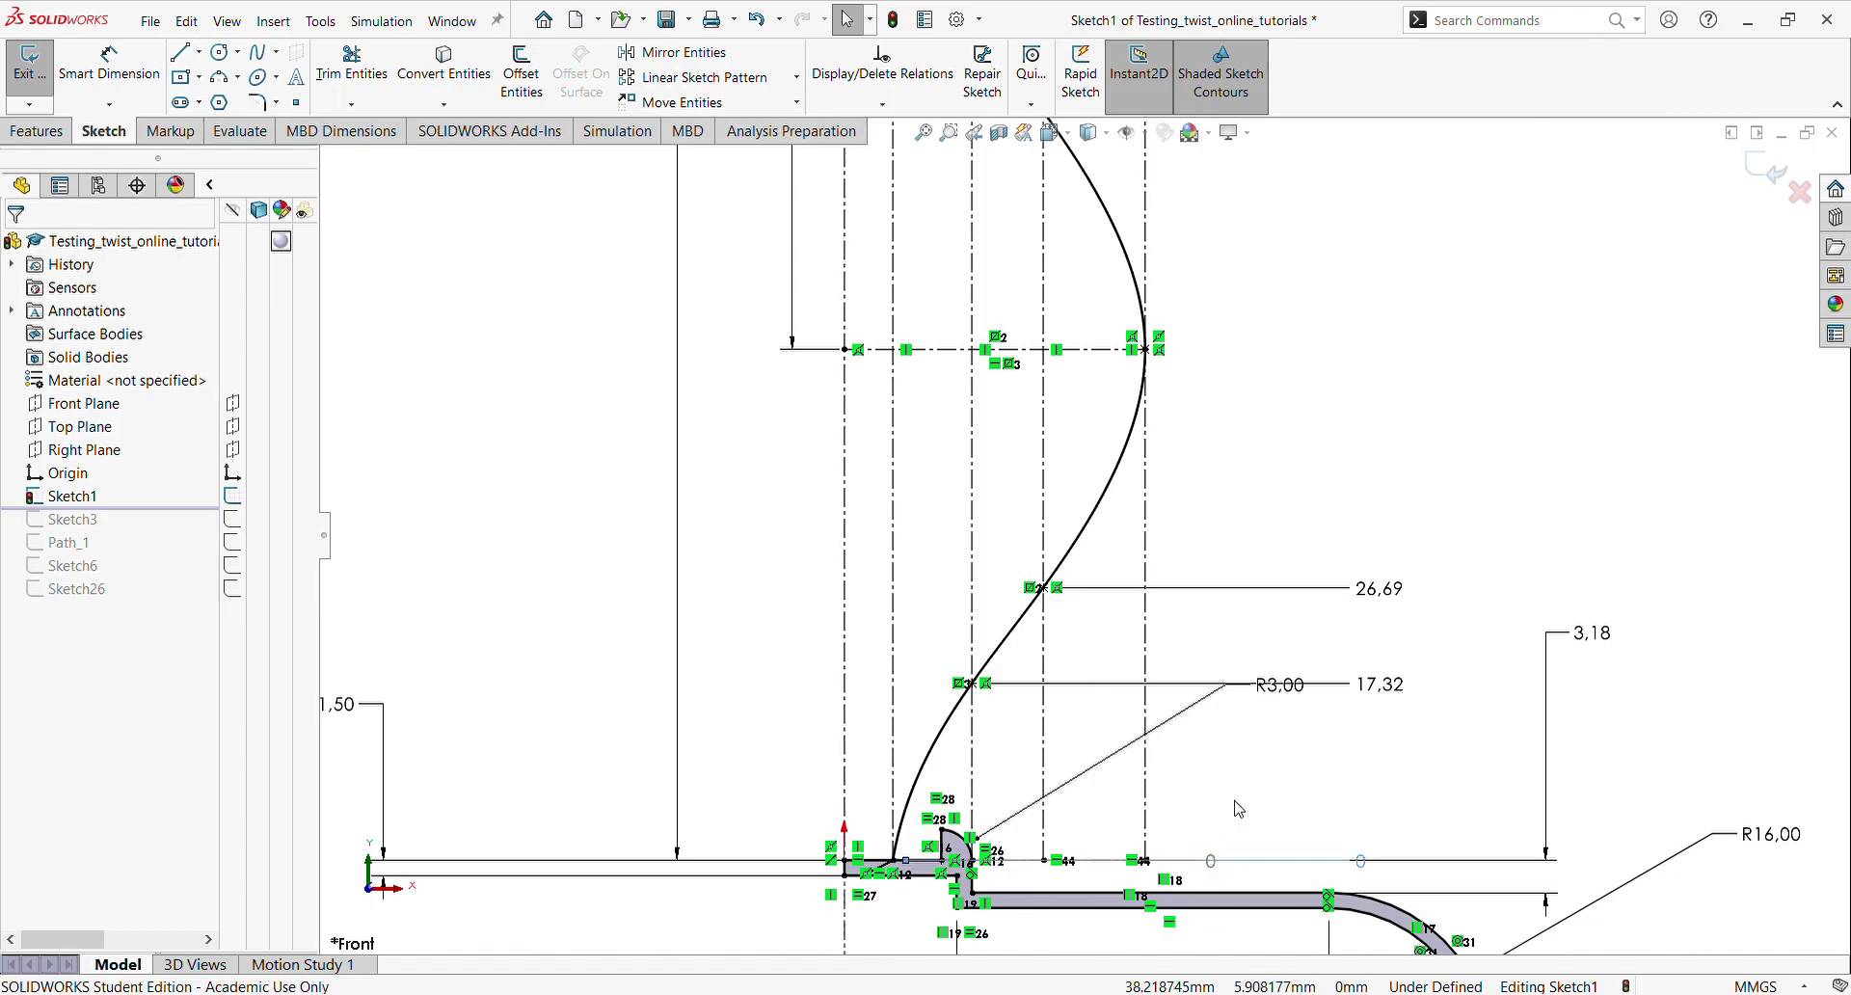
{"action": "key", "text": "Delete"}
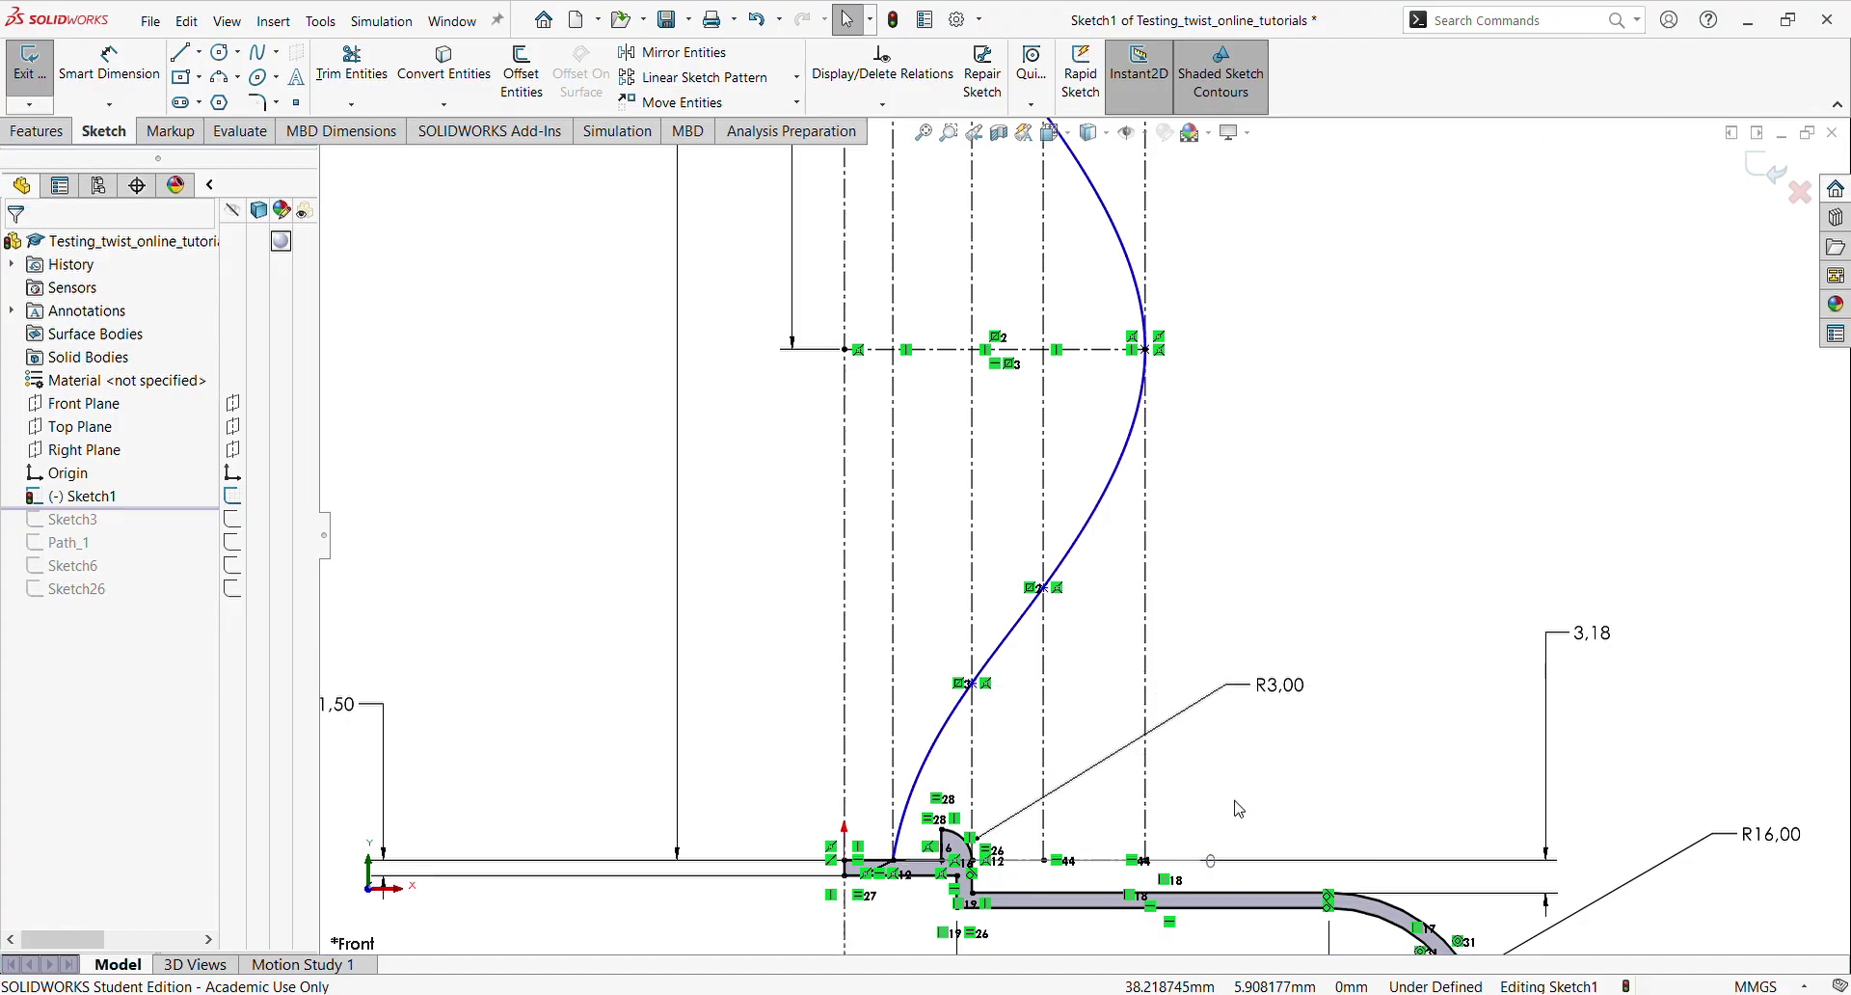
{"action": "left_click", "coordinate": [757, 19]}
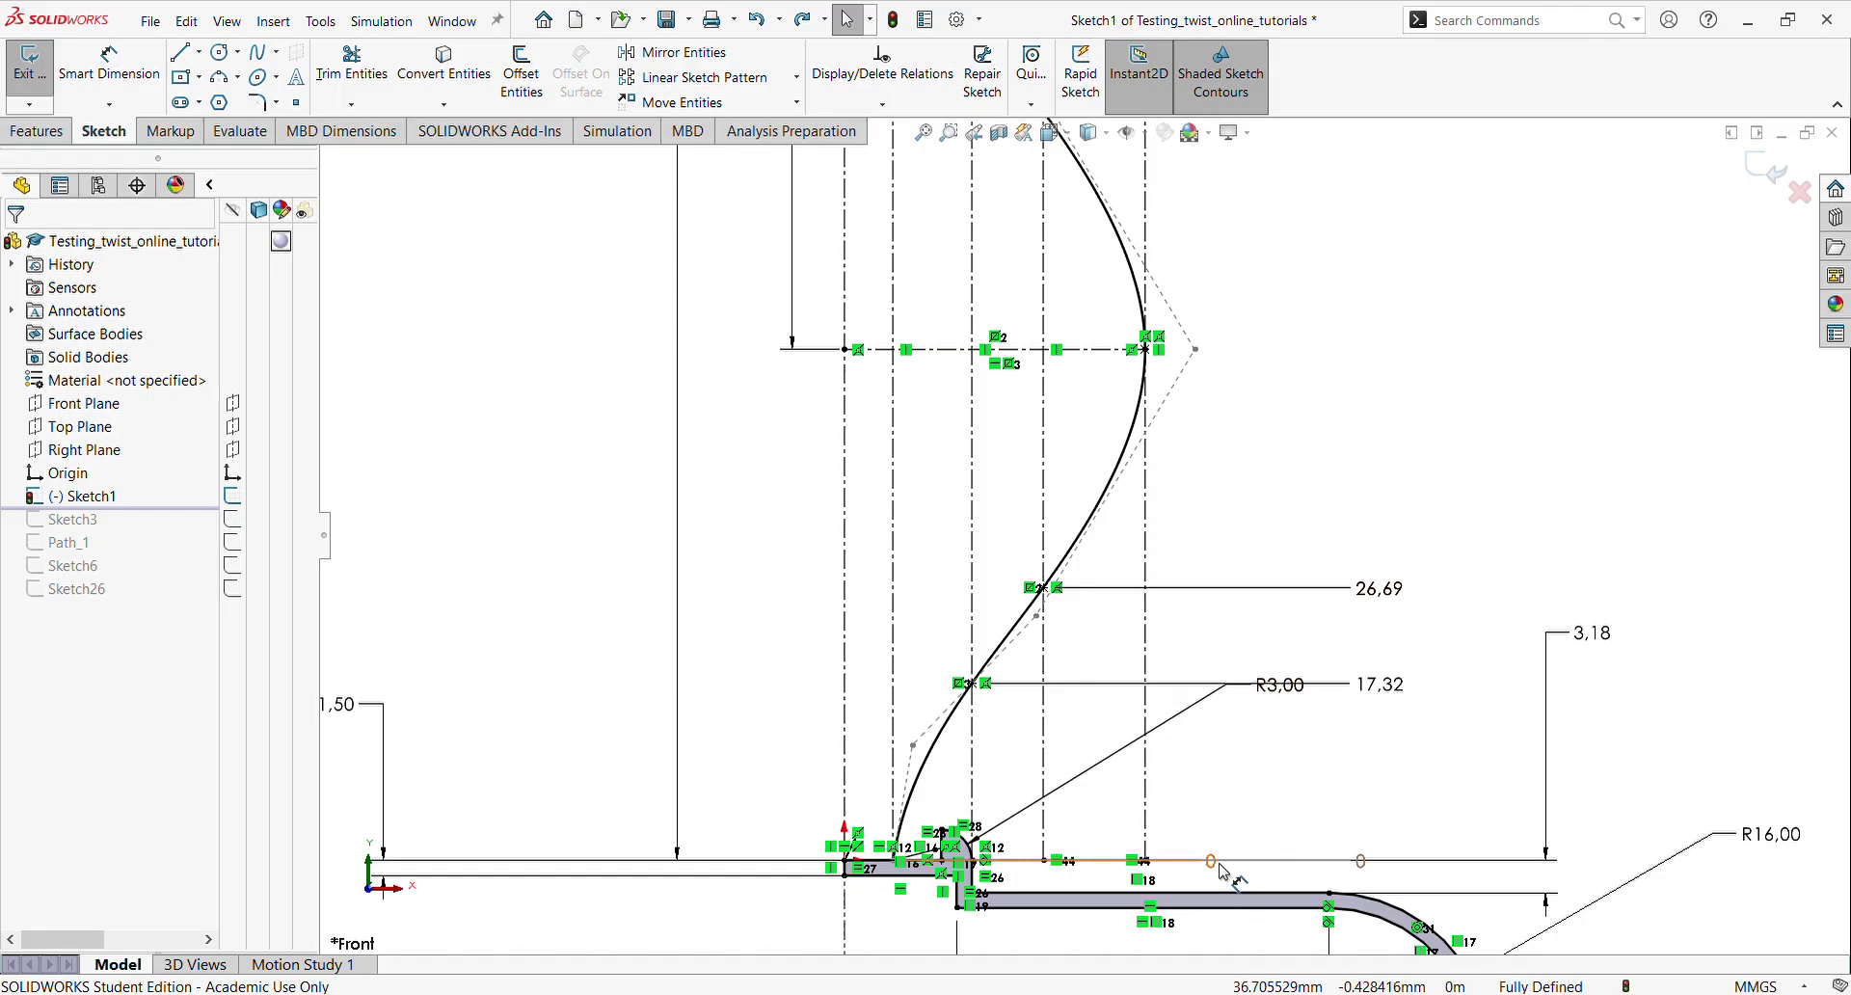
Move the R3,00 radius dimension down so it no longer overlaps the height dimension of the lowest intermediate spline point
{"action": "key", "text": "z"}
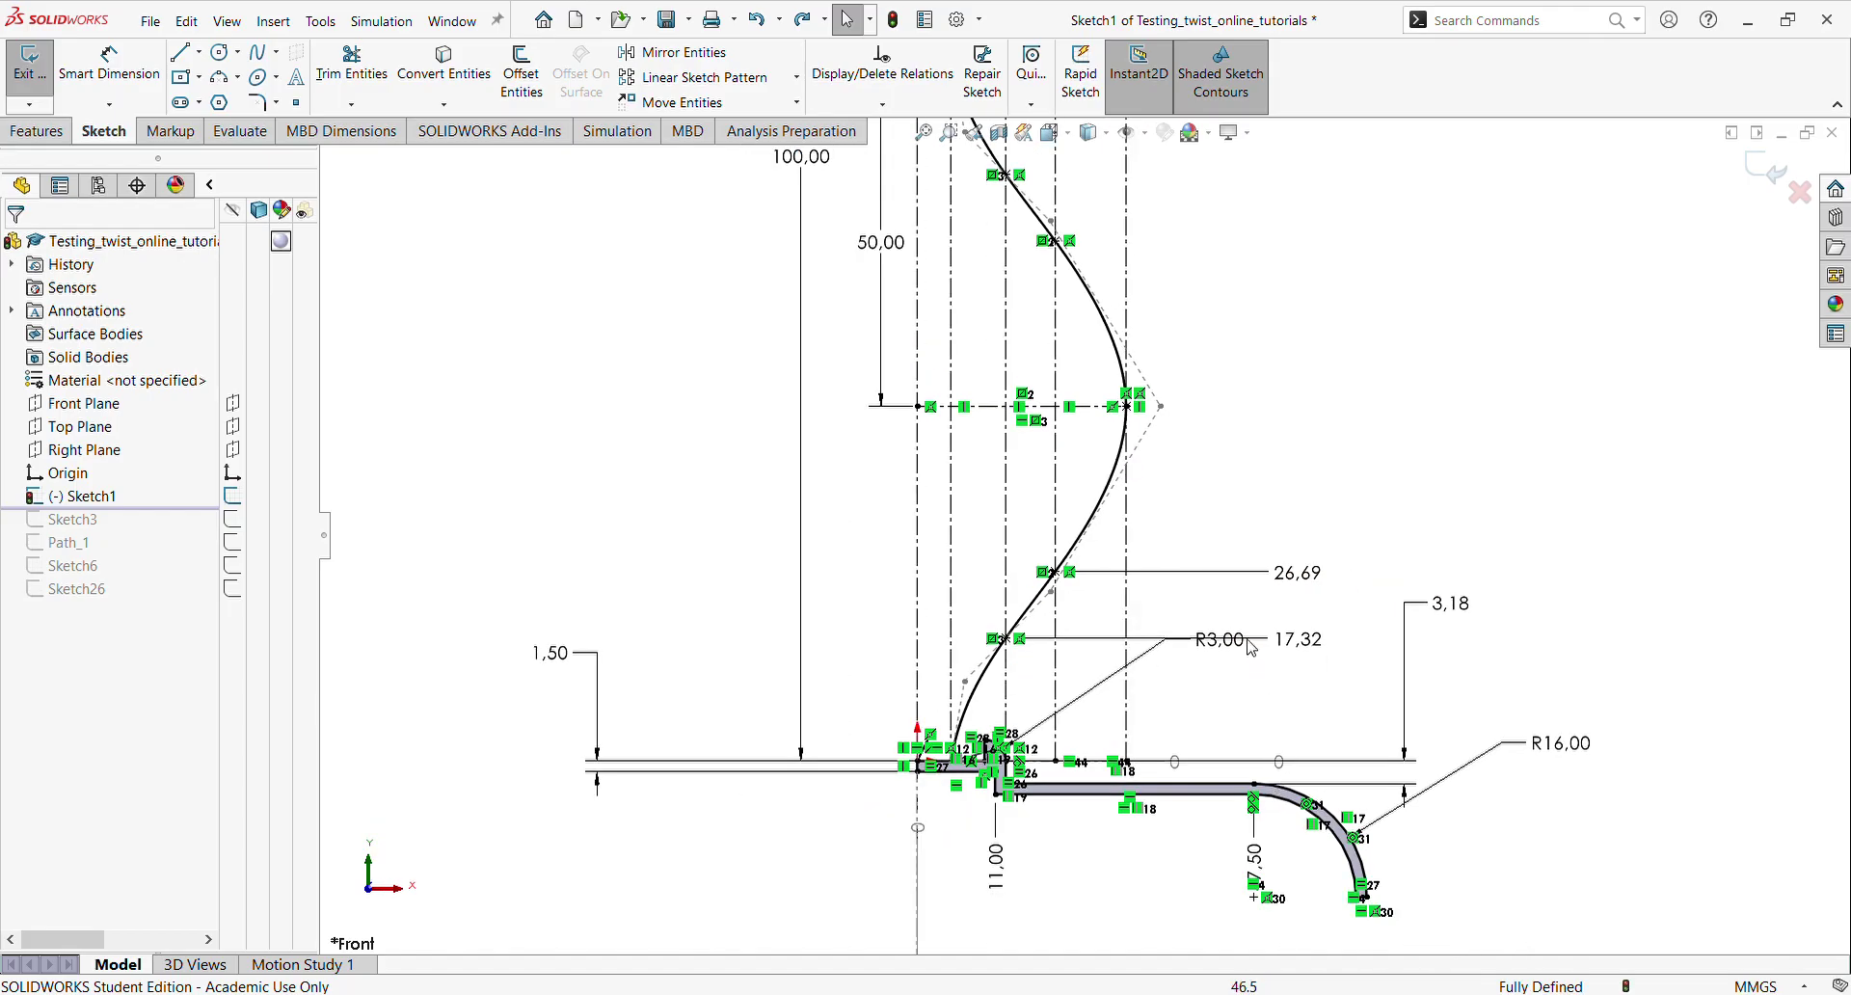
{"action": "left_click_drag", "start_coordinate": [1224, 639], "coordinate": [1242, 706]}
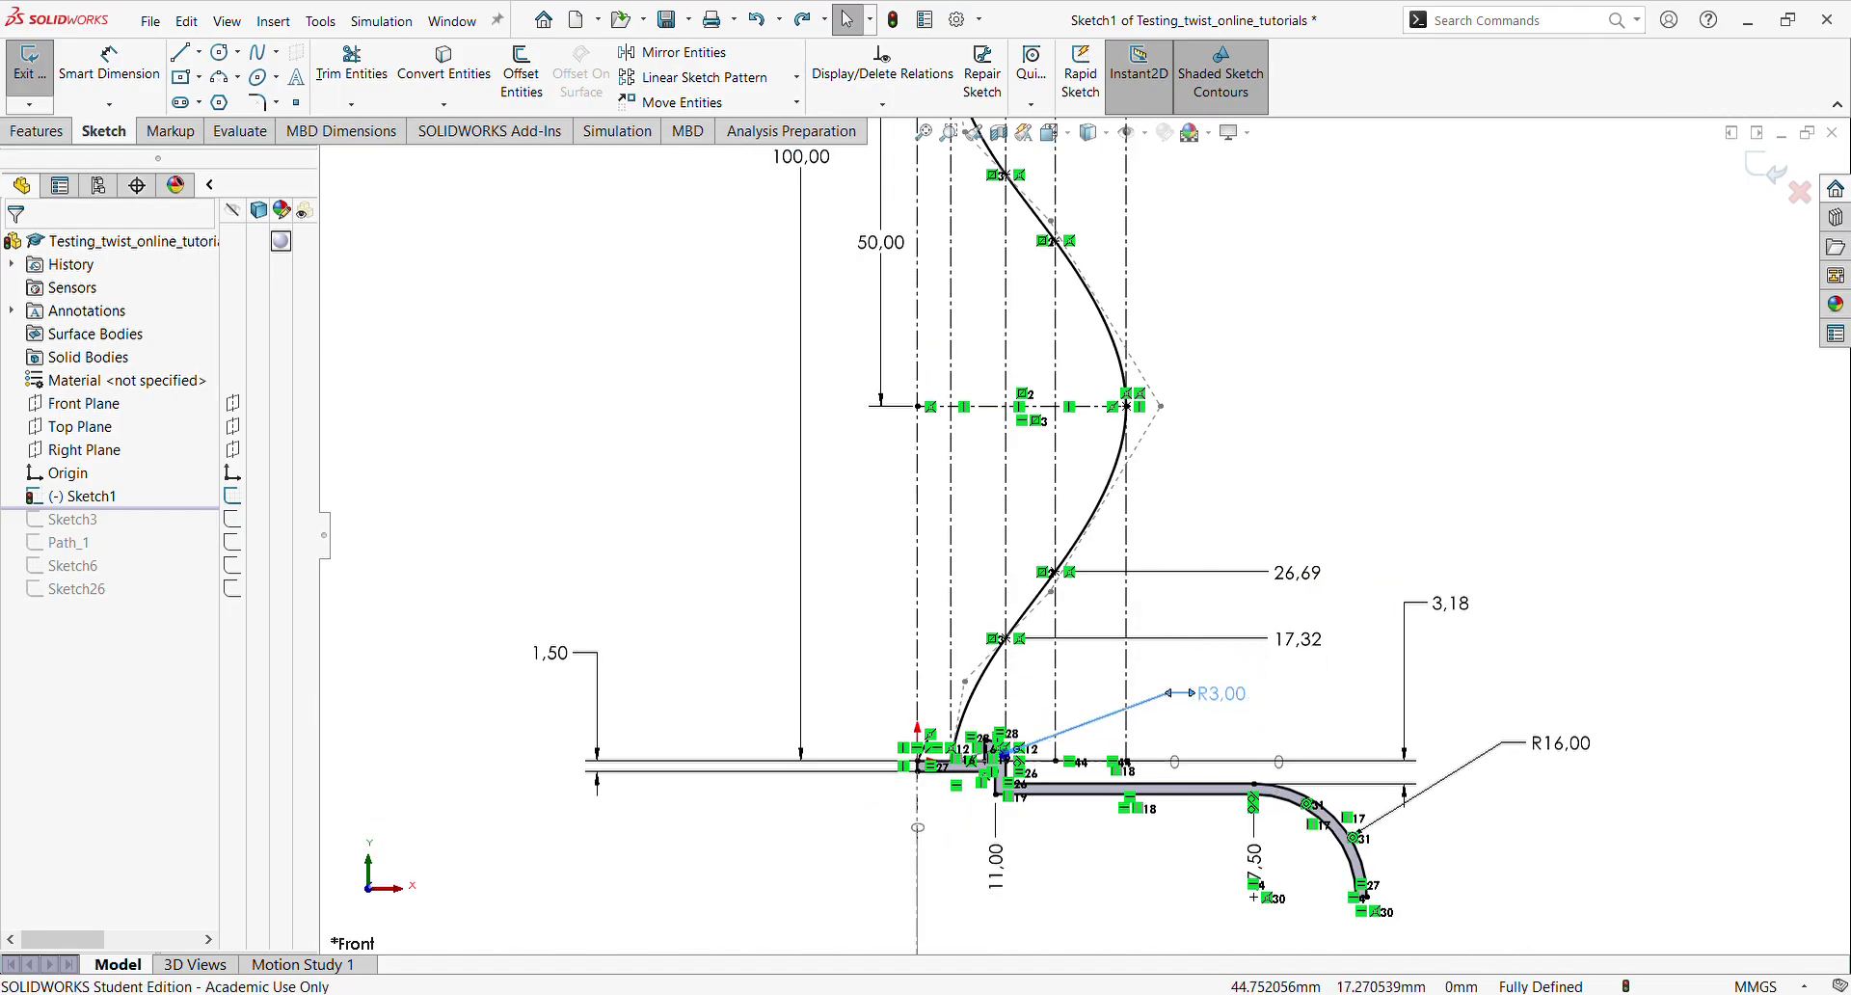
{"action": "scroll", "coordinate": [1359, 704], "scroll_direction": "down", "scroll_amount": 1}
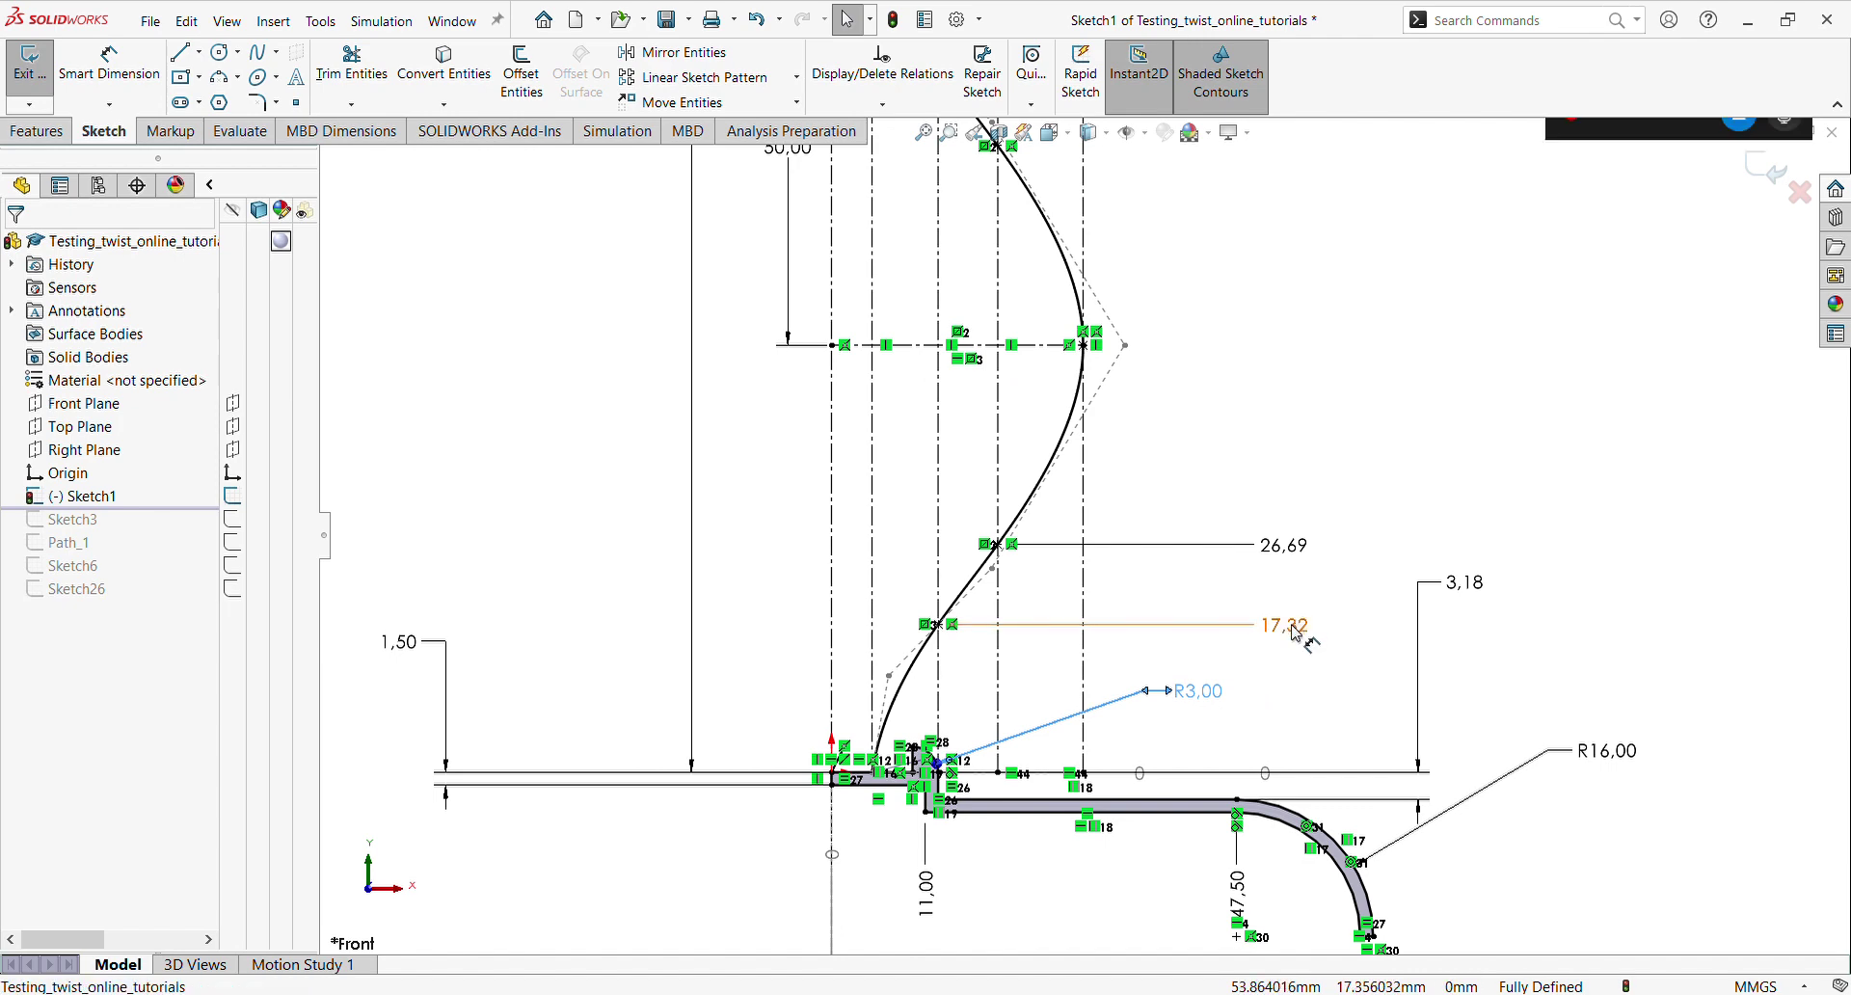
Set the height of the lowest intermediate spline point to 18 mm
{"action": "double_click", "coordinate": [1299, 629]}
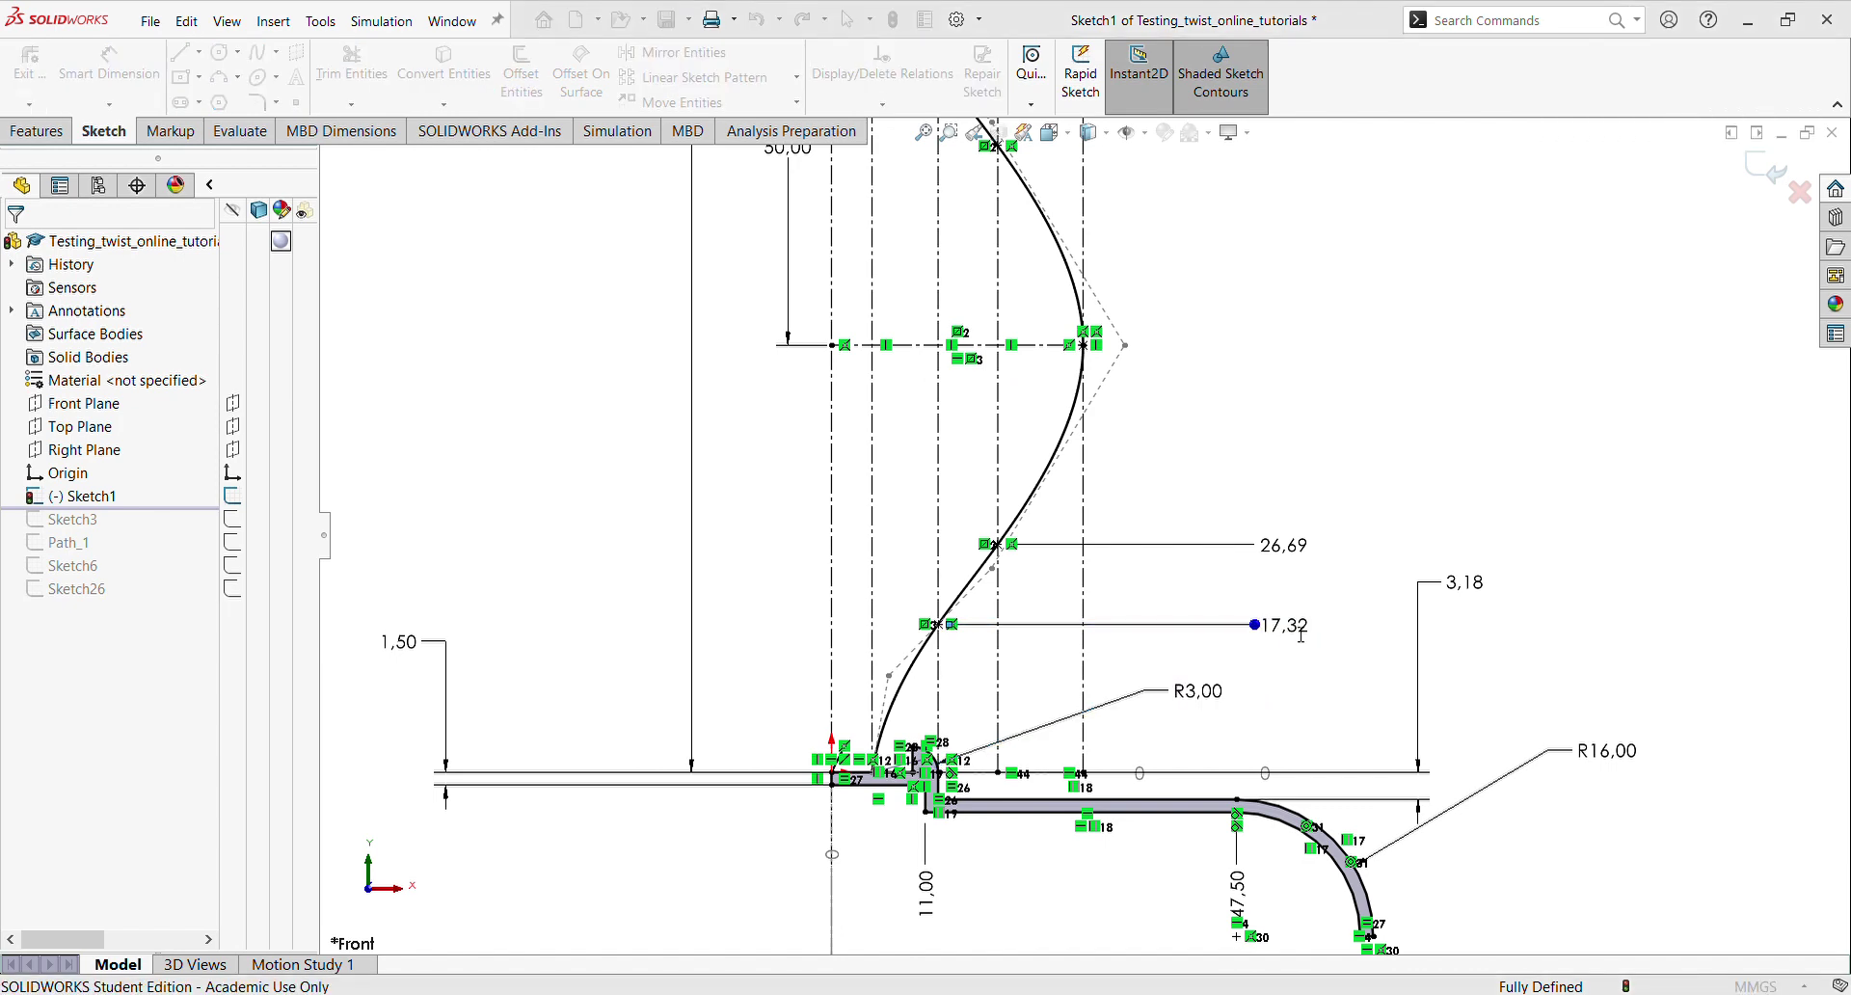
{"action": "left_click", "coordinate": [1299, 632]}
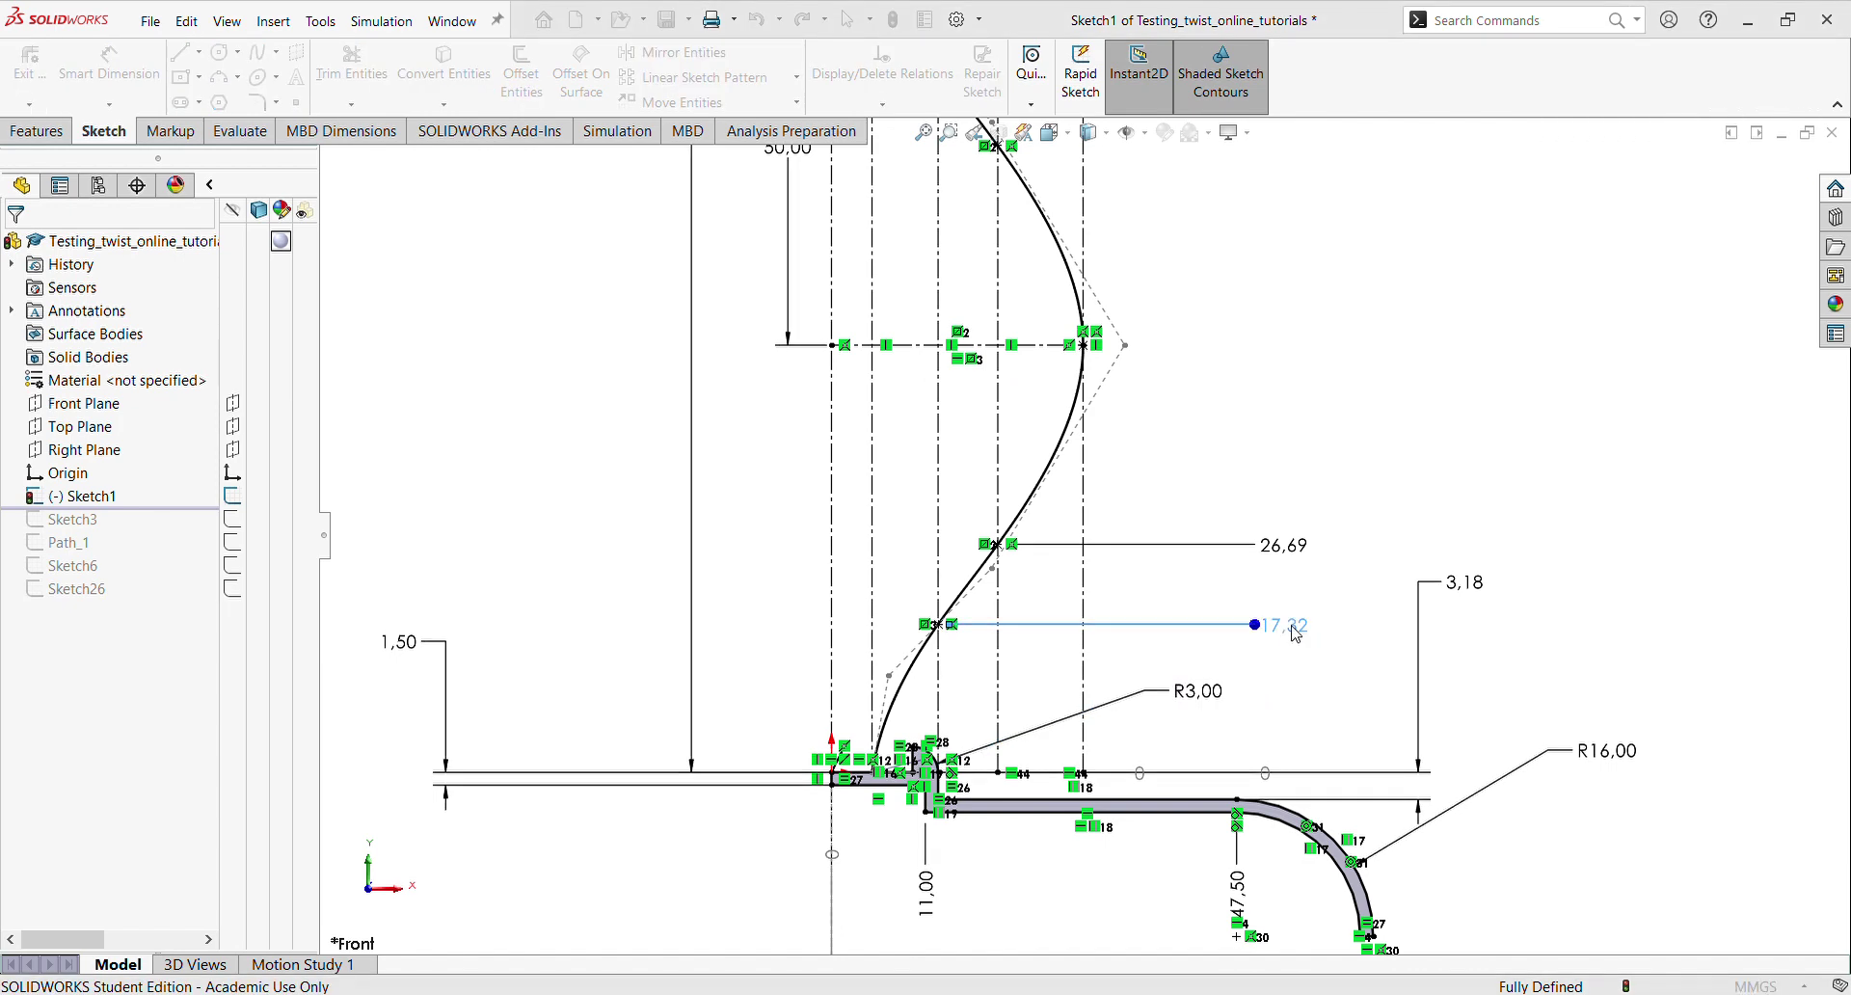
{"action": "type", "text": "18"}
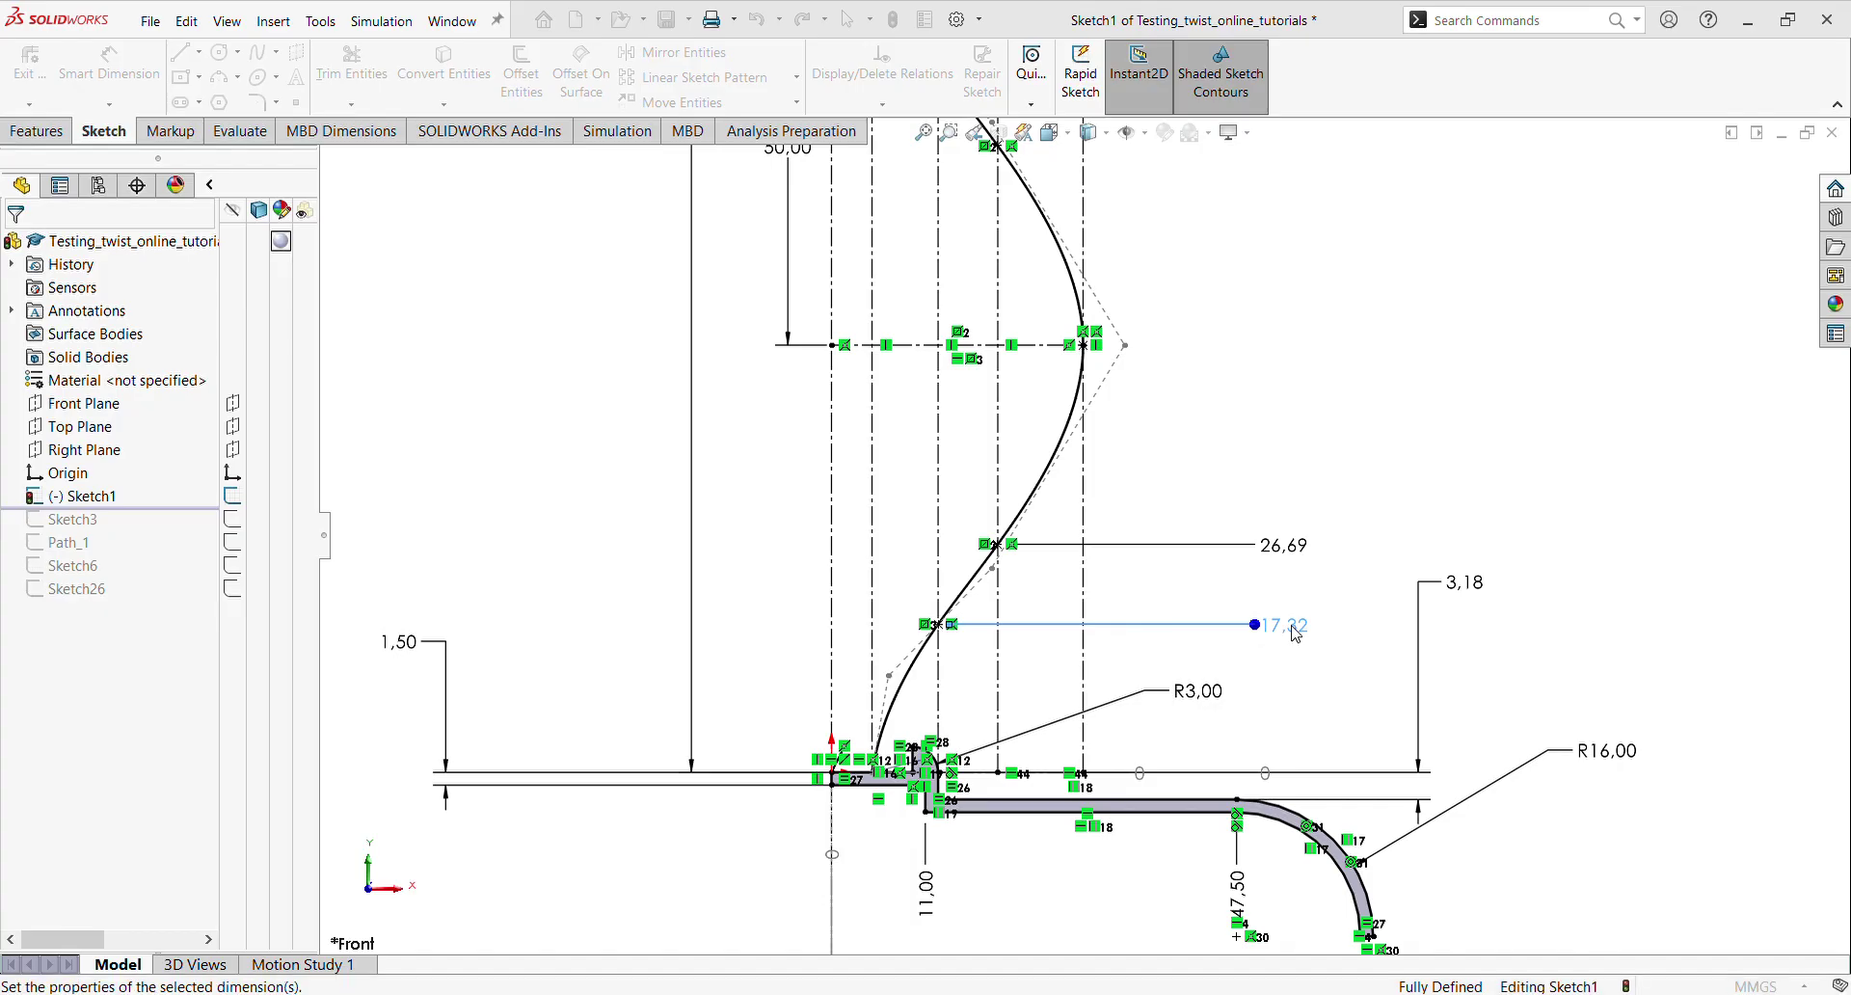
{"action": "key", "text": "Return"}
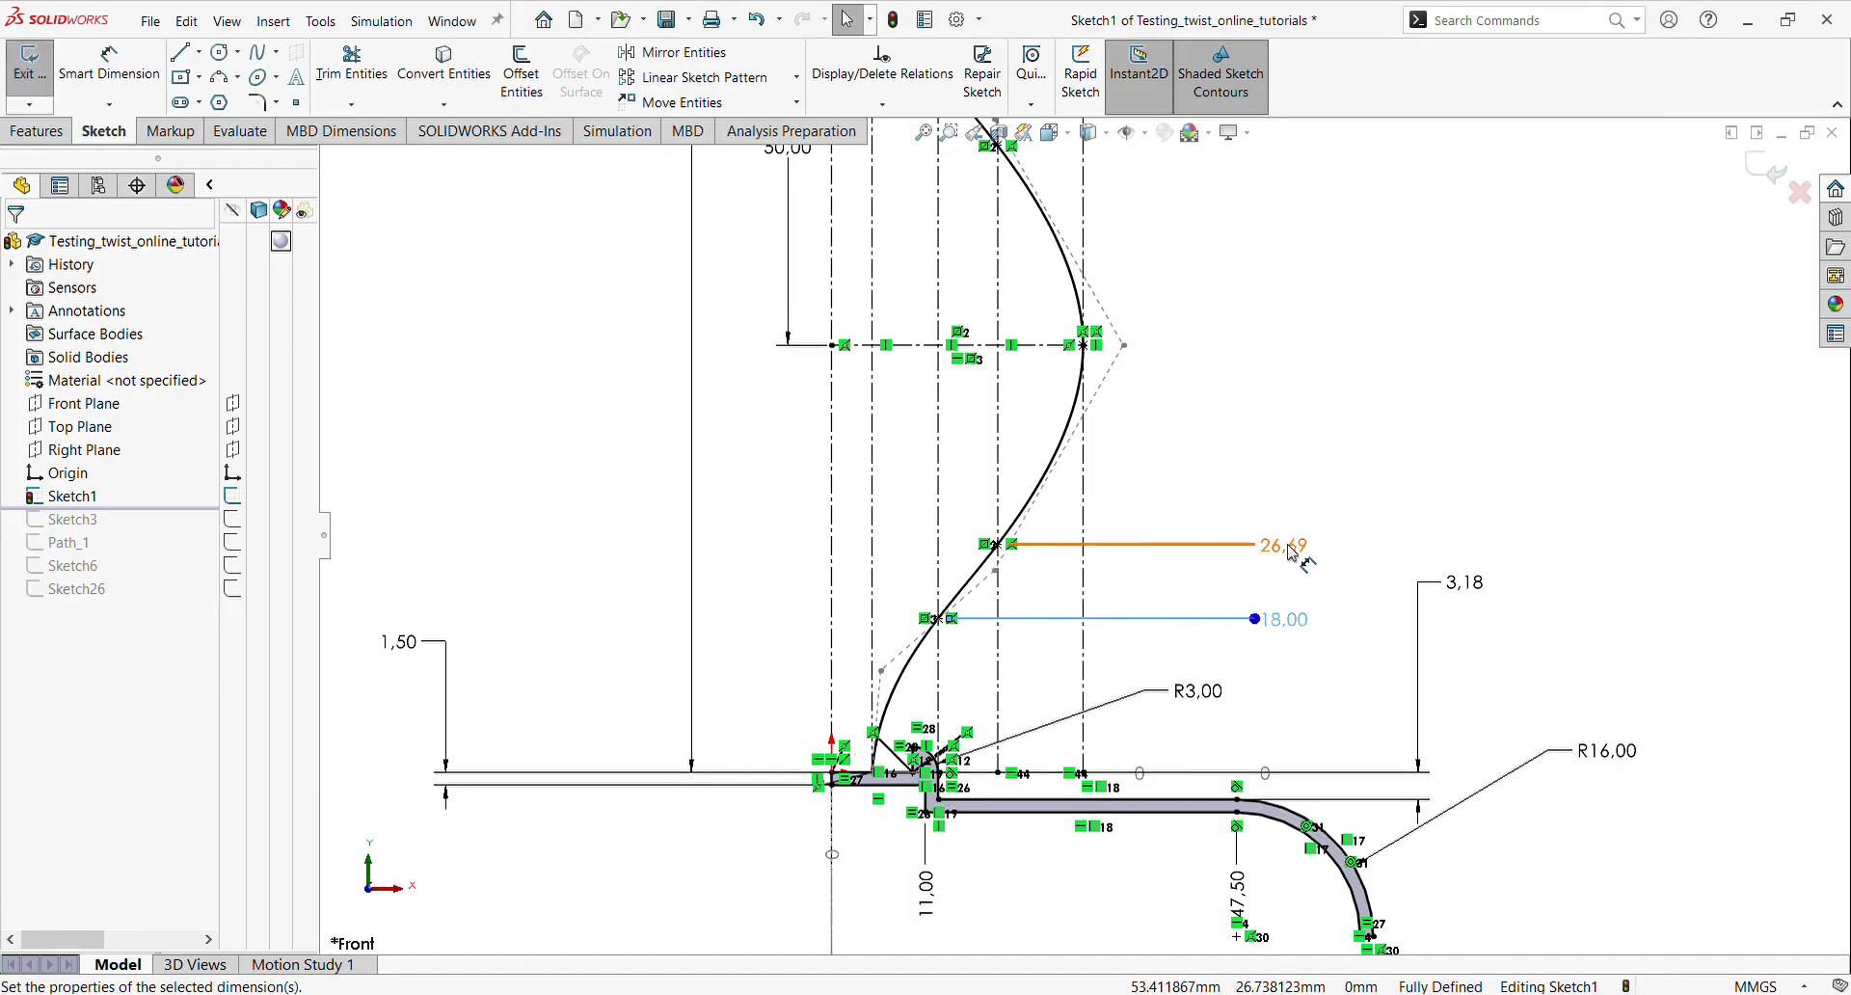
Set the height of the second-lowest intermediate spline point to 27 mm
{"action": "double_click", "coordinate": [1297, 546]}
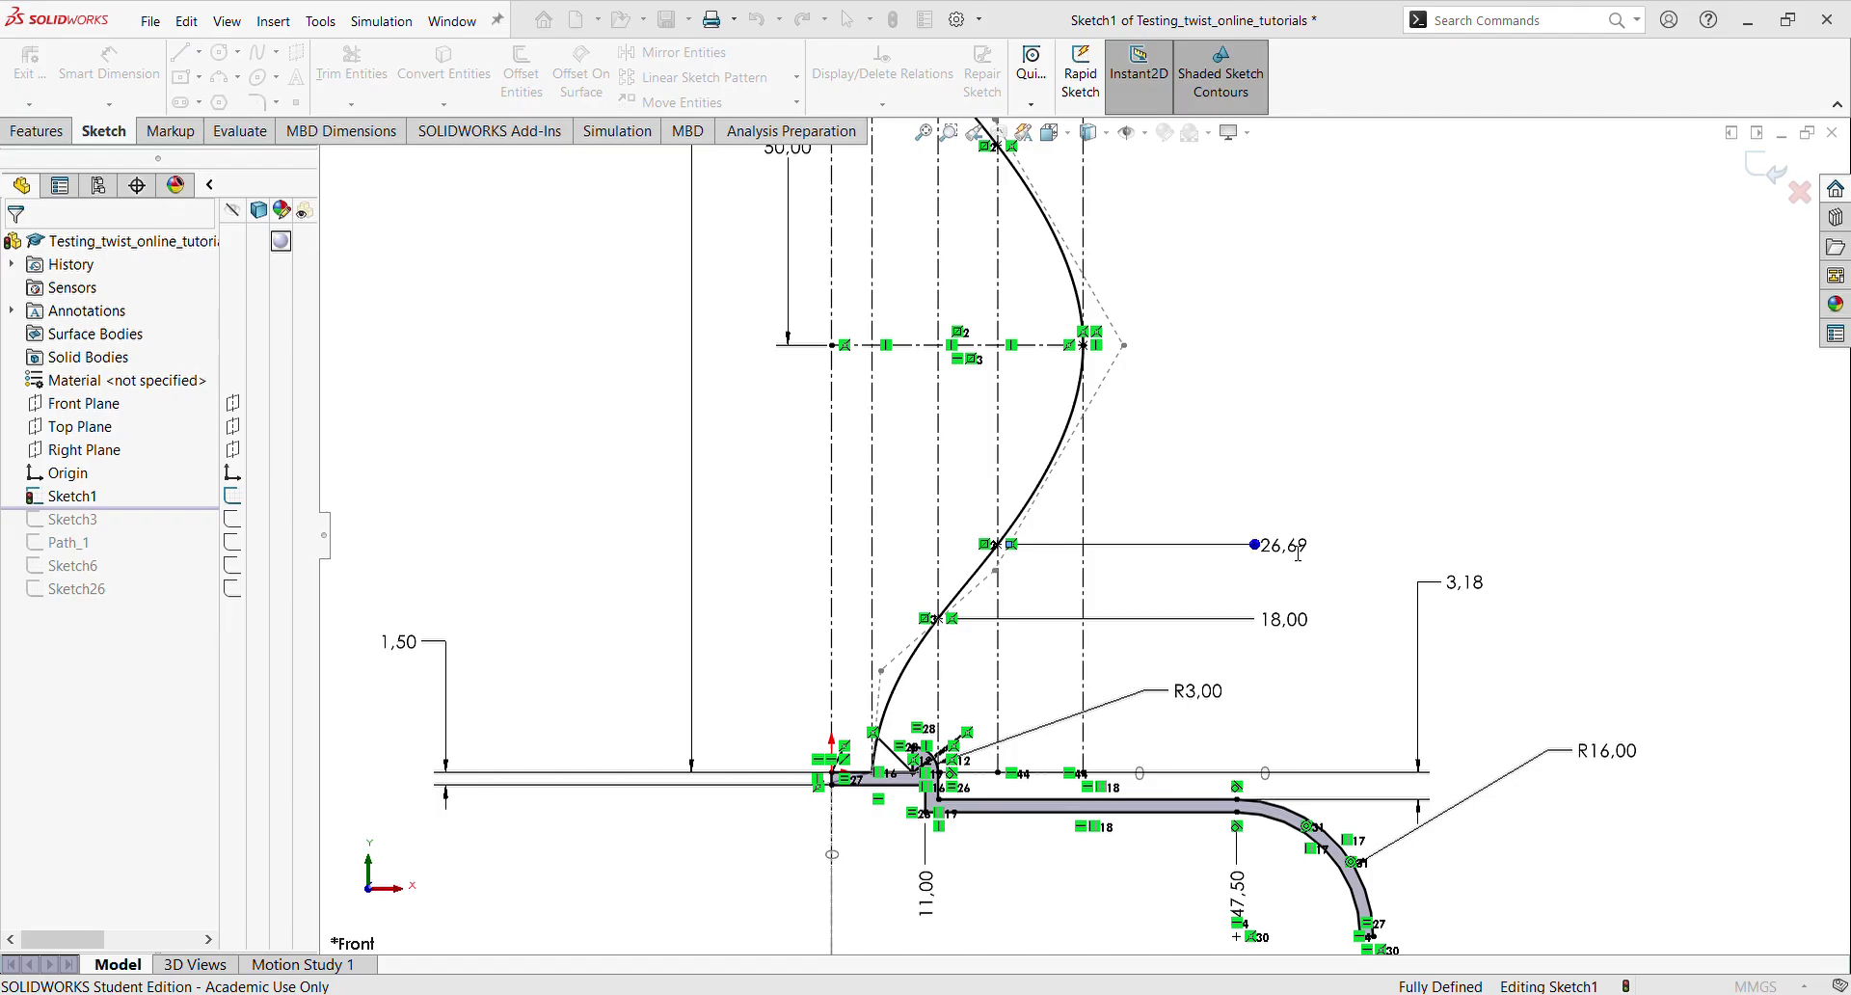
{"action": "left_click", "coordinate": [1295, 552]}
{"action": "type", "text": "27"}
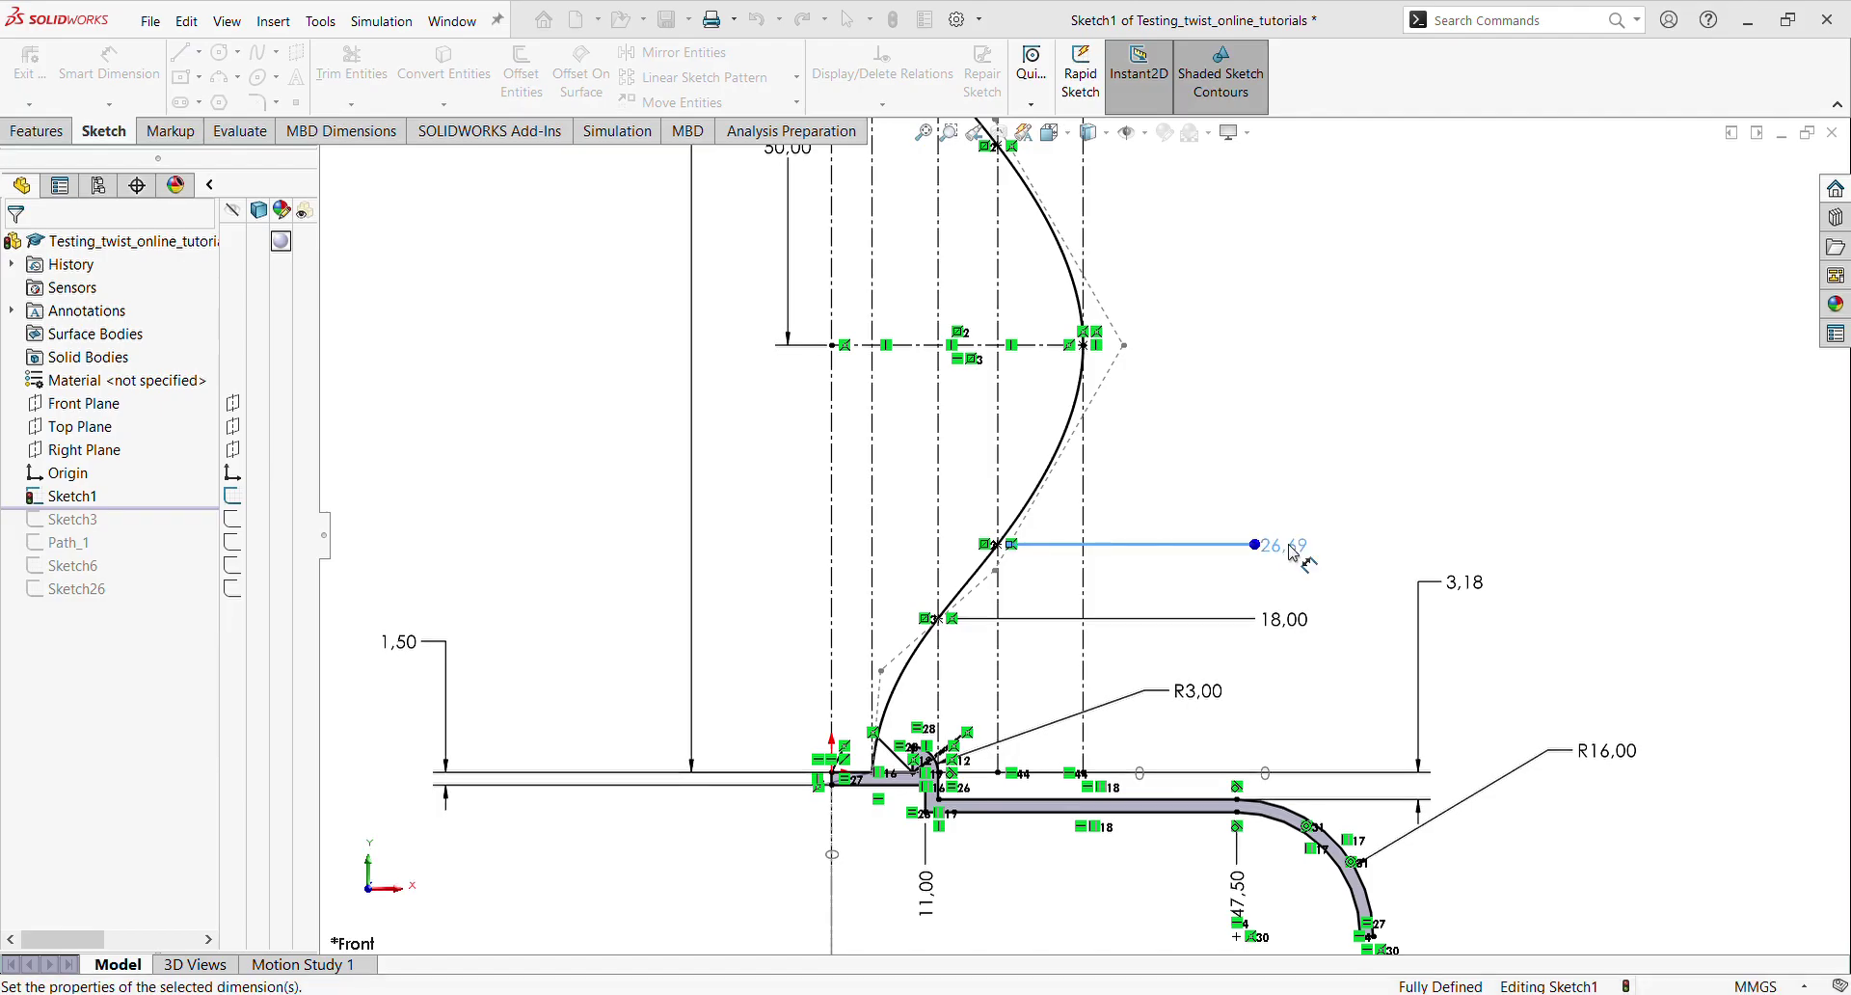
{"action": "key", "text": "Return"}
{"action": "key", "text": "f"}
{"action": "scroll", "coordinate": [1257, 421], "scroll_direction": "down", "scroll_amount": 2}
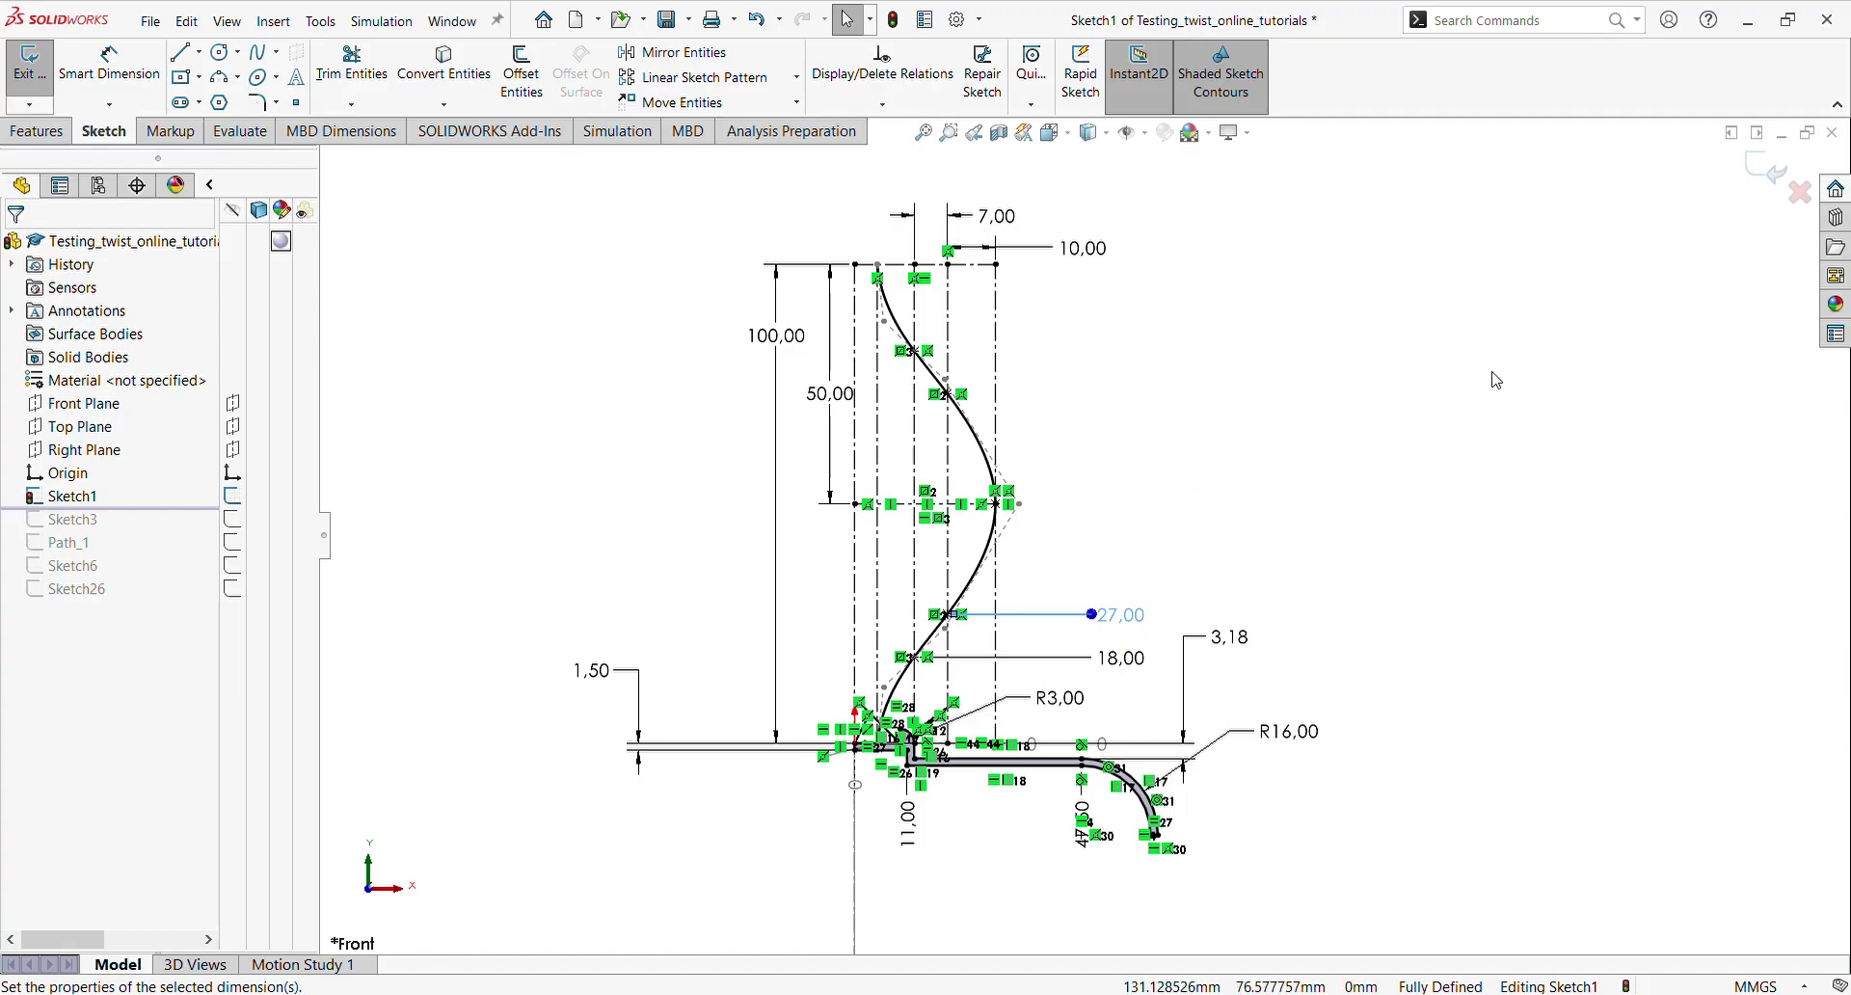
Convert the spline to construction geometry and exit Sketch1
{"action": "left_click", "coordinate": [1083, 454]}
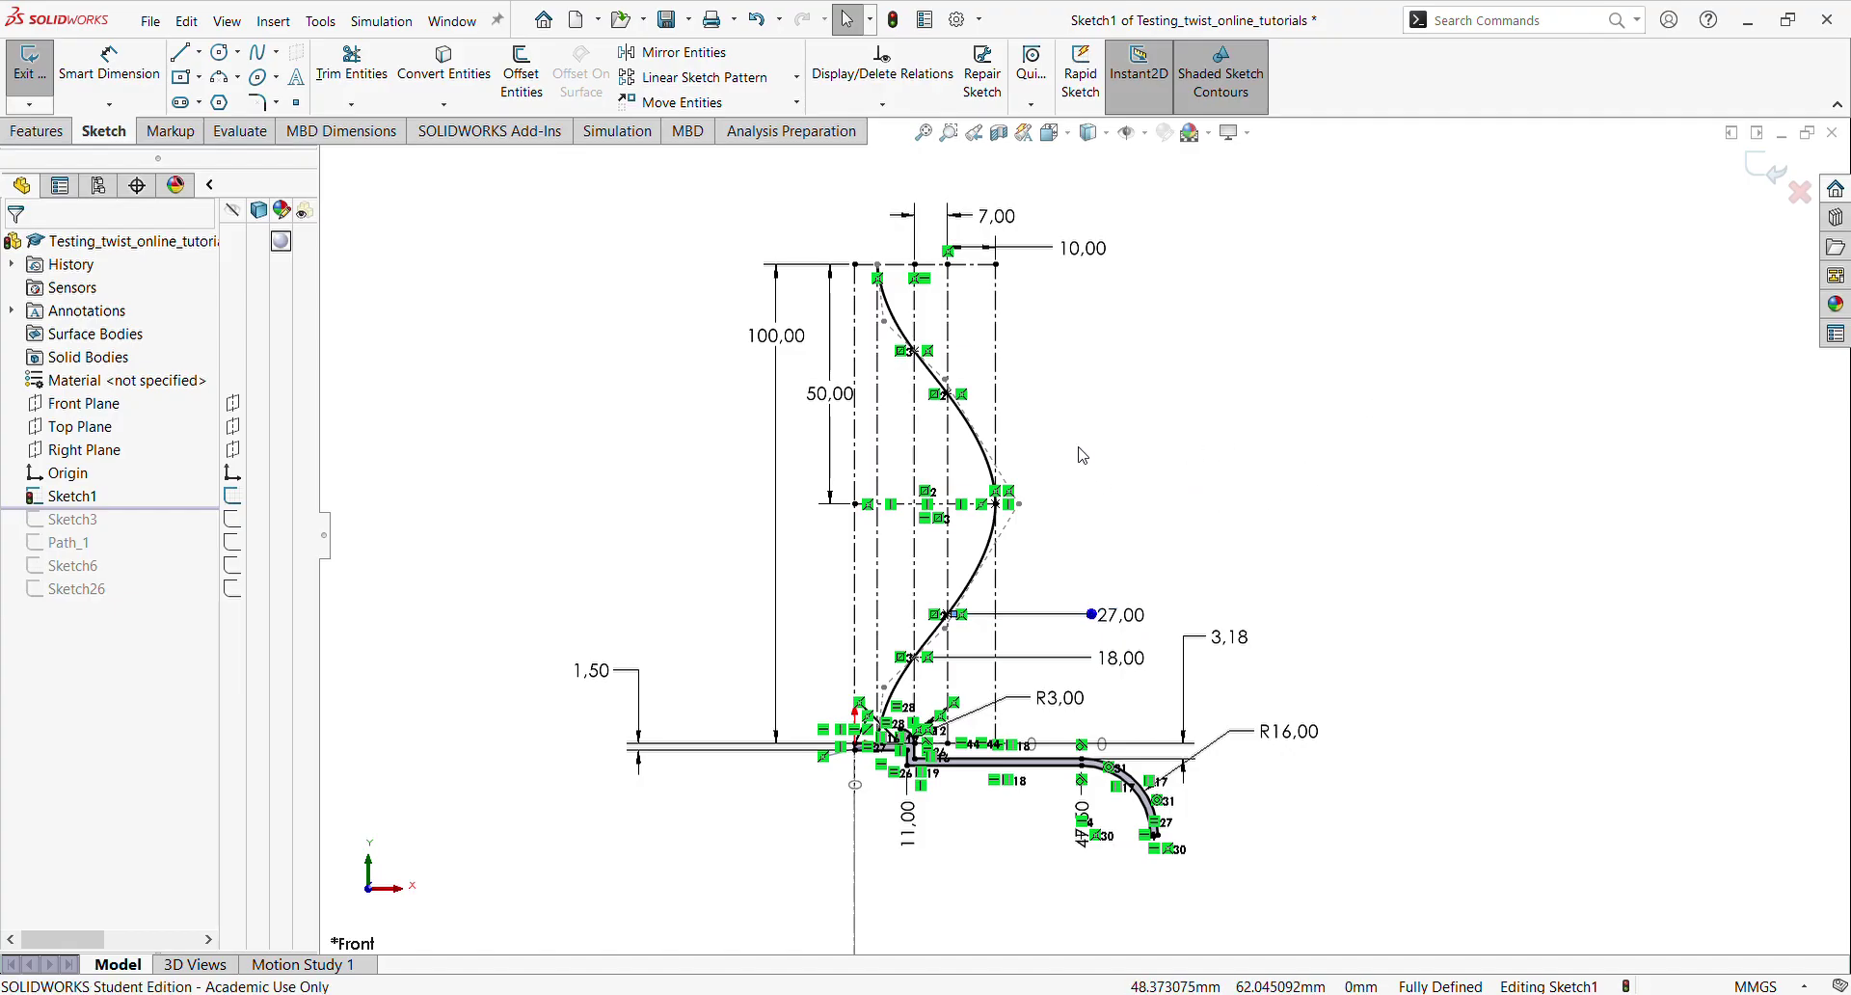
{"action": "left_click", "coordinate": [984, 457]}
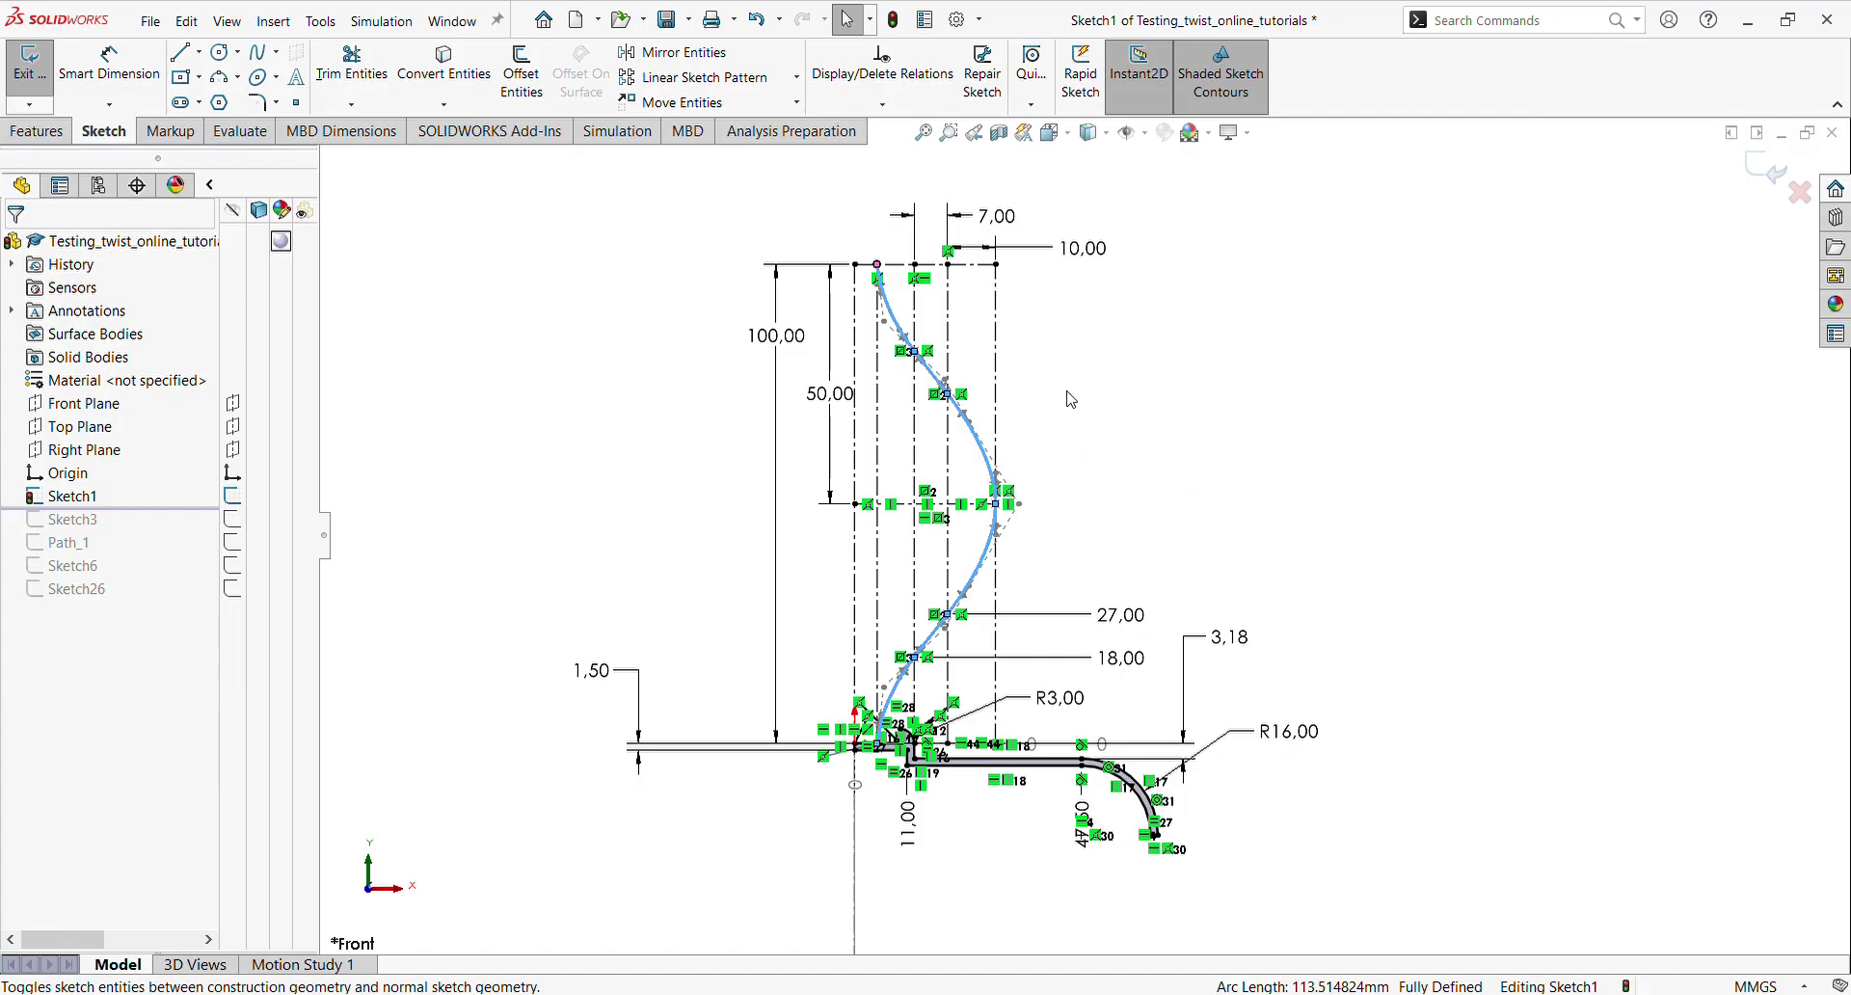
{"action": "left_click", "coordinate": [1719, 240]}
{"action": "left_click", "coordinate": [1764, 182]}
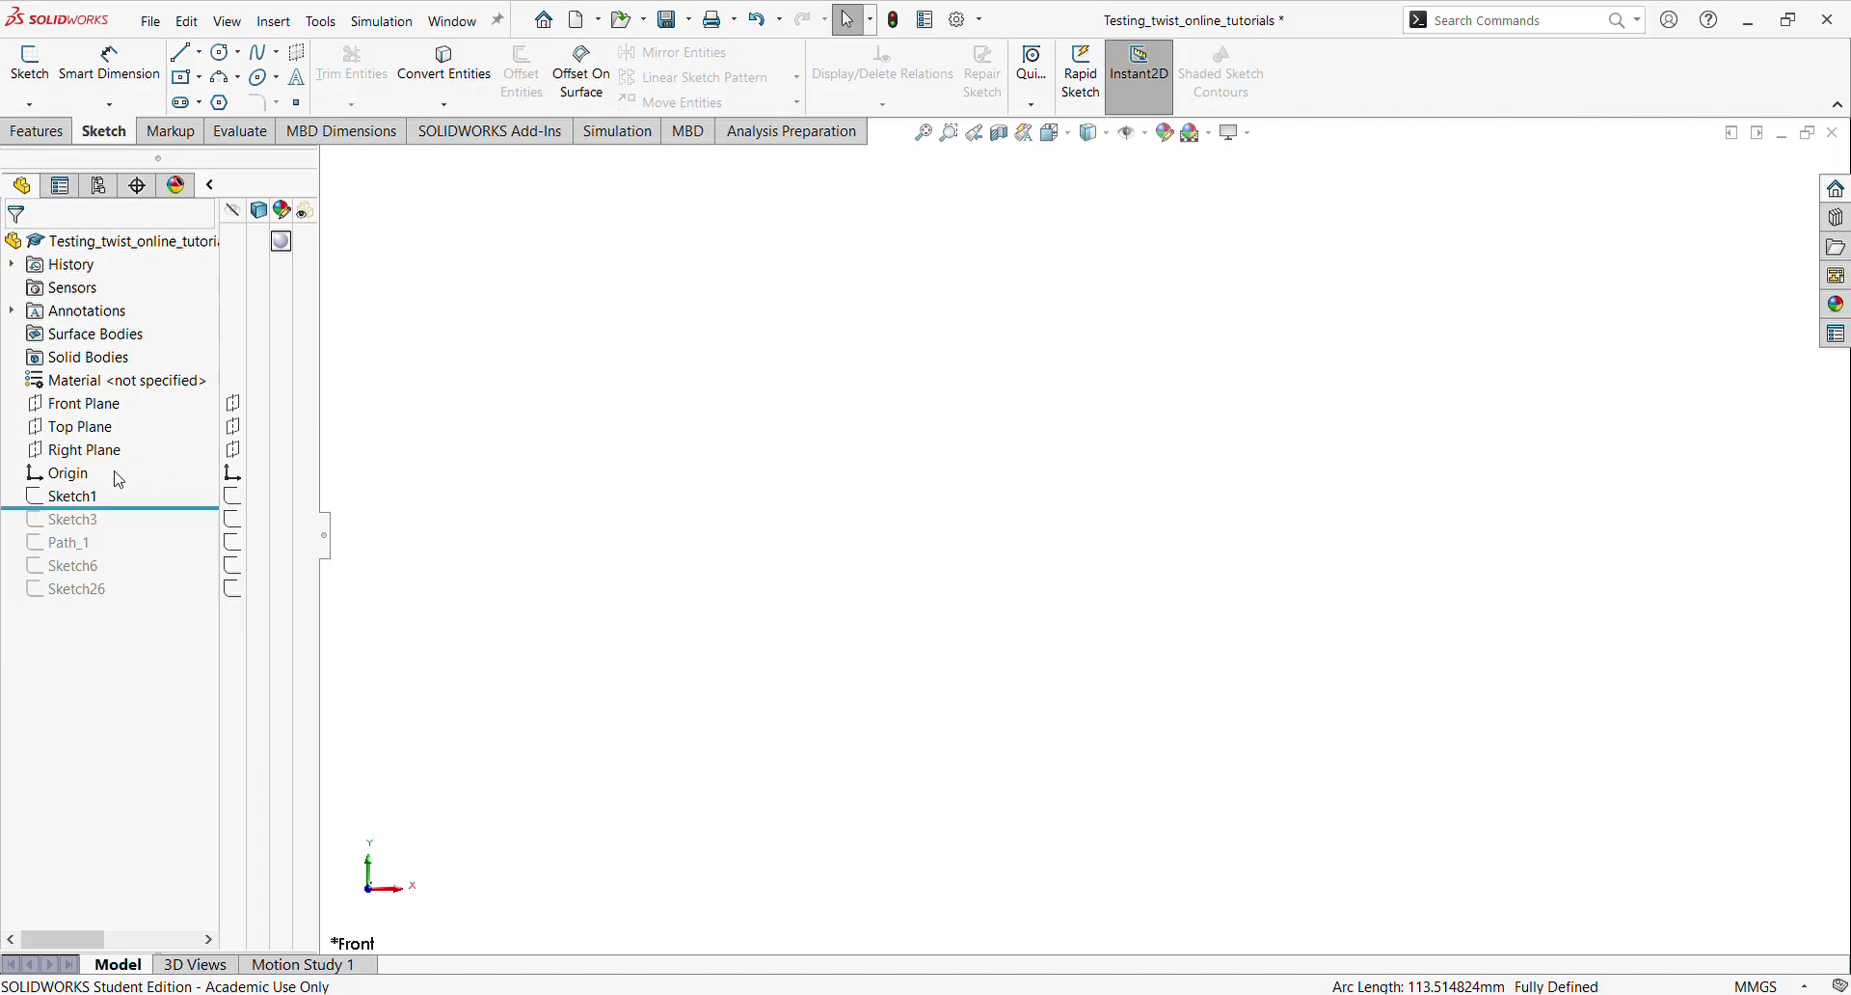
Show Sketch1 in the graphics area so its profile and construction lines can be picked
{"action": "left_click", "coordinate": [91, 493]}
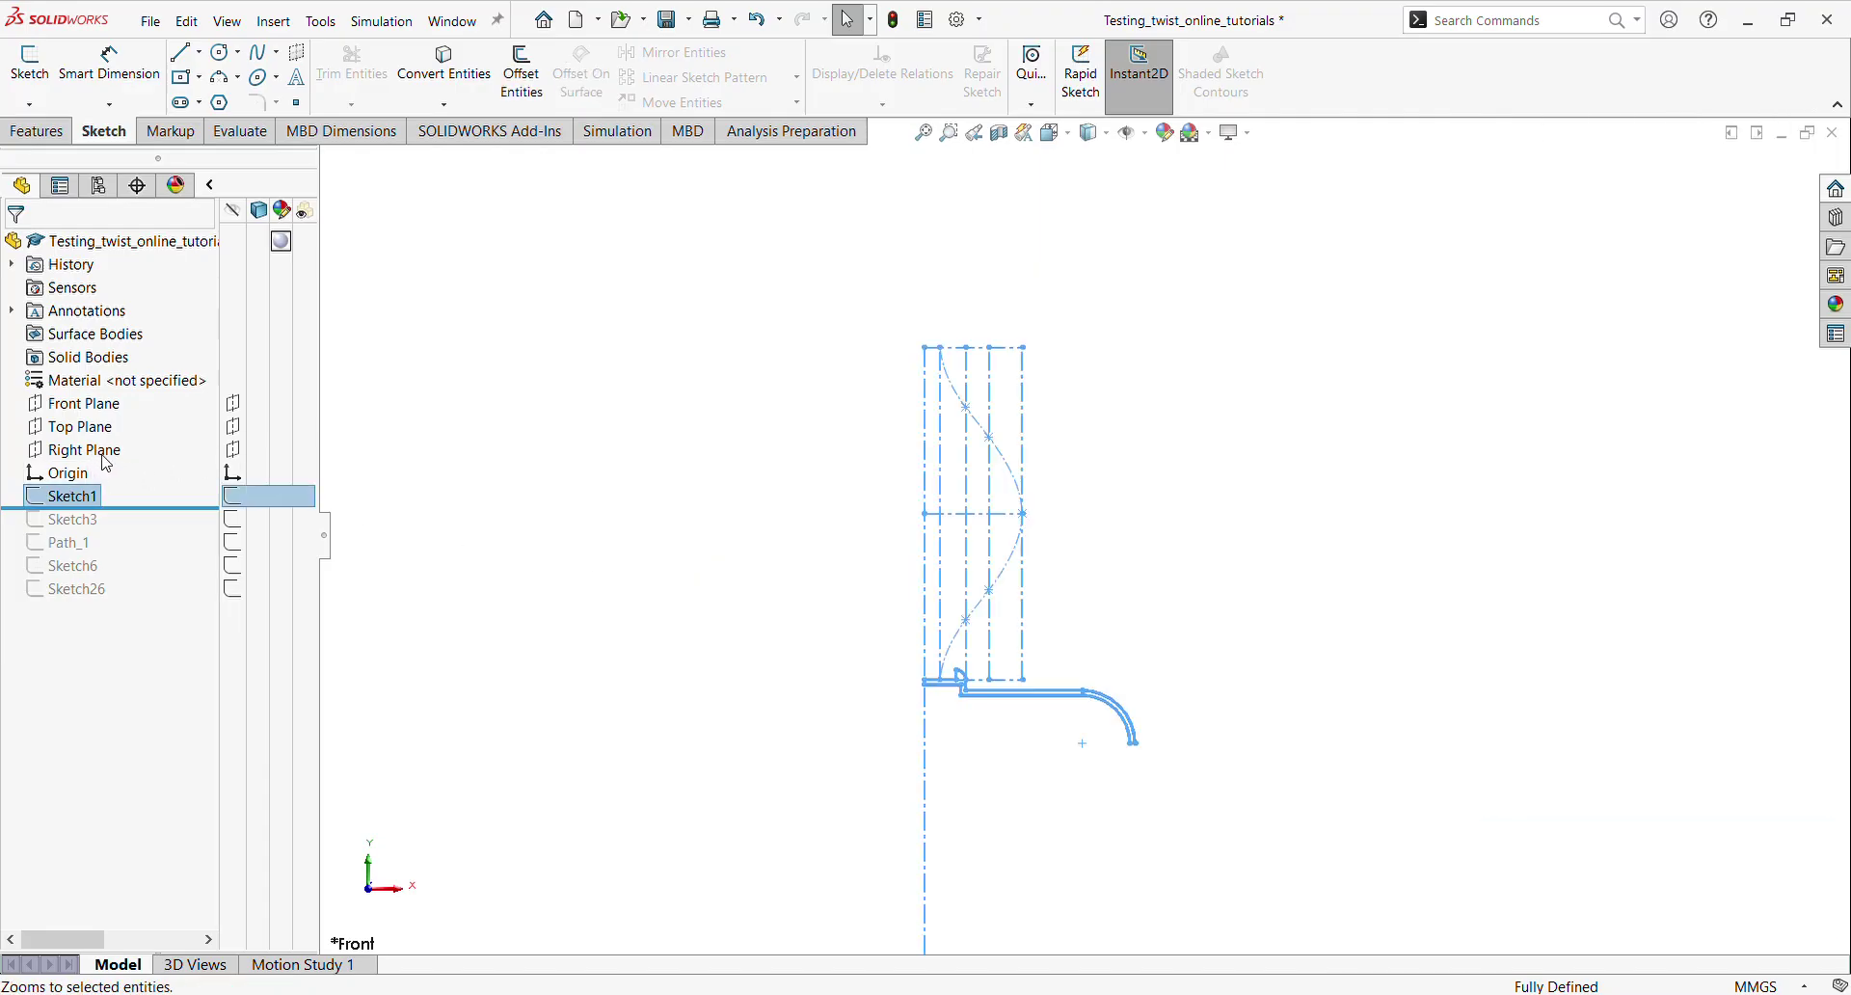
{"action": "left_click", "coordinate": [97, 468]}
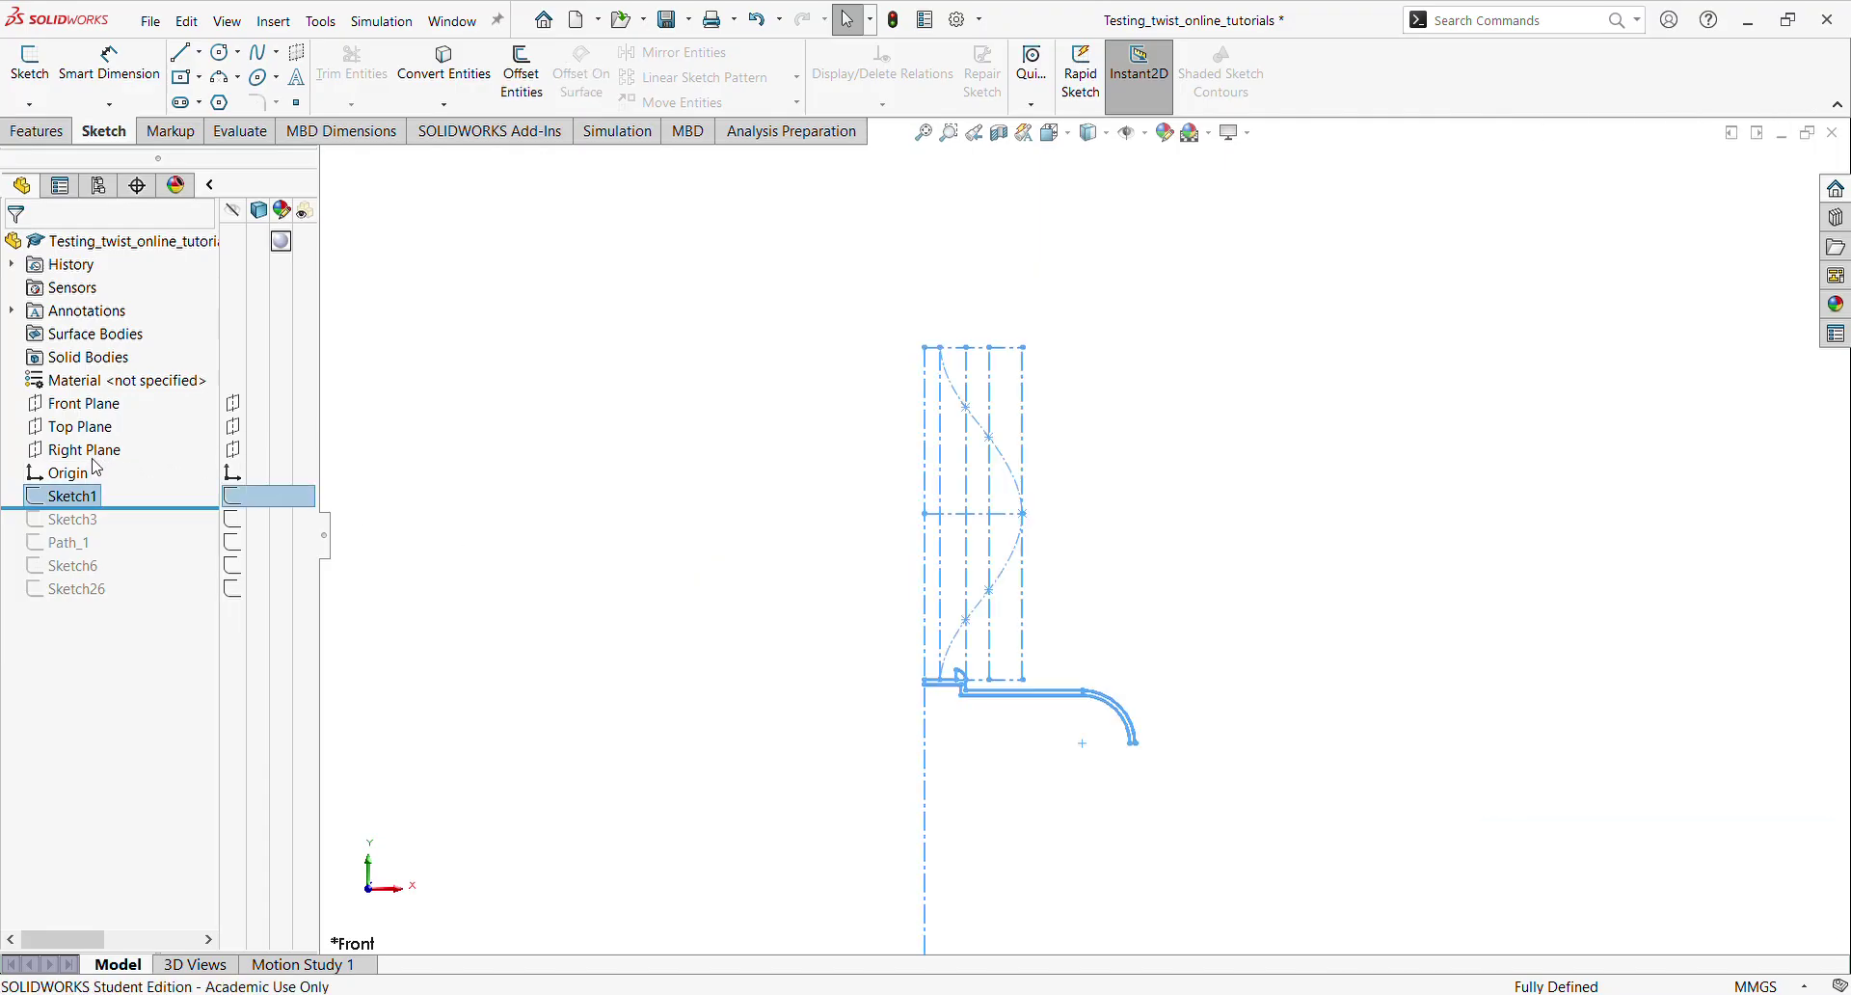
{"action": "scroll", "coordinate": [1118, 621], "scroll_direction": "up", "scroll_amount": 2}
{"action": "scroll", "coordinate": [1120, 626], "scroll_direction": "down", "scroll_amount": 2}
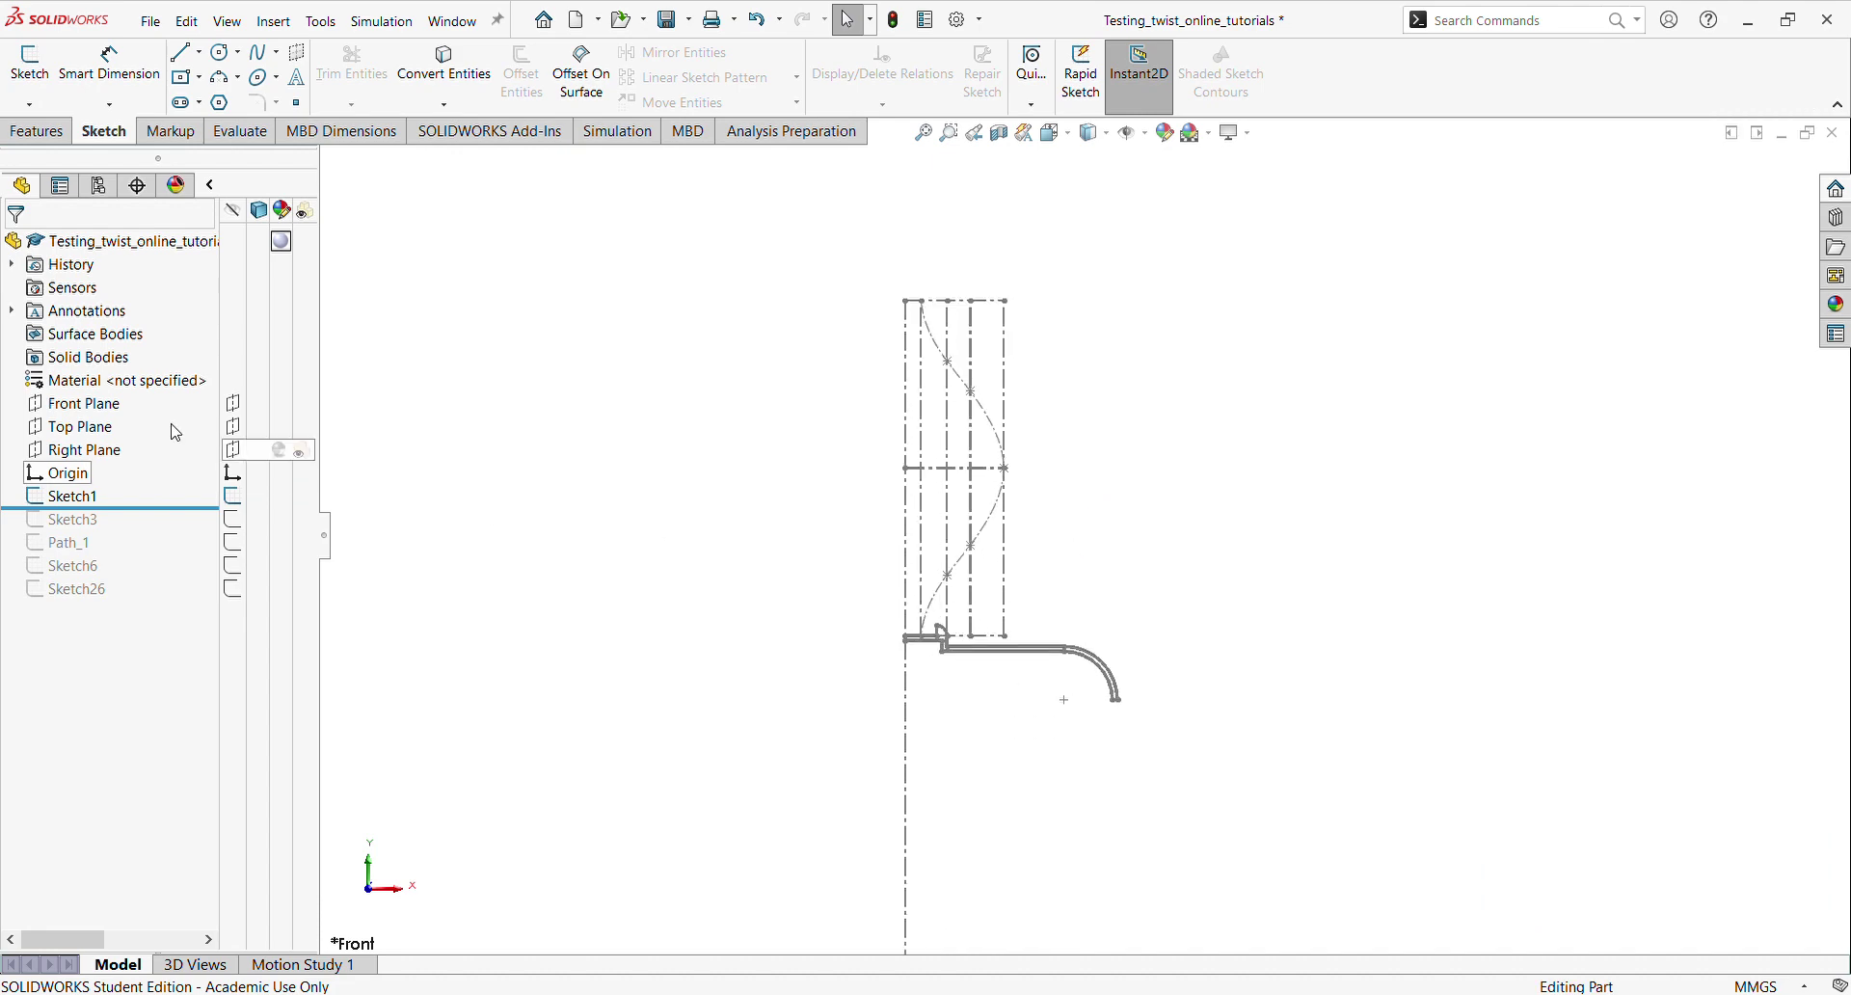
Revolve the closed base profile of Sketch1 360° about the long vertical centerline into a solid
{"action": "left_click", "coordinate": [40, 133]}
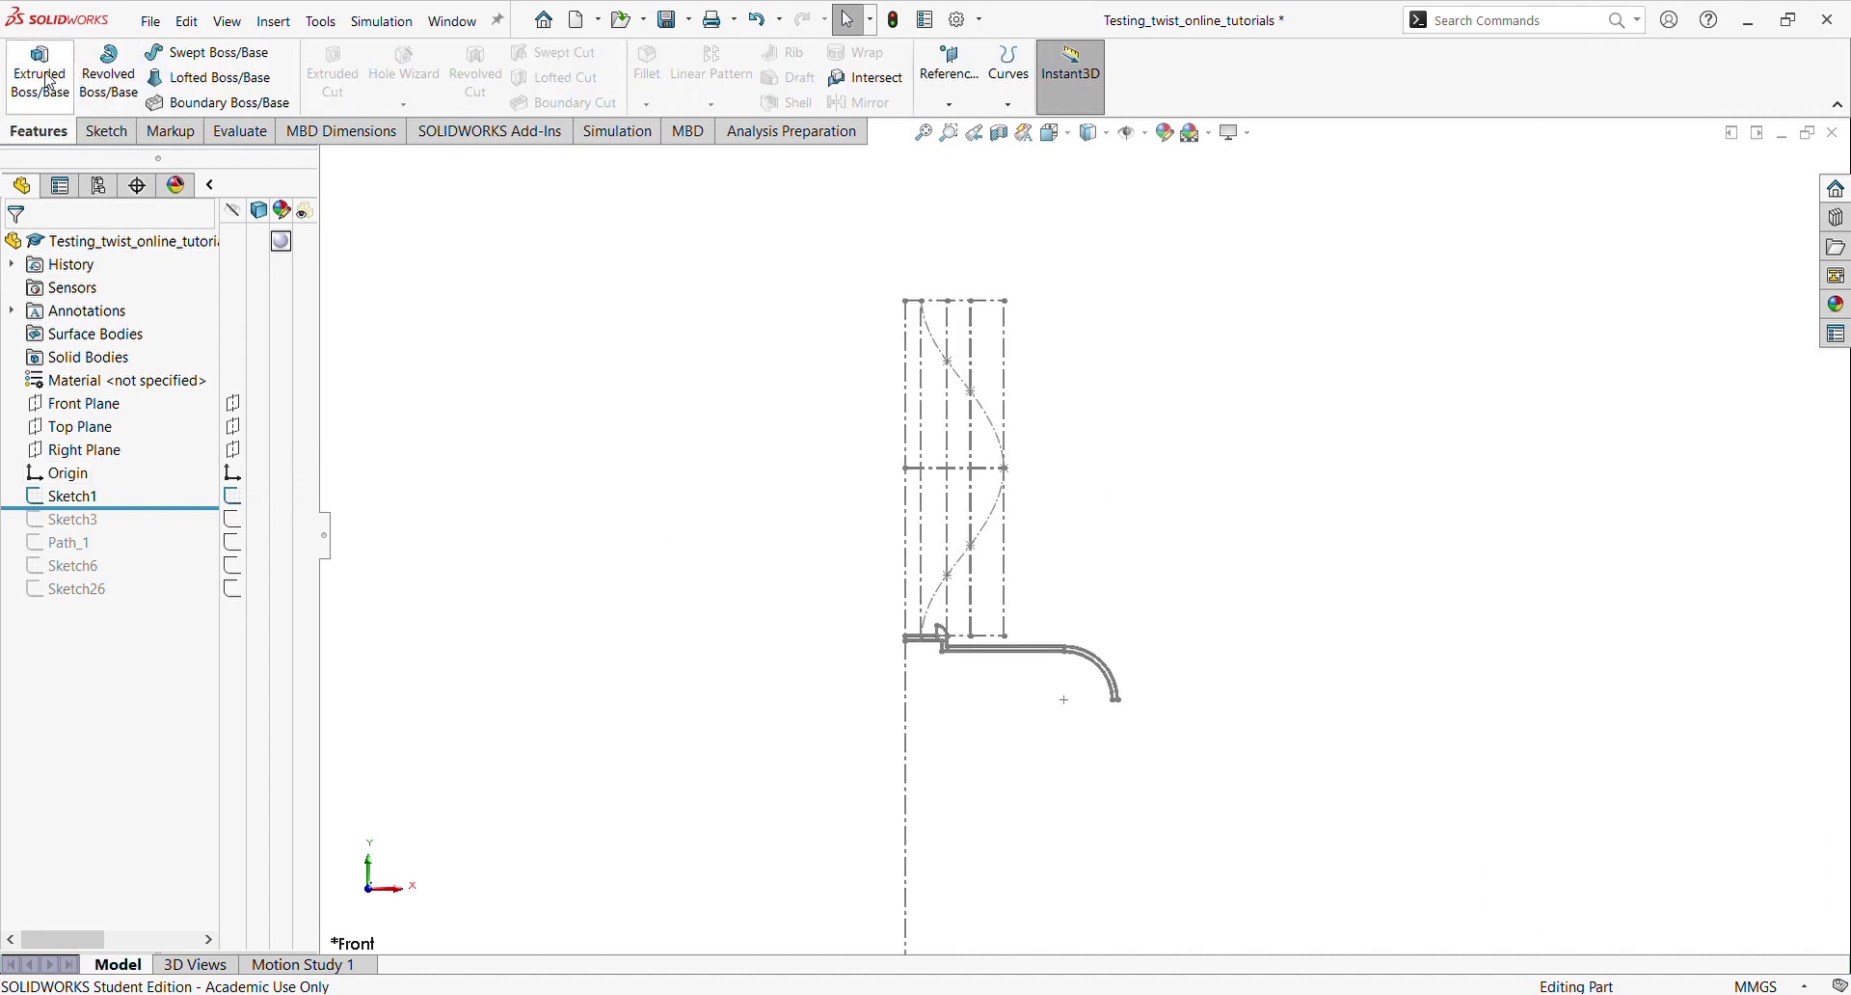
{"action": "left_click", "coordinate": [112, 85]}
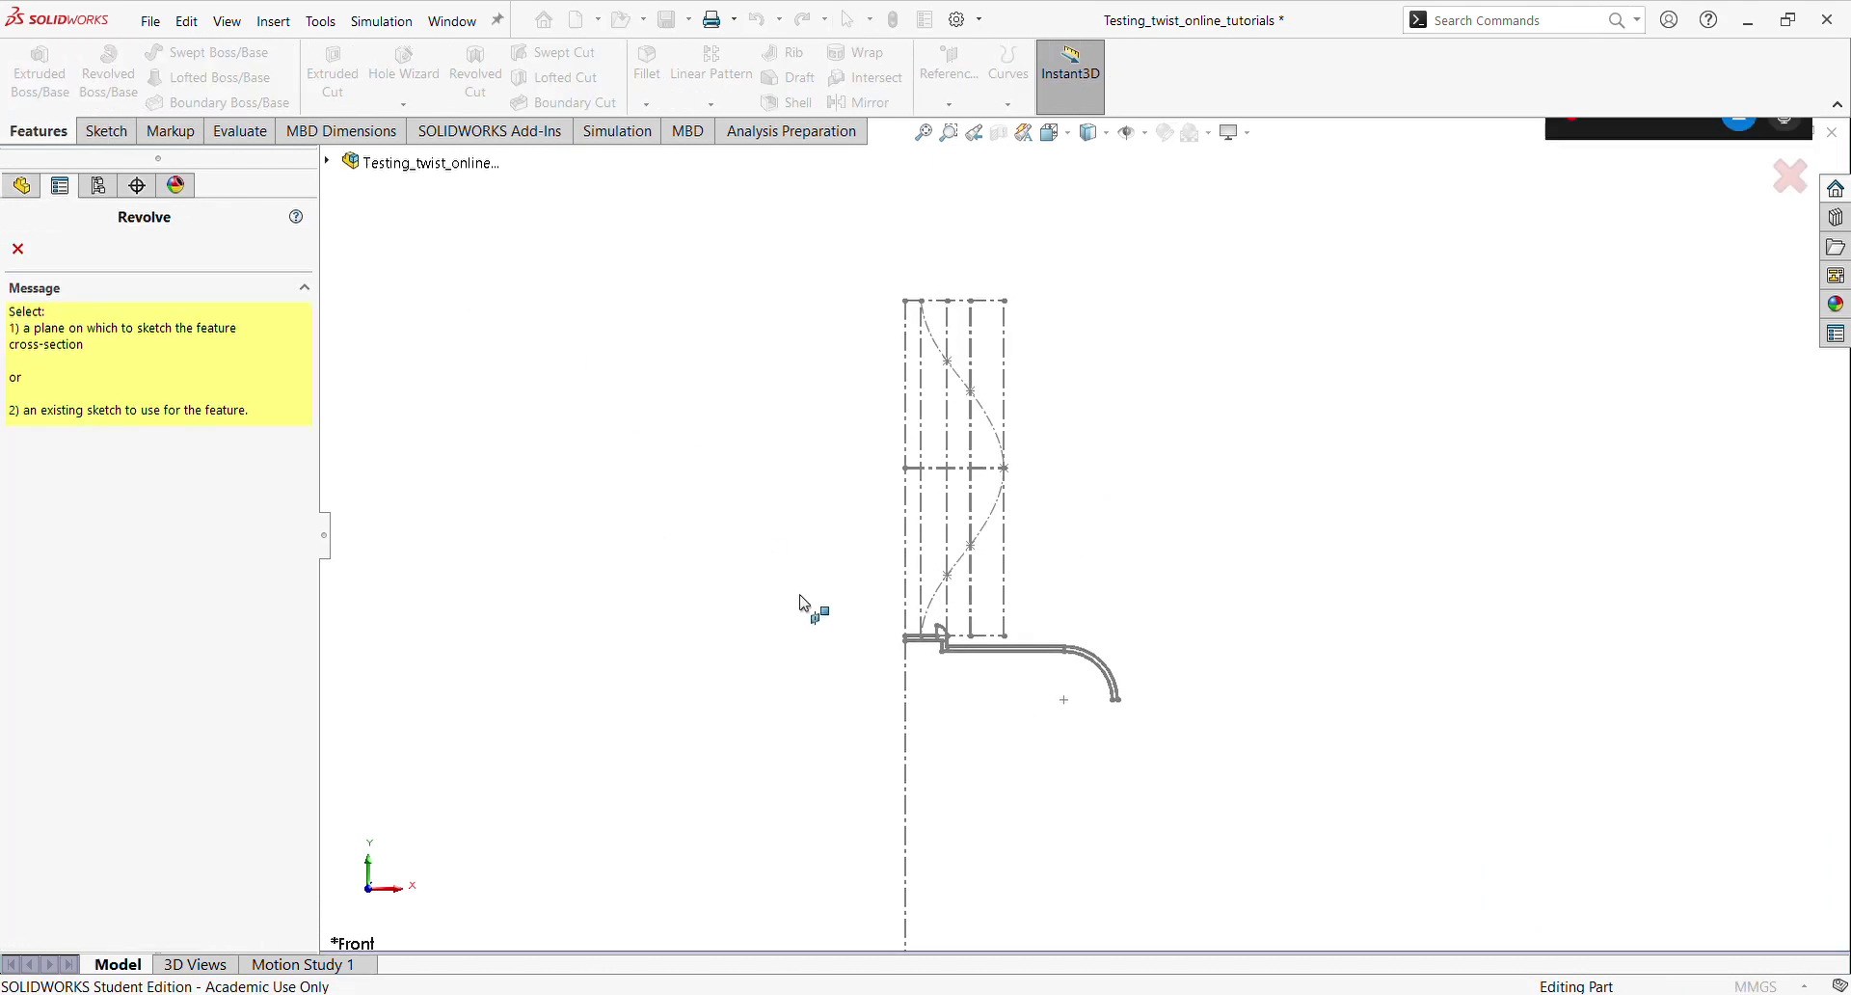
{"action": "scroll", "coordinate": [976, 675], "scroll_direction": "down", "scroll_amount": 2}
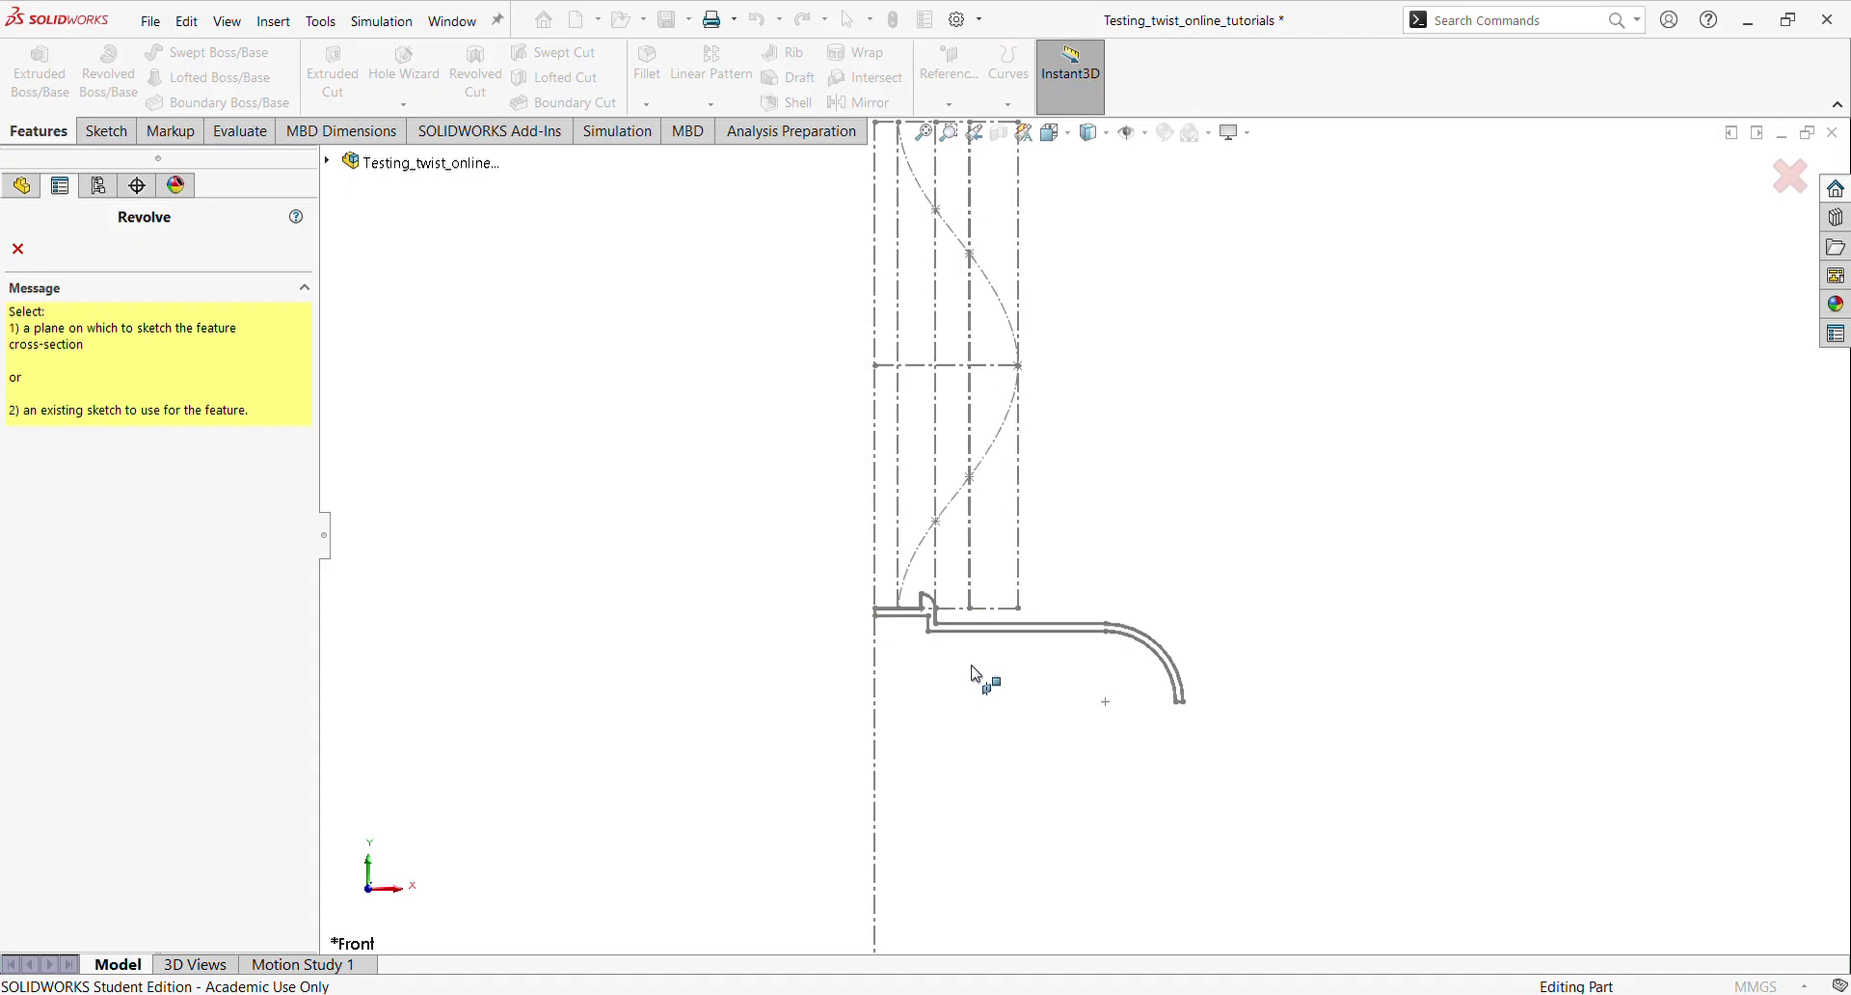
{"action": "left_click", "coordinate": [876, 681]}
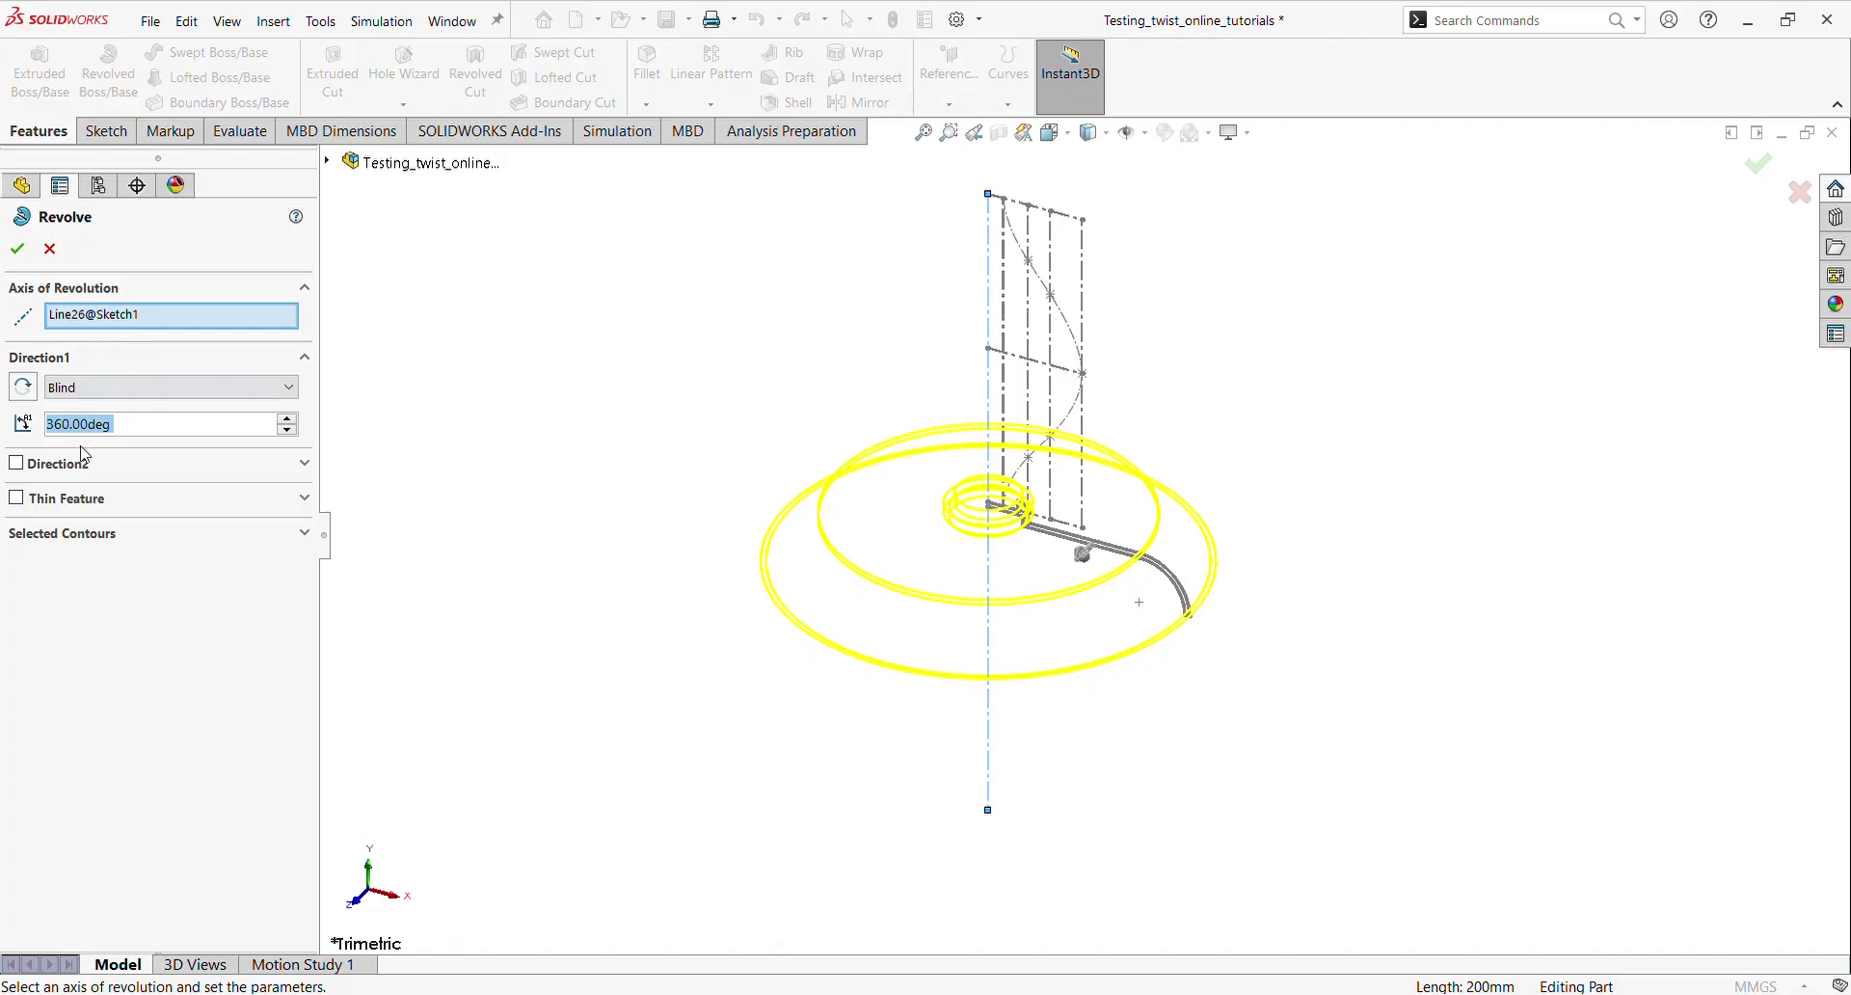
{"action": "left_click", "coordinate": [18, 249]}
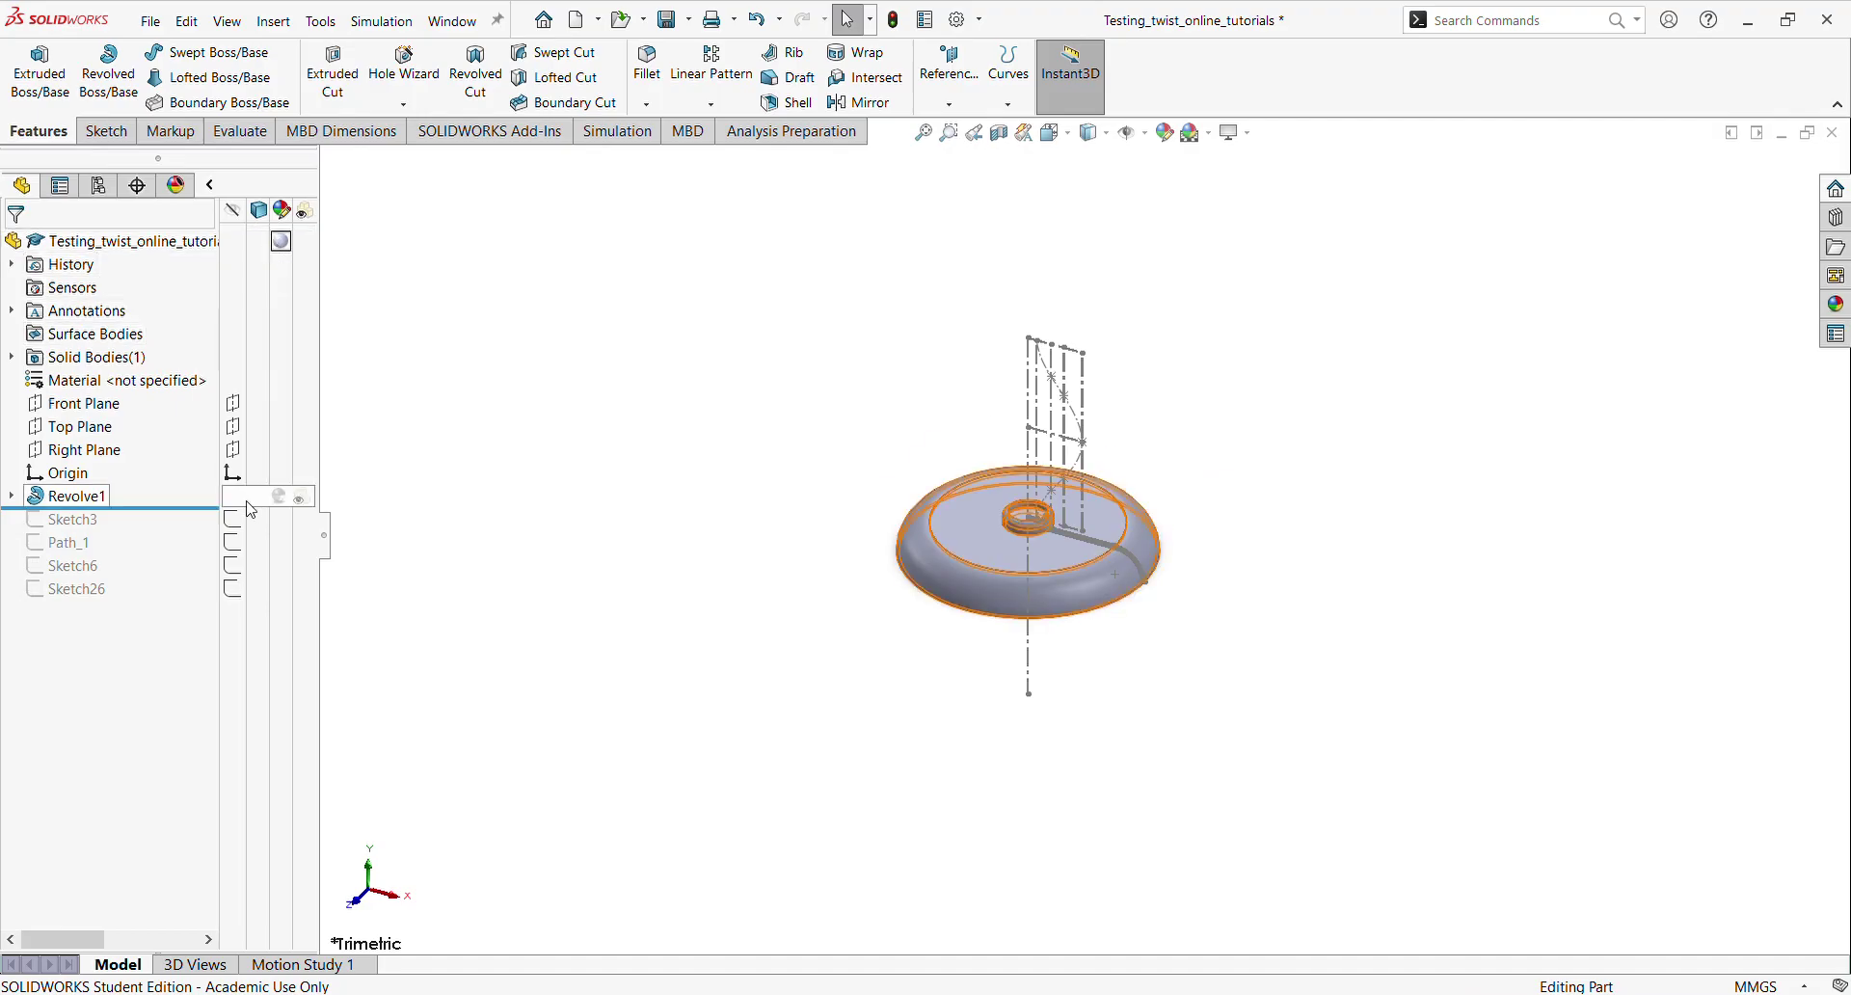
Apply the light orange standard colour with a red value of 252 to the revolved base feature
{"action": "left_click", "coordinate": [277, 497]}
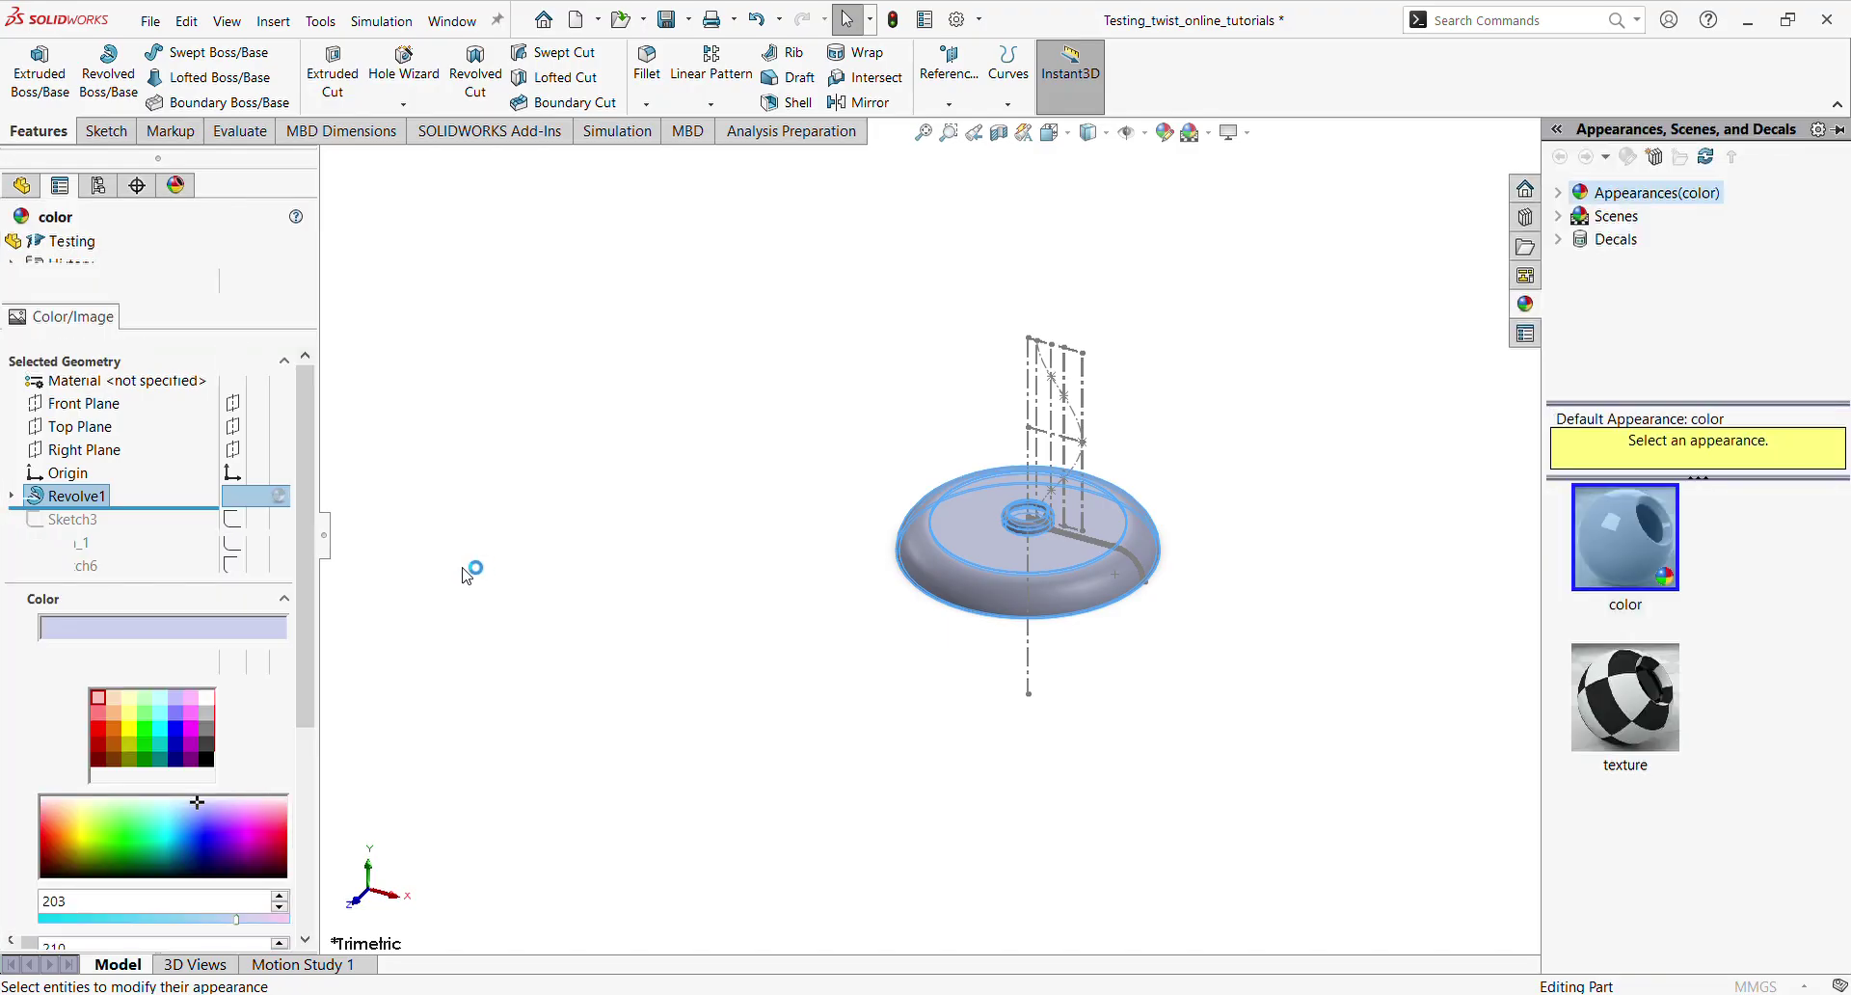
{"action": "left_click", "coordinate": [115, 726]}
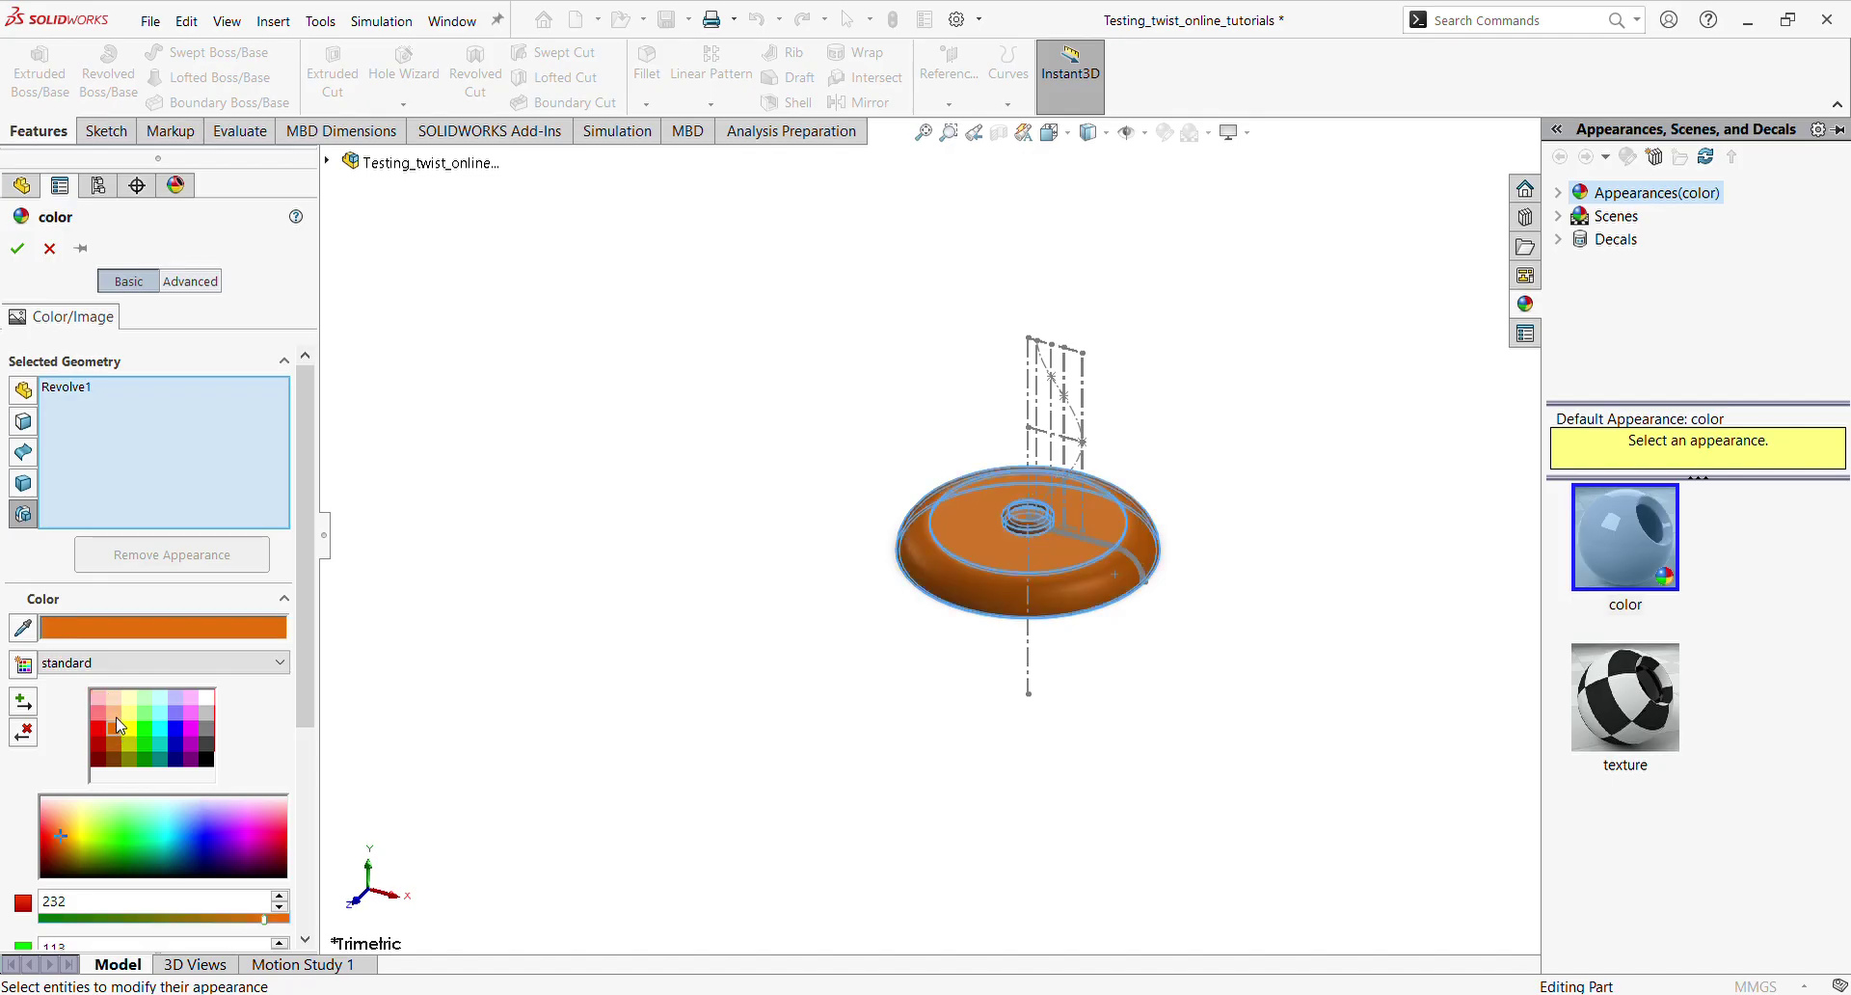
{"action": "left_click", "coordinate": [115, 715]}
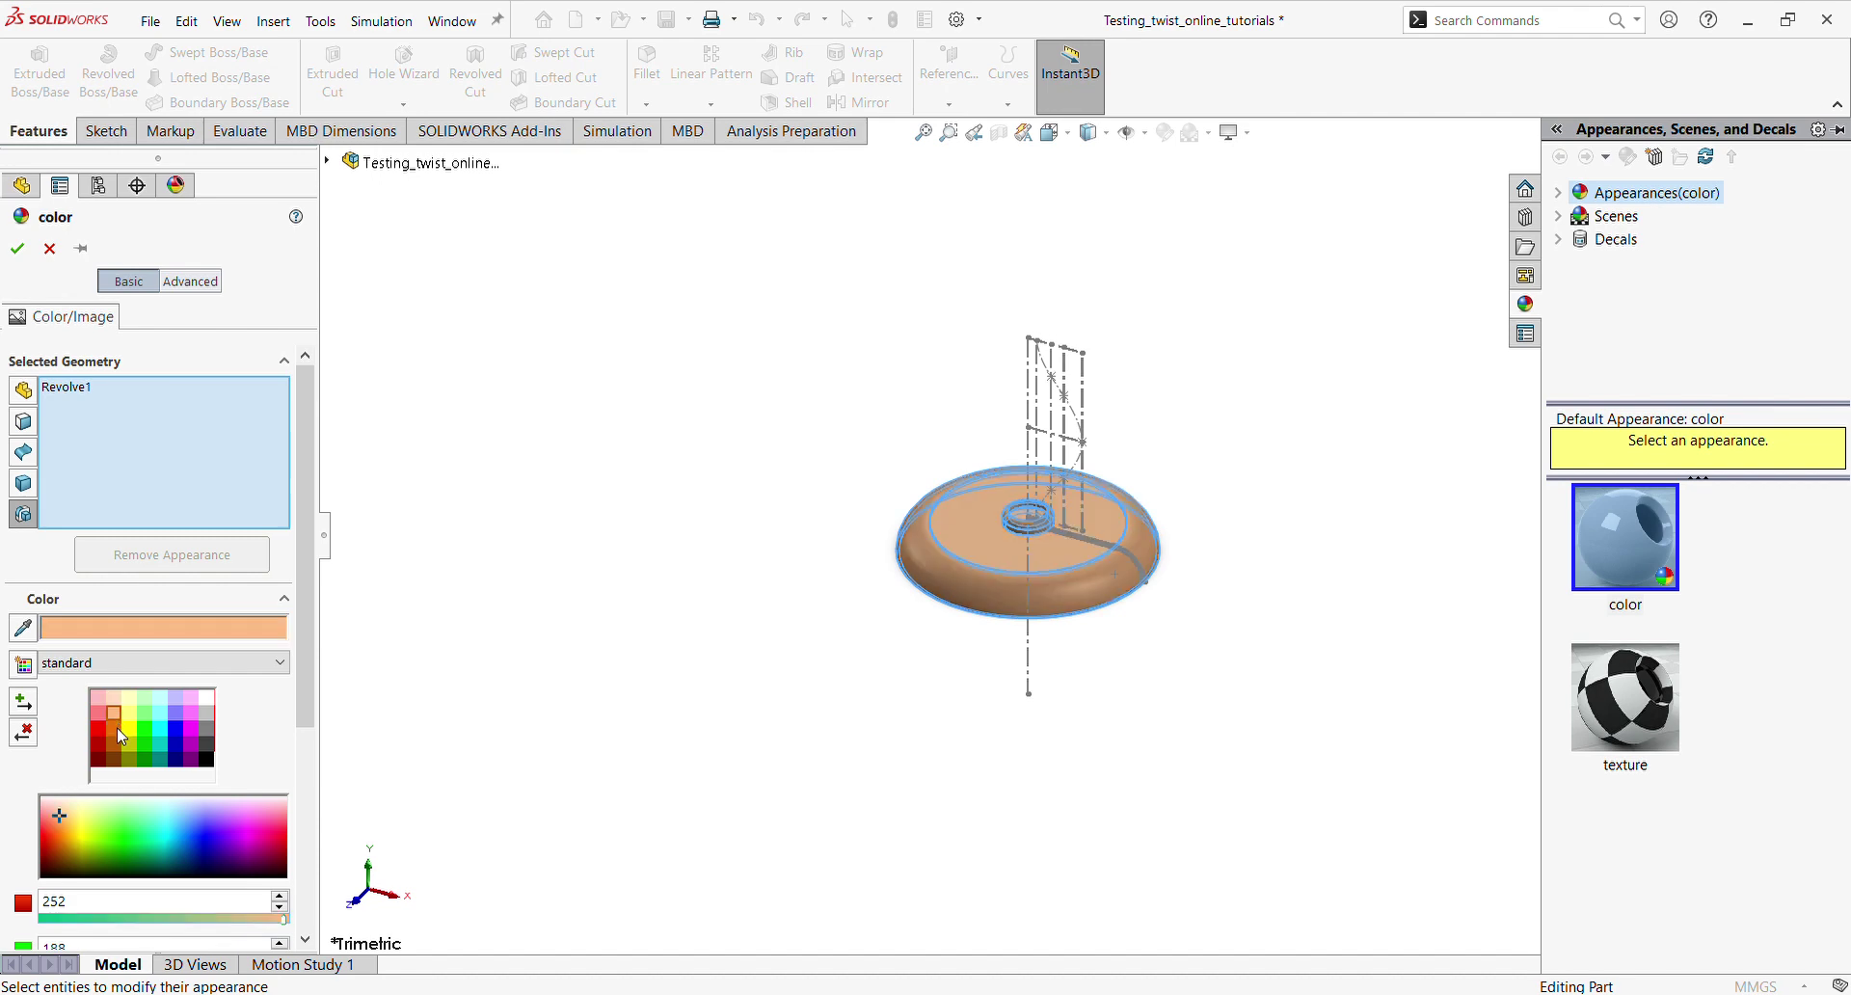
{"action": "left_click", "coordinate": [17, 250]}
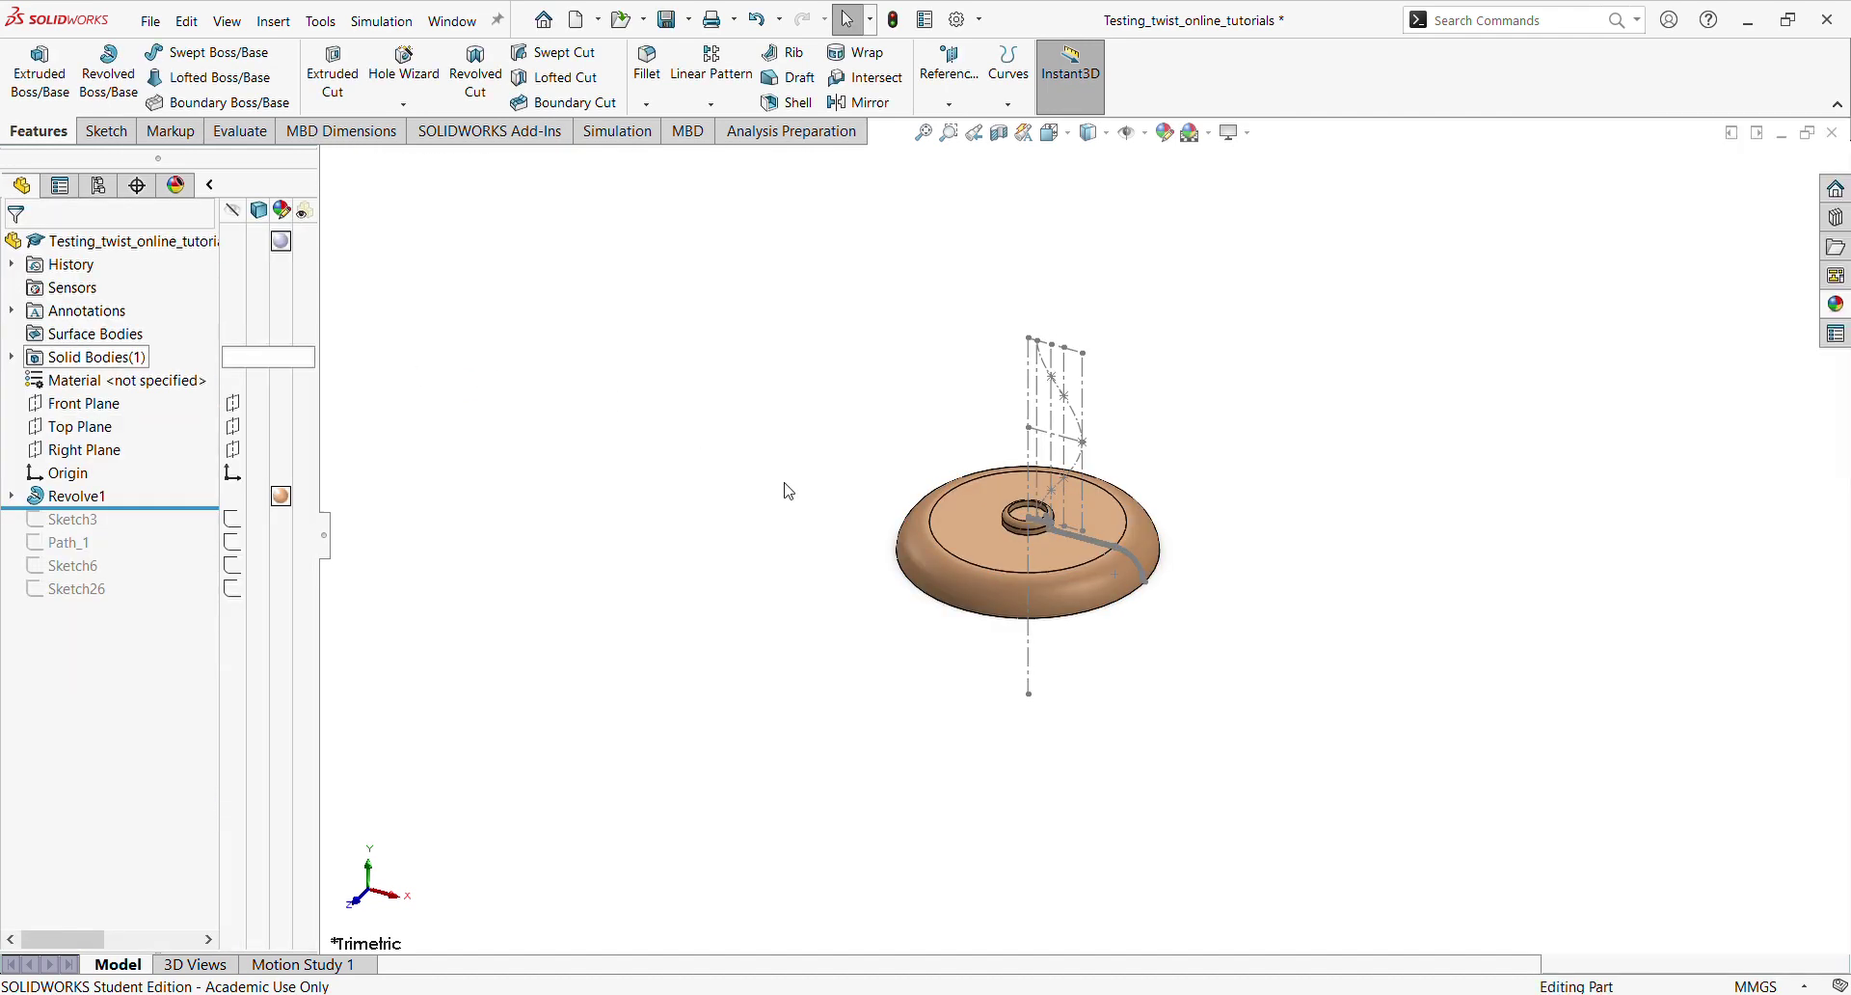
{"action": "middle_click_drag", "start_coordinate": [945, 489], "coordinate": [1070, 468]}
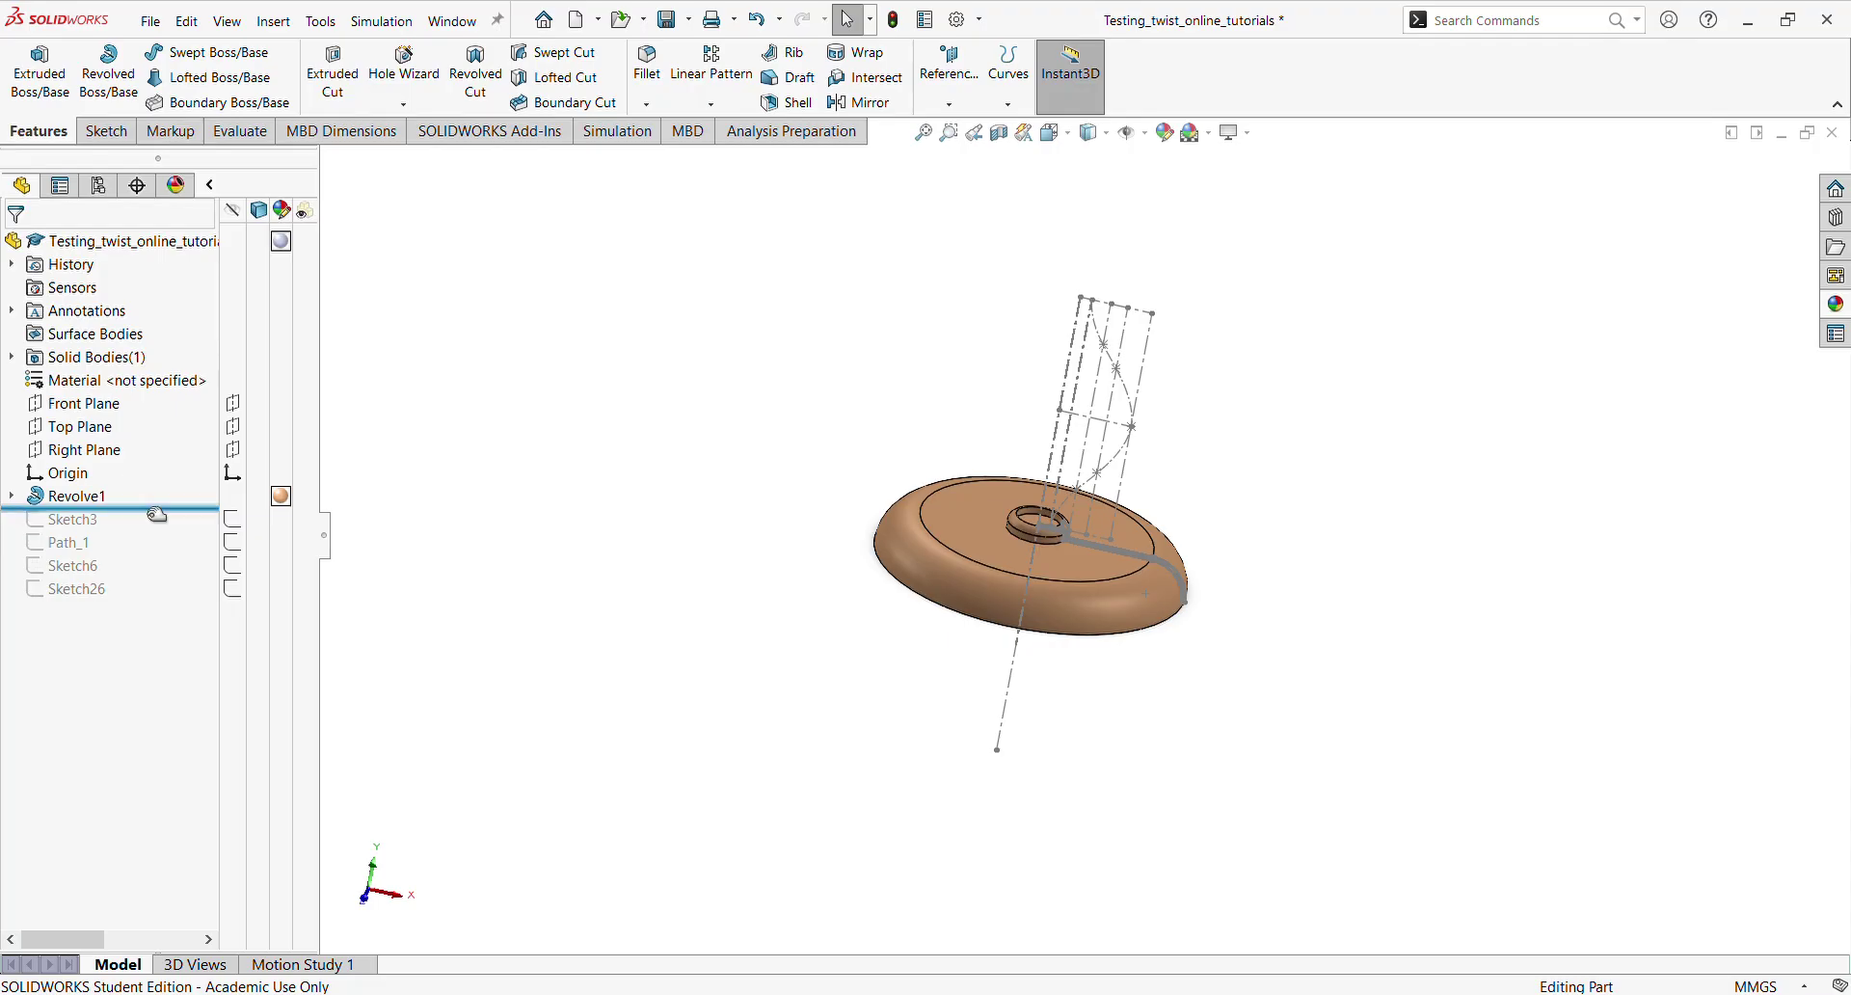
Roll the feature history forward to include Sketch3, then open the sketch to examine its spline and exit it
{"action": "left_click_drag", "start_coordinate": [154, 513], "coordinate": [152, 531]}
{"action": "left_click", "coordinate": [85, 525]}
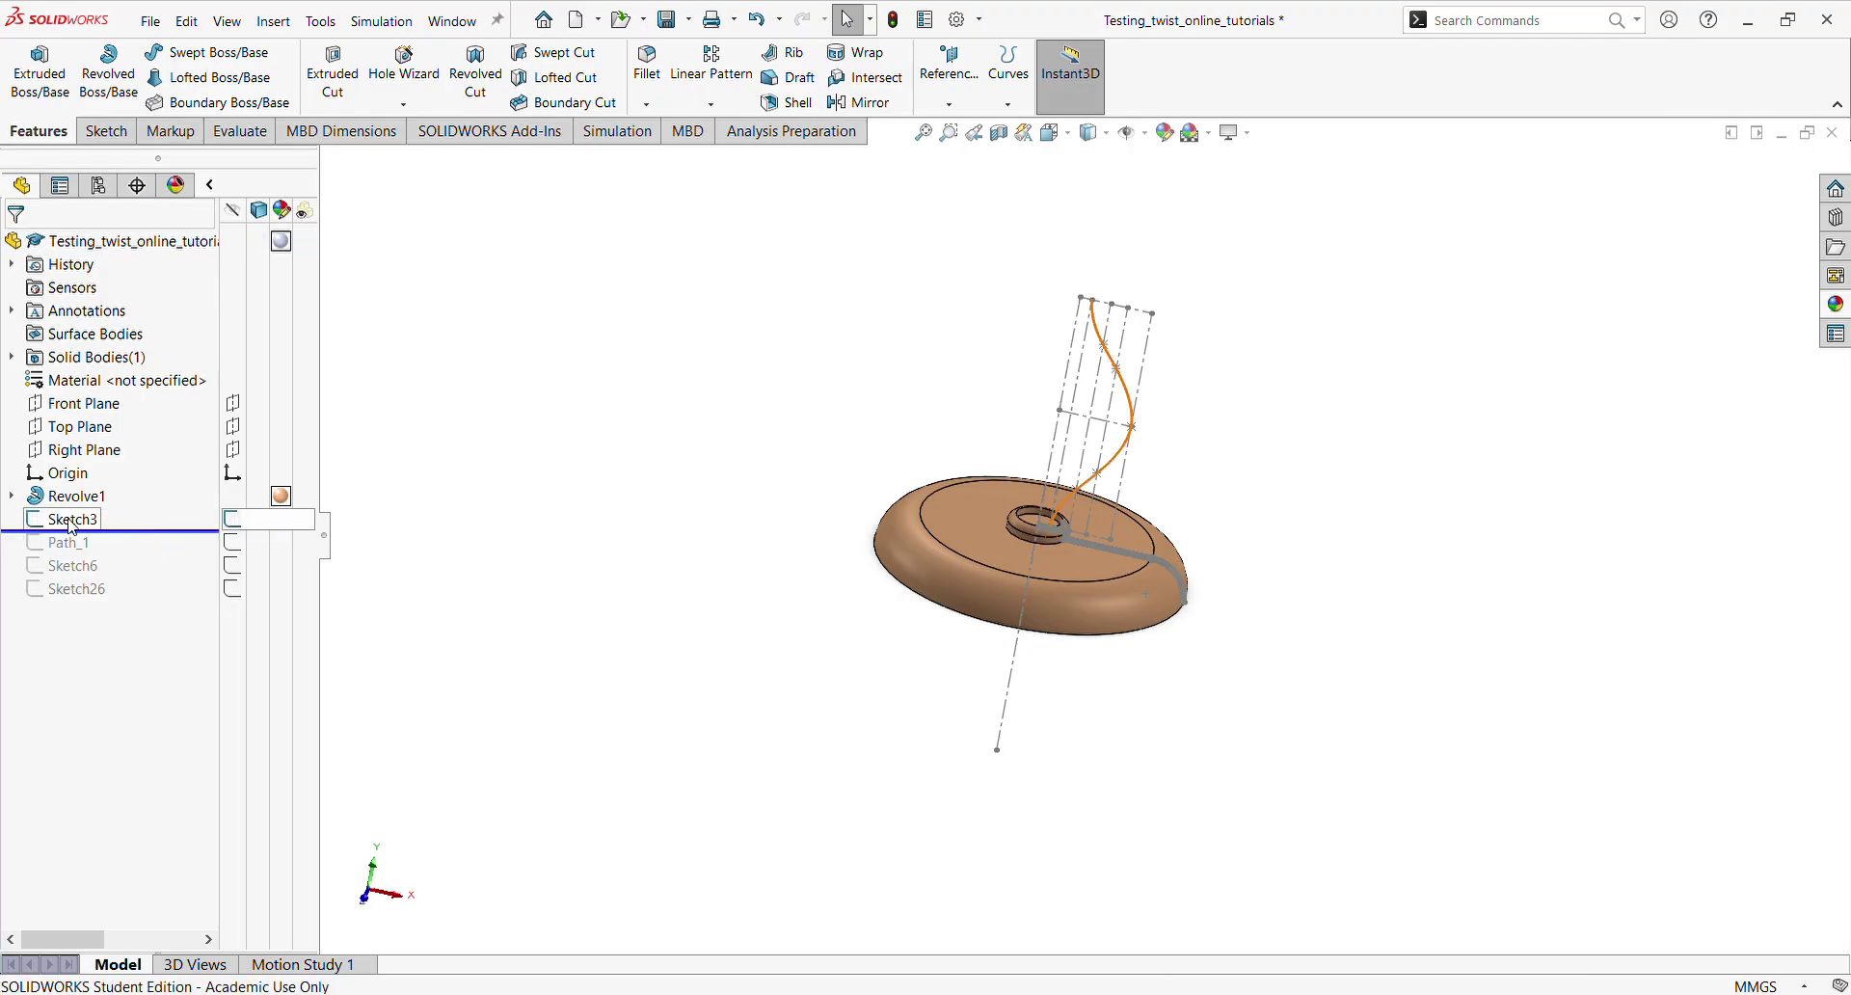
{"action": "left_click", "coordinate": [96, 476]}
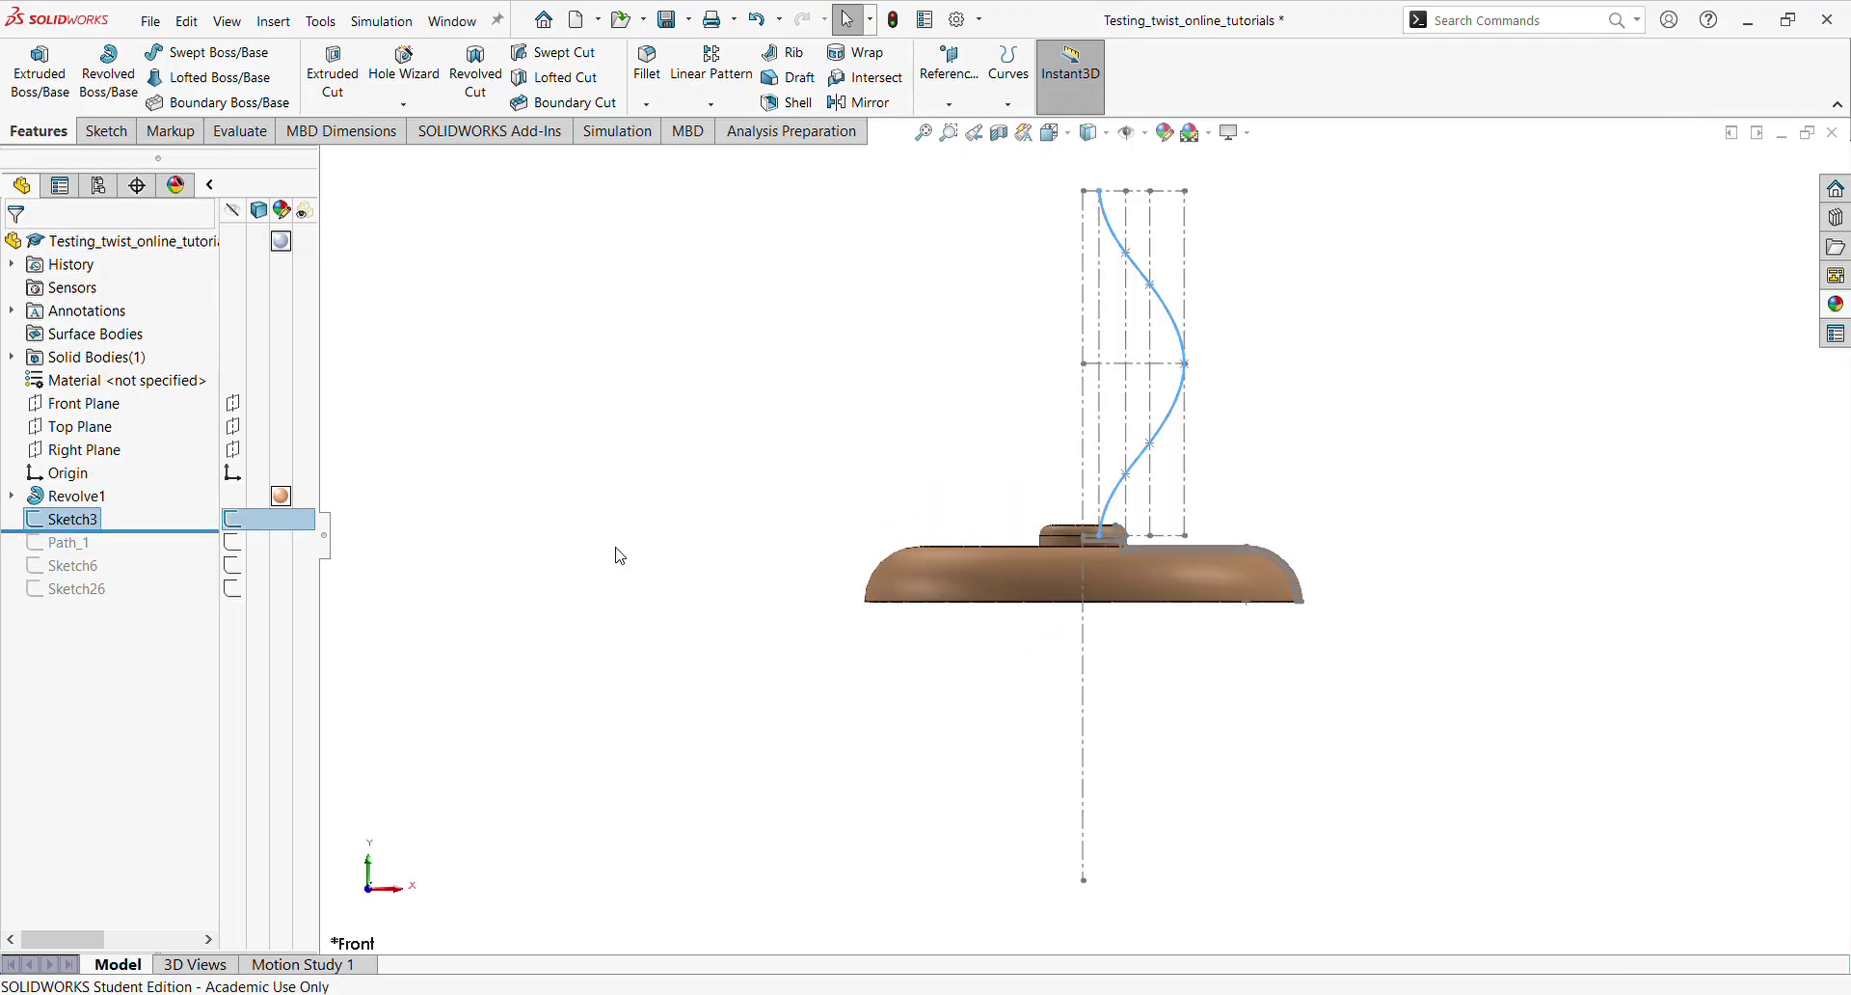
{"action": "scroll", "coordinate": [1211, 386], "scroll_direction": "down", "scroll_amount": 3}
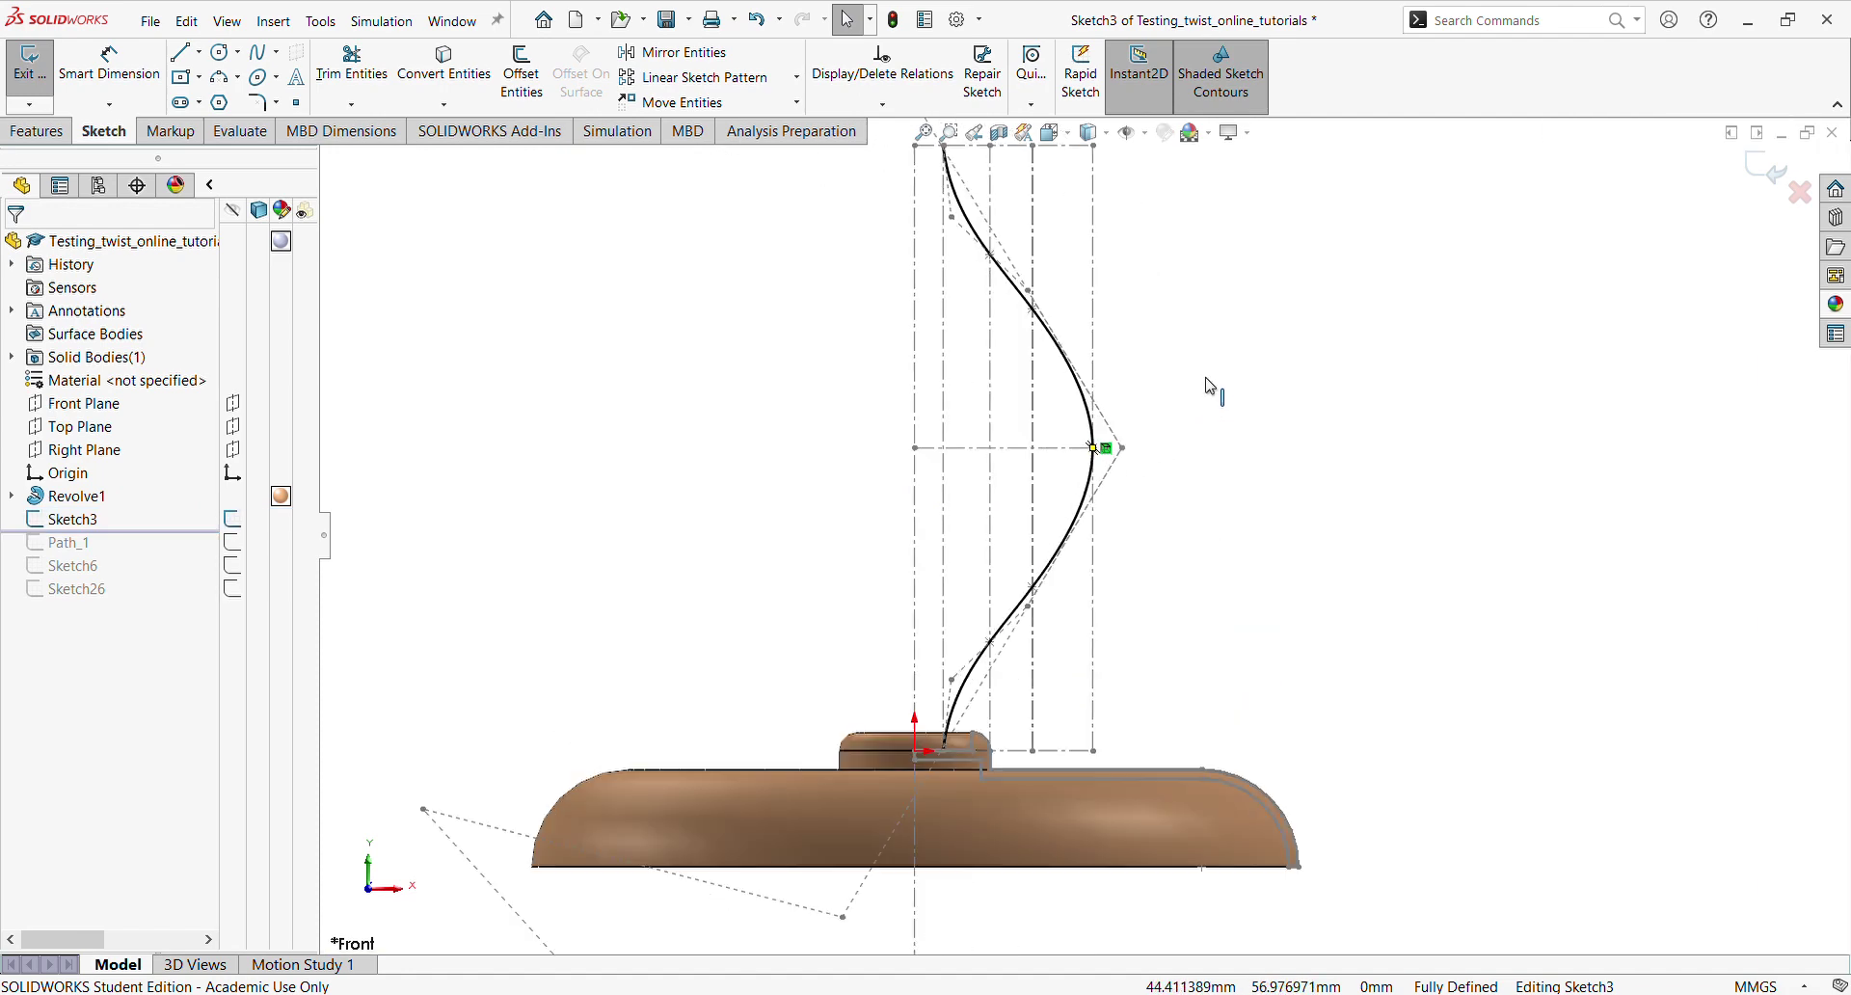
{"action": "scroll", "coordinate": [1124, 416], "scroll_direction": "up", "scroll_amount": 2}
{"action": "scroll", "coordinate": [1124, 417], "scroll_direction": "down", "scroll_amount": 1}
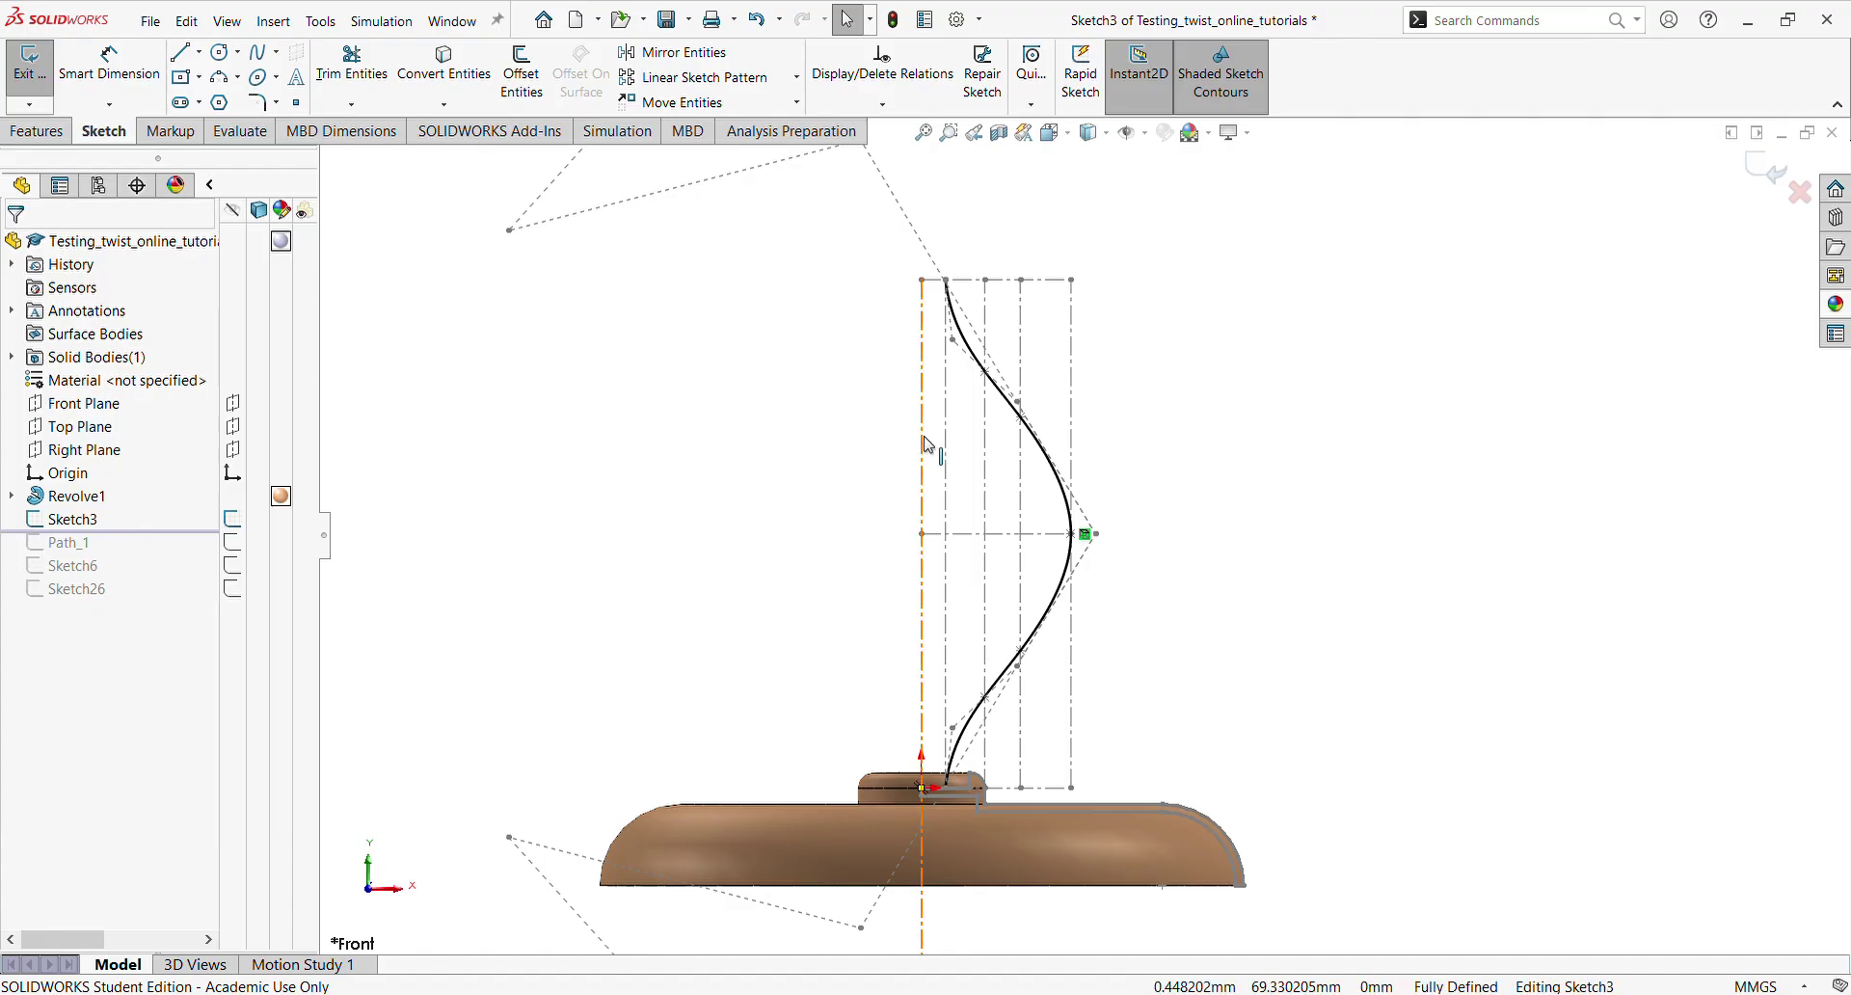
{"action": "left_click", "coordinate": [1774, 169]}
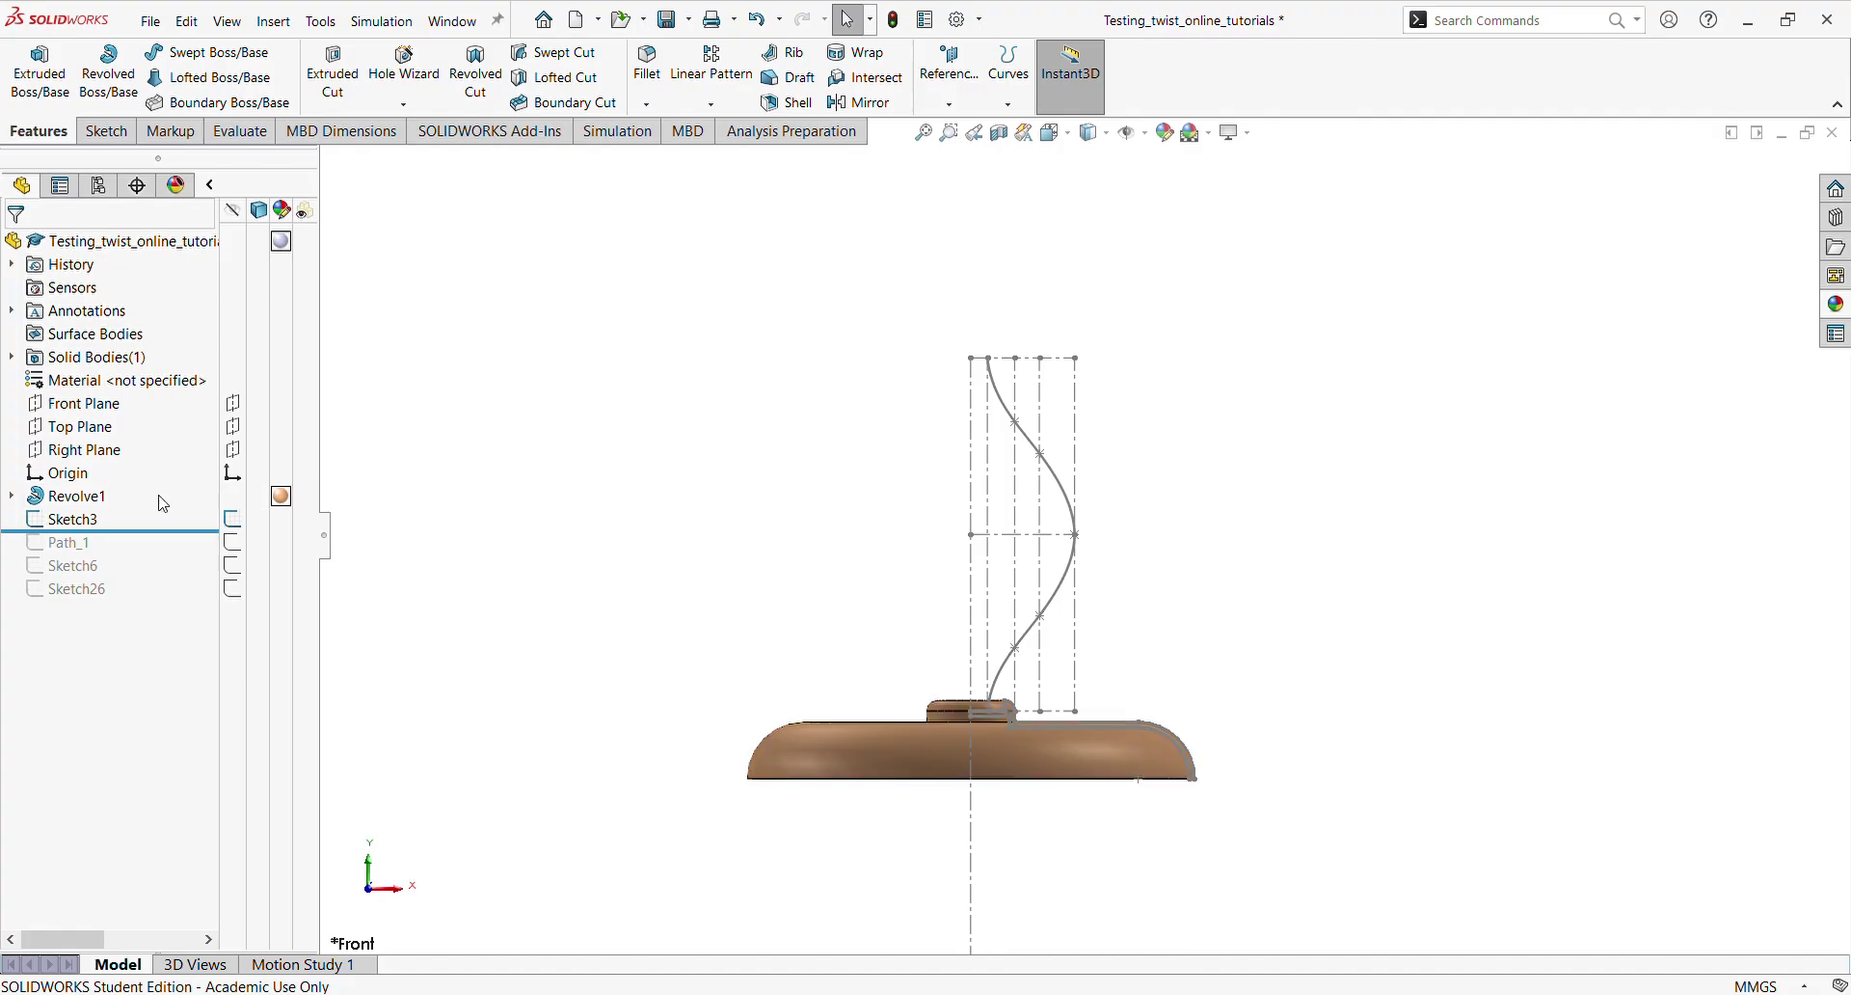
Create a revolved surface from the Sketch3 spline, 360° about the long vertical centerline of Sketch1
{"action": "left_click", "coordinate": [83, 520]}
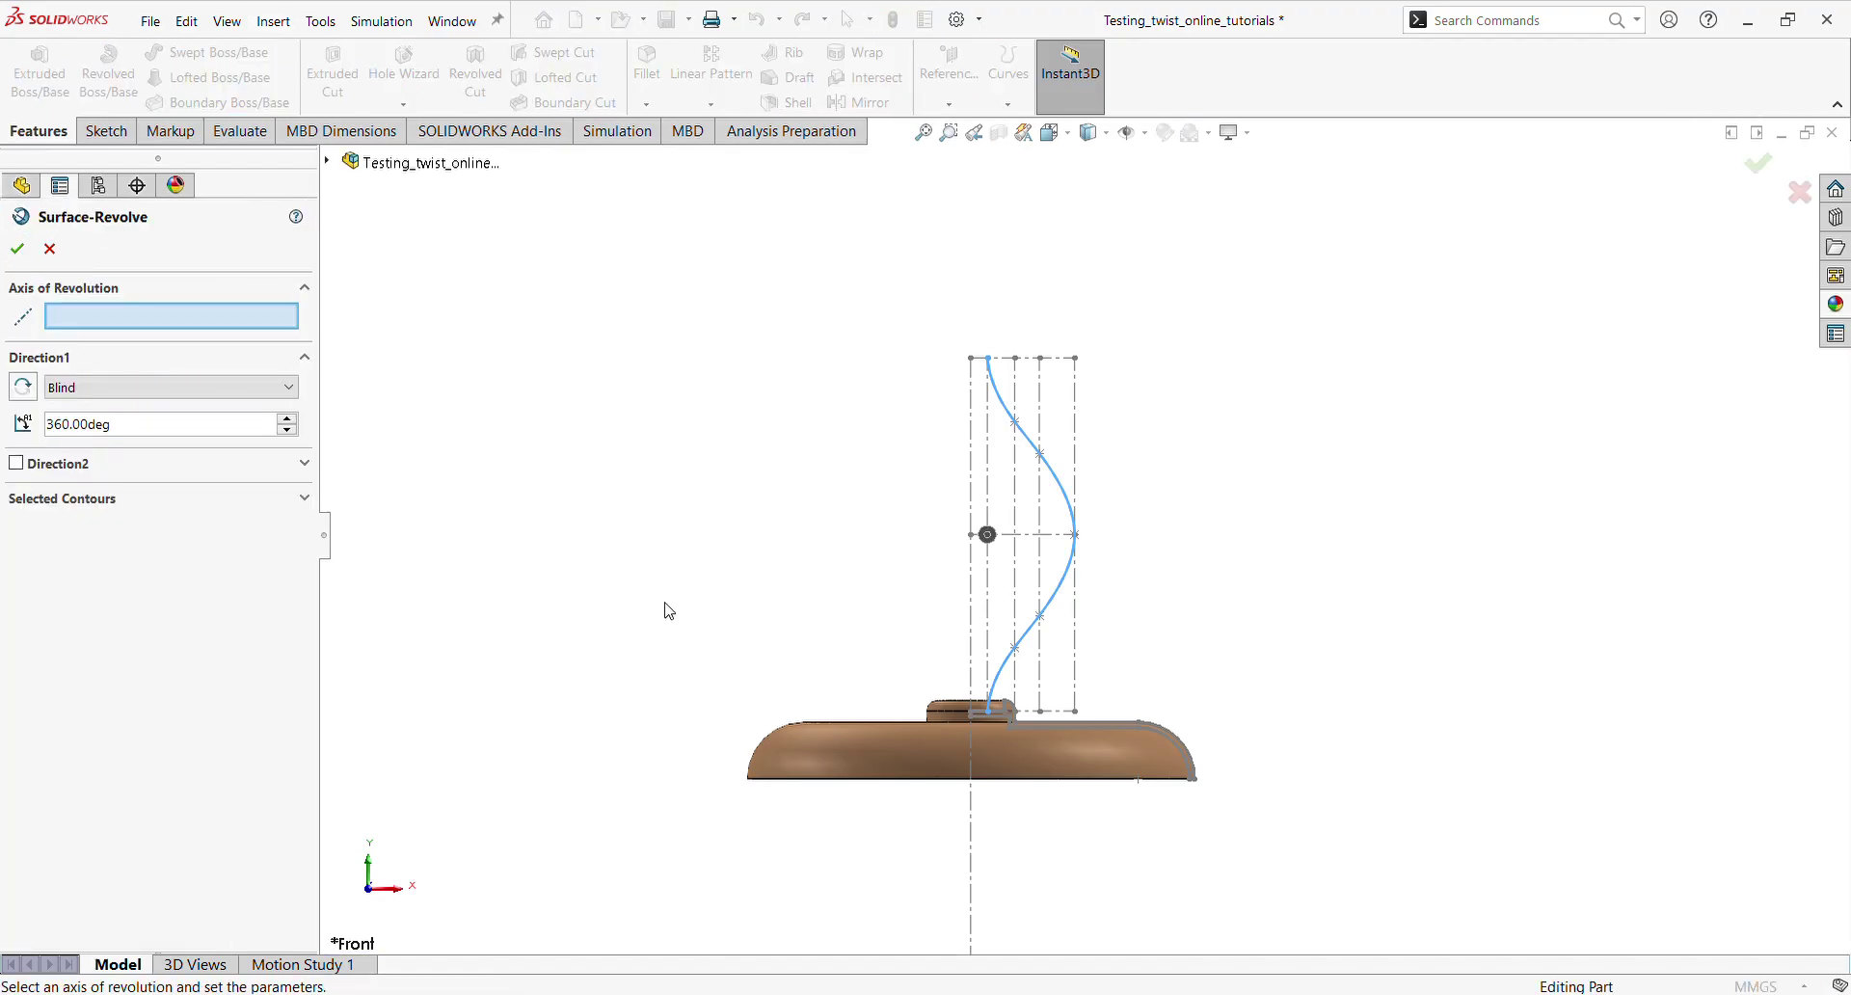
{"action": "left_click", "coordinate": [972, 500]}
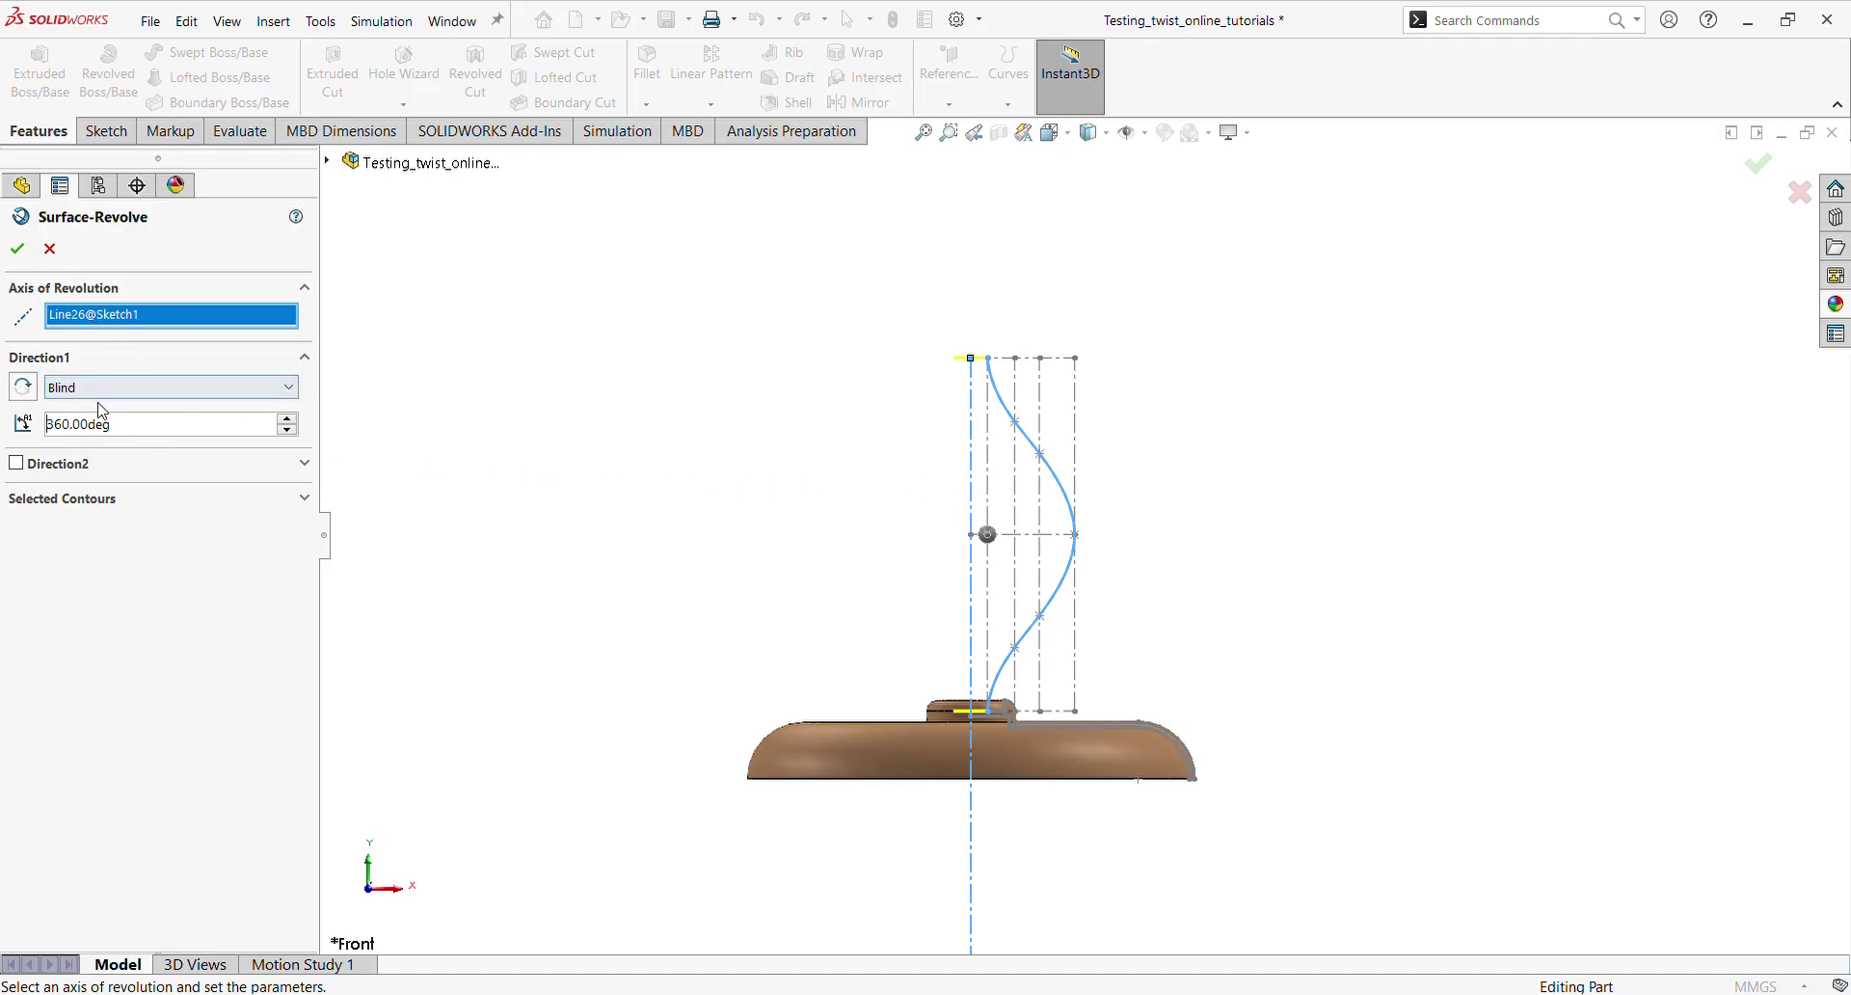
{"action": "left_click", "coordinate": [14, 253]}
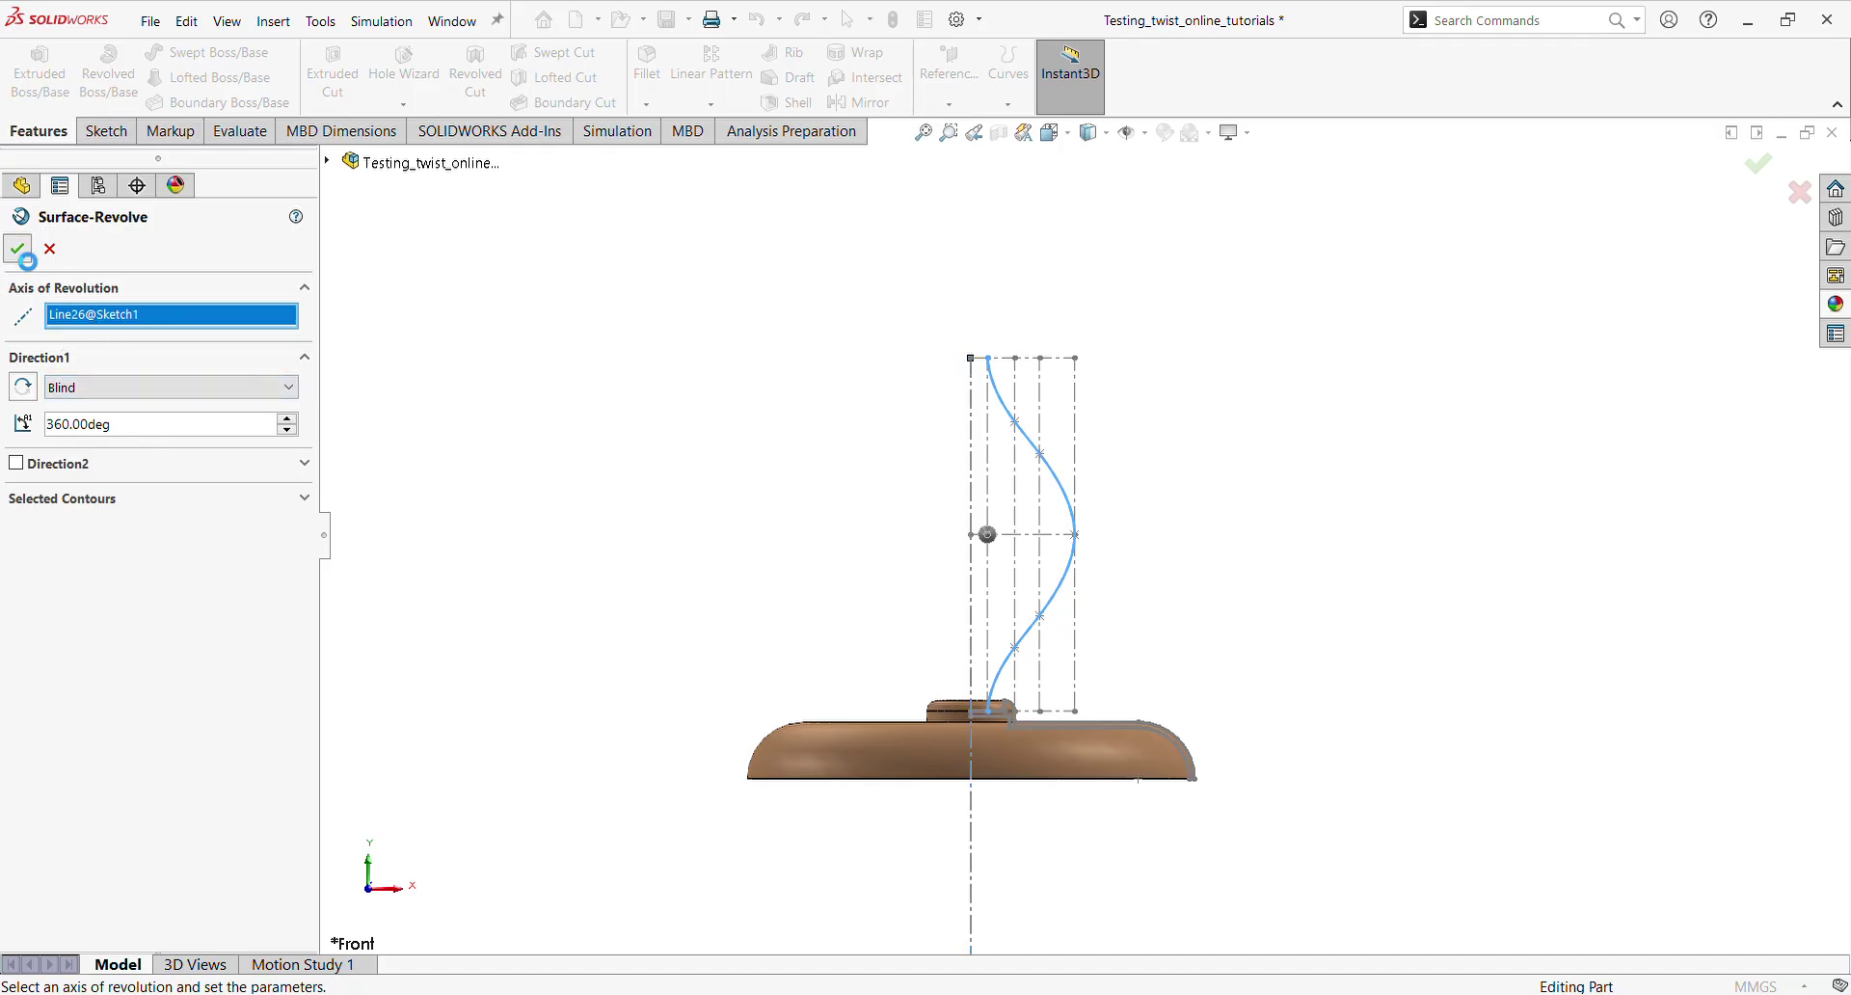
{"action": "left_click", "coordinate": [585, 516]}
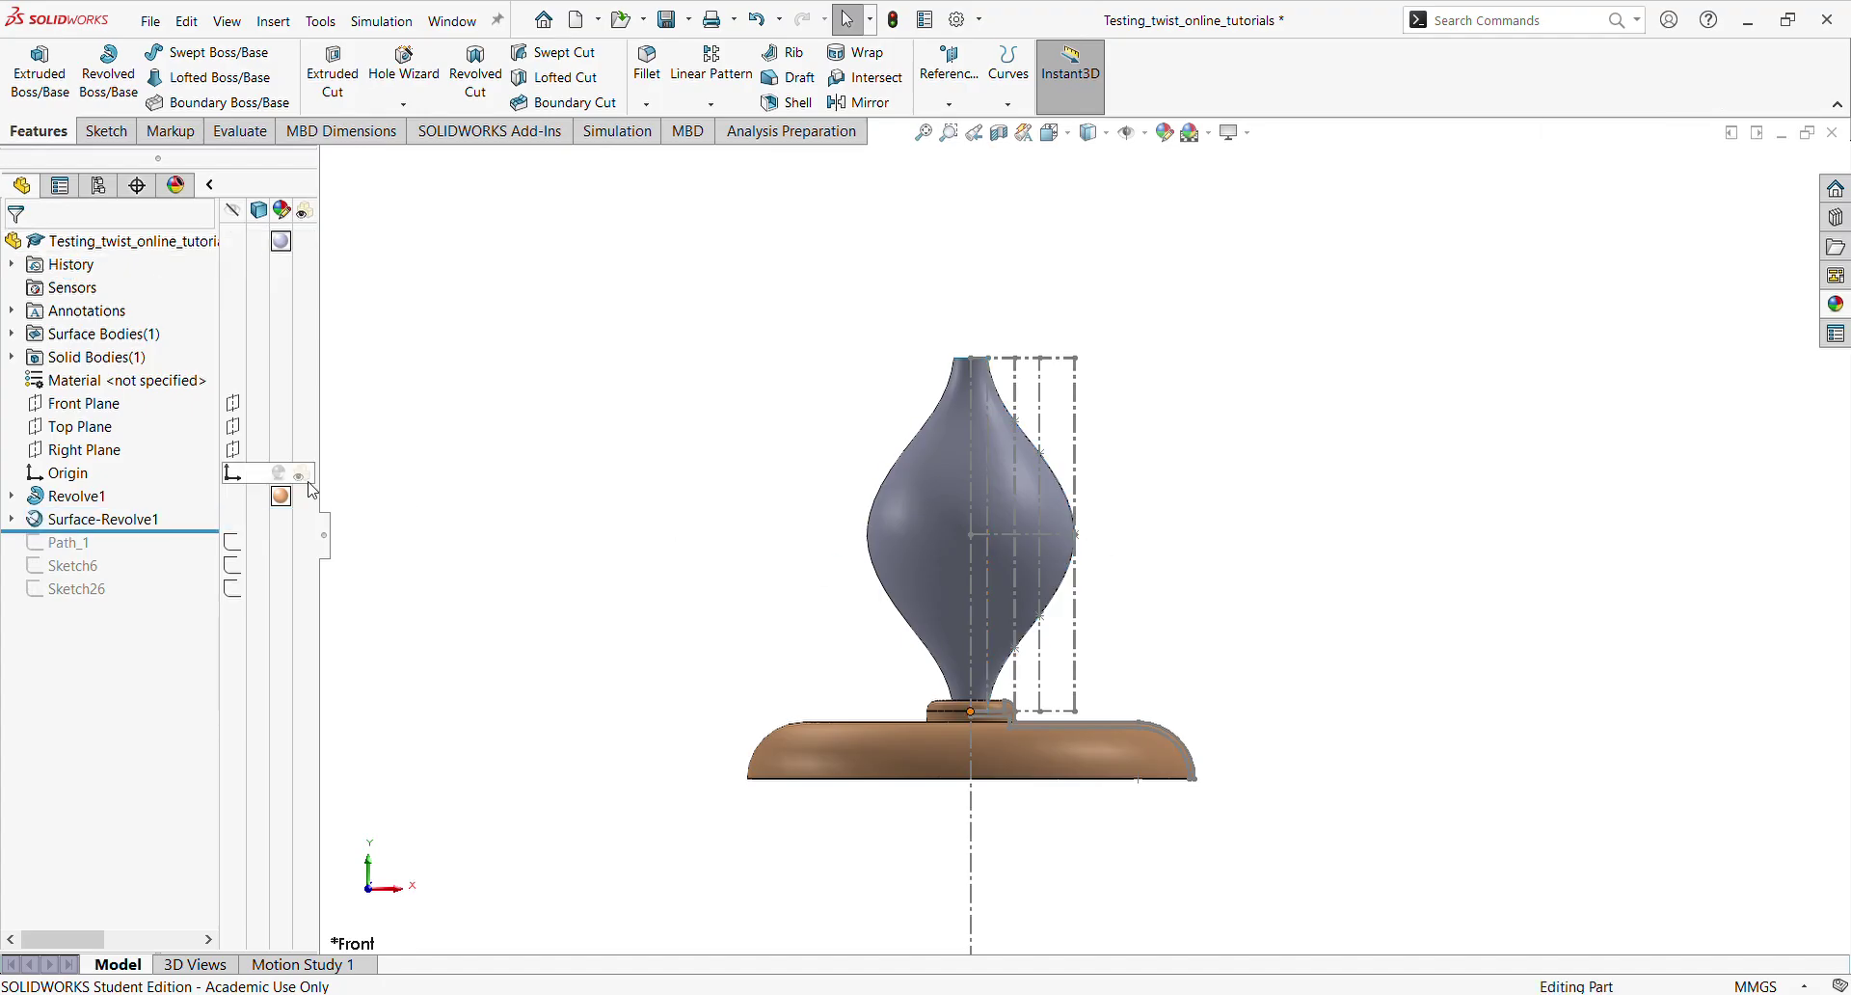
{"action": "left_click", "coordinate": [281, 496]}
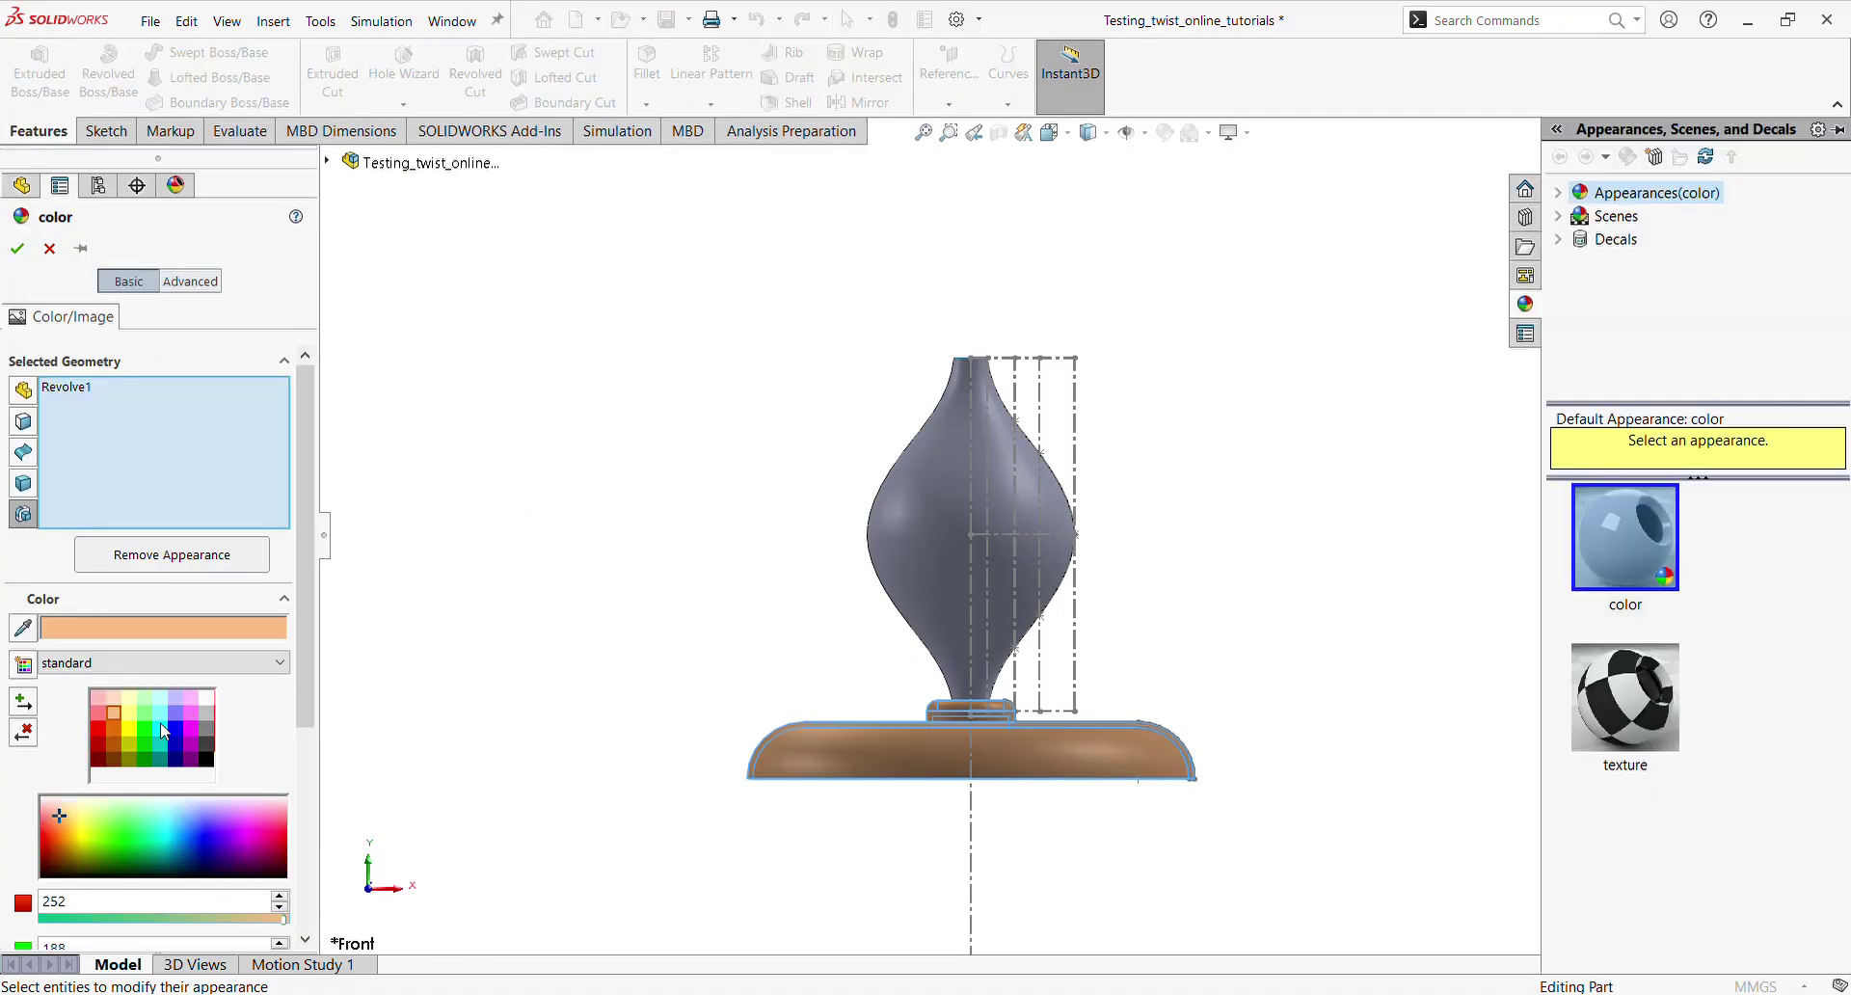
{"action": "left_click", "coordinate": [116, 698]}
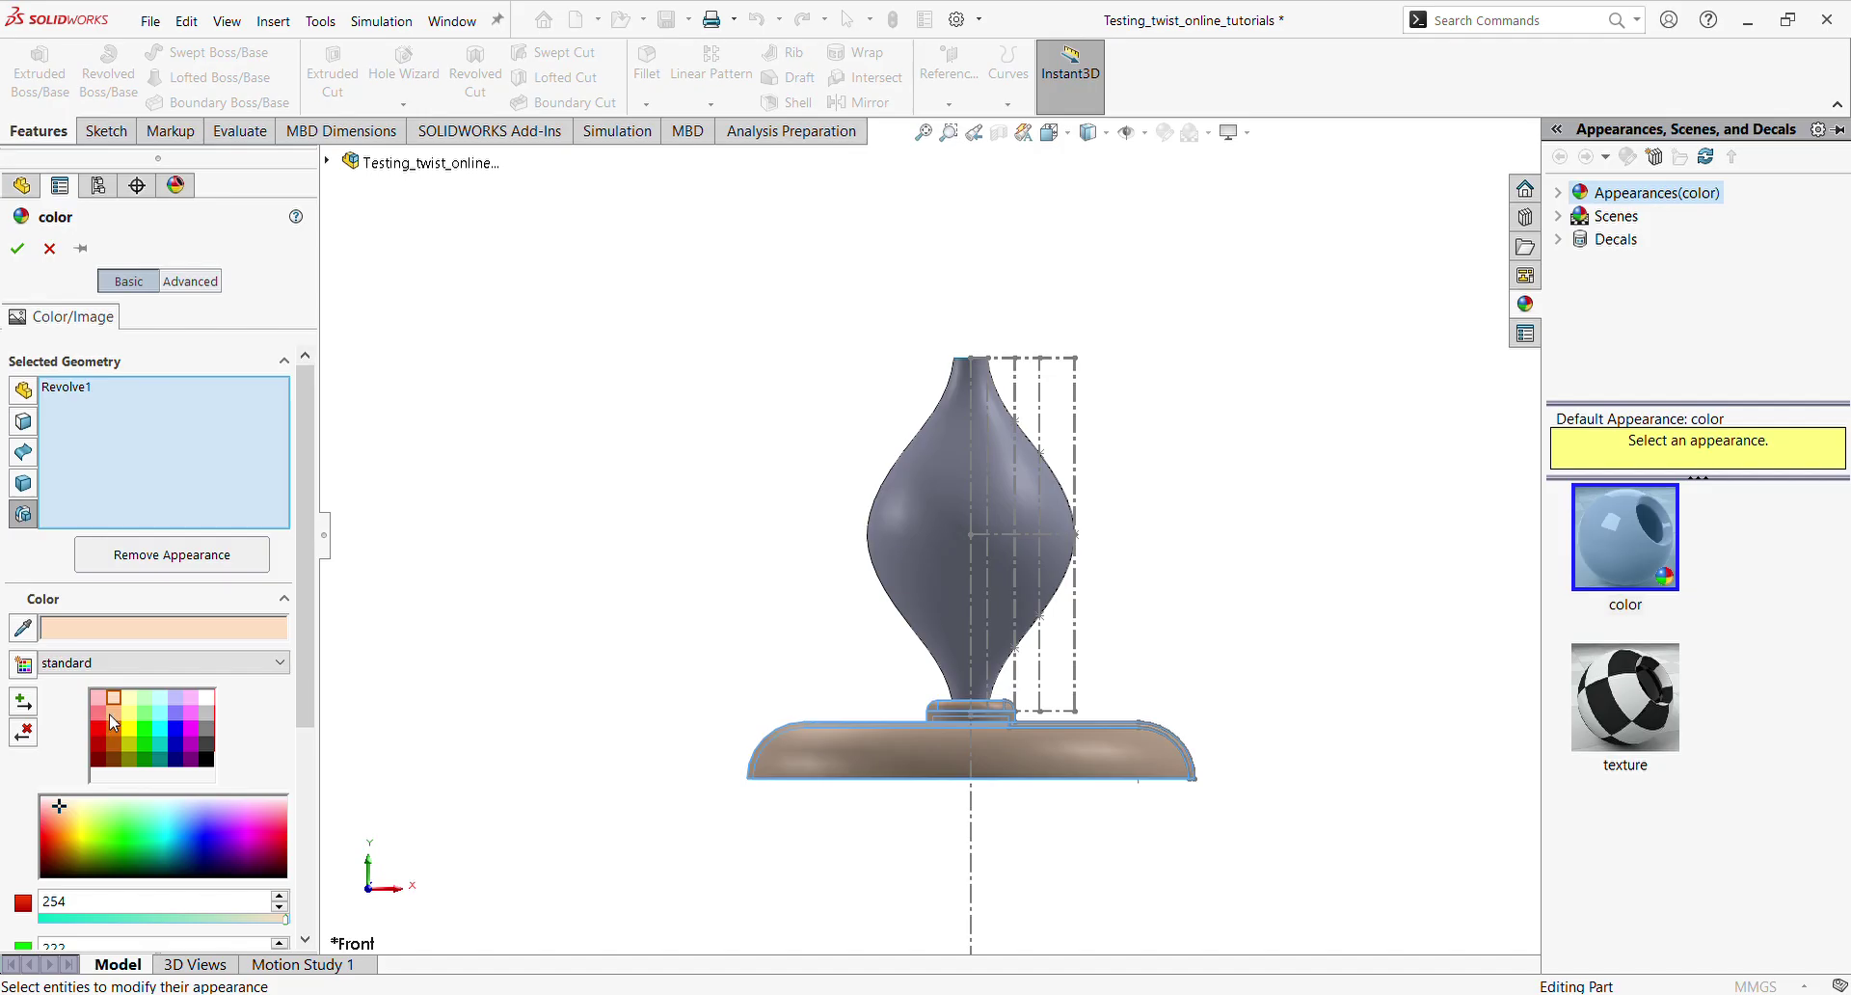
{"action": "left_click", "coordinate": [328, 162]}
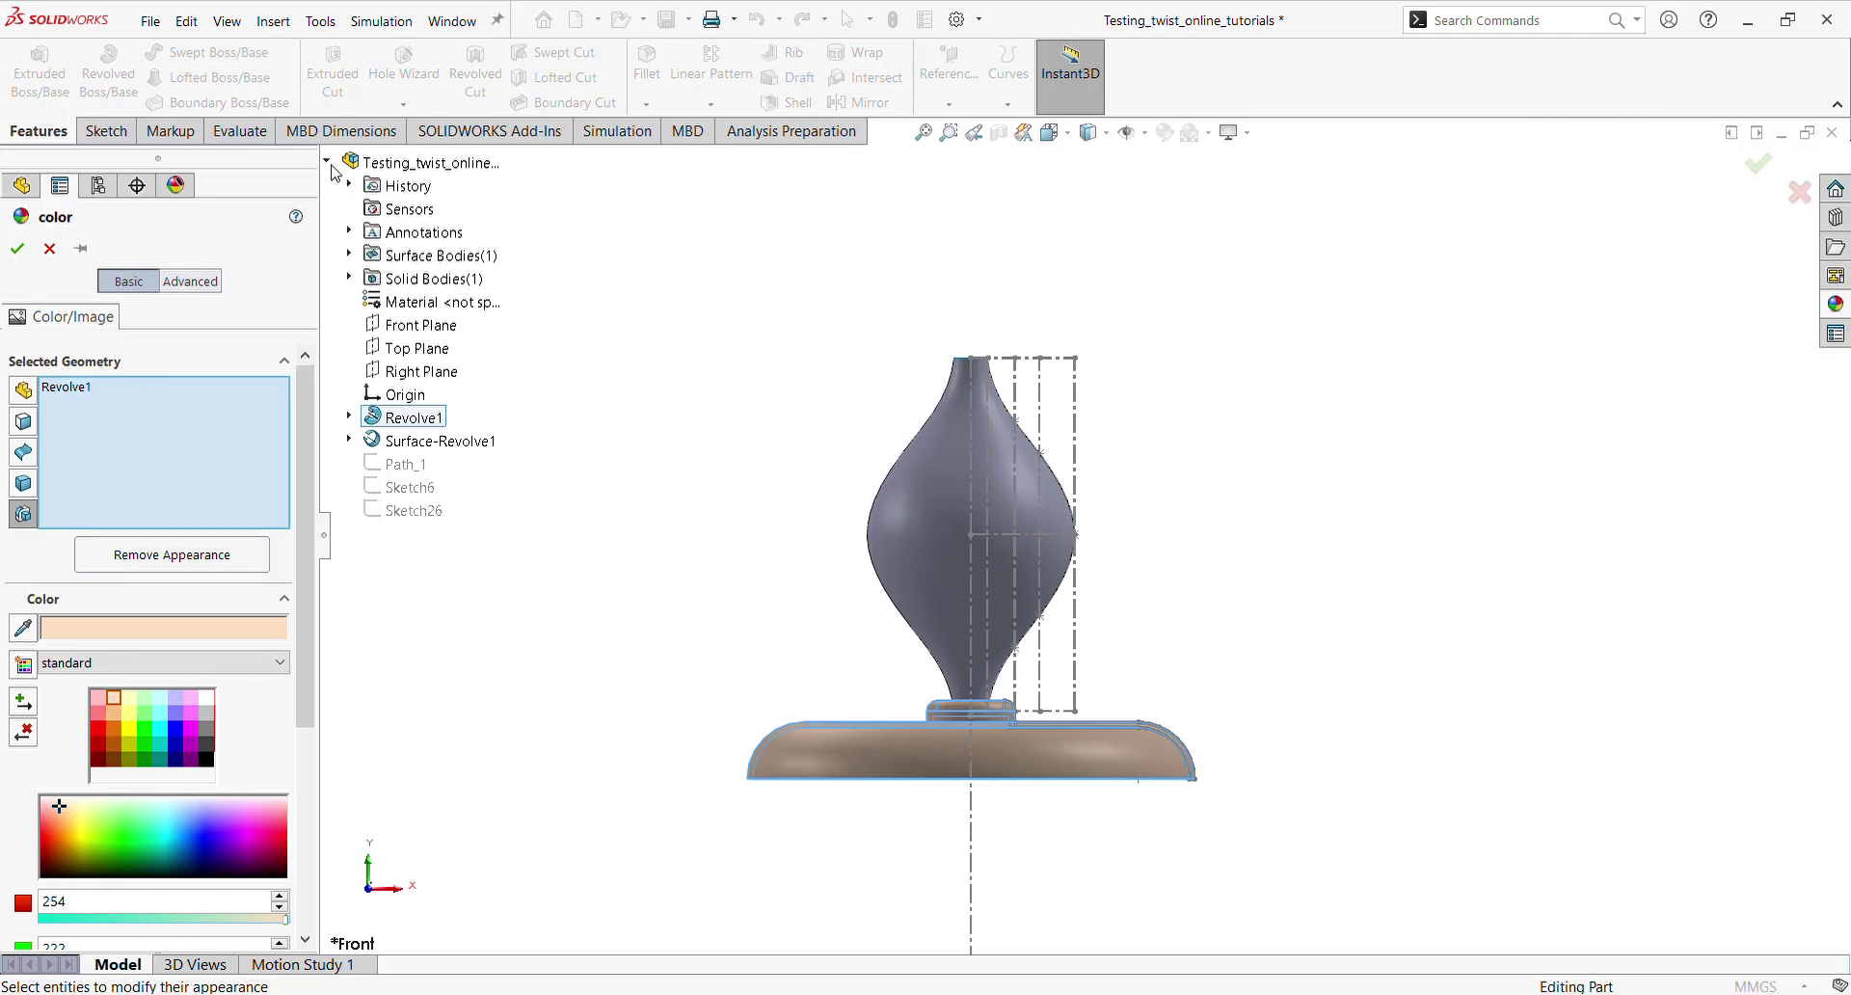
{"action": "left_click", "coordinate": [329, 162]}
{"action": "left_click", "coordinate": [17, 248]}
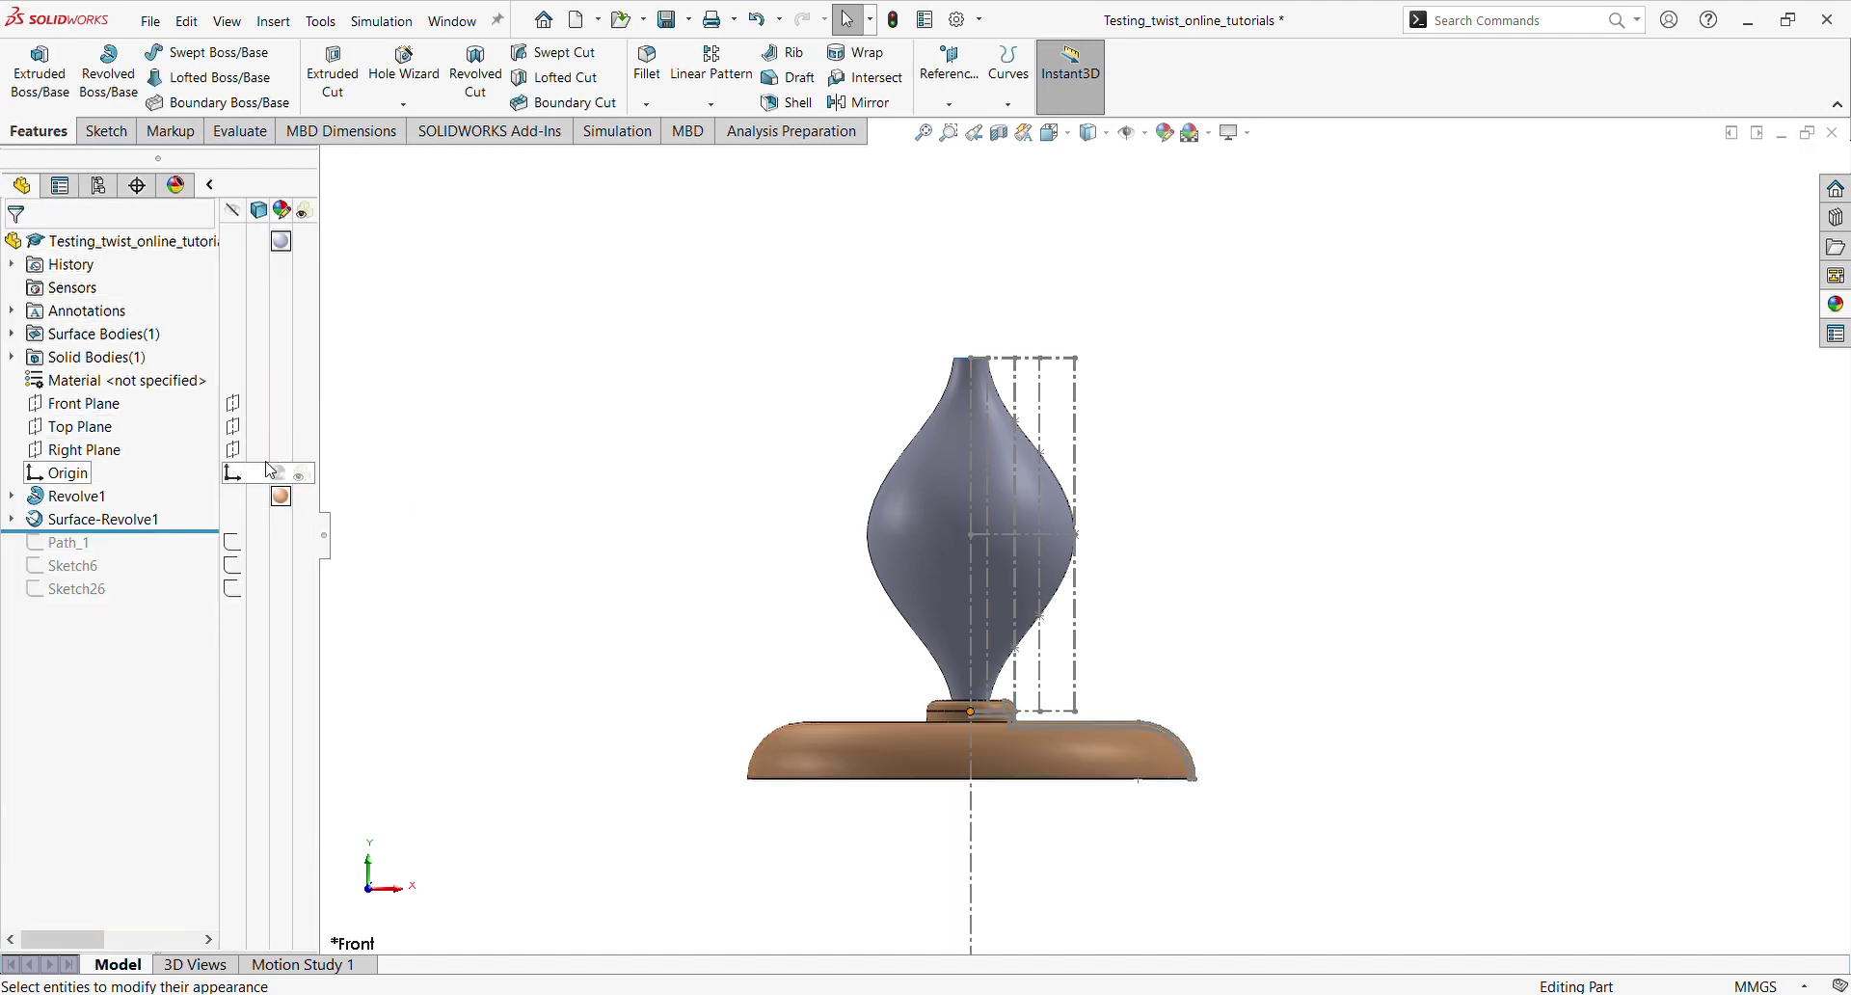
Apply the dark orange standard colour with a red value of 232 to the revolved spline surface
{"action": "left_click", "coordinate": [276, 523]}
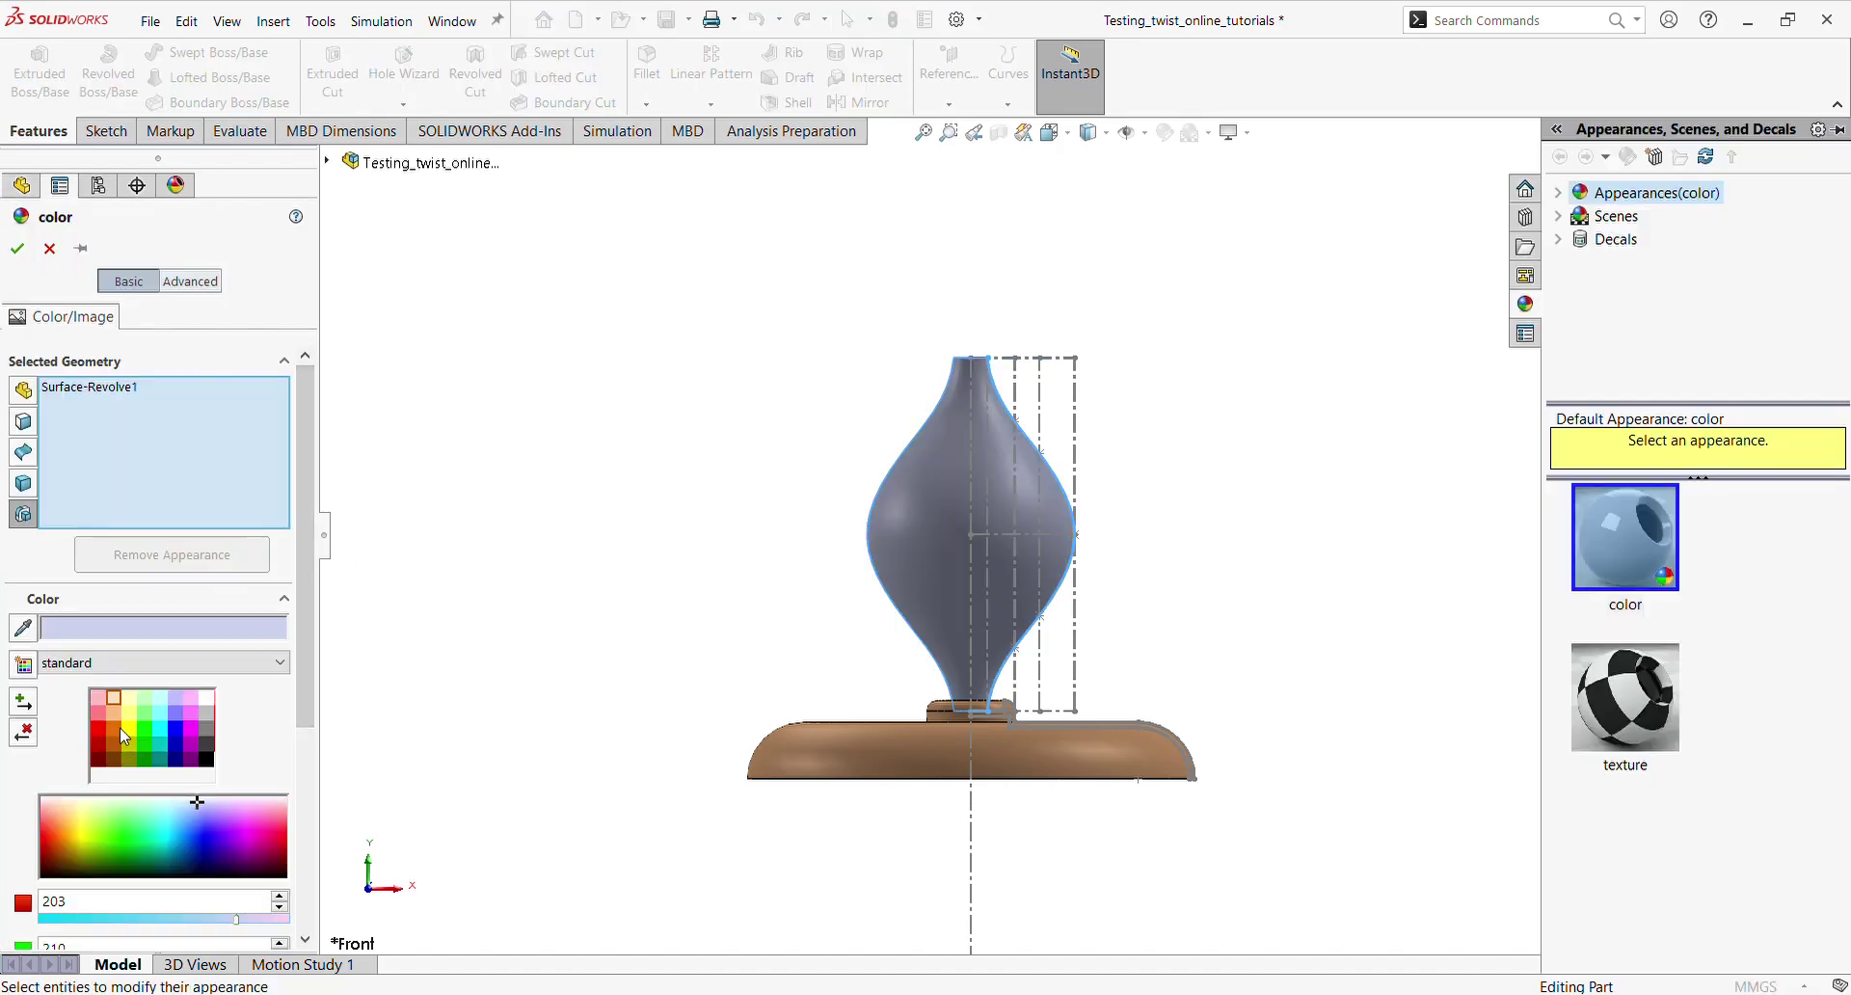
{"action": "left_click", "coordinate": [115, 714]}
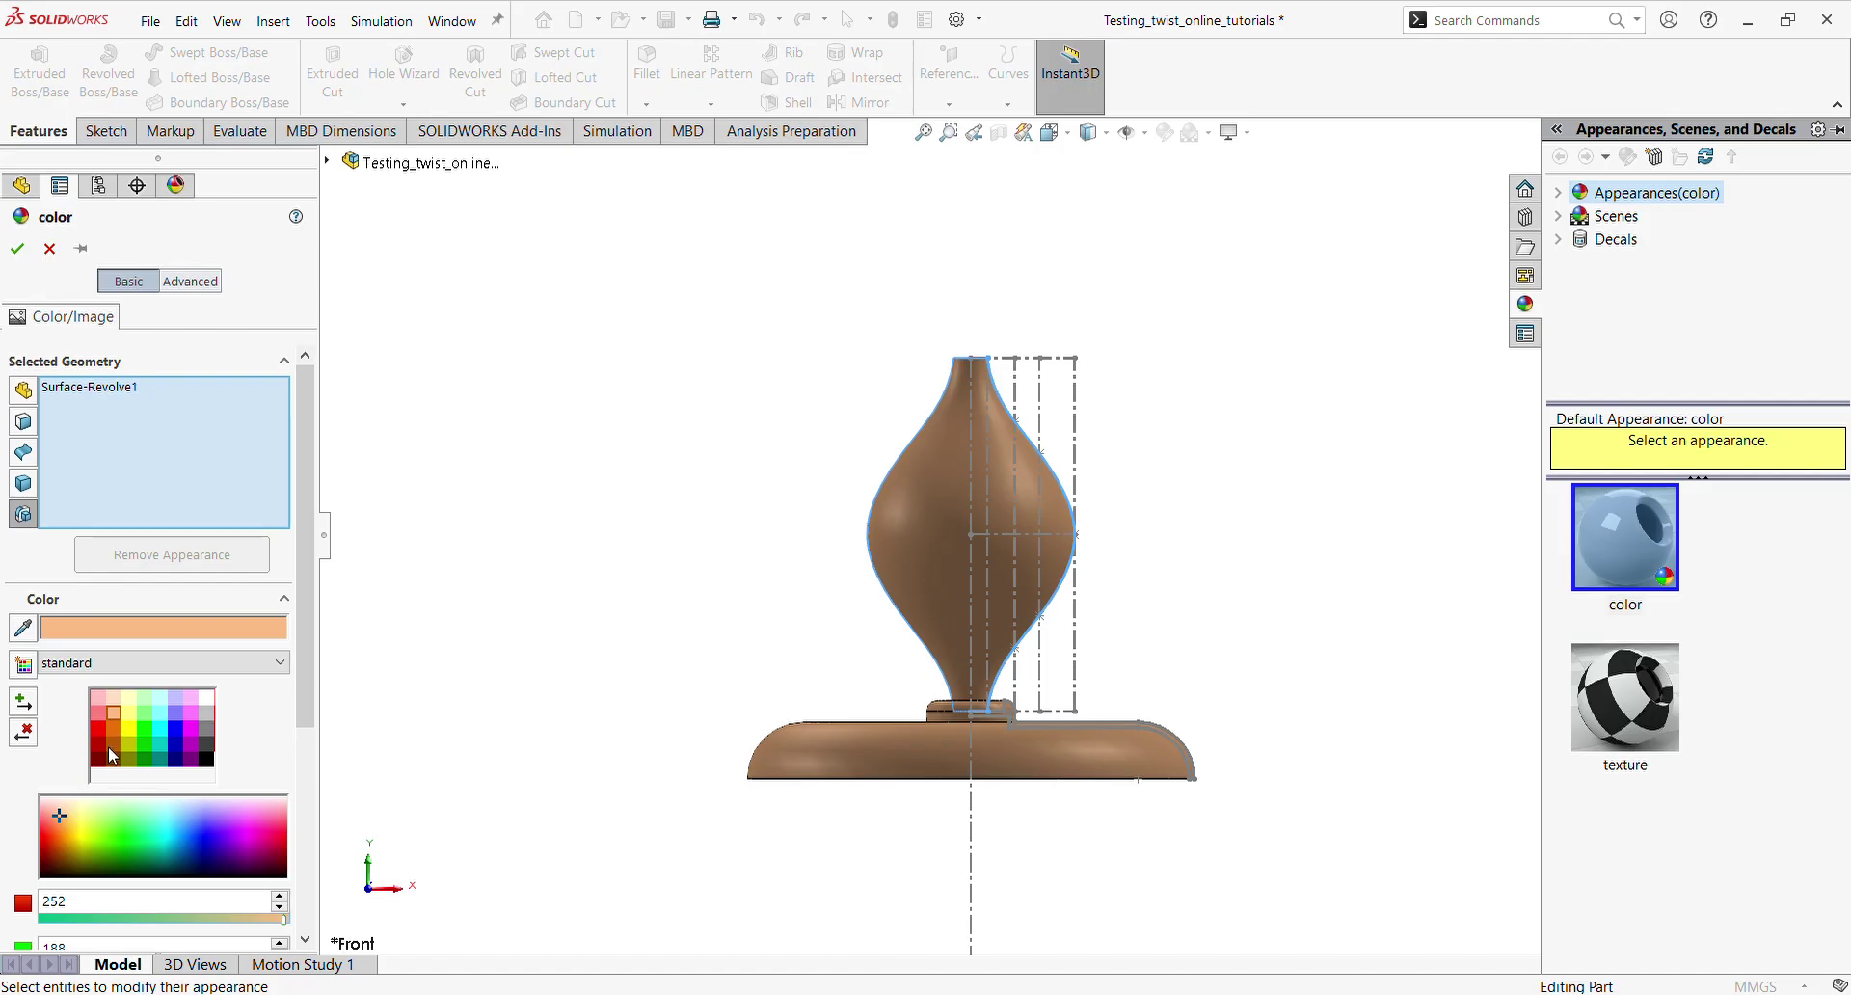
{"action": "left_click", "coordinate": [118, 731]}
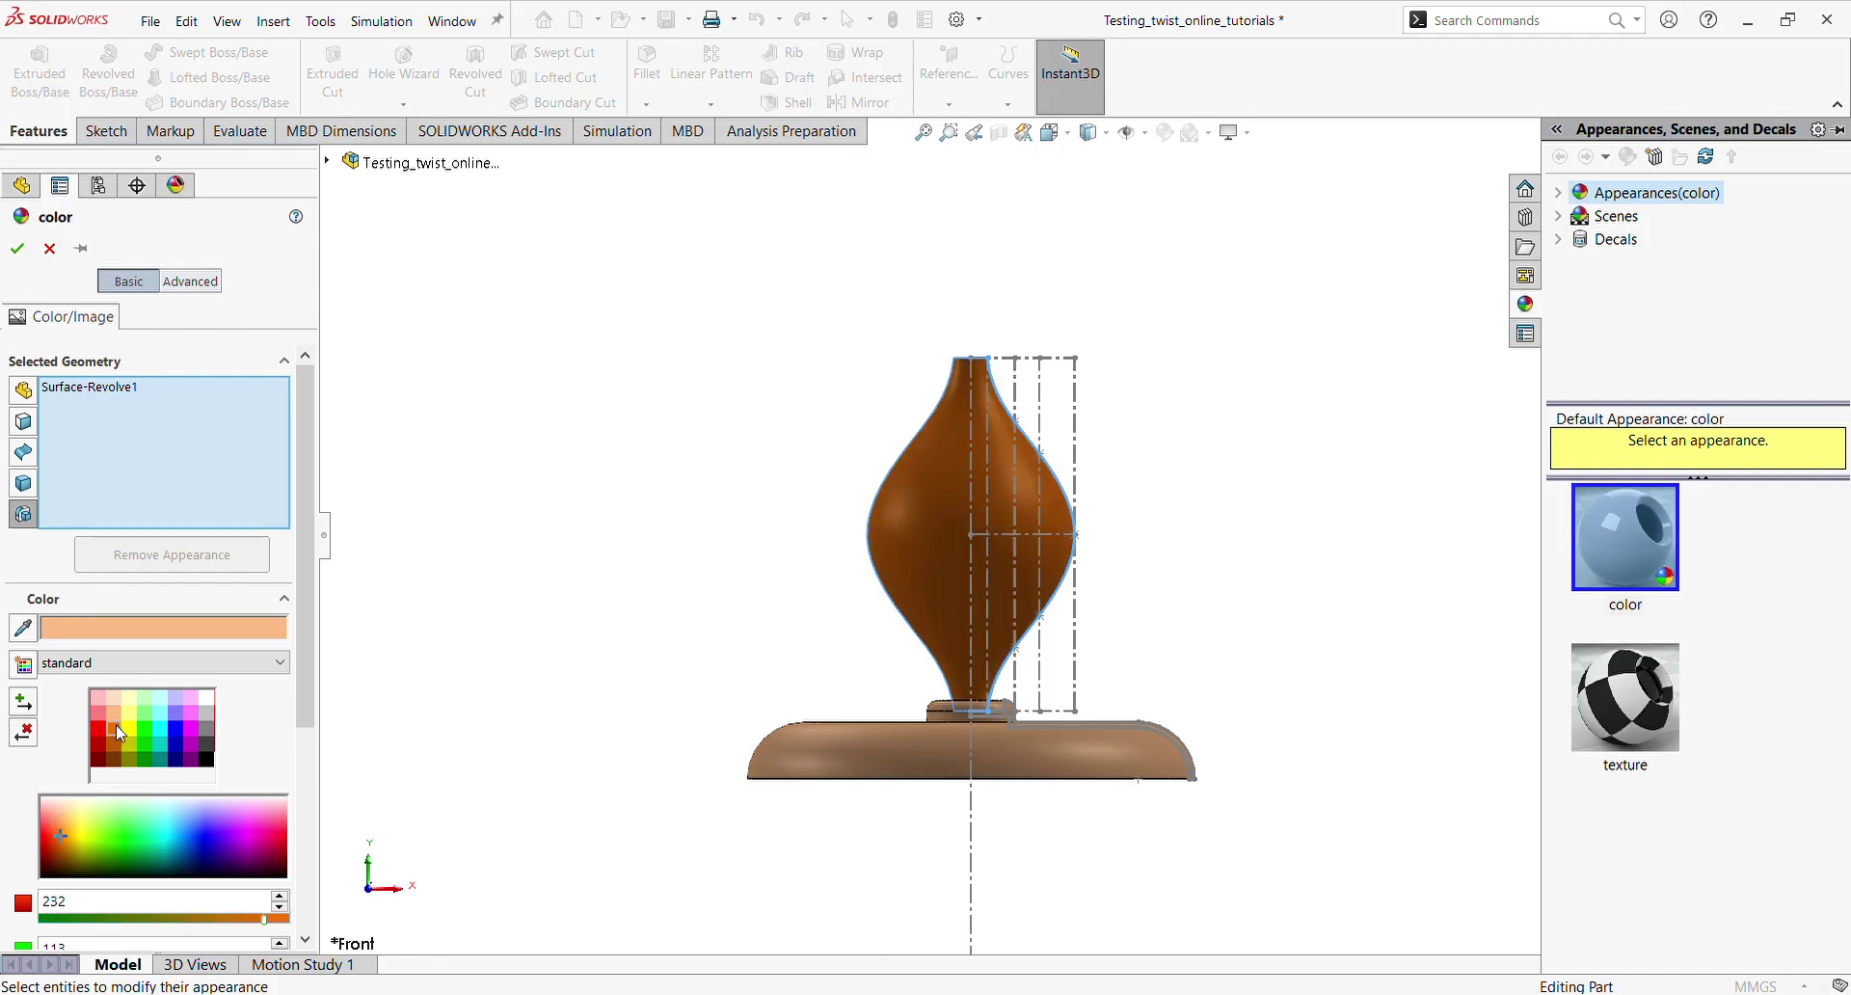
{"action": "left_click", "coordinate": [19, 248]}
{"action": "middle_click_drag", "start_coordinate": [648, 396], "coordinate": [1037, 511]}
{"action": "scroll", "coordinate": [1037, 512], "scroll_direction": "down", "scroll_amount": 2}
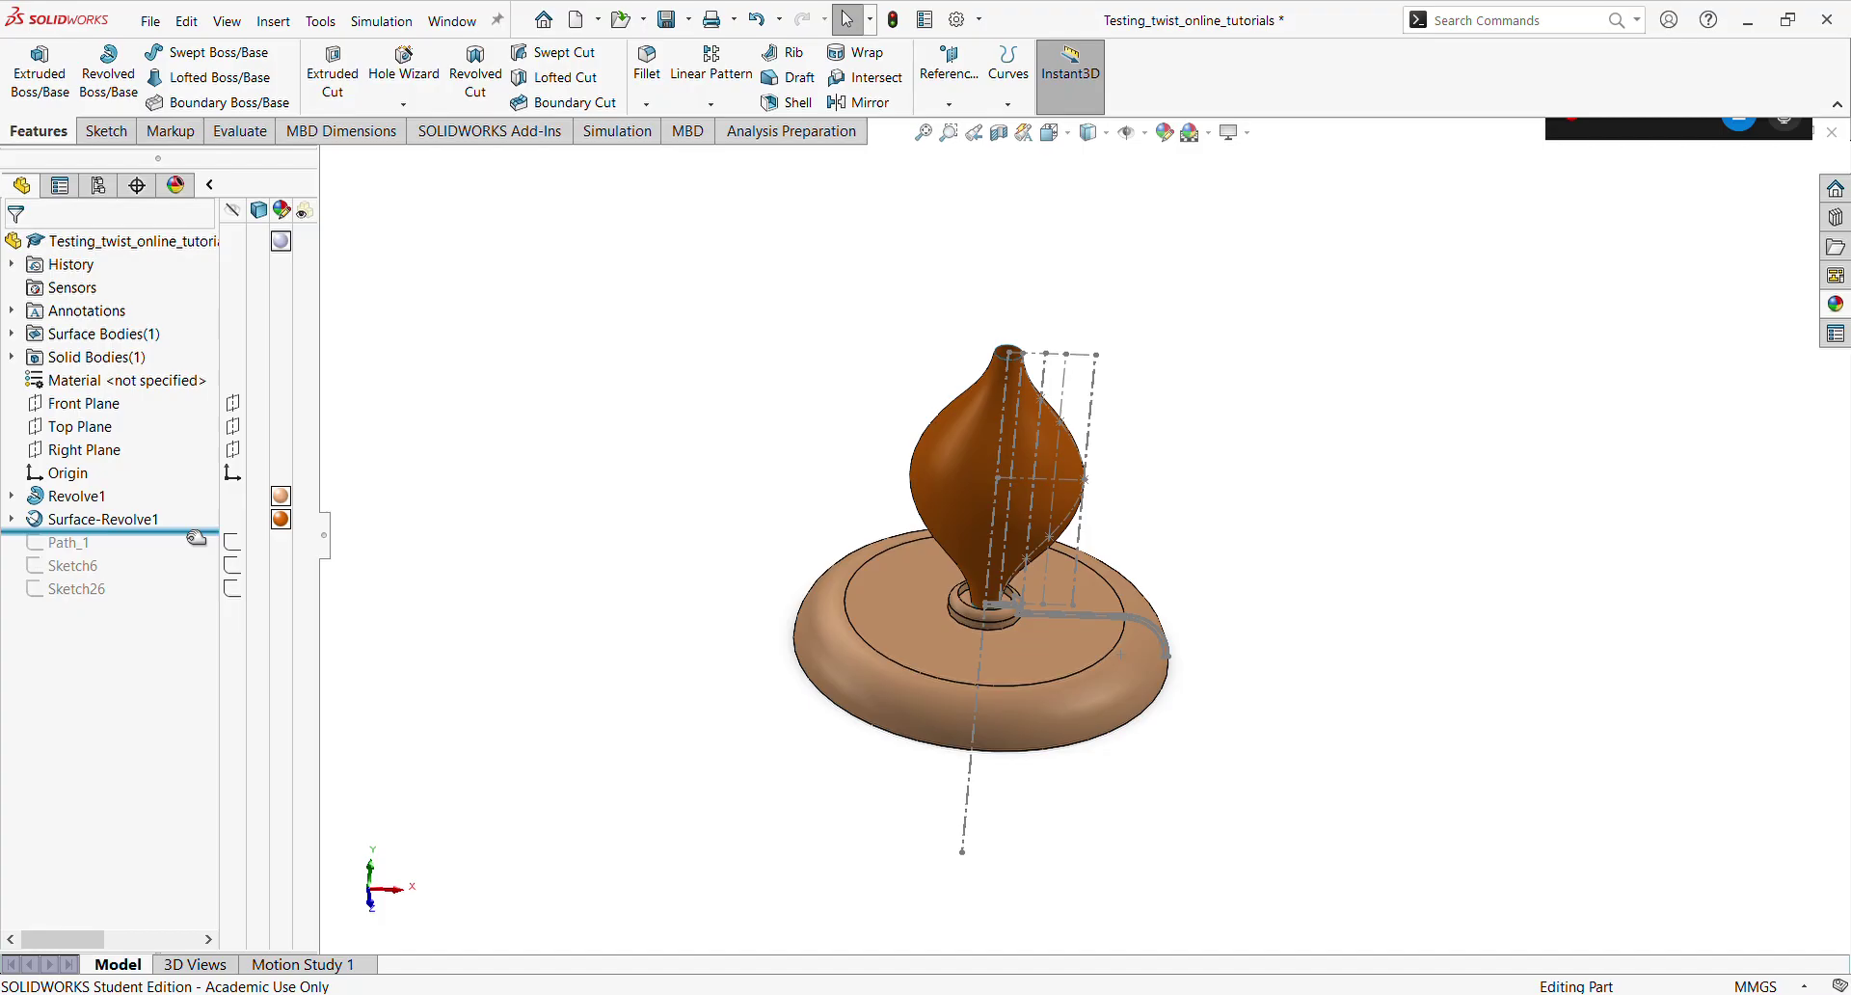
Roll the feature history forward to include Path_1 and open that sketch for editing
{"action": "left_click_drag", "start_coordinate": [195, 537], "coordinate": [195, 557]}
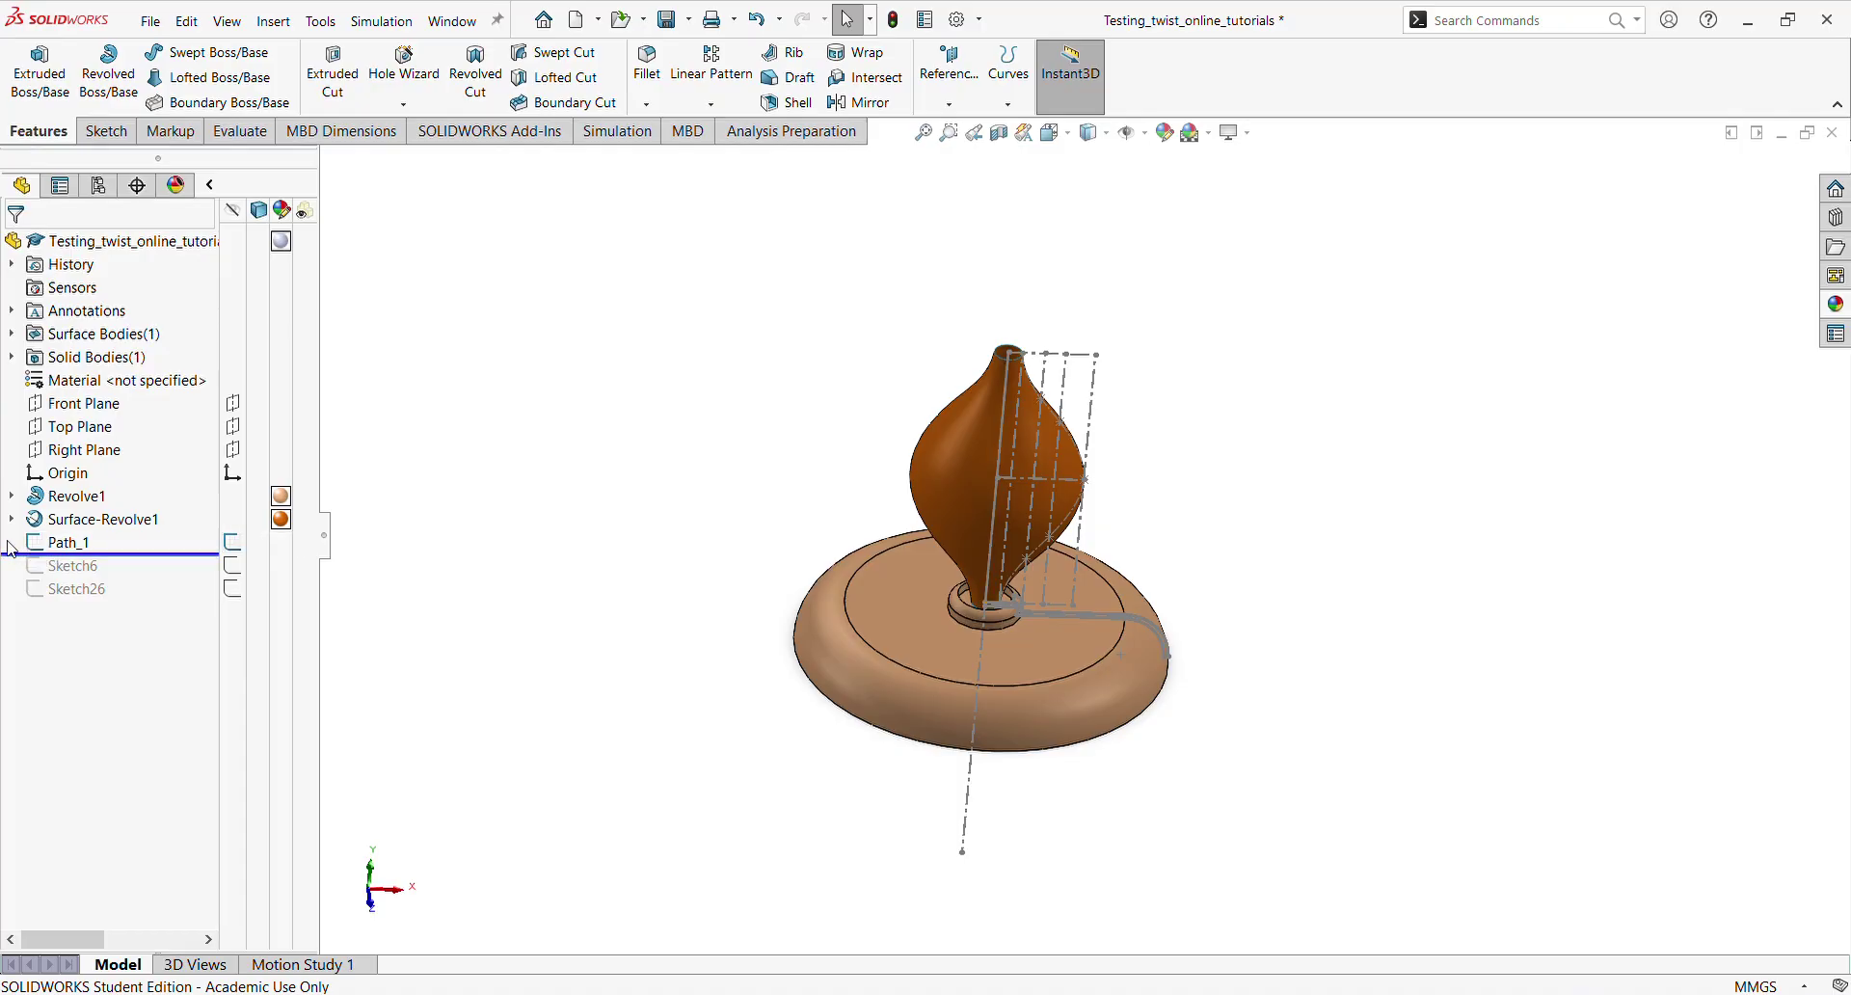
{"action": "left_click", "coordinate": [53, 547]}
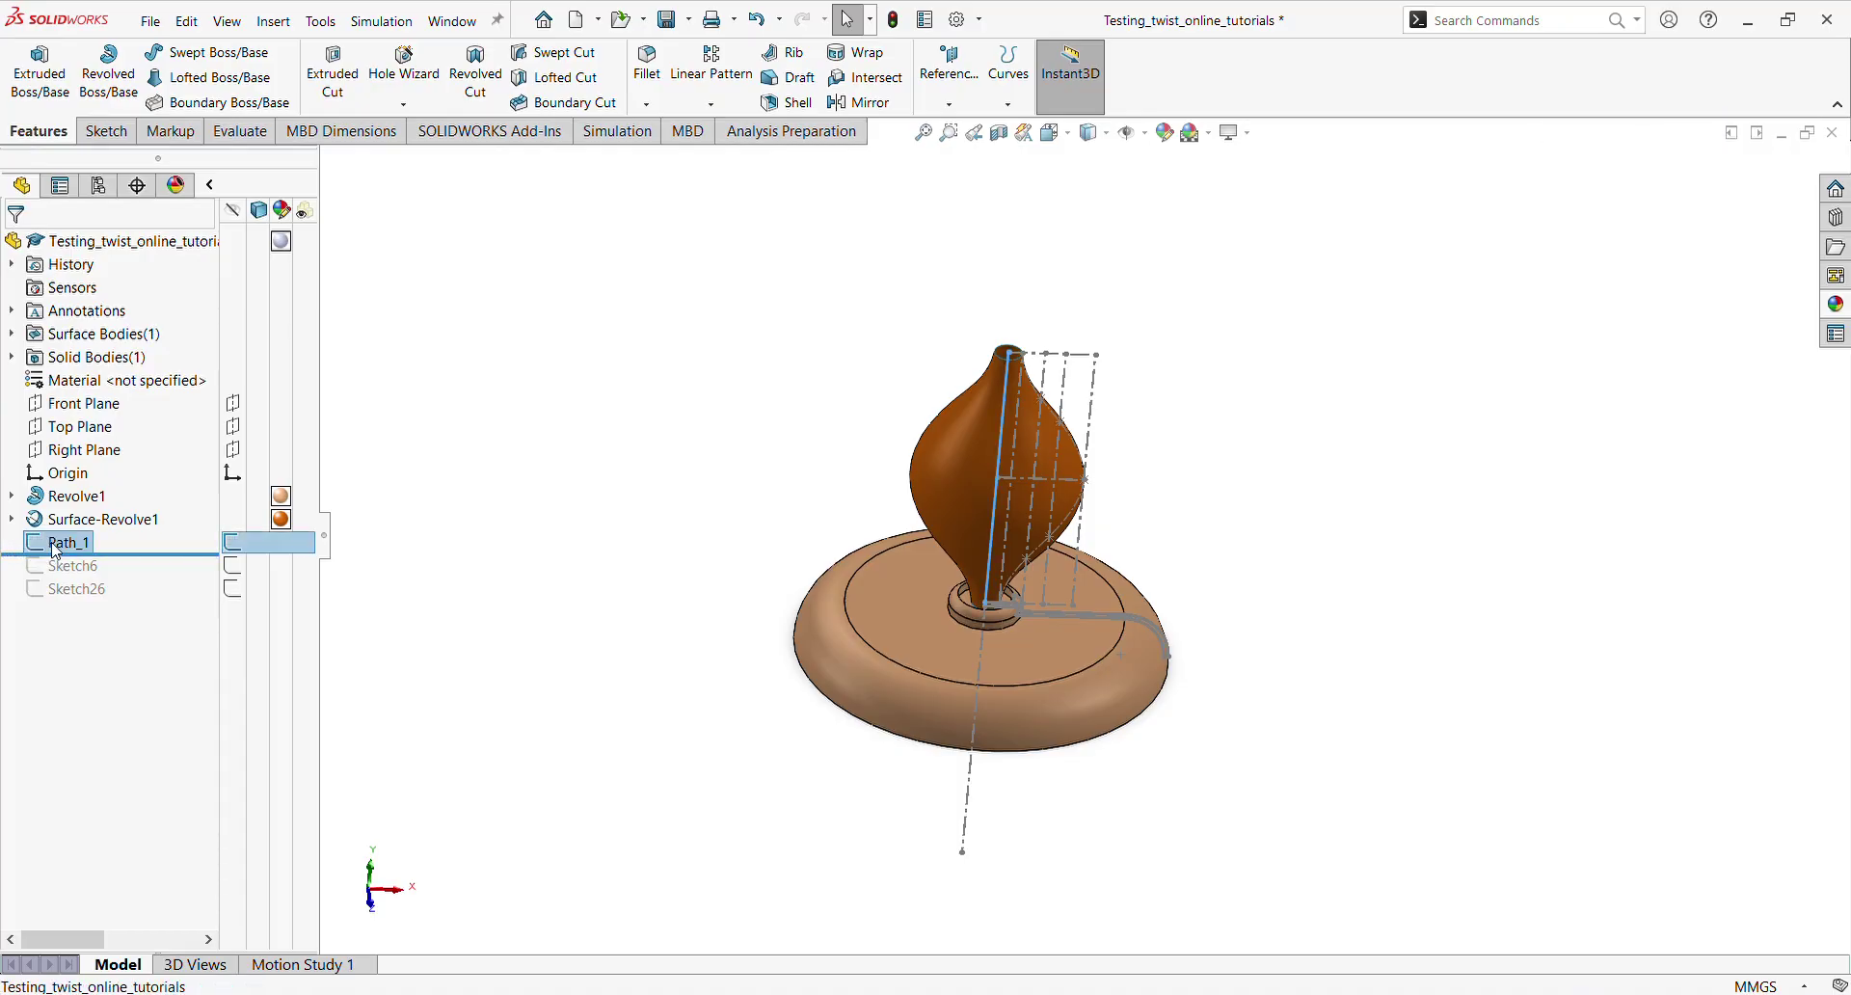
{"action": "left_click", "coordinate": [67, 492]}
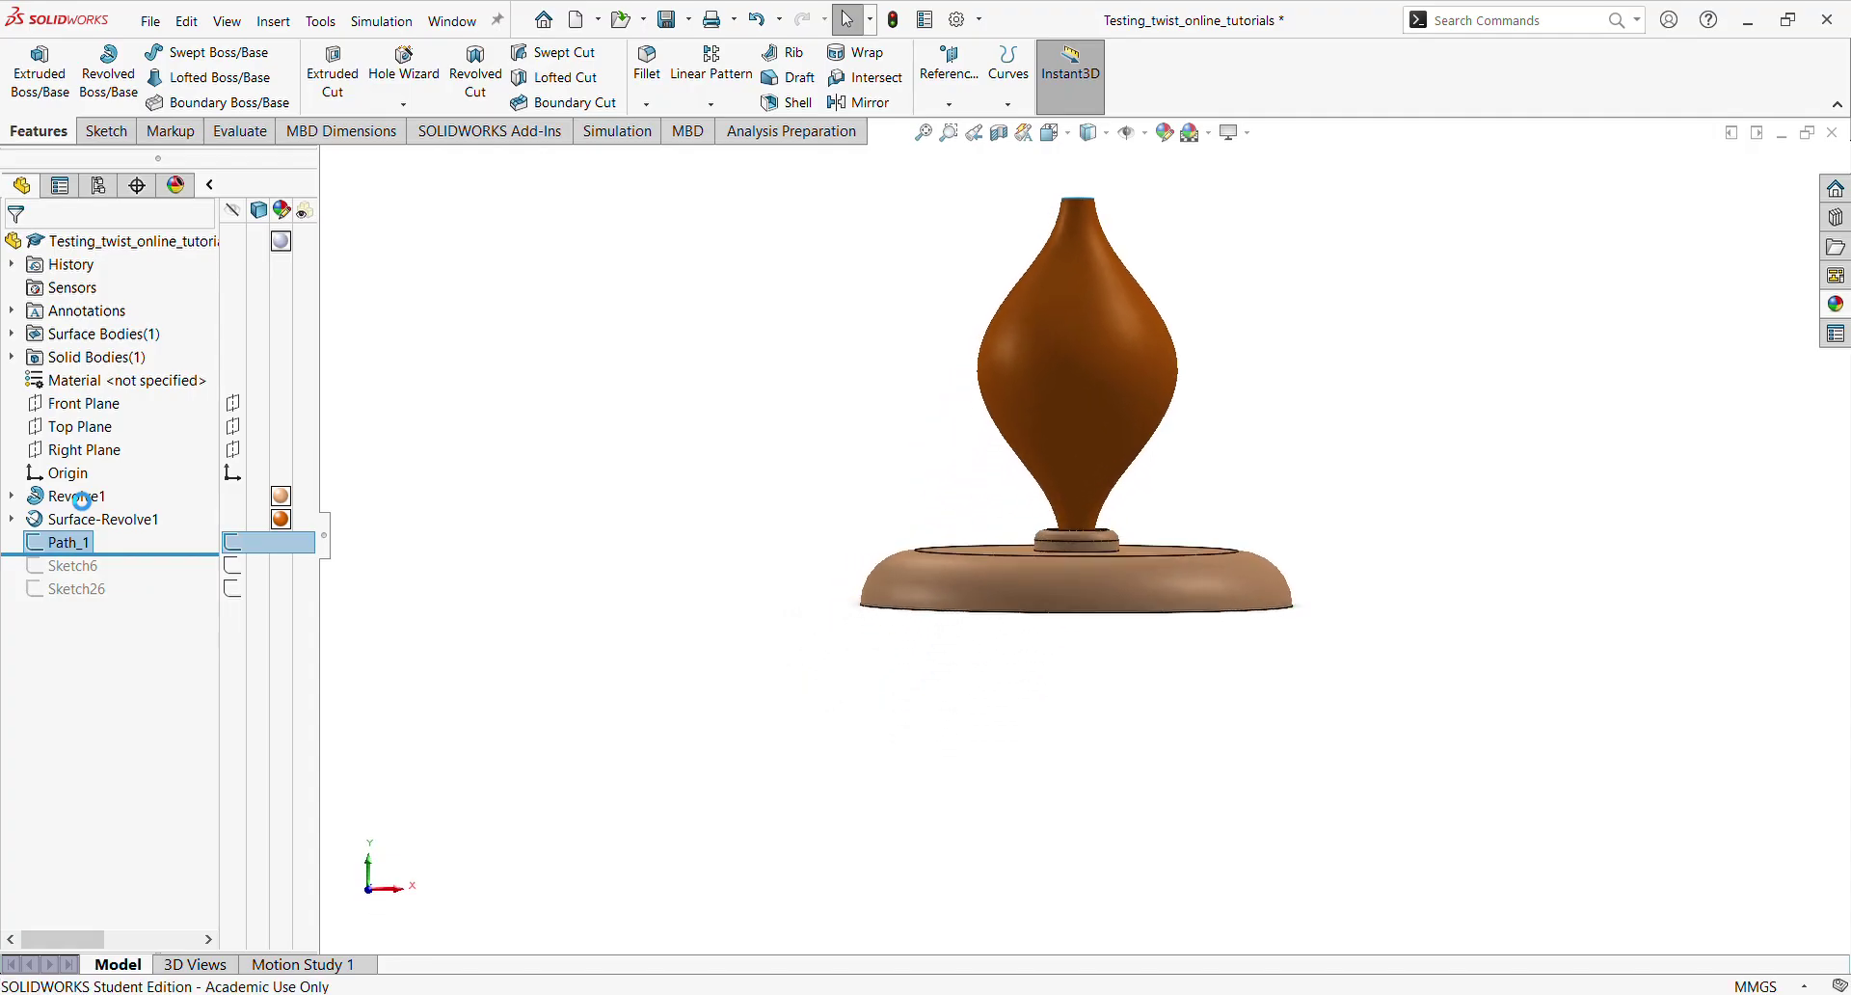
{"action": "scroll", "coordinate": [1174, 517], "scroll_direction": "up", "scroll_amount": 3}
{"action": "scroll", "coordinate": [1165, 506], "scroll_direction": "down", "scroll_amount": 4}
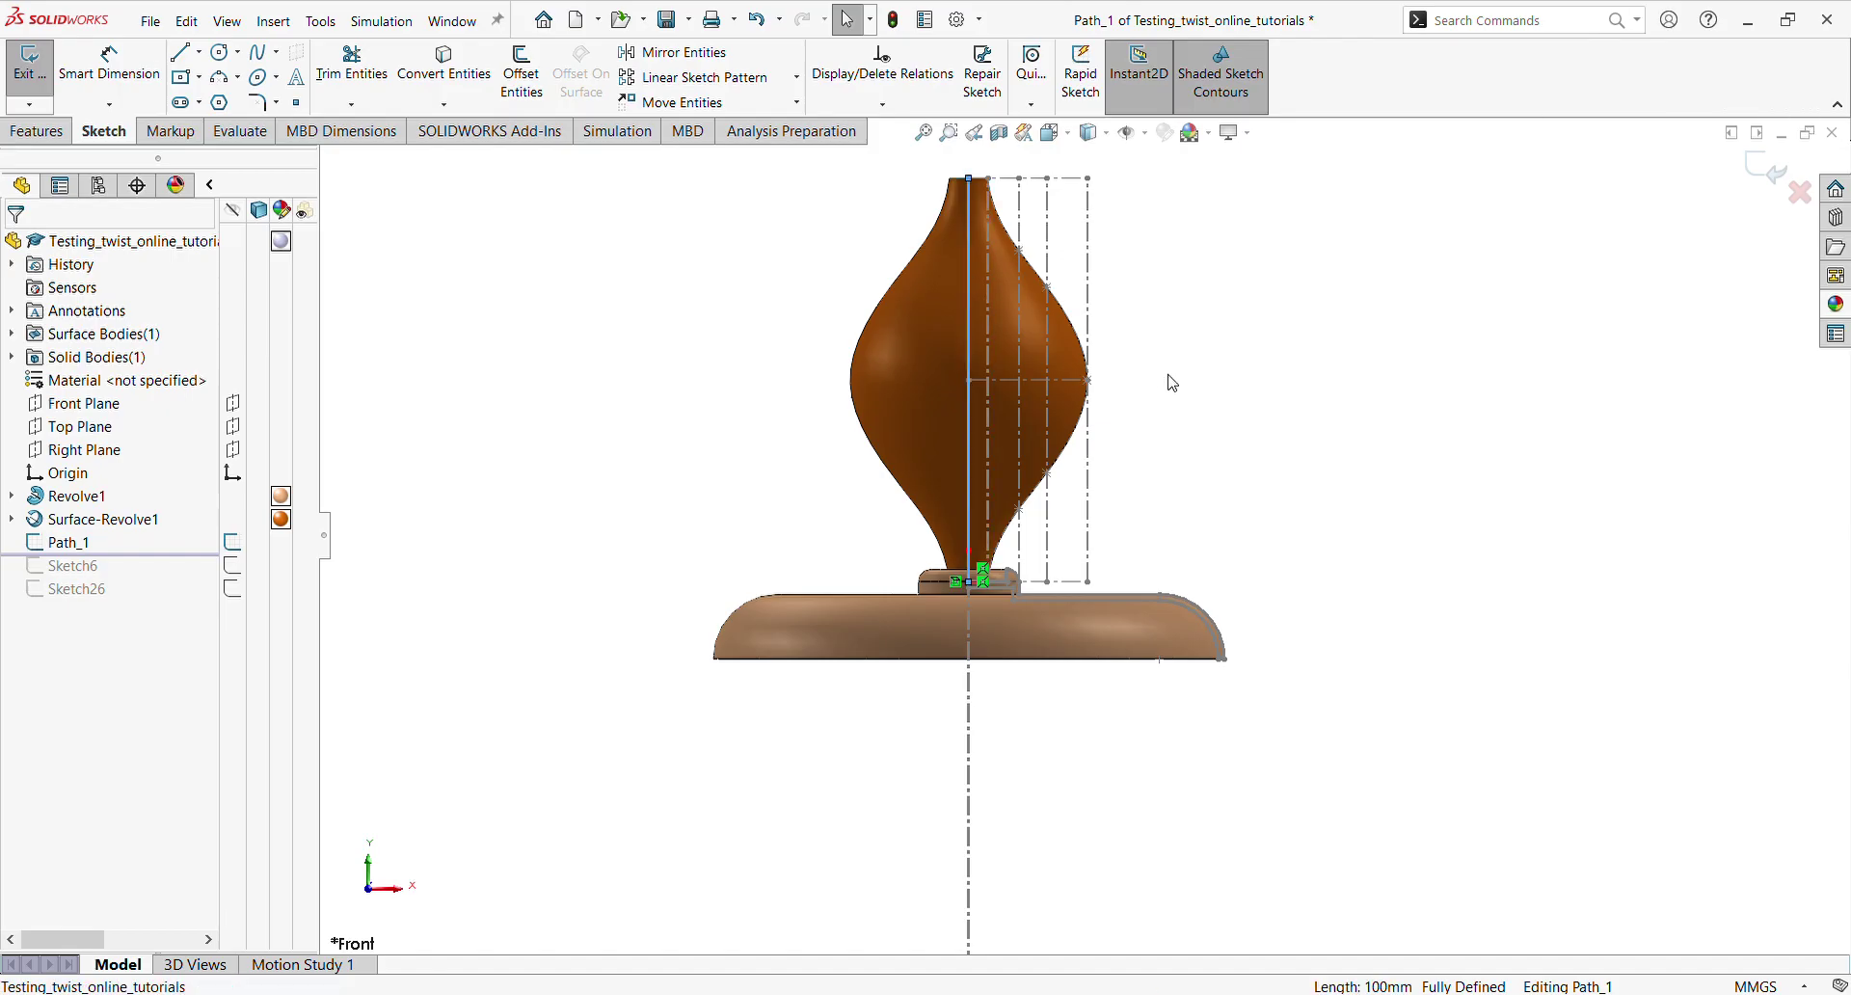
{"action": "left_click", "coordinate": [180, 51]}
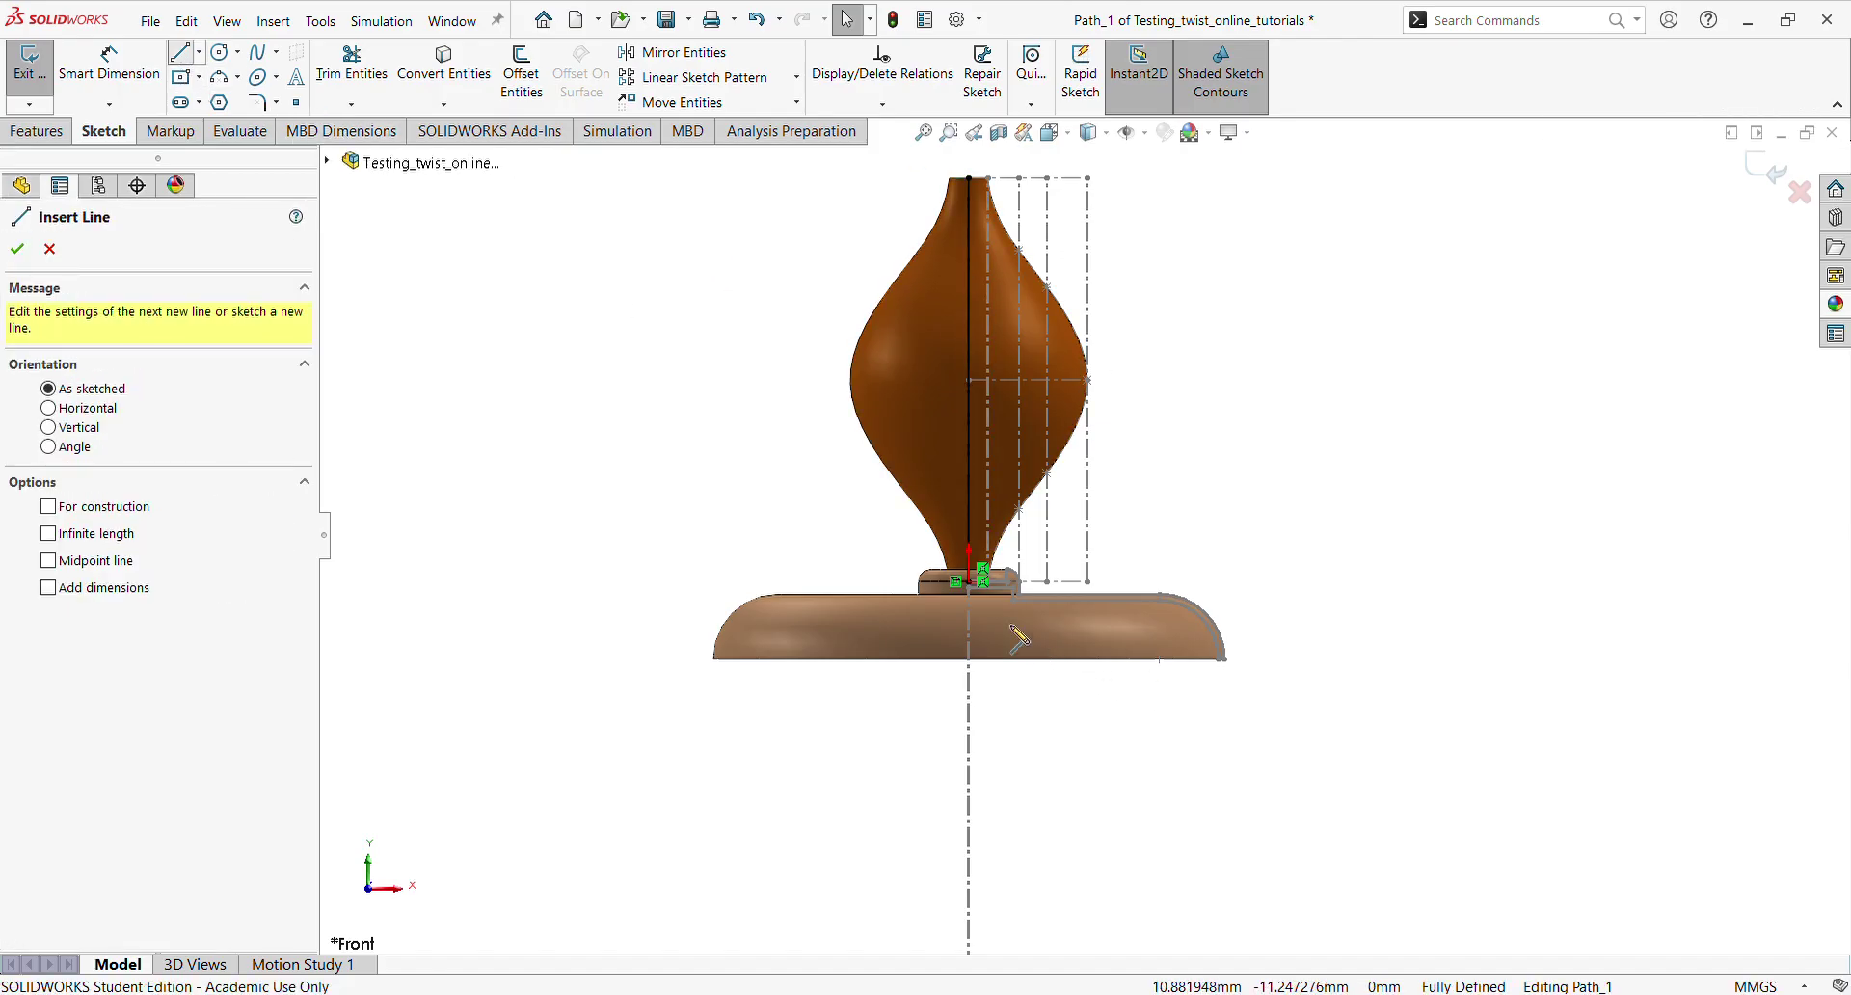
{"action": "left_click", "coordinate": [969, 582]}
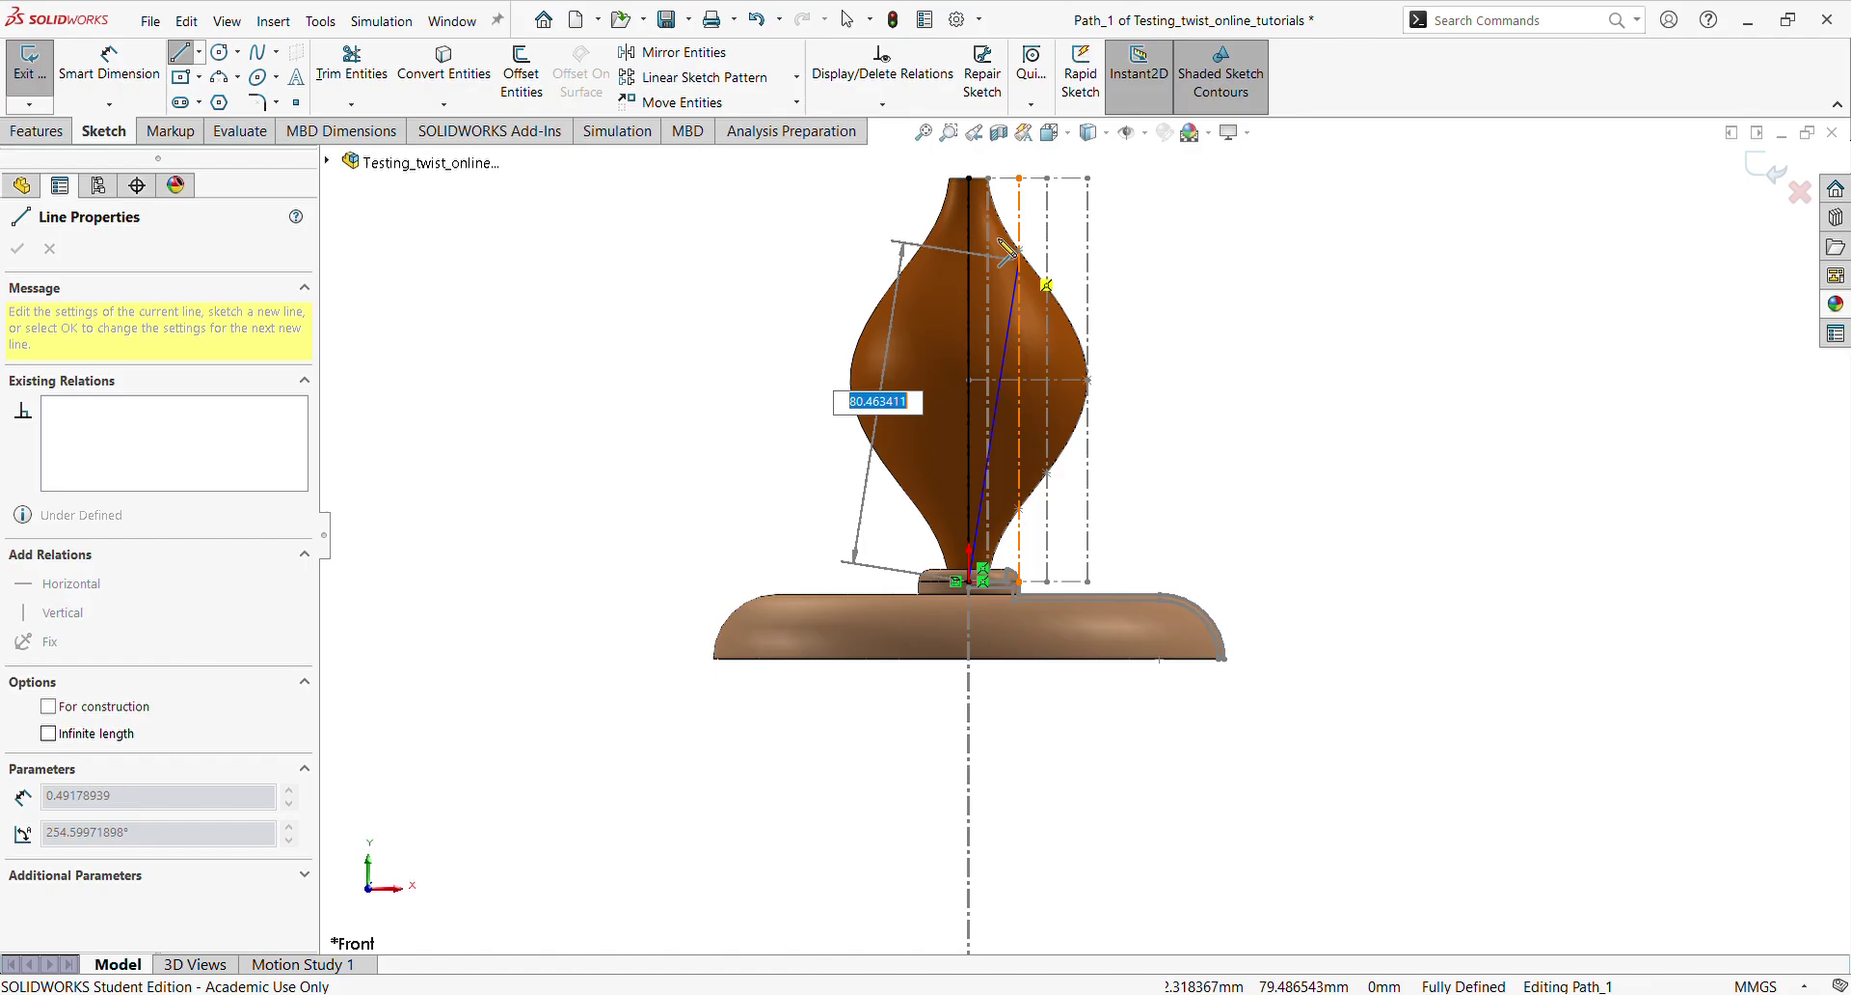
{"action": "left_click", "coordinate": [970, 180]}
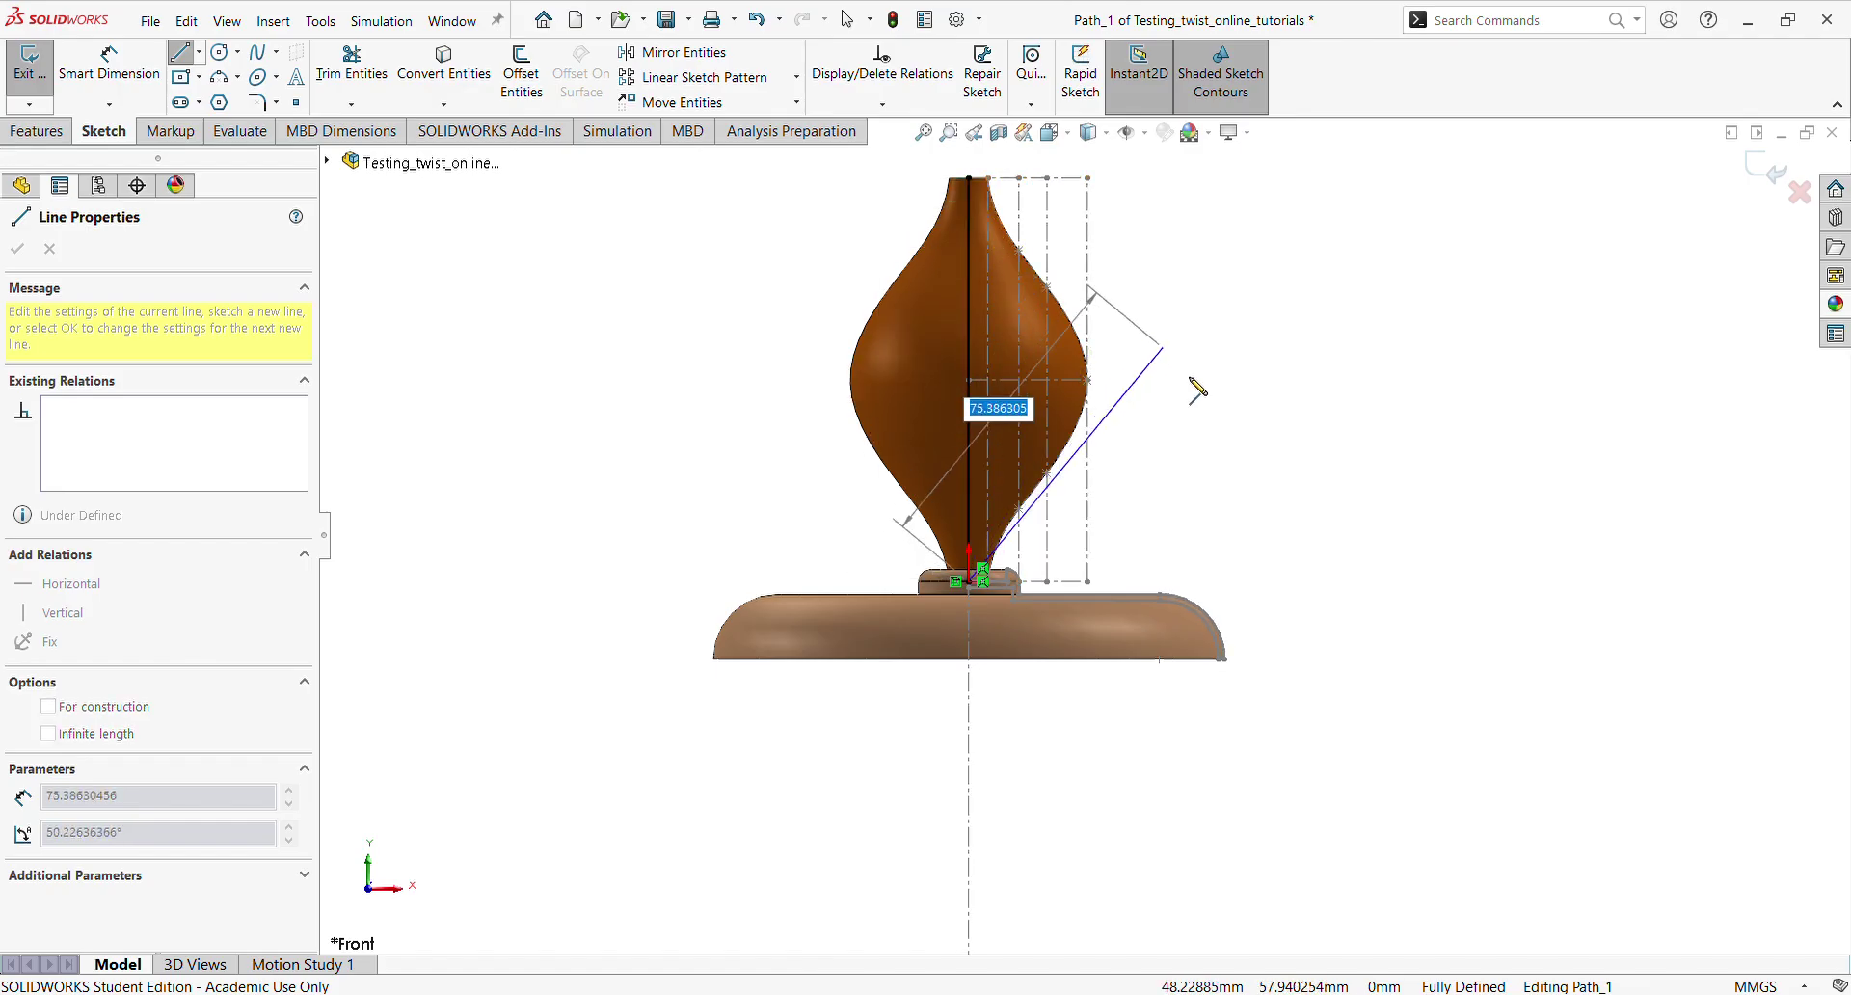
{"action": "key", "text": "Escape"}
{"action": "key", "text": "Escape"}
{"action": "scroll", "coordinate": [1061, 425], "scroll_direction": "up", "scroll_amount": 3}
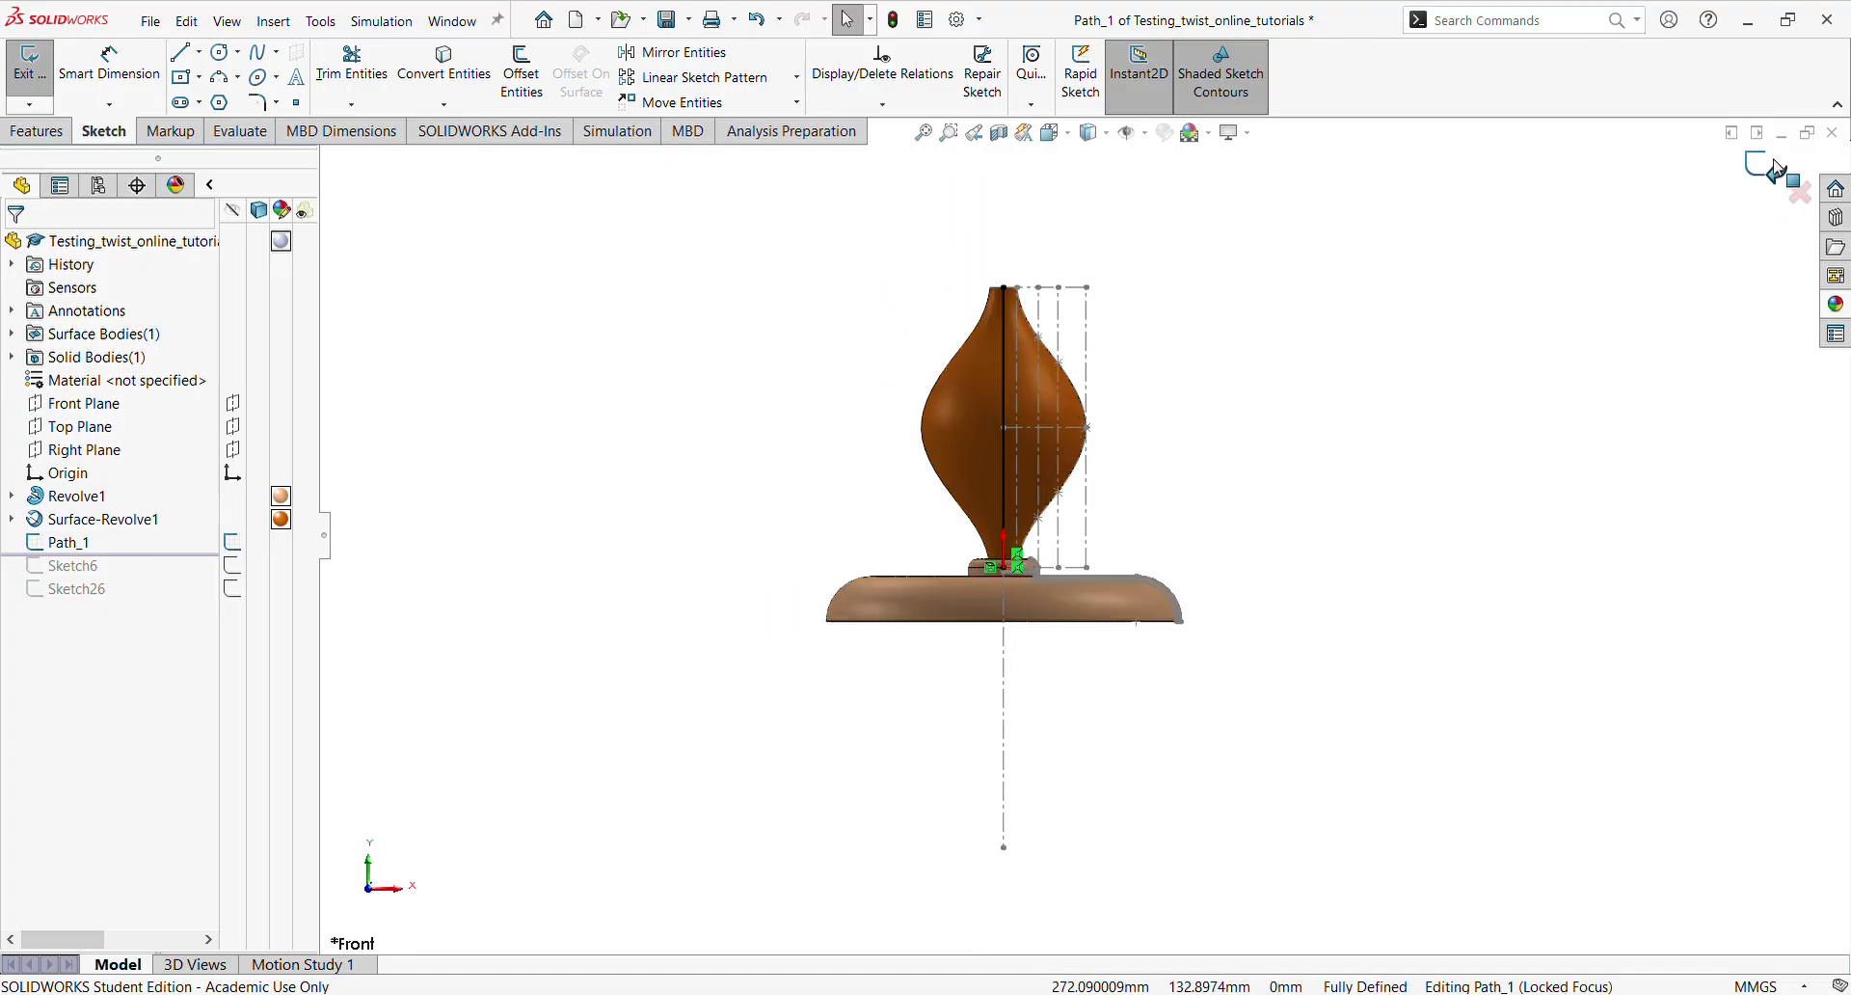
Exit the Path_1 sketch and roll the feature history forward to include Sketch6
{"action": "left_click", "coordinate": [1769, 171]}
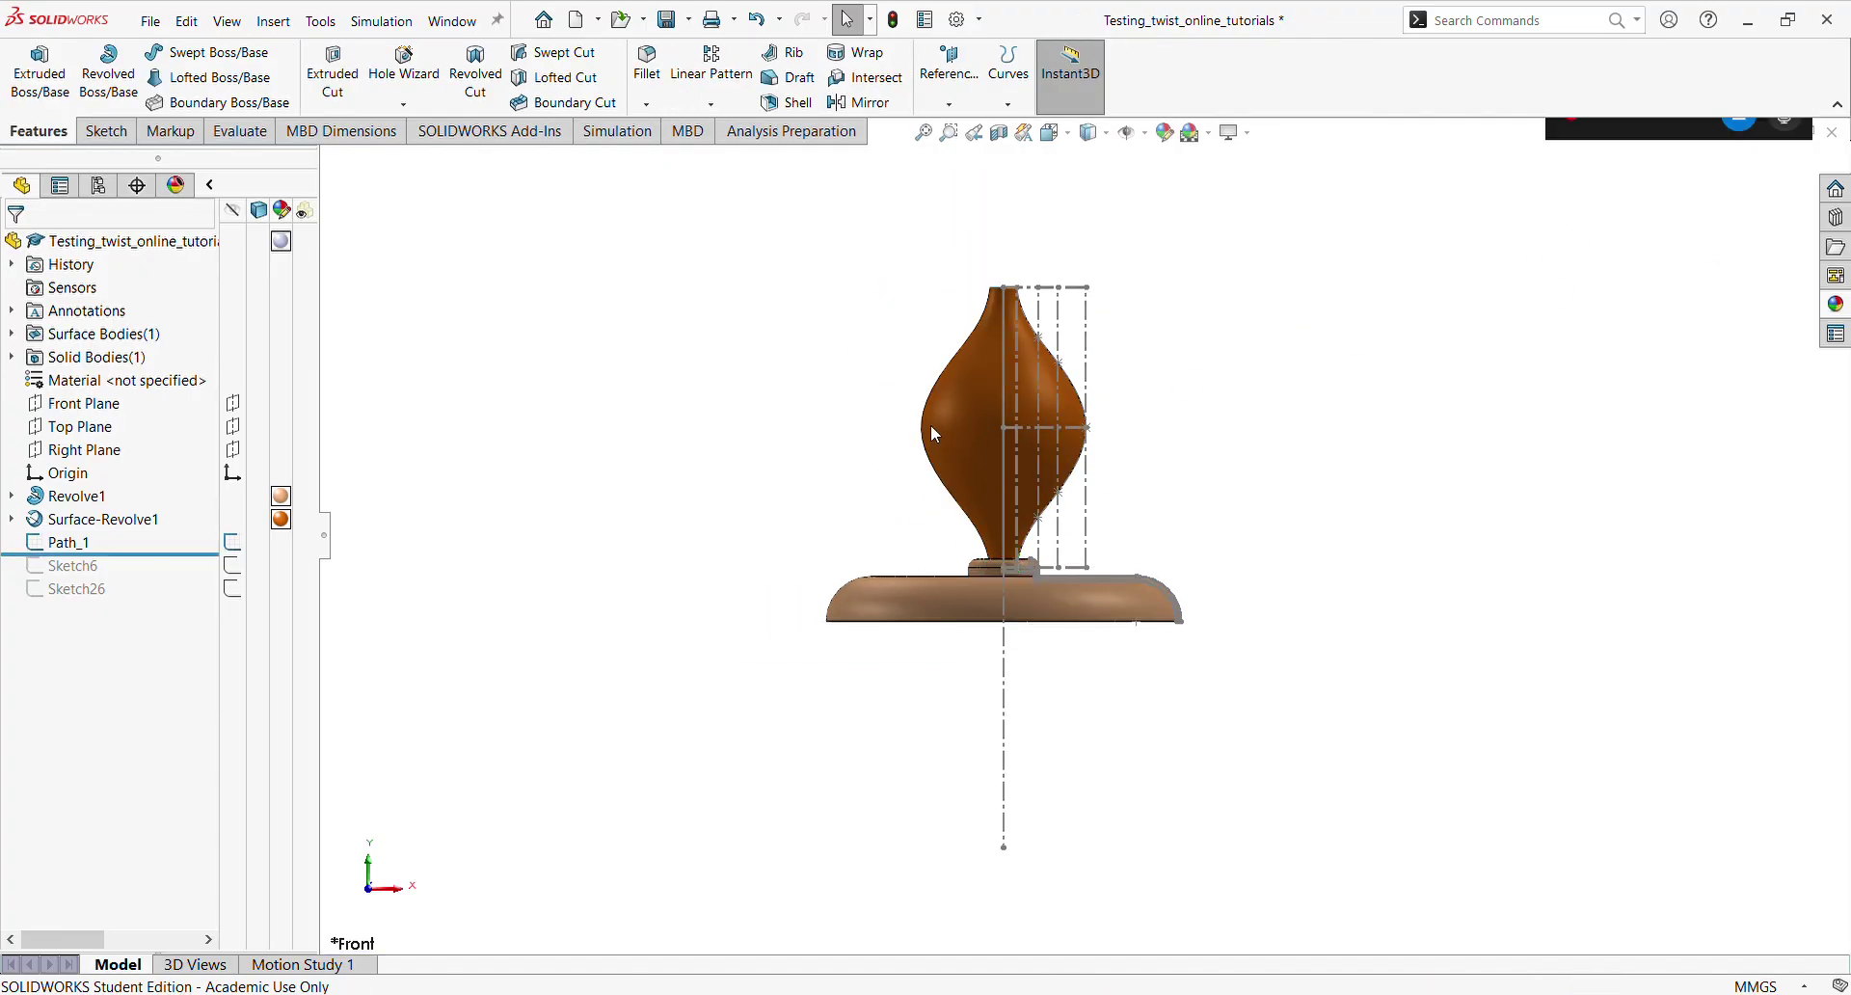
{"action": "middle_click_drag", "start_coordinate": [1089, 477], "coordinate": [1064, 542]}
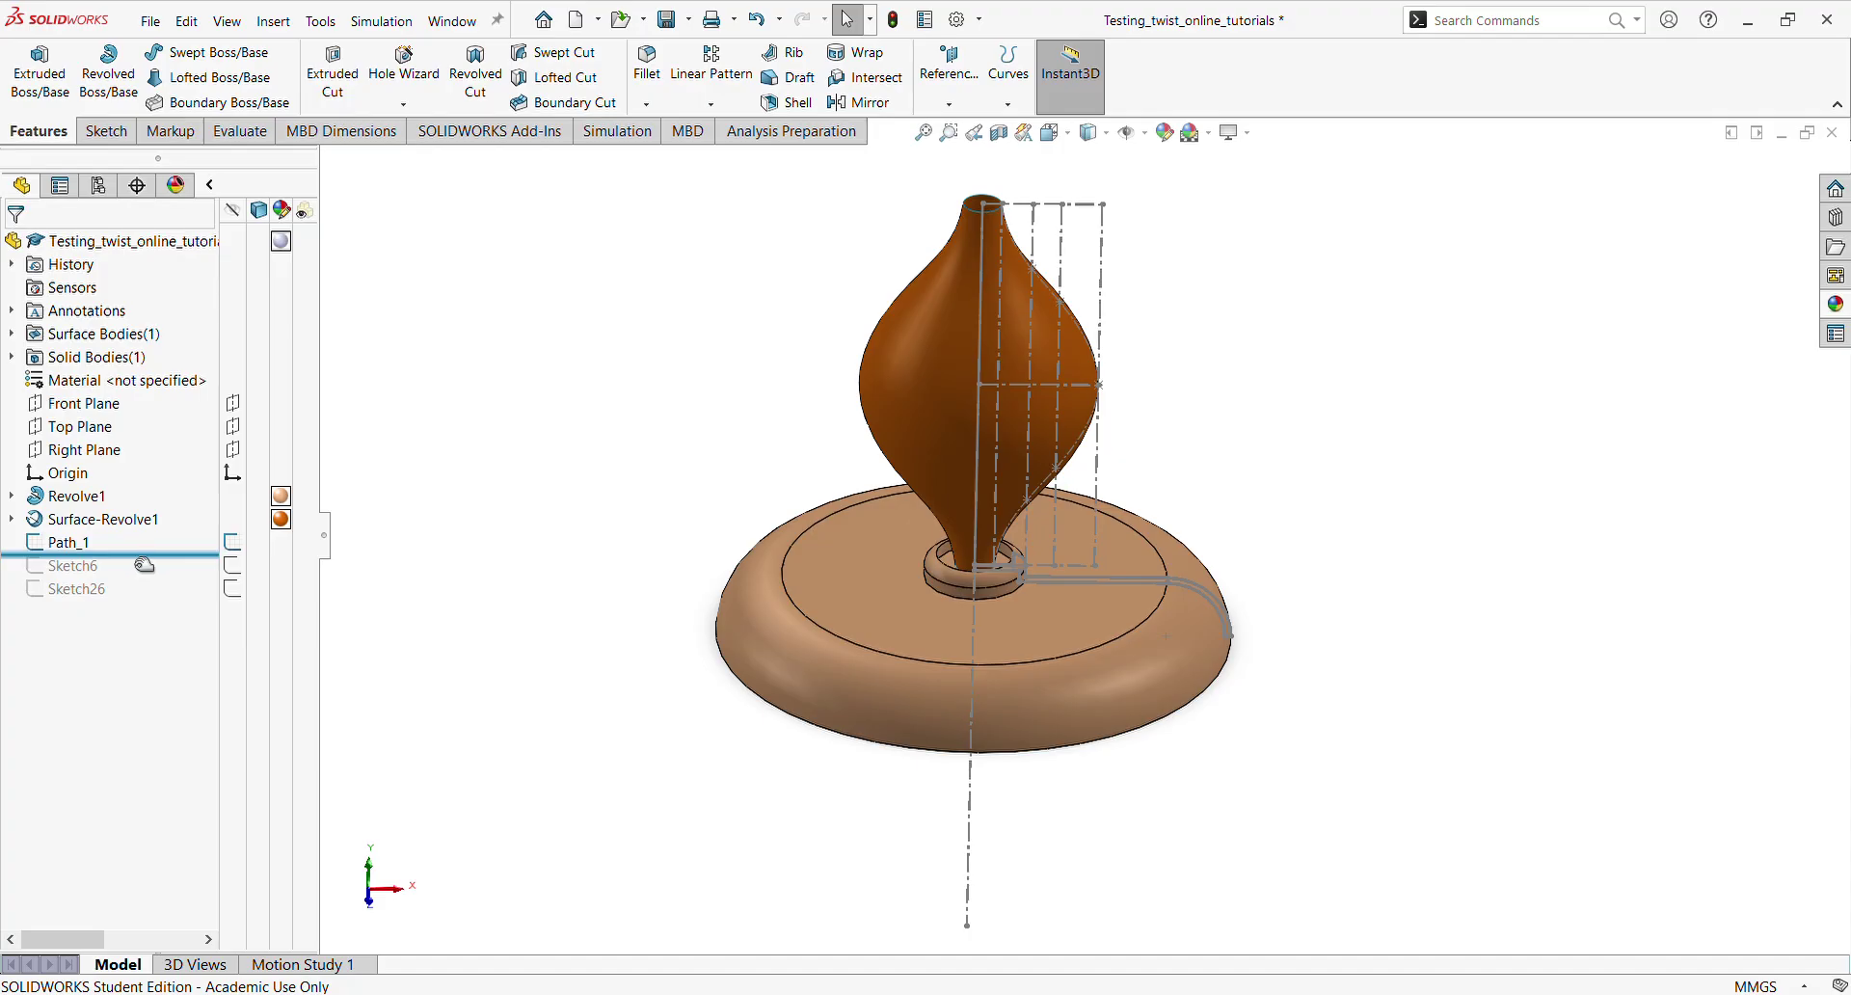
{"action": "left_click_drag", "start_coordinate": [137, 555], "coordinate": [144, 578]}
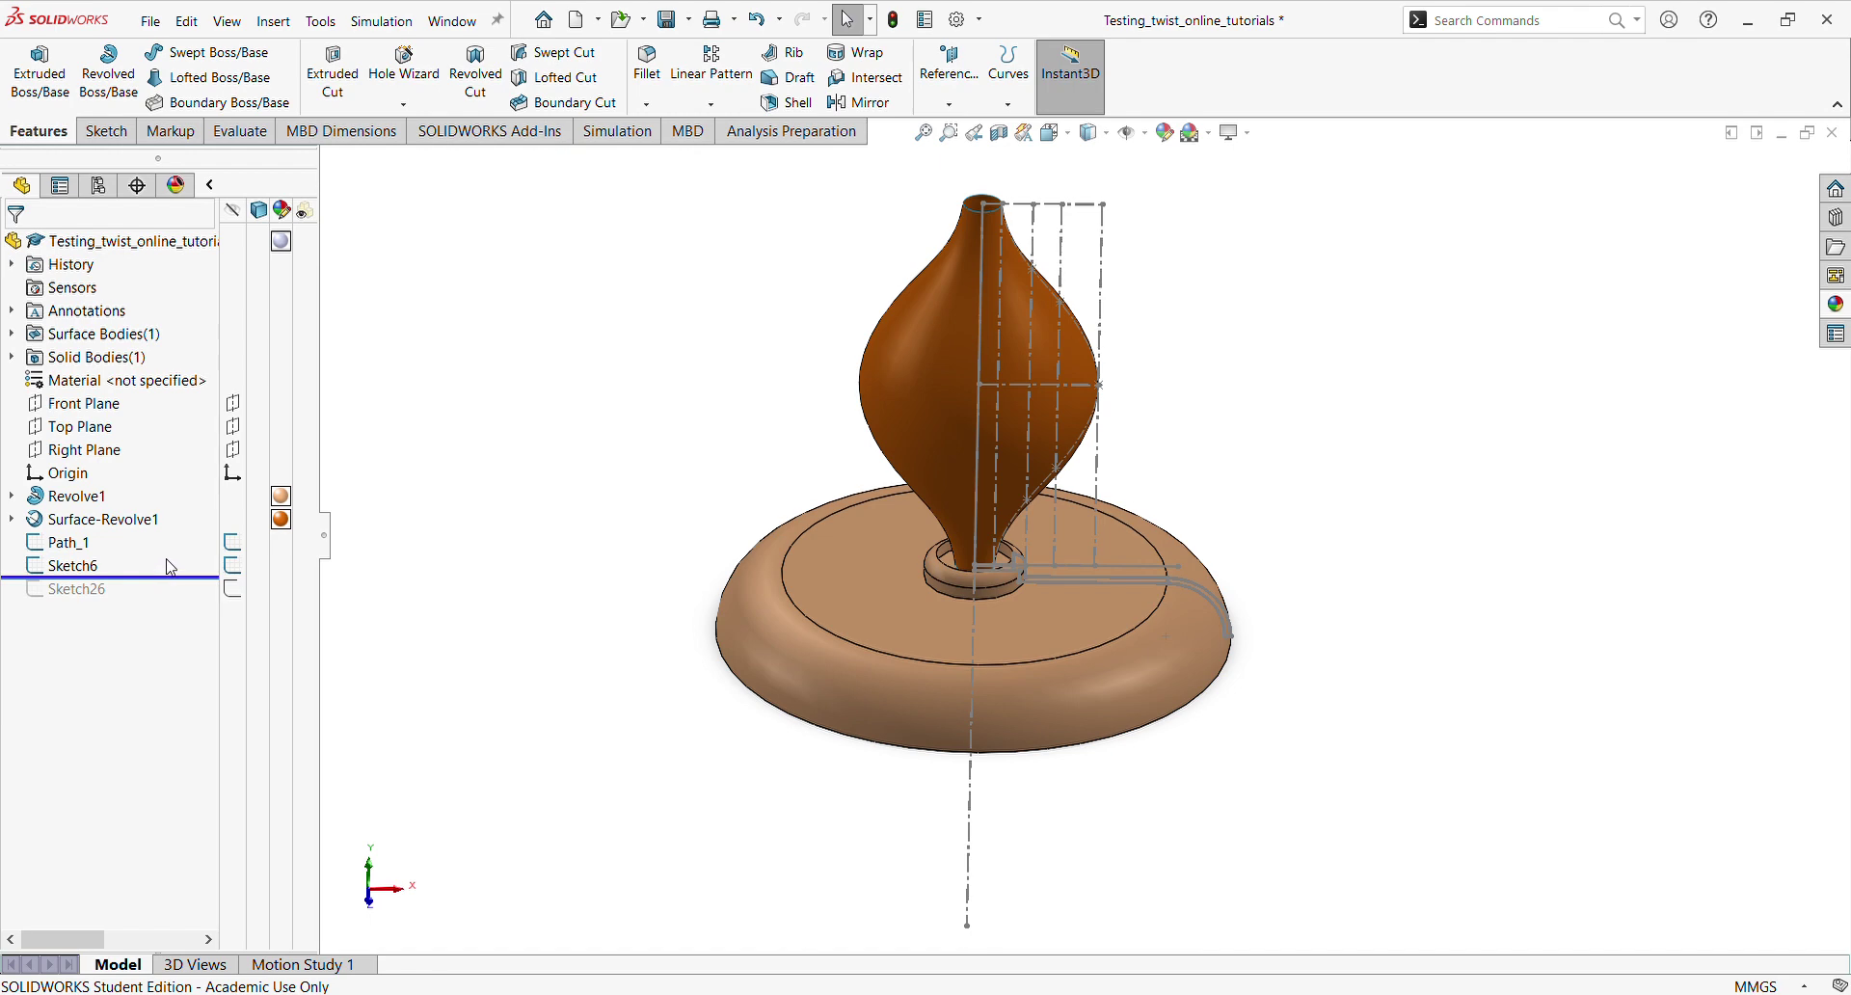
Open Sketch6 and examine from several angles how its horizontal line lies relative to the Top Plane and the vertical path
{"action": "left_click", "coordinate": [90, 565]}
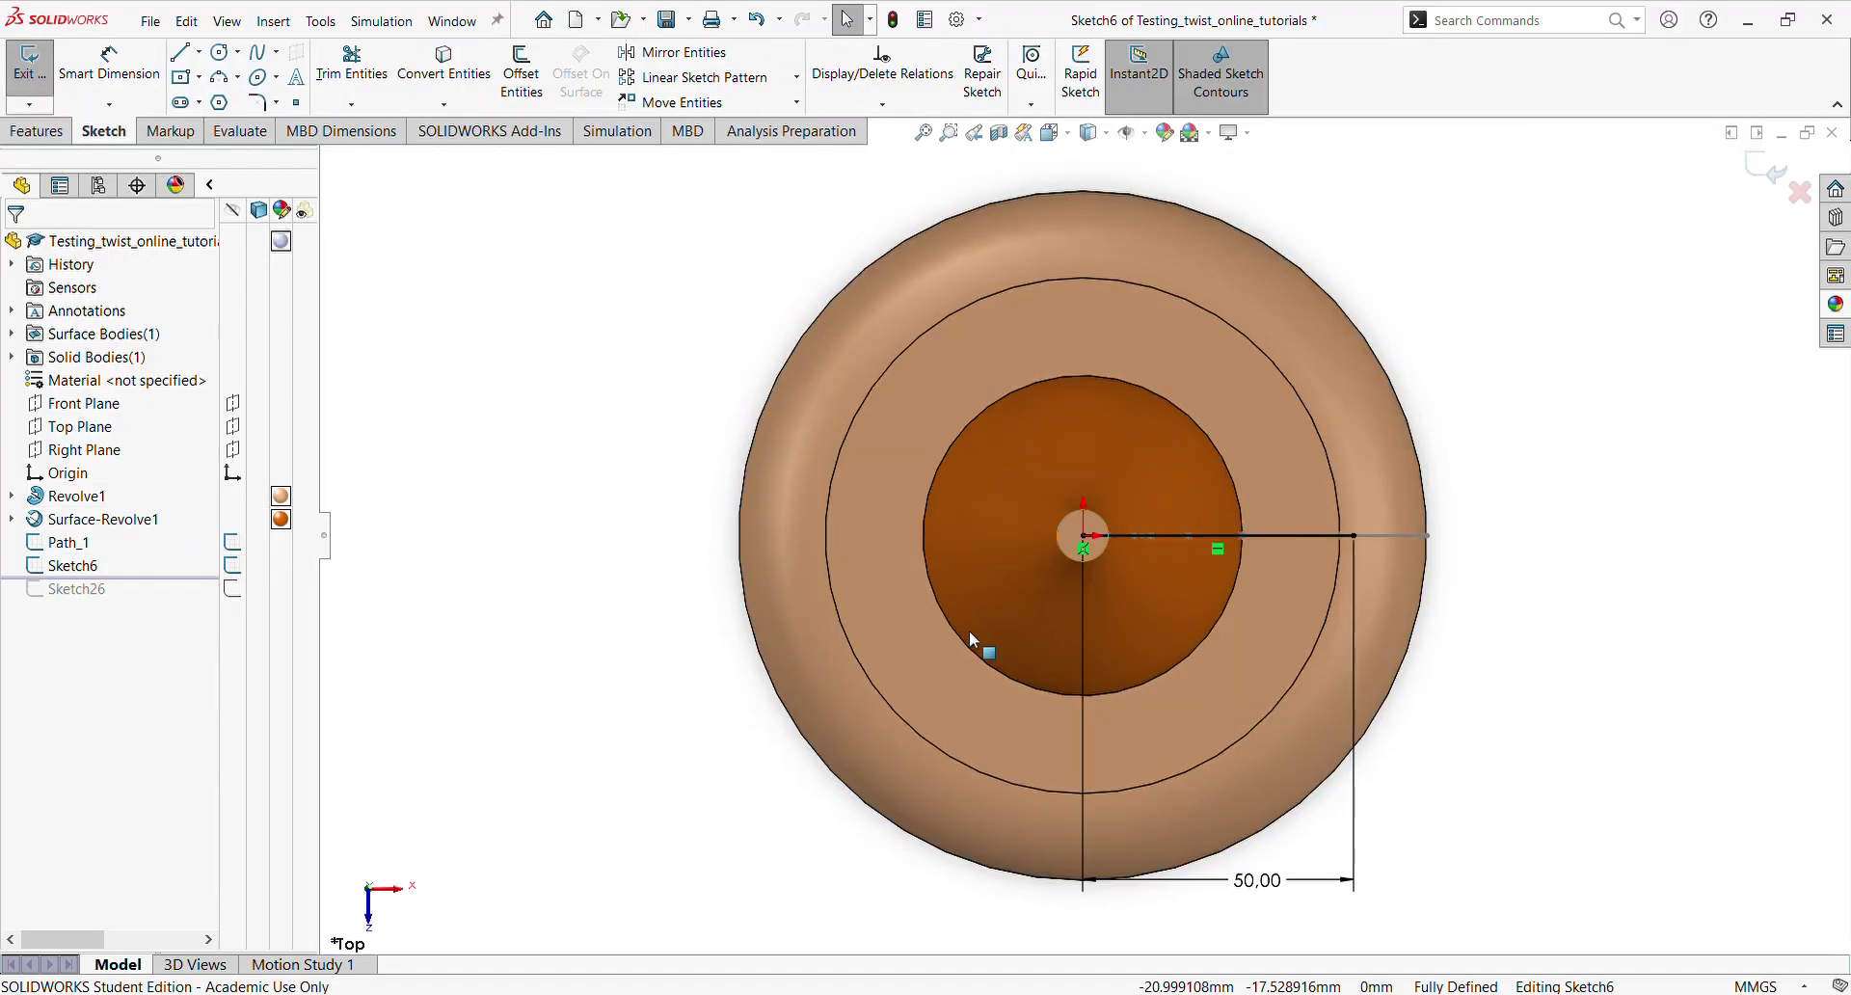
{"action": "middle_click_drag", "start_coordinate": [969, 628], "coordinate": [979, 337]}
{"action": "scroll", "coordinate": [1143, 488], "scroll_direction": "down", "scroll_amount": 3}
{"action": "middle_click_drag", "start_coordinate": [1146, 505], "coordinate": [1135, 468]}
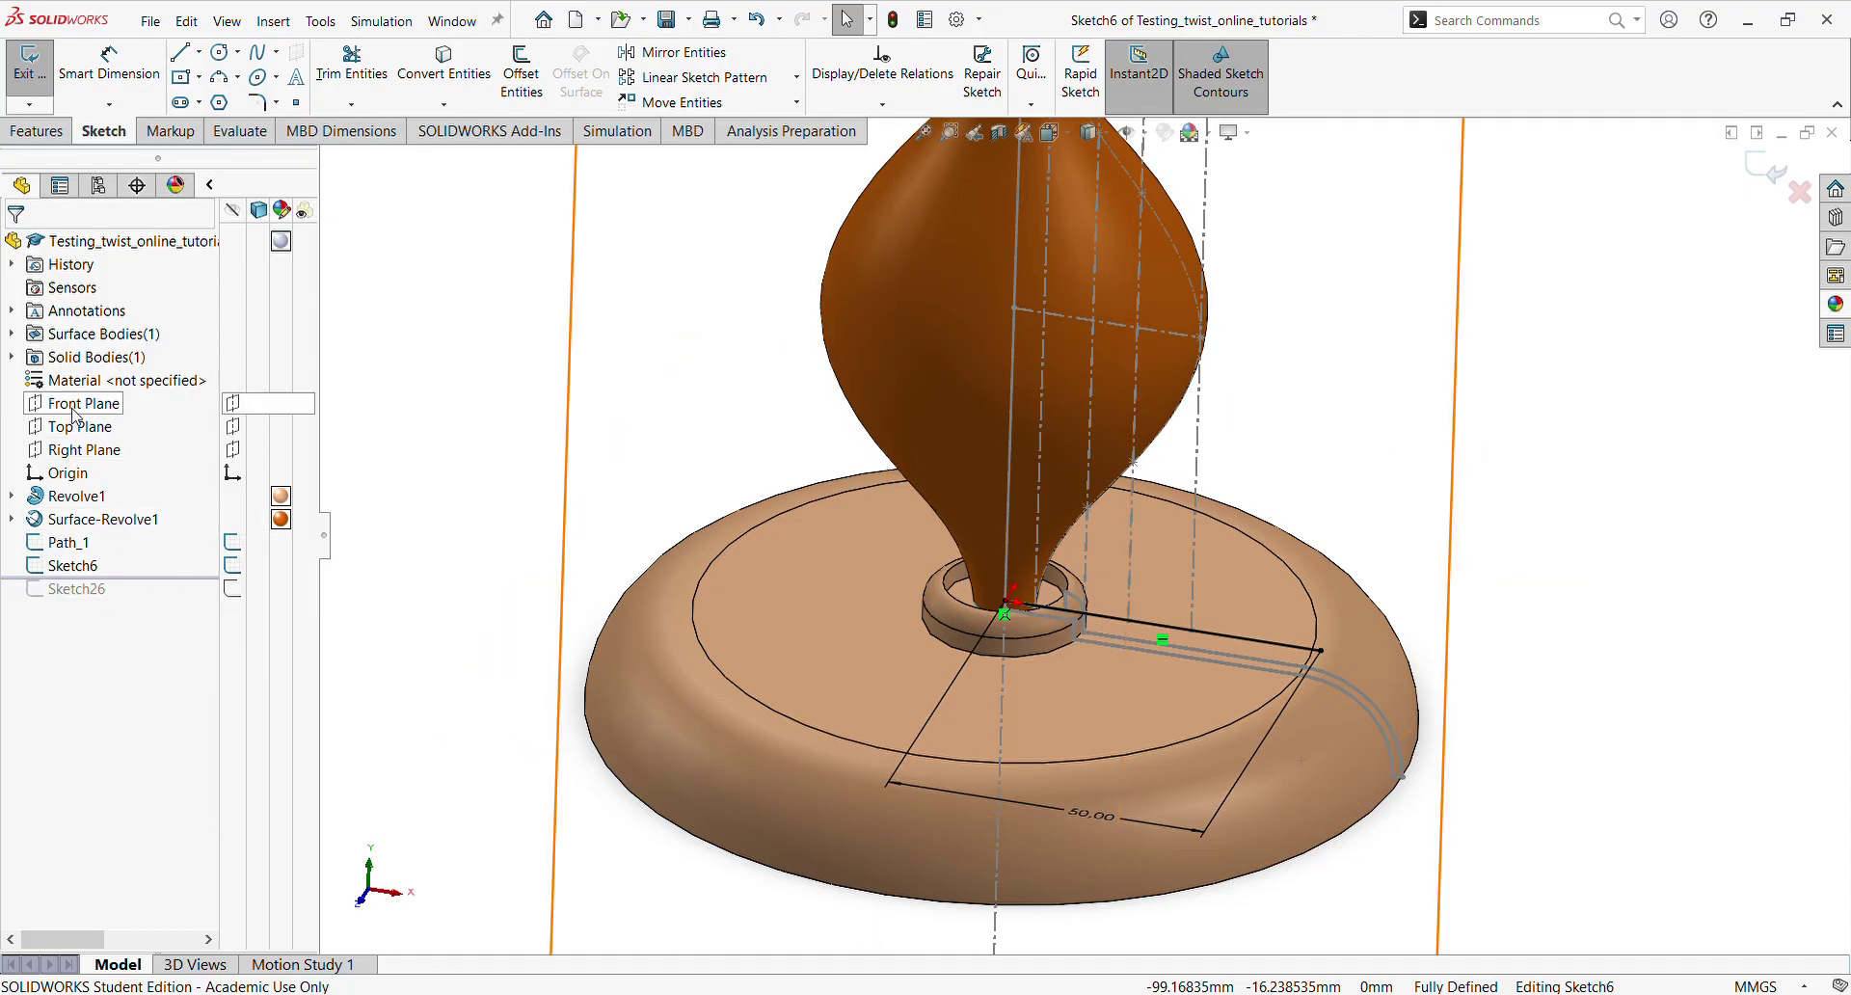
{"action": "scroll", "coordinate": [839, 663], "scroll_direction": "up", "scroll_amount": 4}
{"action": "scroll", "coordinate": [835, 640], "scroll_direction": "down", "scroll_amount": 2}
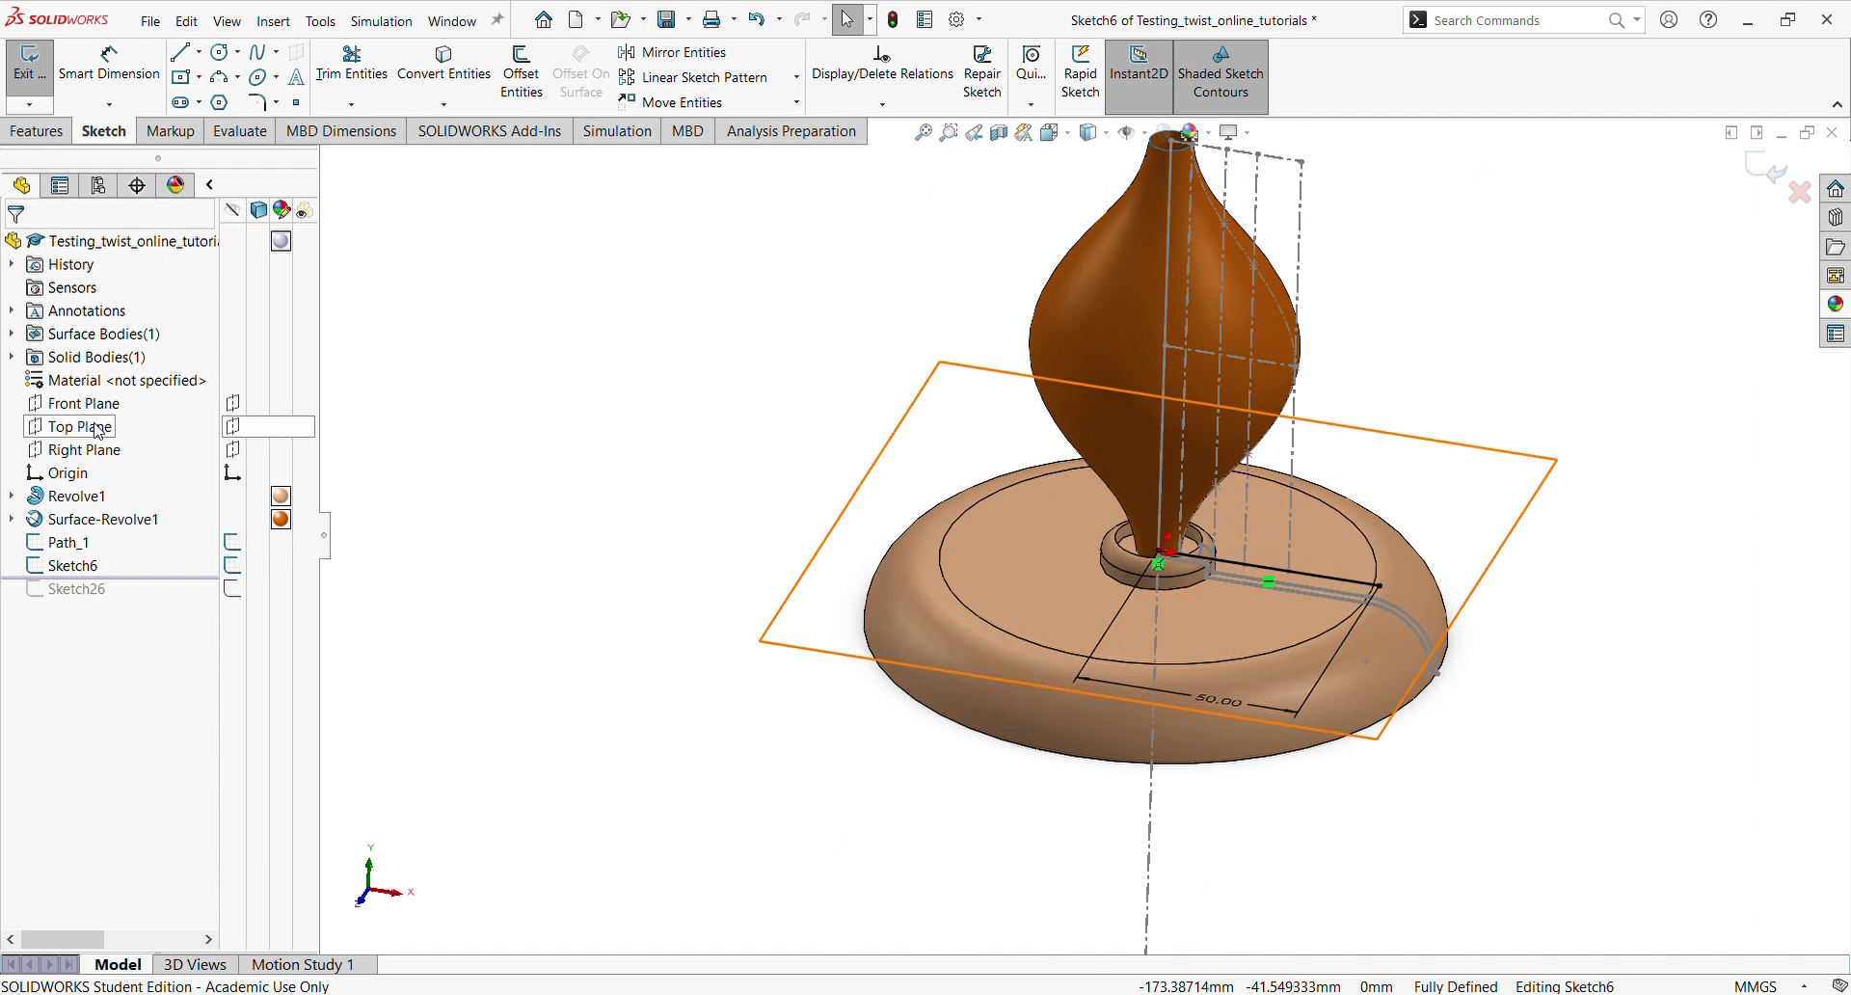
{"action": "left_click", "coordinate": [82, 566]}
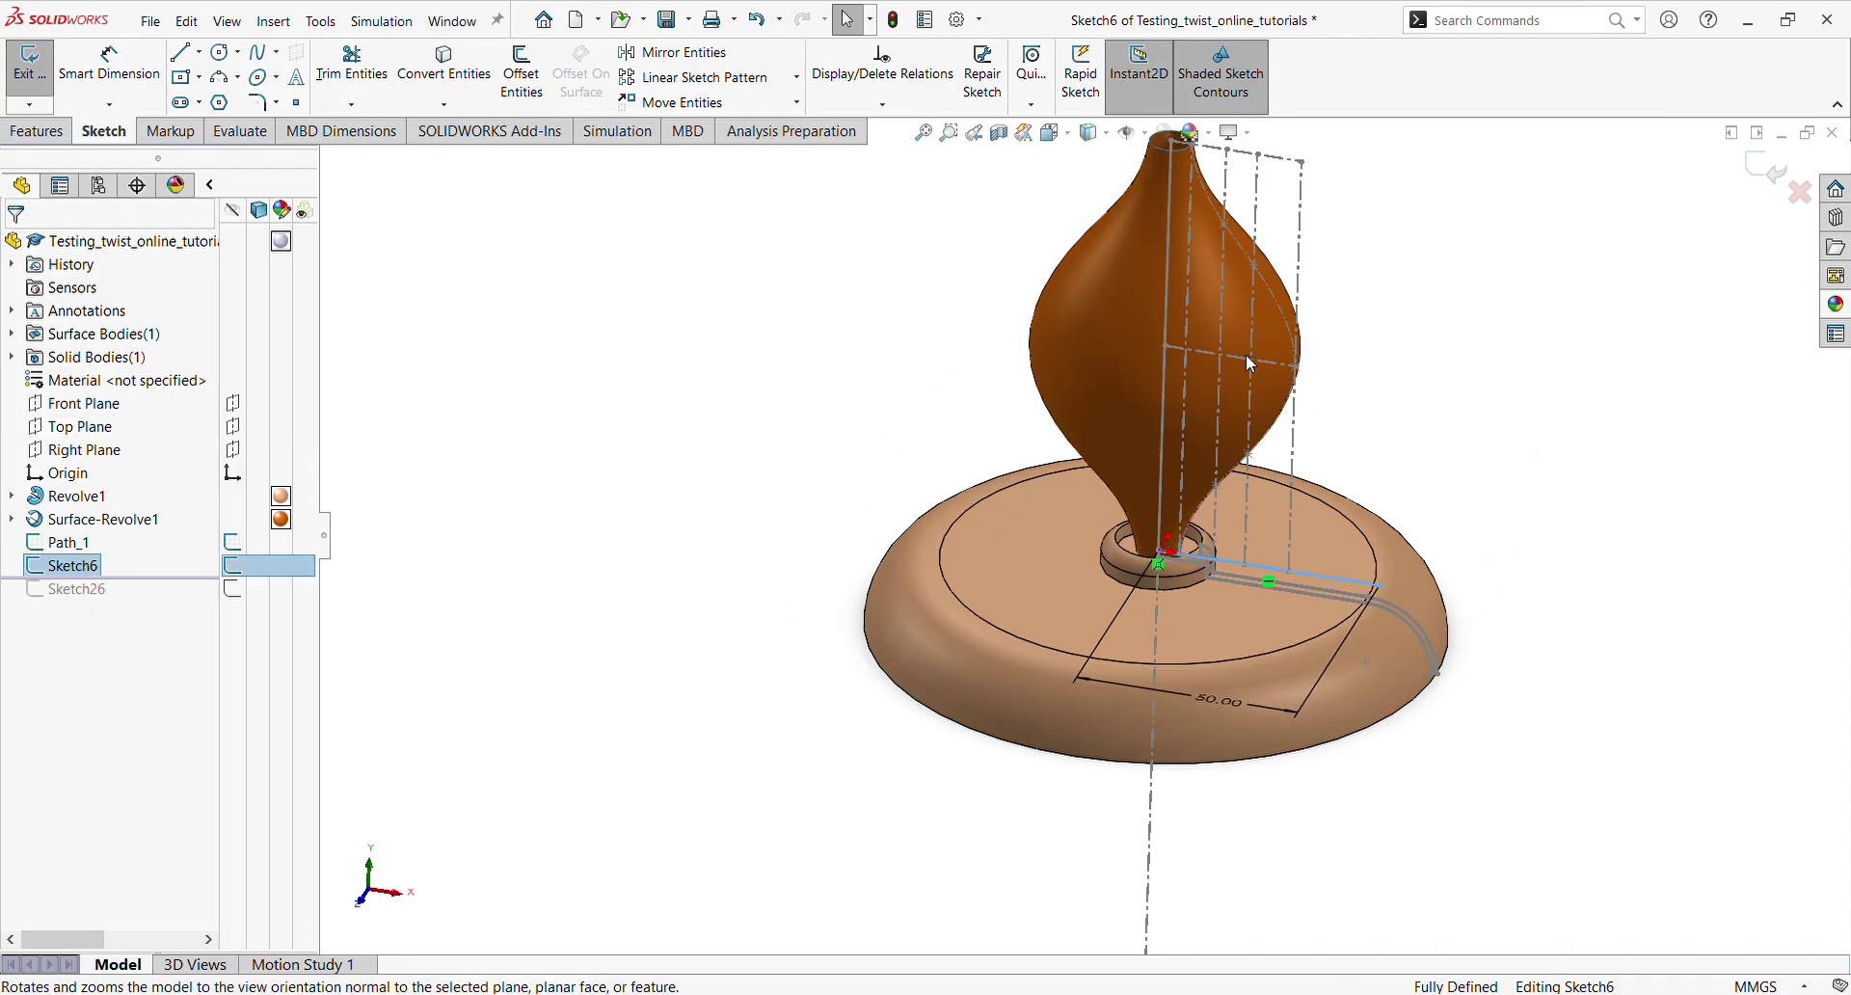
{"action": "left_click", "coordinate": [1386, 355]}
{"action": "scroll", "coordinate": [1246, 518], "scroll_direction": "up", "scroll_amount": 2}
{"action": "scroll", "coordinate": [1246, 518], "scroll_direction": "down", "scroll_amount": 1}
{"action": "mouse_move", "coordinate": [1245, 519]}
{"action": "middle_mouse_down"}
{"action": "mouse_move", "coordinate": [1252, 553]}
{"action": "mouse_move", "coordinate": [1214, 540]}
{"action": "mouse_move", "coordinate": [1257, 613]}
{"action": "mouse_move", "coordinate": [1200, 586]}
{"action": "middle_mouse_up"}
{"action": "scroll", "coordinate": [1213, 536], "scroll_direction": "down", "scroll_amount": 2}
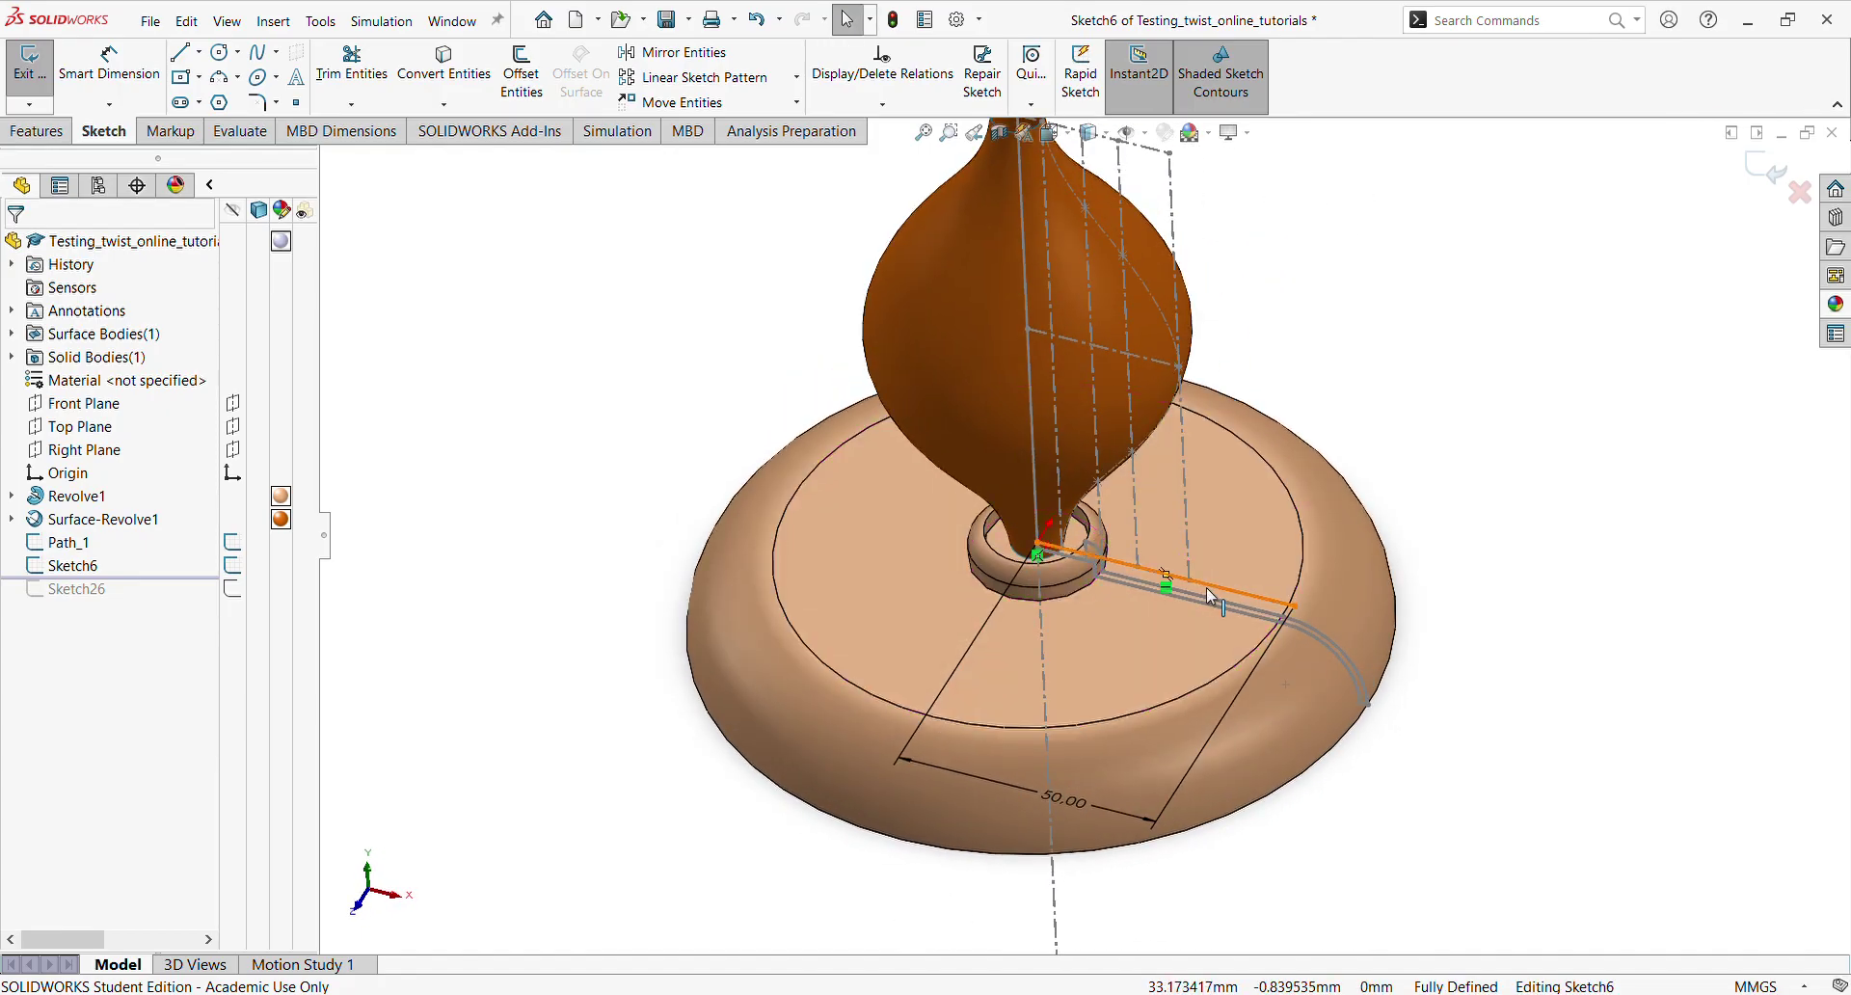
{"action": "middle_click_drag", "start_coordinate": [1206, 587], "coordinate": [1206, 663]}
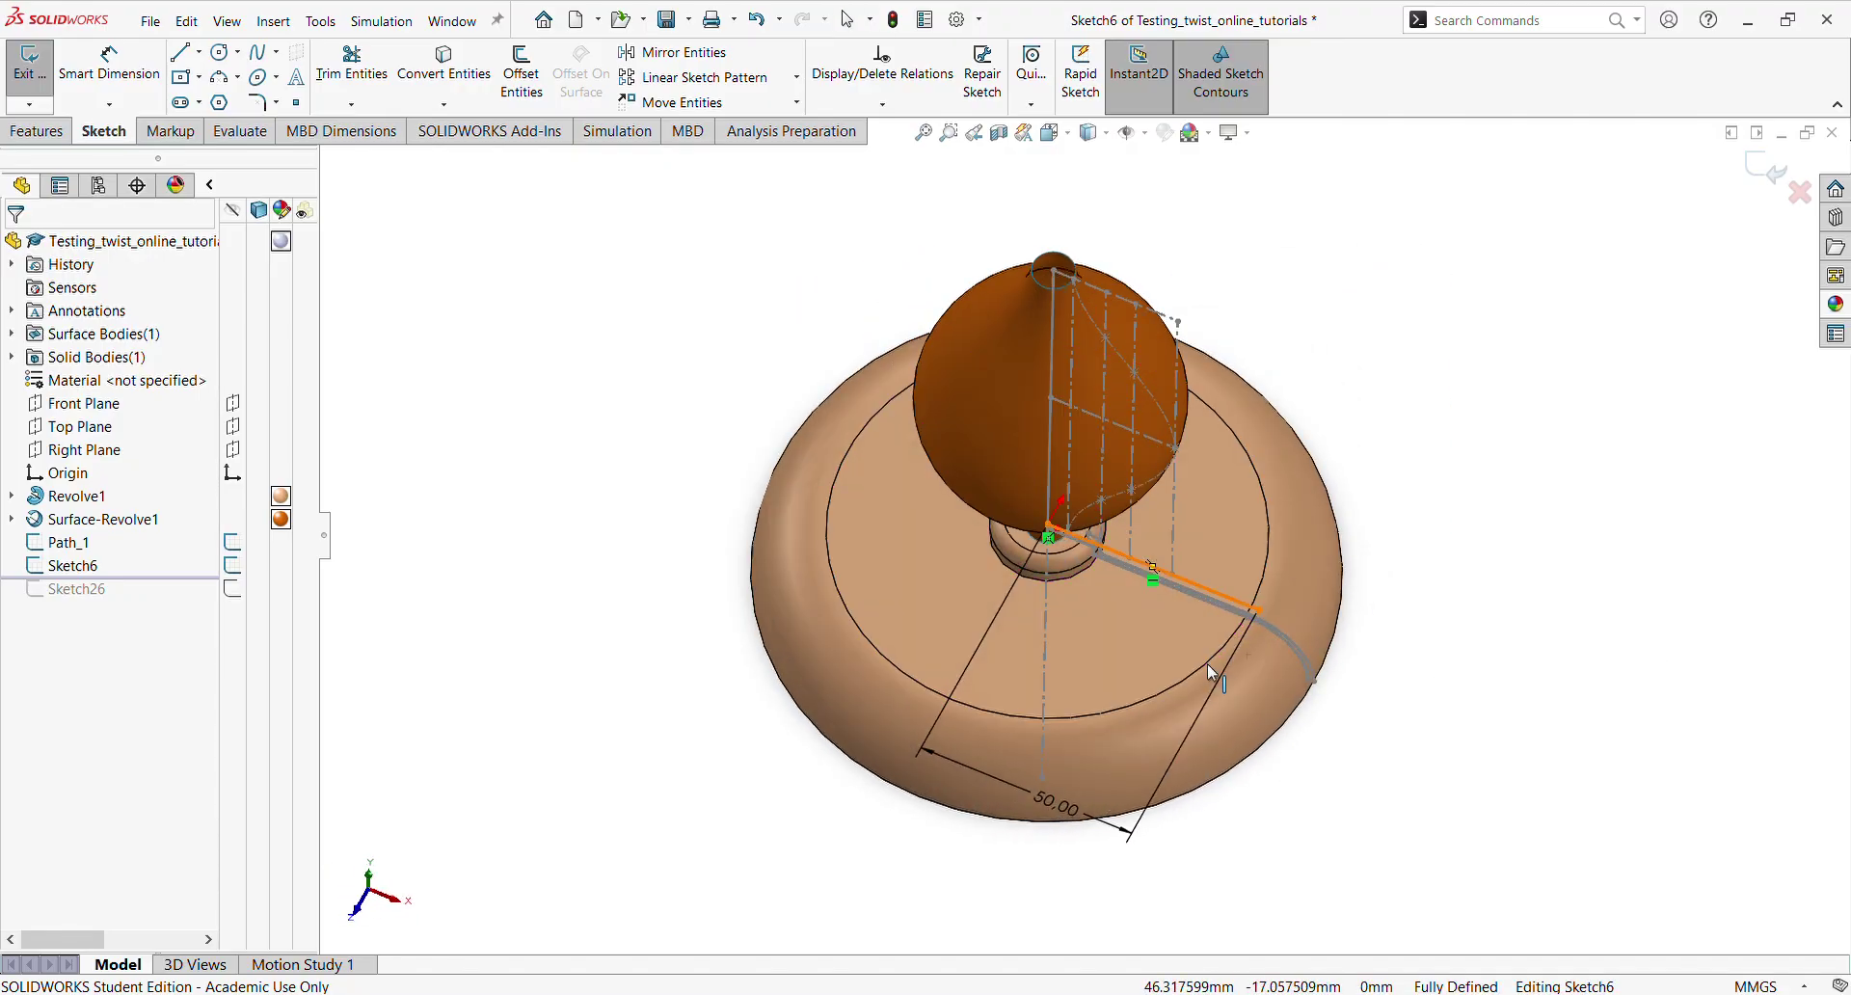
Examine the extent of the Sketch6 line over the base in the Top view, and exit the sketch
{"action": "left_click", "coordinate": [1067, 134]}
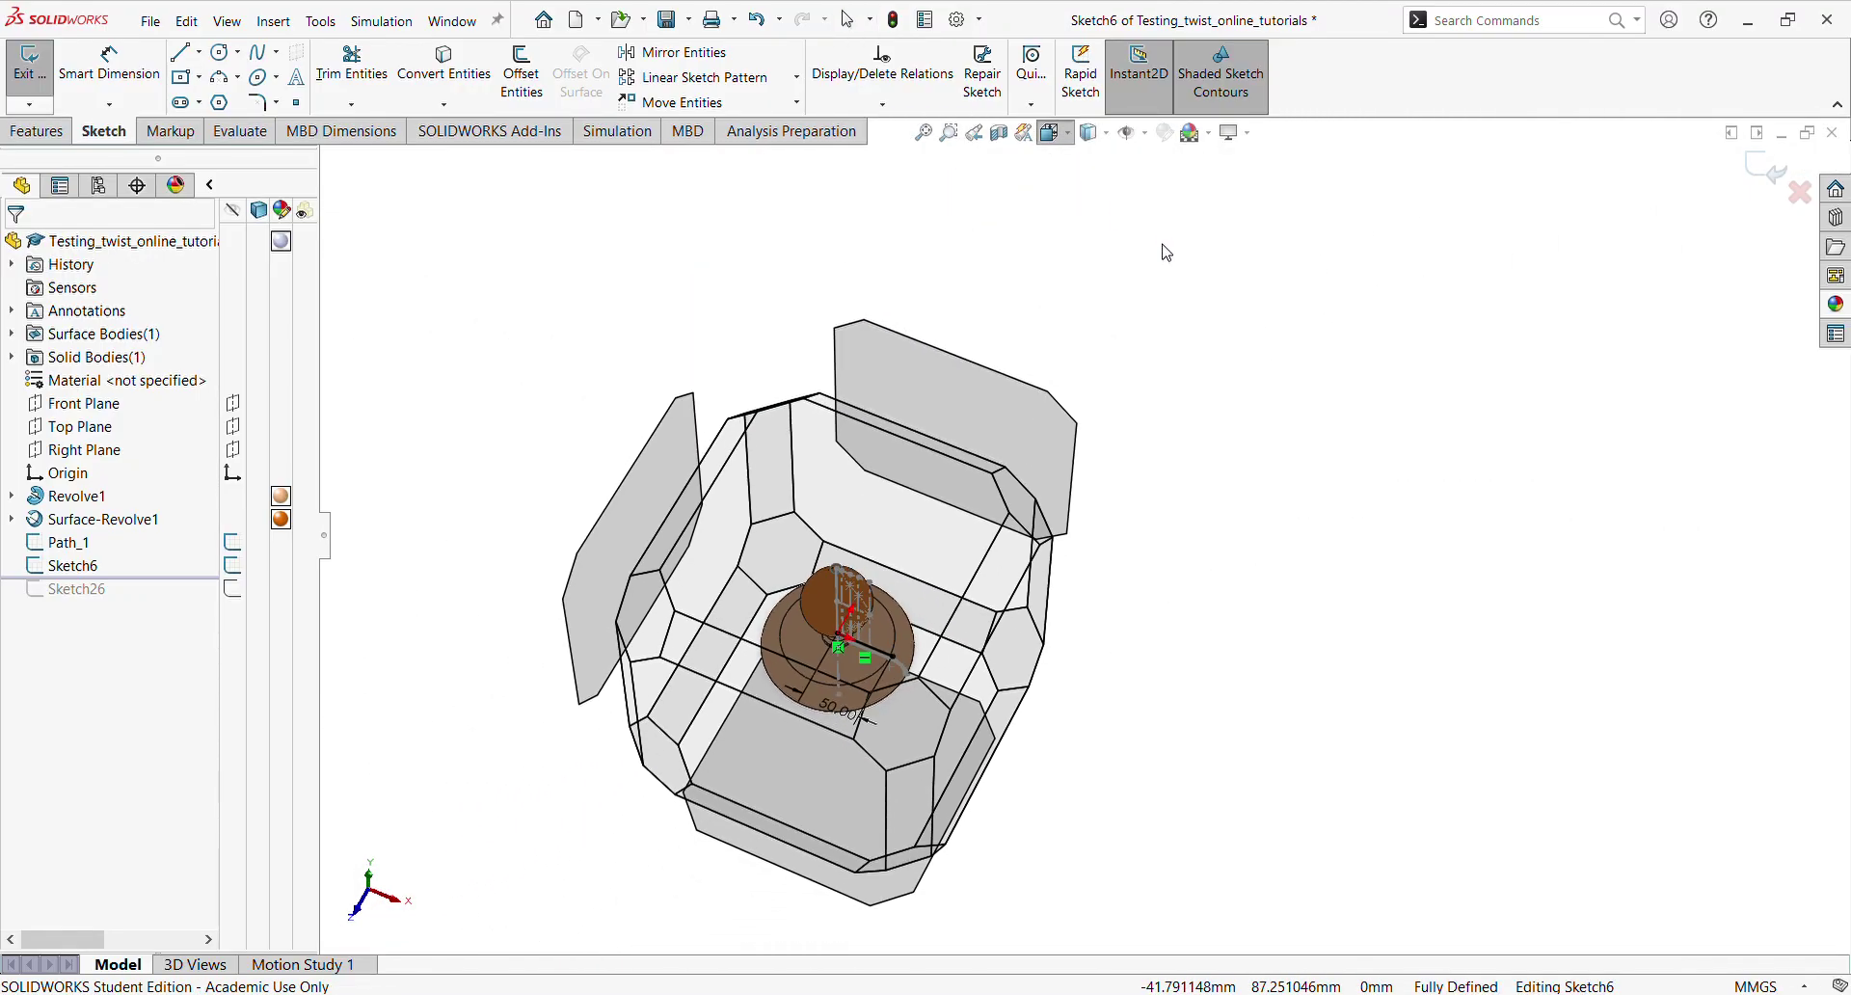
{"action": "left_click", "coordinate": [1163, 245]}
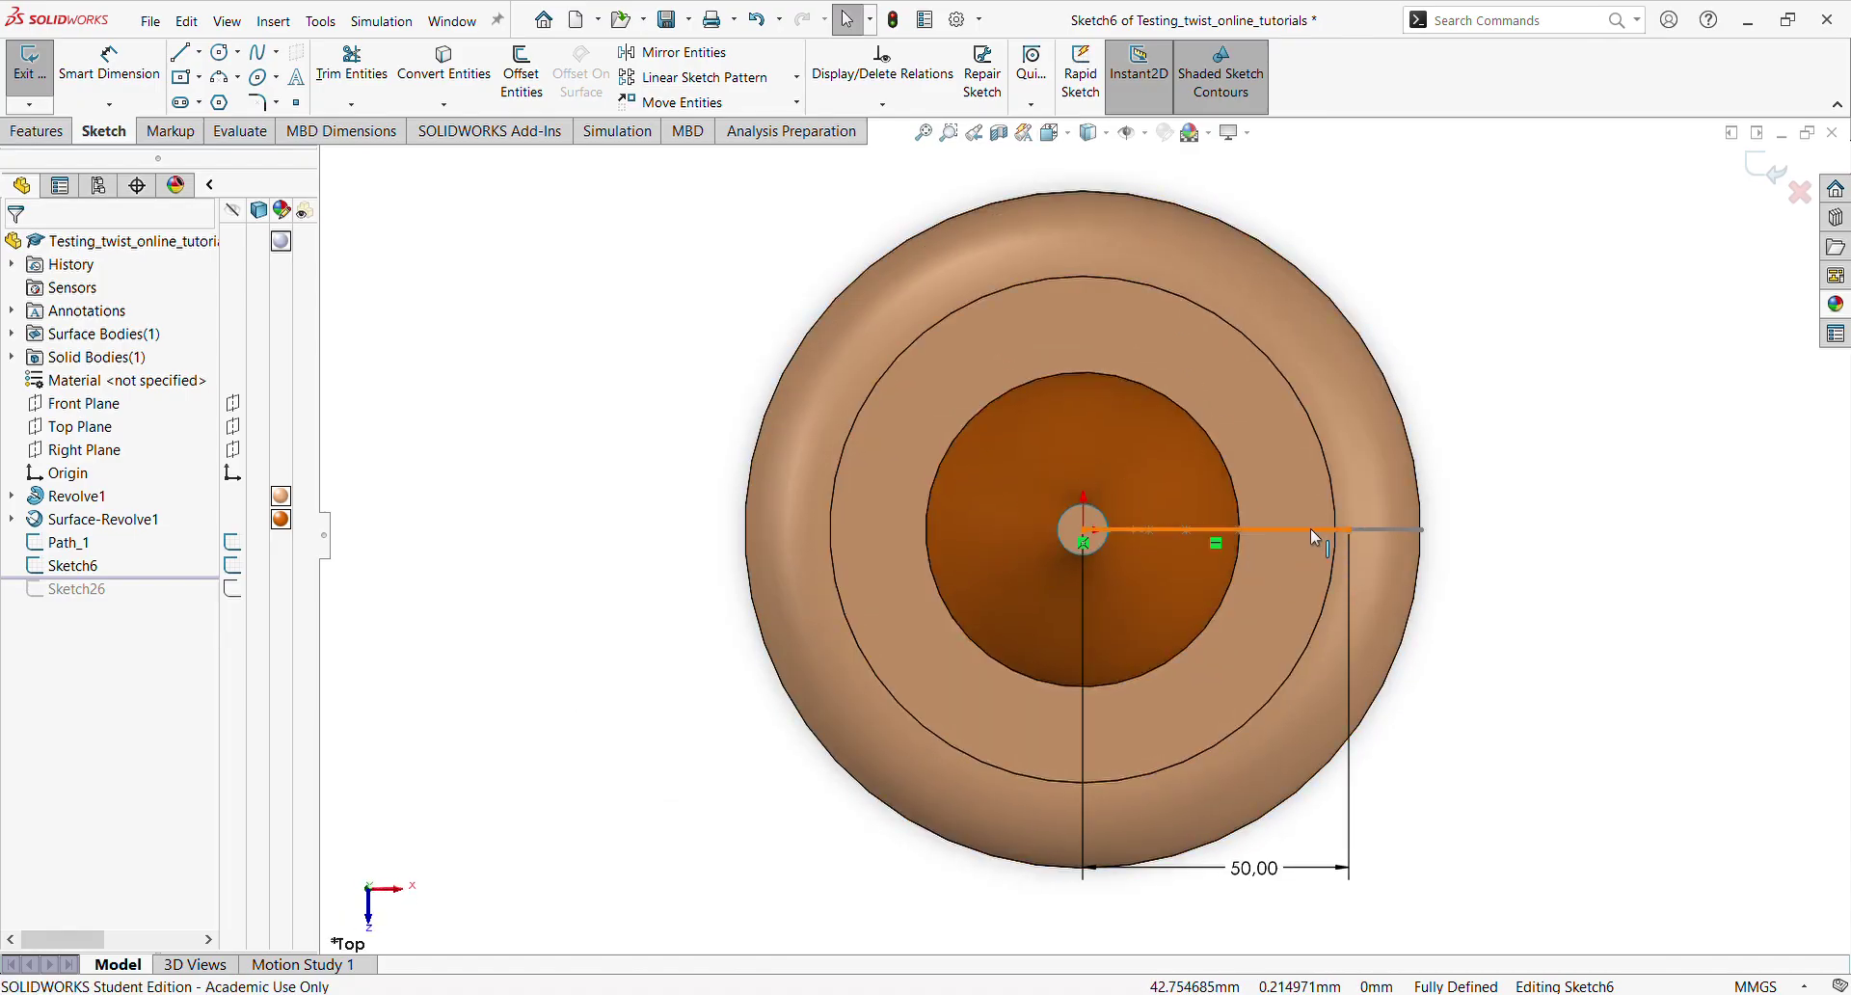
{"action": "scroll", "coordinate": [1306, 564], "scroll_direction": "down", "scroll_amount": 2}
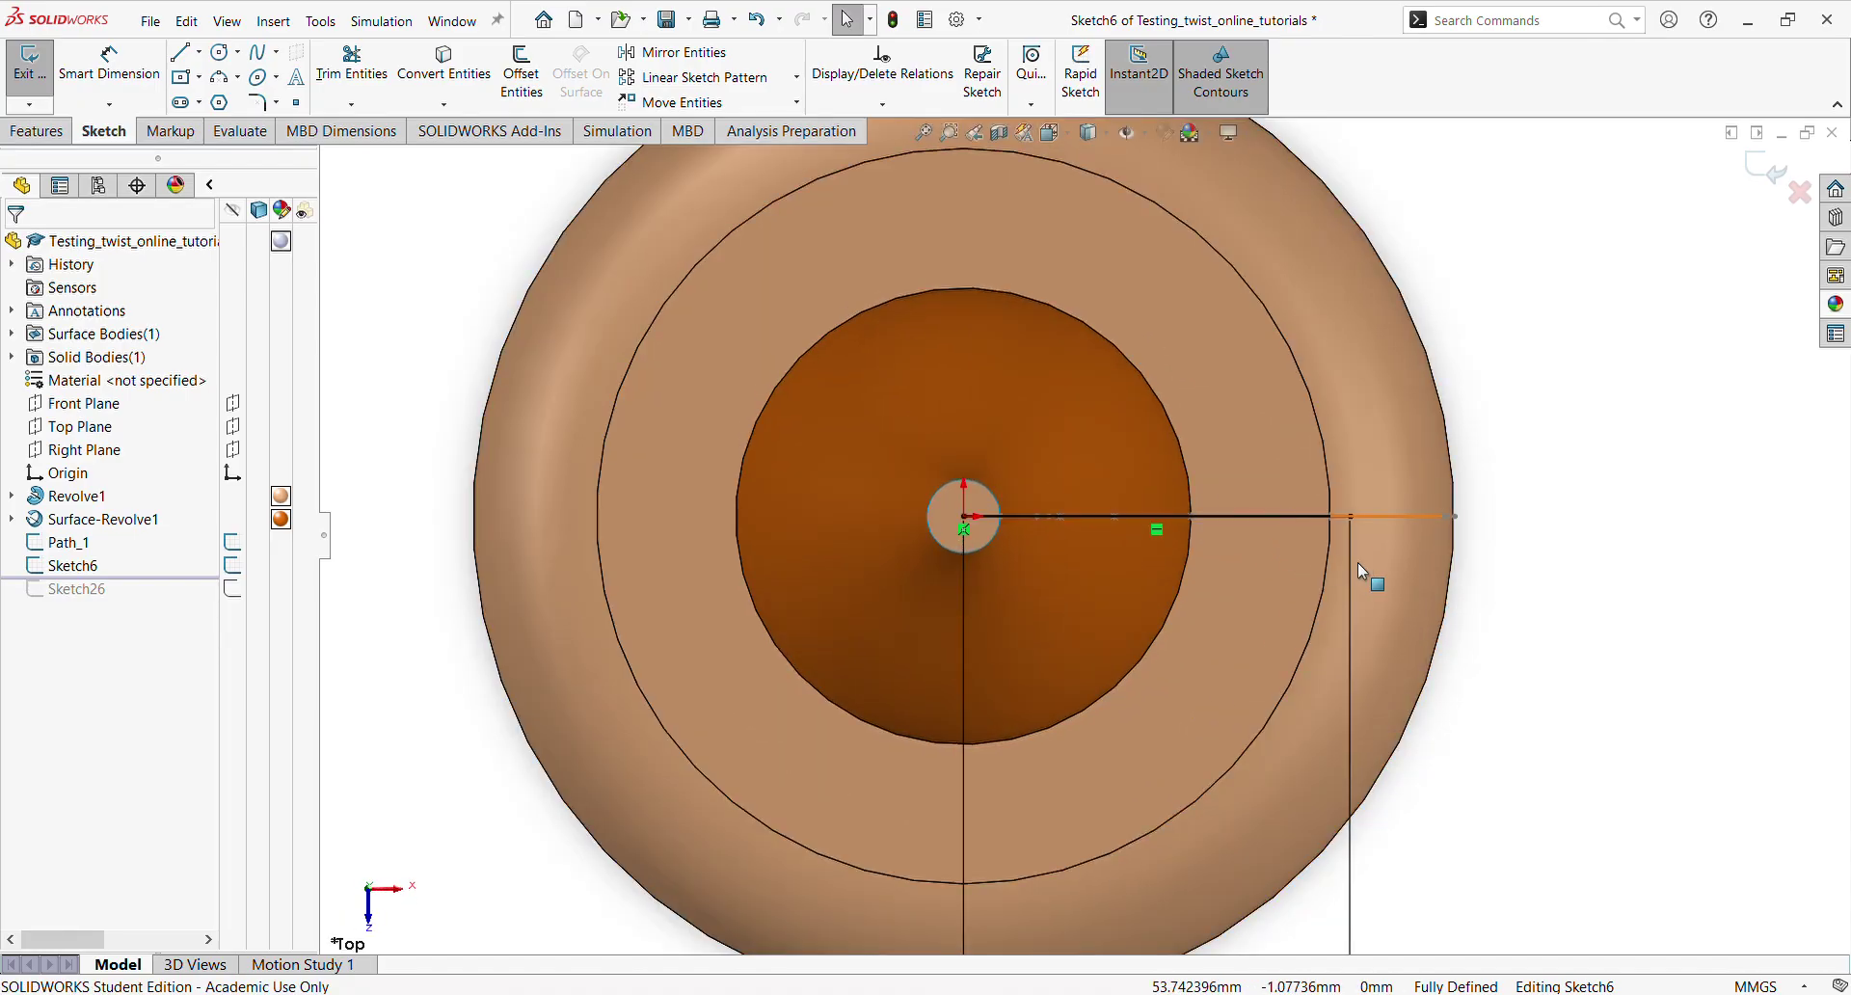
{"action": "scroll", "coordinate": [1358, 563], "scroll_direction": "up", "scroll_amount": 4}
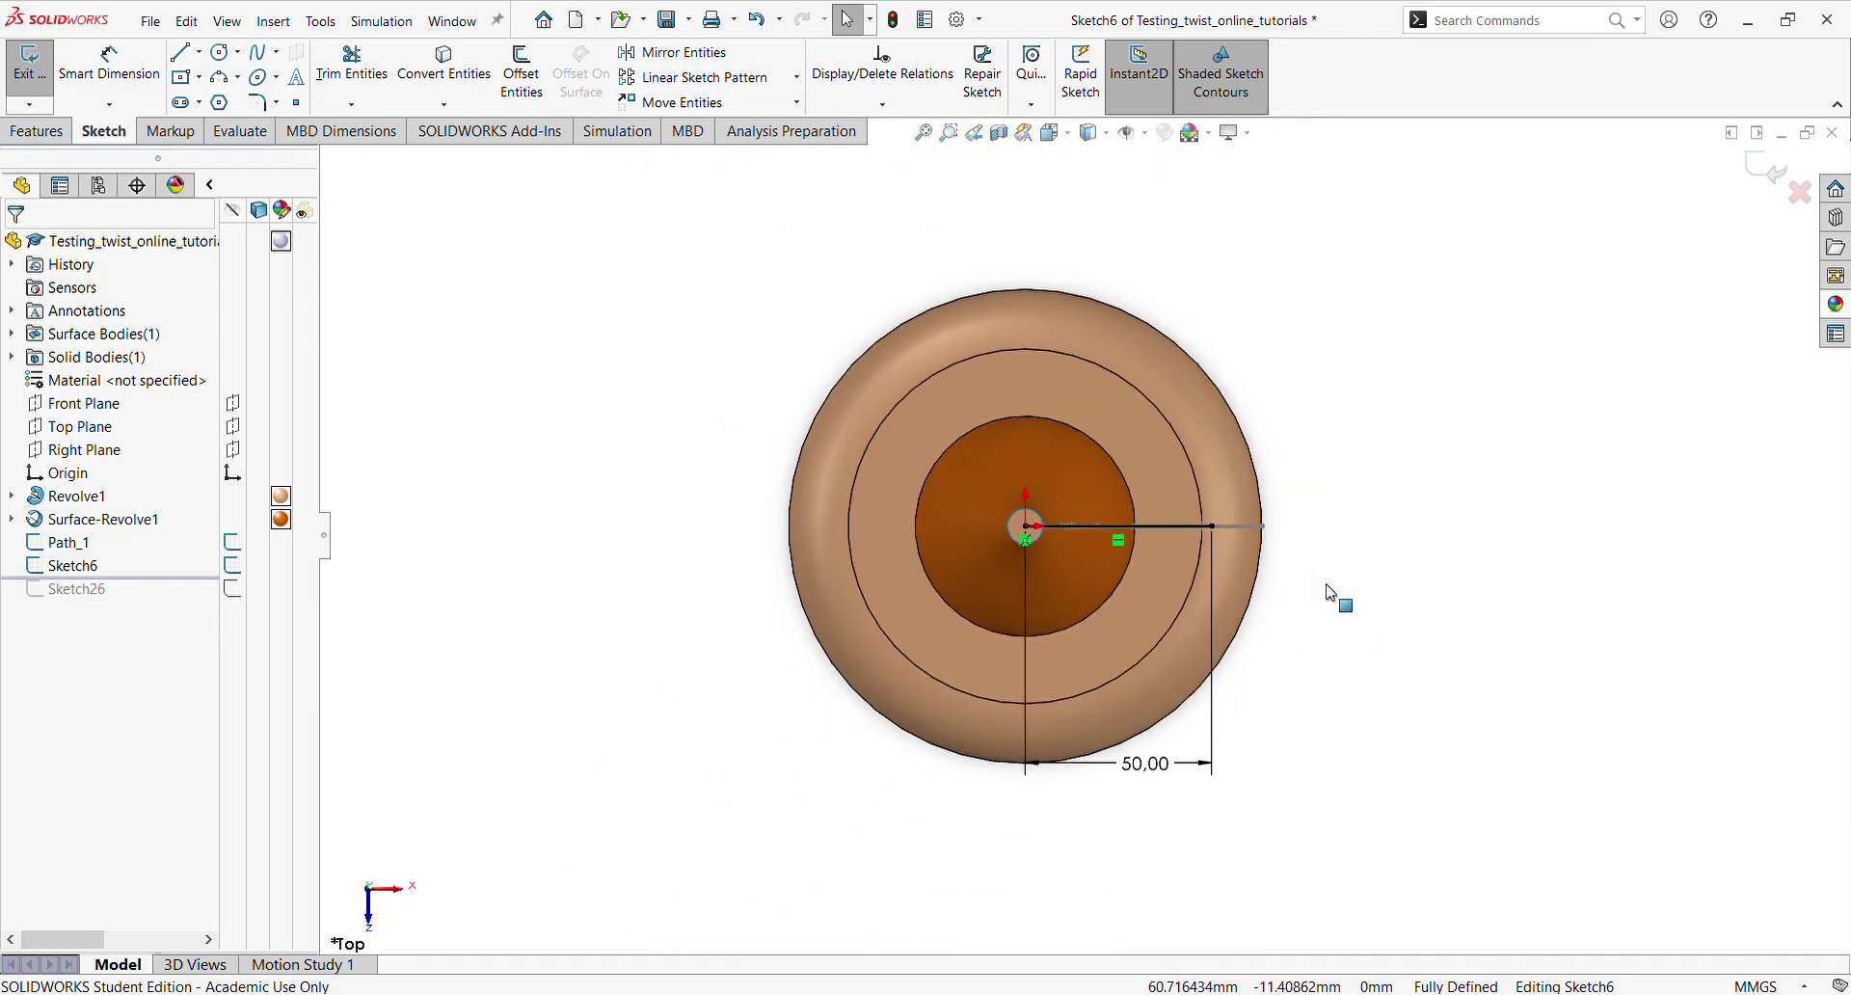
{"action": "left_click", "coordinate": [1770, 168]}
Rename Sketch6 as Profile_1
{"action": "mouse_move", "coordinate": [1369, 386]}
{"action": "middle_mouse_down"}
{"action": "mouse_move", "coordinate": [1275, 429]}
{"action": "mouse_move", "coordinate": [1227, 231]}
{"action": "middle_mouse_up"}
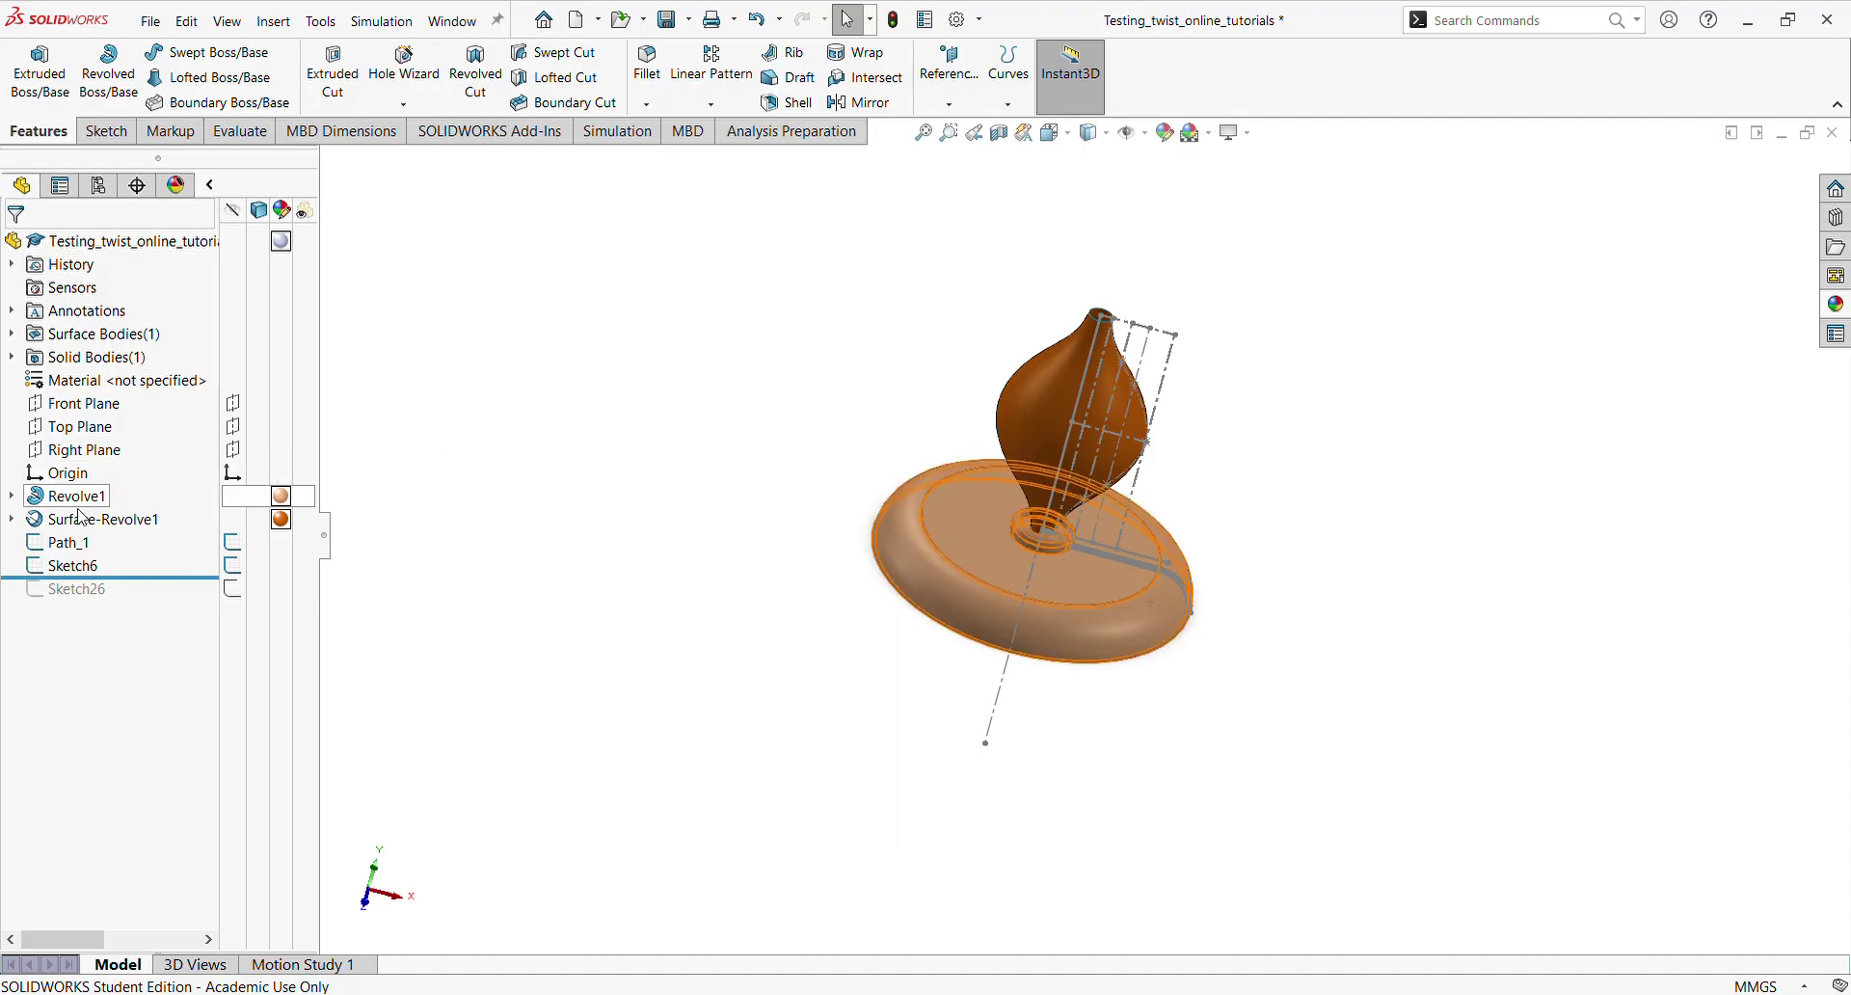
{"action": "left_click", "coordinate": [12, 519]}
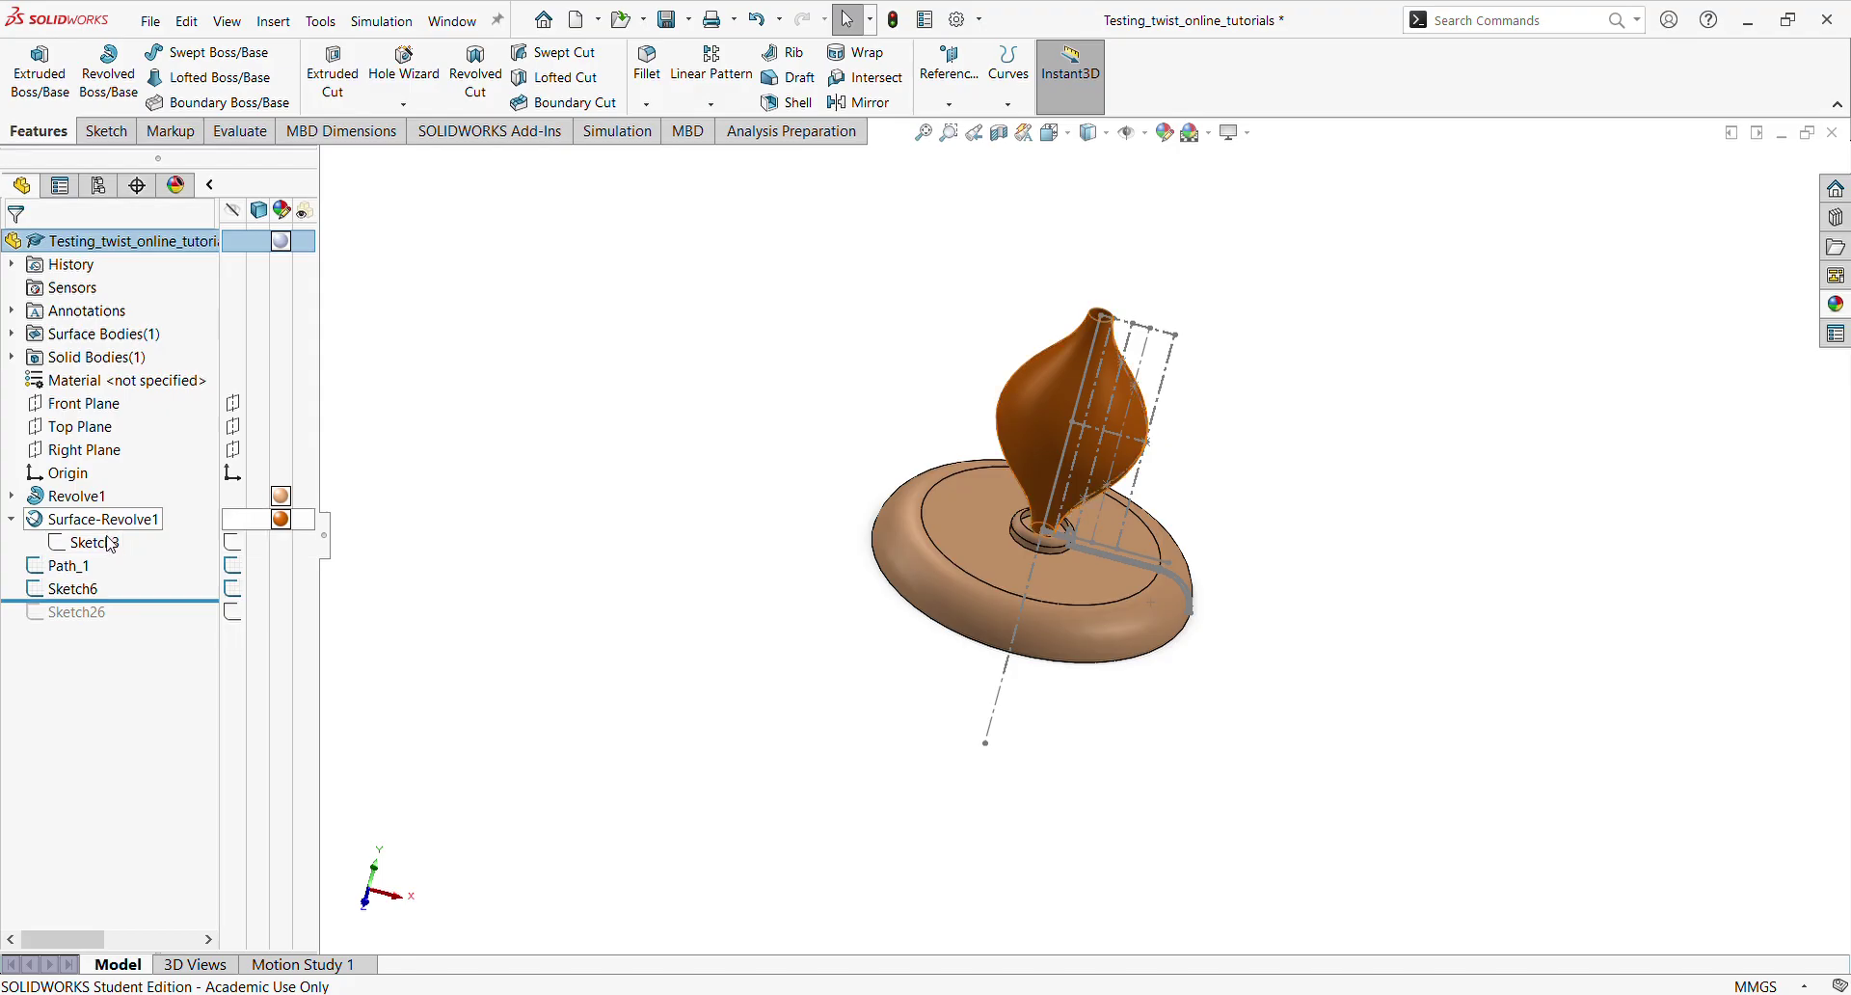
{"action": "left_click", "coordinate": [68, 590]}
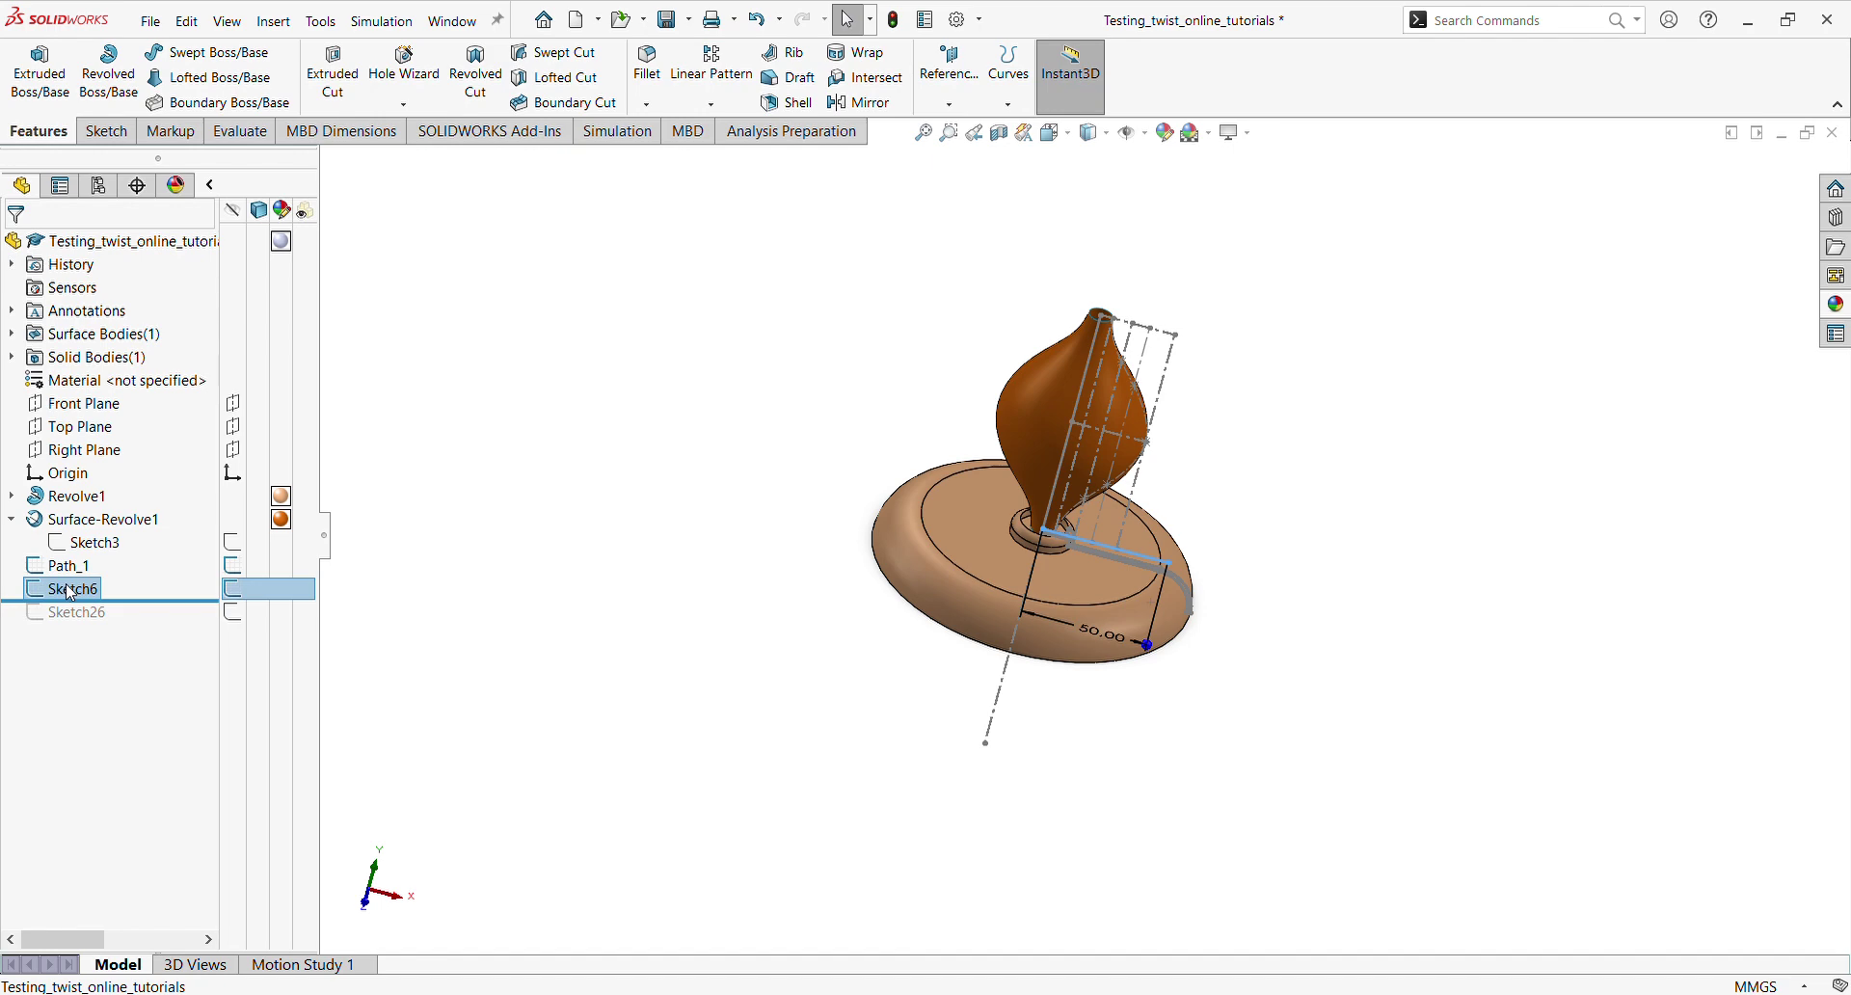
{"action": "left_click", "coordinate": [72, 590]}
{"action": "type", "text": "Profile_1"}
{"action": "left_click", "coordinate": [543, 516]}
Hide Sketch1 of the Revolve1 feature so its construction lines no longer overlay the model
{"action": "middle_click_drag", "start_coordinate": [1047, 479], "coordinate": [1037, 511]}
{"action": "scroll", "coordinate": [1038, 511], "scroll_direction": "down", "scroll_amount": 4}
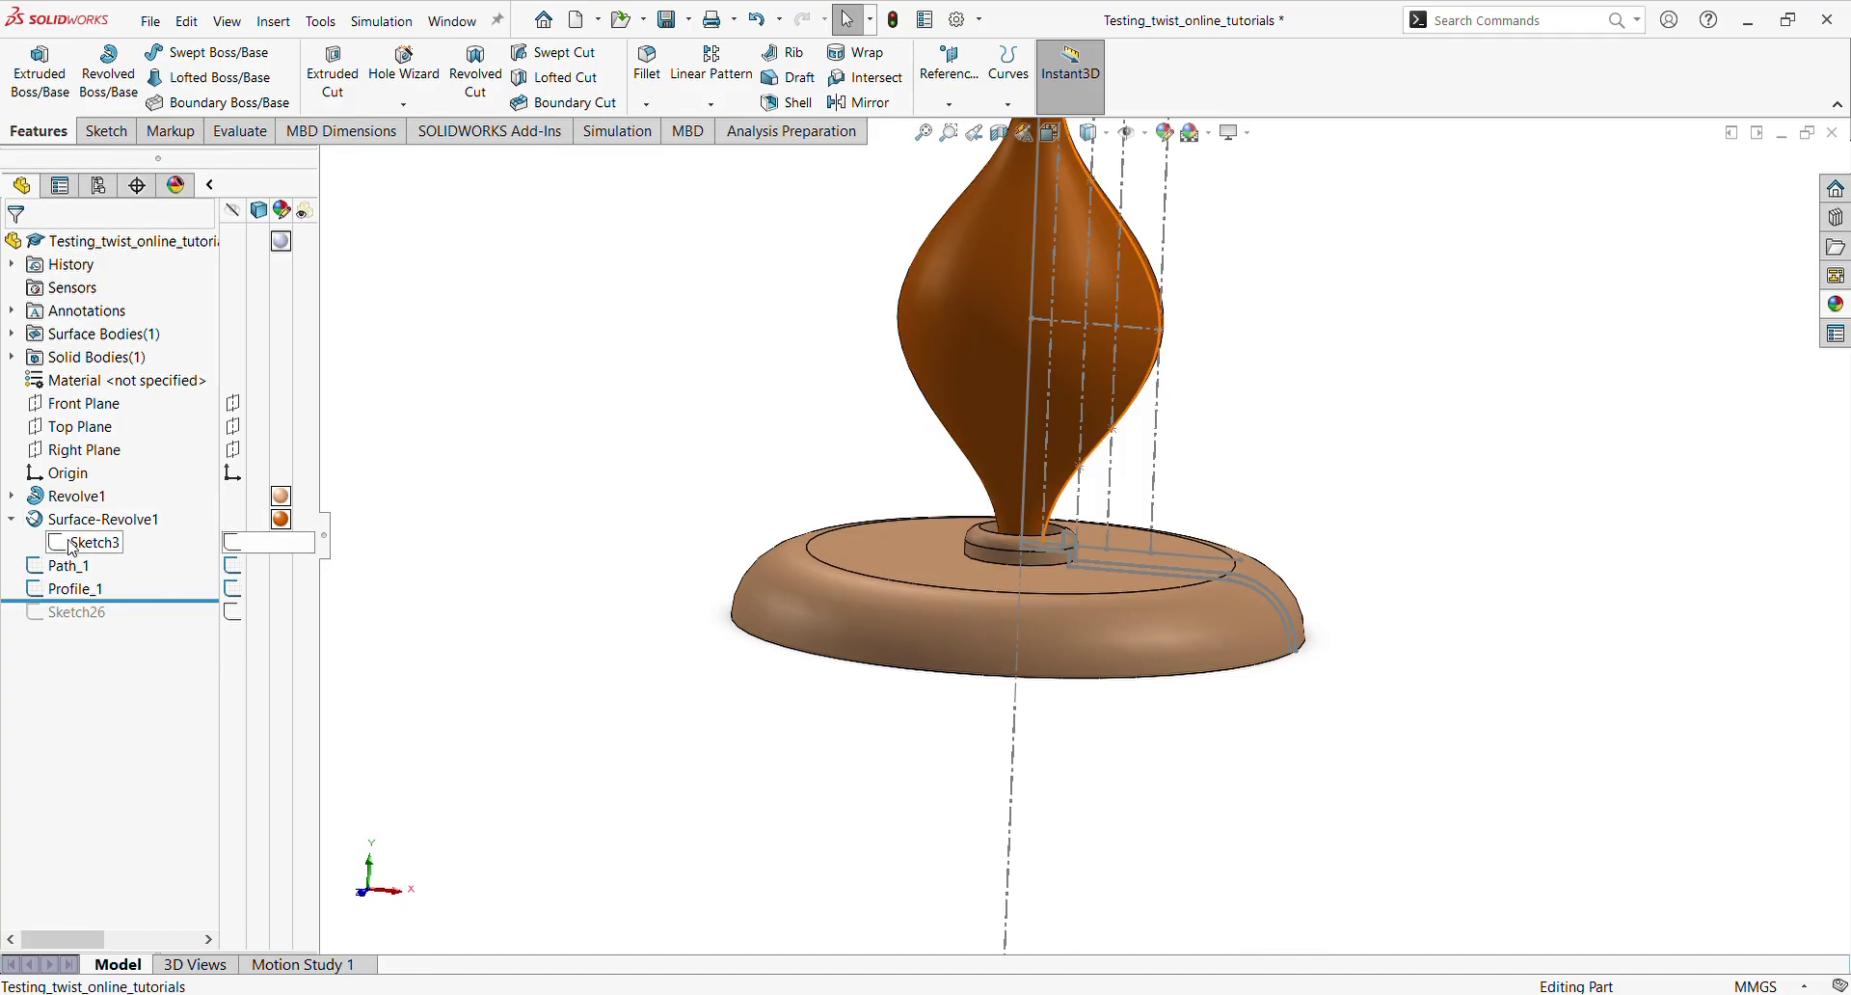
{"action": "left_click", "coordinate": [10, 496]}
{"action": "left_click", "coordinate": [107, 520]}
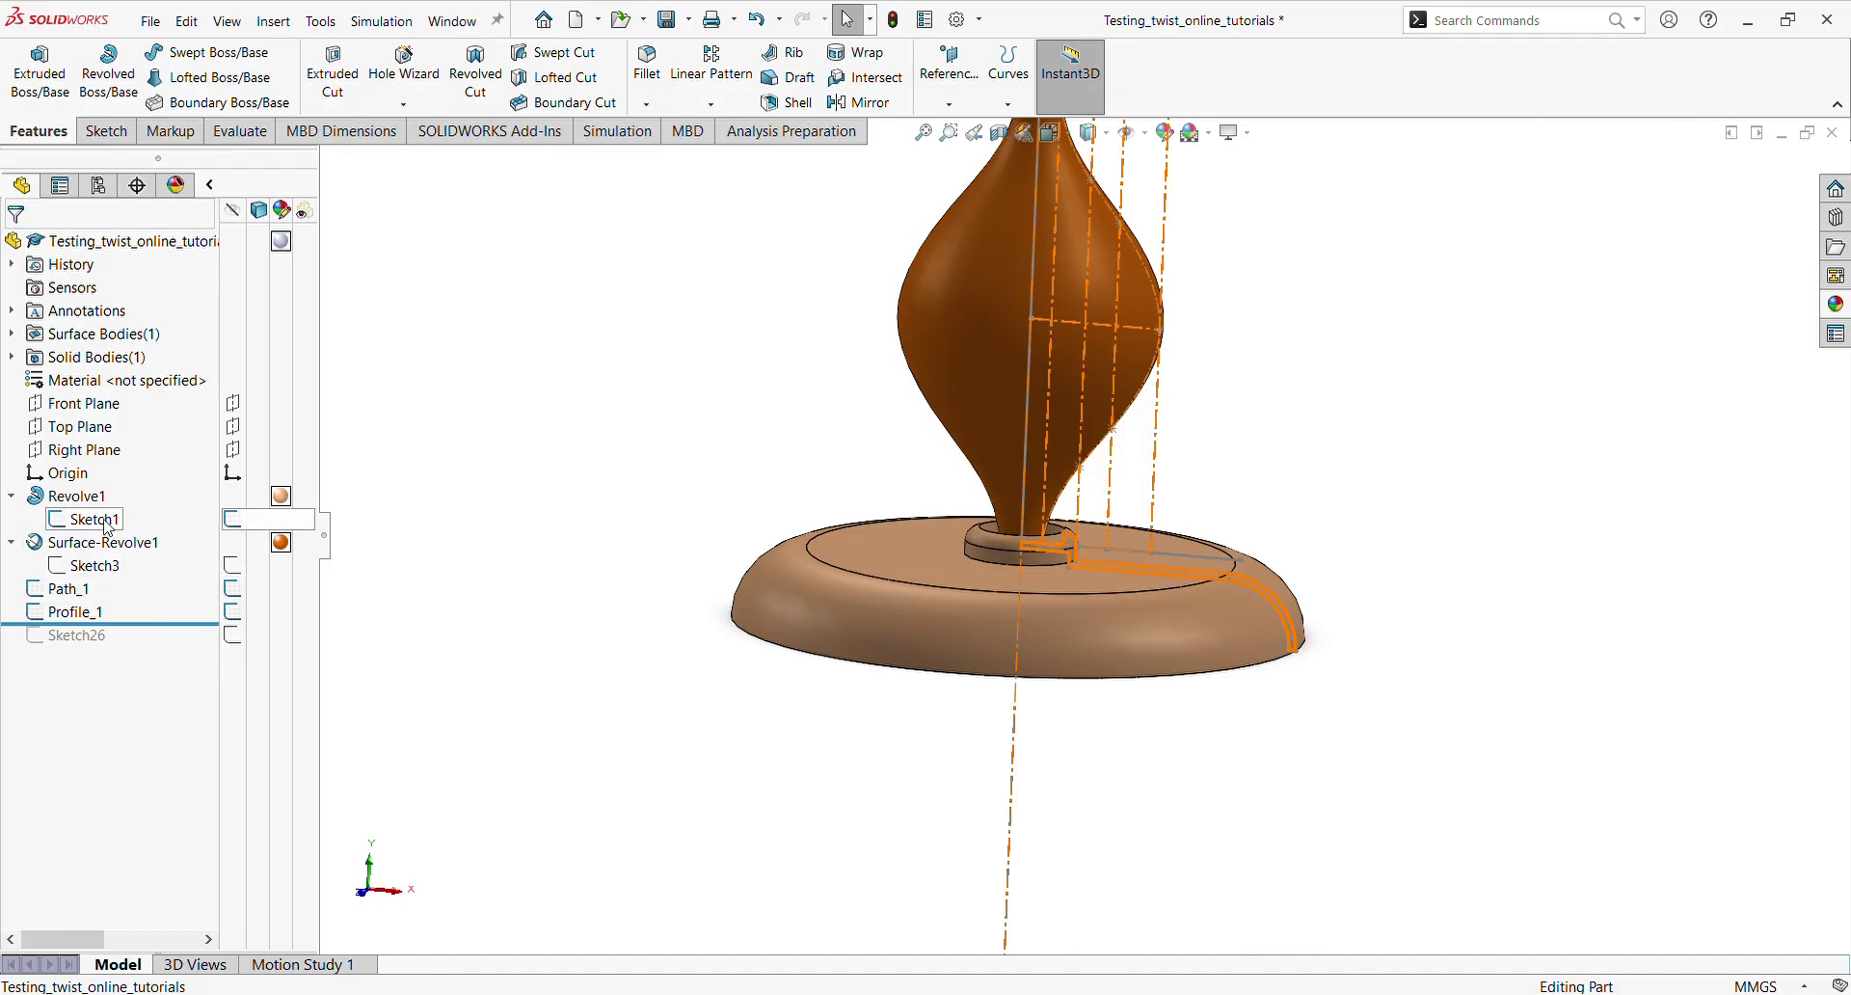
{"action": "left_click", "coordinate": [123, 484]}
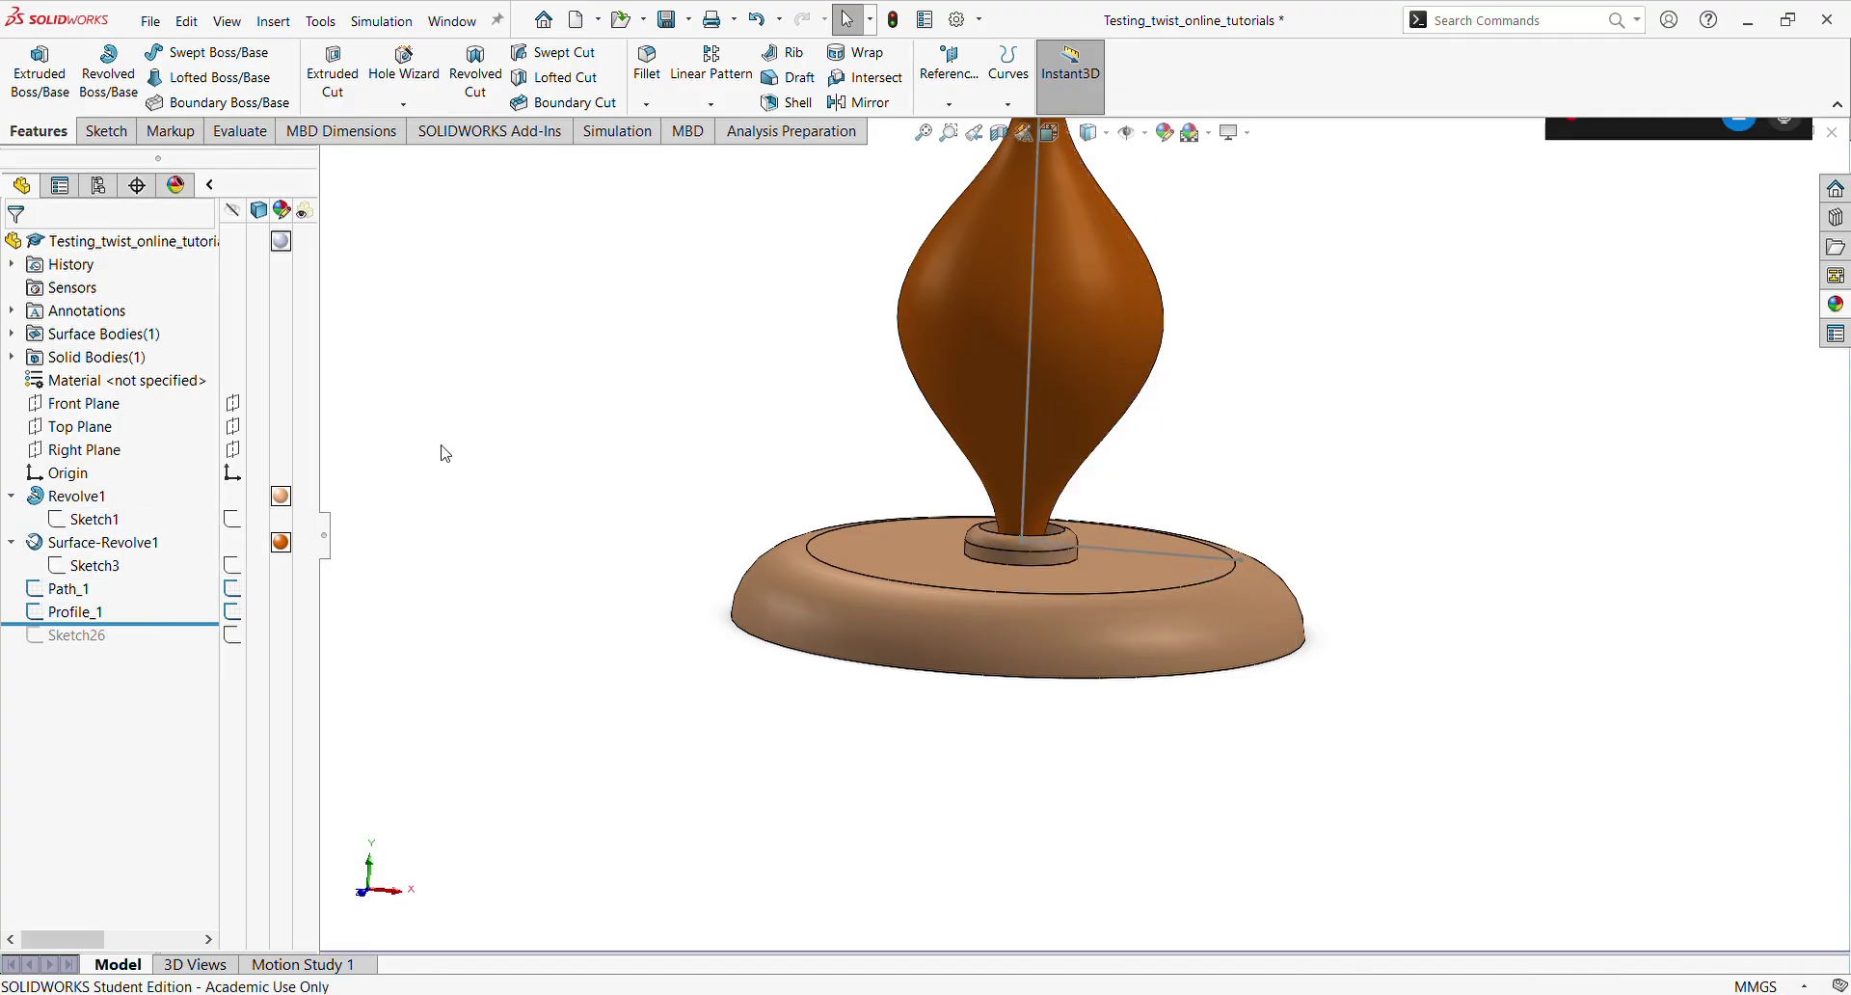
Start a swept surface with Profile_1 as the sketch profile and Path_1 as the path
{"action": "middle_click_drag", "start_coordinate": [821, 562], "coordinate": [1062, 424]}
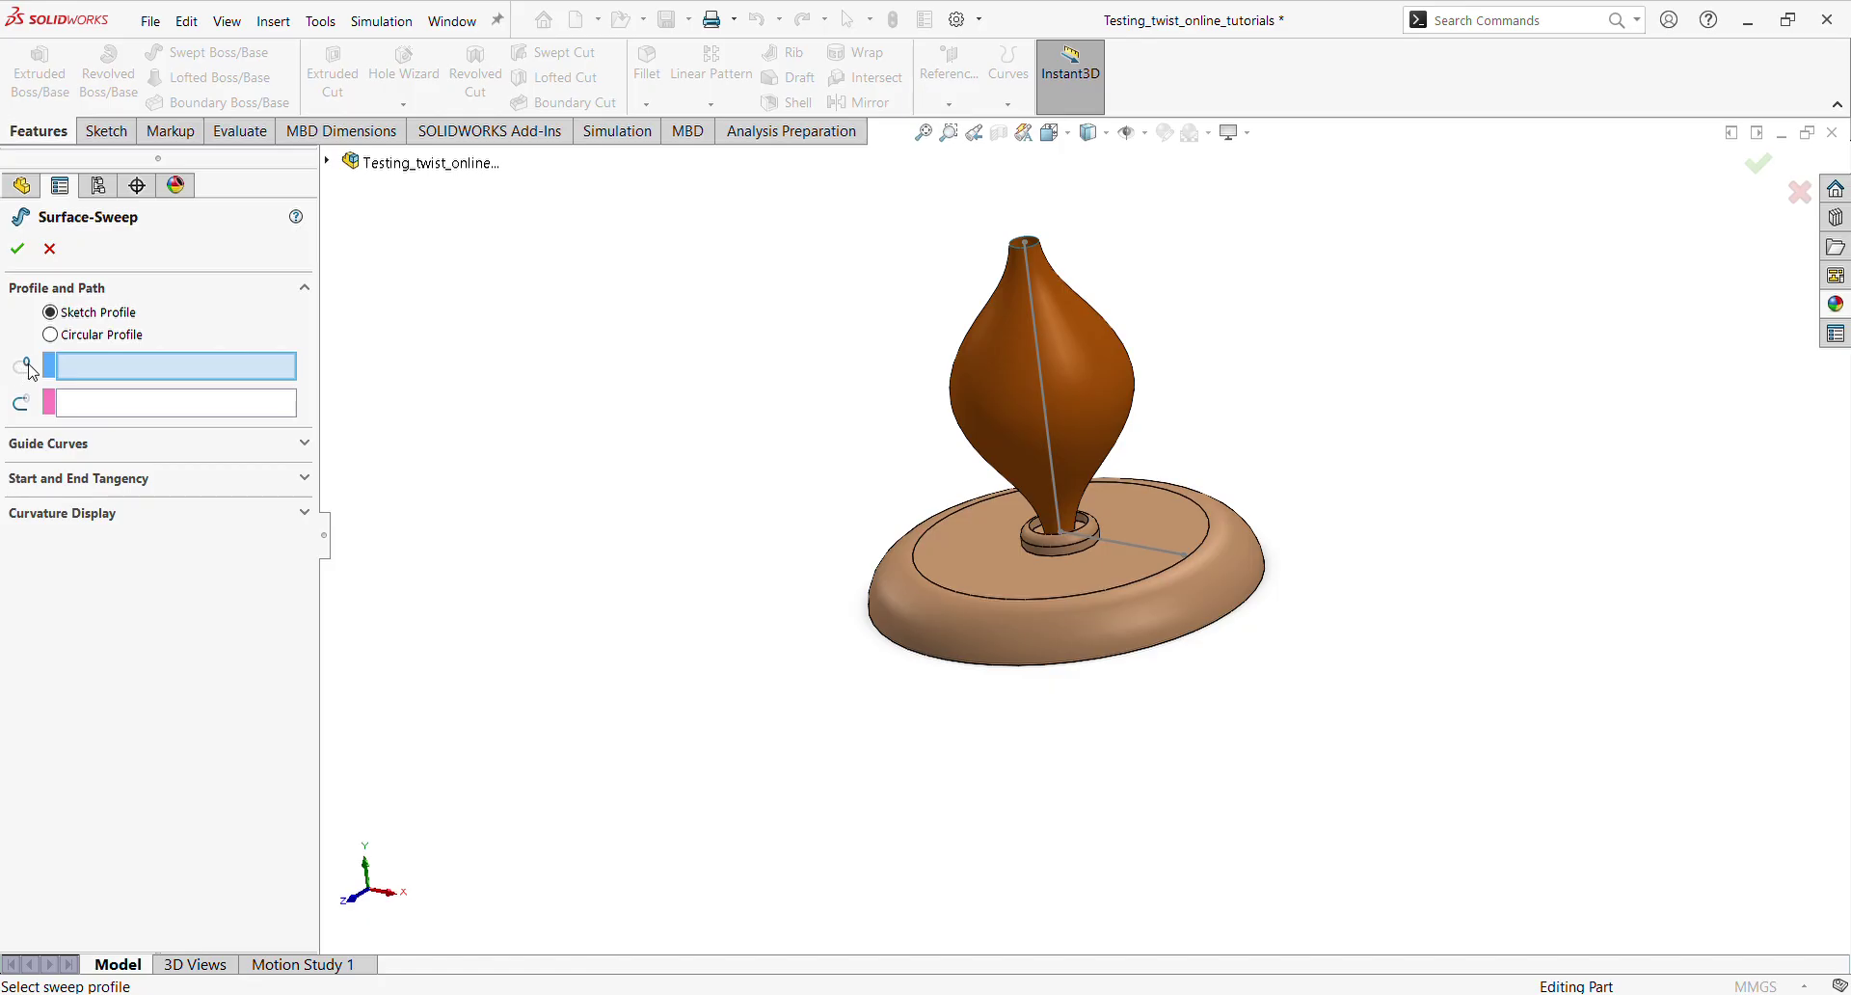
{"action": "left_click", "coordinate": [1135, 547]}
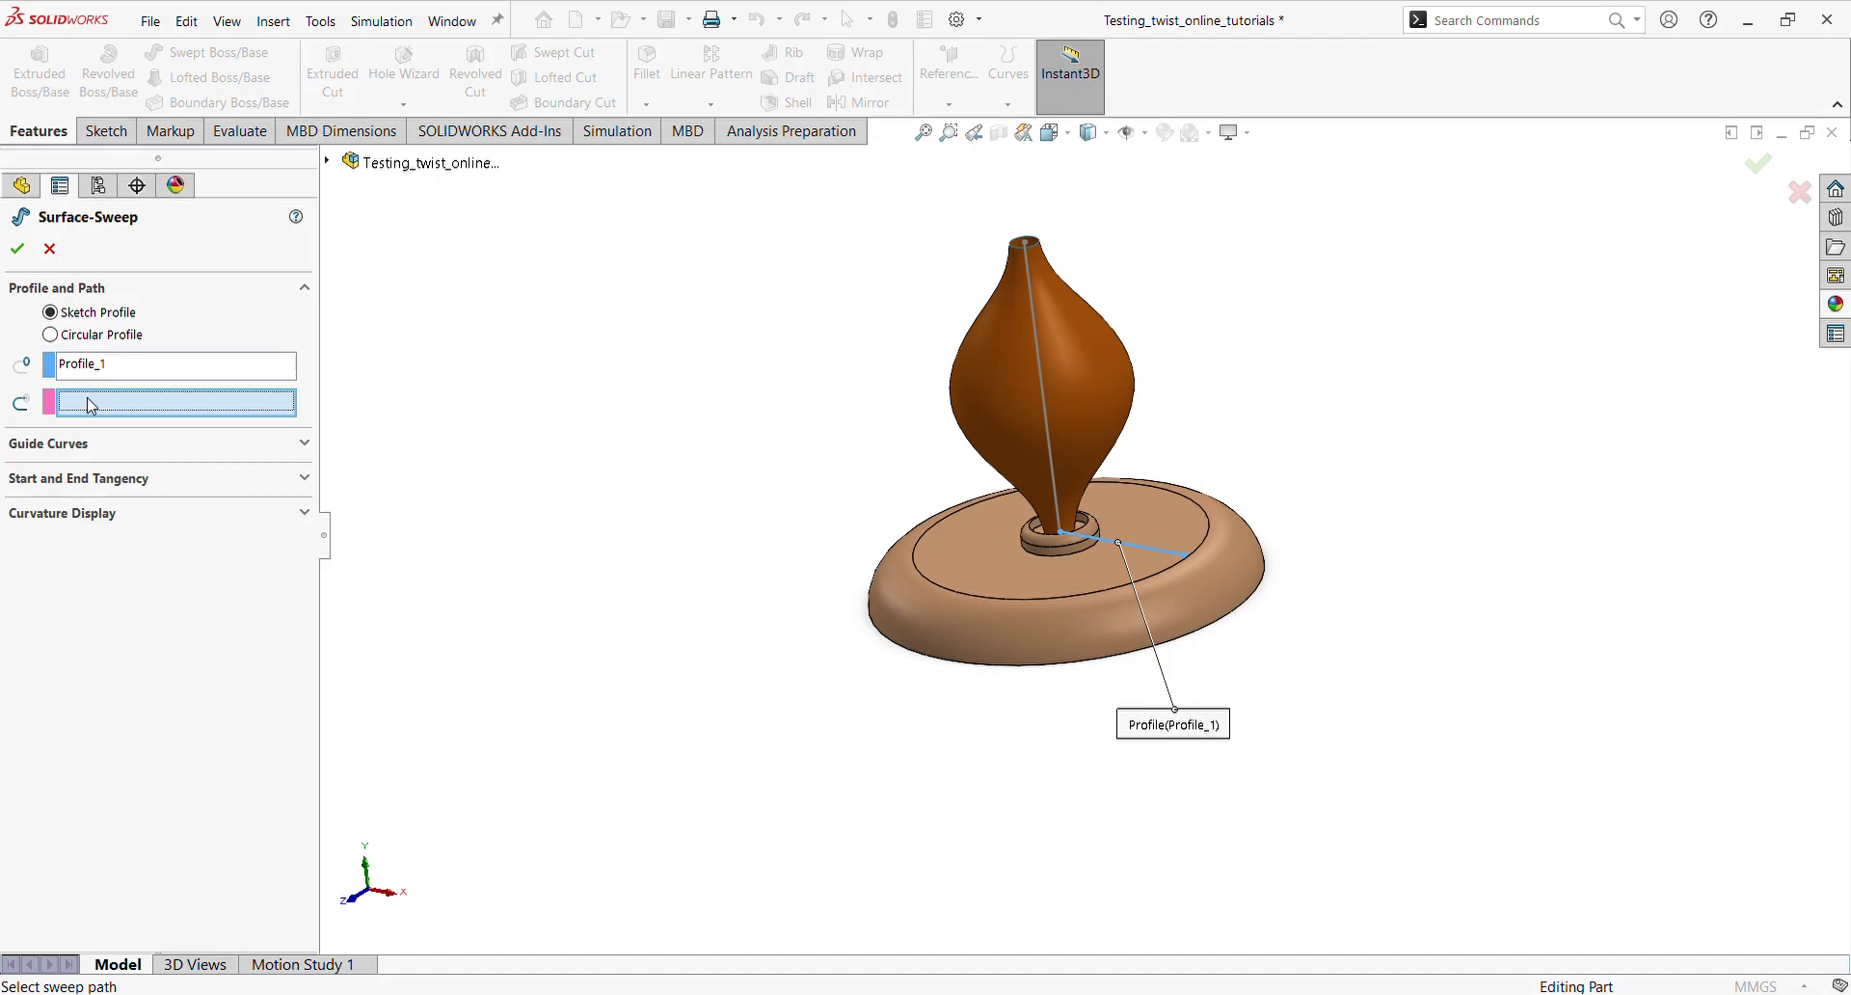
{"action": "left_click", "coordinate": [1048, 436]}
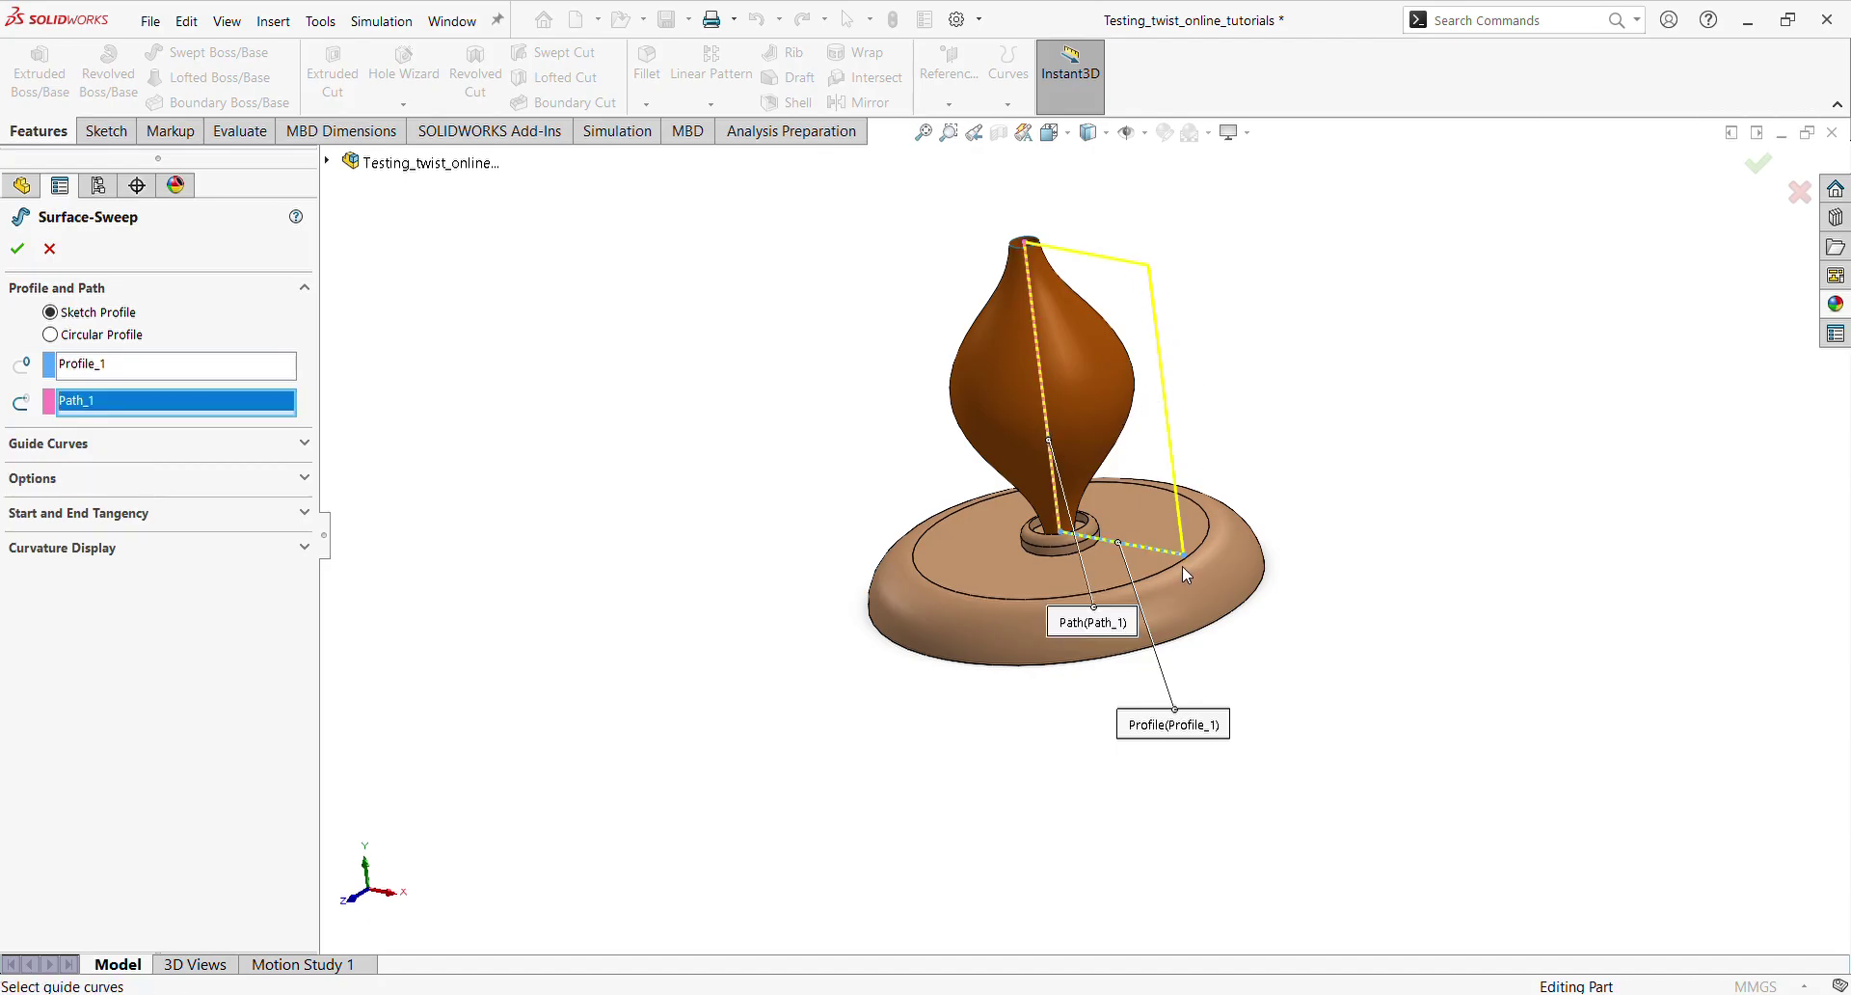
Set the surface sweep's profile twist to Specify Twist Value, controlled by Revolutions
{"action": "left_click", "coordinate": [272, 451]}
{"action": "left_click", "coordinate": [188, 657]}
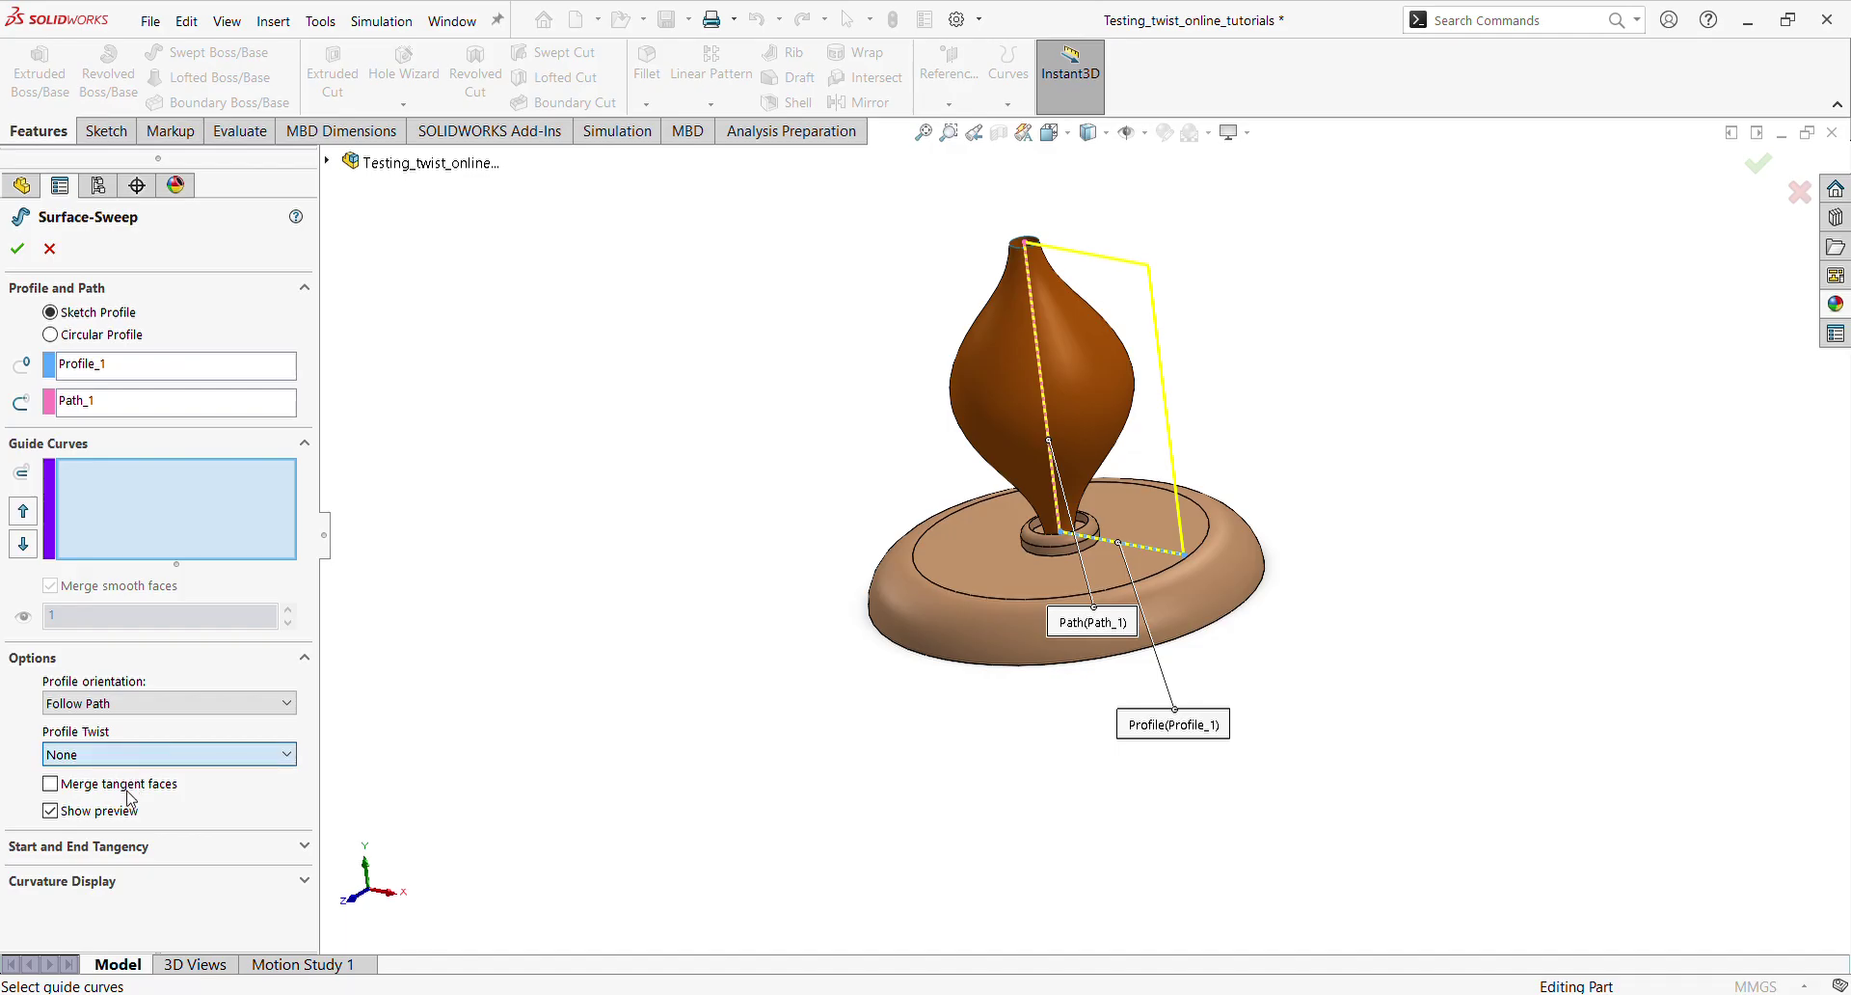
{"action": "key", "text": "Down"}
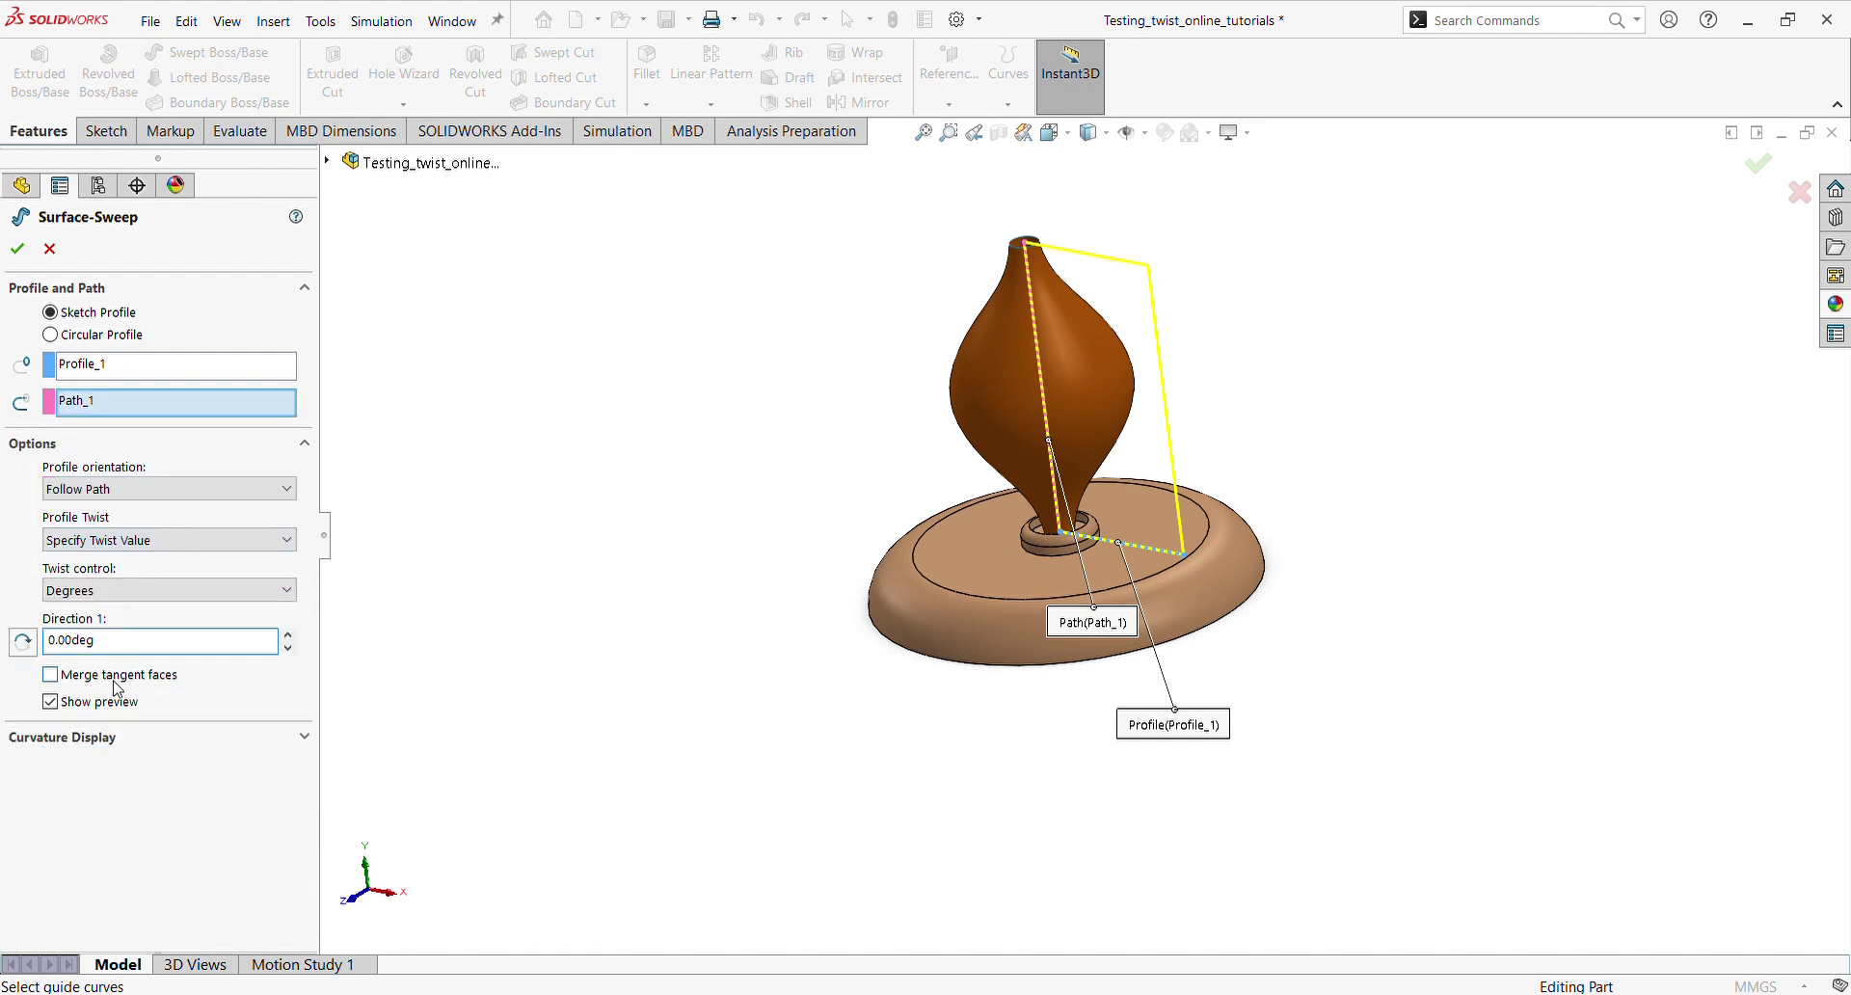
{"action": "left_click", "coordinate": [149, 596]}
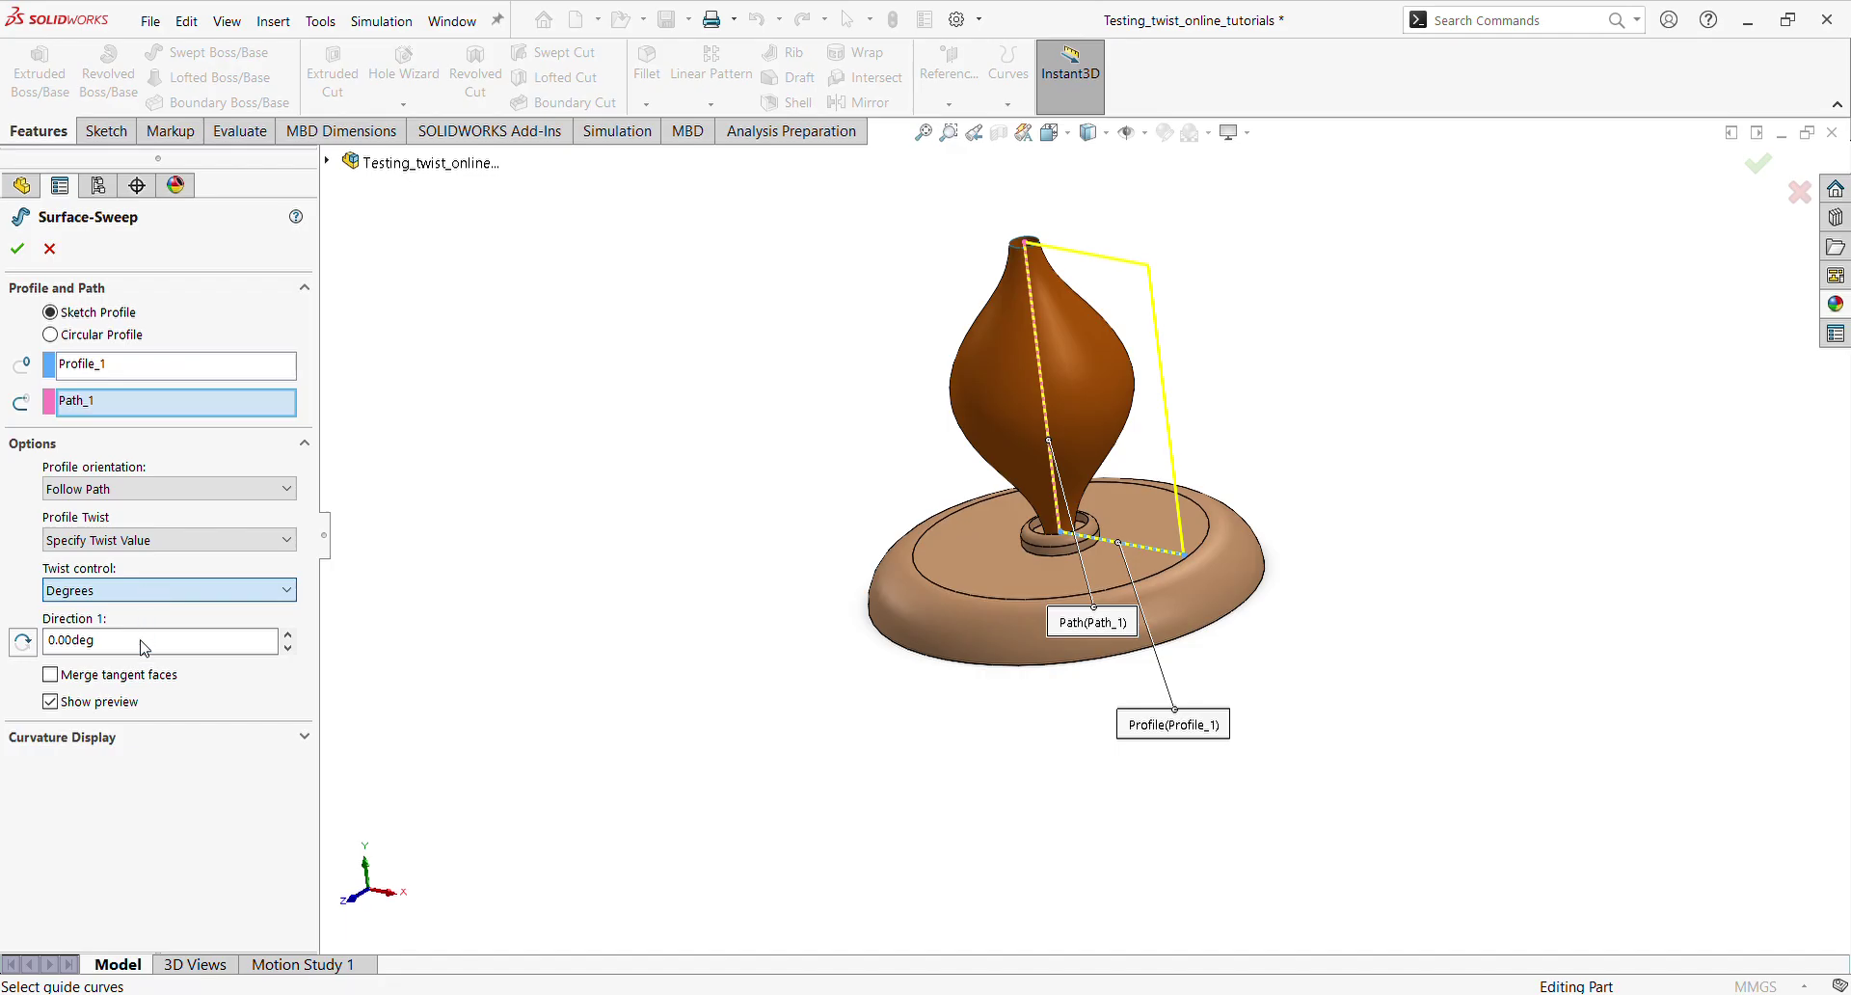
{"action": "key", "text": "Down"}
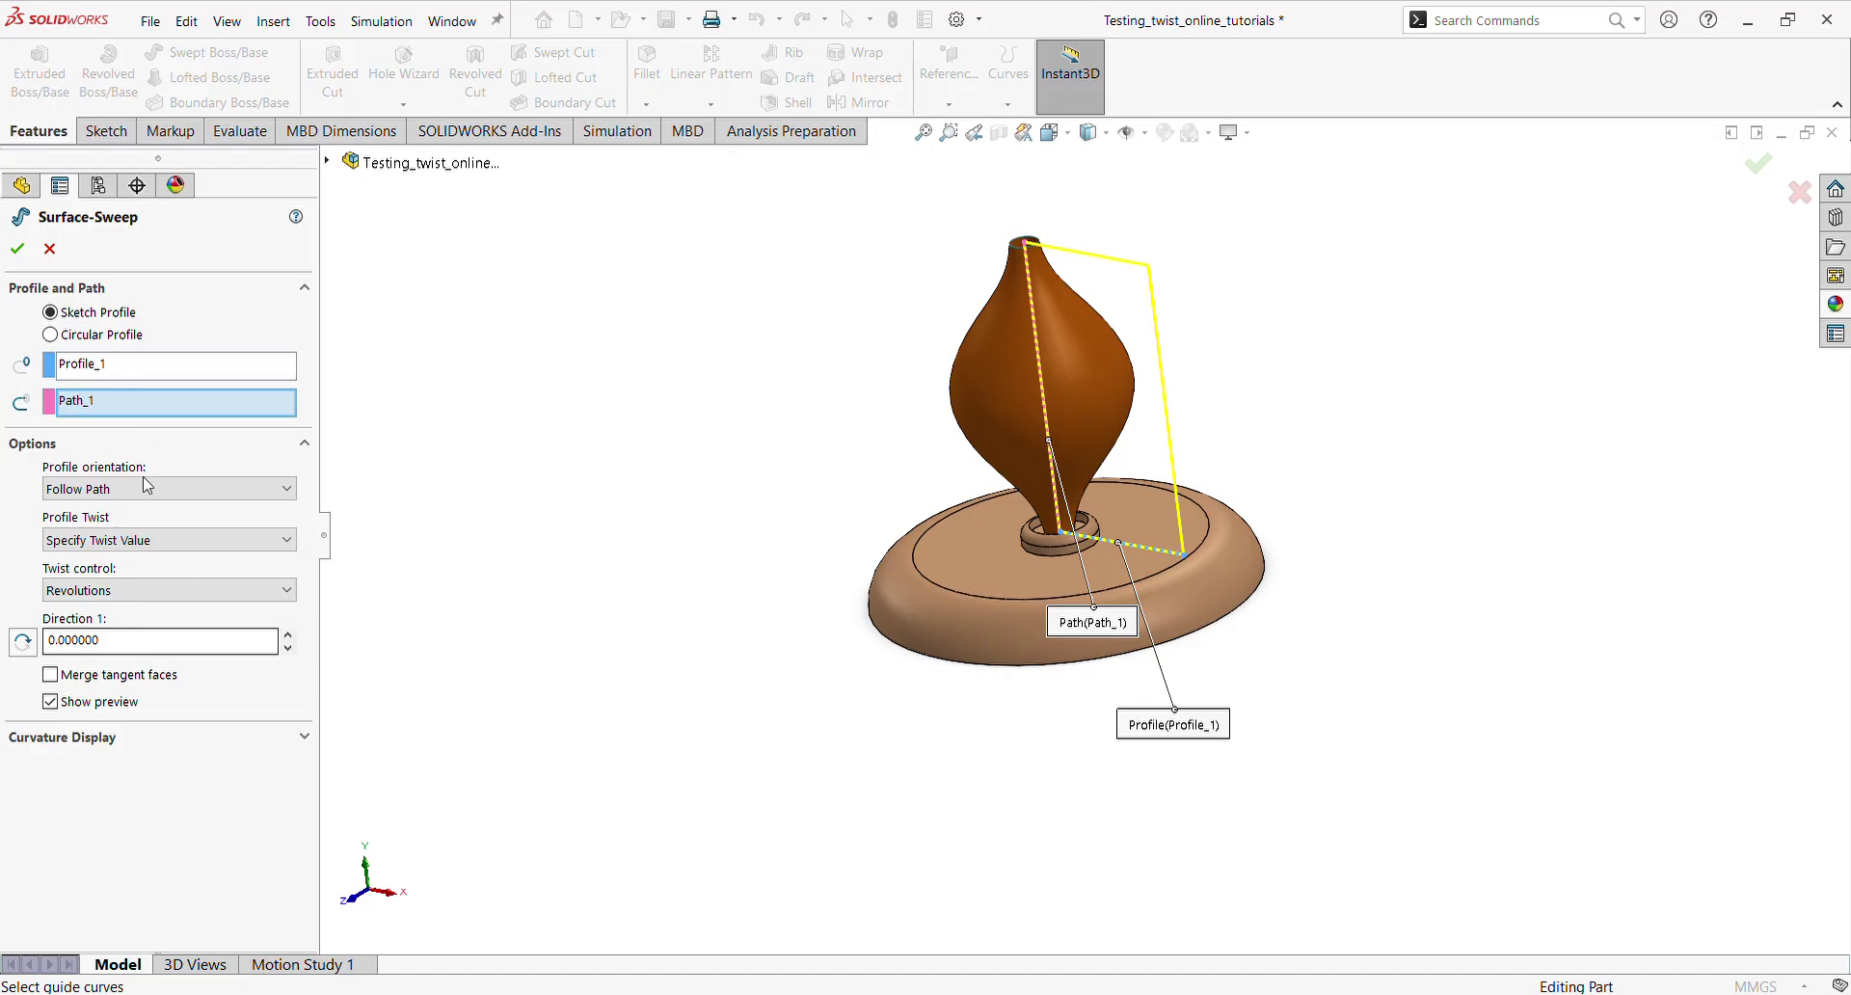
Set the sweep's twist to 2 revolutions in Direction 1 and create the helical surface
{"action": "left_click", "coordinate": [287, 635]}
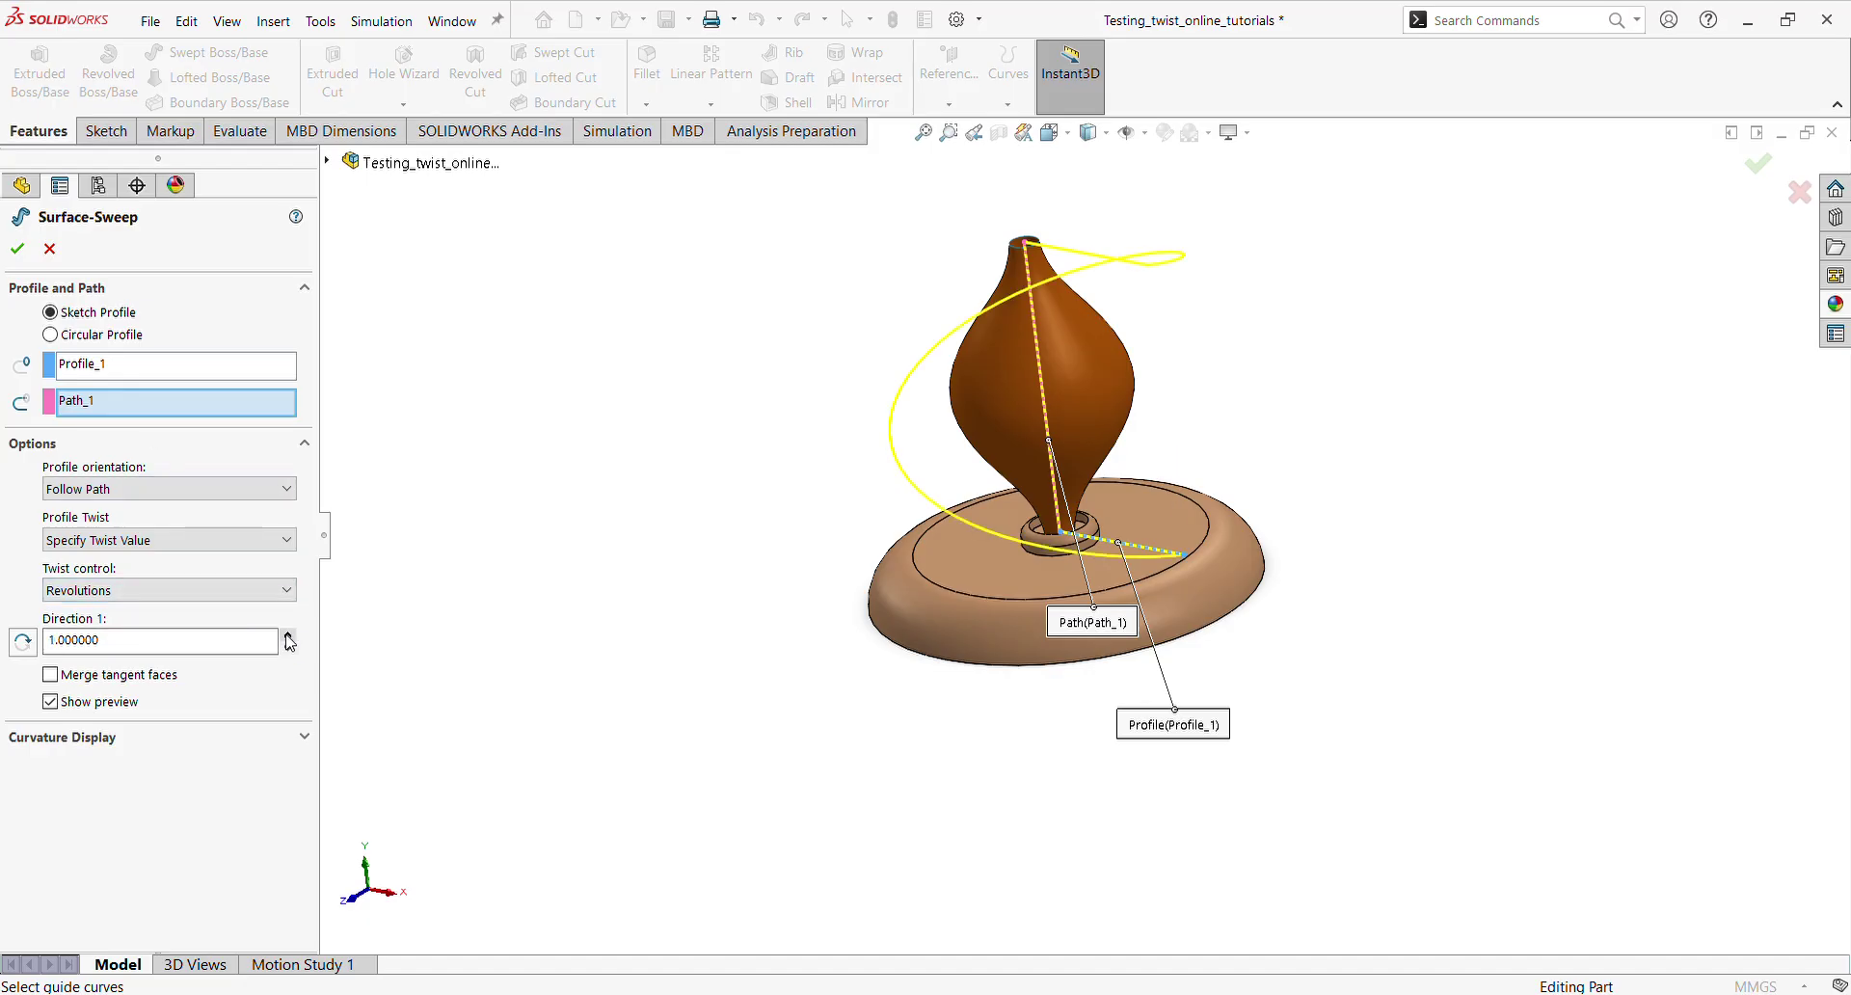
{"action": "middle_click_drag", "start_coordinate": [1006, 430], "coordinate": [1161, 498]}
{"action": "left_click", "coordinate": [287, 635]}
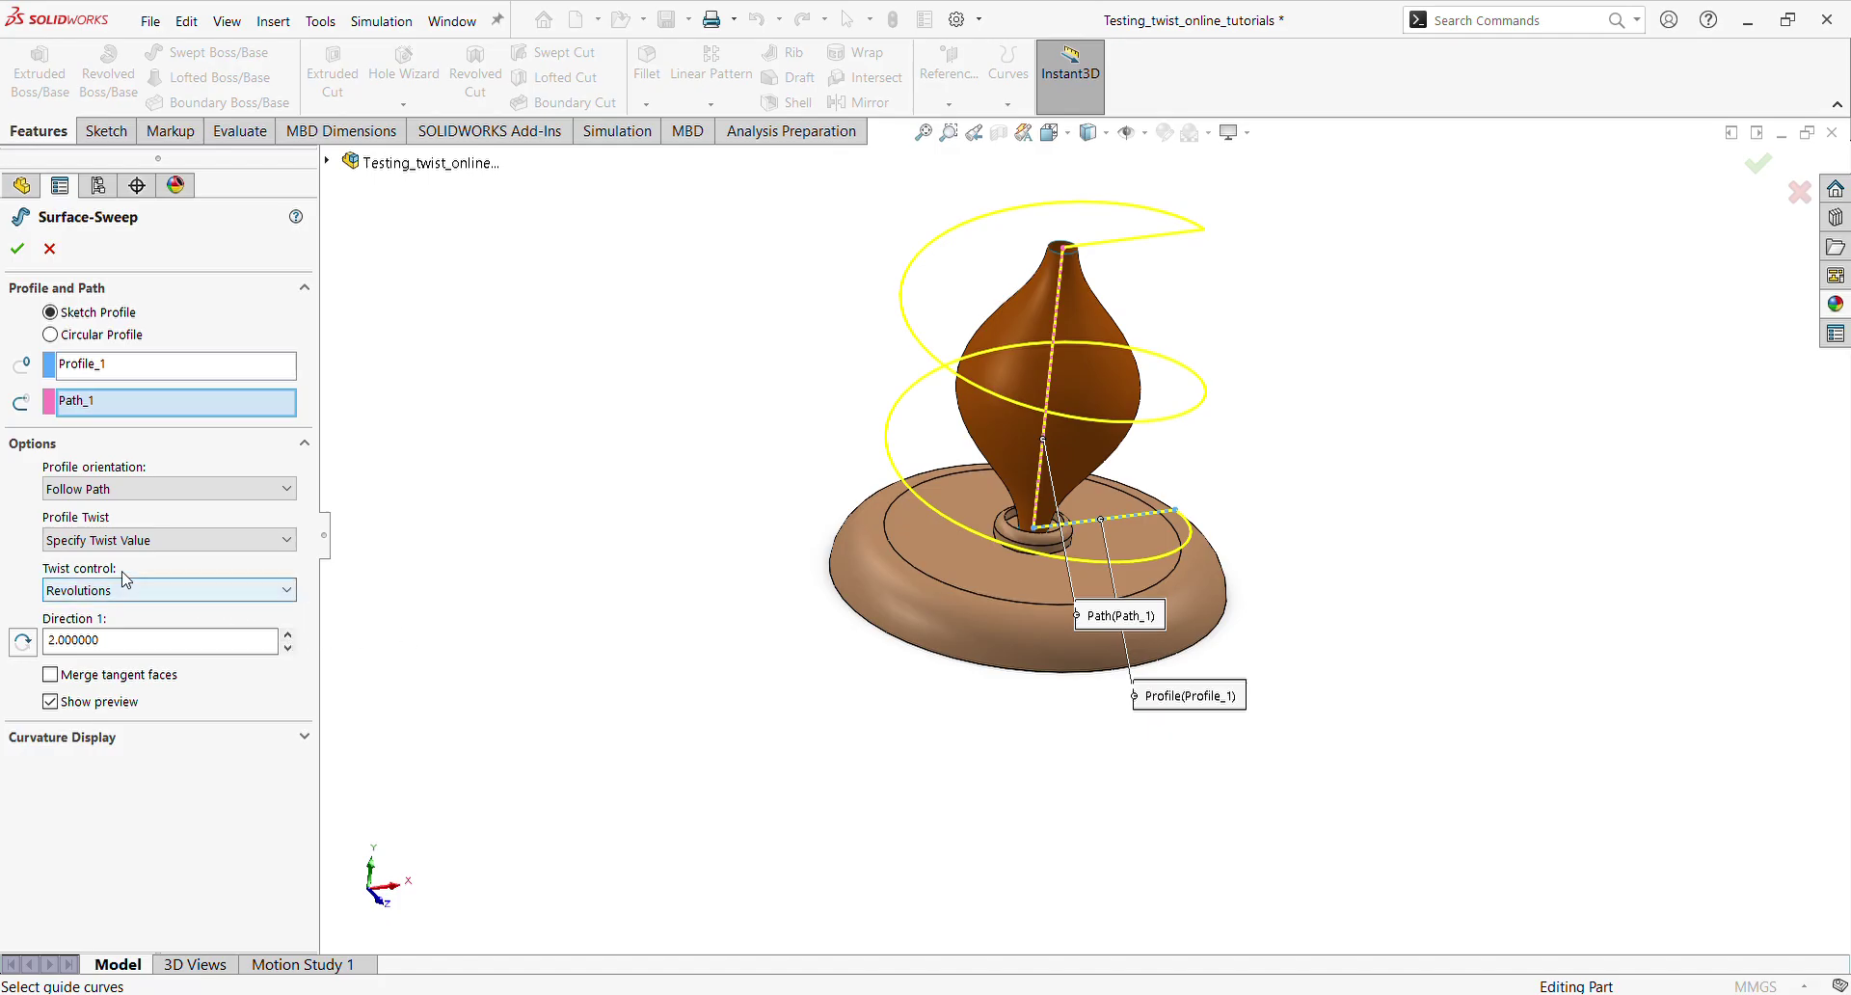
{"action": "left_click", "coordinate": [17, 250]}
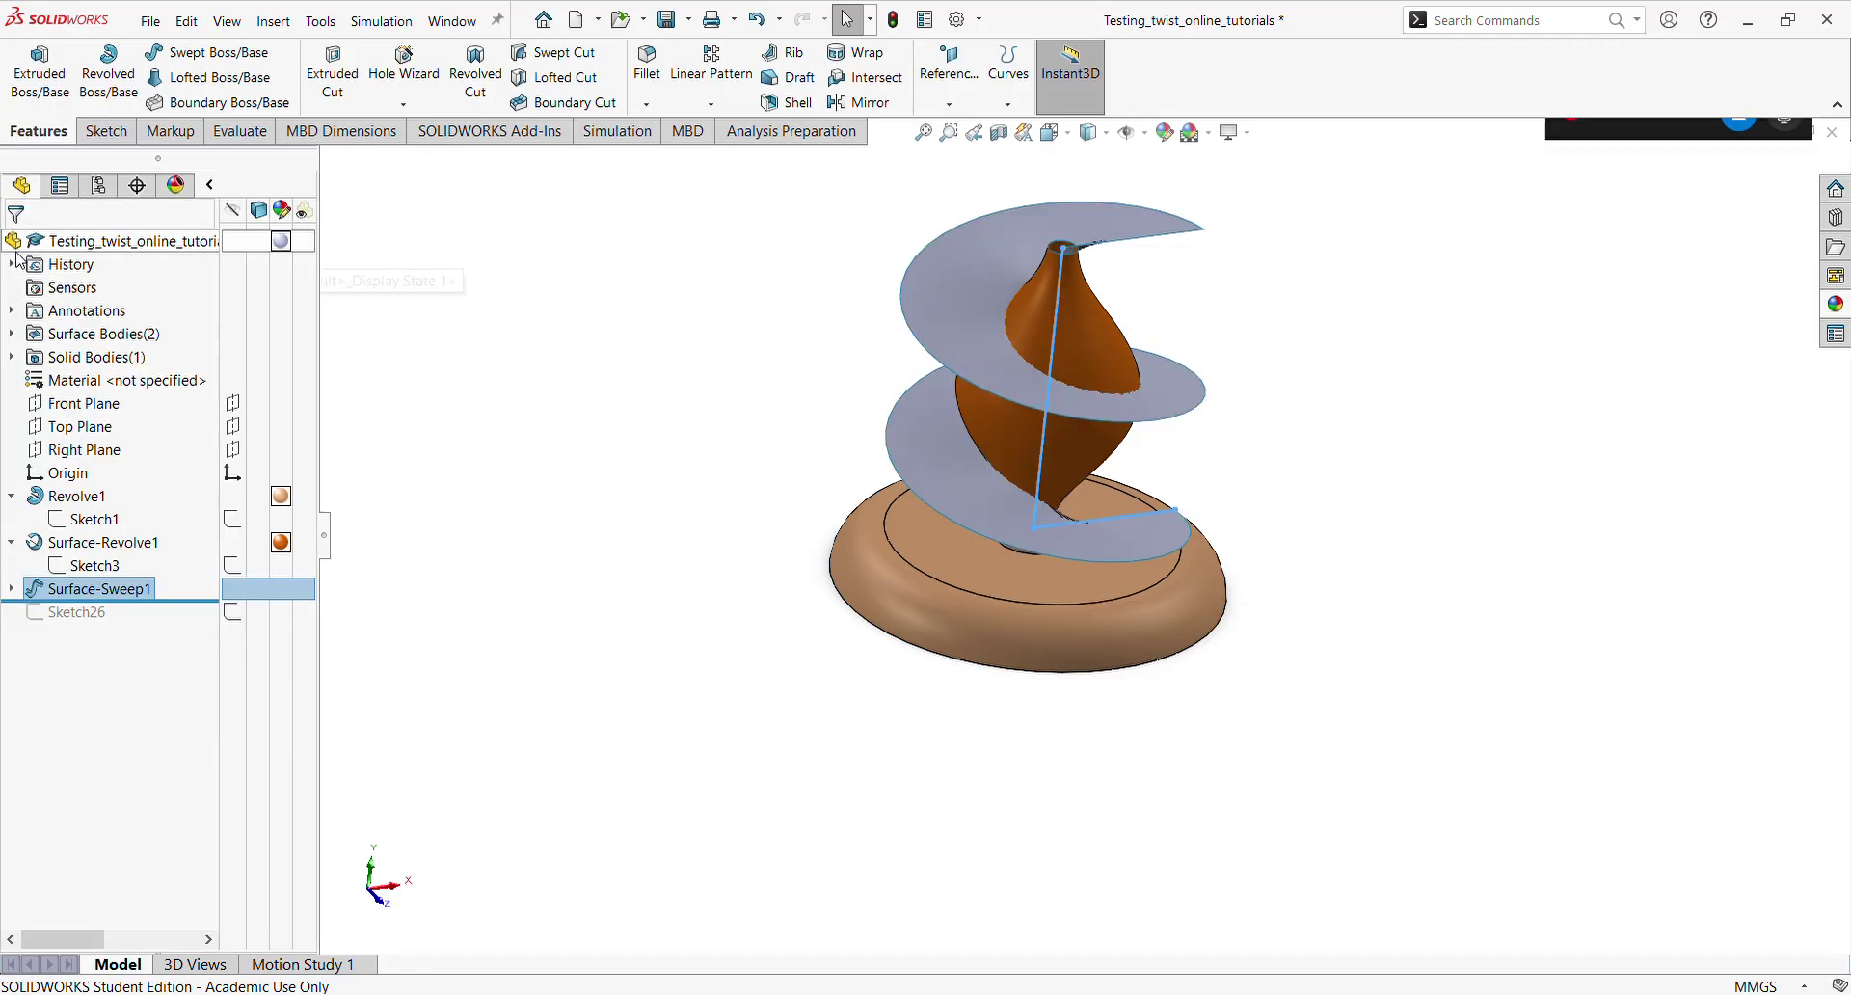
In a new 3D sketch, create the intersection curve between the twisted swept surface and the revolved surface
{"action": "middle_click_drag", "start_coordinate": [1263, 463], "coordinate": [1202, 347]}
{"action": "scroll", "coordinate": [1113, 466], "scroll_direction": "up", "scroll_amount": 3}
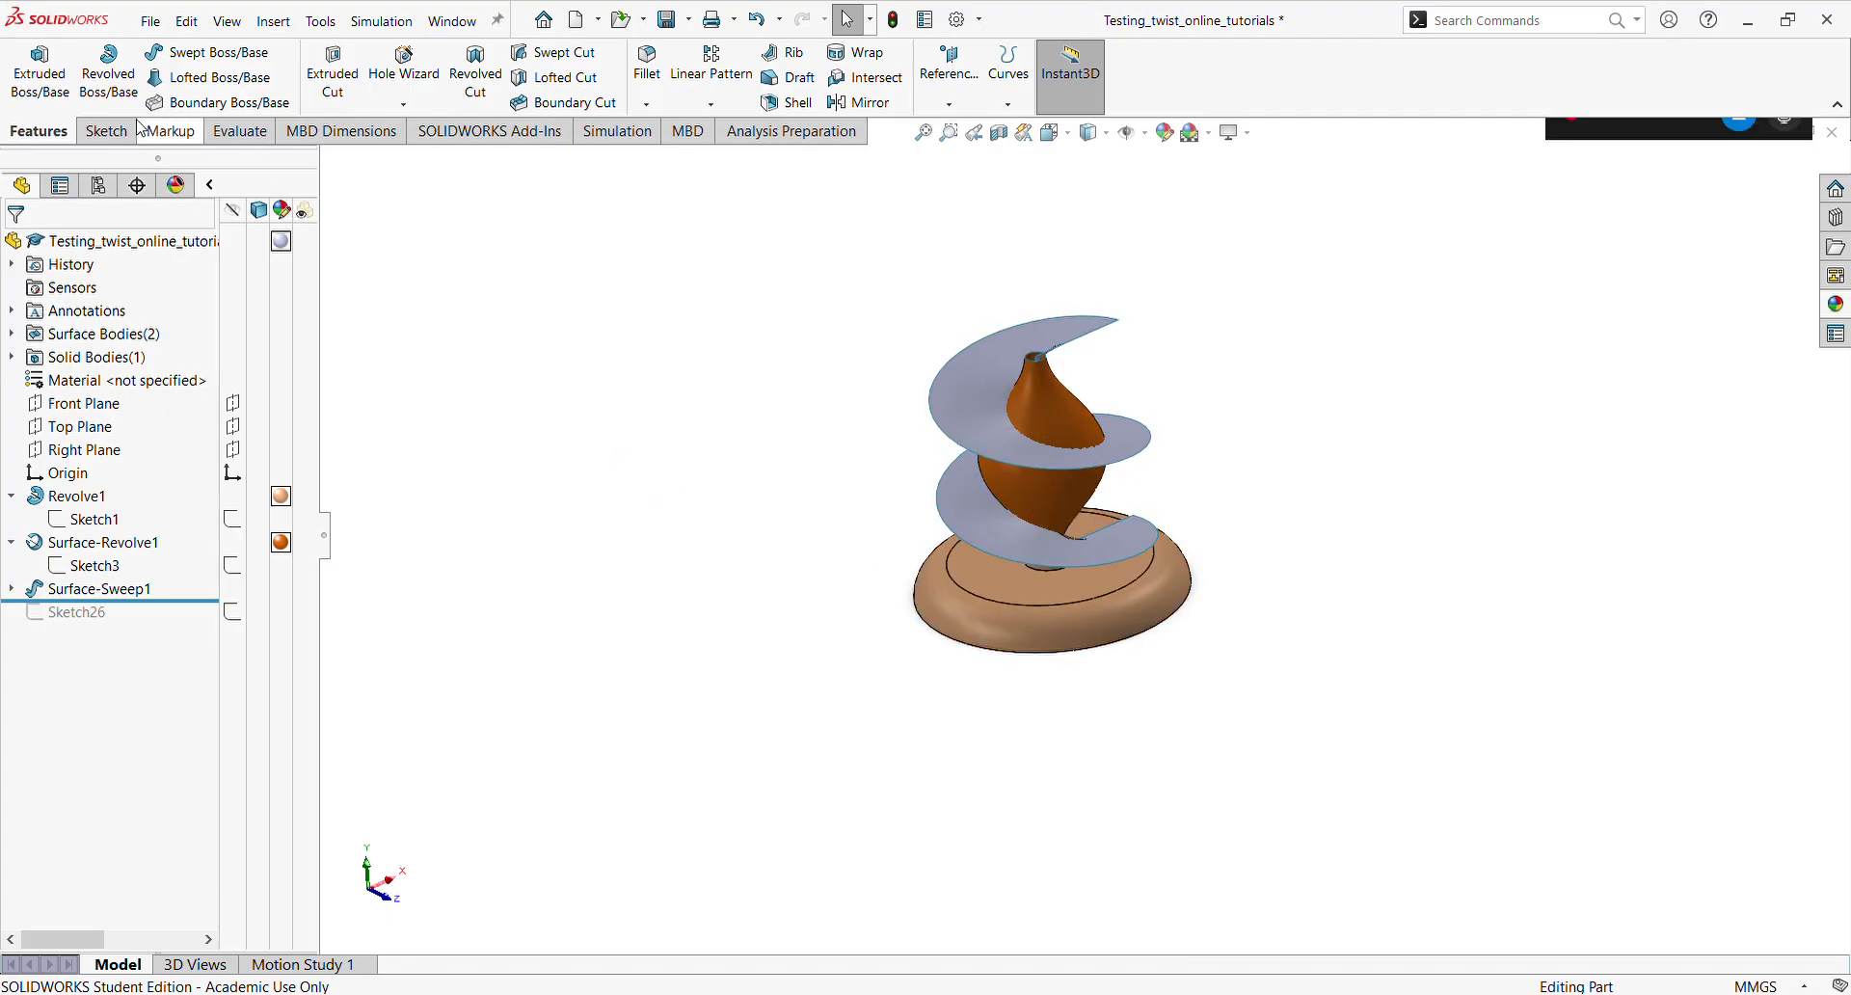
{"action": "left_click", "coordinate": [104, 131]}
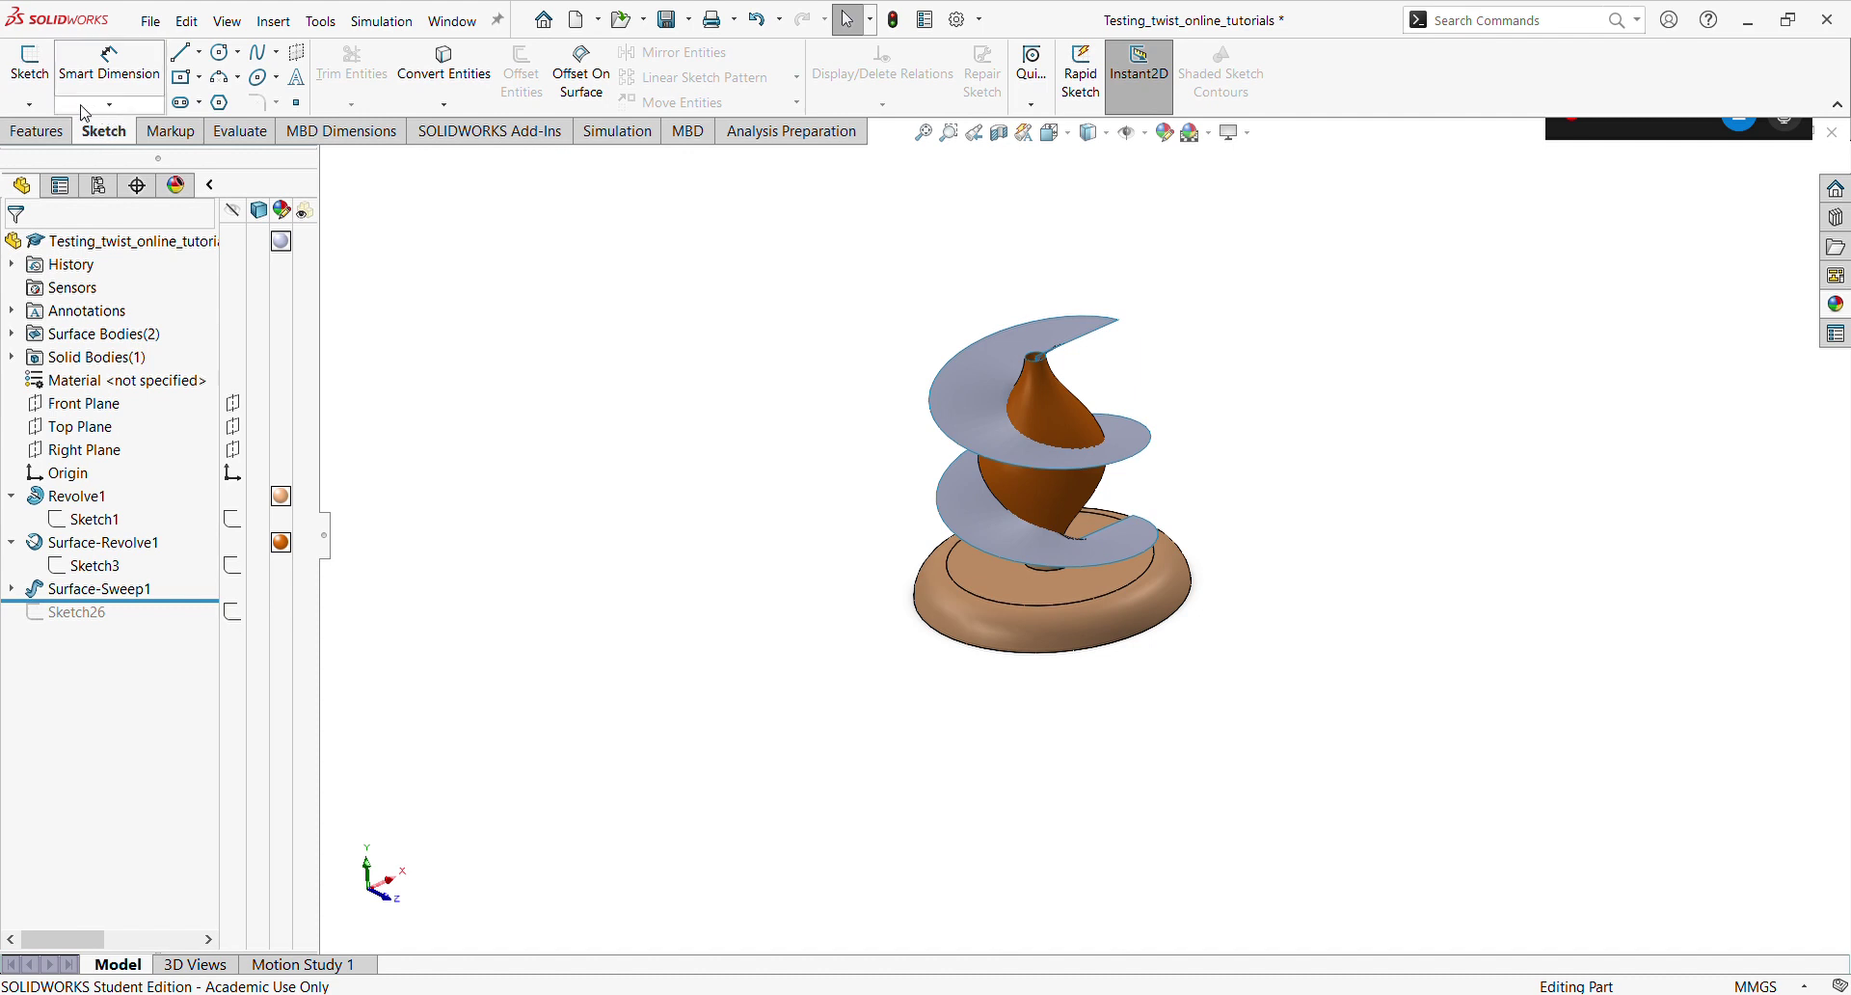
{"action": "left_click", "coordinate": [29, 104]}
{"action": "left_click", "coordinate": [96, 165]}
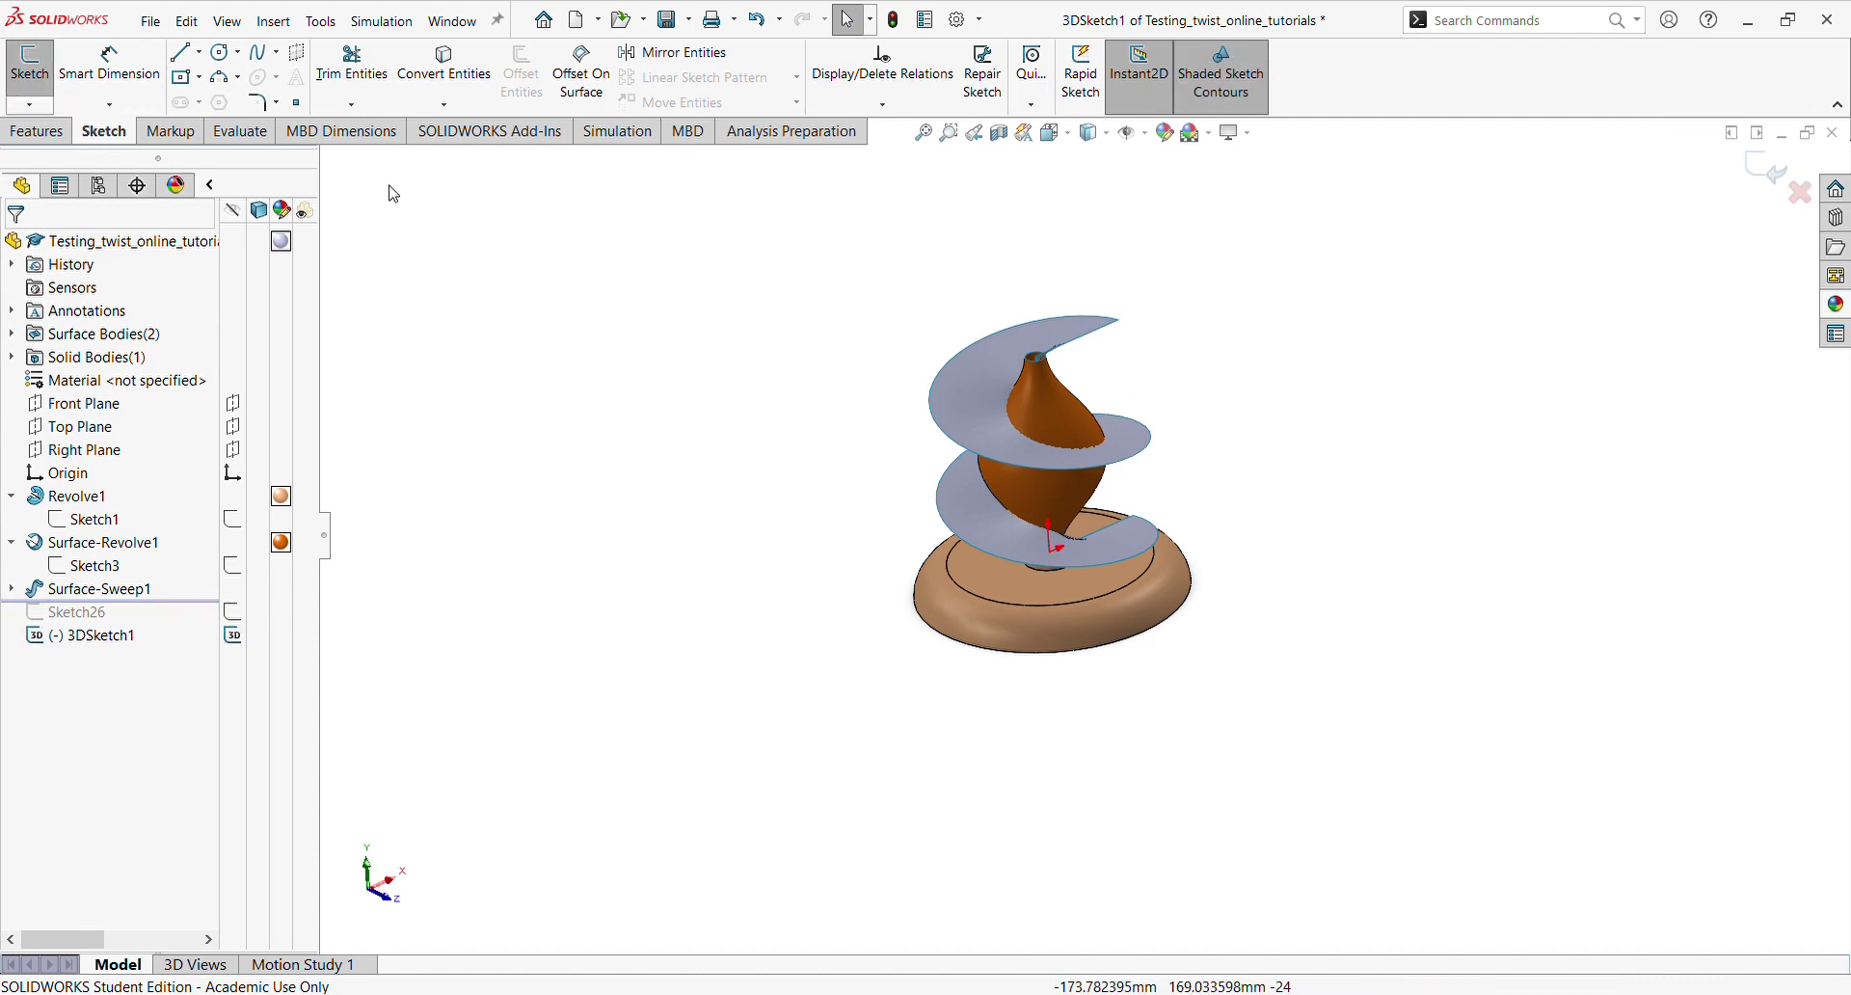
{"action": "left_click", "coordinate": [449, 108]}
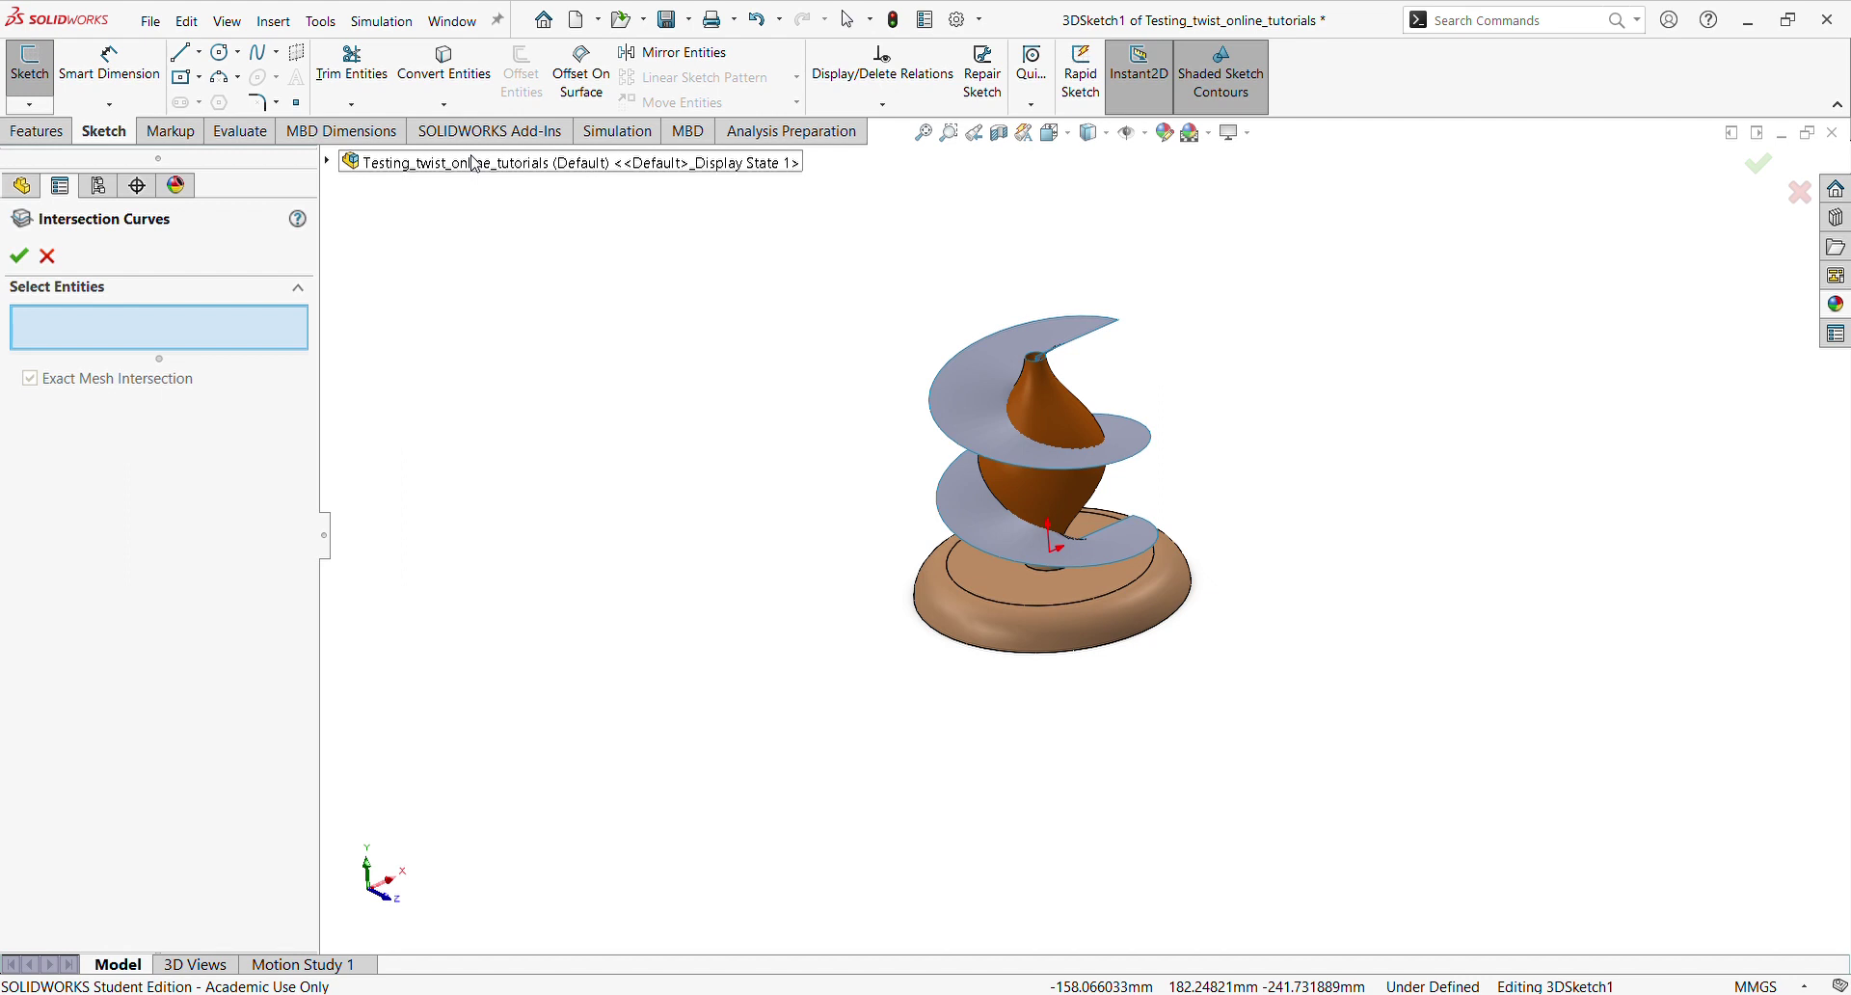
{"action": "left_click", "coordinate": [1008, 516]}
{"action": "left_click", "coordinate": [1024, 497]}
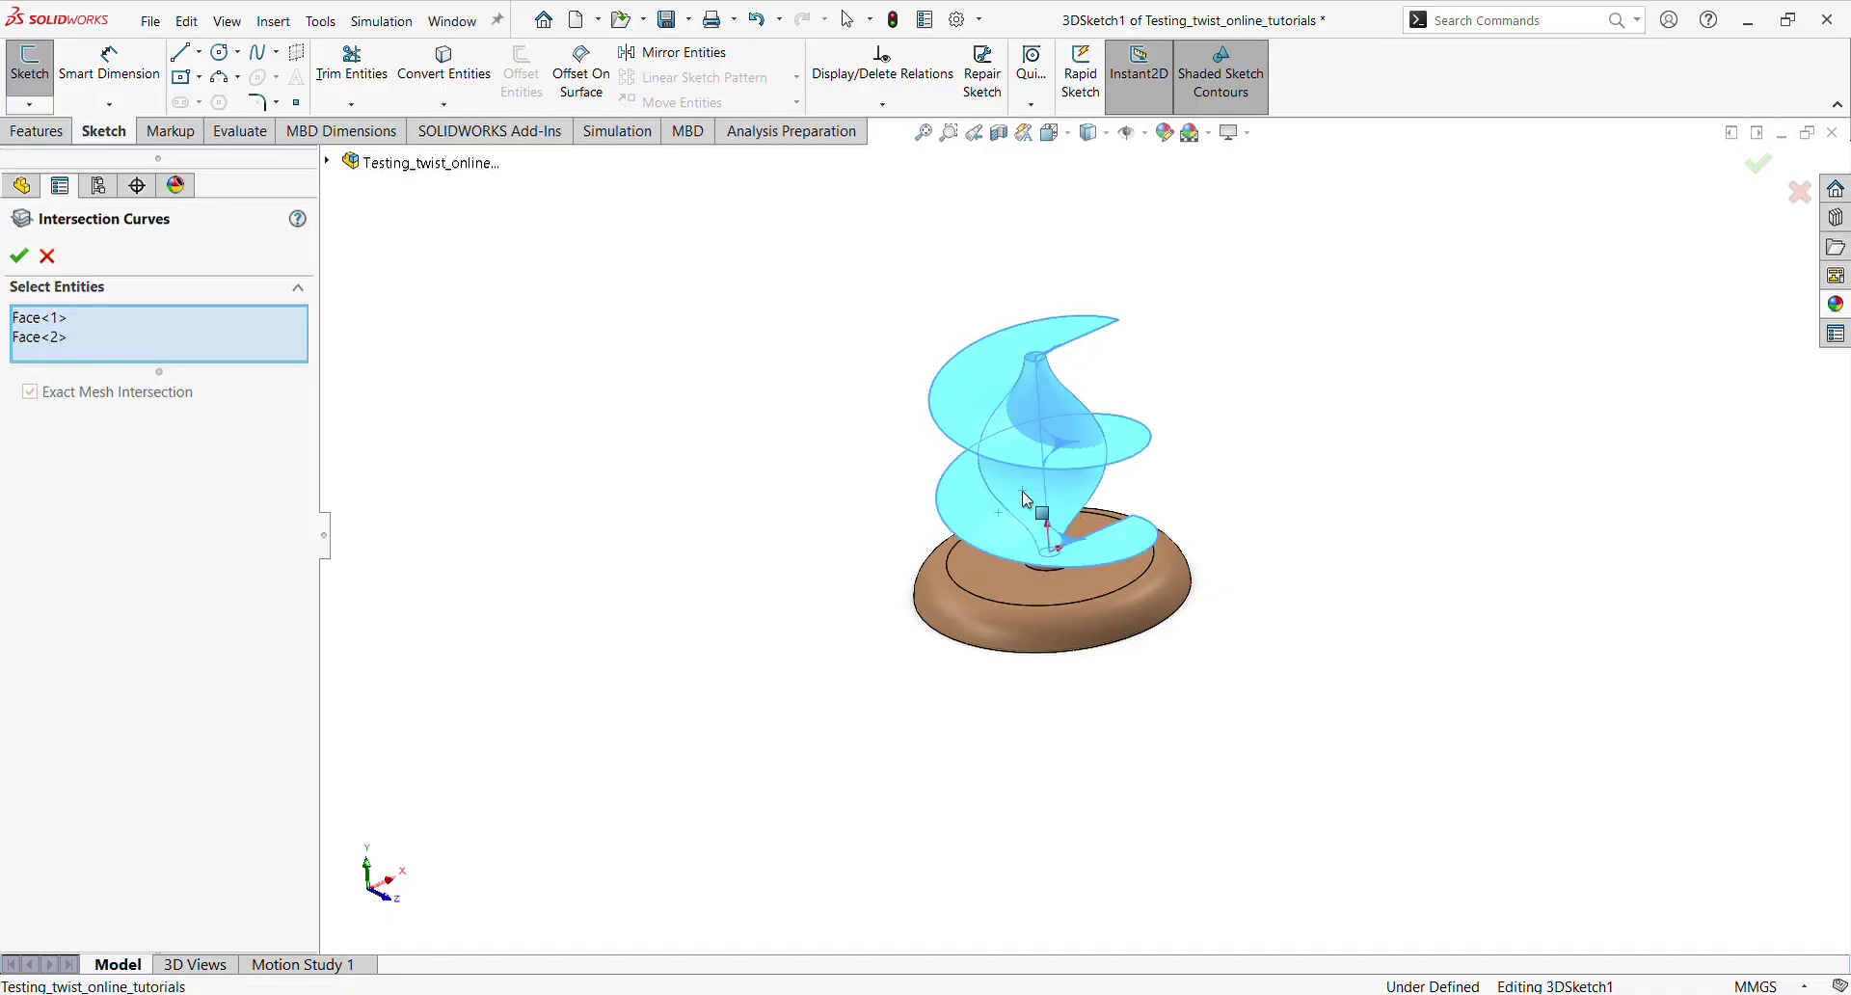
{"action": "left_click", "coordinate": [18, 255]}
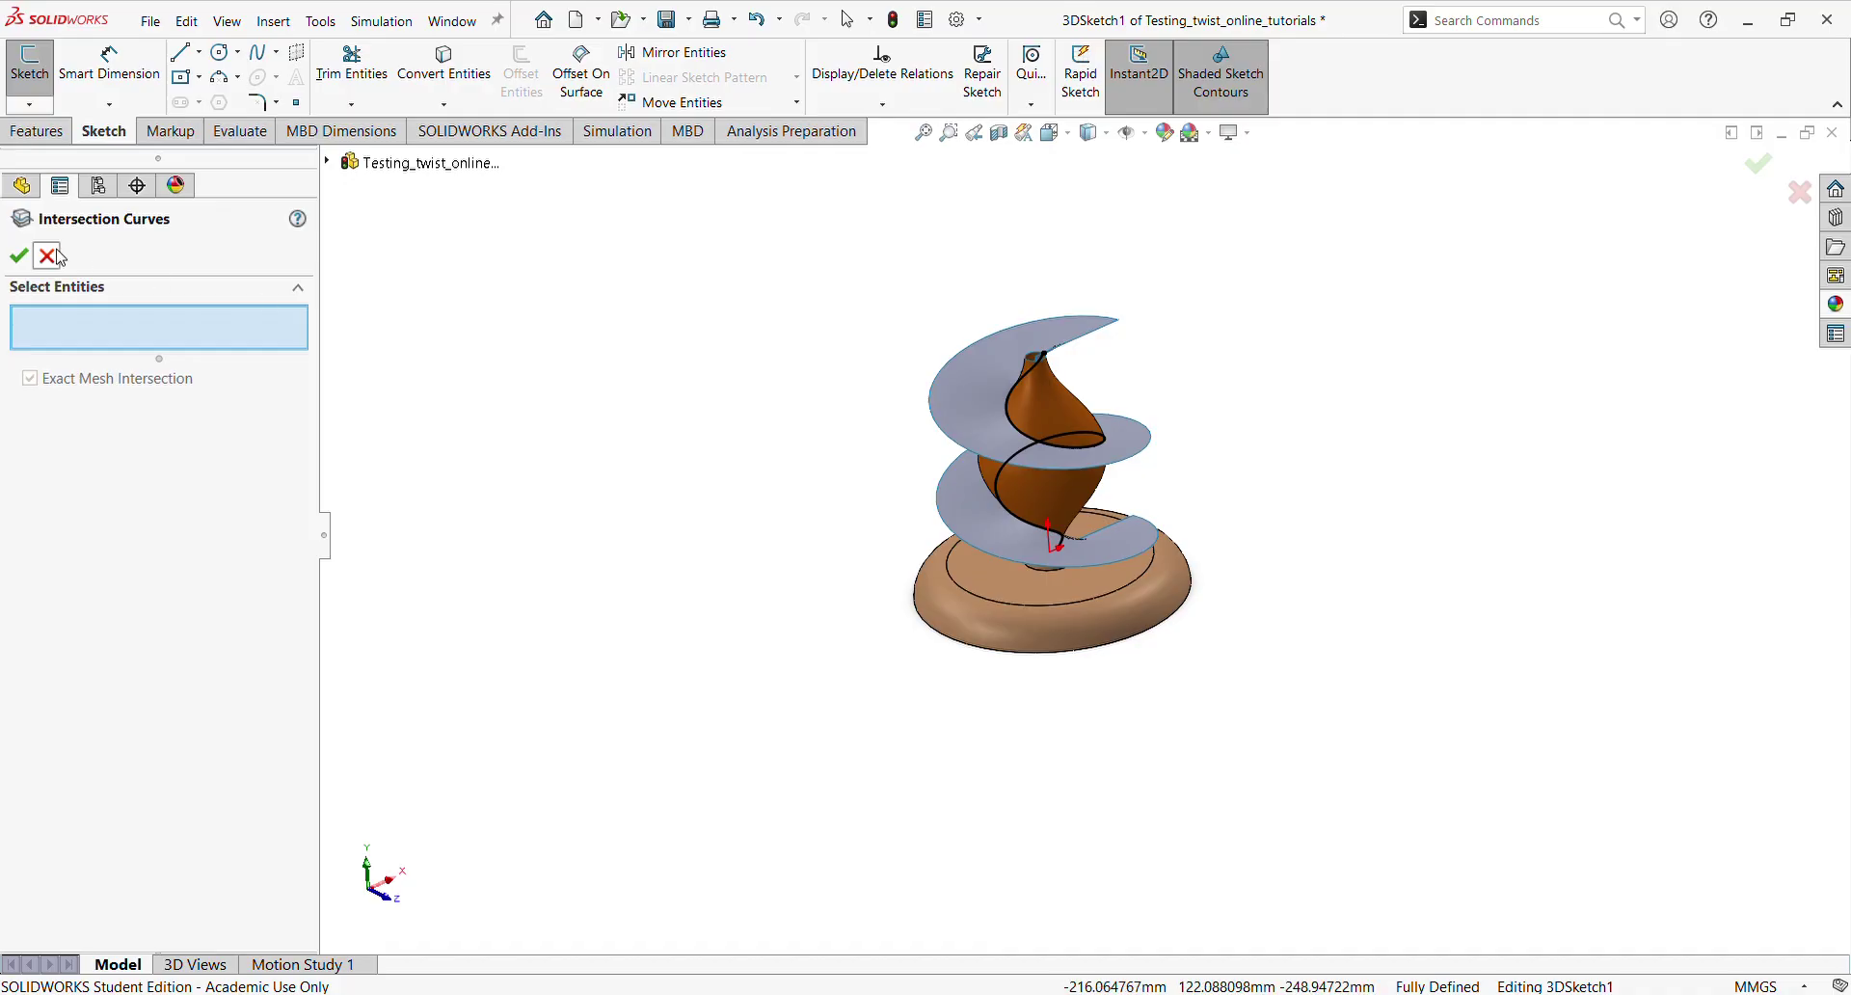
{"action": "left_click", "coordinate": [1758, 165]}
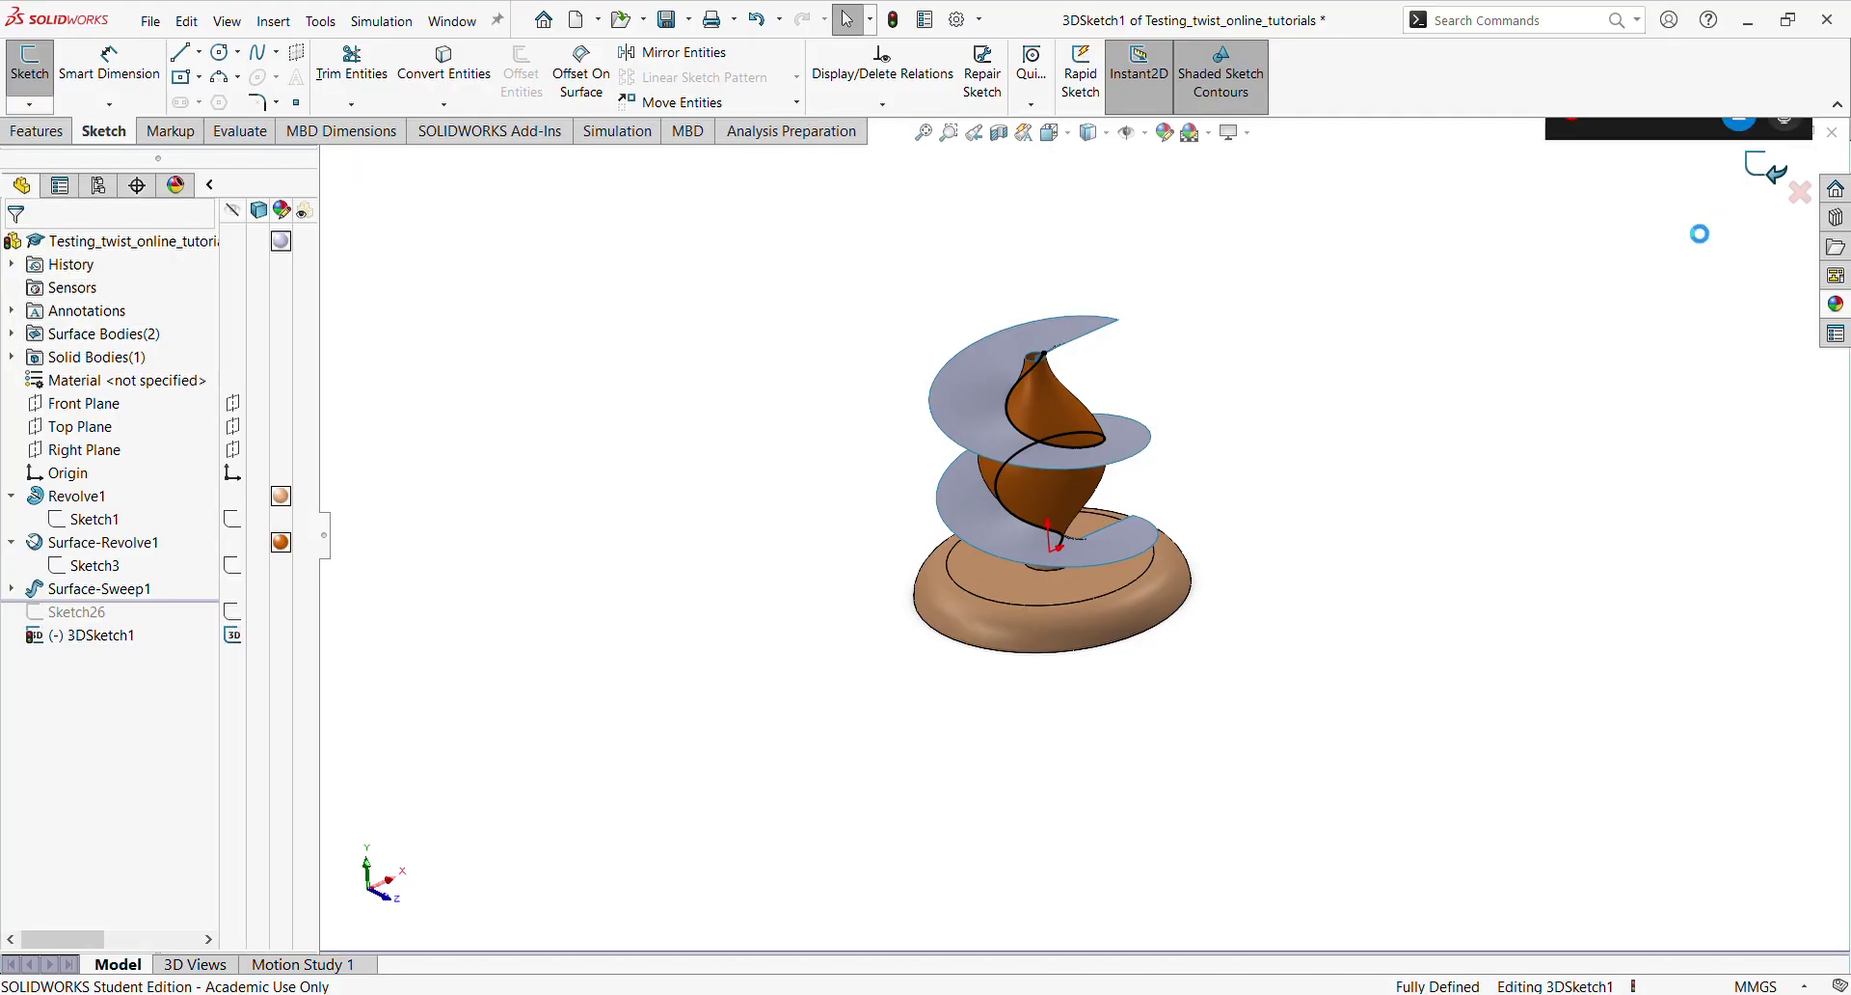
Hide the Surface-Revolve1 and Surface-Sweep1 bodies to isolate the intersection curve above the base
{"action": "scroll", "coordinate": [1214, 395], "scroll_direction": "up", "scroll_amount": 2}
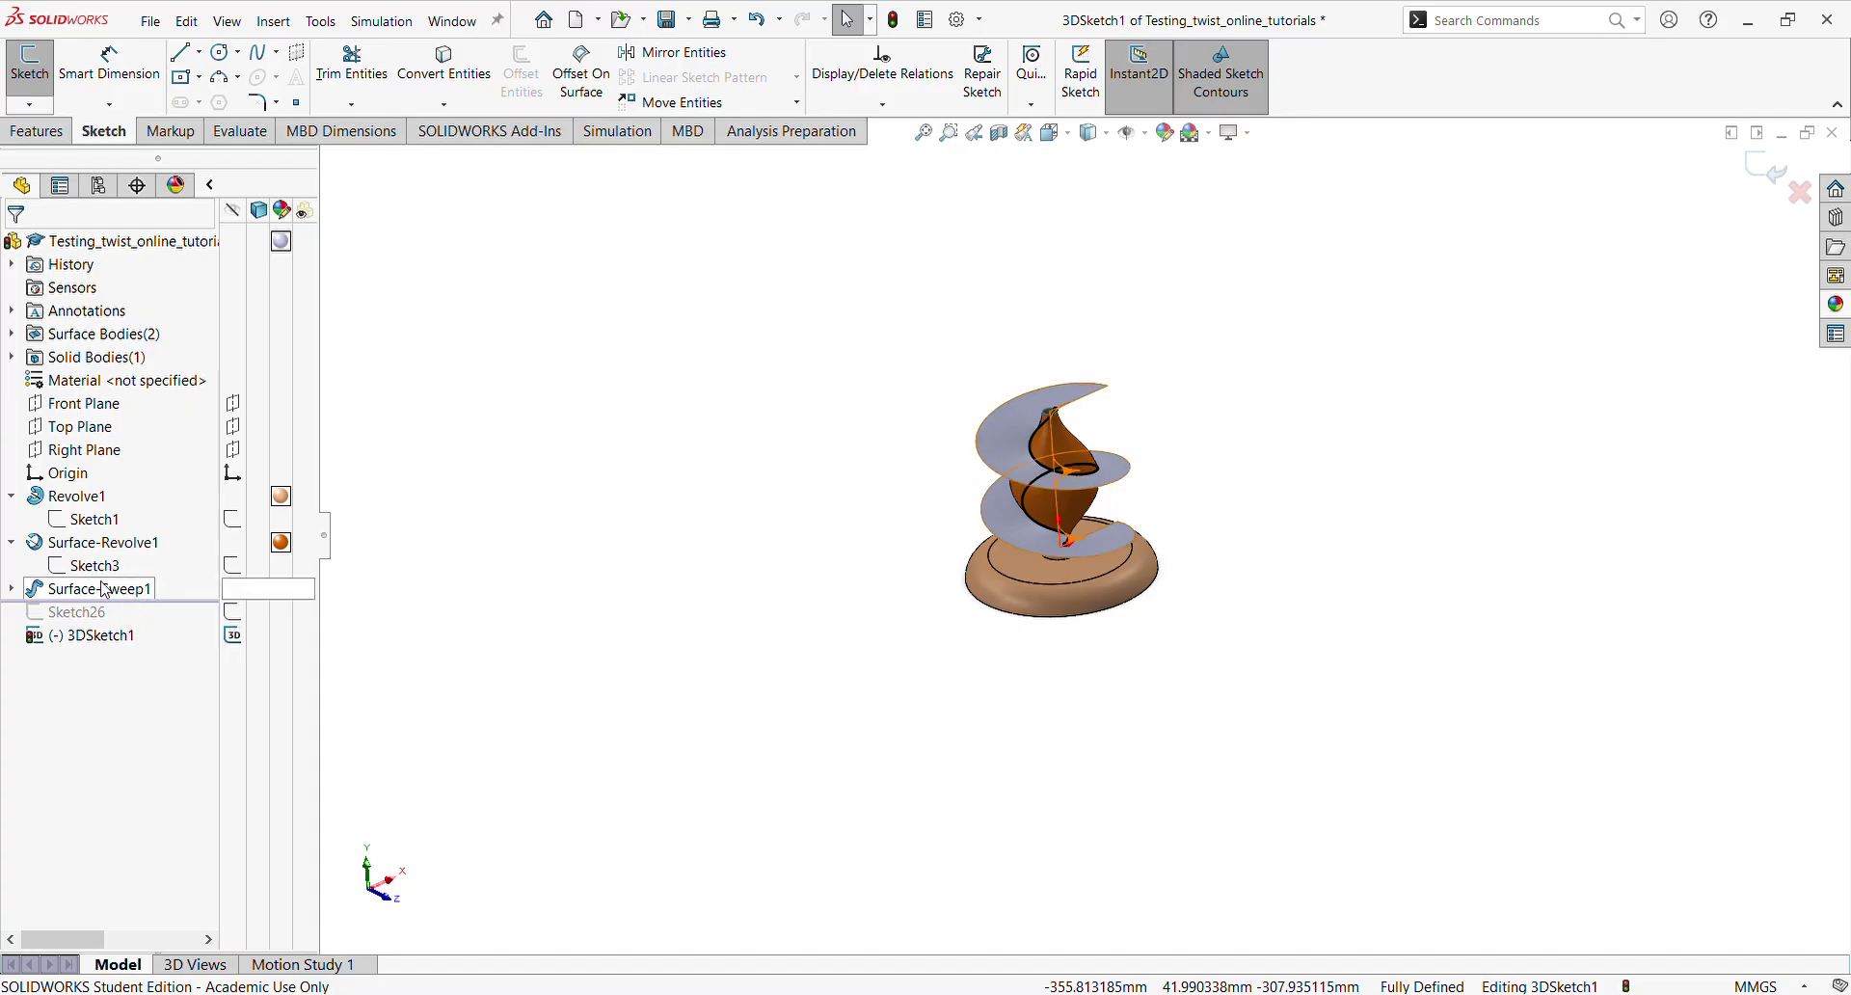
{"action": "left_click", "coordinate": [65, 550]}
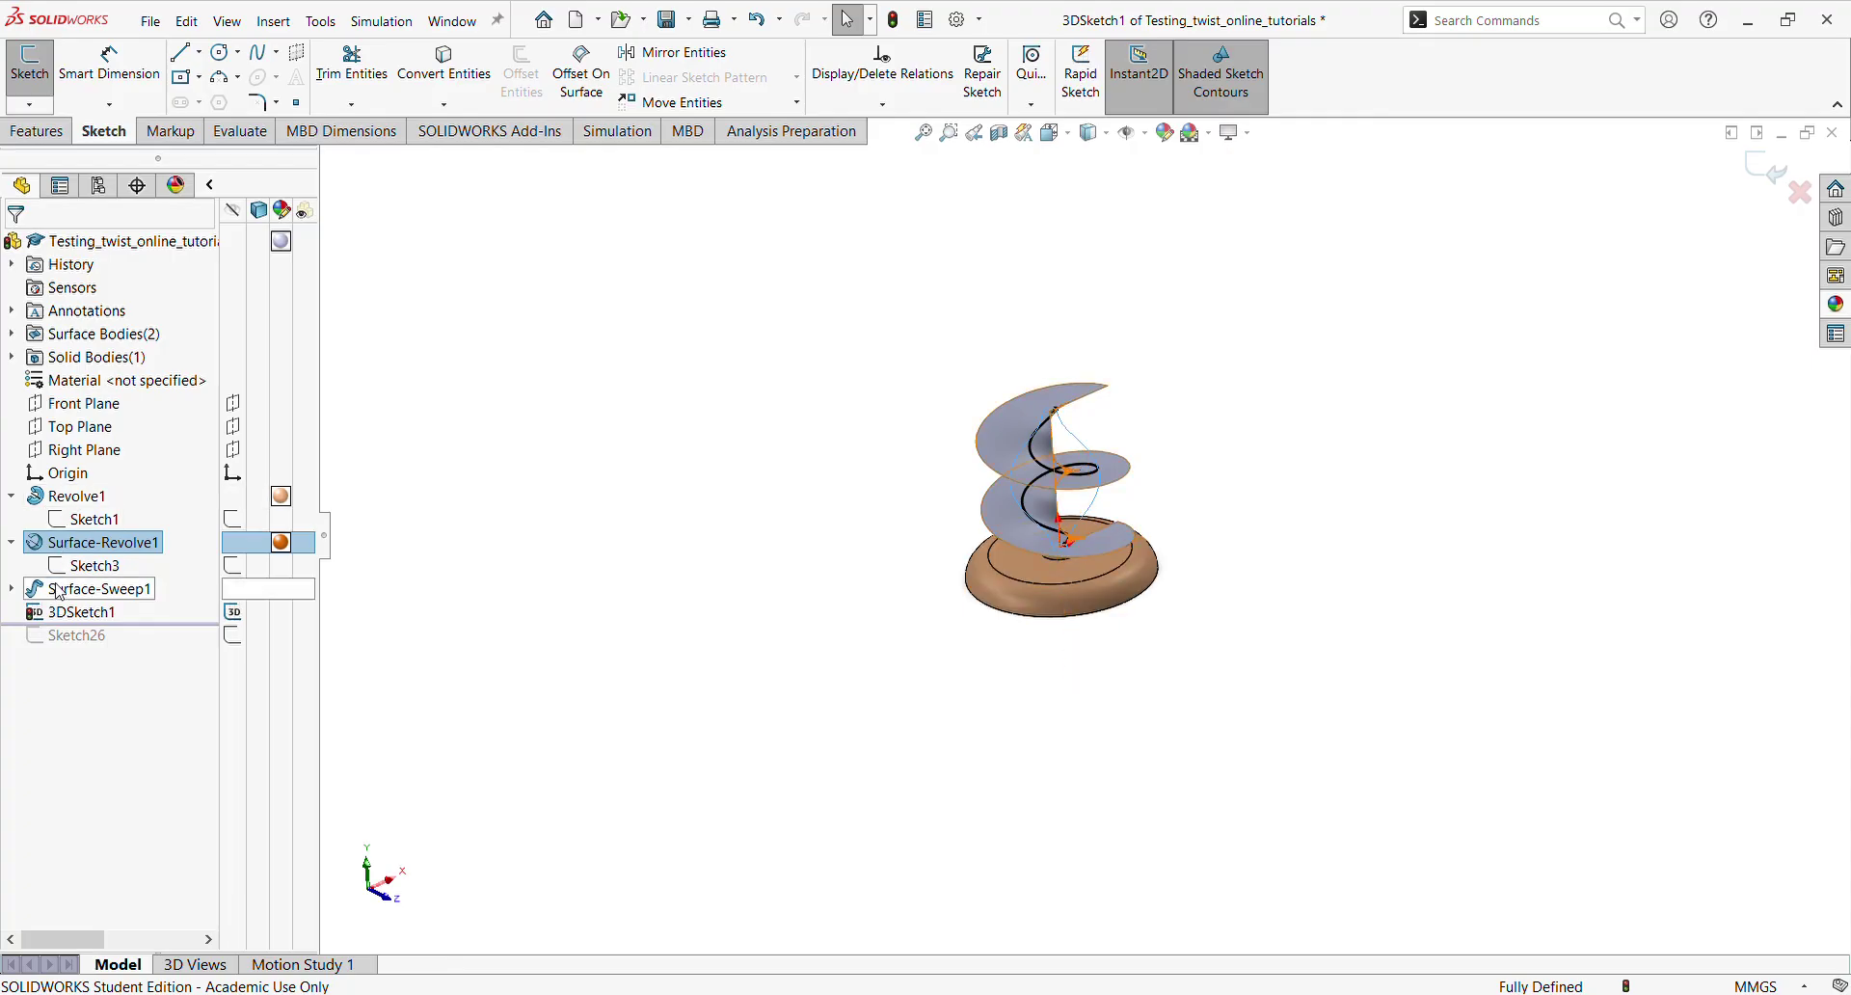
{"action": "left_click", "coordinate": [87, 588]}
{"action": "left_click", "coordinate": [67, 548]}
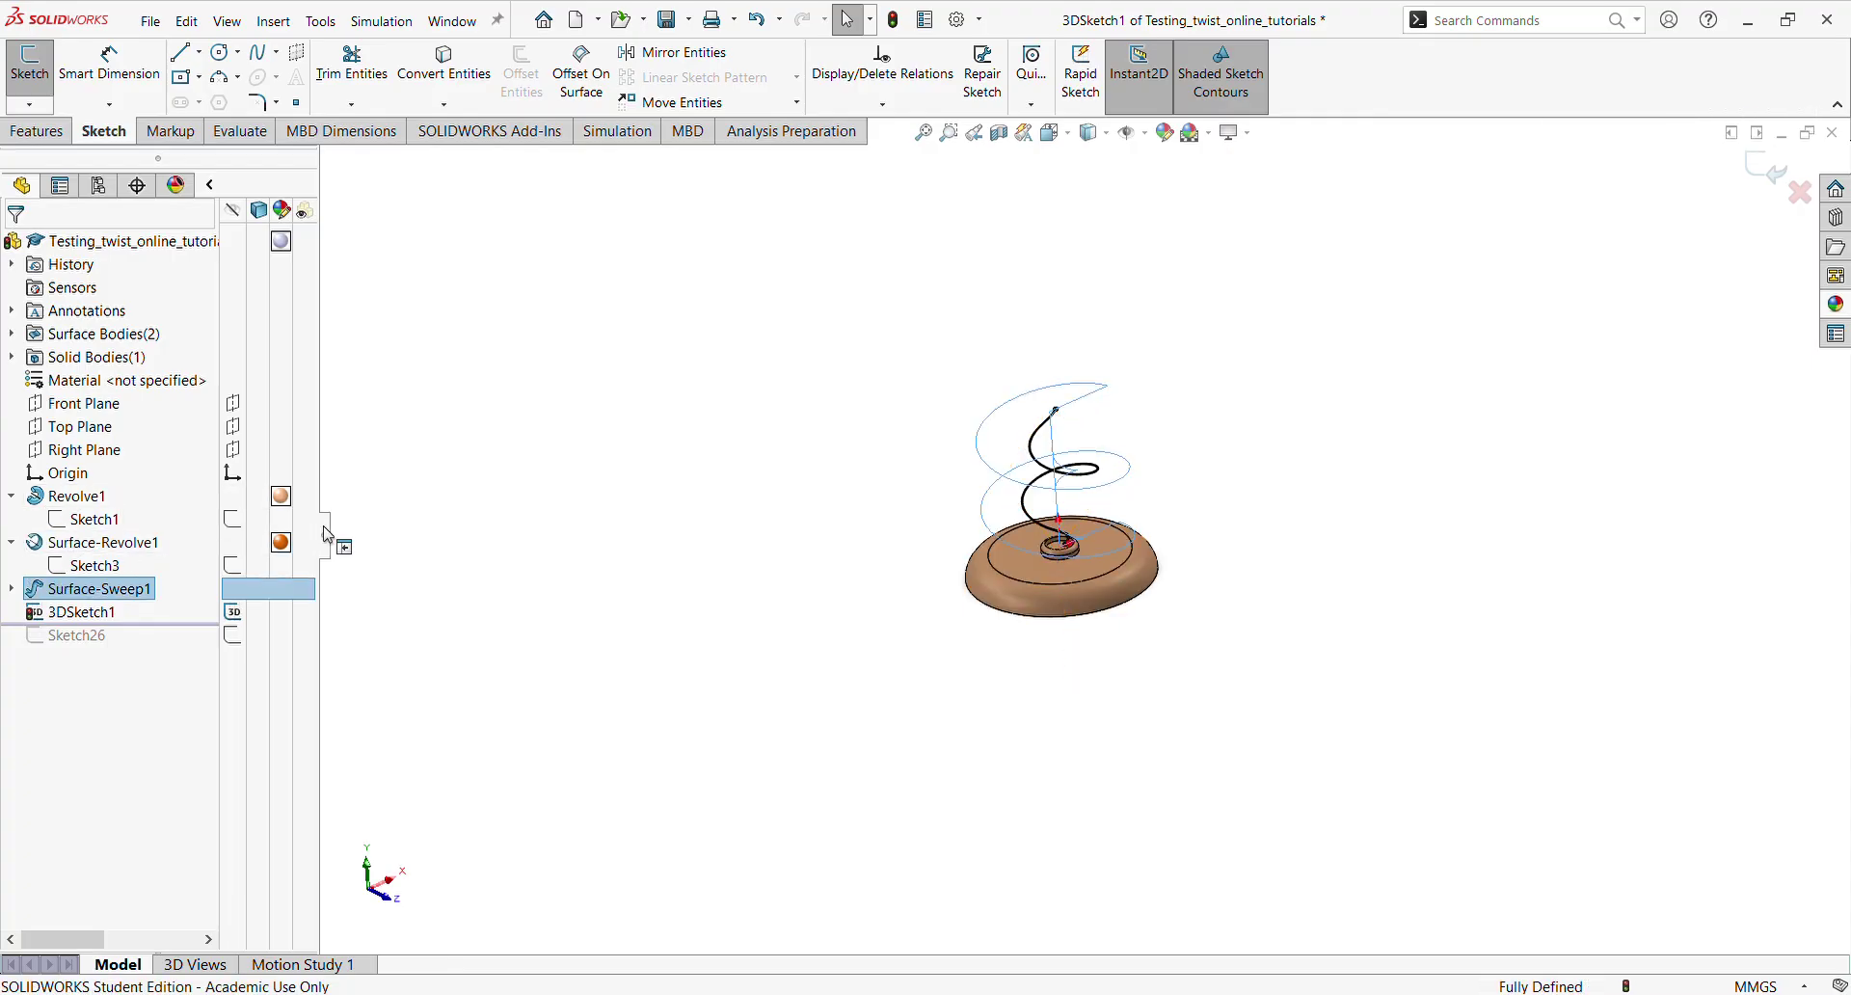
Show the Surface-Sweep1 body to view the intersection curve on it, and hide that body again
{"action": "left_click", "coordinate": [69, 589]}
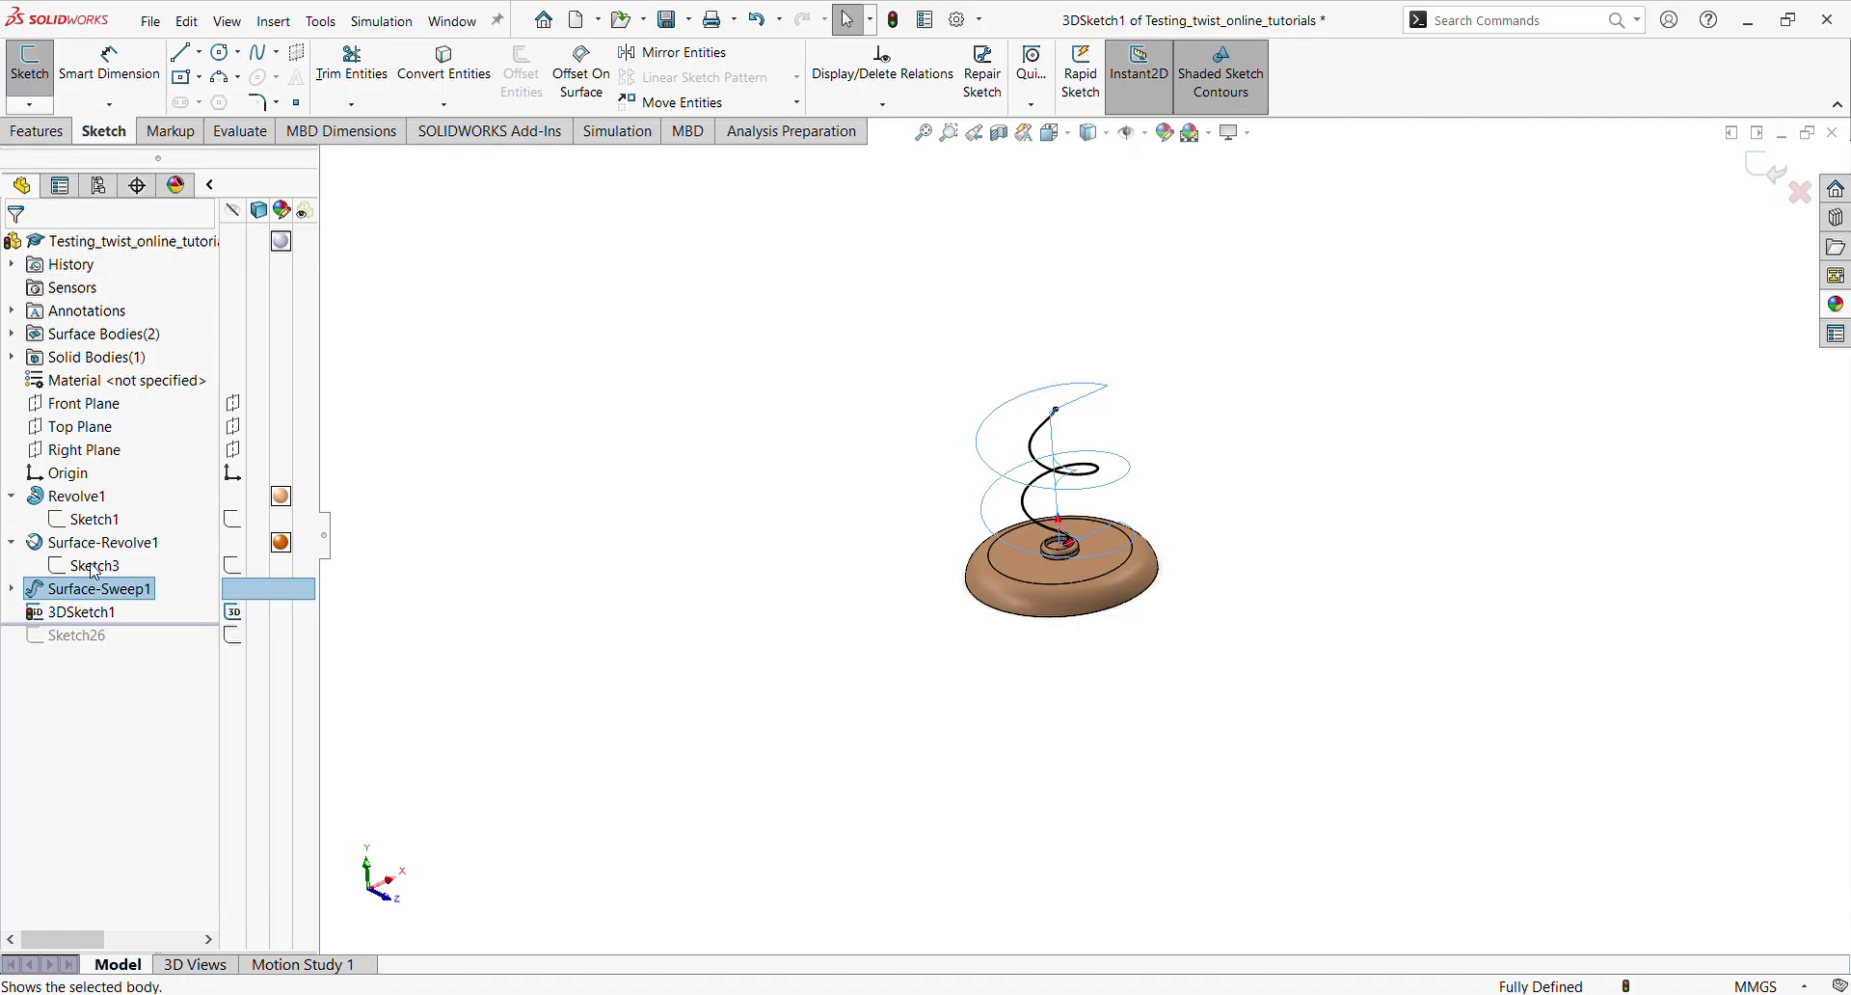
{"action": "left_click", "coordinate": [85, 565]}
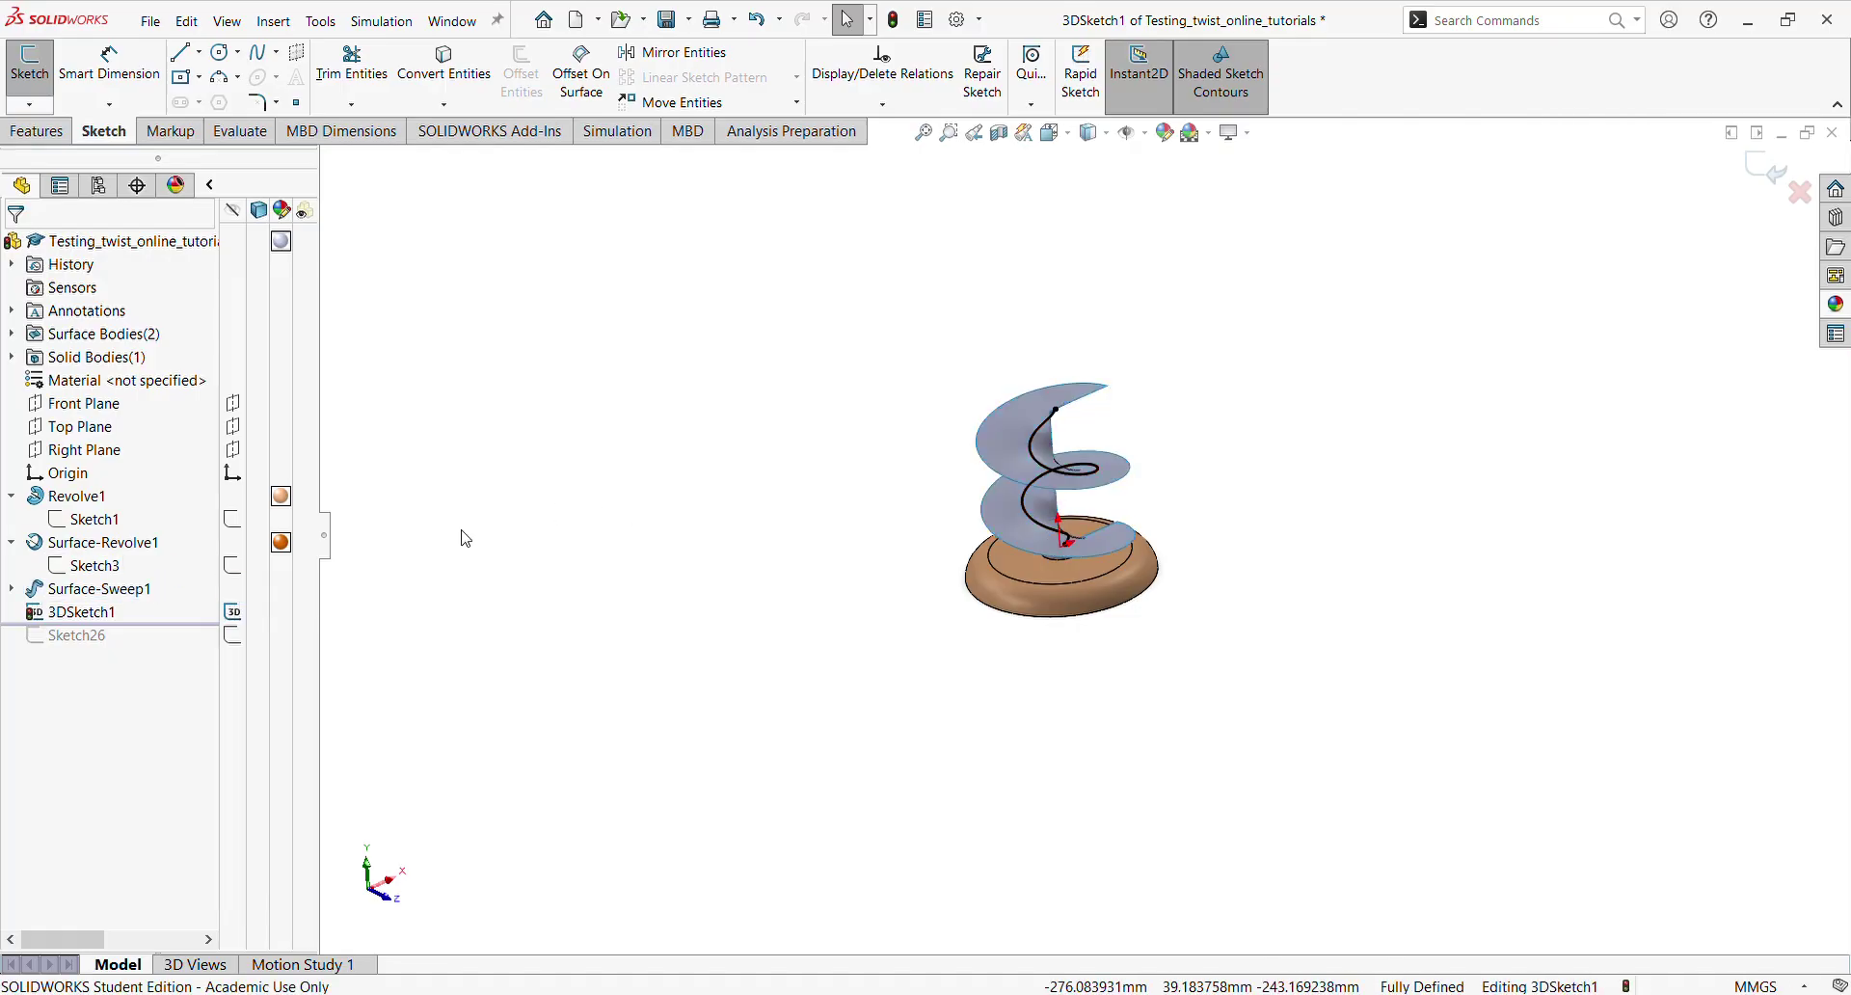
{"action": "left_click", "coordinate": [103, 595]}
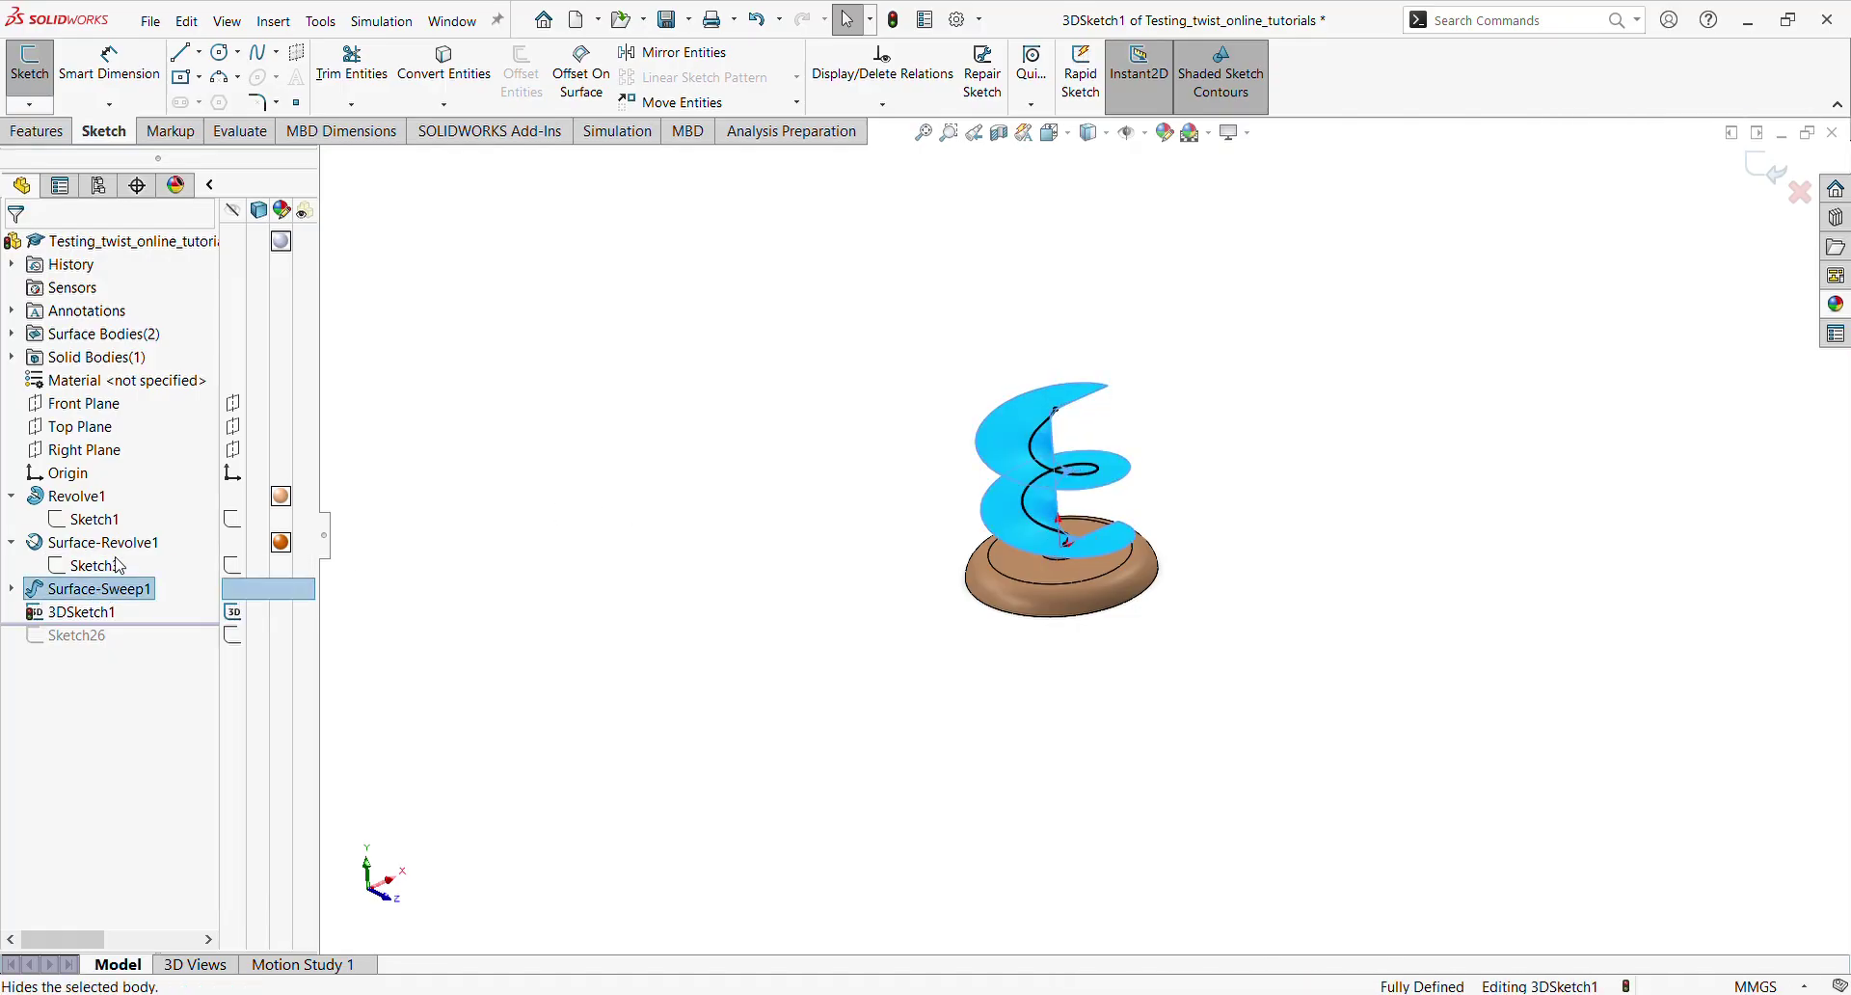
{"action": "left_click", "coordinate": [77, 551]}
Show the Surface-Revolve1 body to examine how the curve wraps around it, and hide that body again
{"action": "left_click", "coordinate": [79, 552]}
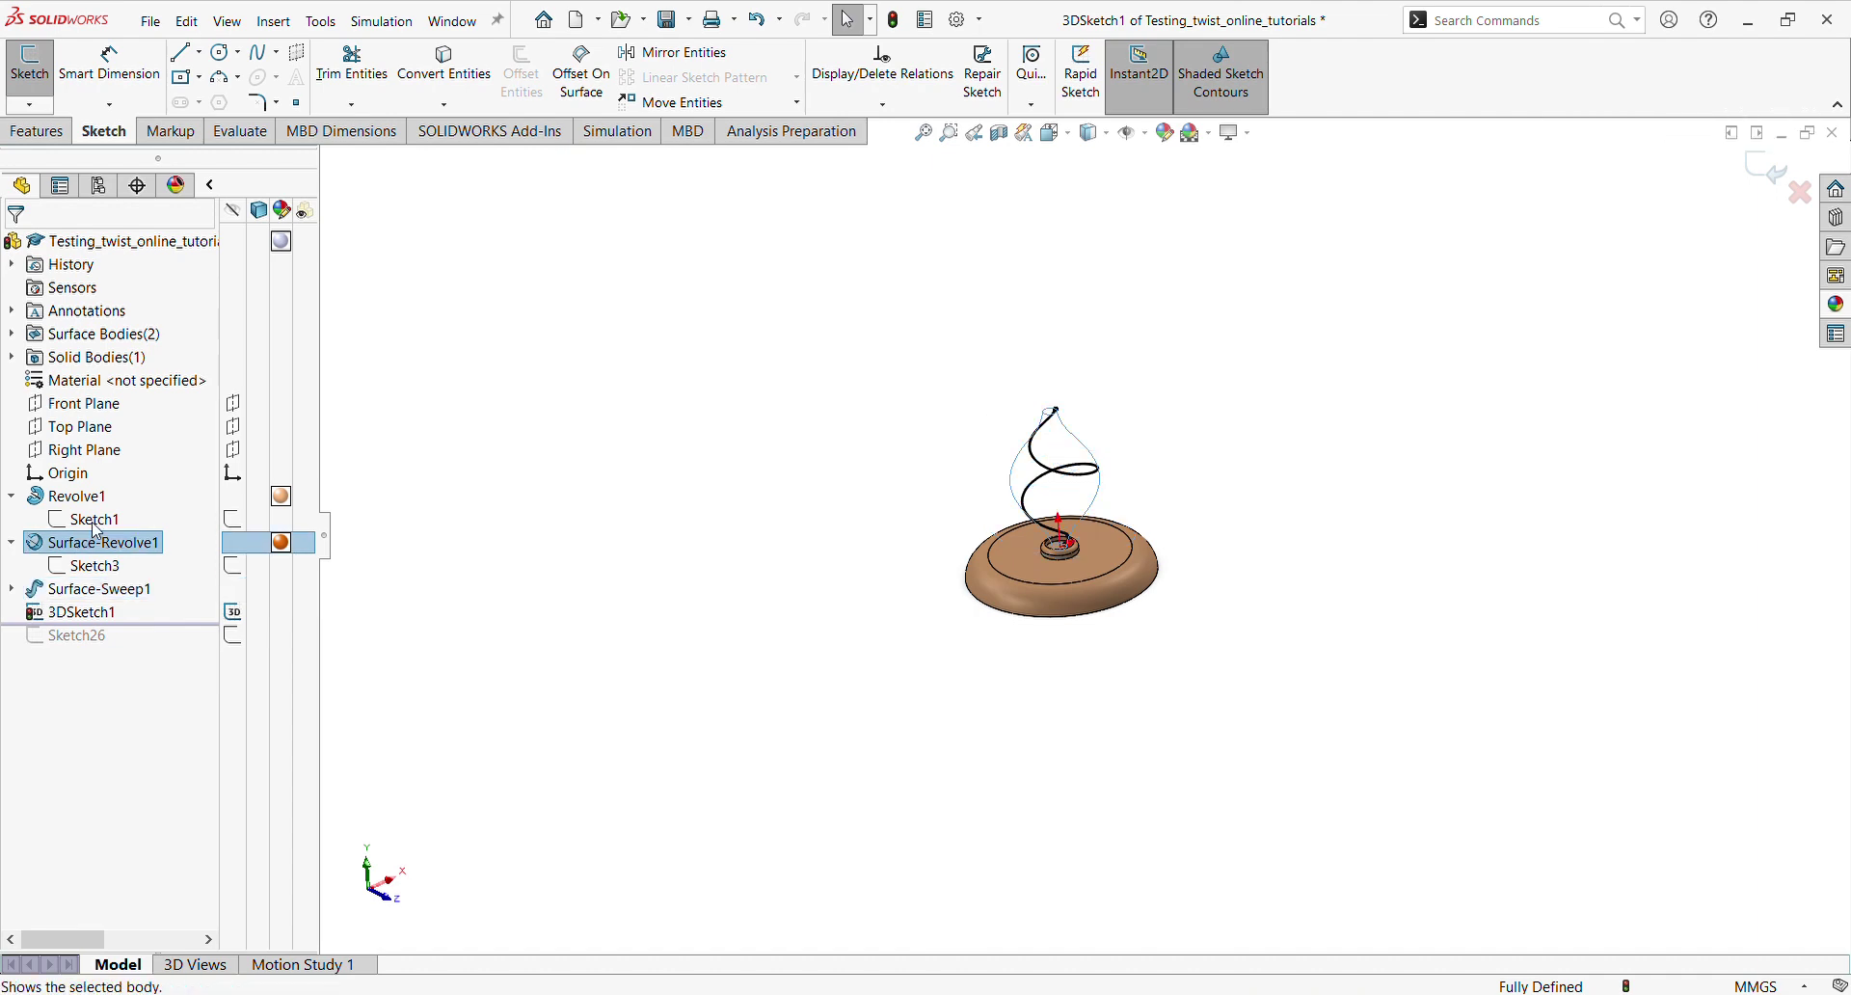
{"action": "left_click", "coordinate": [86, 530]}
{"action": "left_click", "coordinate": [595, 456]}
{"action": "scroll", "coordinate": [1007, 510], "scroll_direction": "down", "scroll_amount": 2}
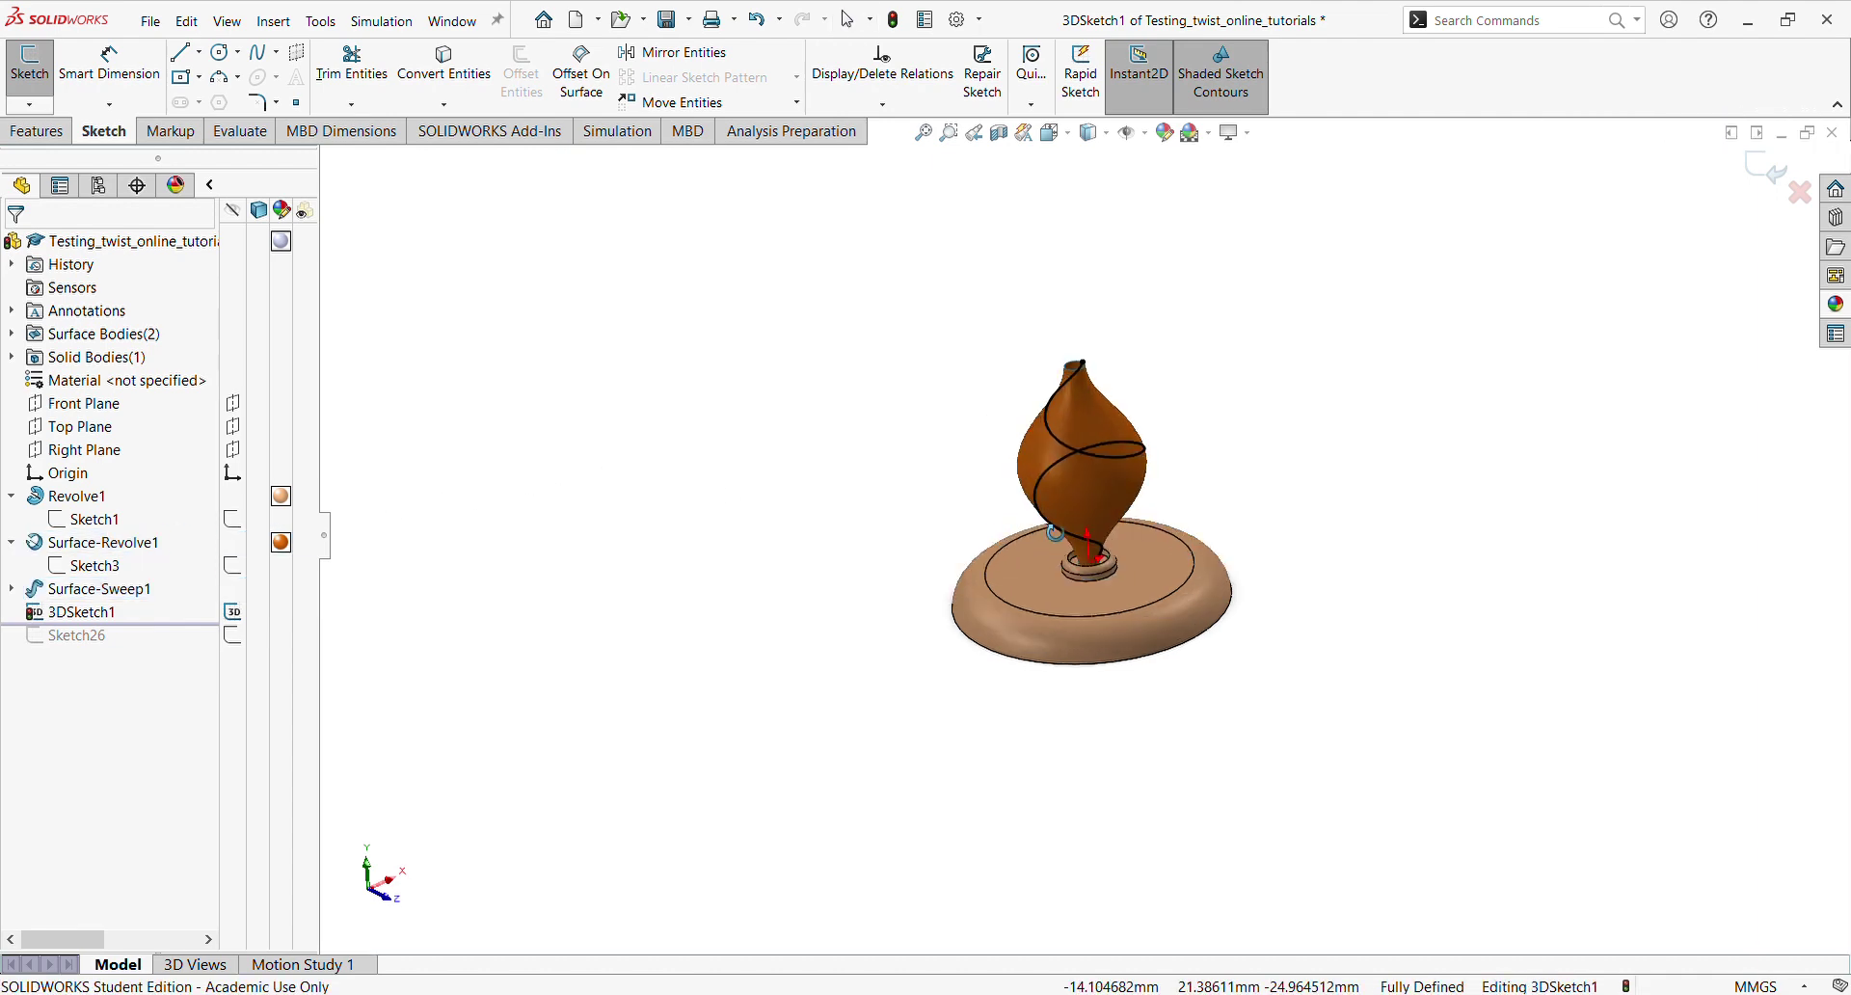
{"action": "middle_click_drag", "start_coordinate": [1025, 514], "coordinate": [1195, 578]}
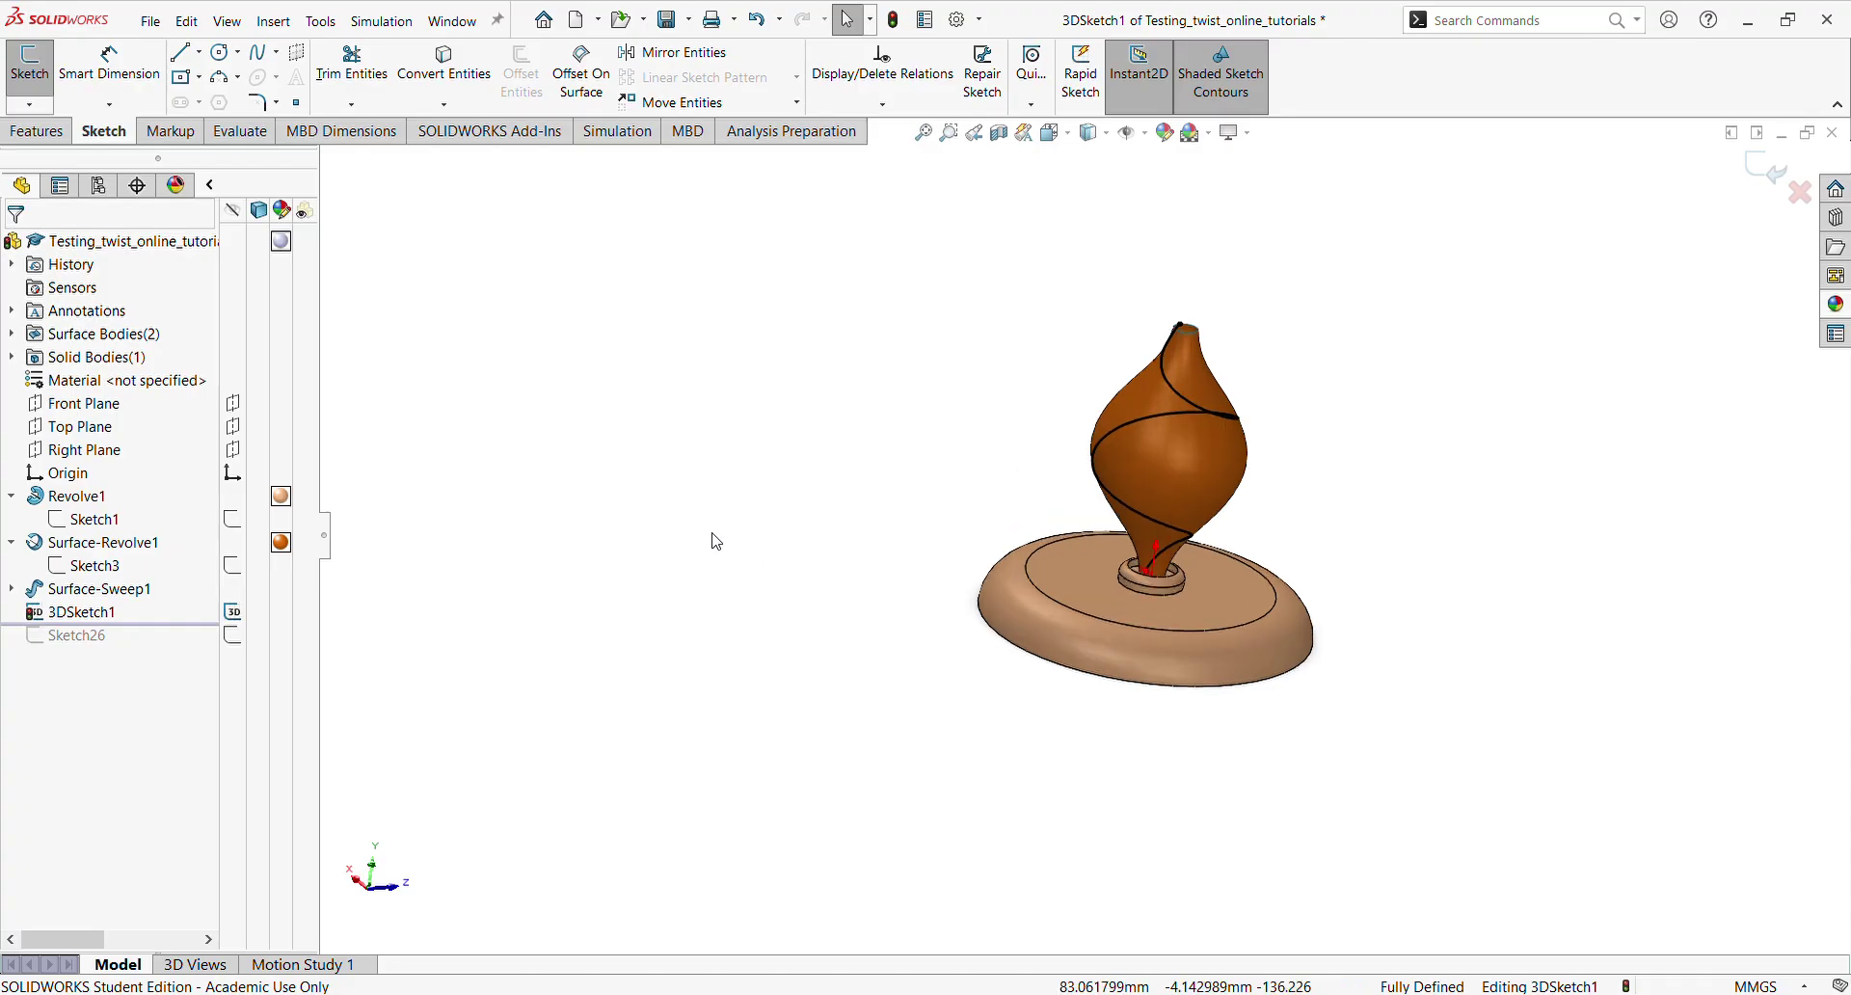
{"action": "left_click", "coordinate": [79, 542]}
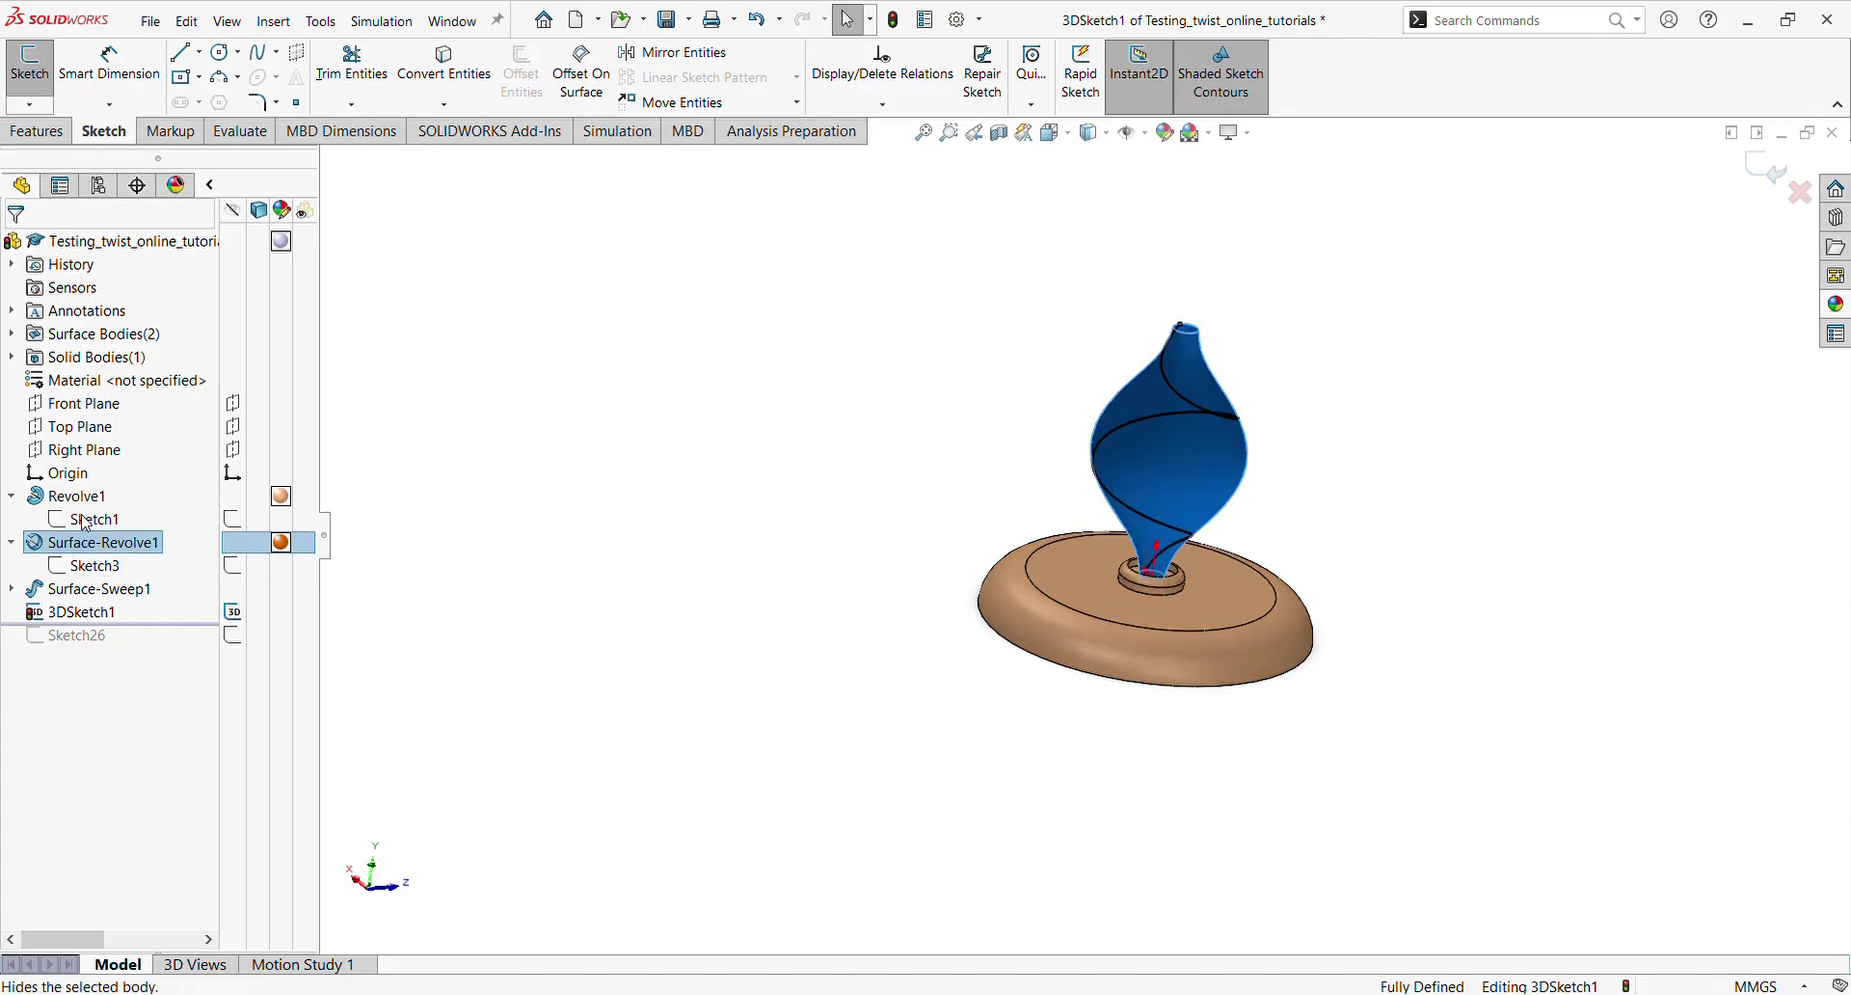
{"action": "left_click", "coordinate": [82, 523]}
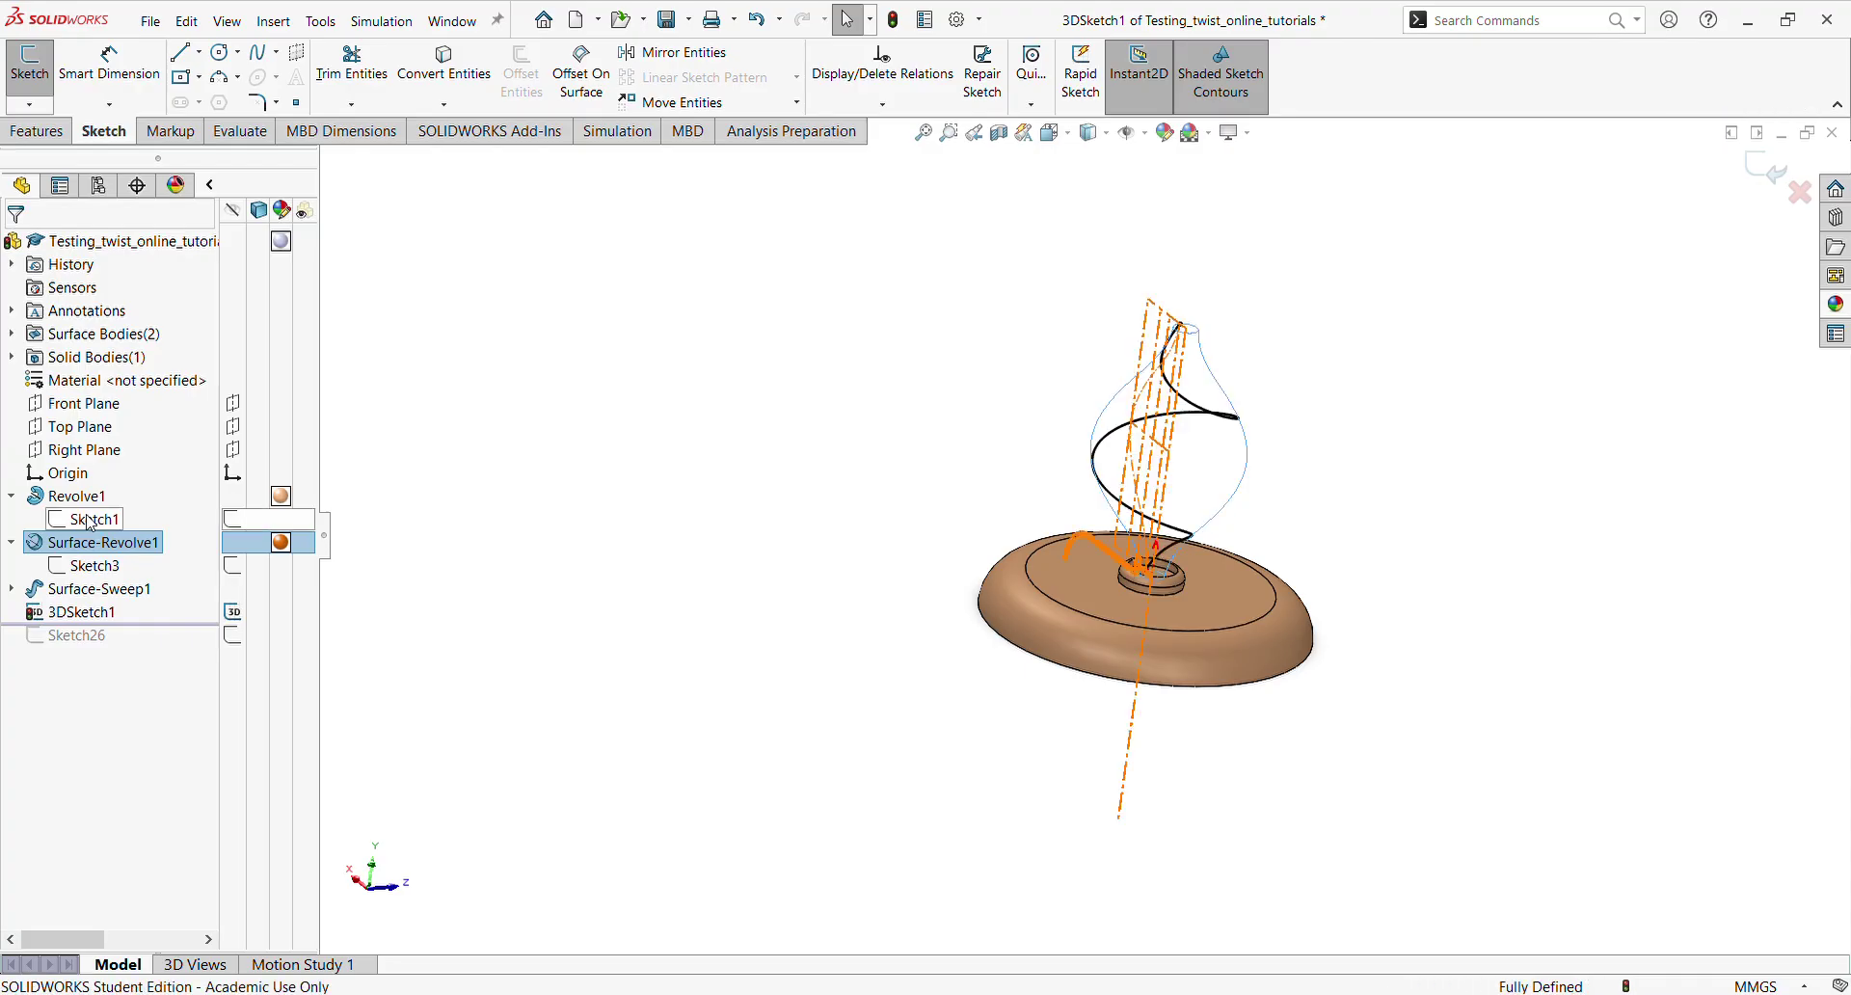
Exit the 3D sketch containing the spiral intersection curve
{"action": "middle_click_drag", "start_coordinate": [1220, 470], "coordinate": [1157, 587]}
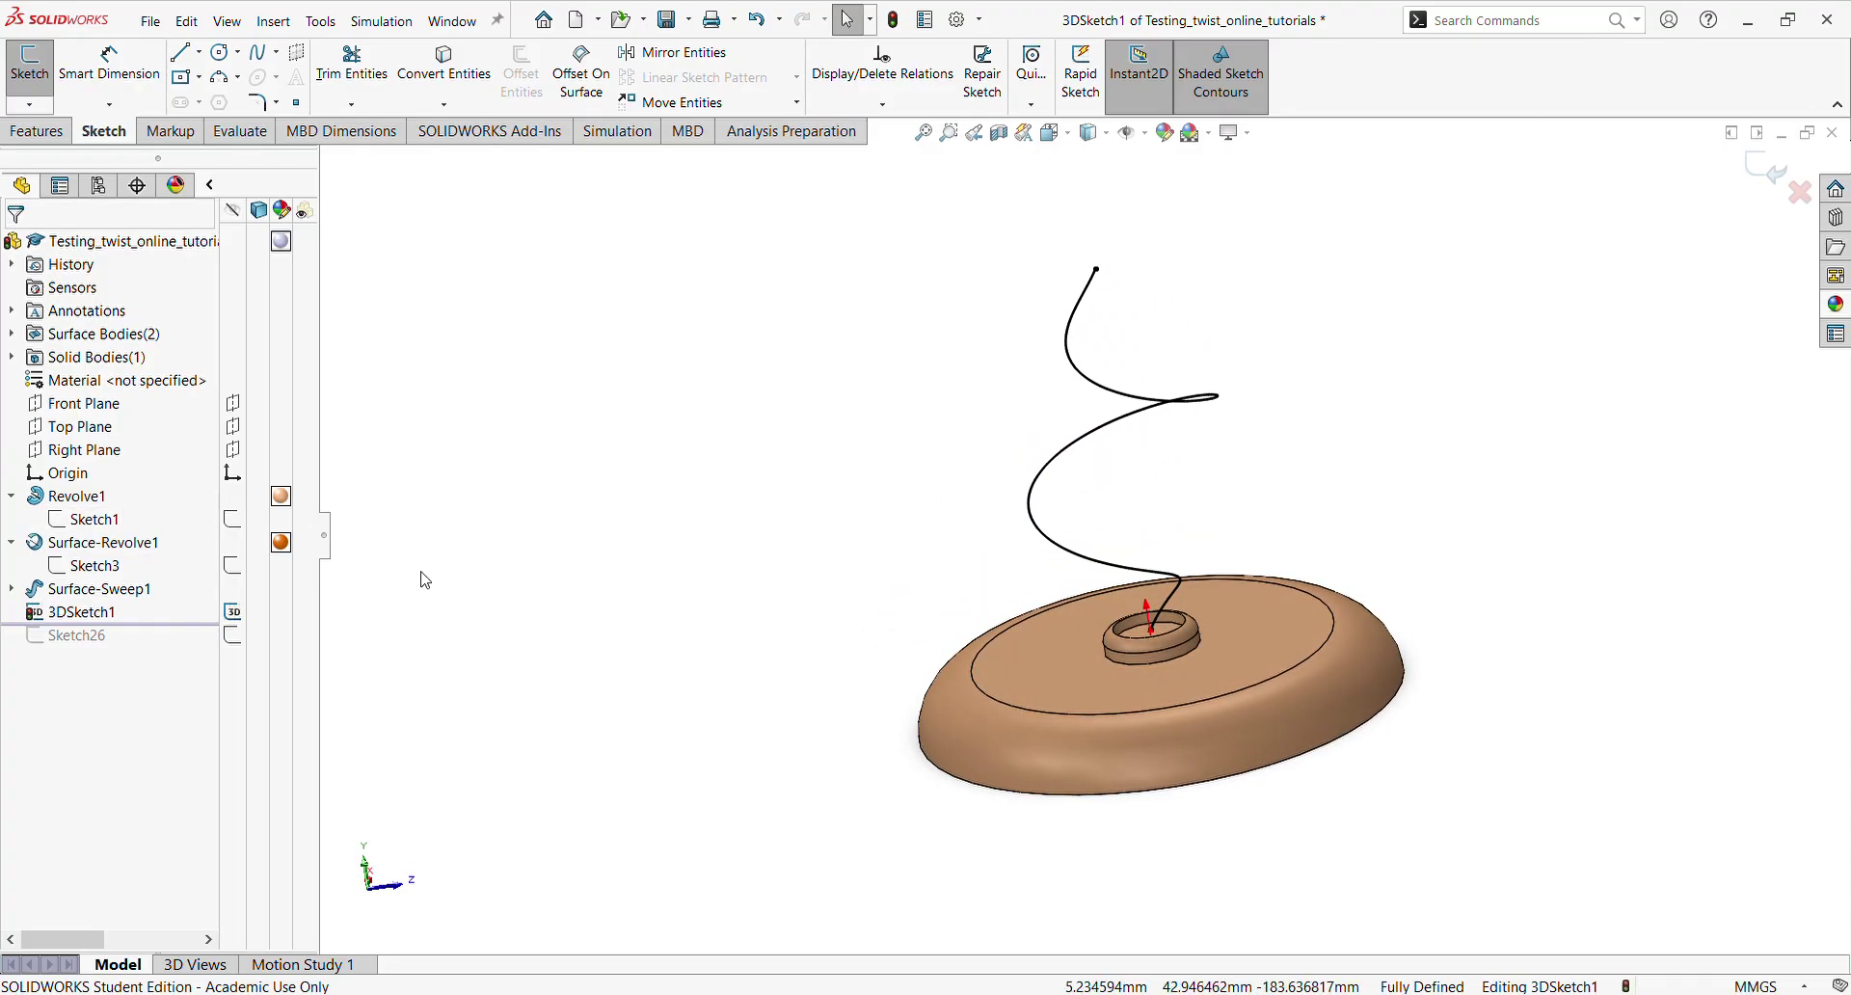
{"action": "left_click", "coordinate": [1778, 171]}
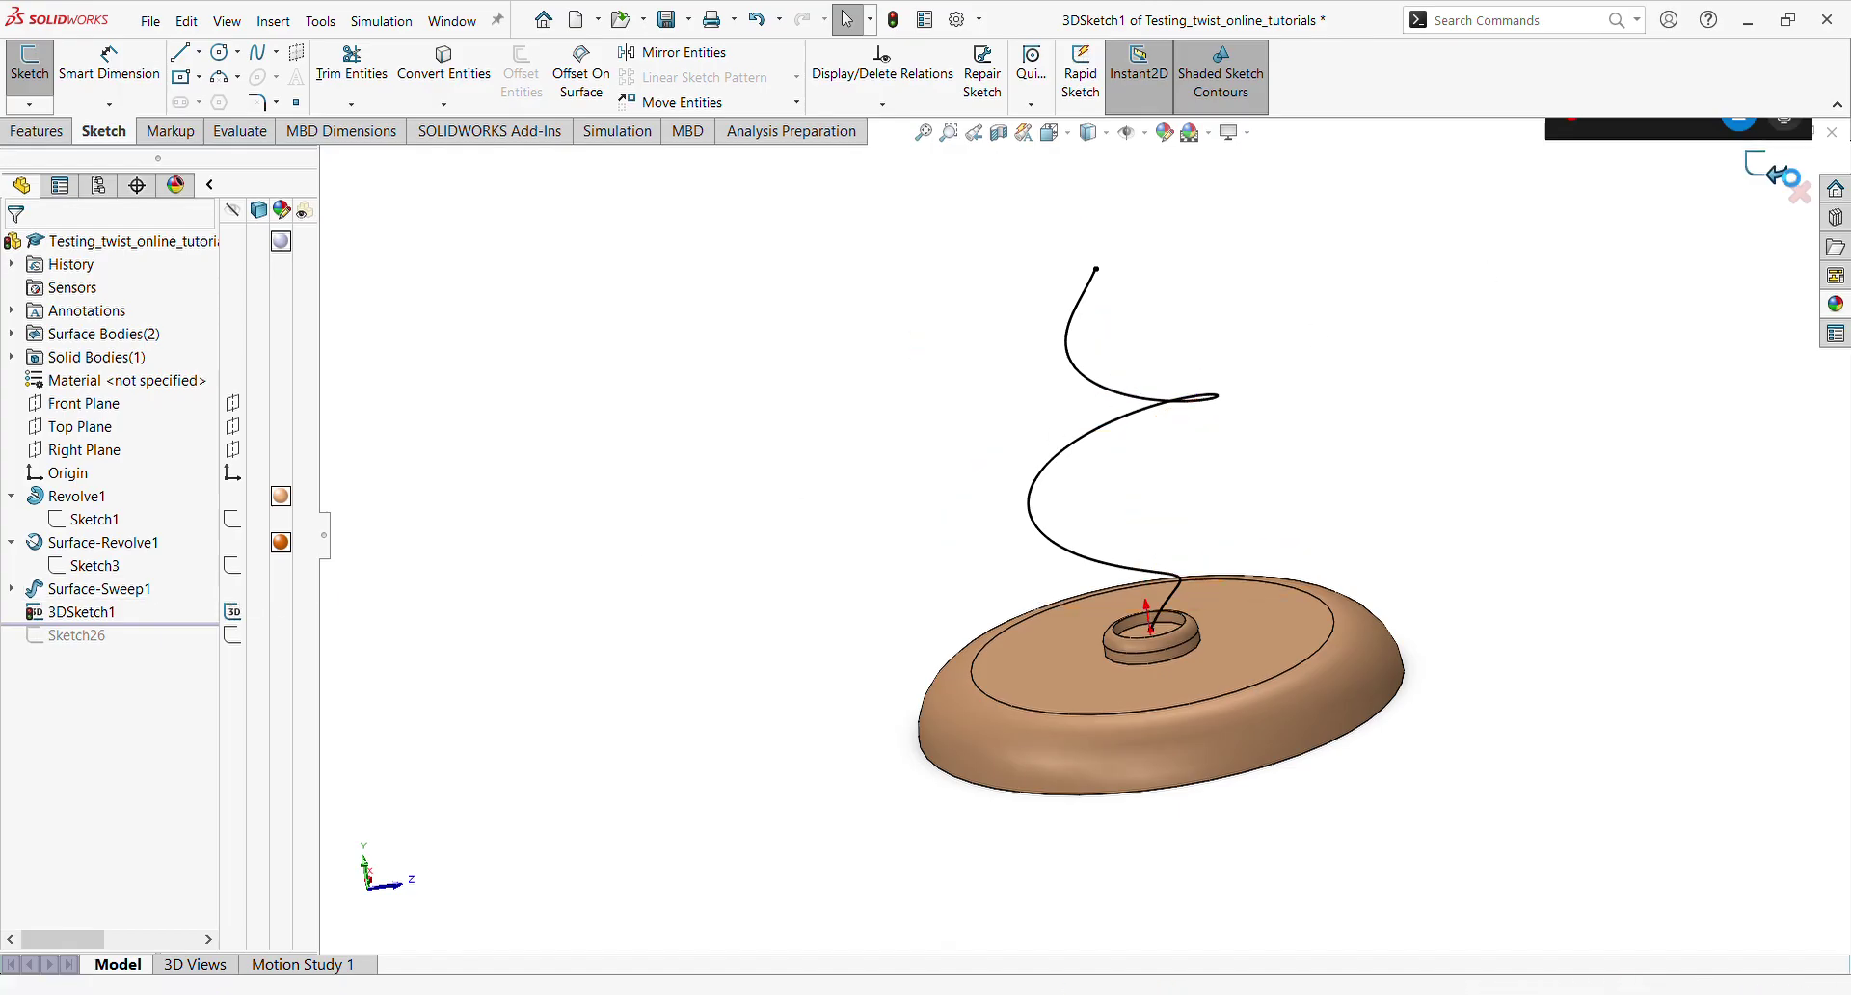
{"action": "middle_click_drag", "start_coordinate": [1159, 496], "coordinate": [1169, 607]}
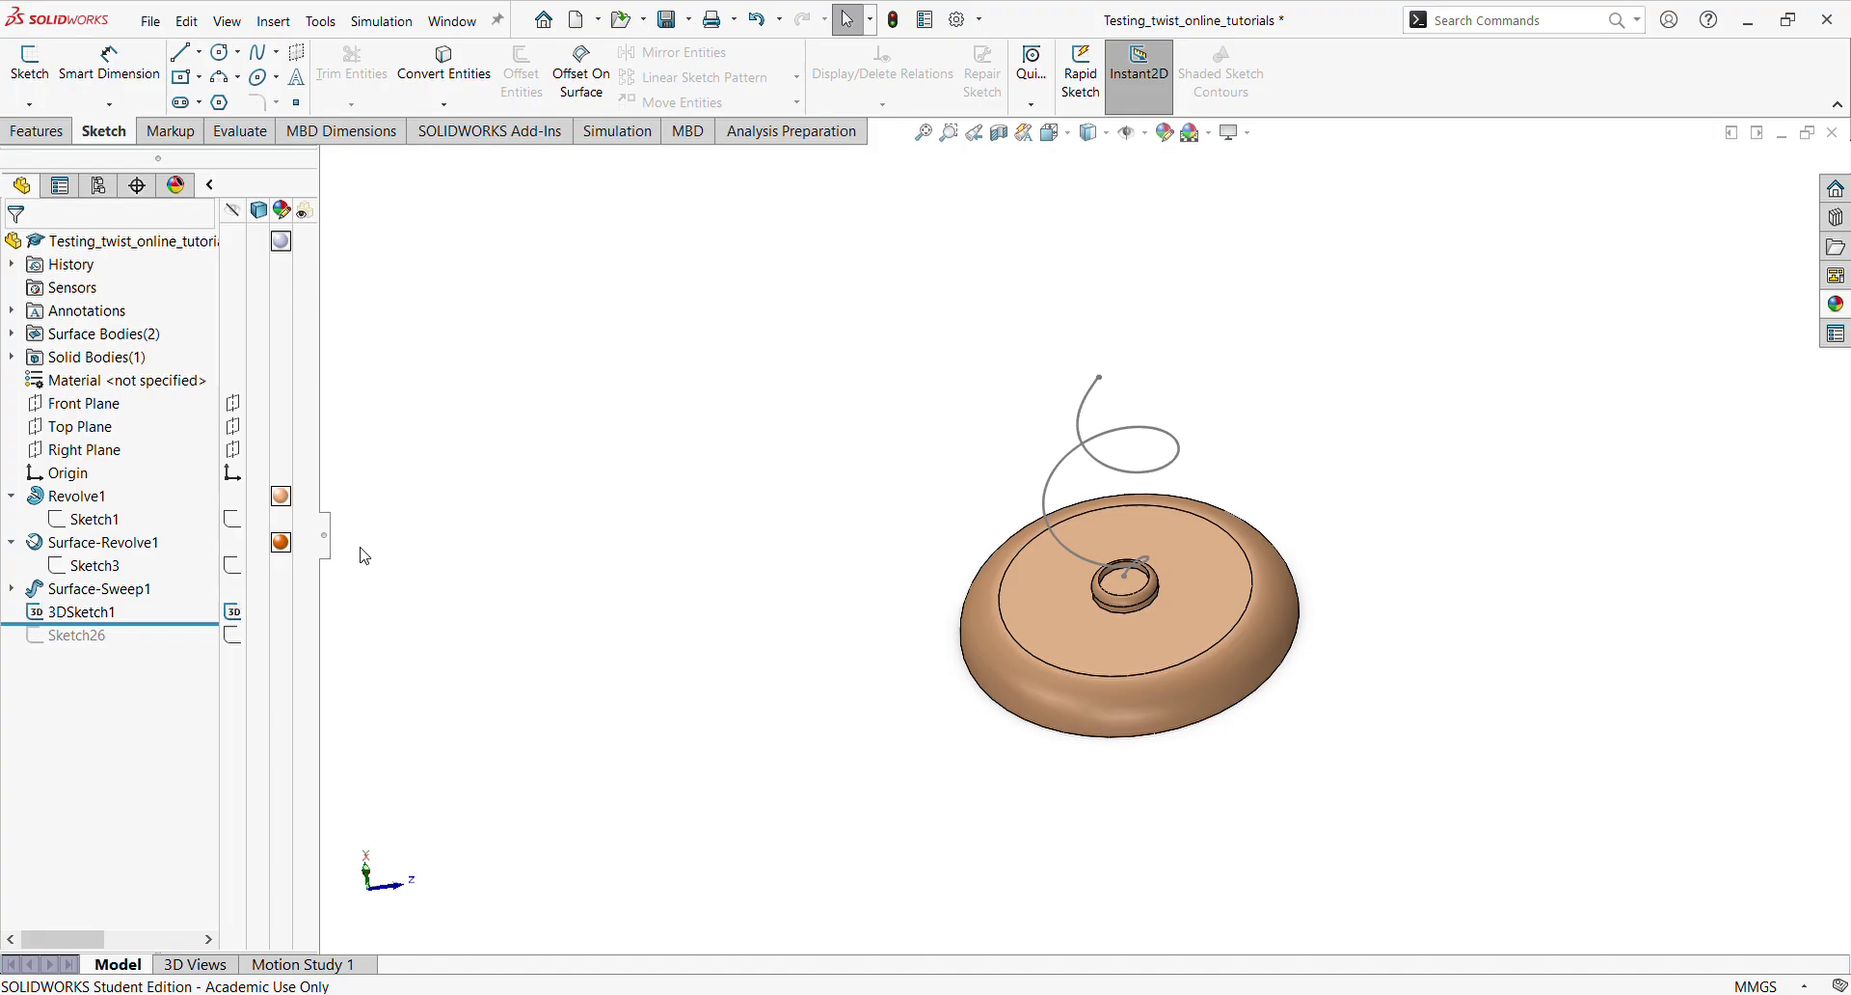
Create a swept boss with a 3 mm diameter circular profile along the 3DSketch1 spiral curve
{"action": "left_click", "coordinate": [36, 131]}
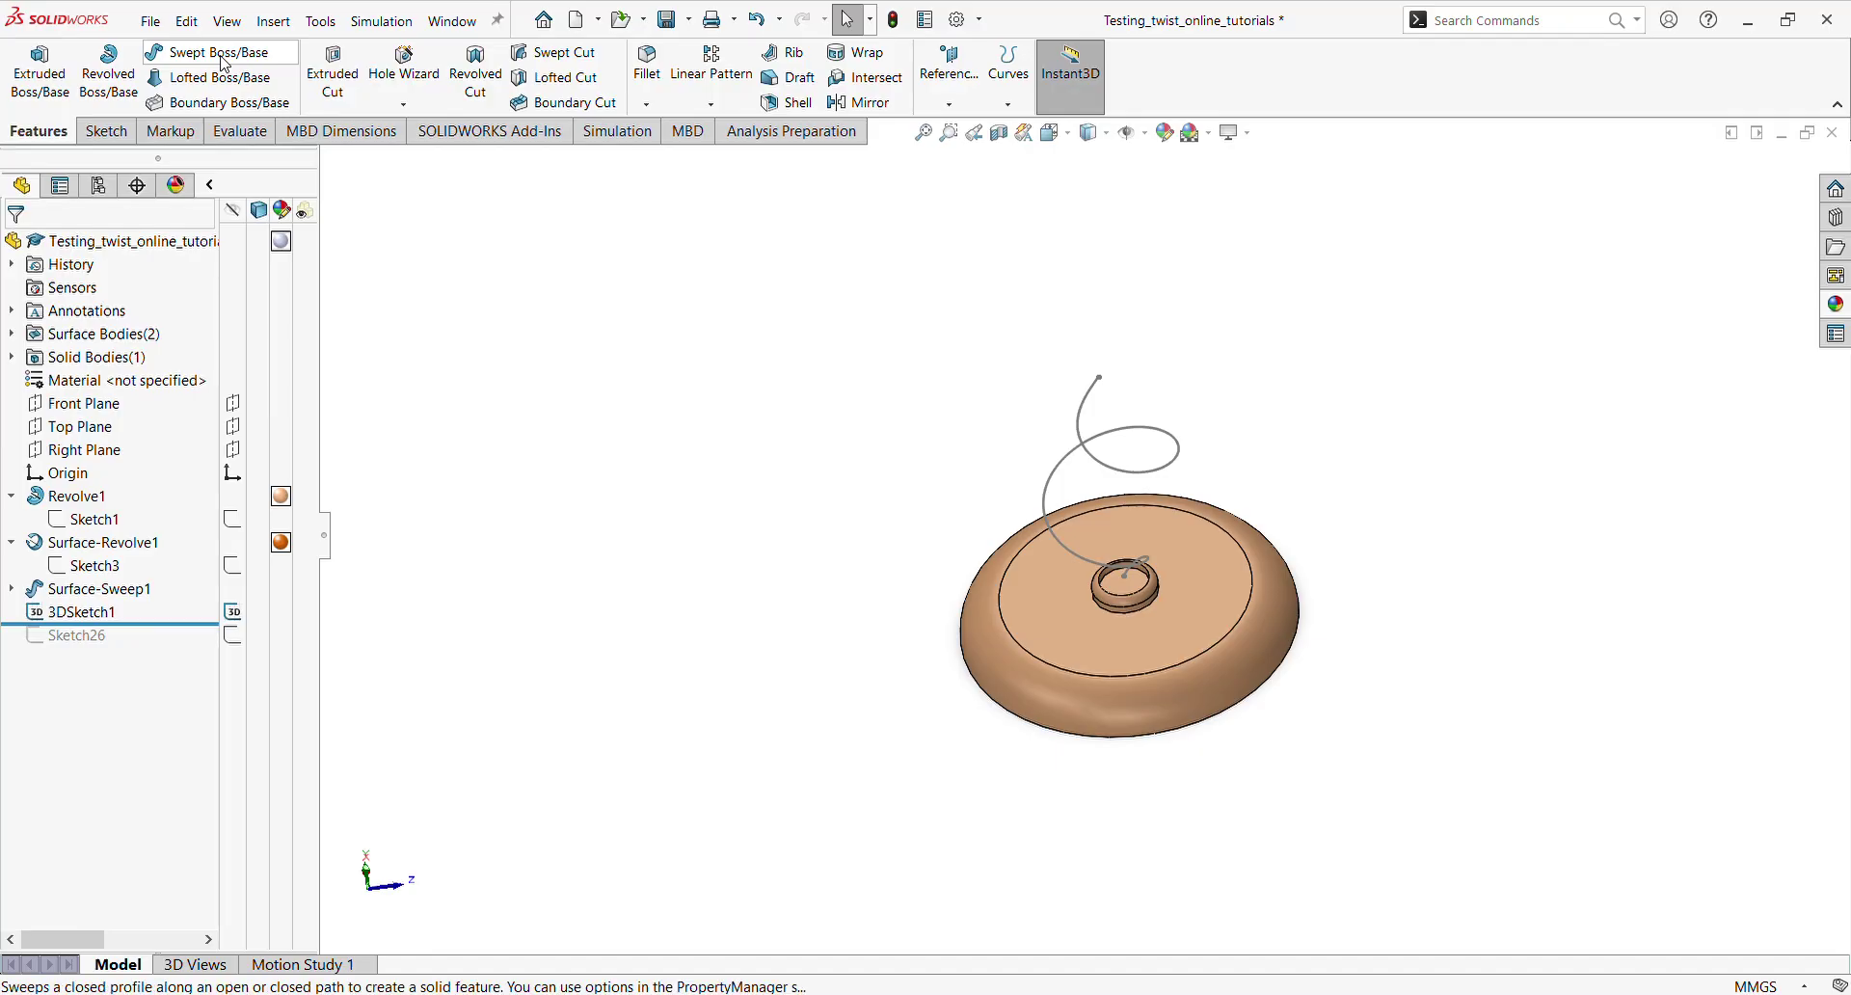
{"action": "left_click", "coordinate": [223, 60]}
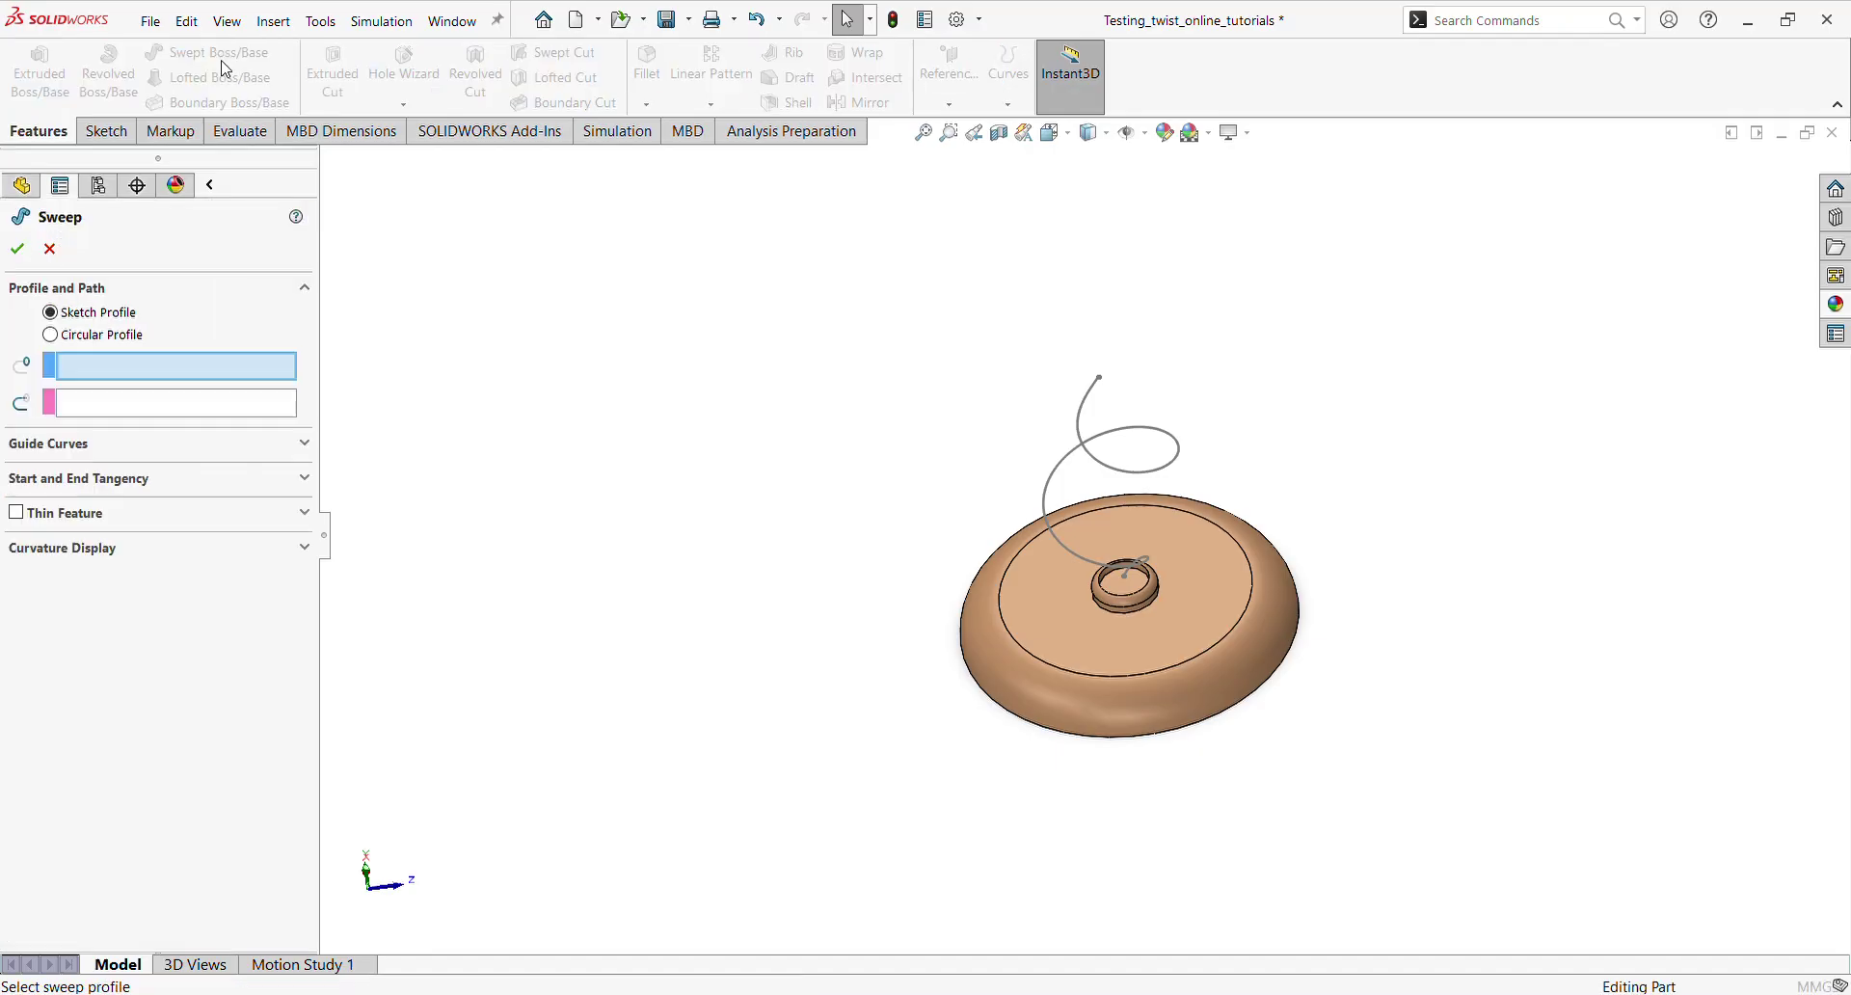
{"action": "left_click", "coordinate": [89, 335]}
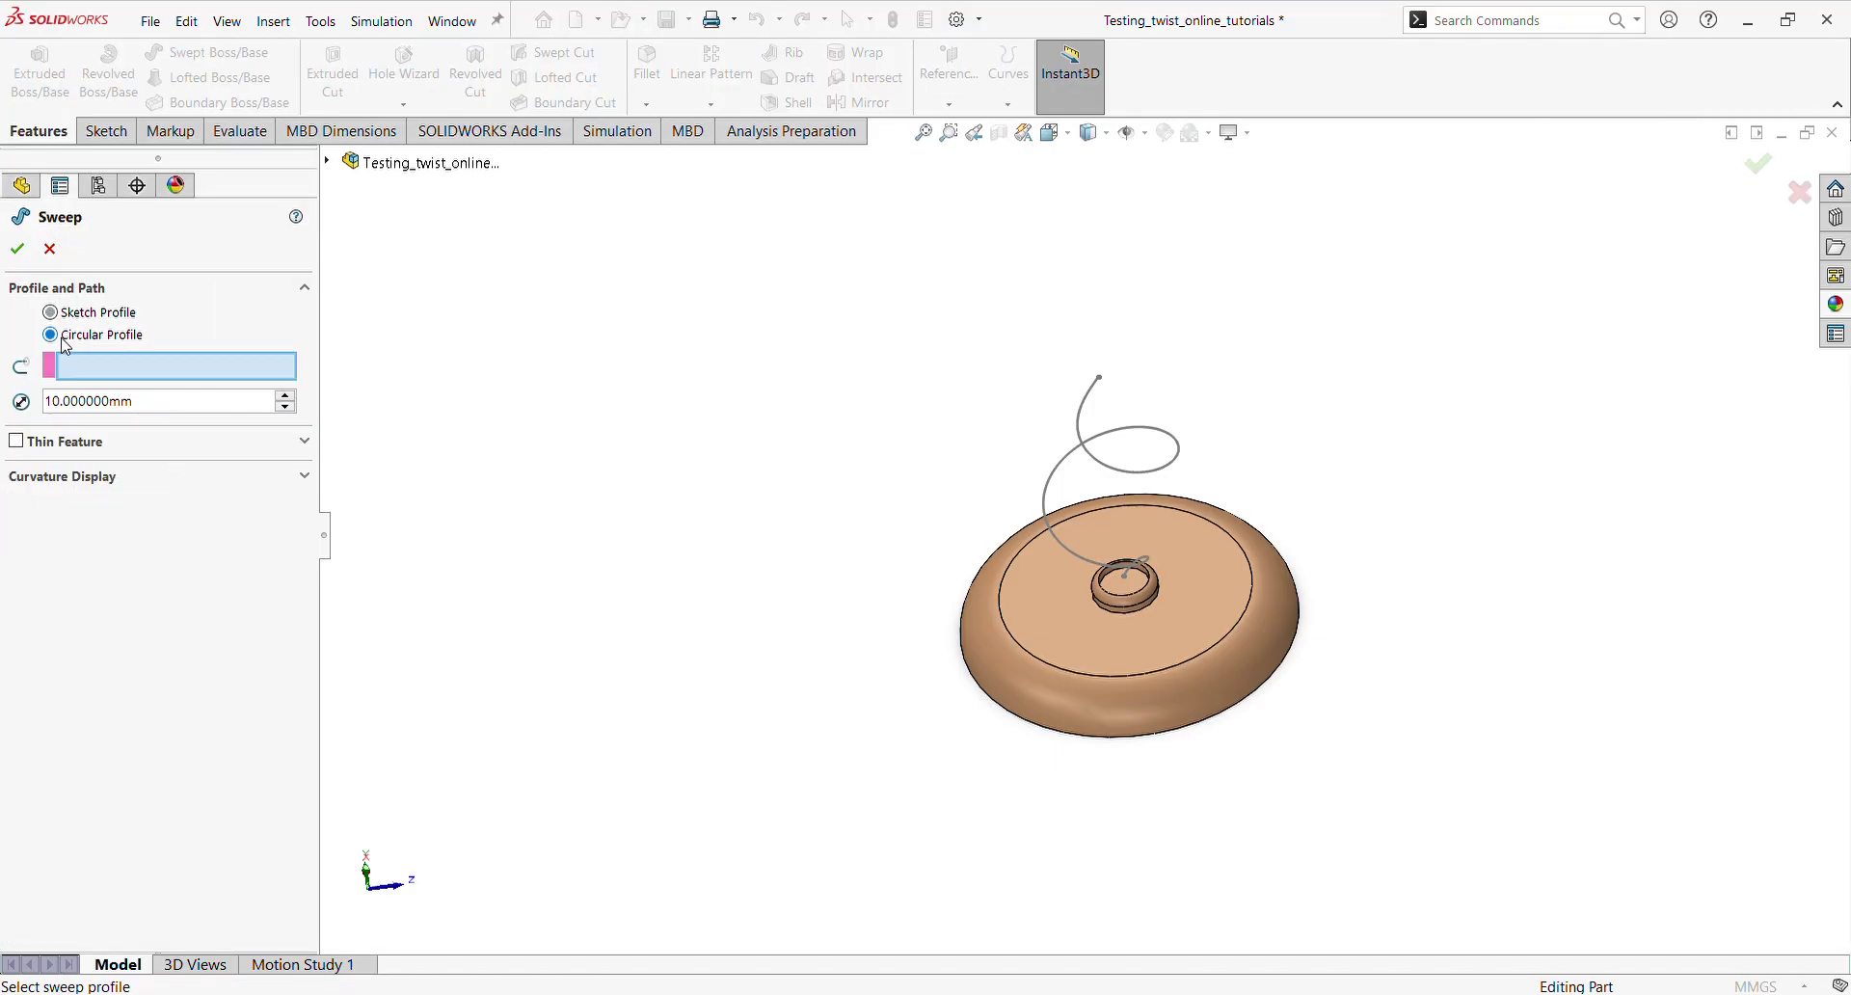
{"action": "double_click", "coordinate": [162, 411]}
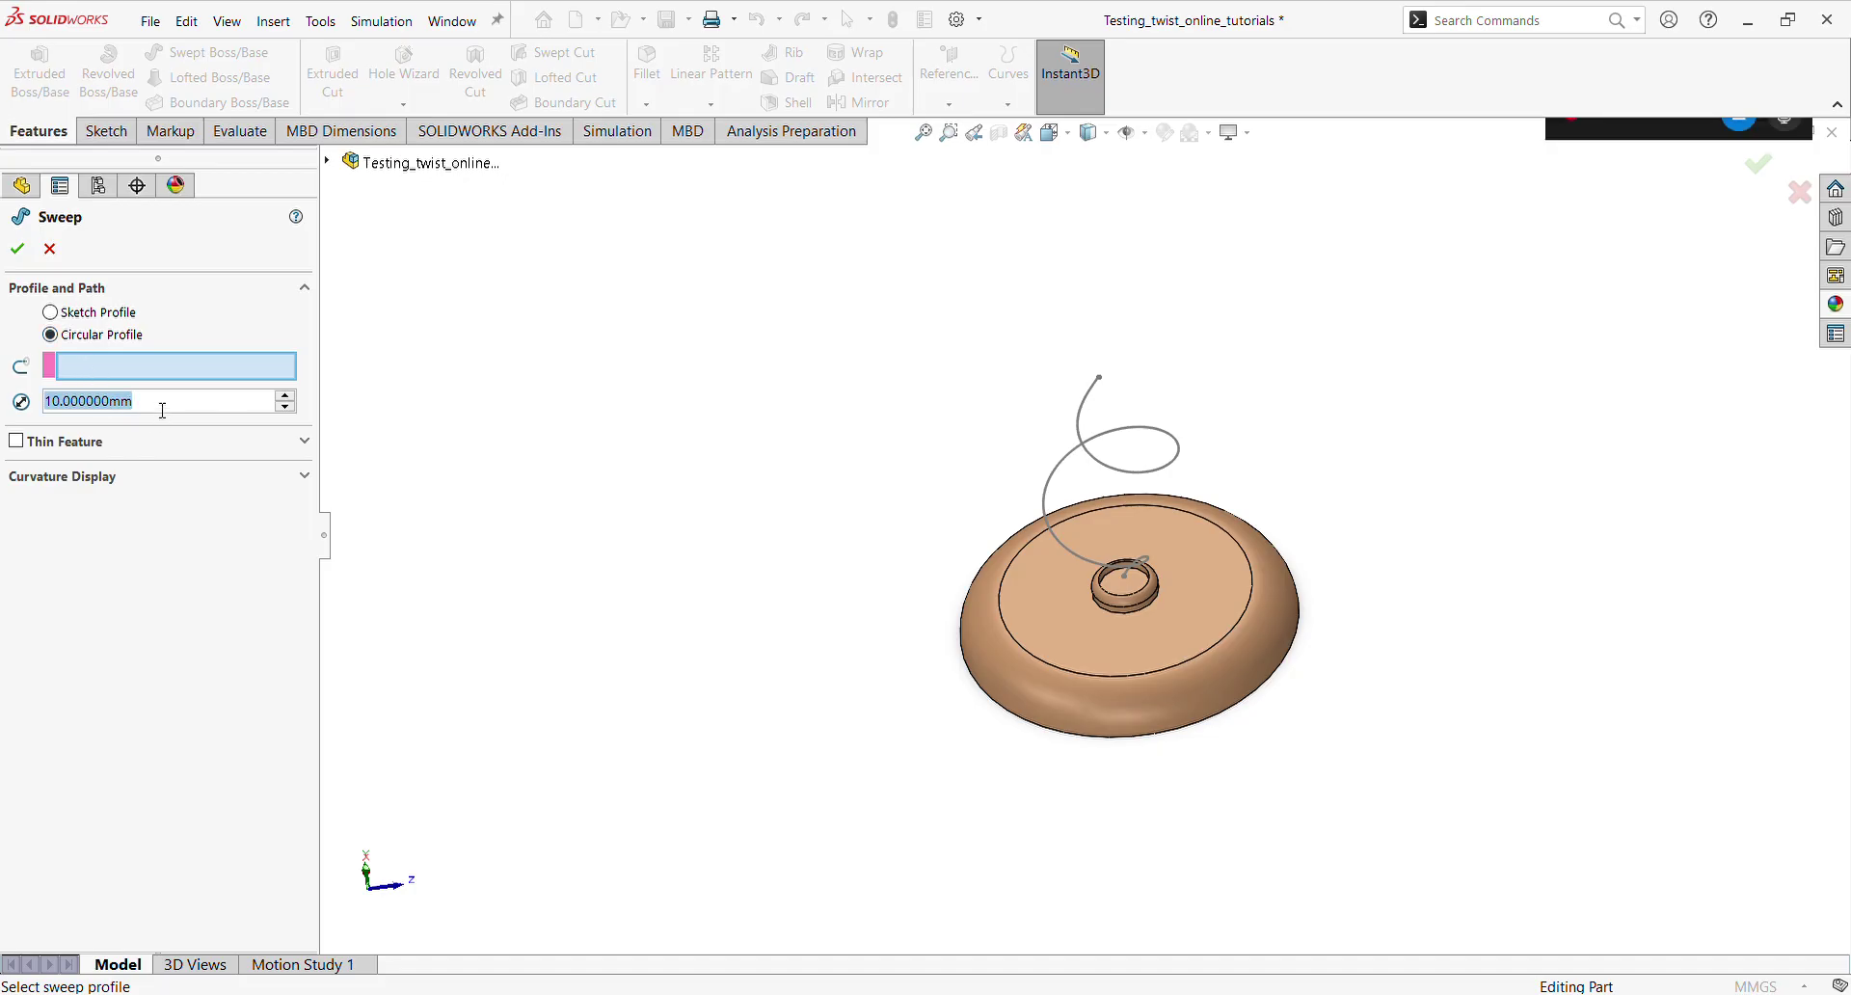
{"action": "type", "text": "3"}
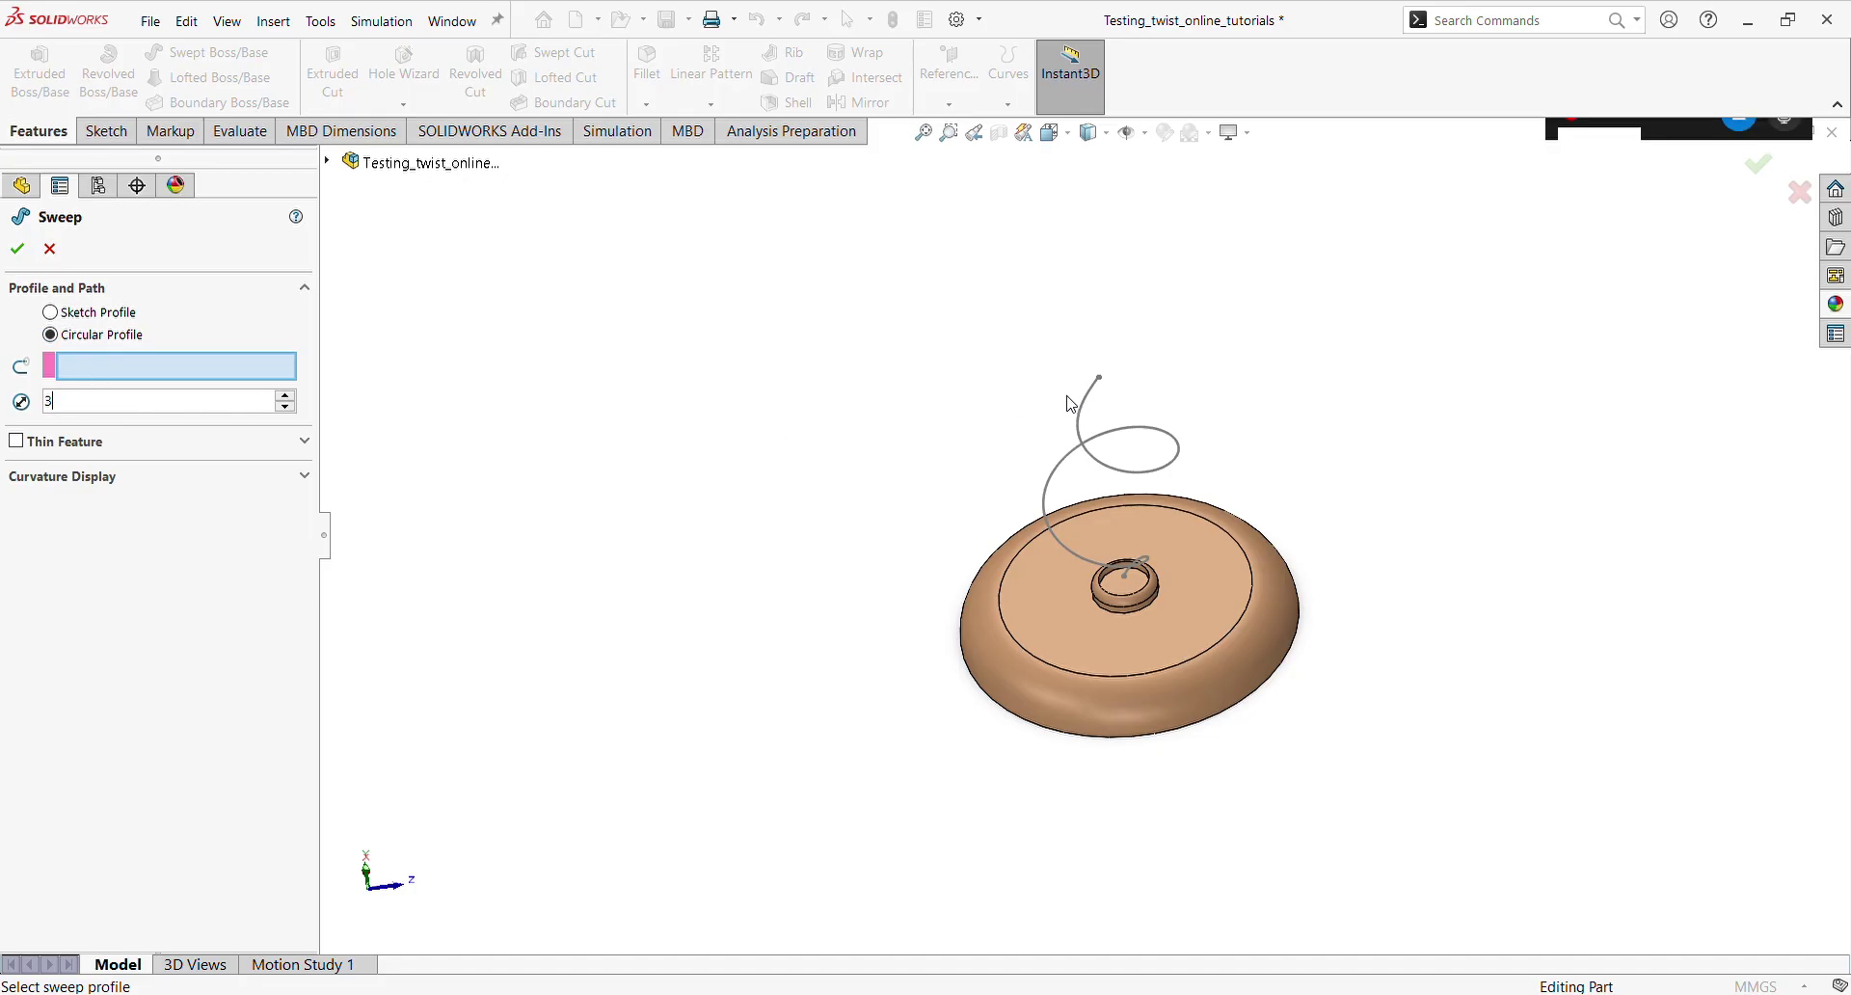
{"action": "key", "text": "Tab"}
{"action": "left_click", "coordinate": [1087, 417]}
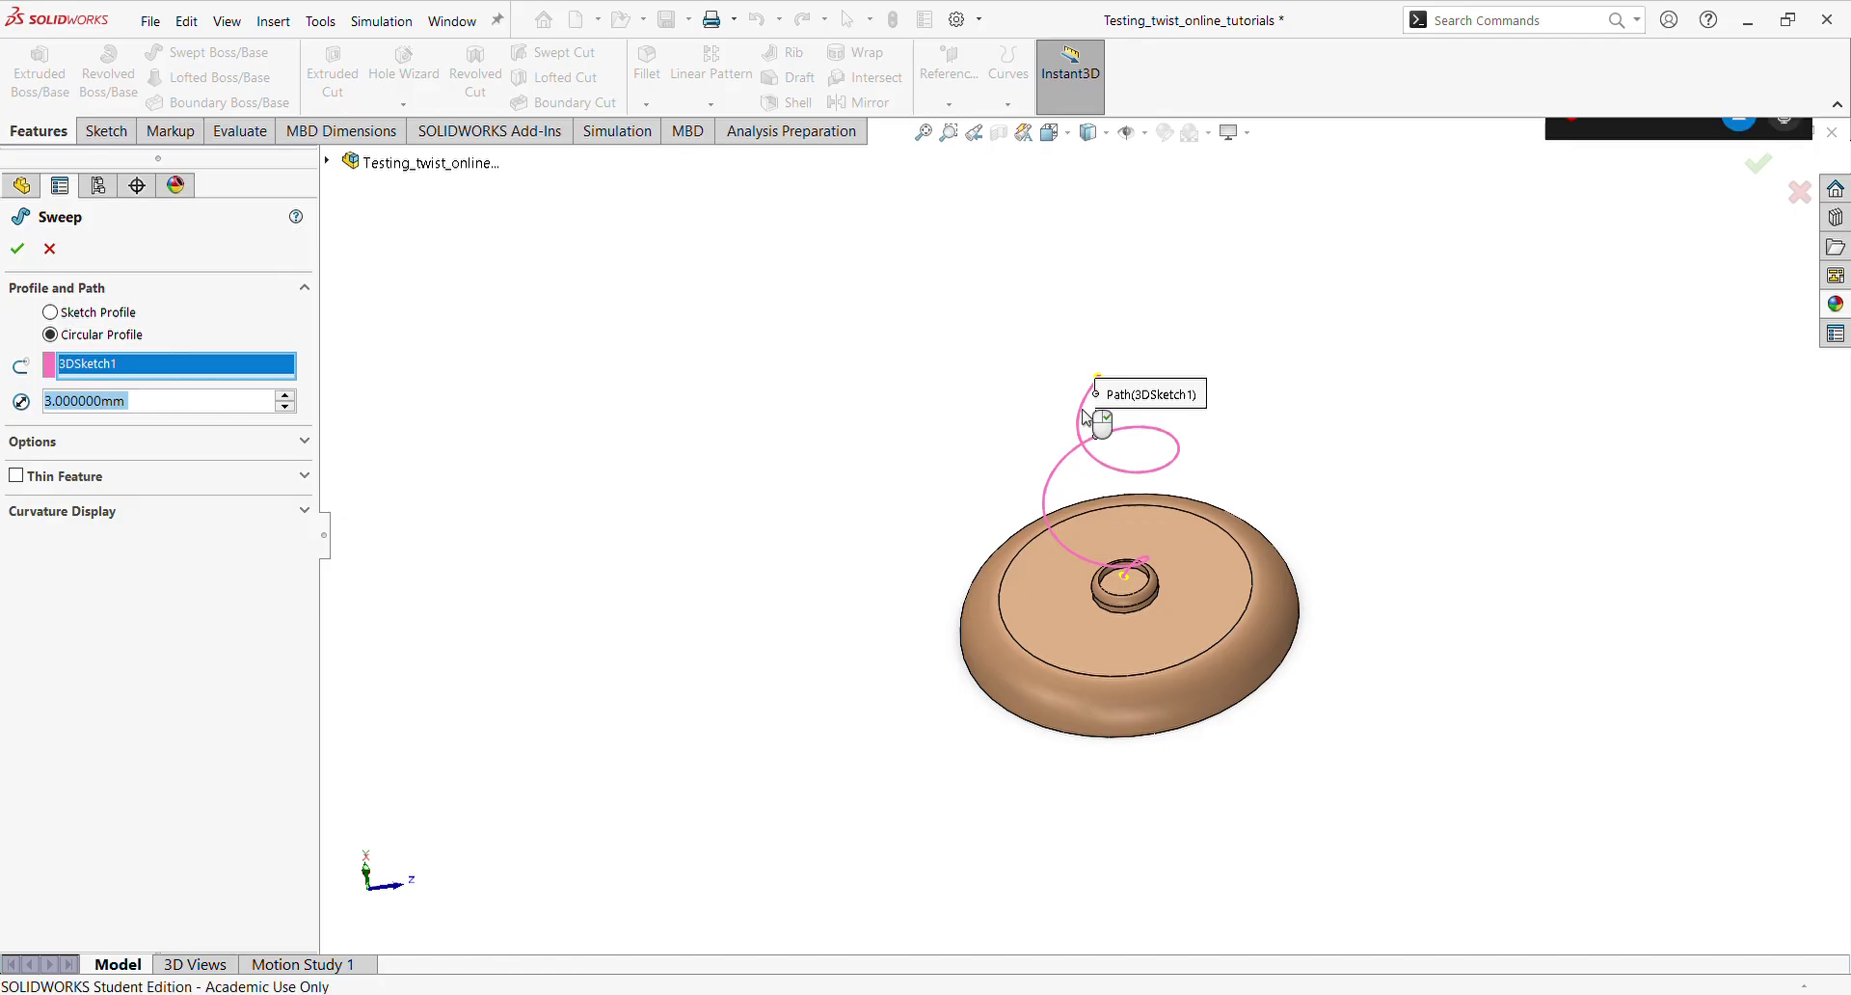
{"action": "right_click", "coordinate": [1087, 417]}
{"action": "left_click", "coordinate": [980, 524]}
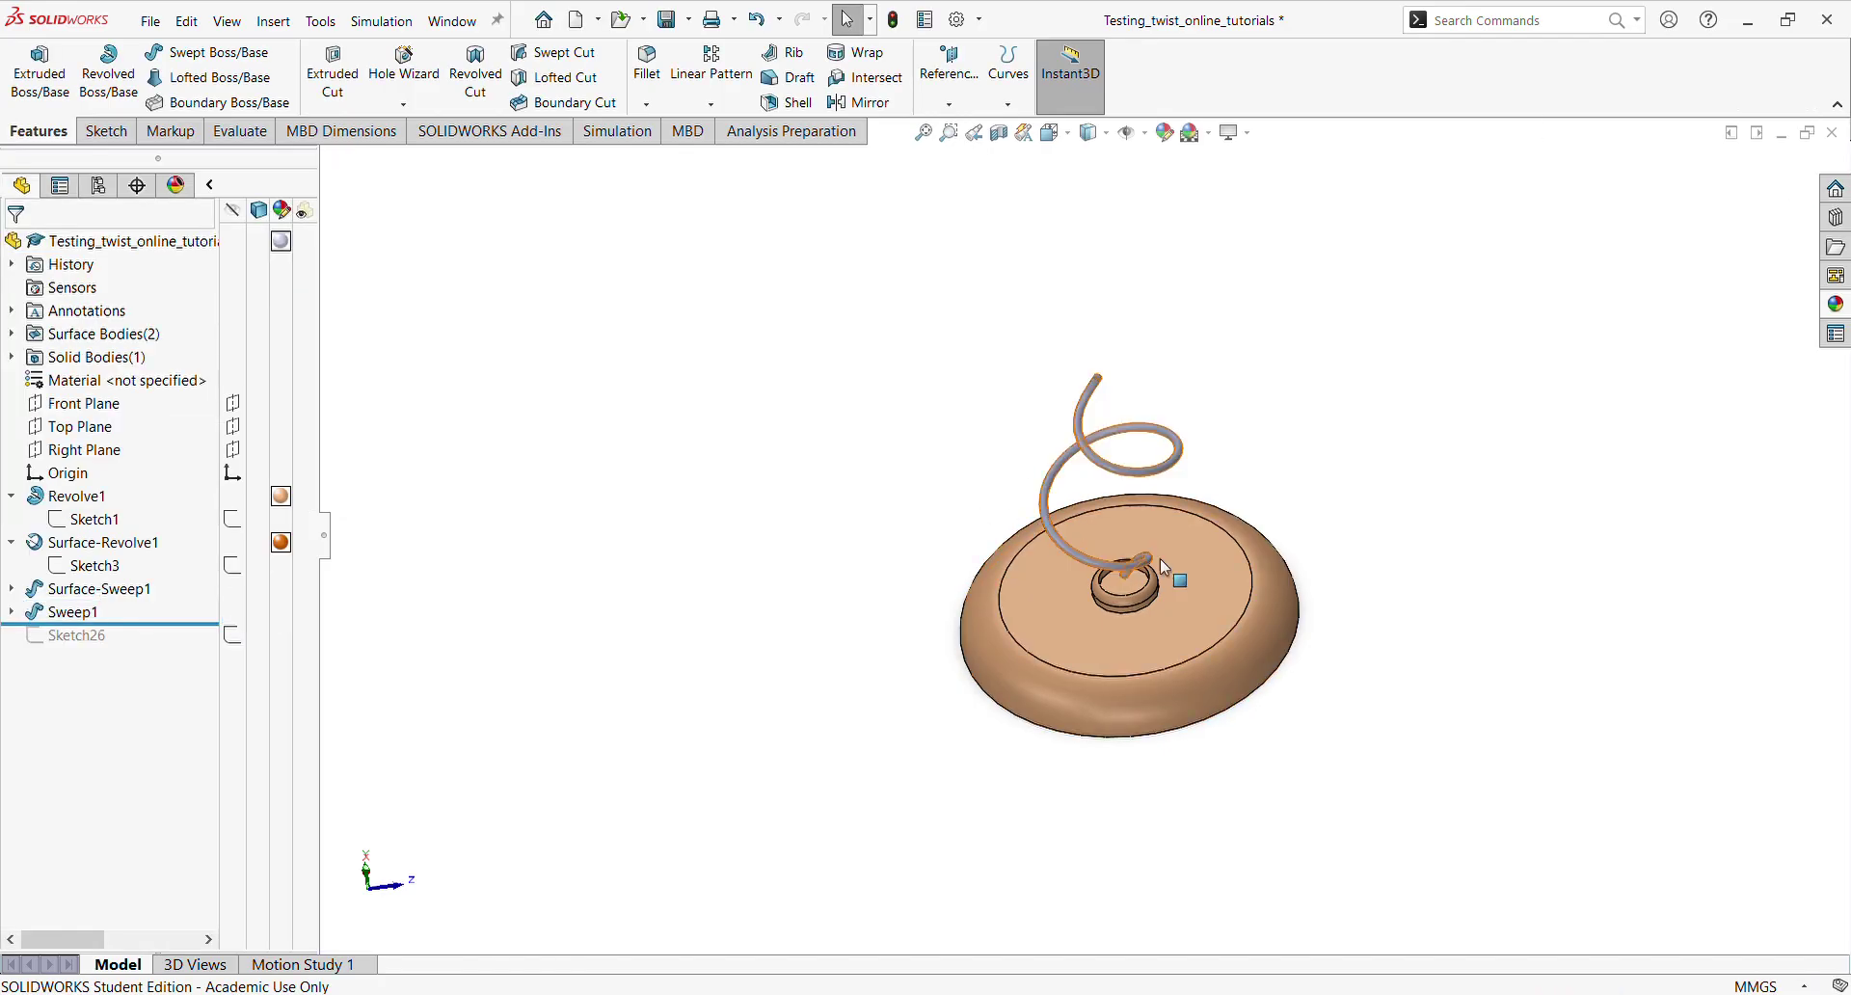
Rename the 3D sketch under Sweep1 as Path_2
{"action": "middle_click_drag", "start_coordinate": [1160, 558], "coordinate": [1281, 553]}
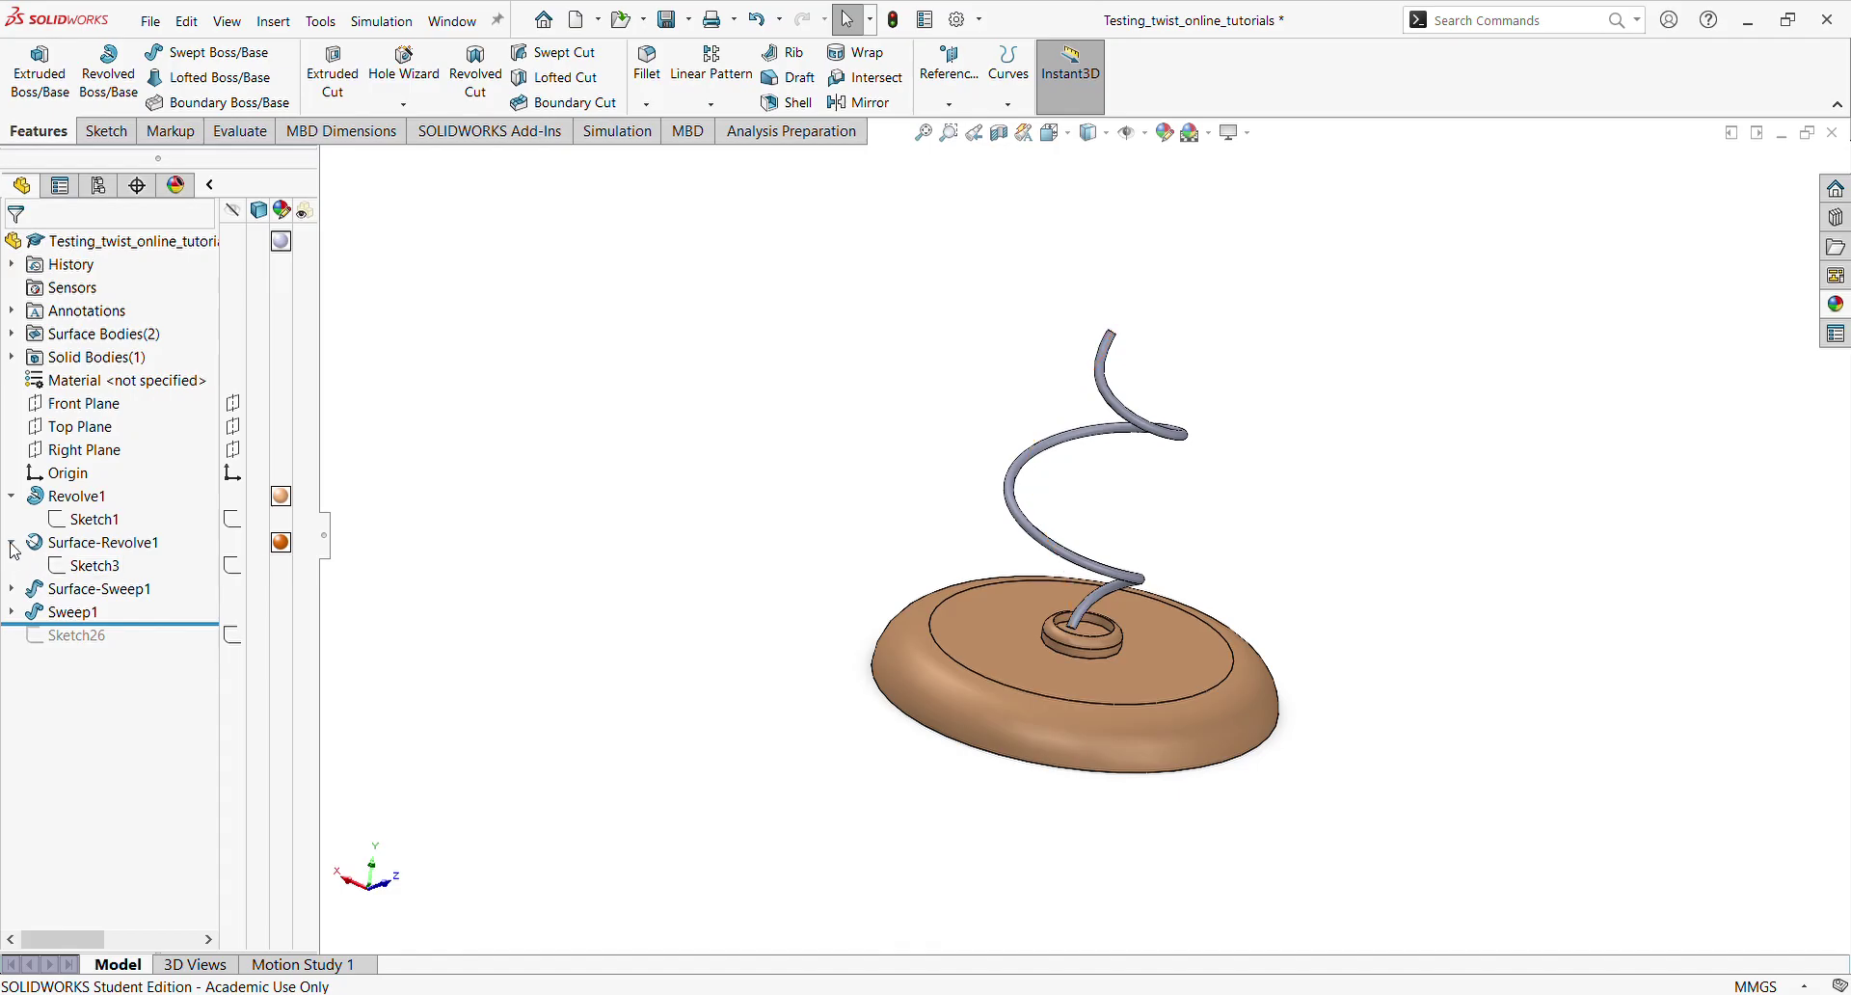
{"action": "left_click", "coordinate": [12, 588]}
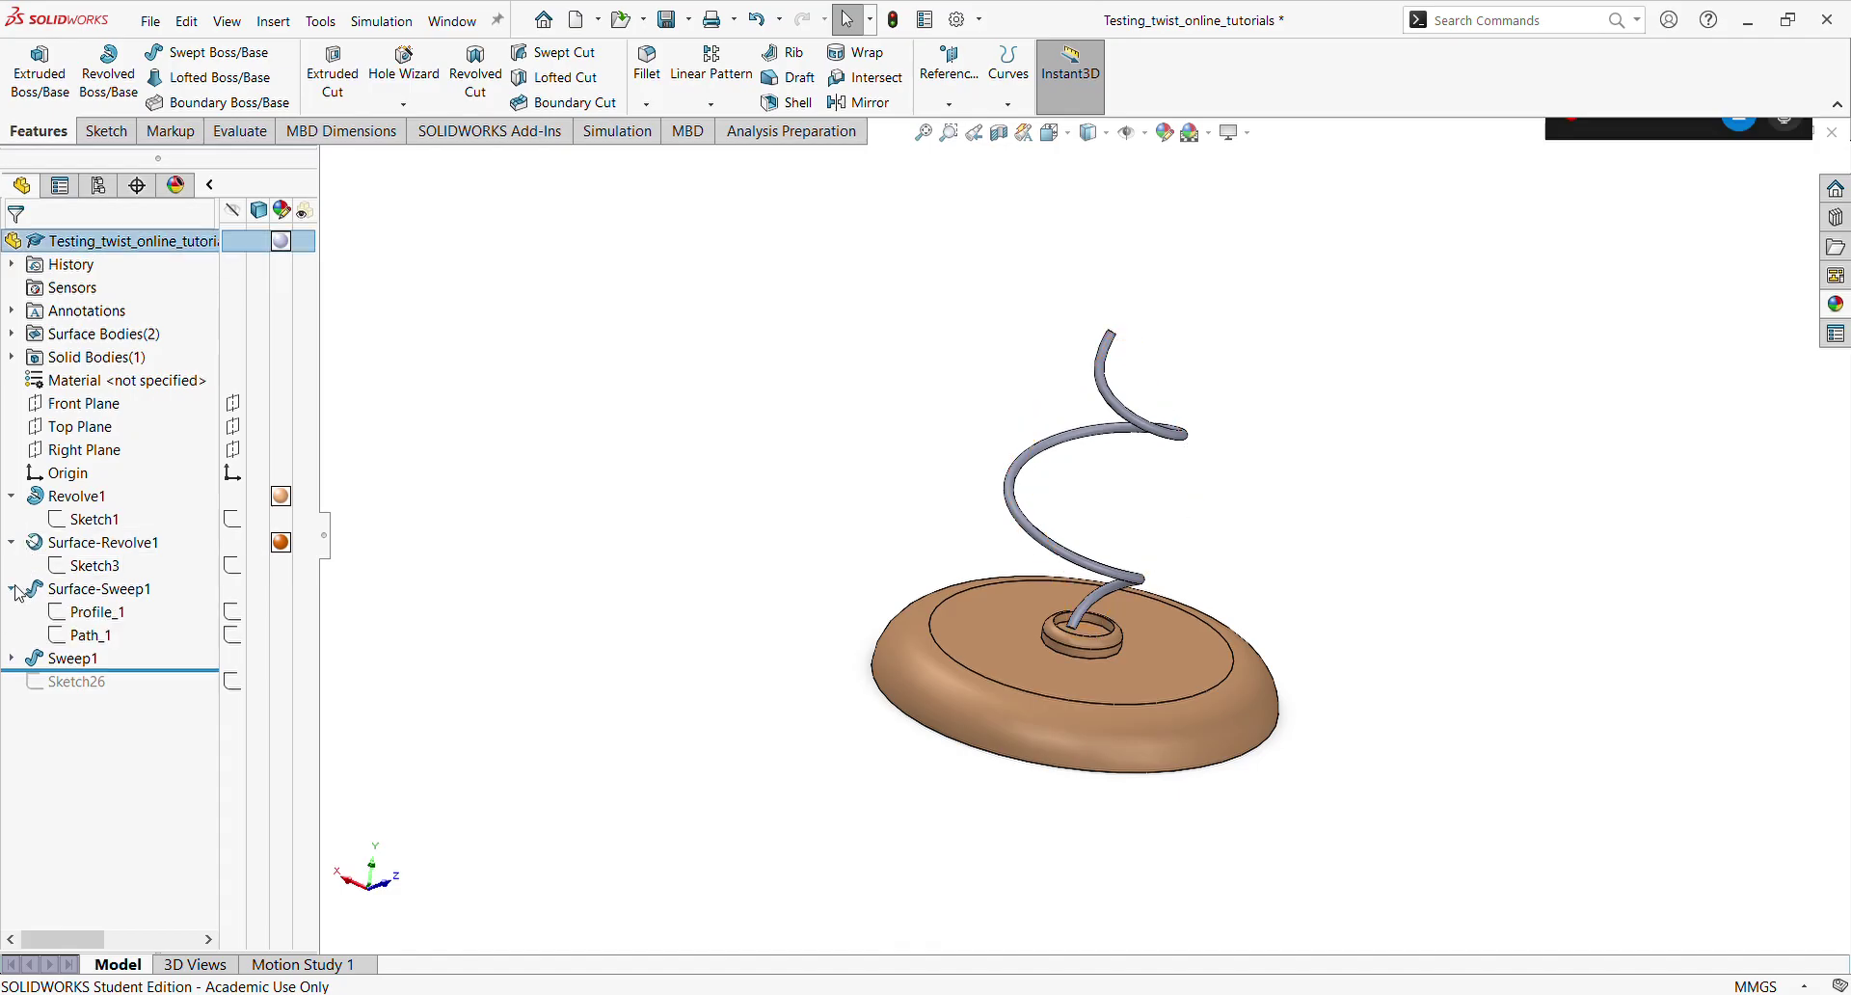
{"action": "left_click", "coordinate": [11, 658]}
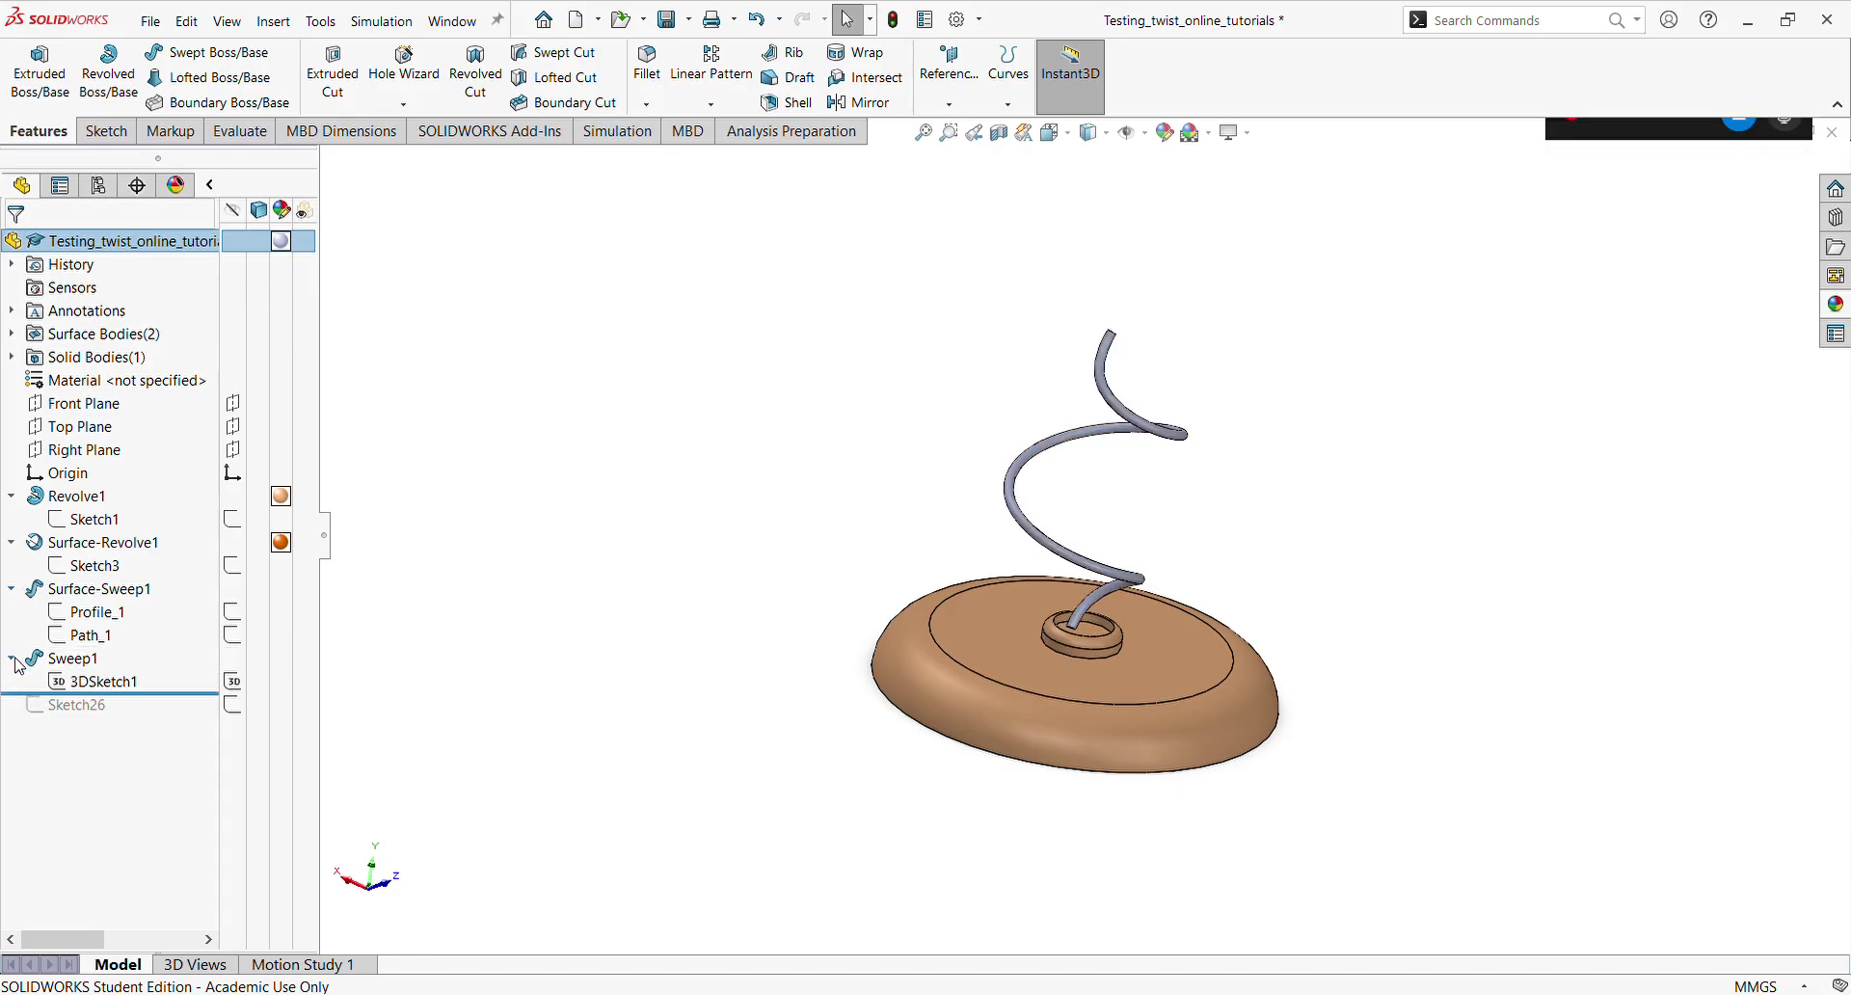
{"action": "left_click", "coordinate": [106, 685]}
{"action": "left_click", "coordinate": [108, 683]}
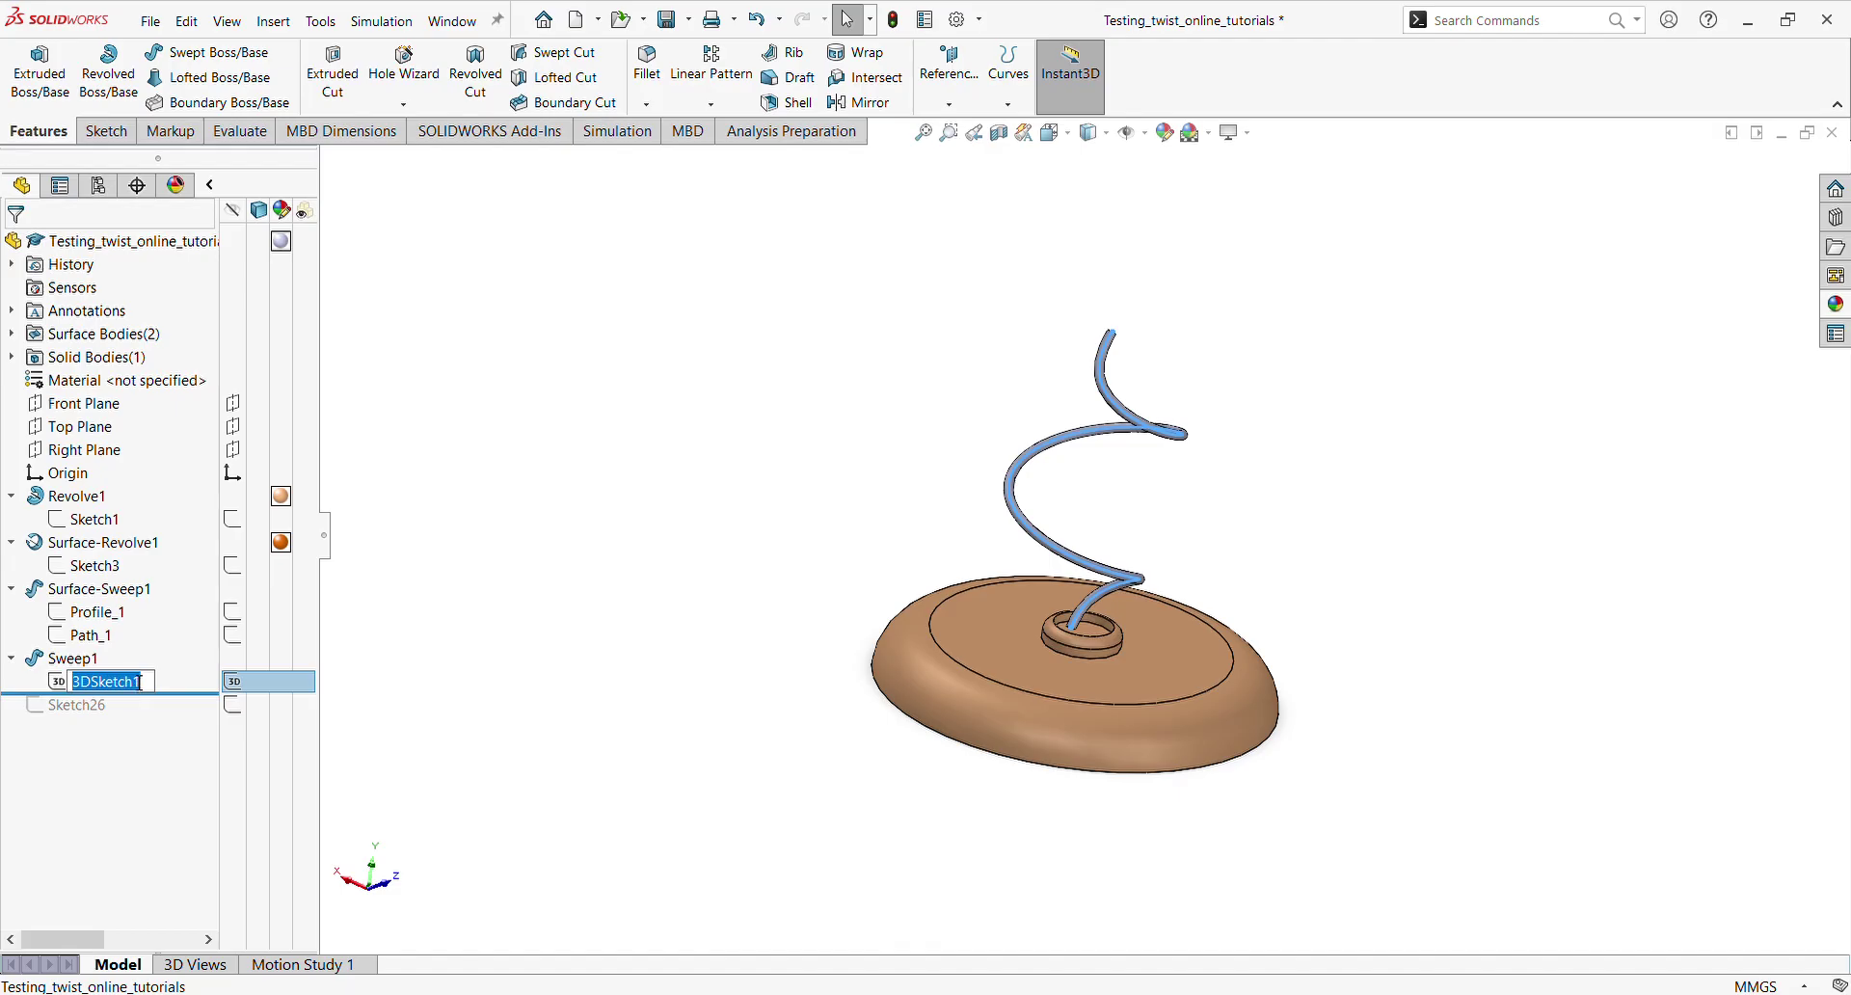
{"action": "type", "text": "Path_2"}
{"action": "left_click", "coordinate": [560, 575]}
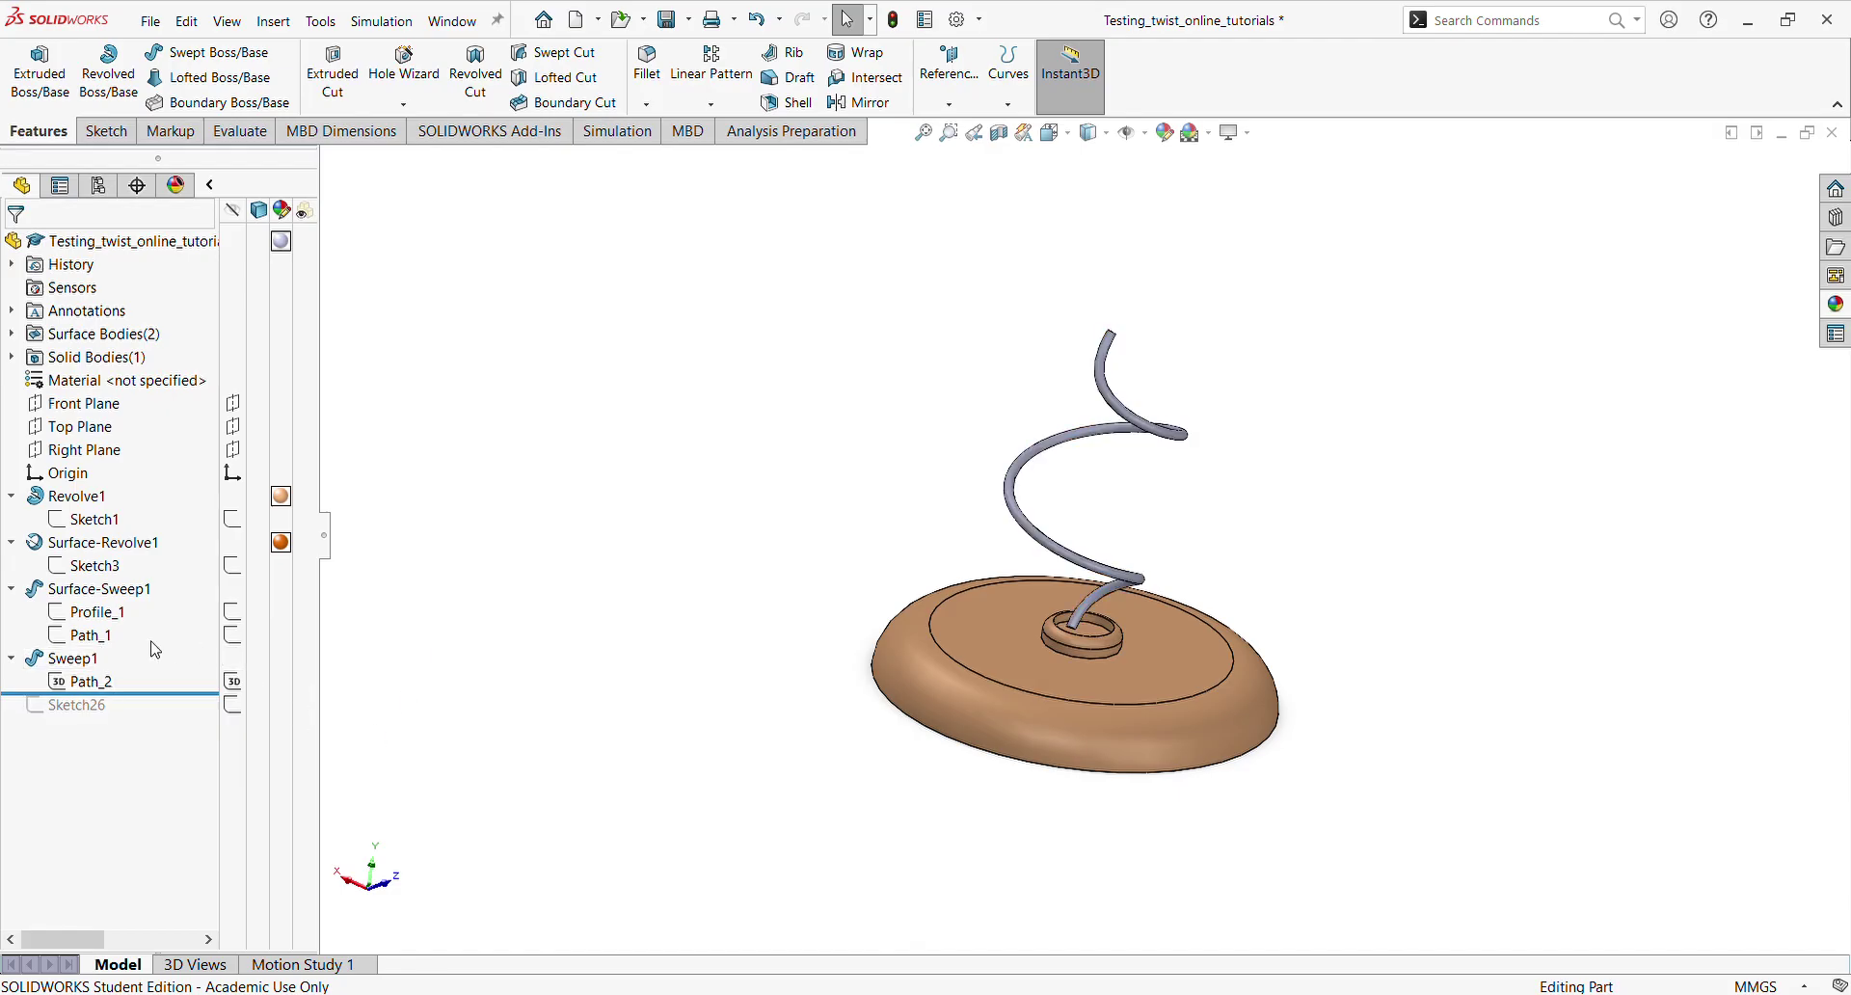
{"action": "left_click", "coordinate": [11, 659]}
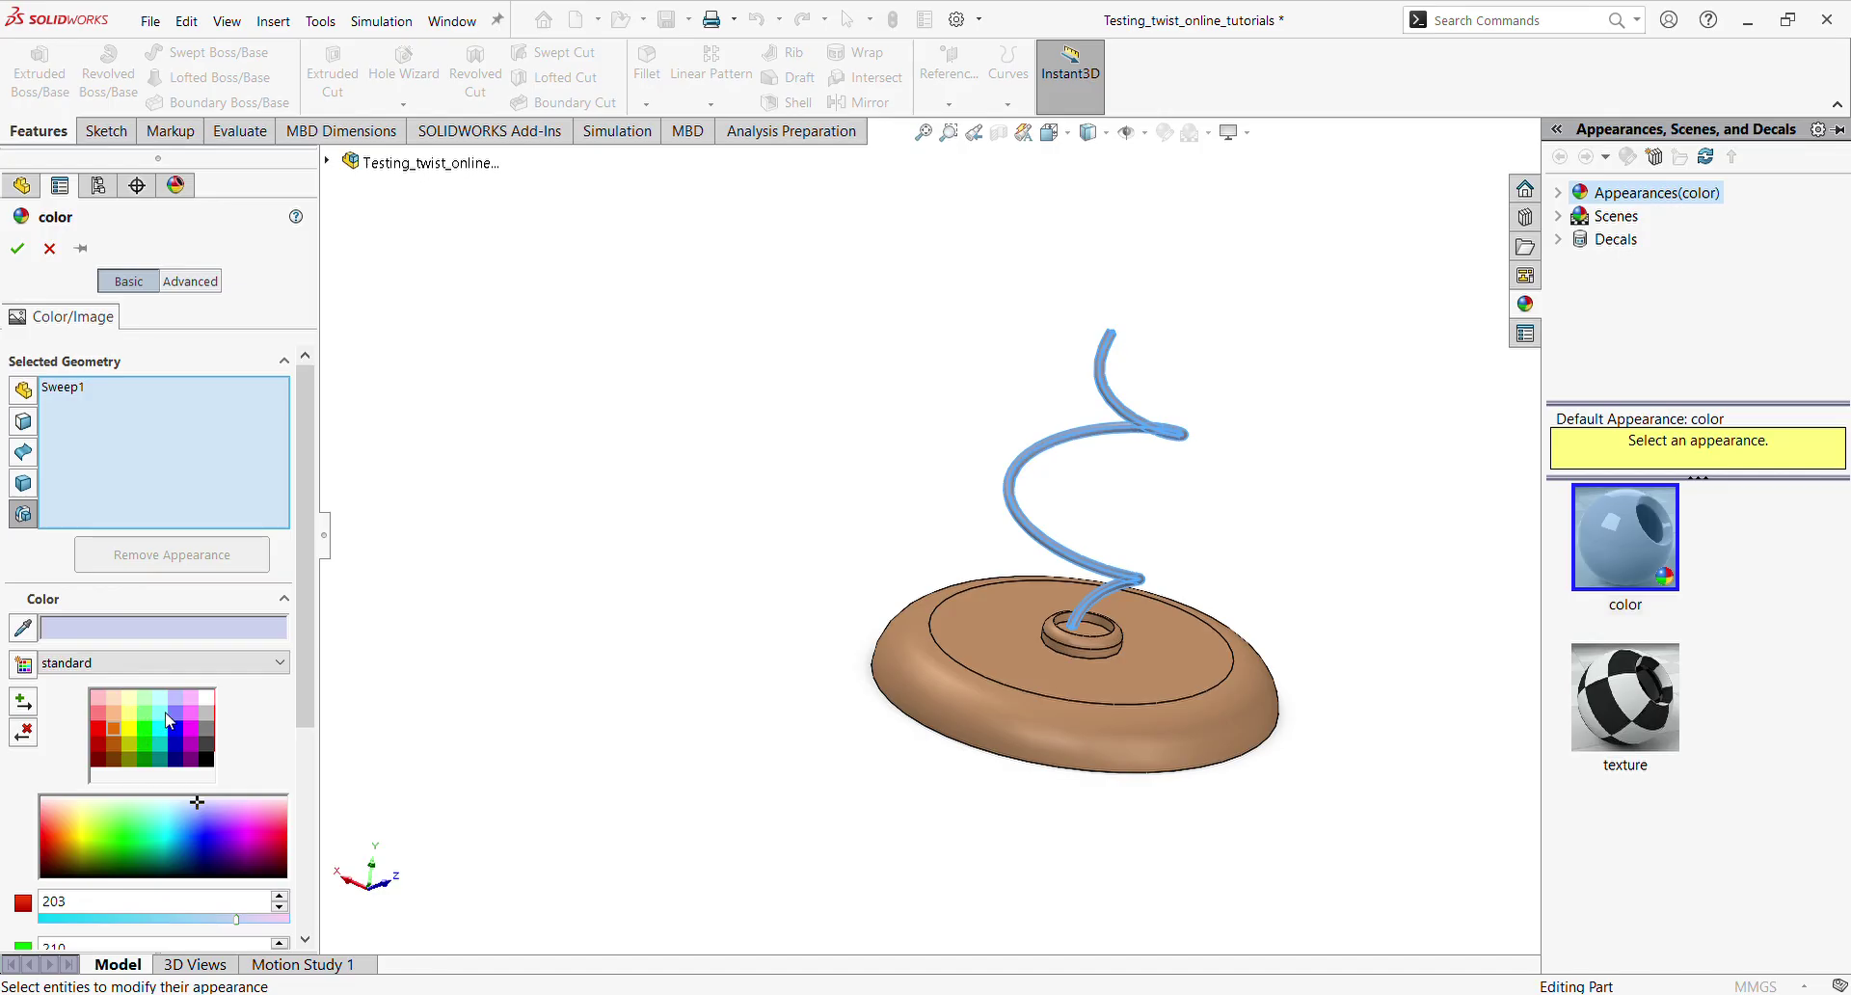
Apply a light grey colour from the standard swatches to the Sweep1 feature
{"action": "left_click", "coordinate": [205, 713]}
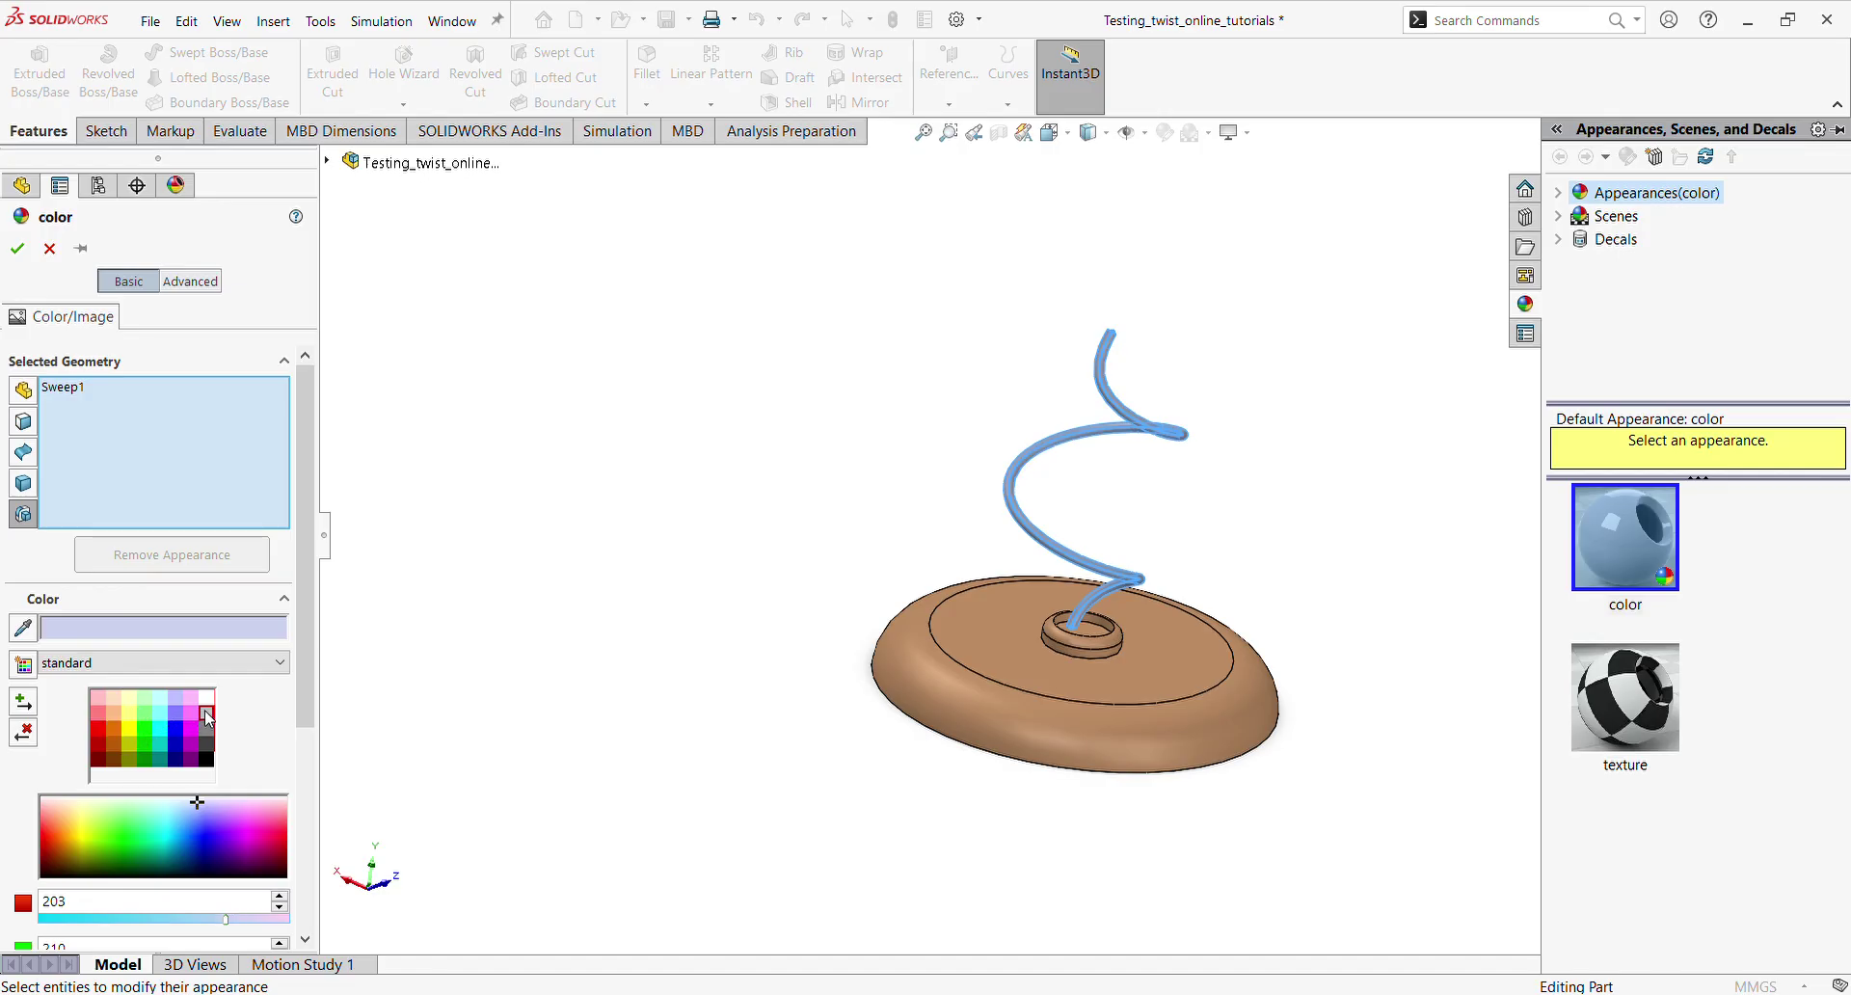
{"action": "left_click", "coordinate": [21, 252]}
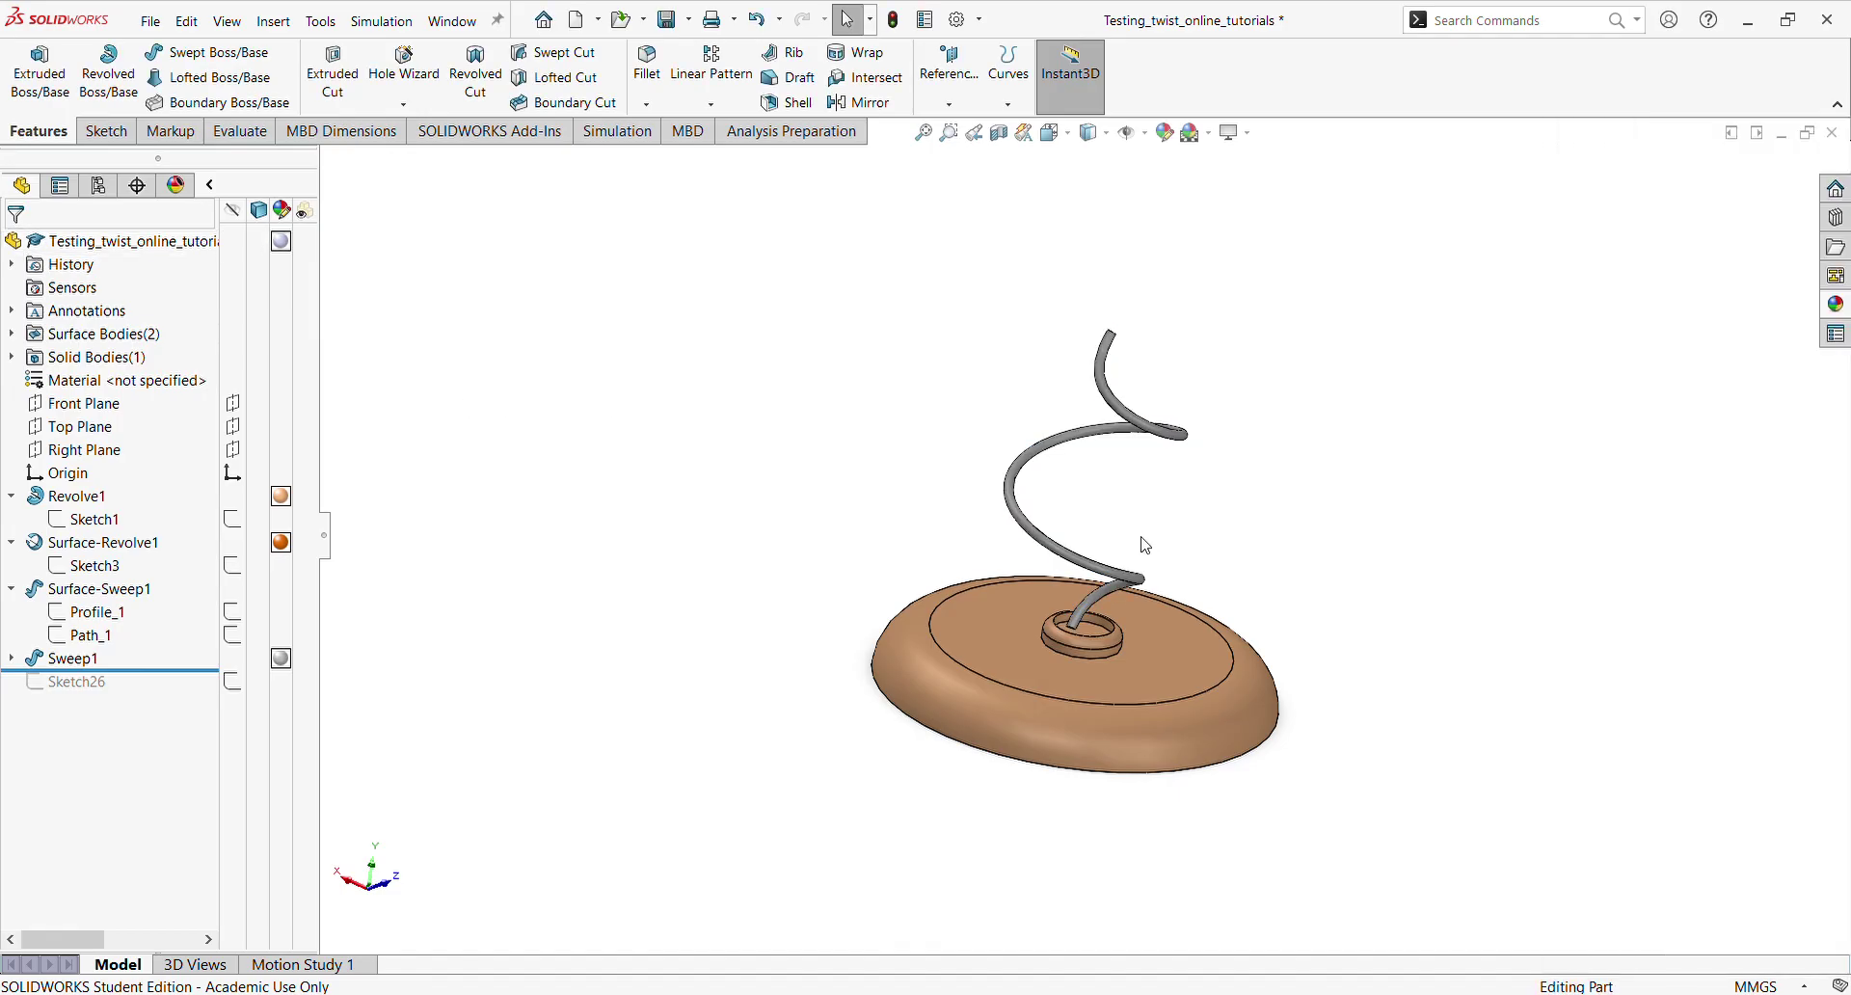
{"action": "middle_click_drag", "start_coordinate": [1104, 610], "coordinate": [1060, 603]}
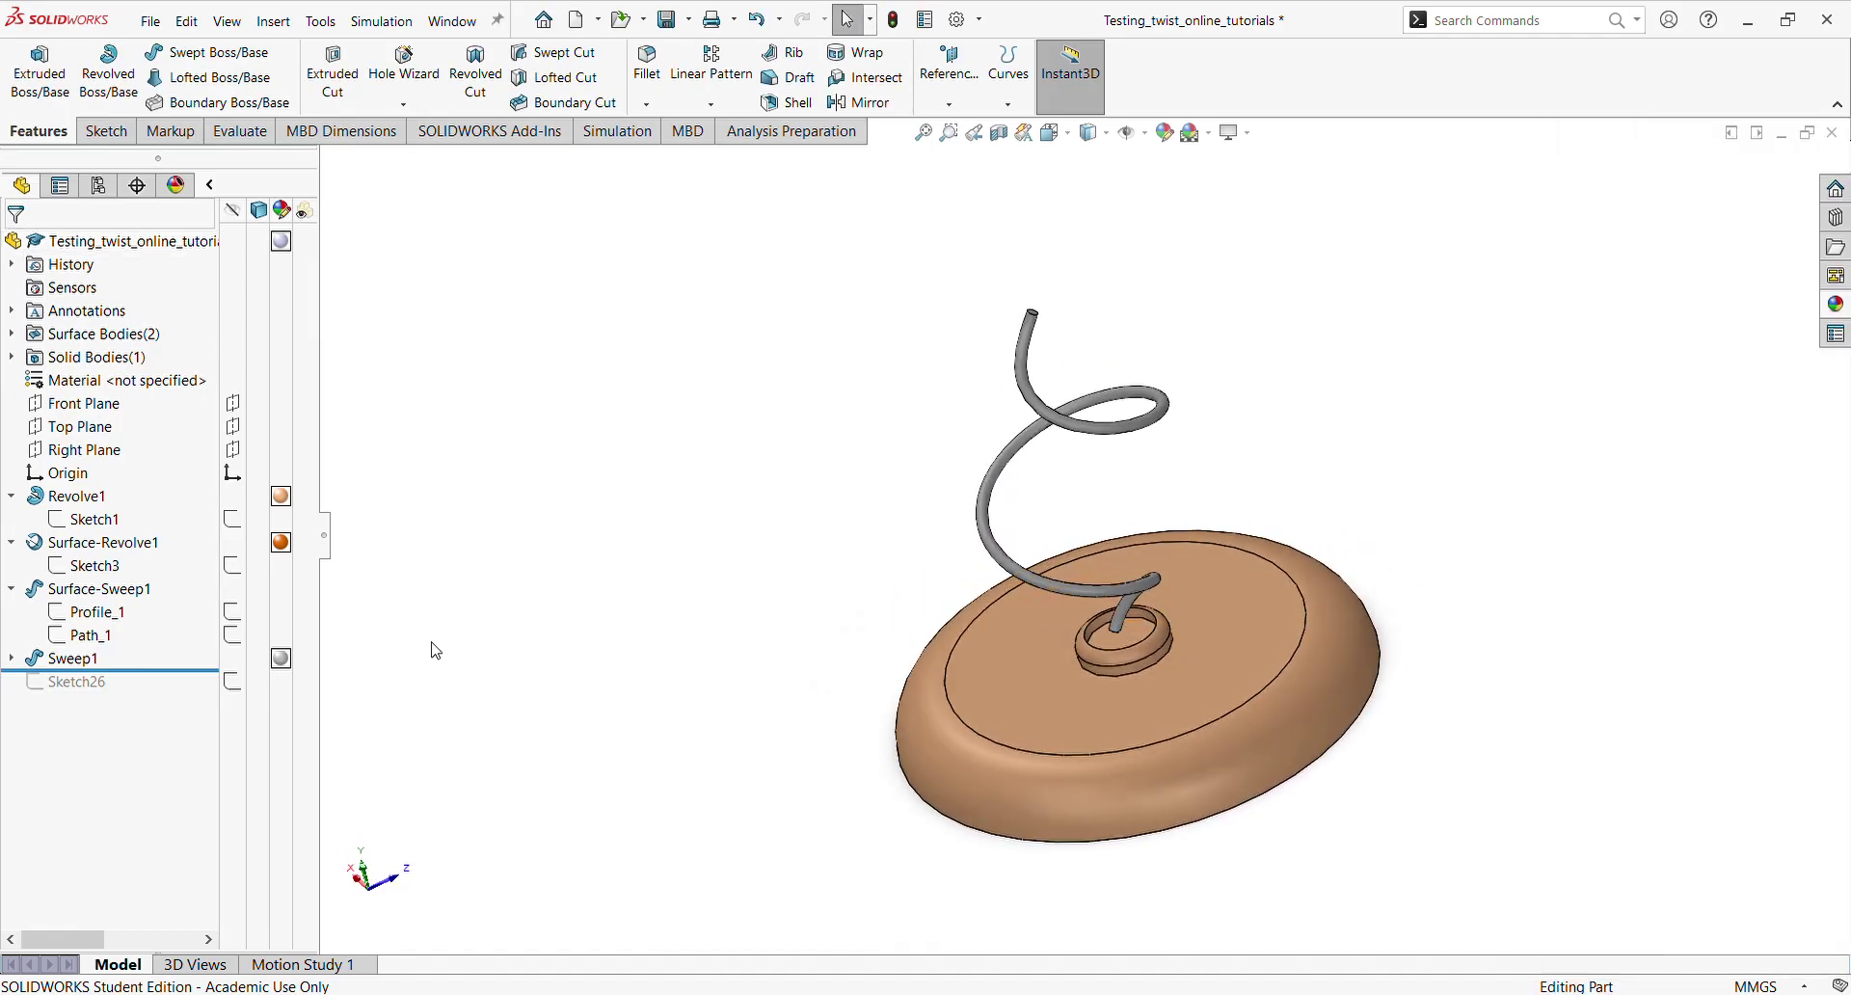
Change the appearance of the Sweep1 feature to the dark orange-brown standard colour
{"action": "left_click", "coordinate": [289, 659]}
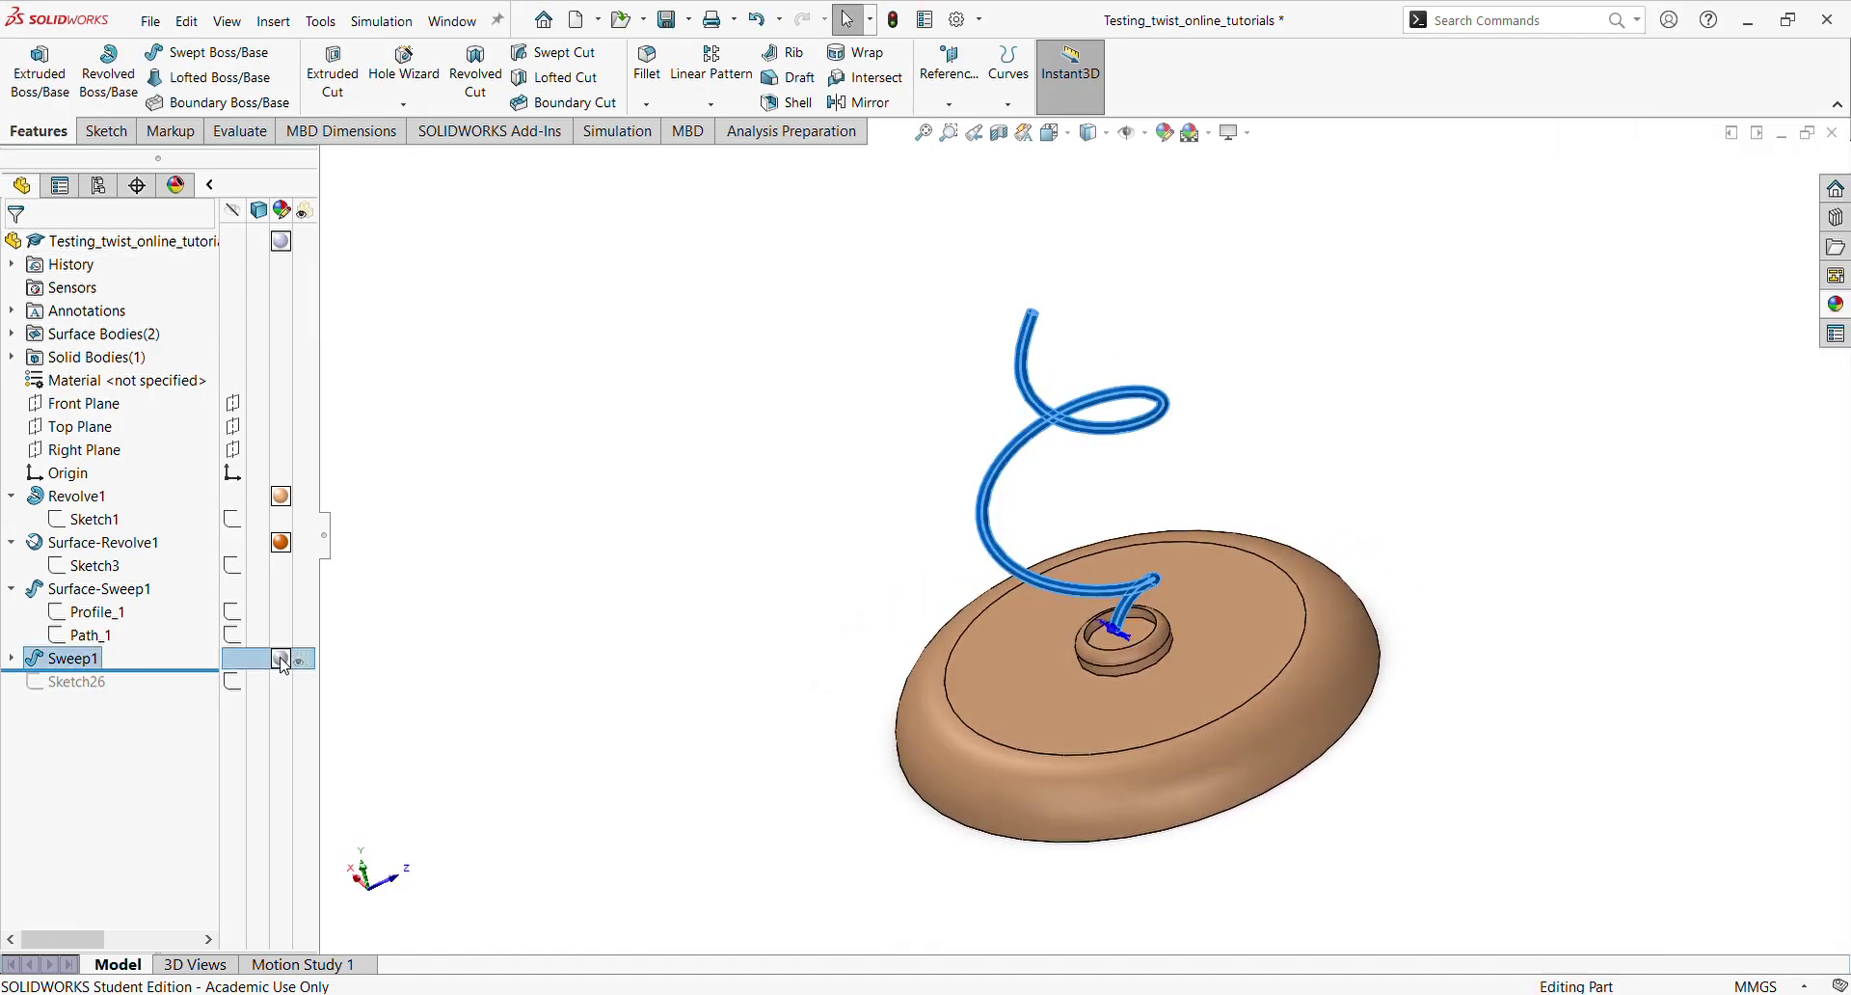
{"action": "left_click", "coordinate": [350, 678]}
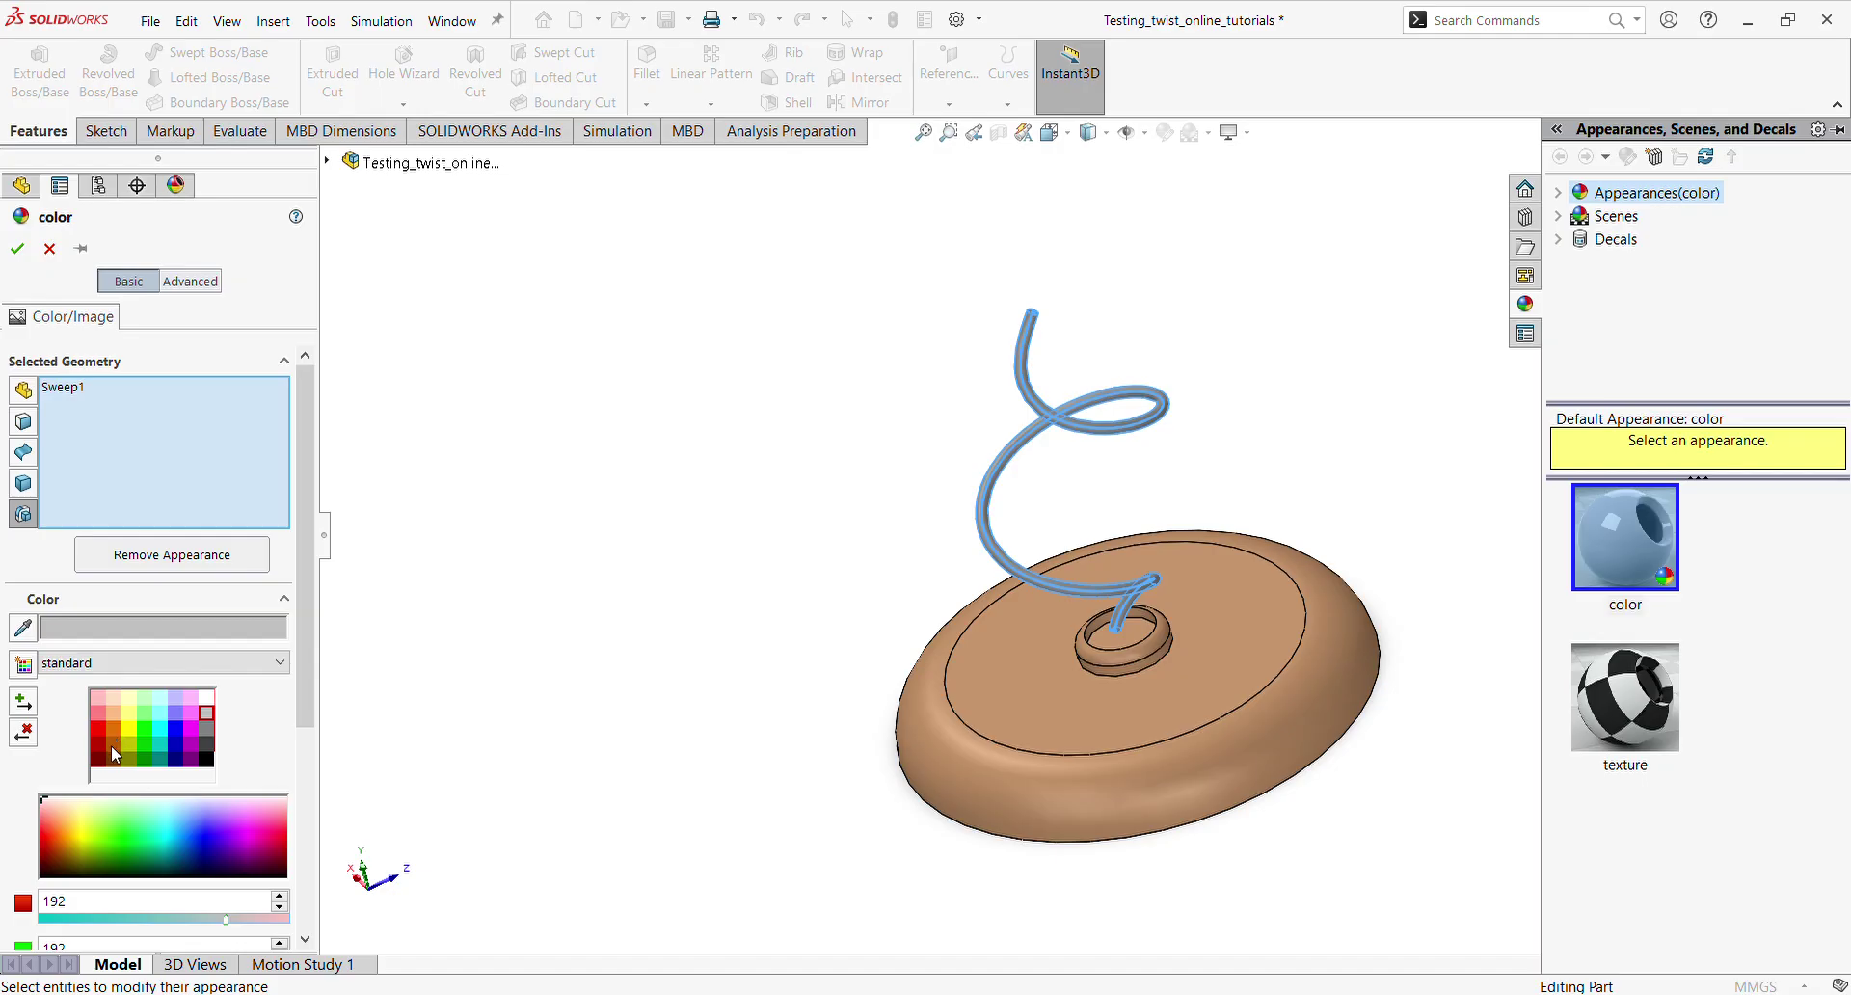
{"action": "left_click", "coordinate": [112, 744]}
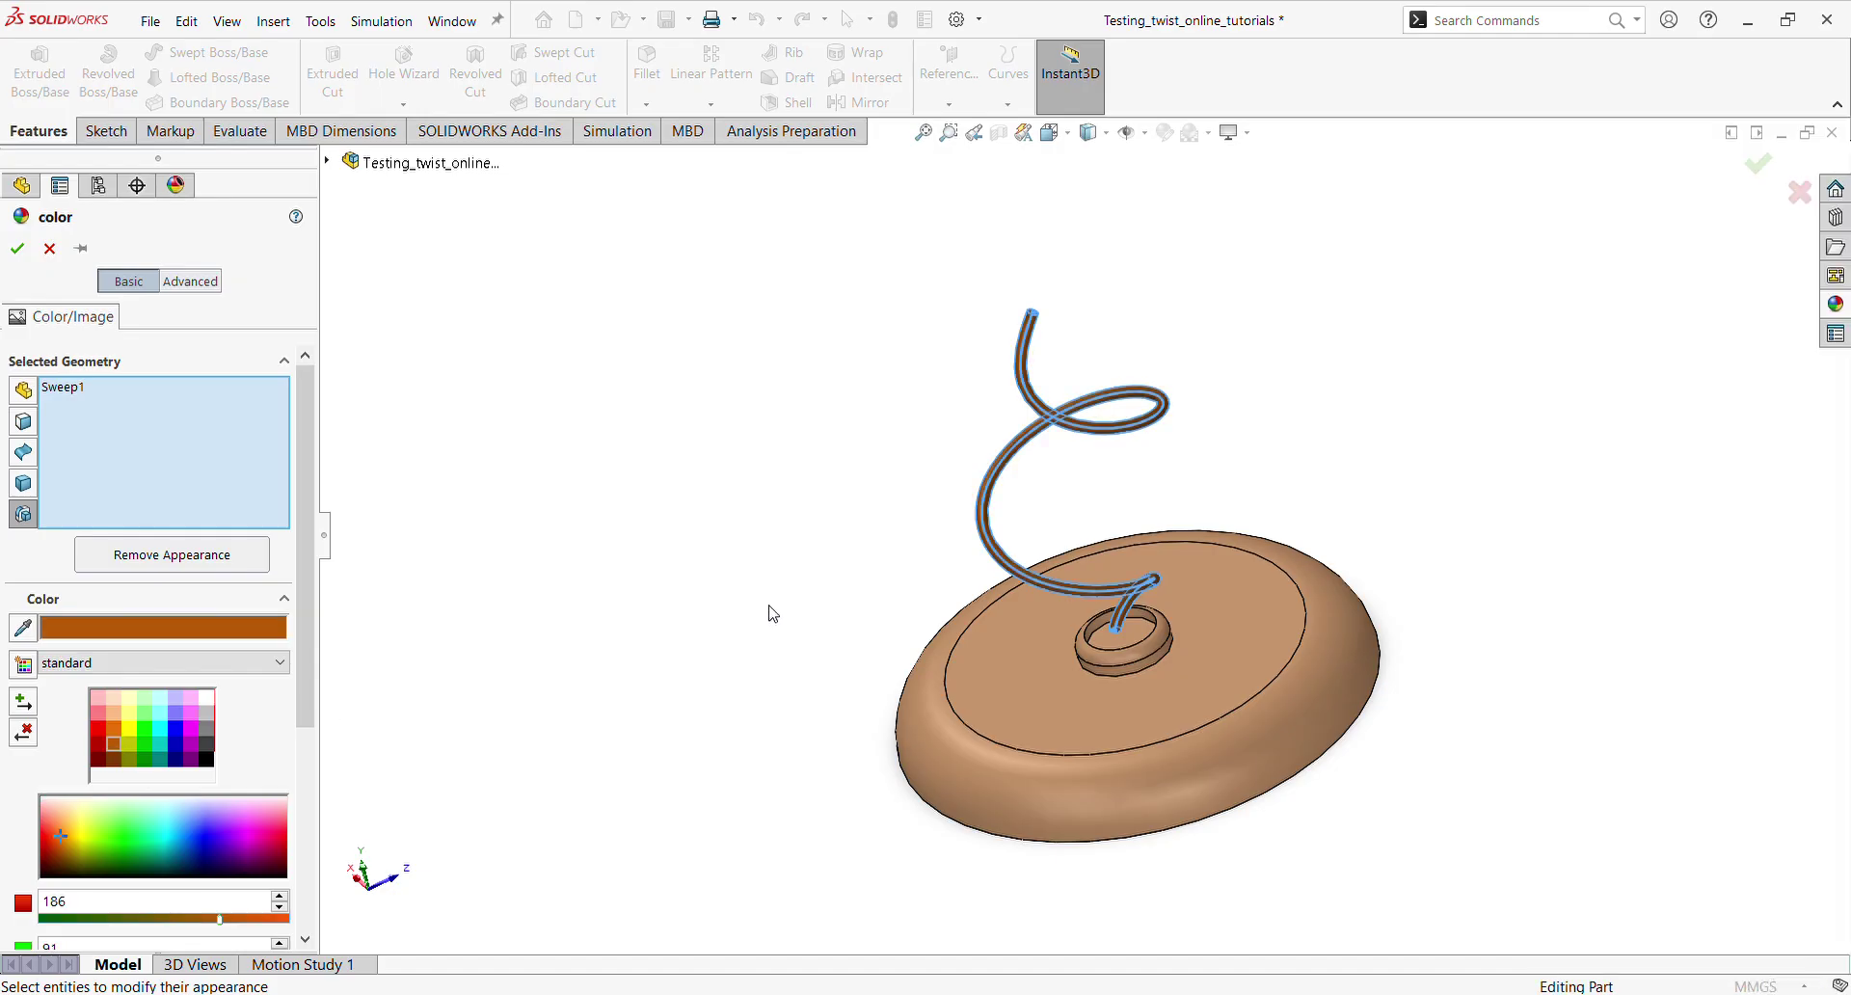
{"action": "left_click", "coordinate": [17, 248]}
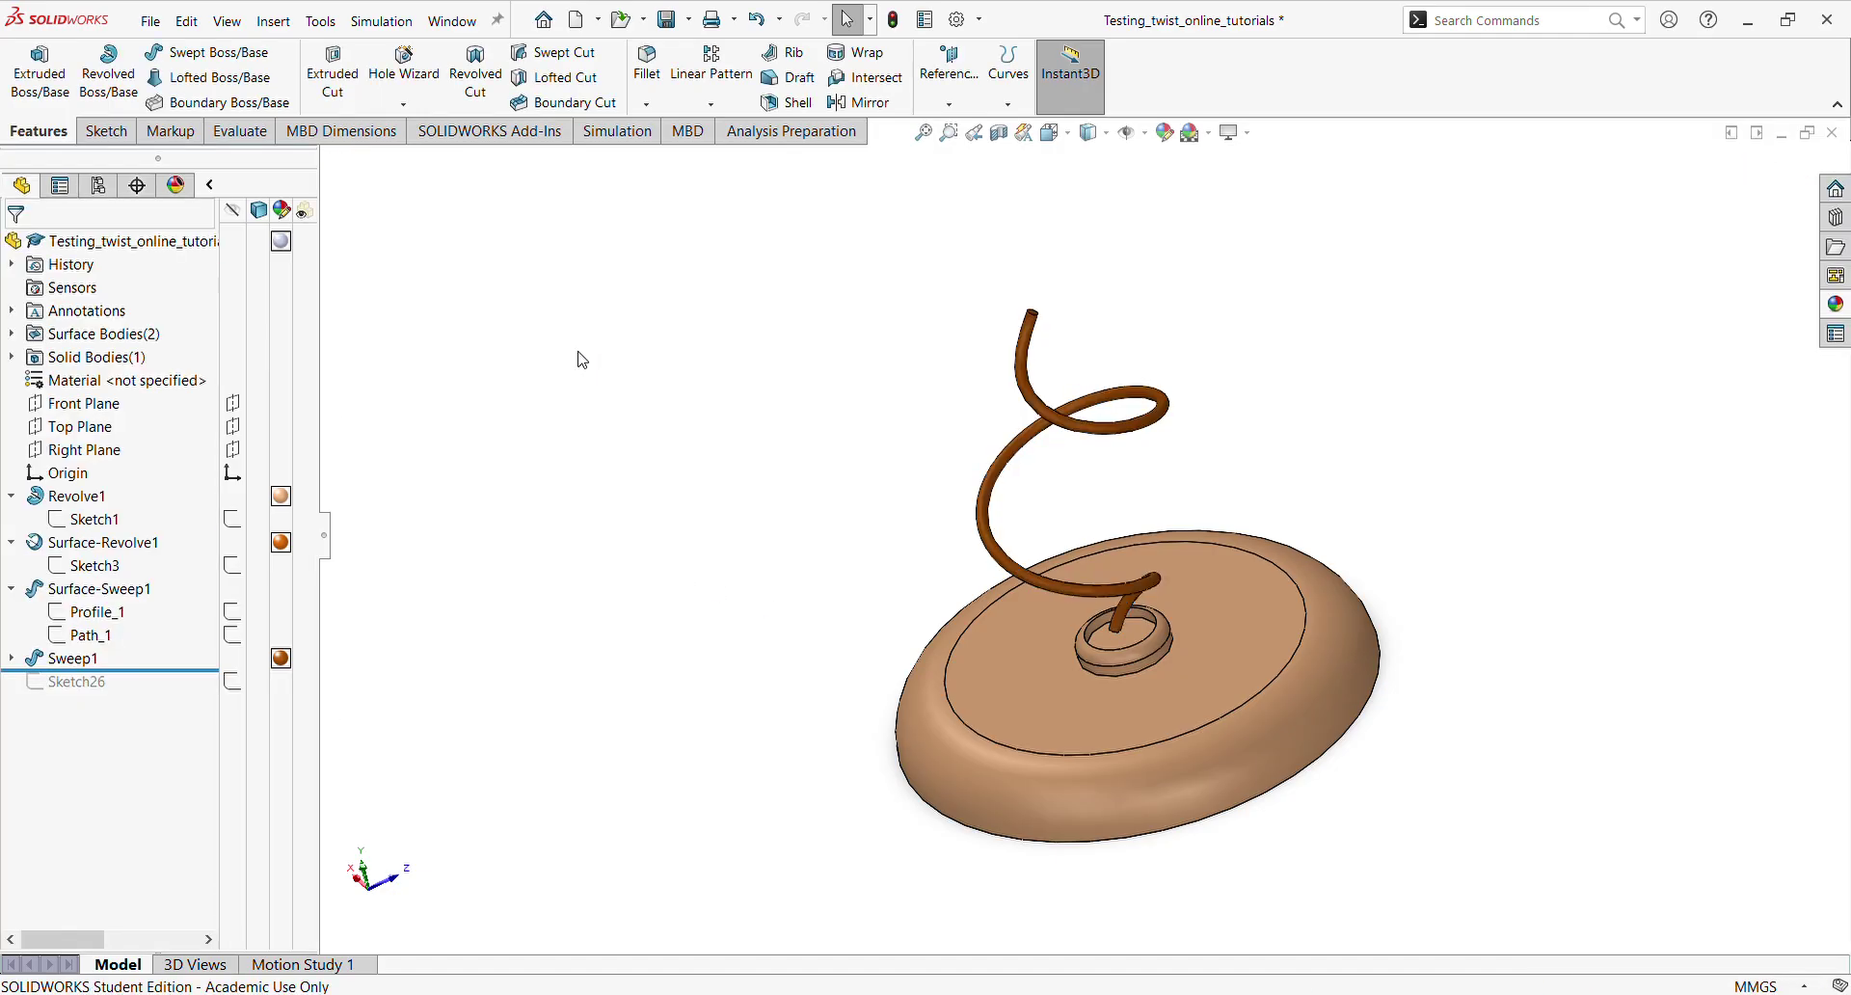
Set up a circular pattern of 5 equally spaced instances over 360° about the lower inner edge of the base's central ring
{"action": "middle_click_drag", "start_coordinate": [929, 507], "coordinate": [1036, 530]}
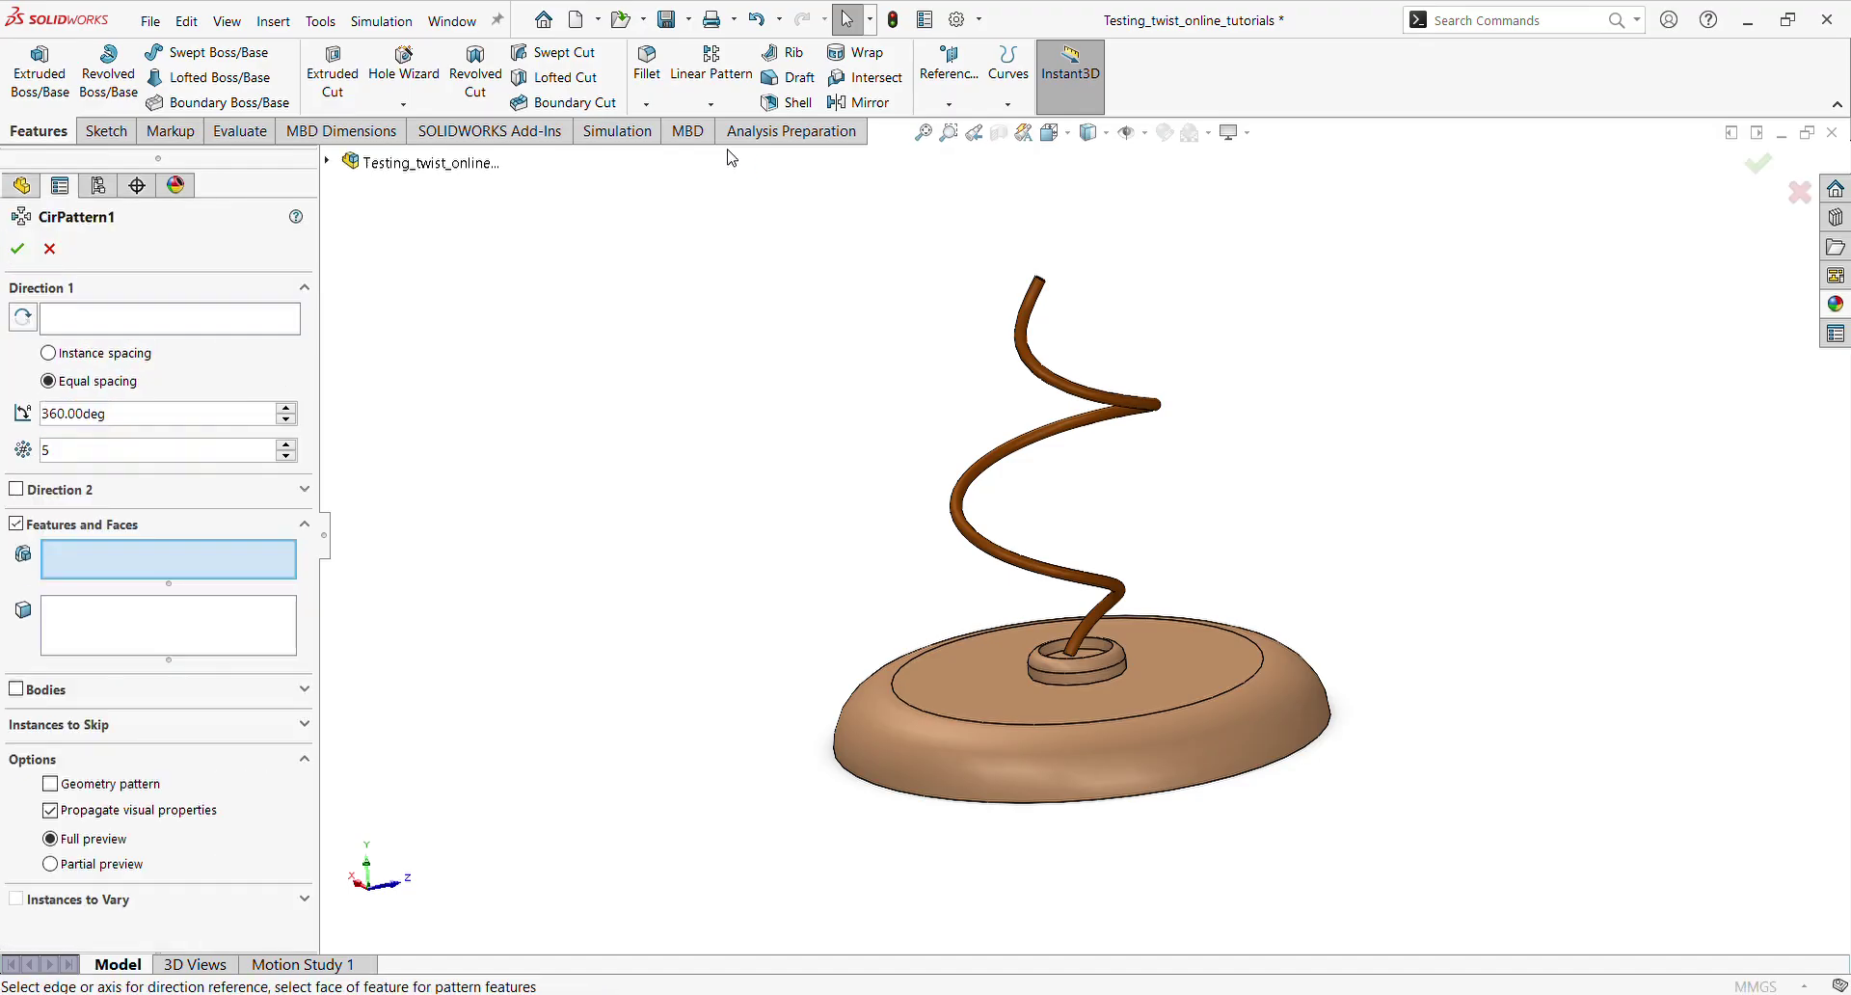
{"action": "left_click", "coordinate": [278, 456]}
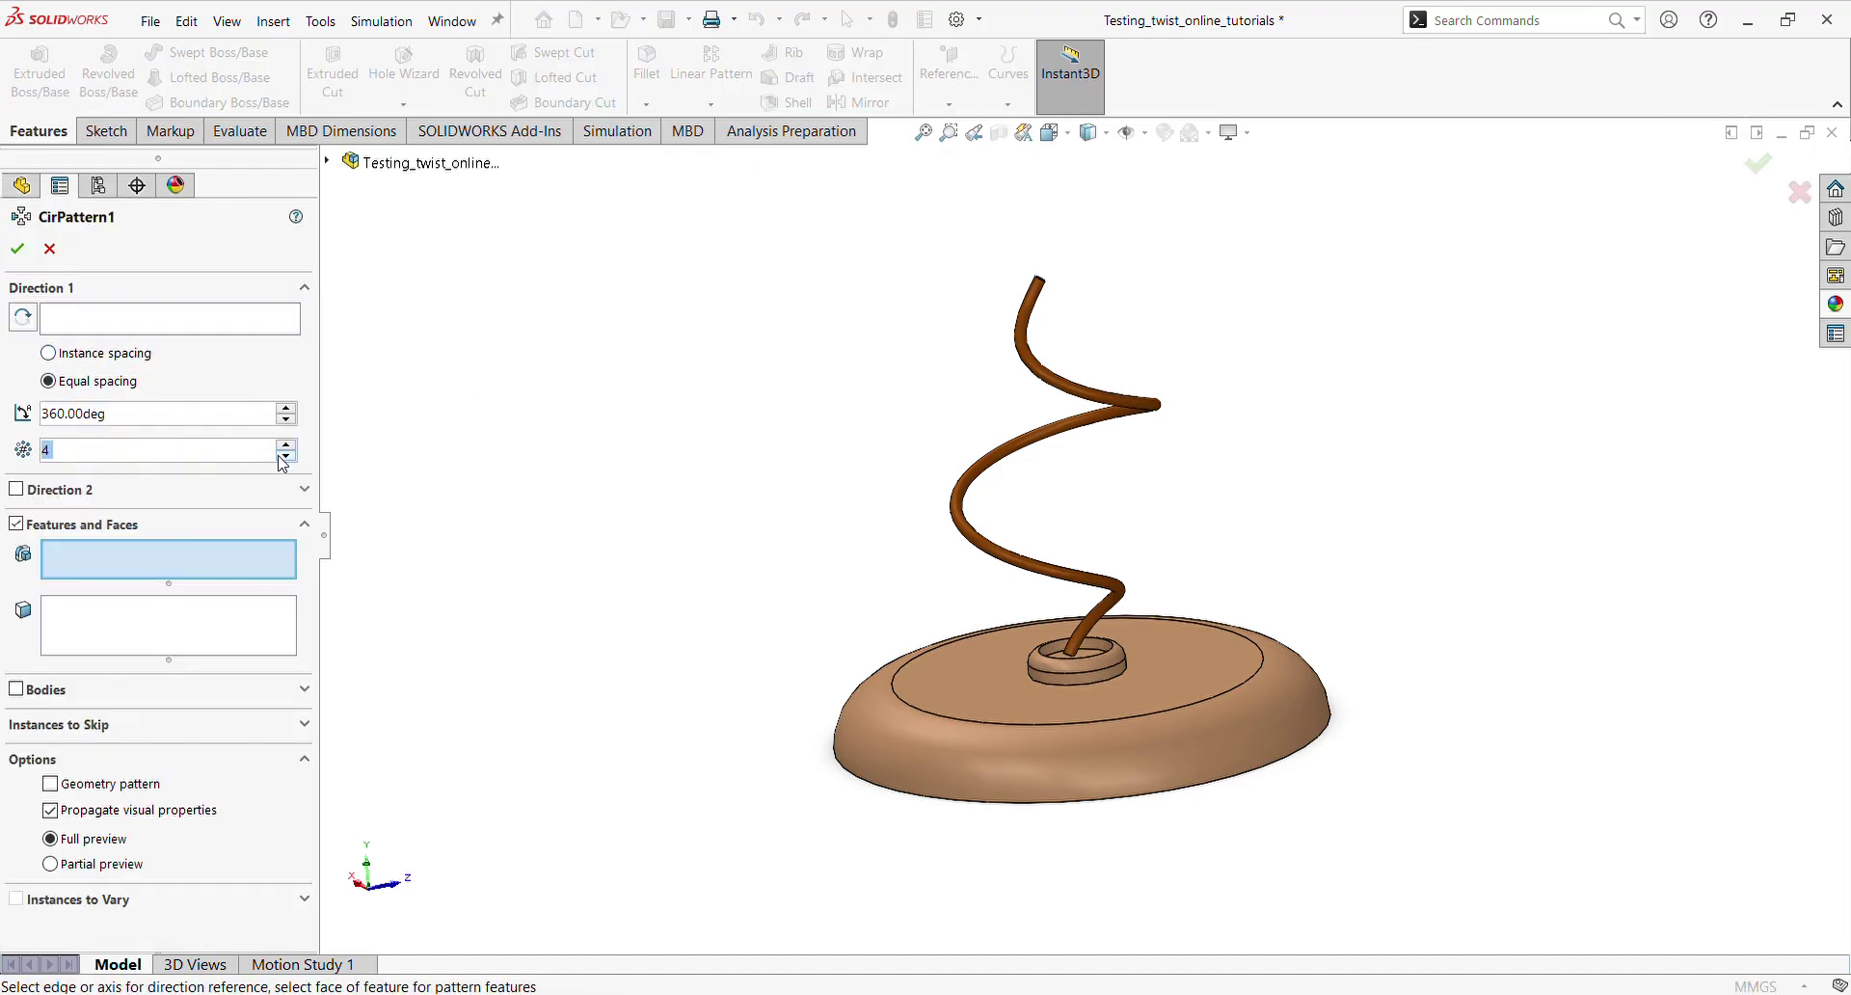
{"action": "left_click", "coordinate": [282, 447]}
{"action": "left_click", "coordinate": [167, 326]}
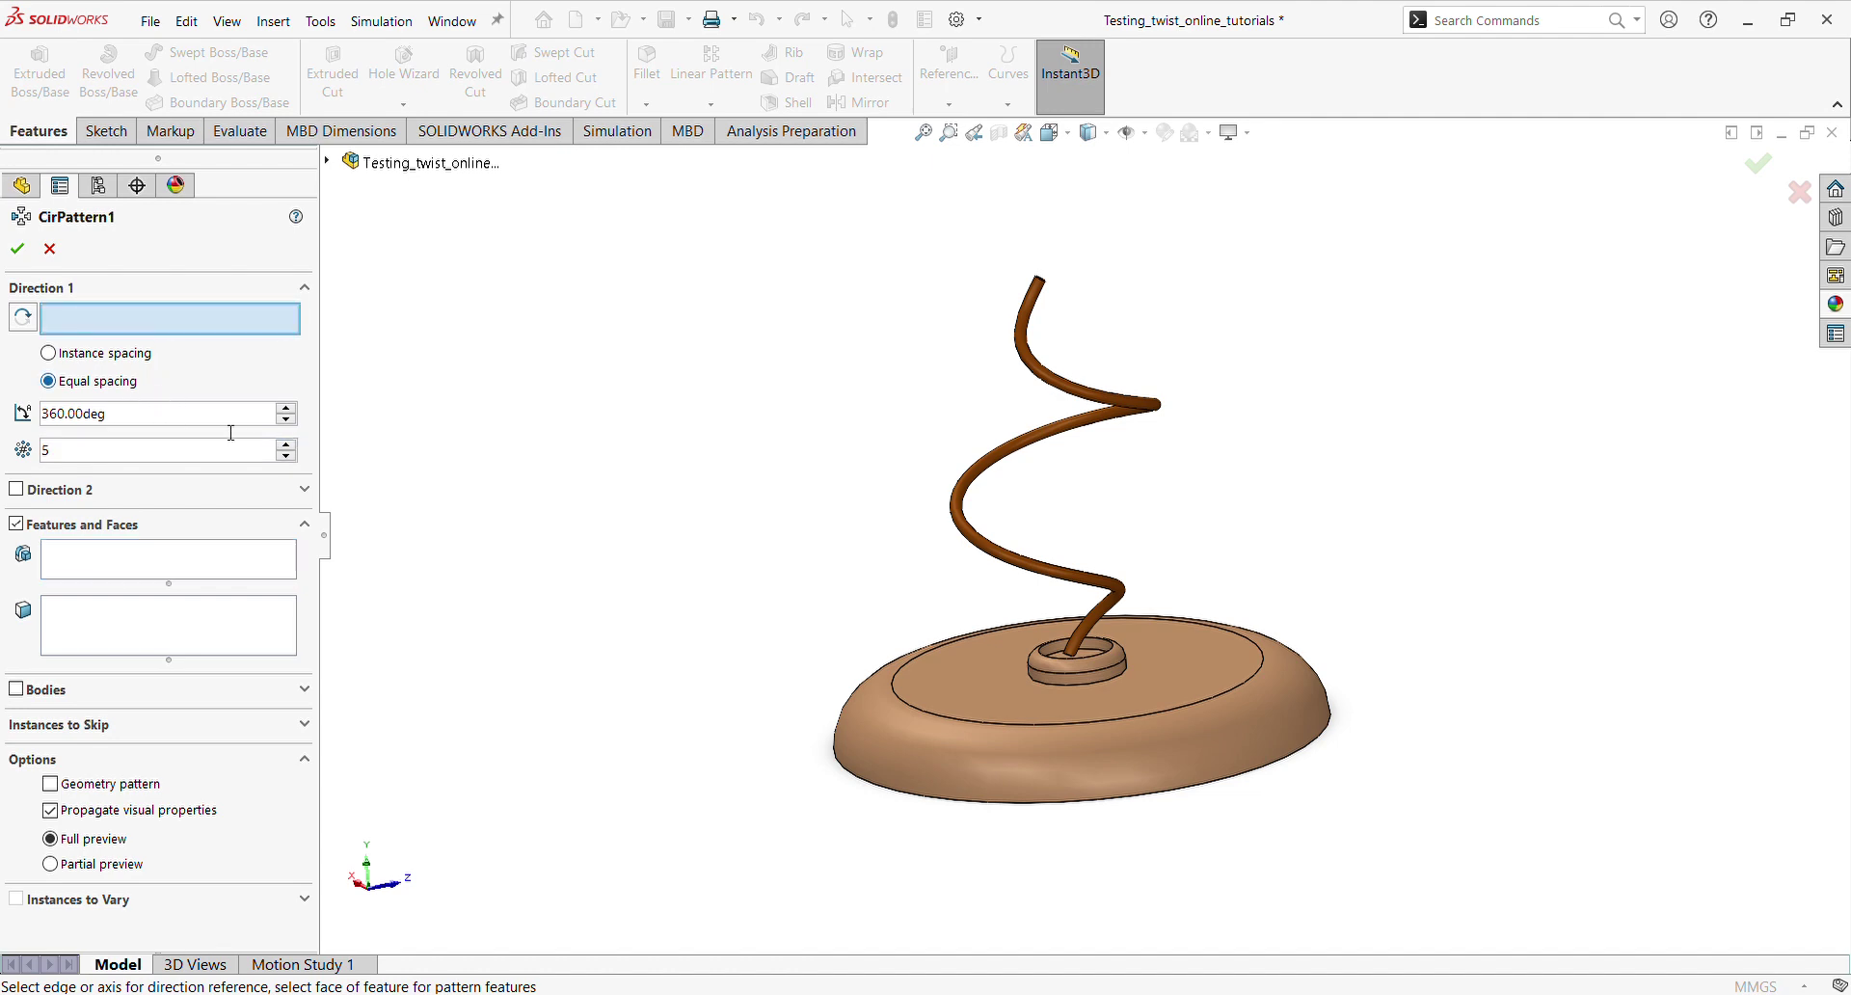
{"action": "middle_click_drag", "start_coordinate": [1009, 650], "coordinate": [1210, 776]}
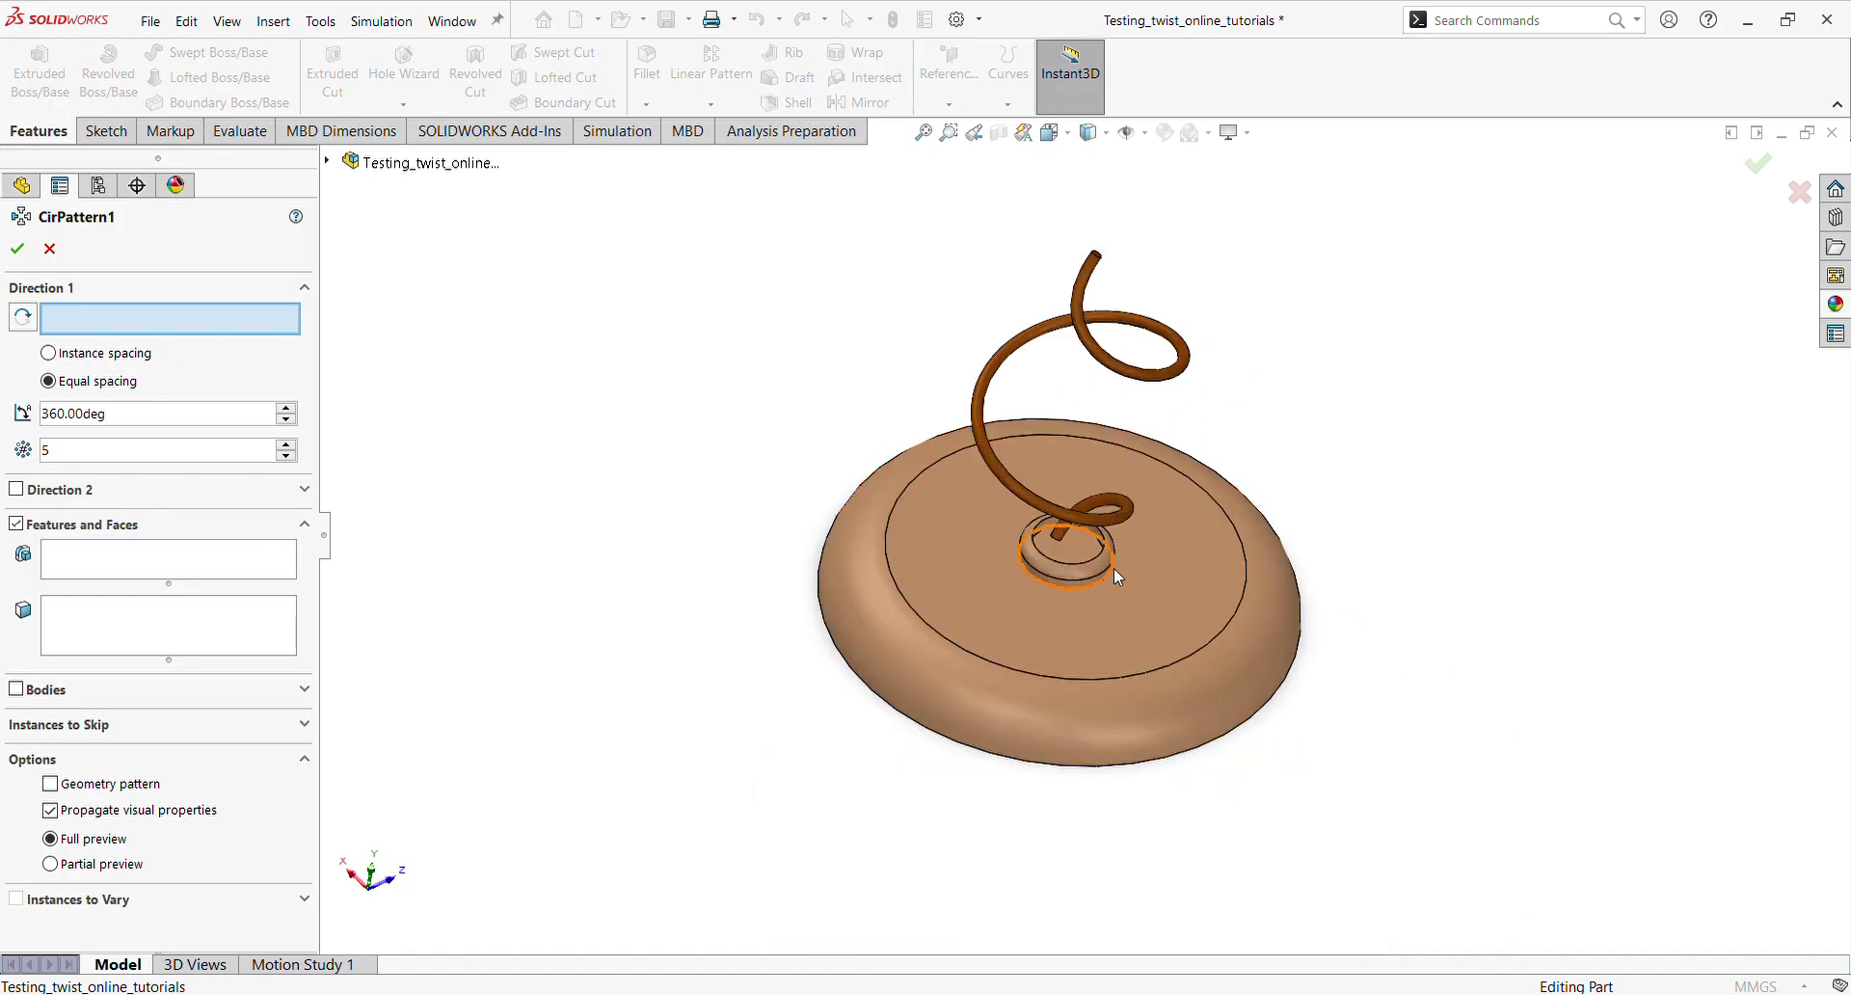
{"action": "scroll", "coordinate": [1113, 569], "scroll_direction": "down", "scroll_amount": 3}
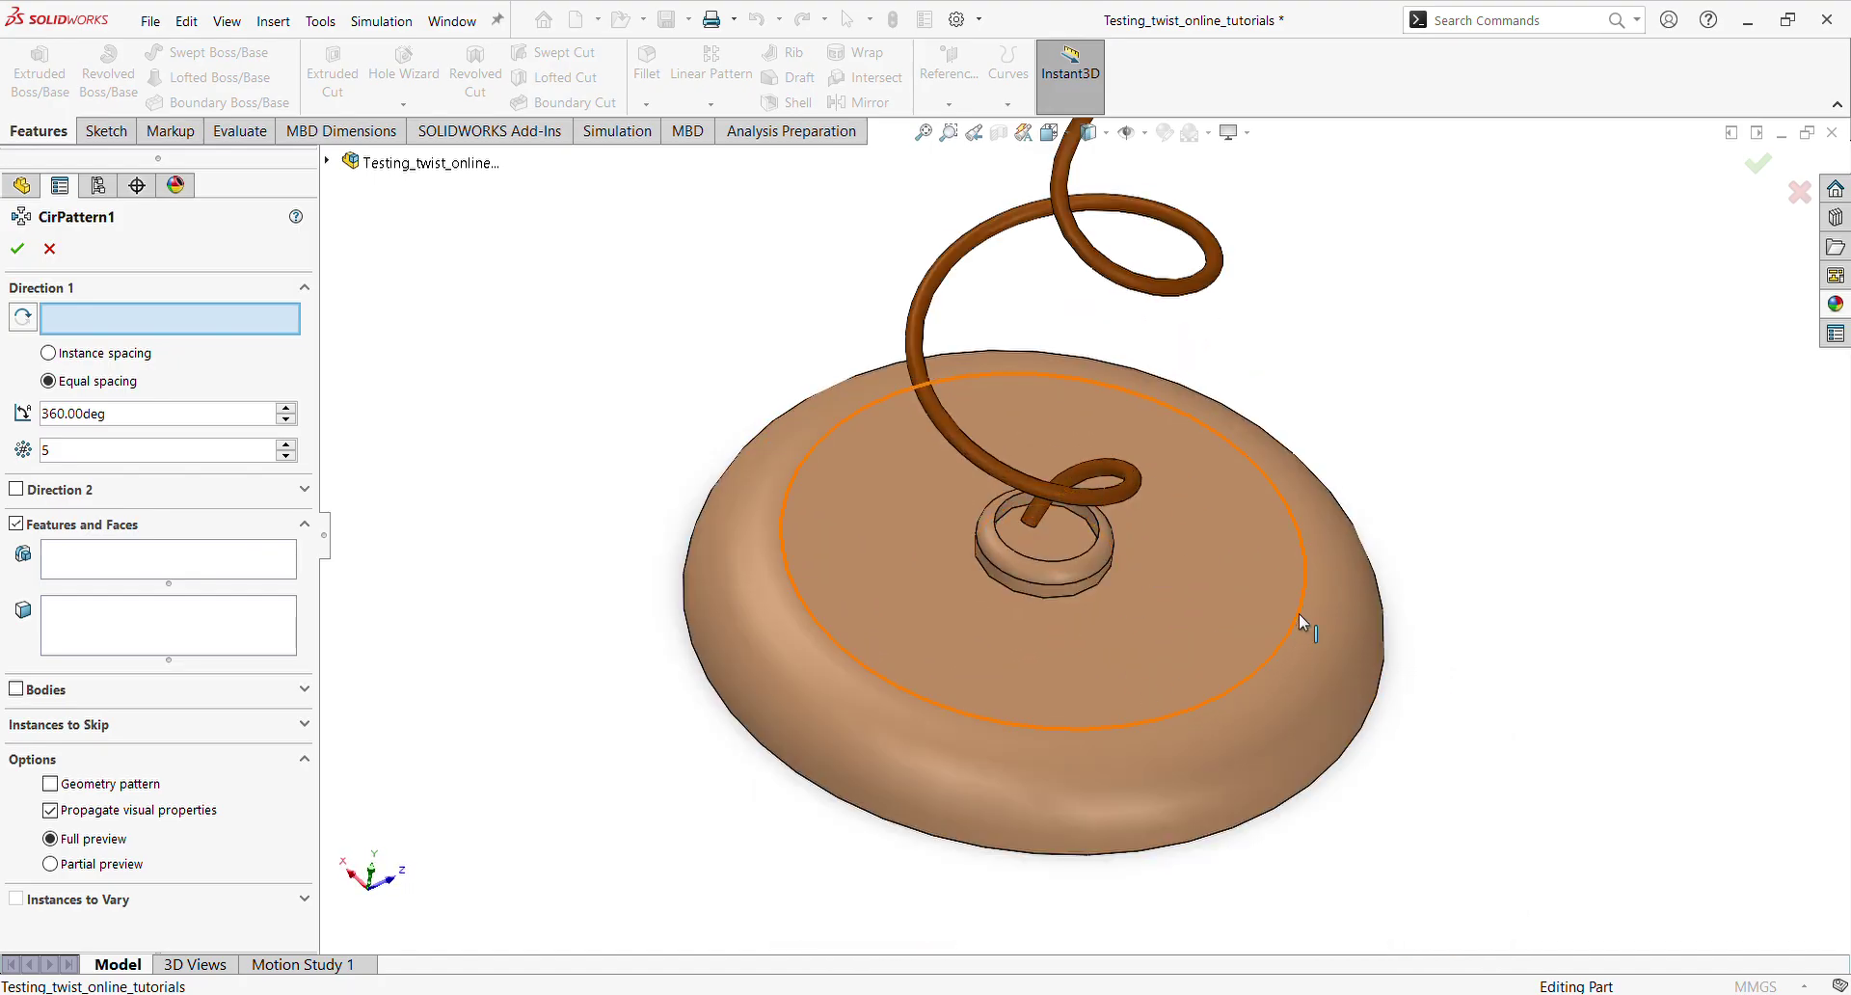
{"action": "scroll", "coordinate": [1066, 520], "scroll_direction": "down", "scroll_amount": 2}
{"action": "scroll", "coordinate": [1066, 524], "scroll_direction": "down", "scroll_amount": 2}
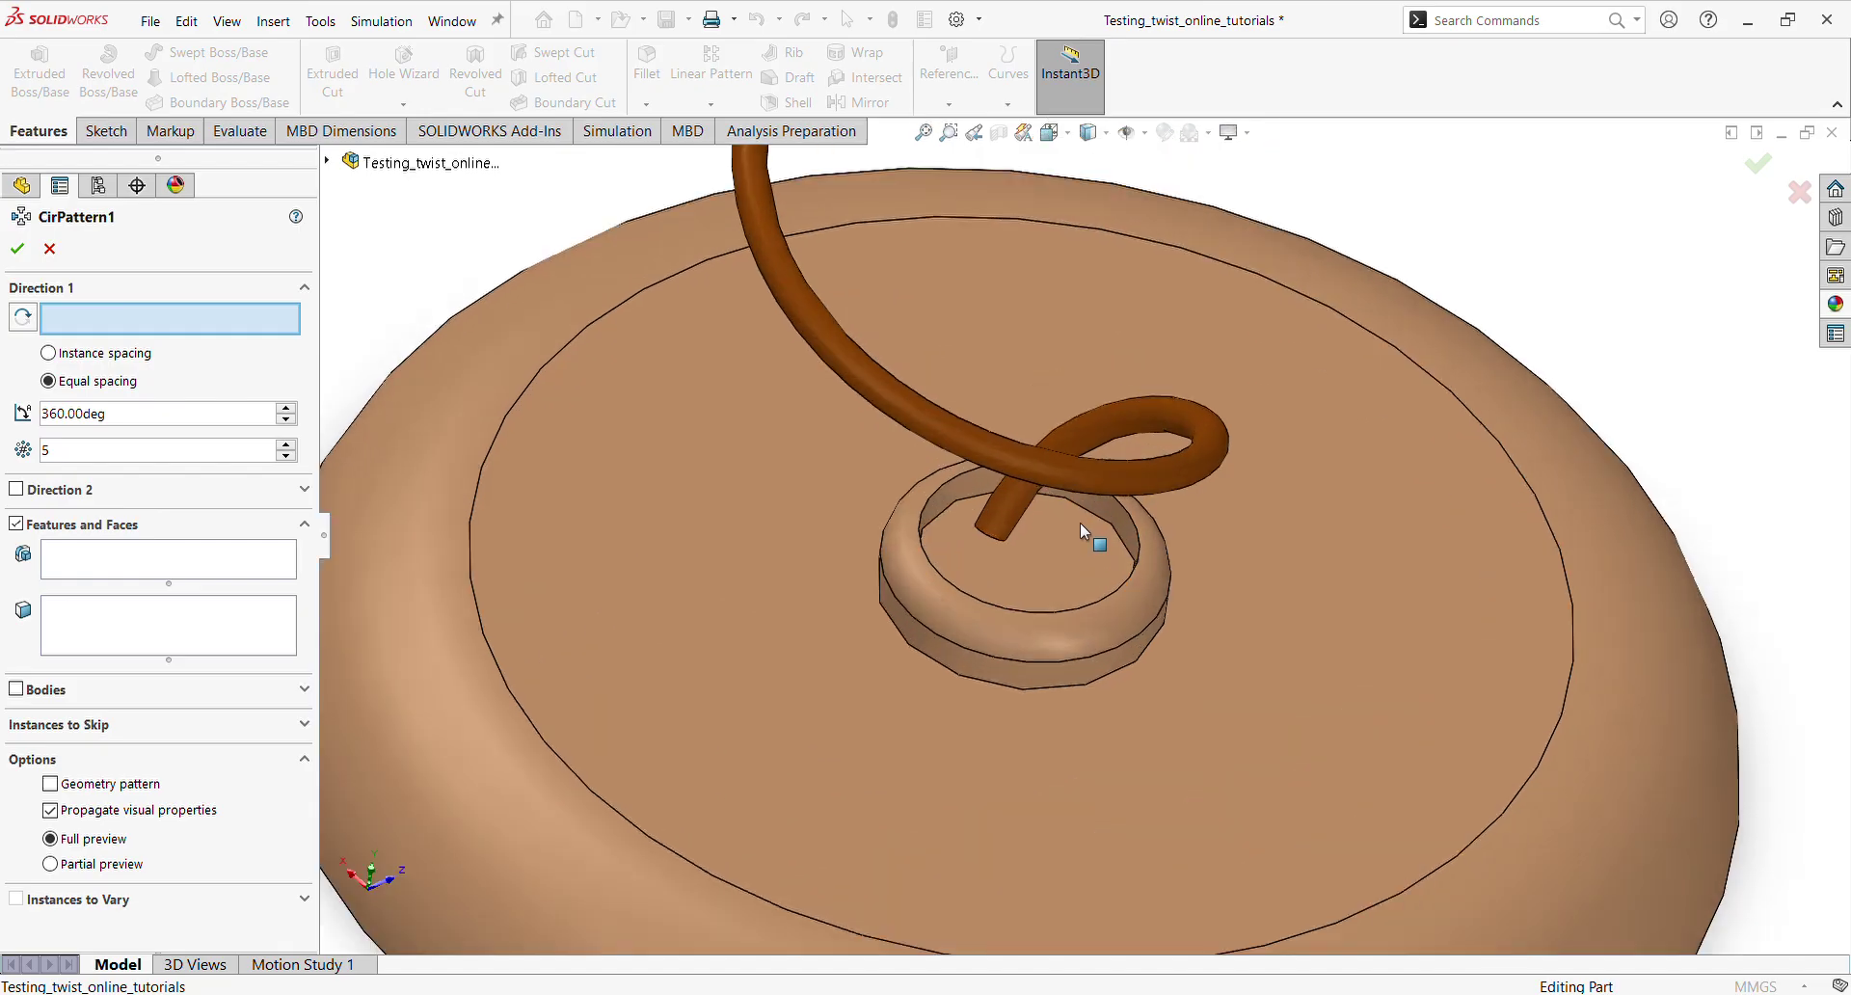
{"action": "left_click", "coordinate": [1095, 511]}
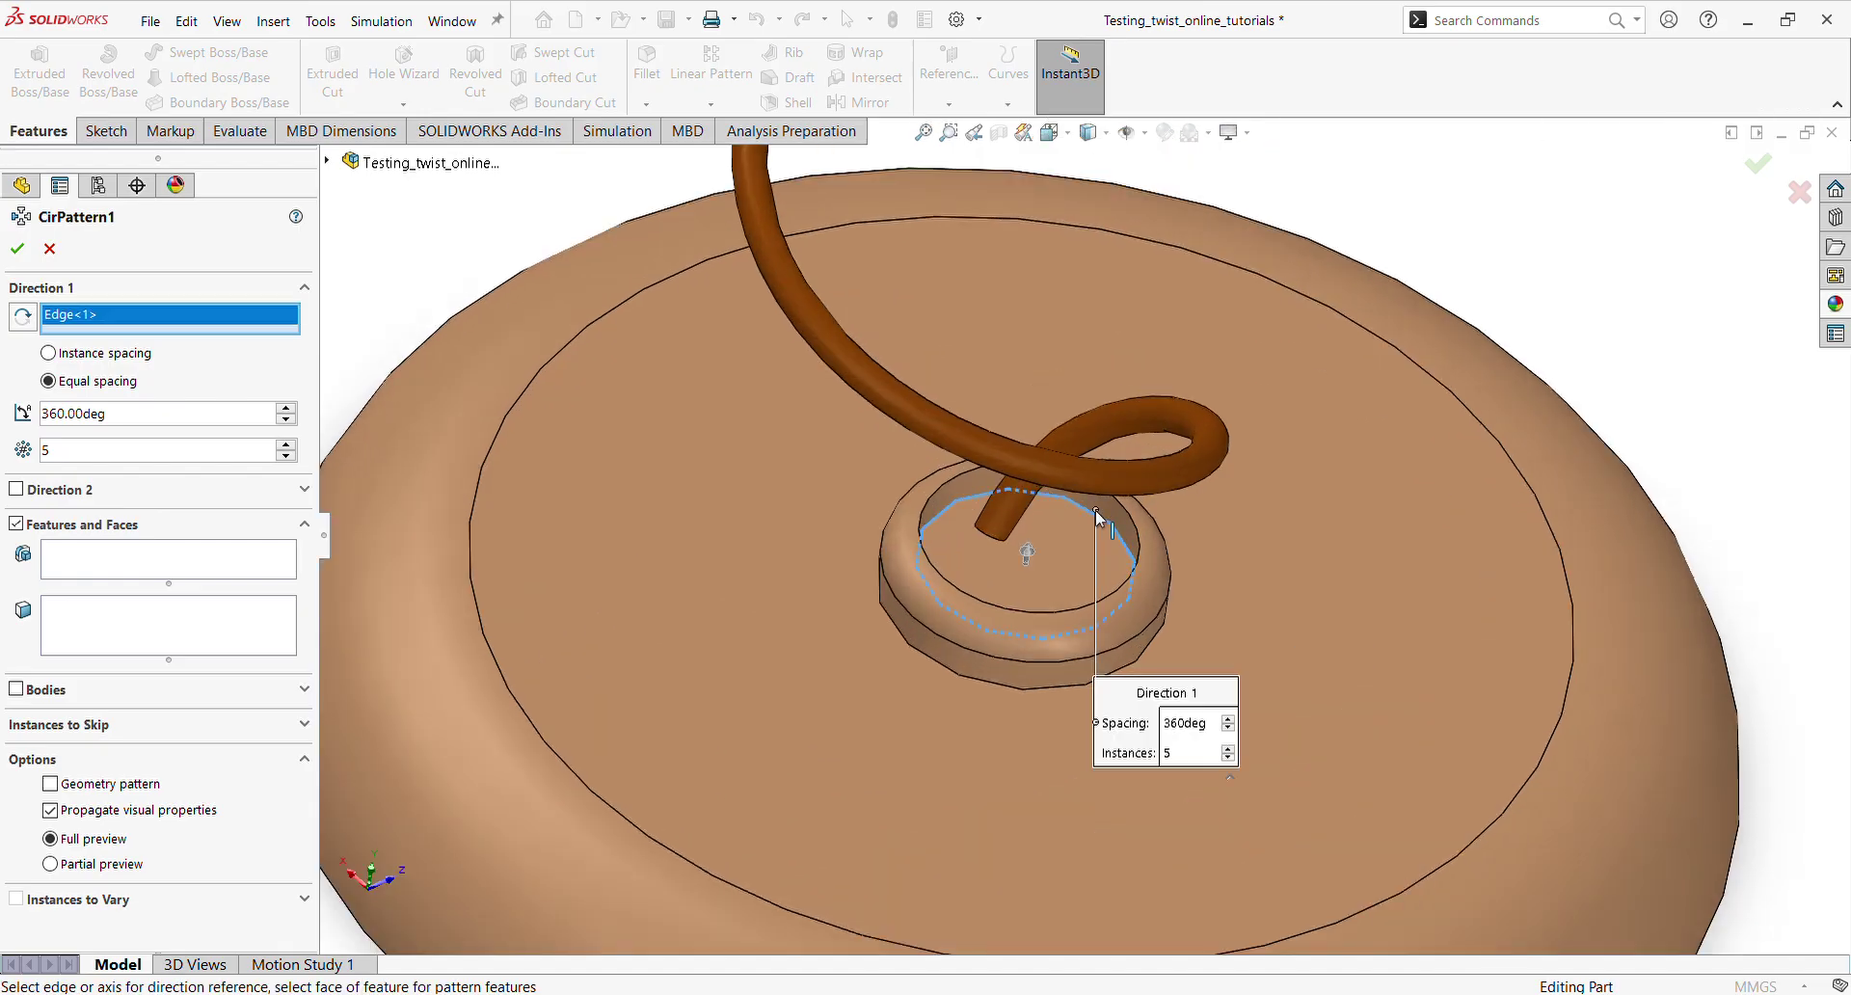
{"action": "scroll", "coordinate": [1095, 511], "scroll_direction": "up", "scroll_amount": 4}
{"action": "middle_click_drag", "start_coordinate": [1095, 511], "coordinate": [1063, 500]}
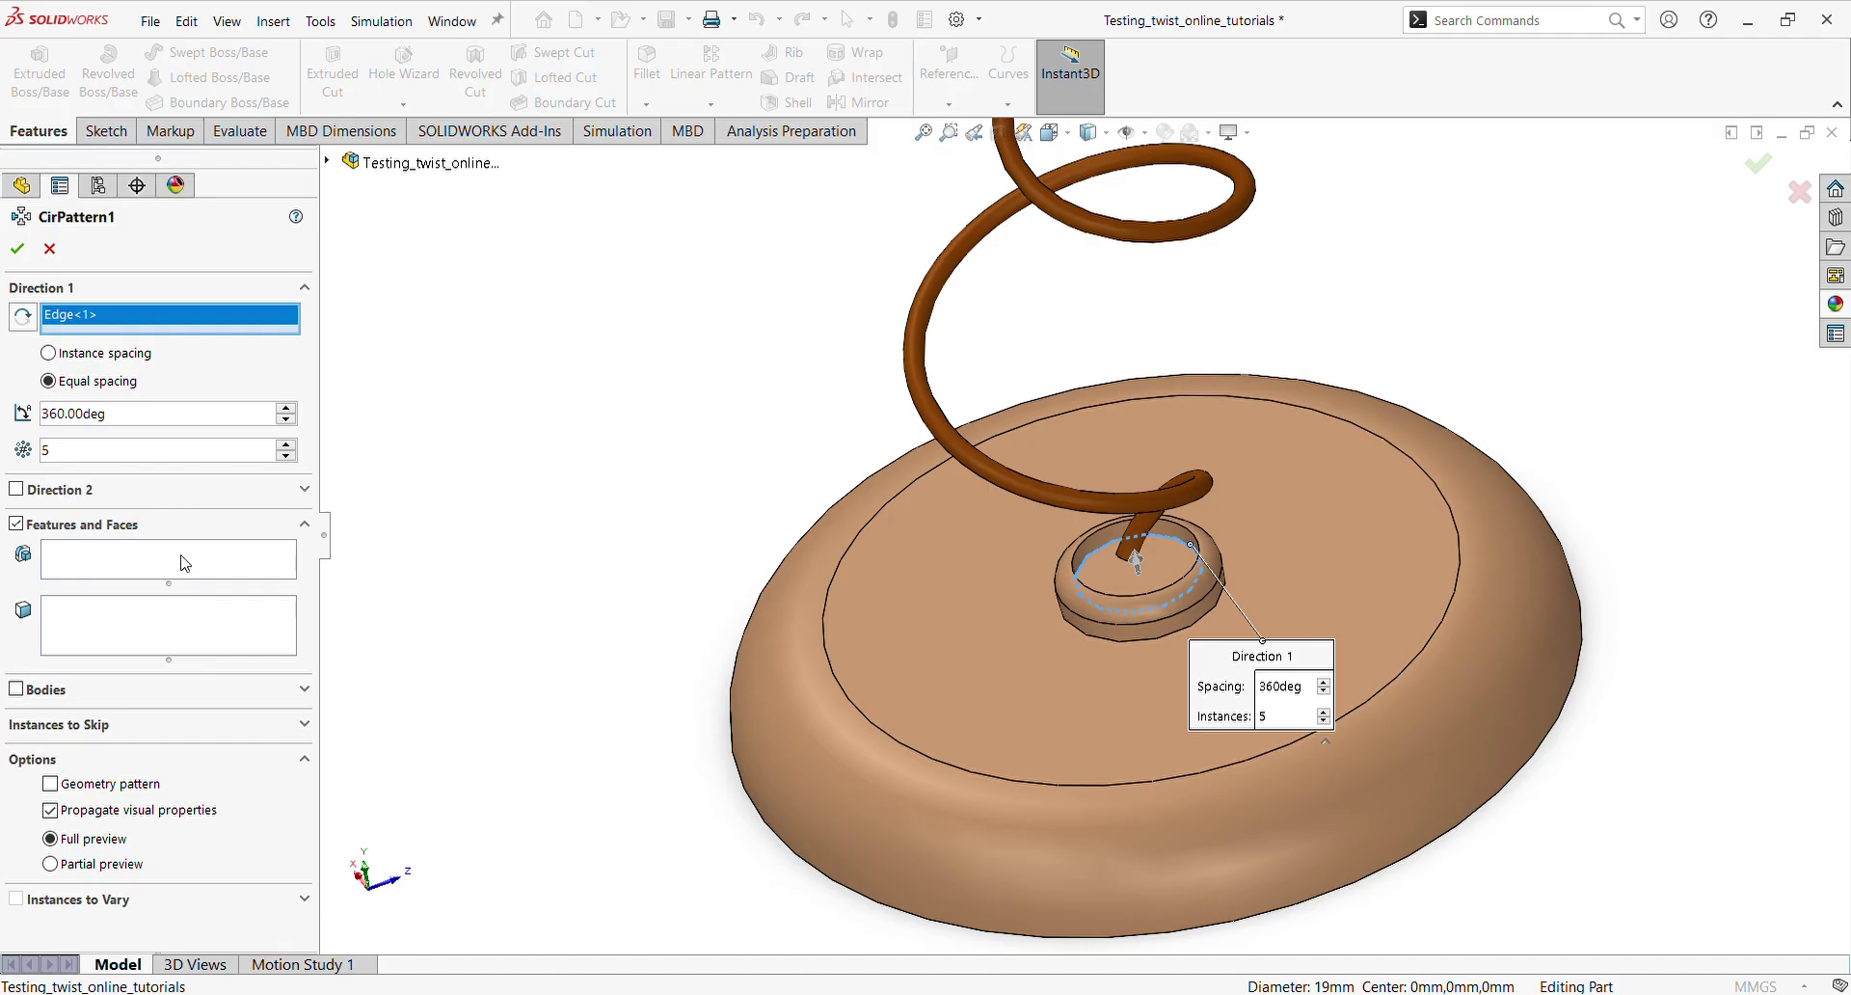
Try to pattern the spiral's face around the ring edge, and cancel the circular pattern
{"action": "left_click", "coordinate": [164, 632]}
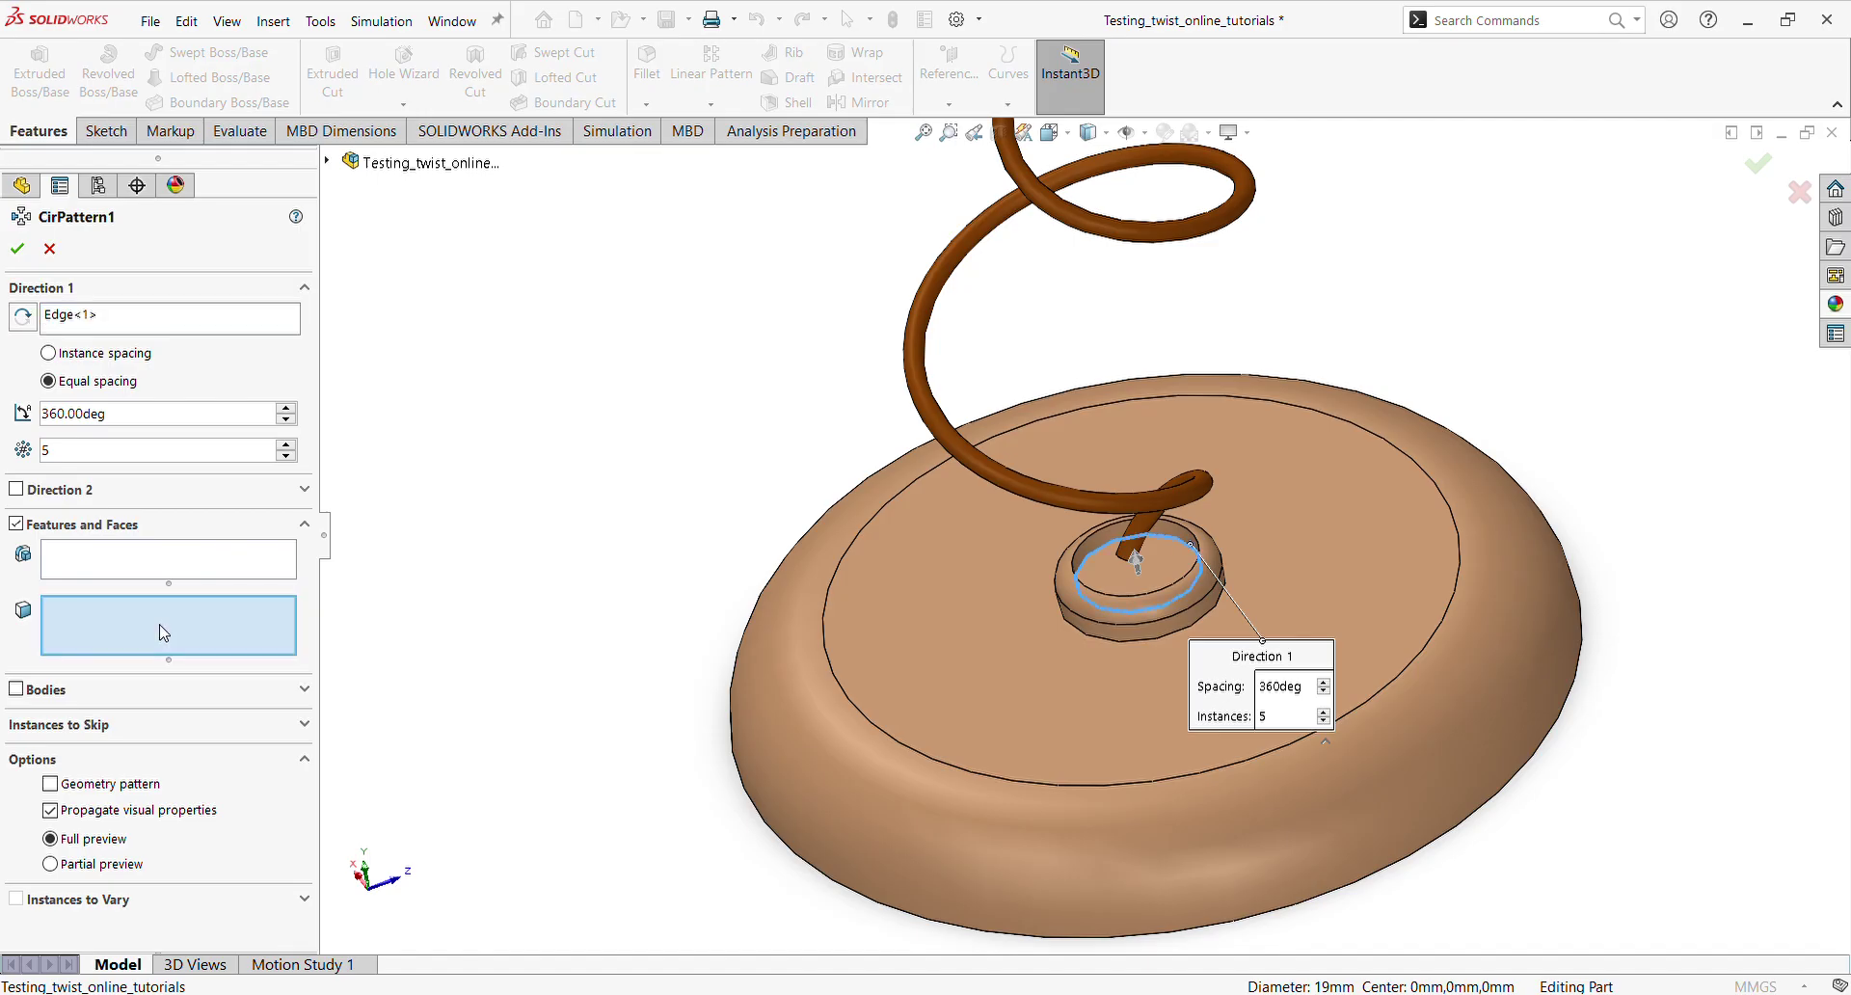
{"action": "left_click", "coordinate": [922, 389]}
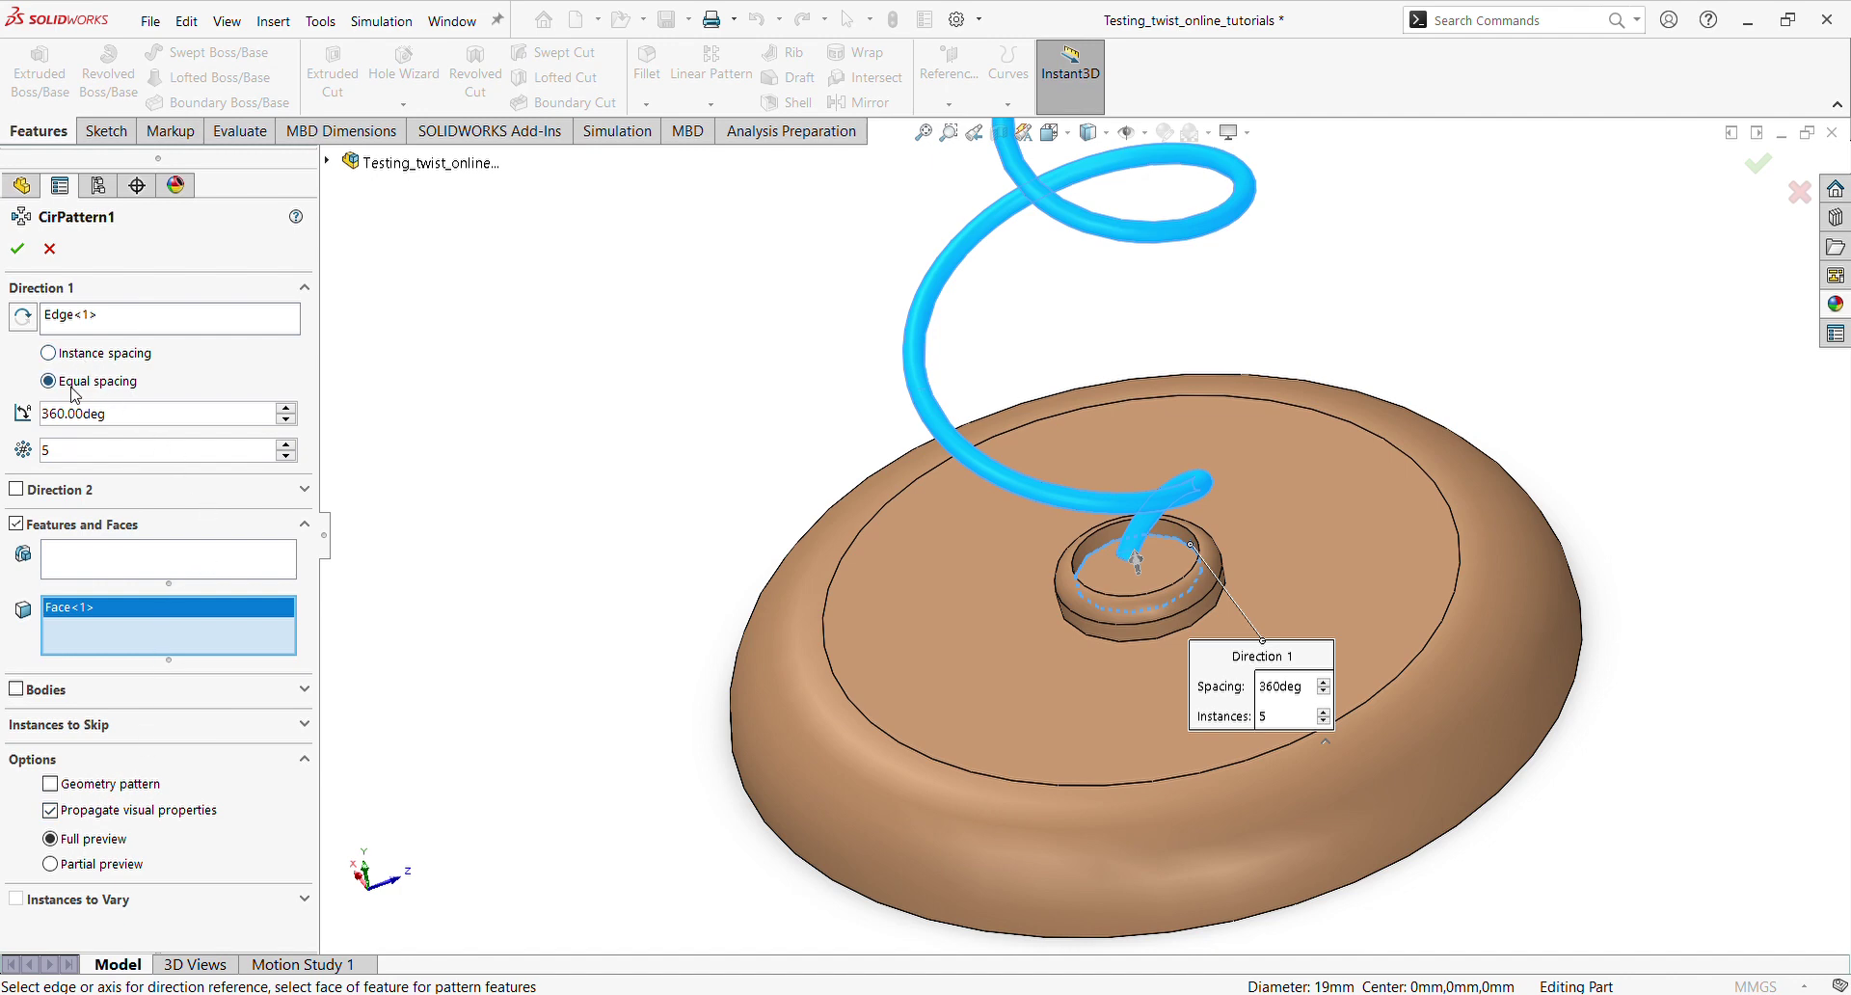
{"action": "left_click", "coordinate": [19, 249]}
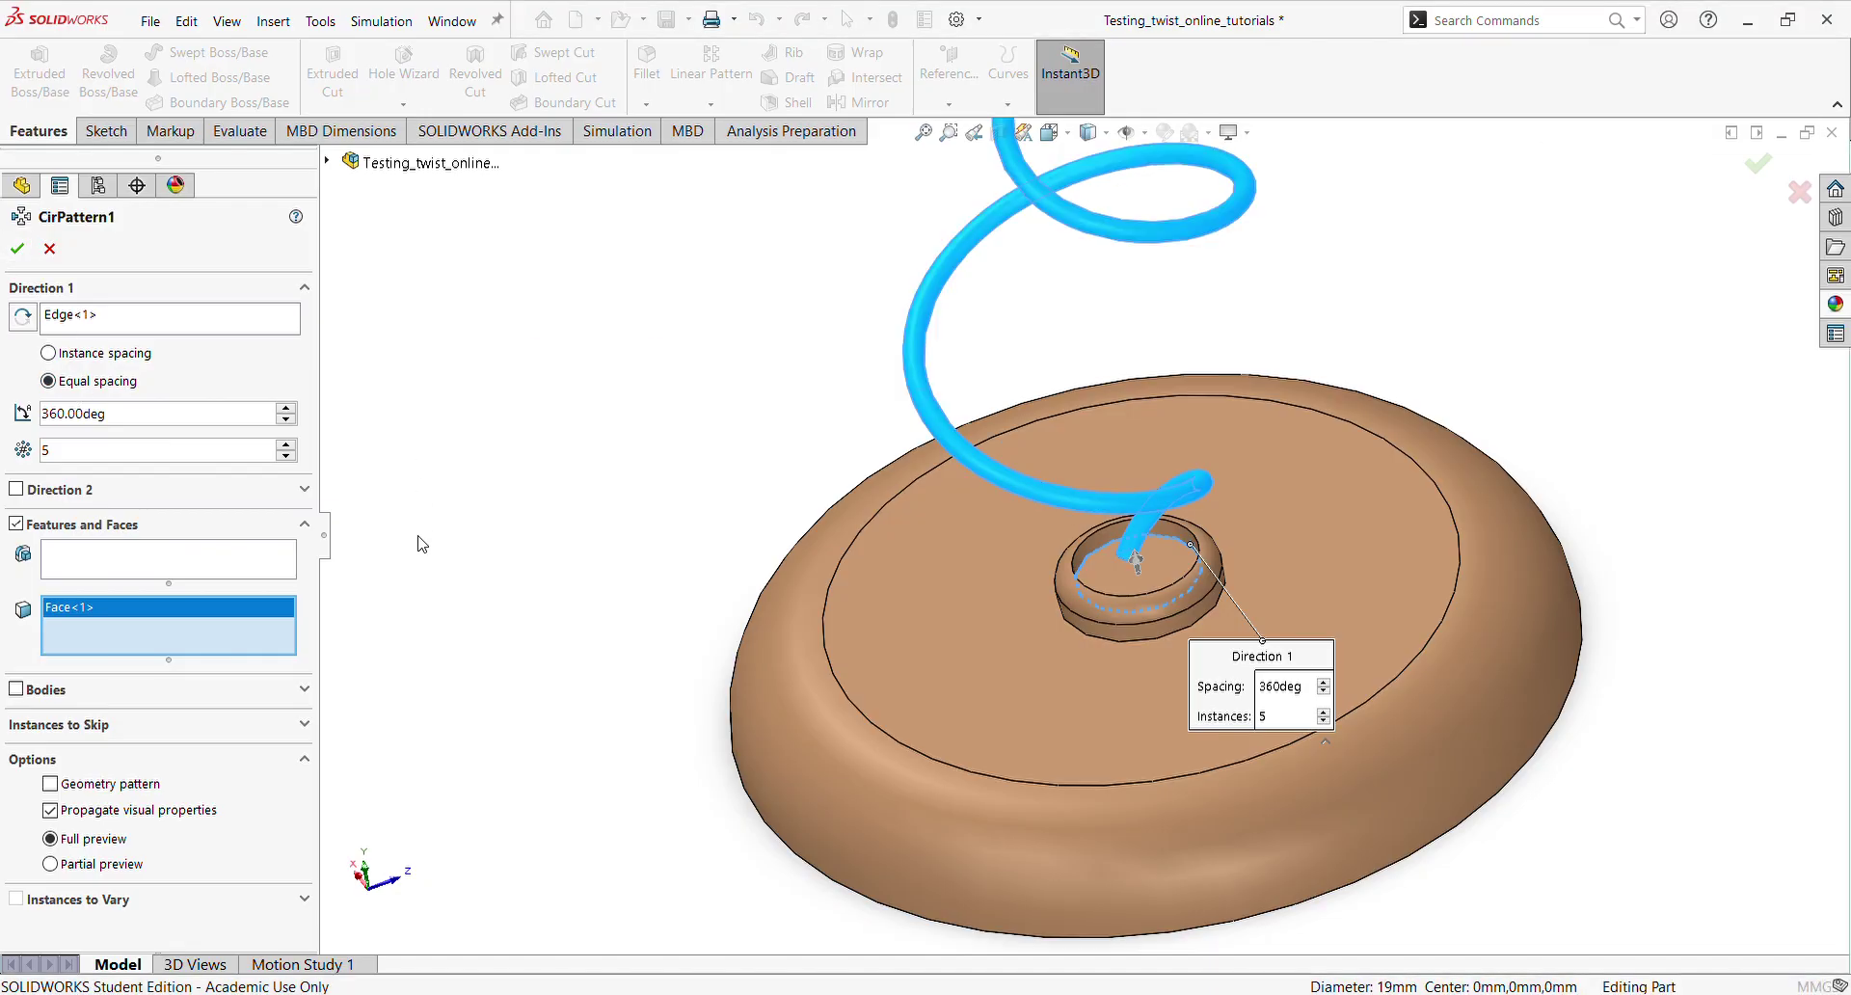
{"action": "key", "text": "f"}
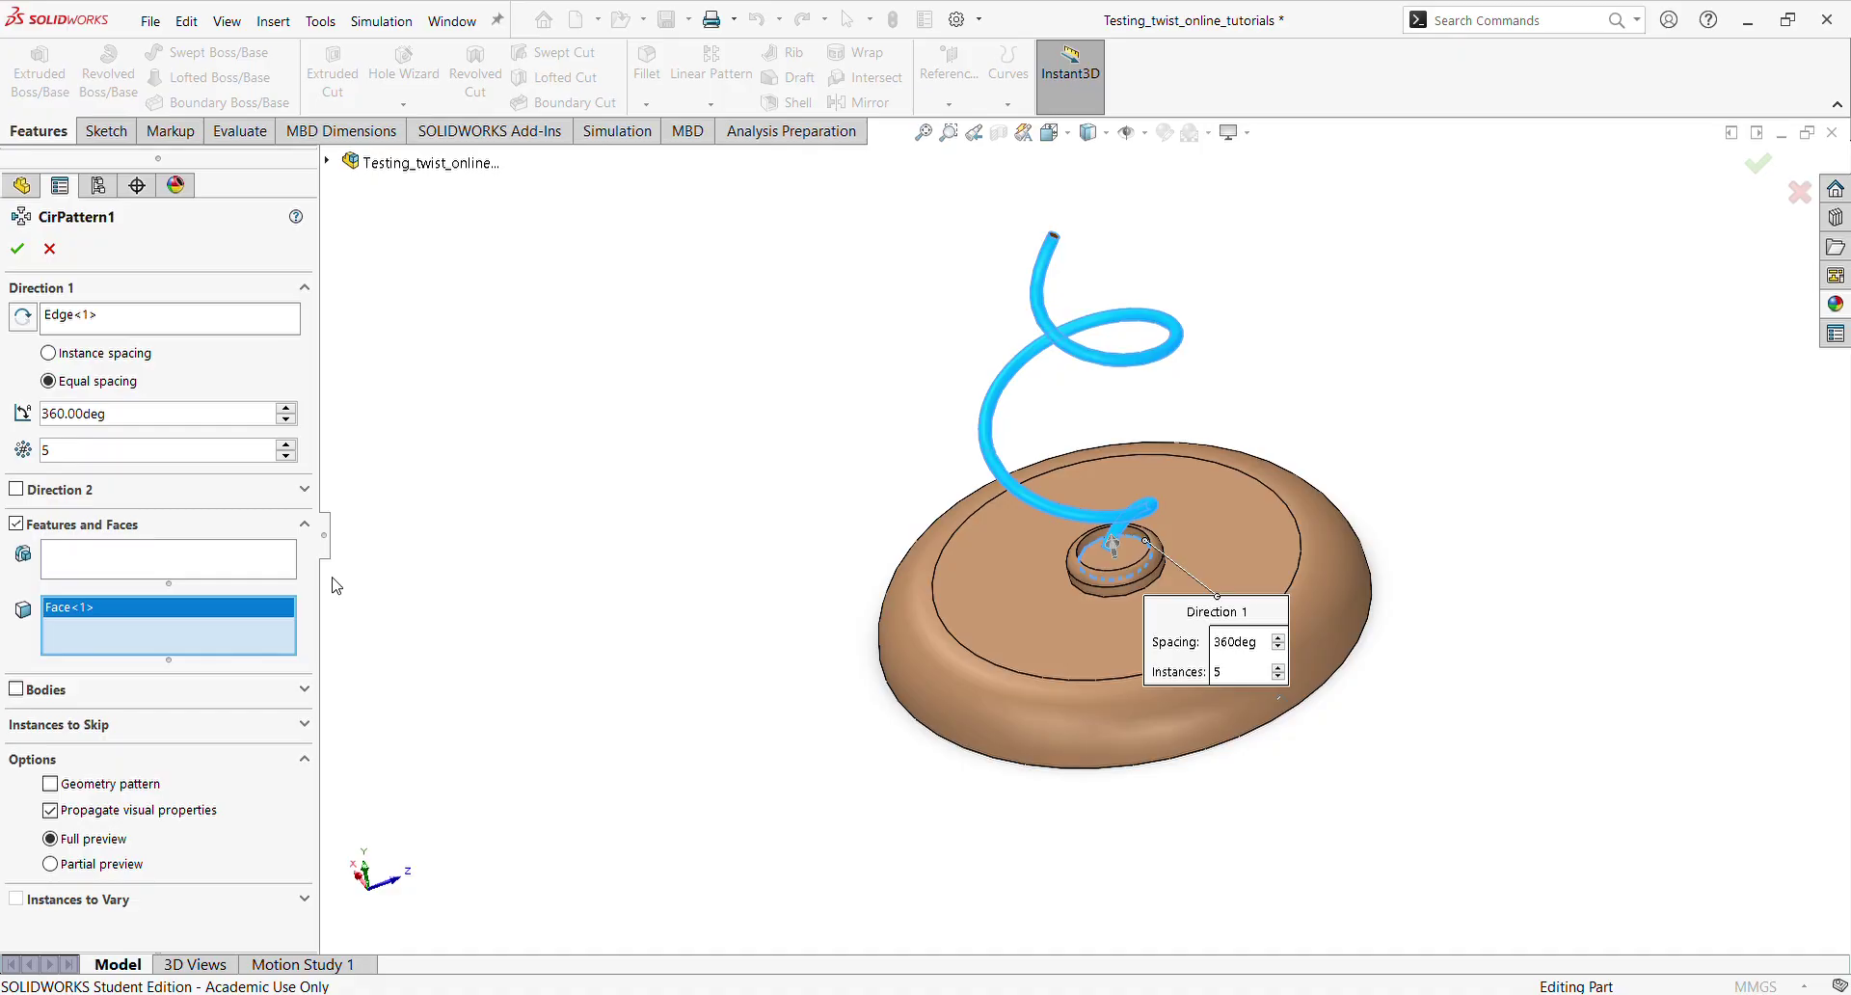
{"action": "left_click", "coordinate": [49, 247]}
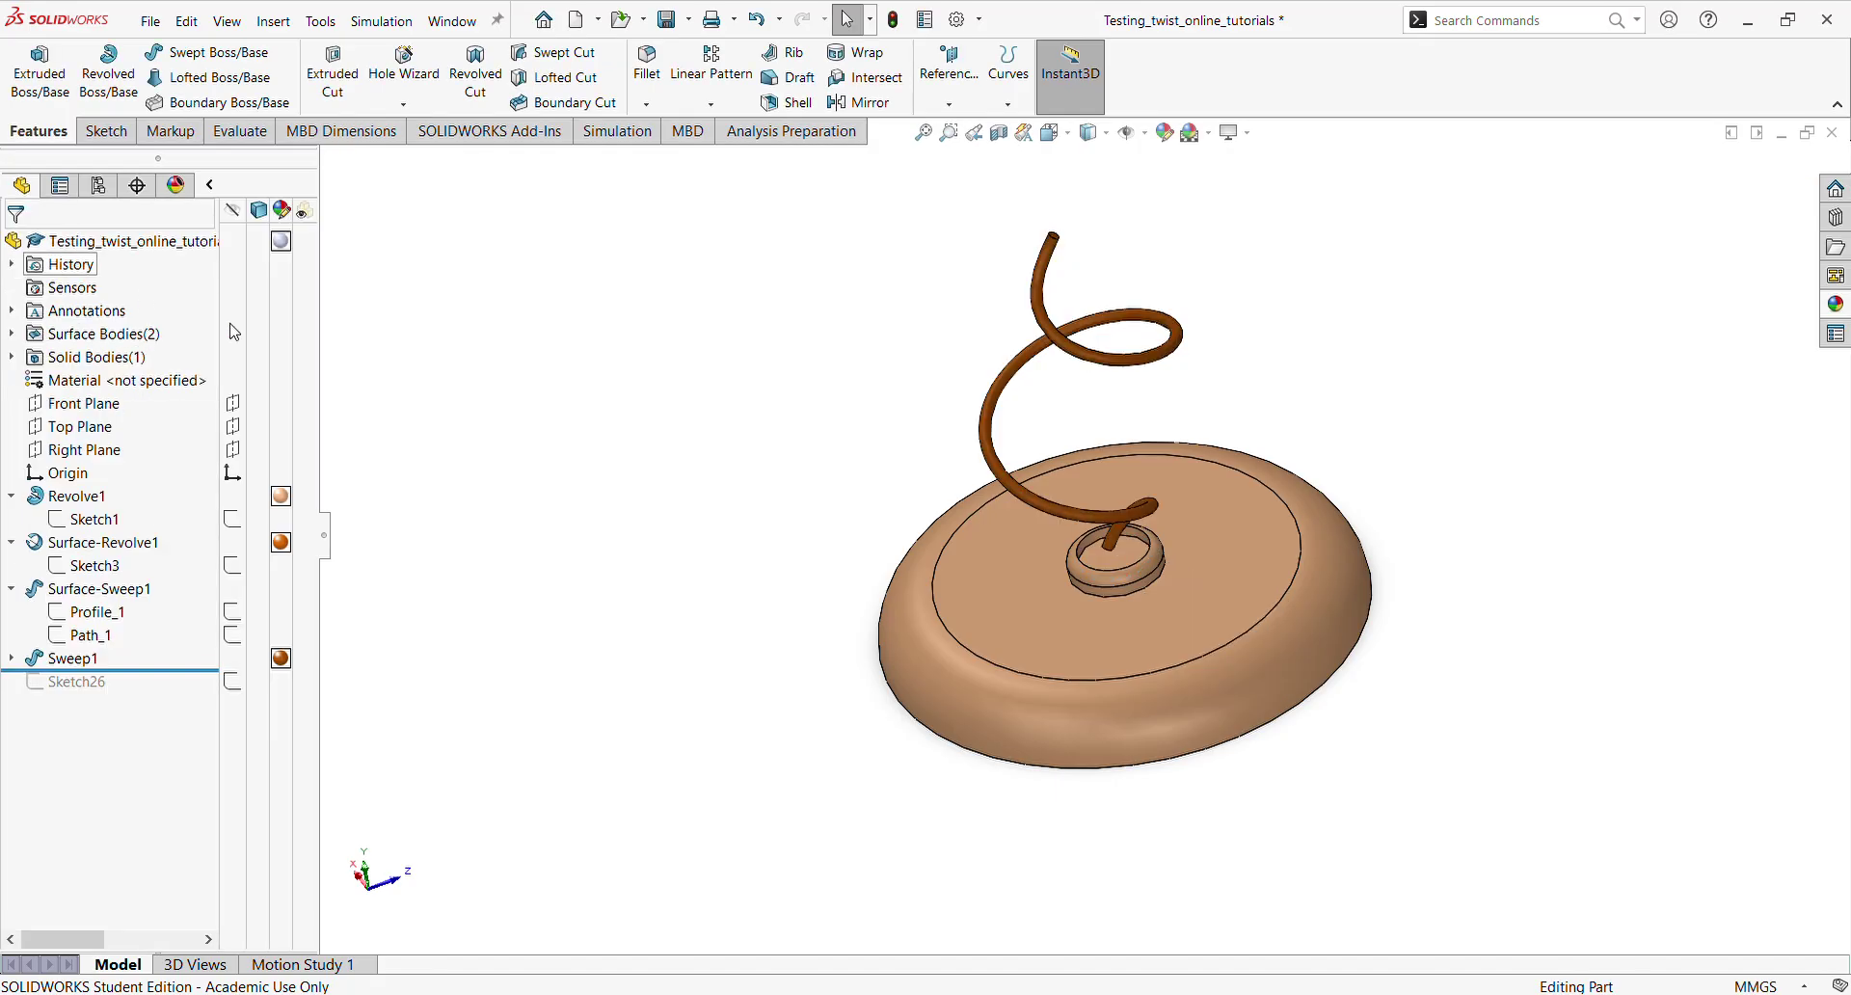
Edit the Sweep1 feature to enable Align with end faces, keeping the 3 mm circular profile along Path_2
{"action": "left_click_drag", "start_coordinate": [77, 686], "coordinate": [86, 681]}
{"action": "left_click", "coordinate": [67, 659]}
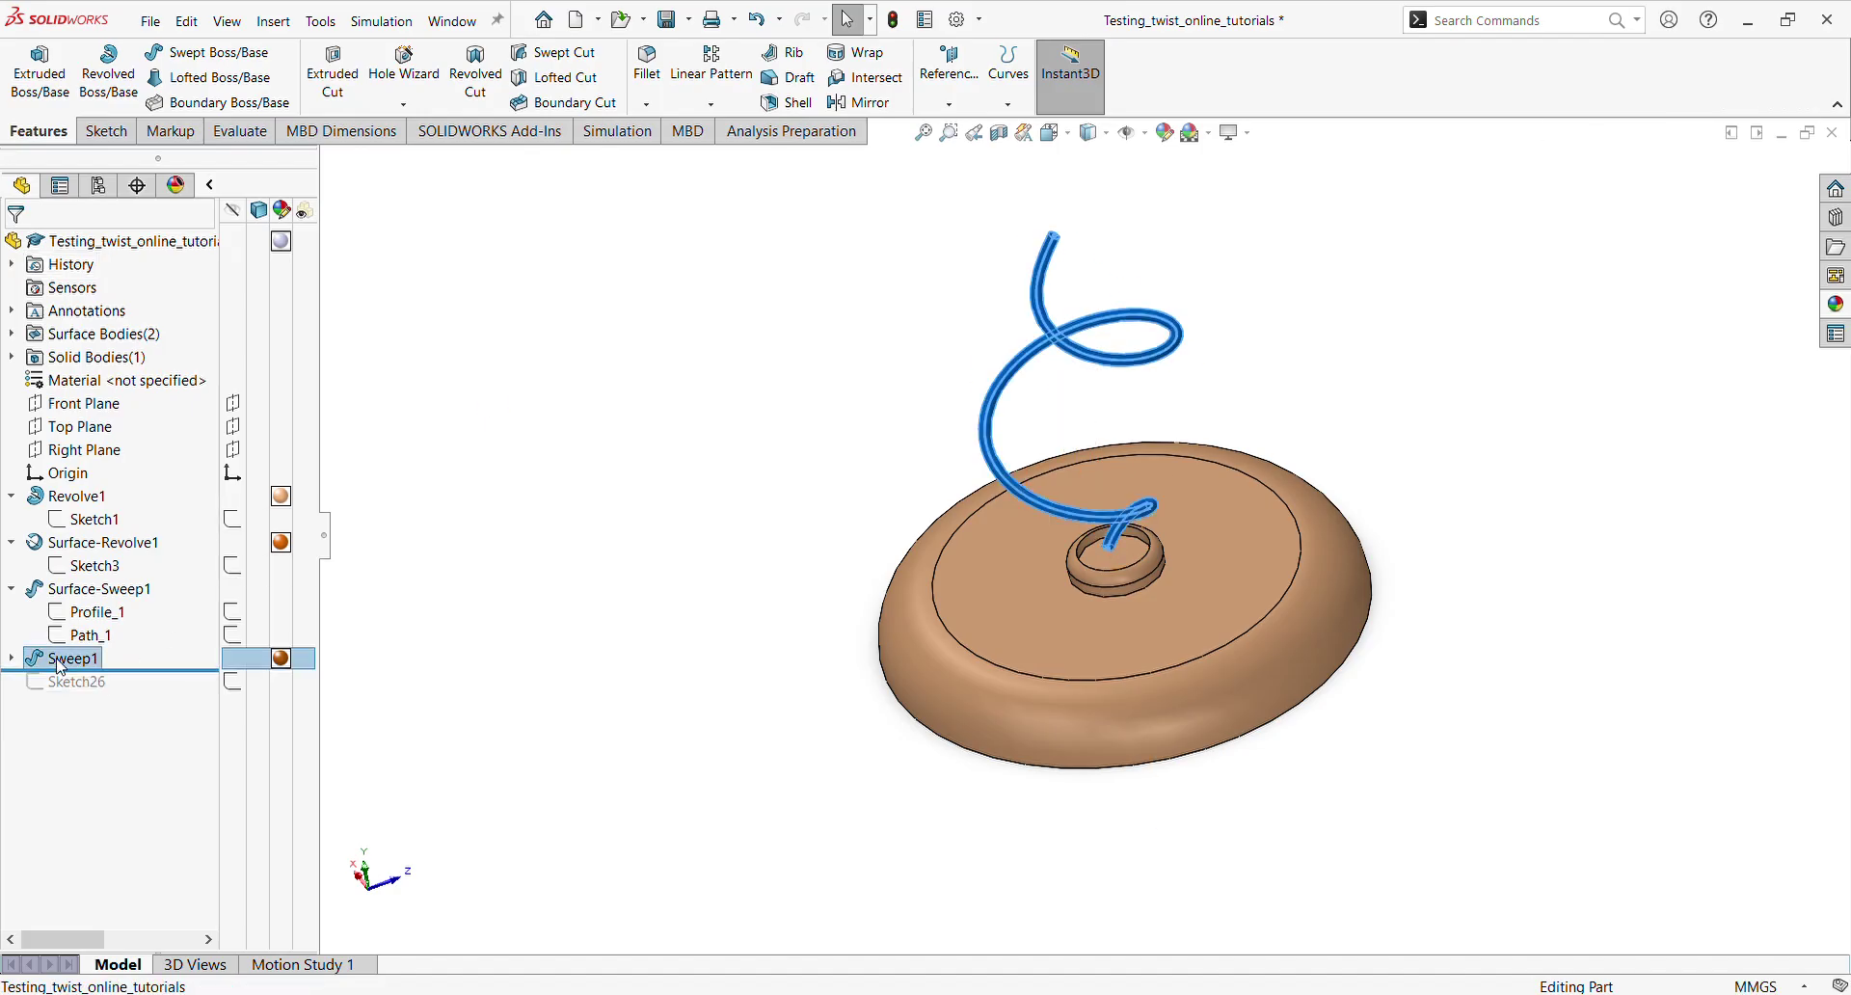
{"action": "left_click", "coordinate": [84, 522]}
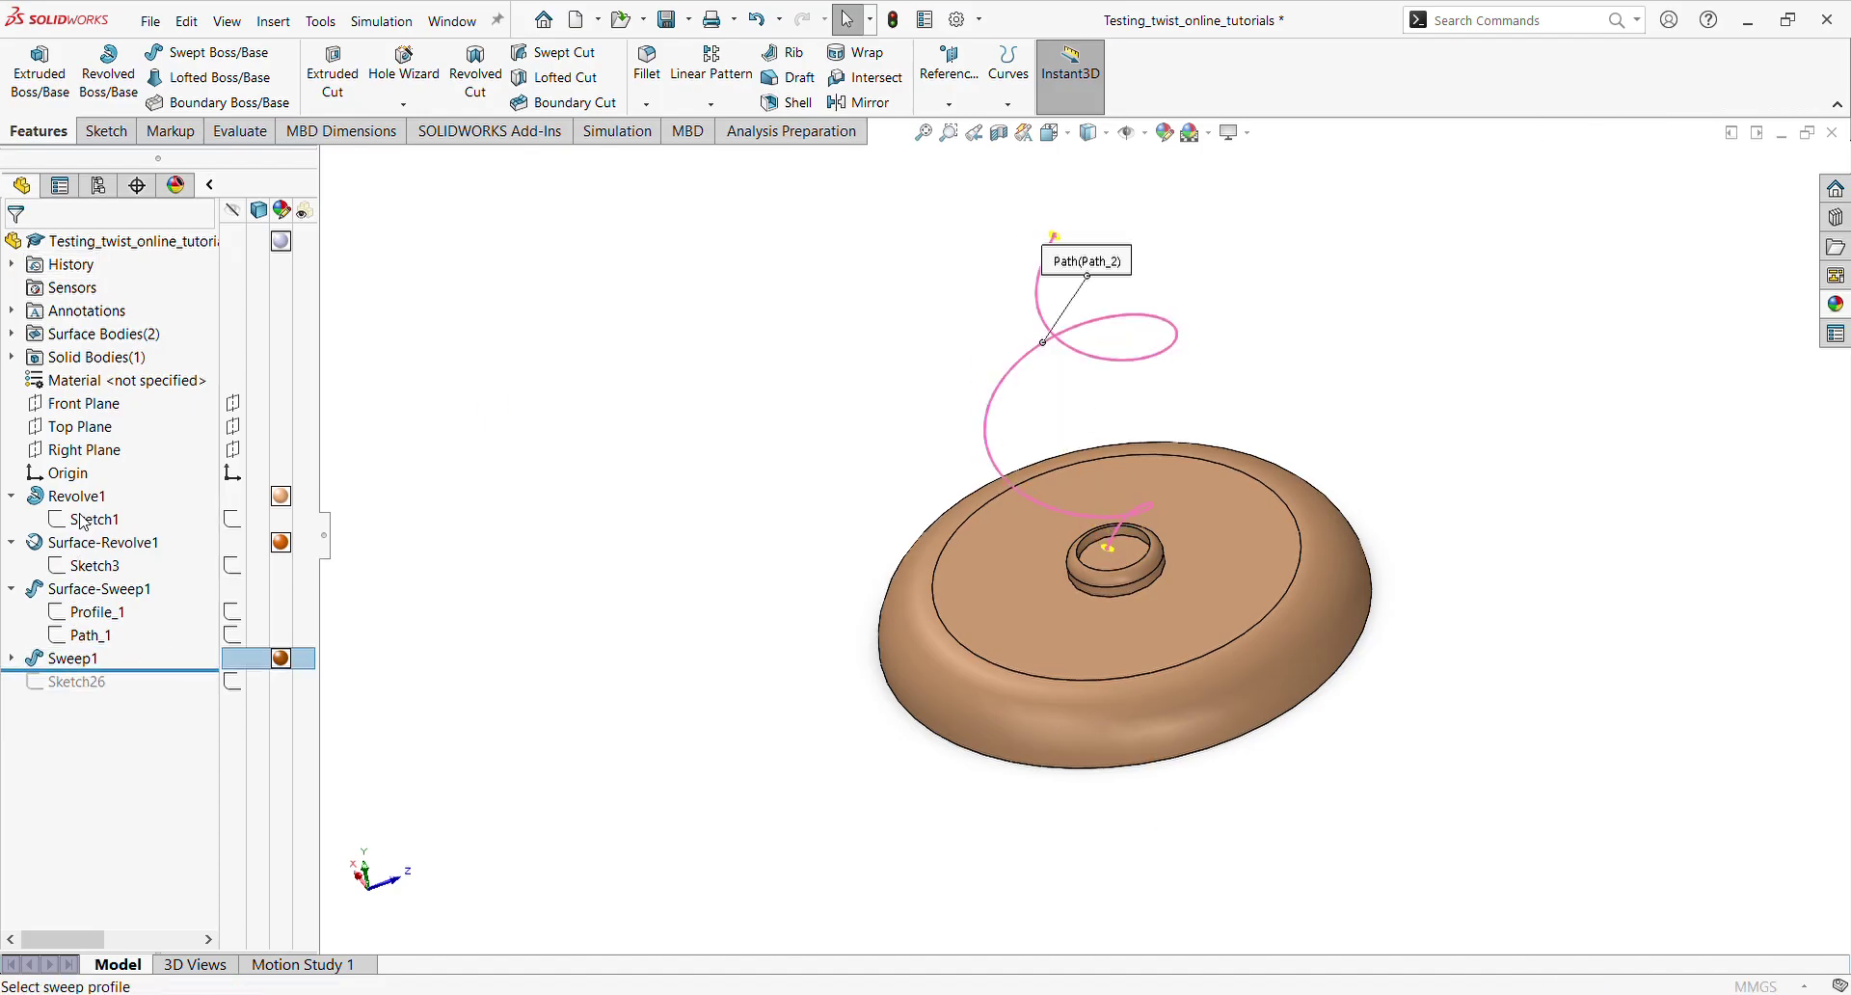
{"action": "left_click", "coordinate": [132, 445]}
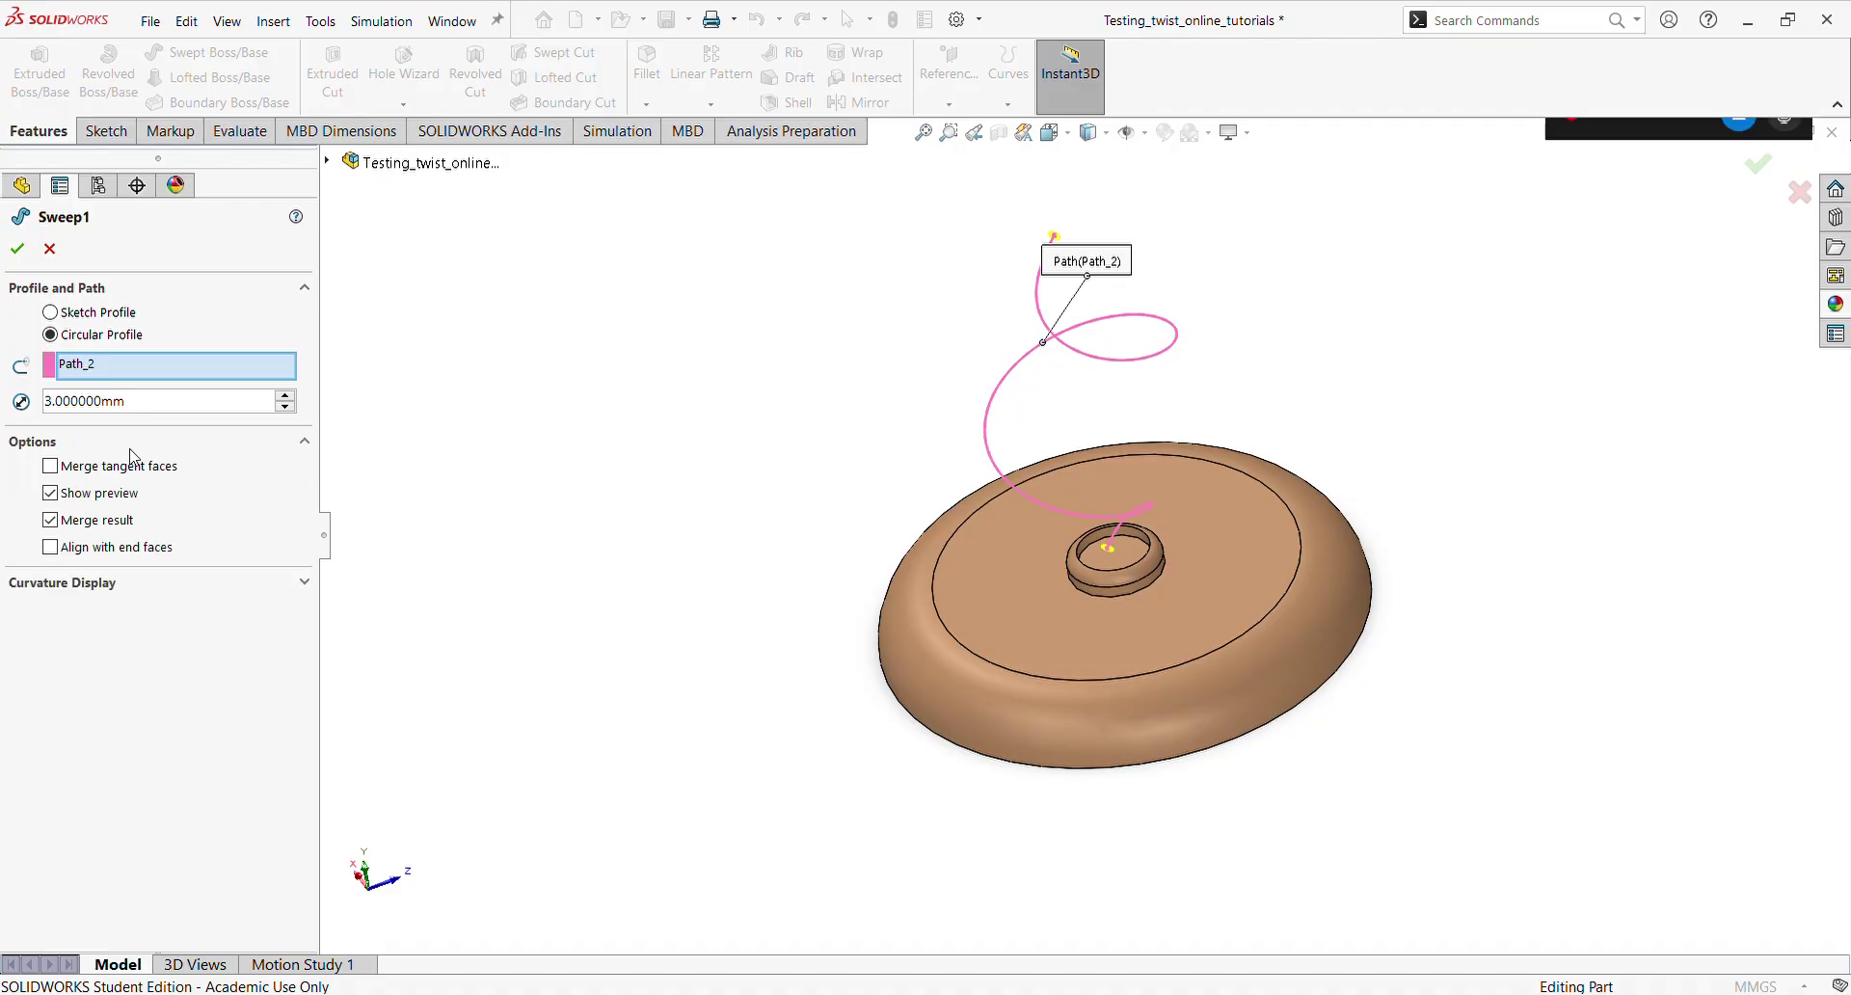
{"action": "left_click", "coordinate": [52, 548]}
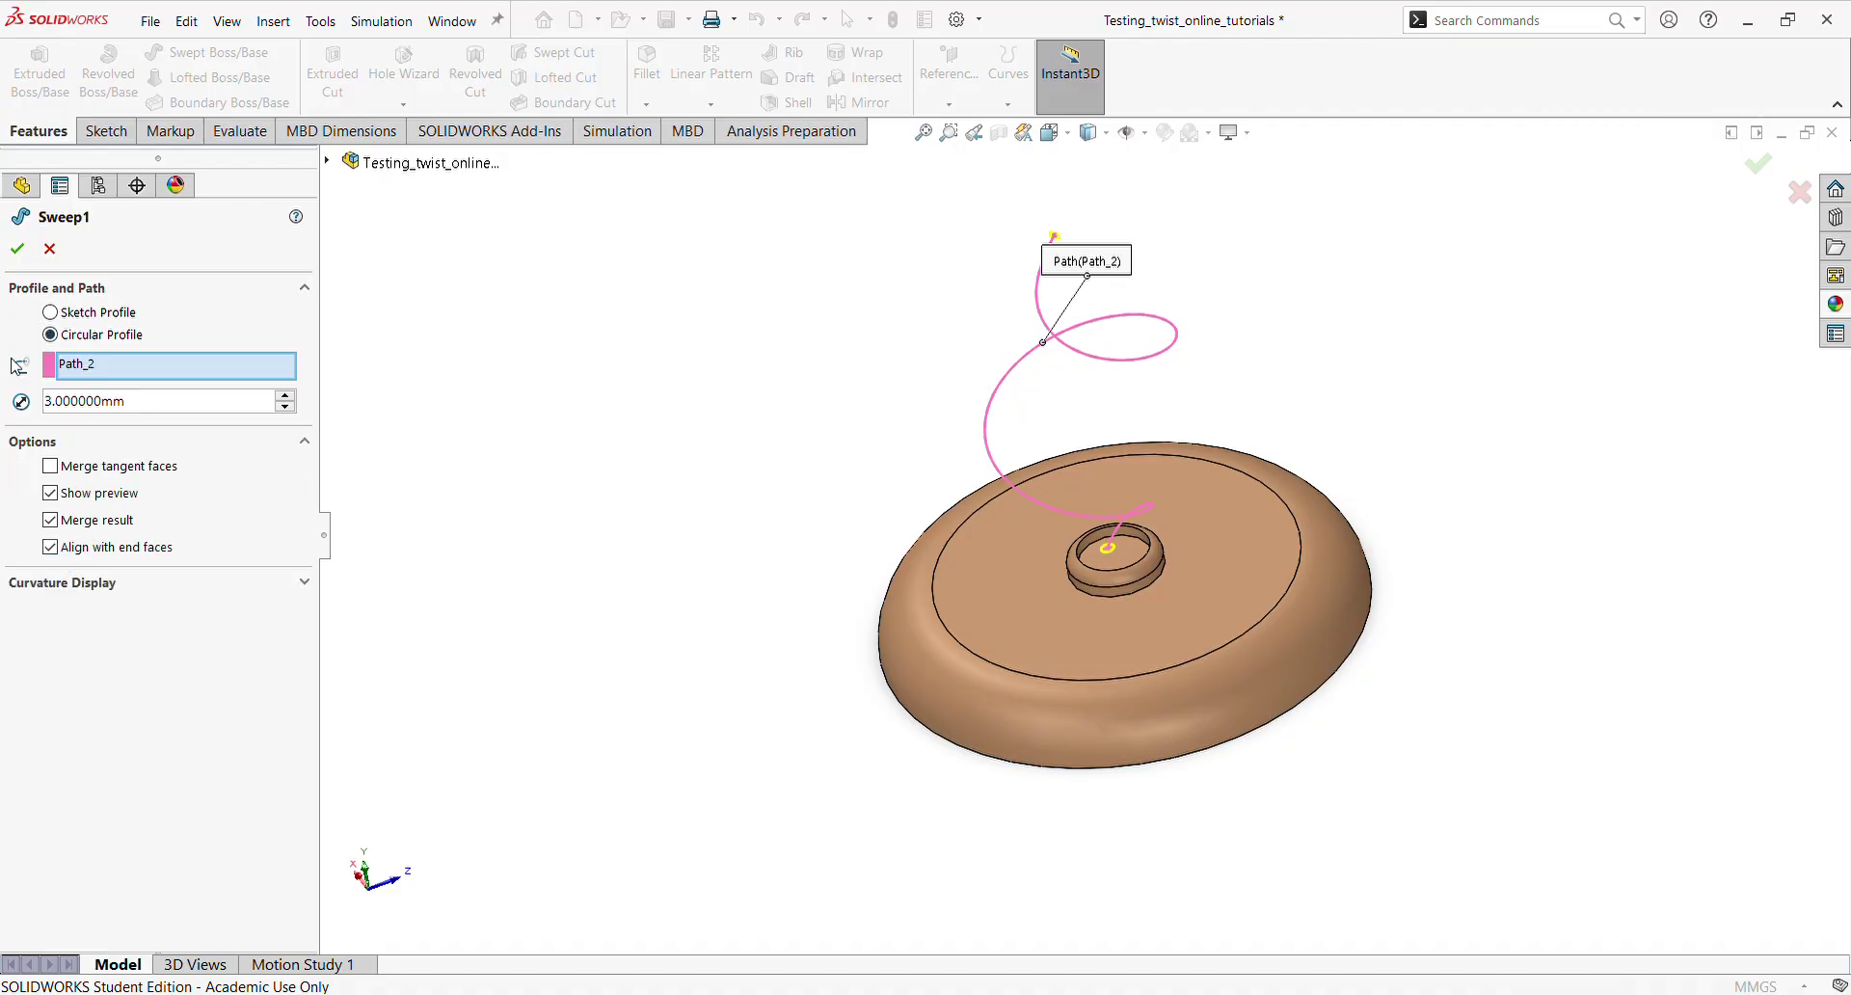
{"action": "left_click", "coordinate": [18, 250]}
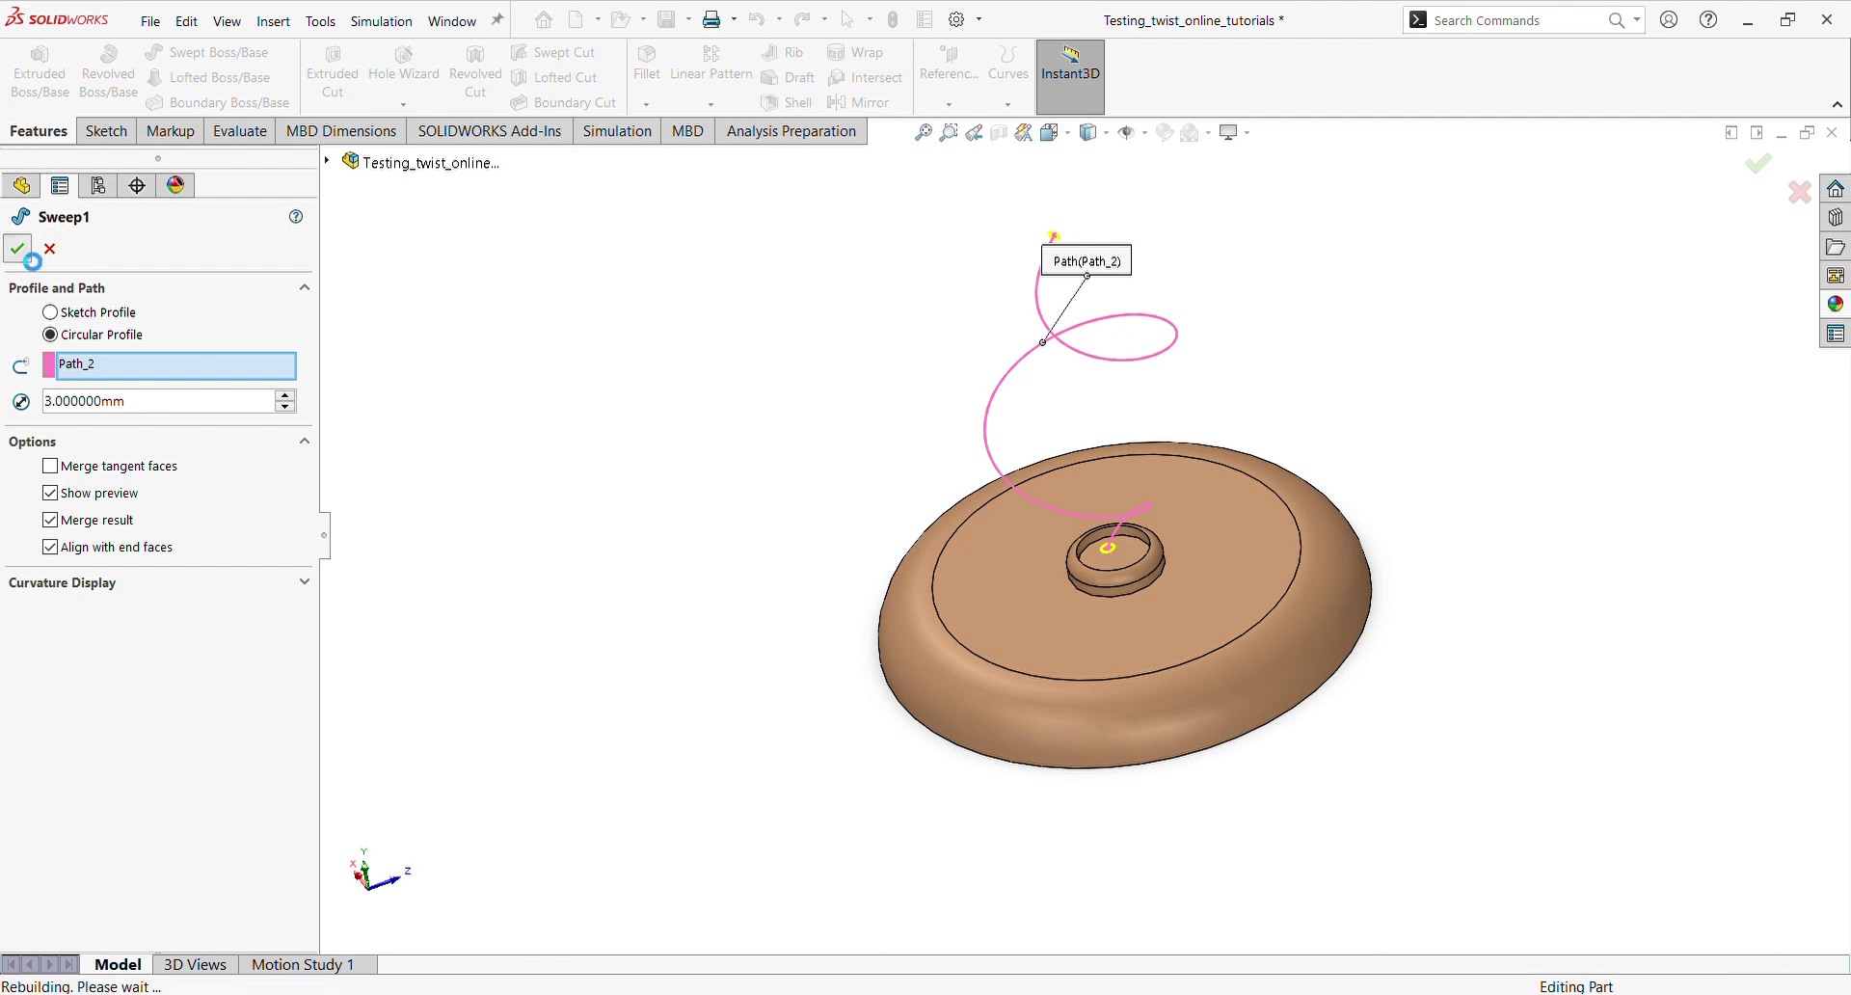
{"action": "scroll", "coordinate": [1178, 559], "scroll_direction": "down", "scroll_amount": 8}
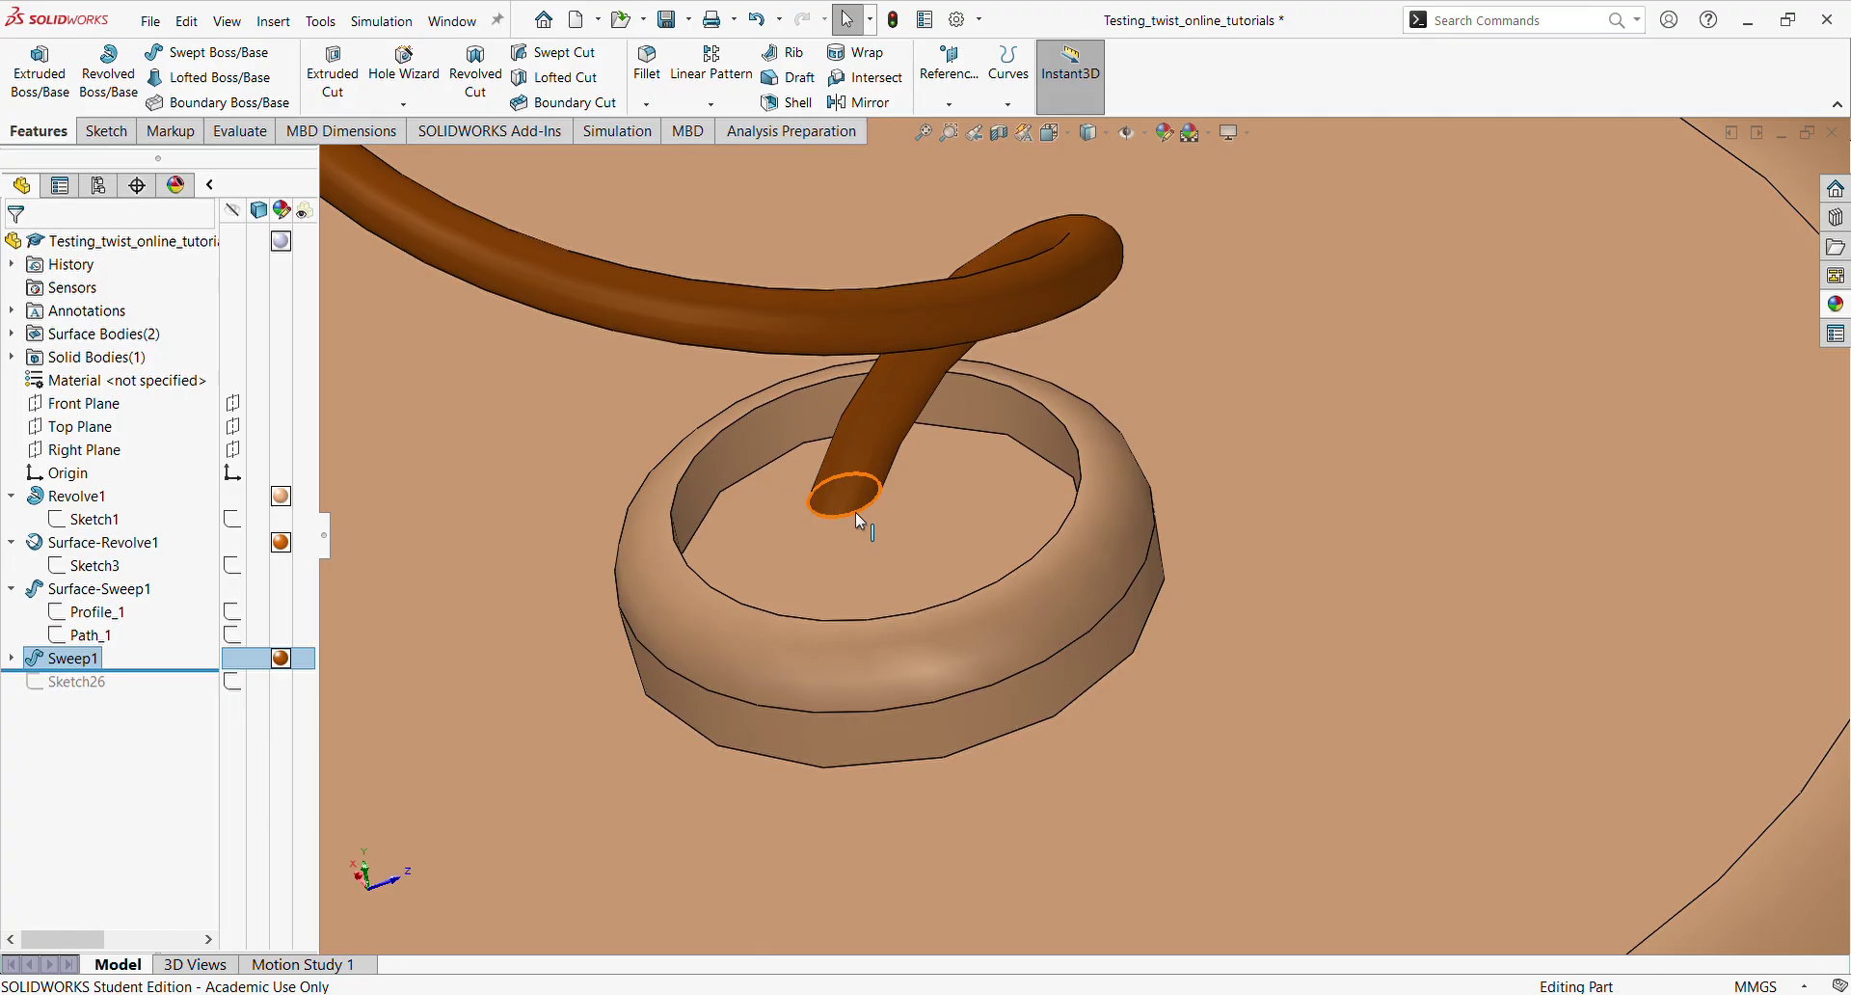
{"action": "scroll", "coordinate": [1069, 661], "scroll_direction": "up", "scroll_amount": 8}
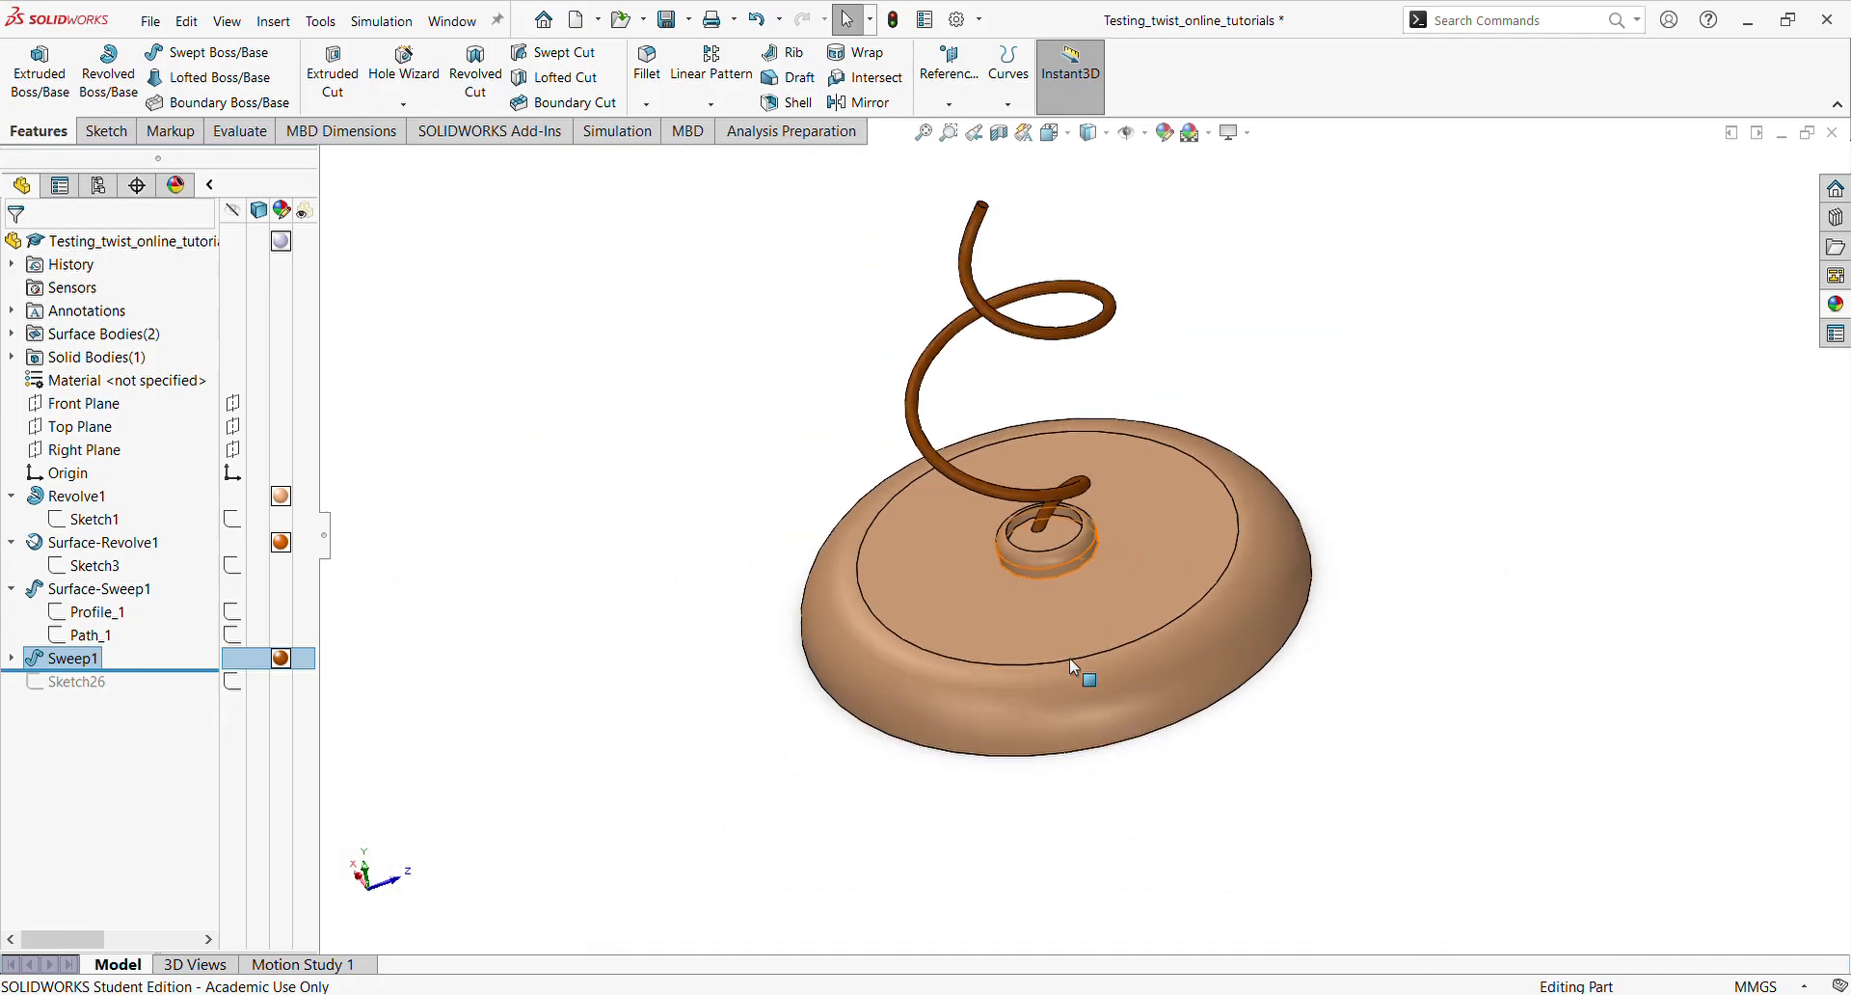
{"action": "scroll", "coordinate": [1077, 625], "scroll_direction": "down", "scroll_amount": 2}
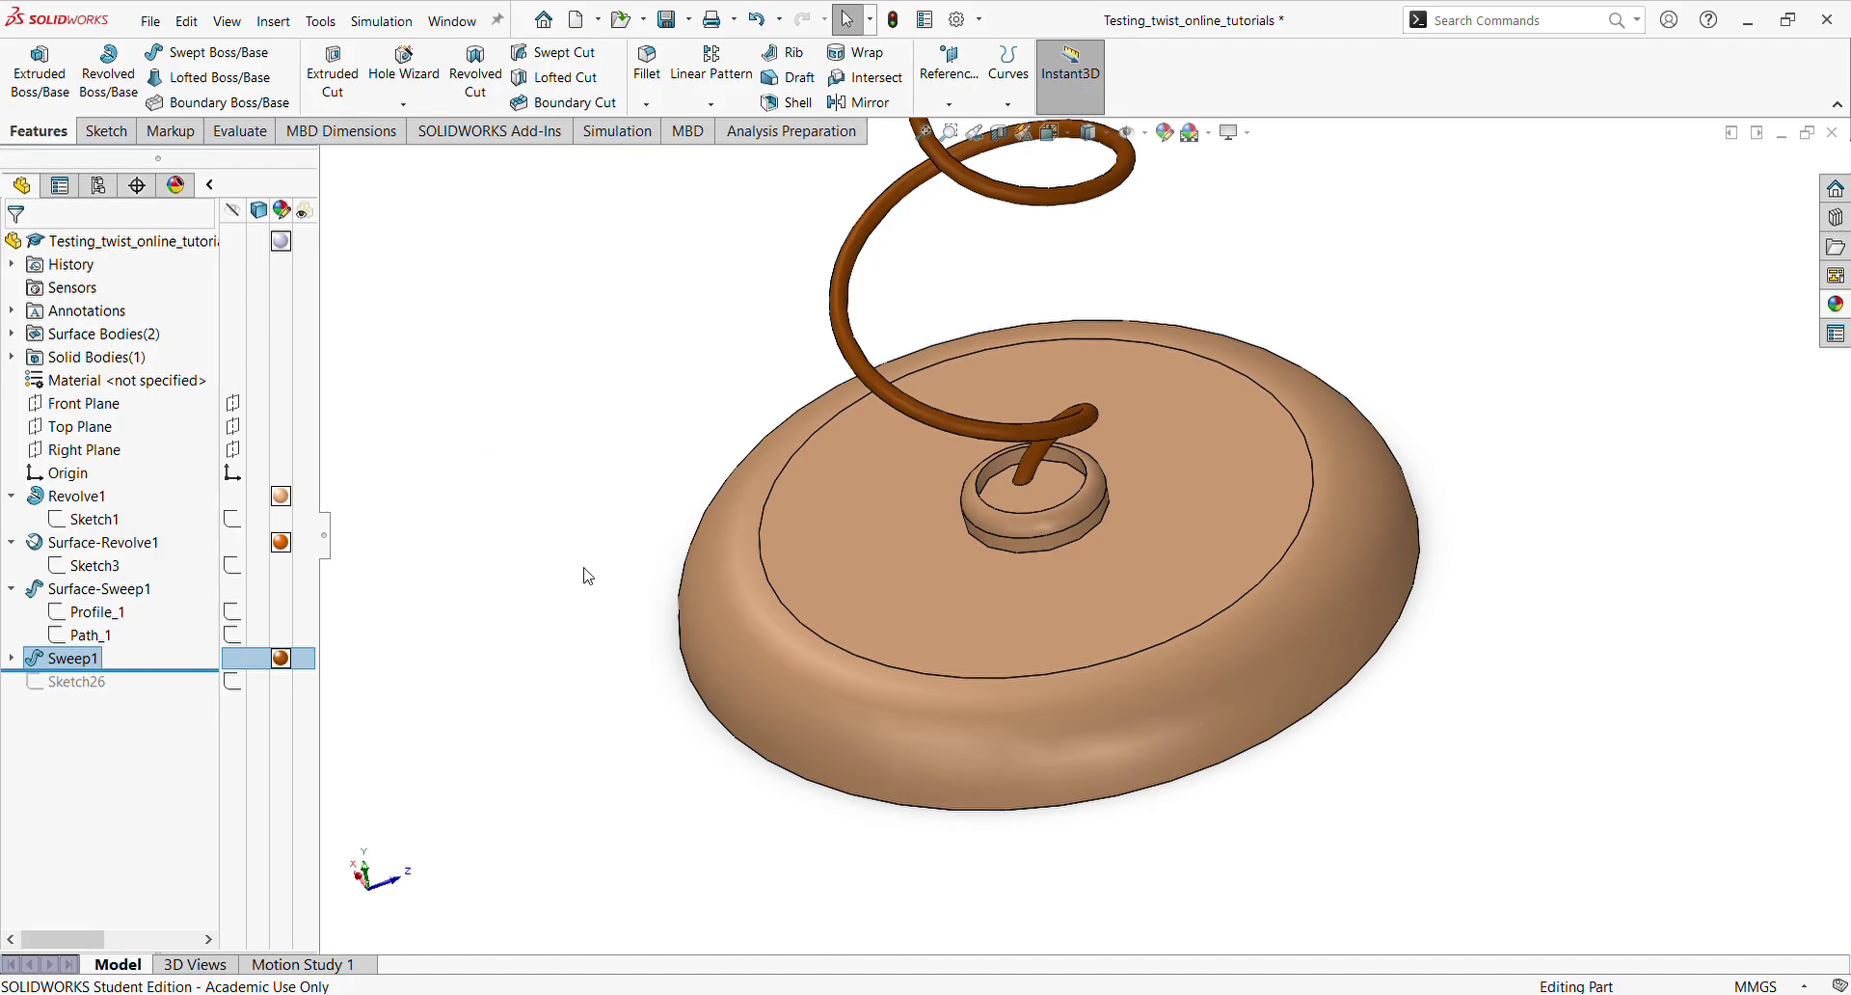
{"action": "middle_click_drag", "start_coordinate": [582, 574], "coordinate": [765, 569]}
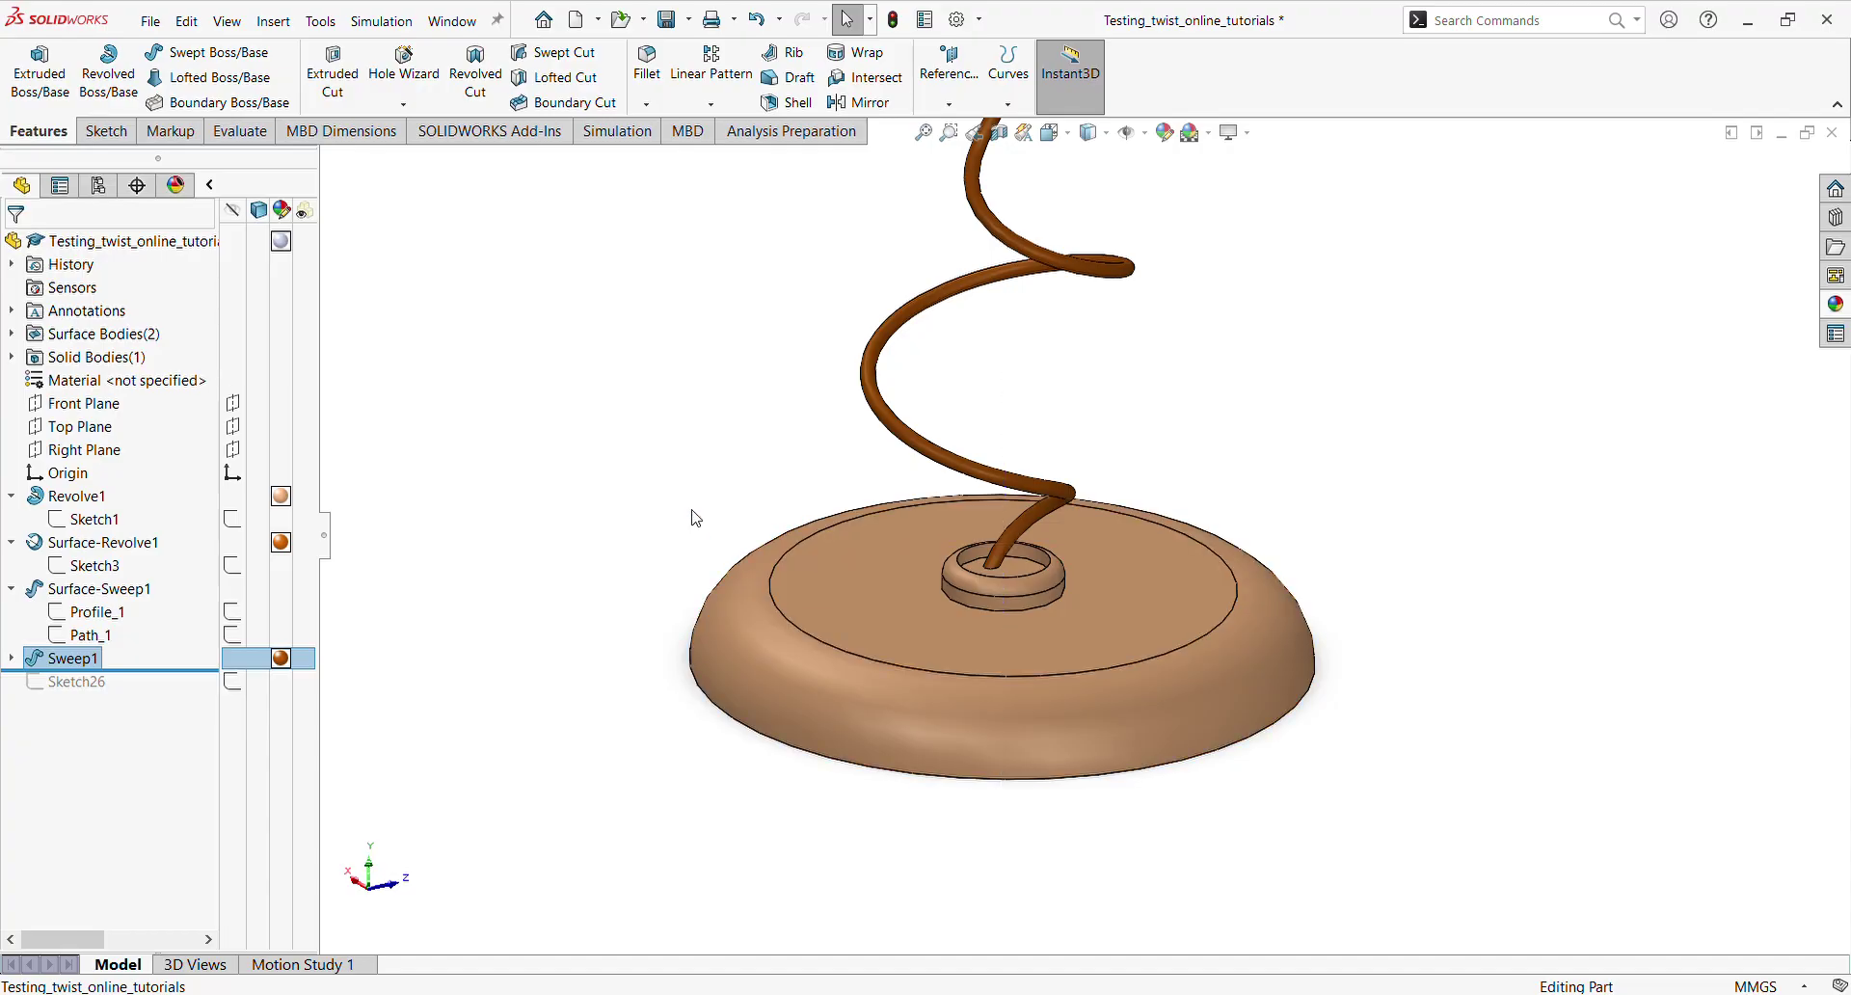
Circular-pattern the Sweep1 feature around the ring's inner edge with 5 equally spaced instances over 360°
{"action": "left_click", "coordinate": [644, 471]}
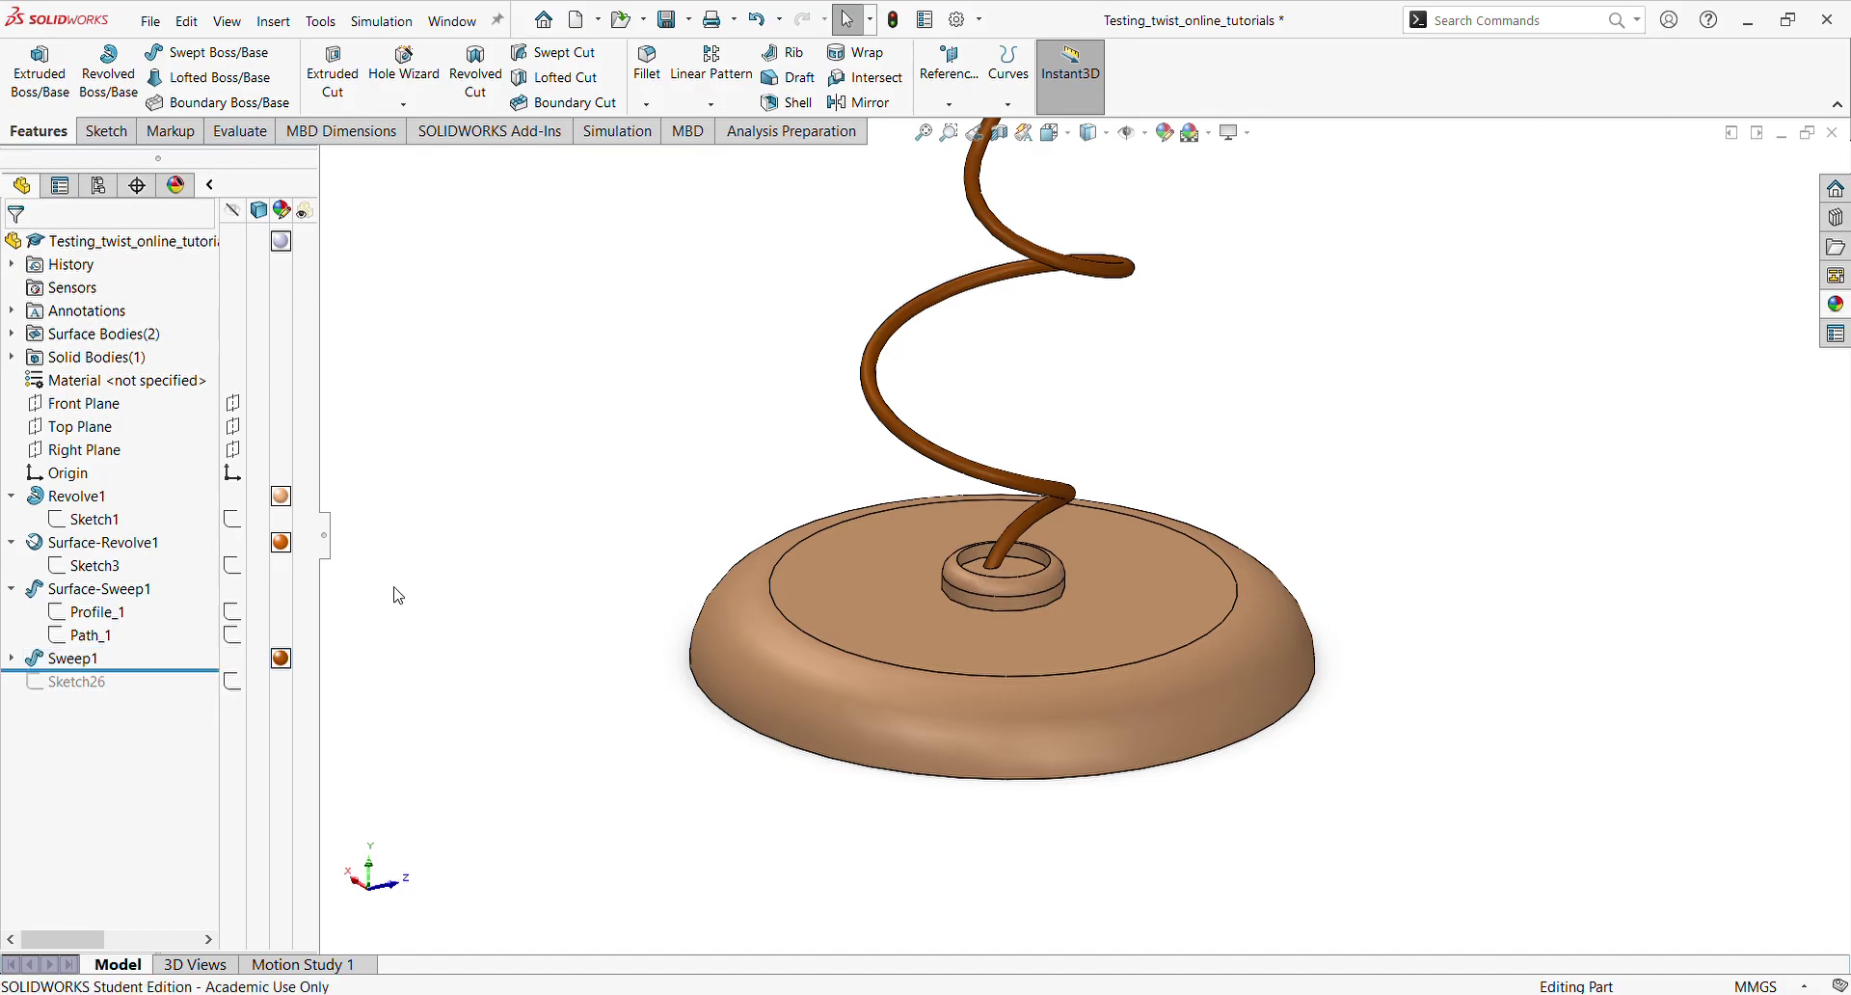
{"action": "left_click", "coordinate": [83, 660]}
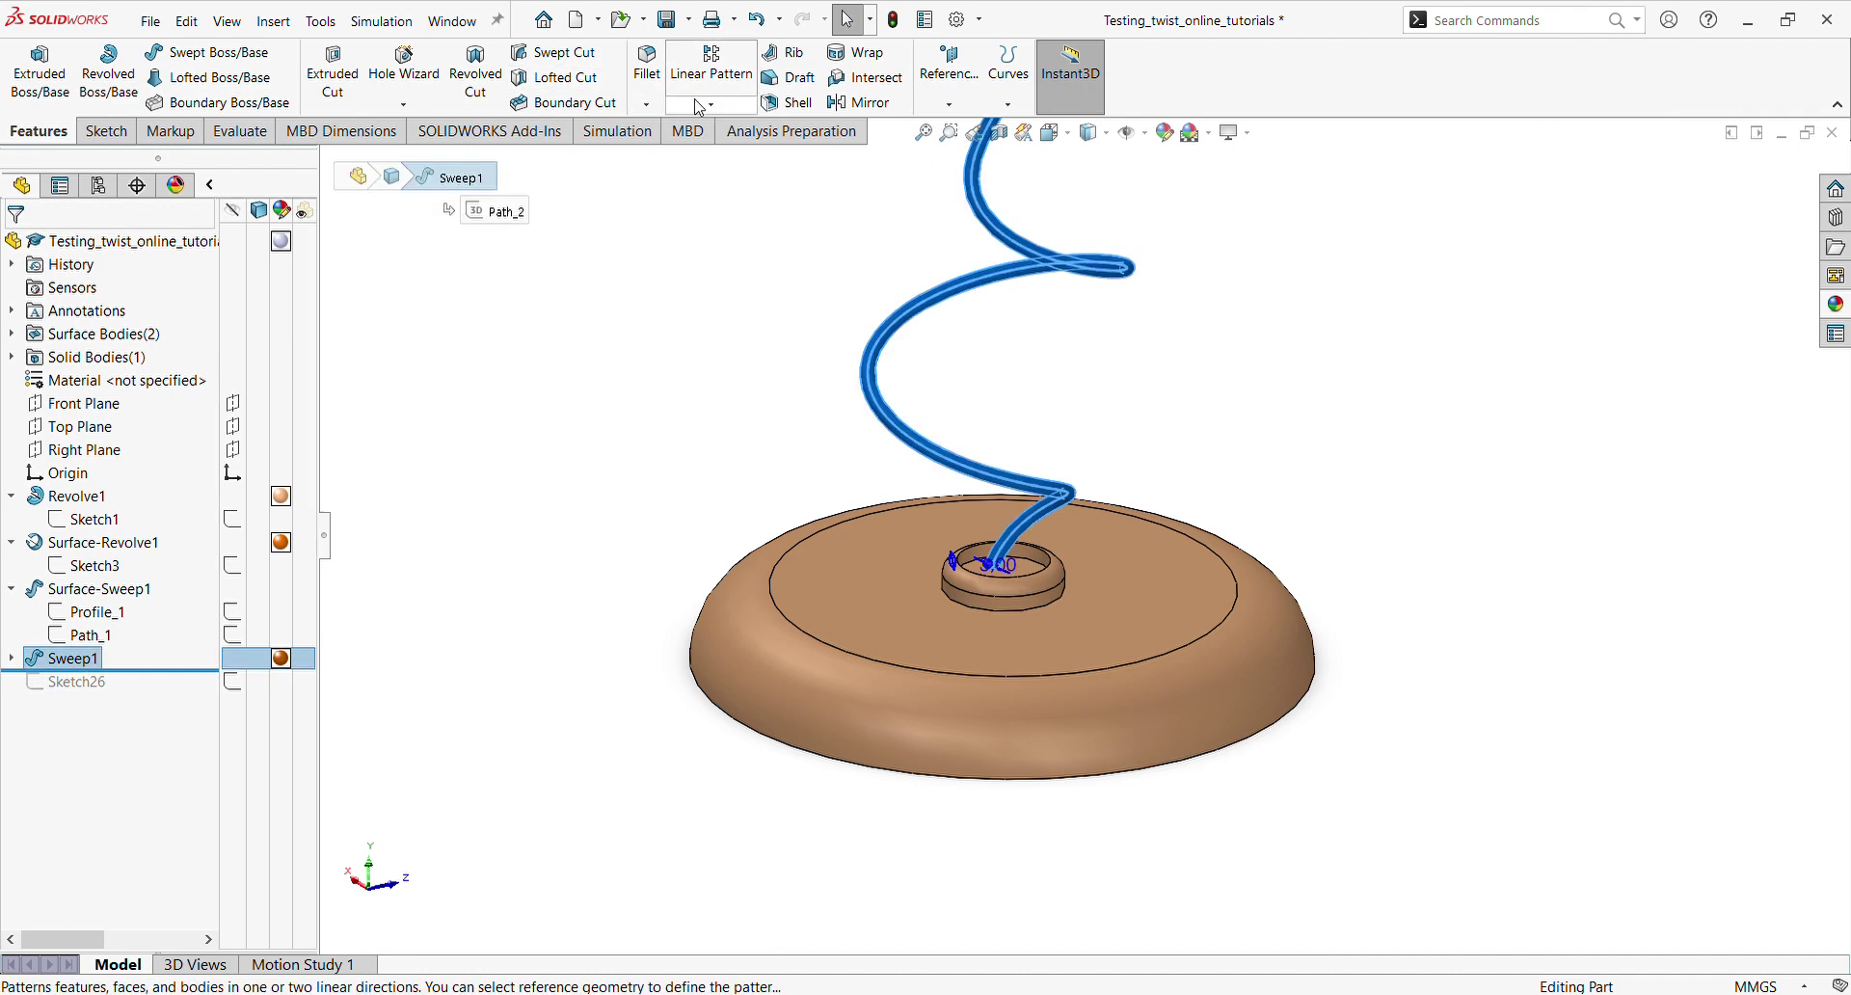
{"action": "left_click", "coordinate": [719, 151]}
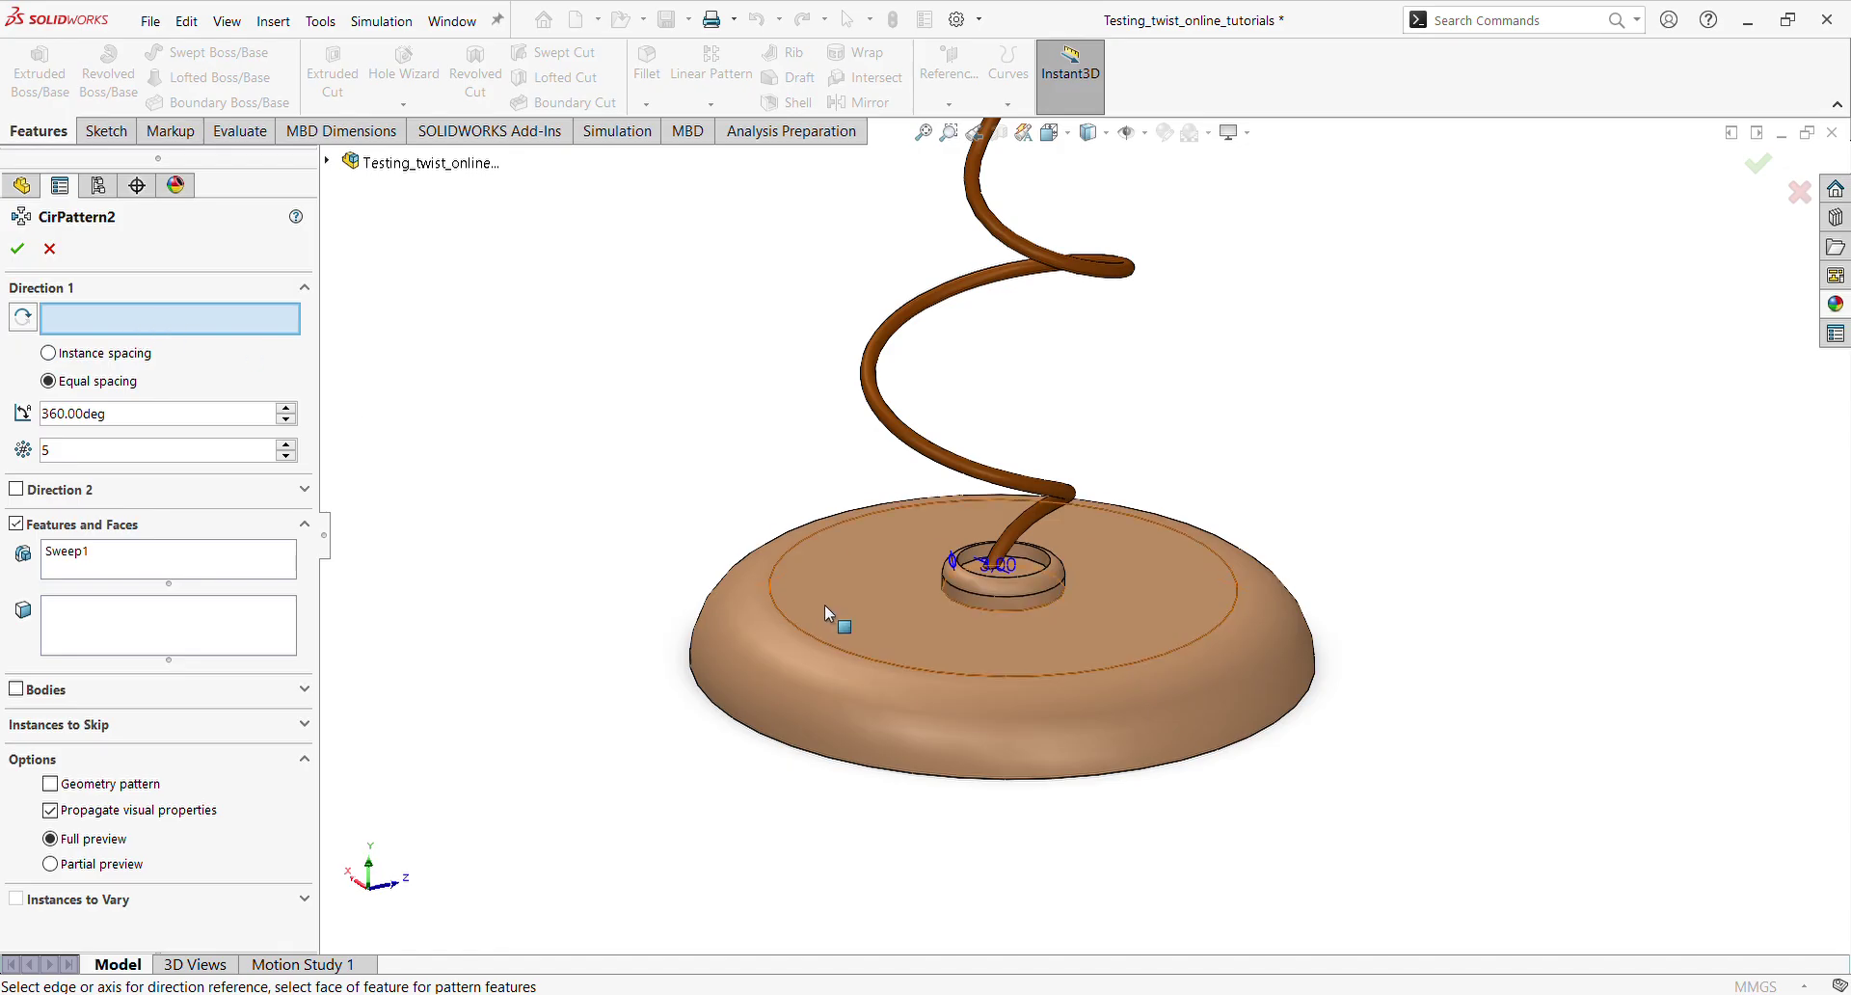
{"action": "scroll", "coordinate": [1021, 571], "scroll_direction": "down", "scroll_amount": 5}
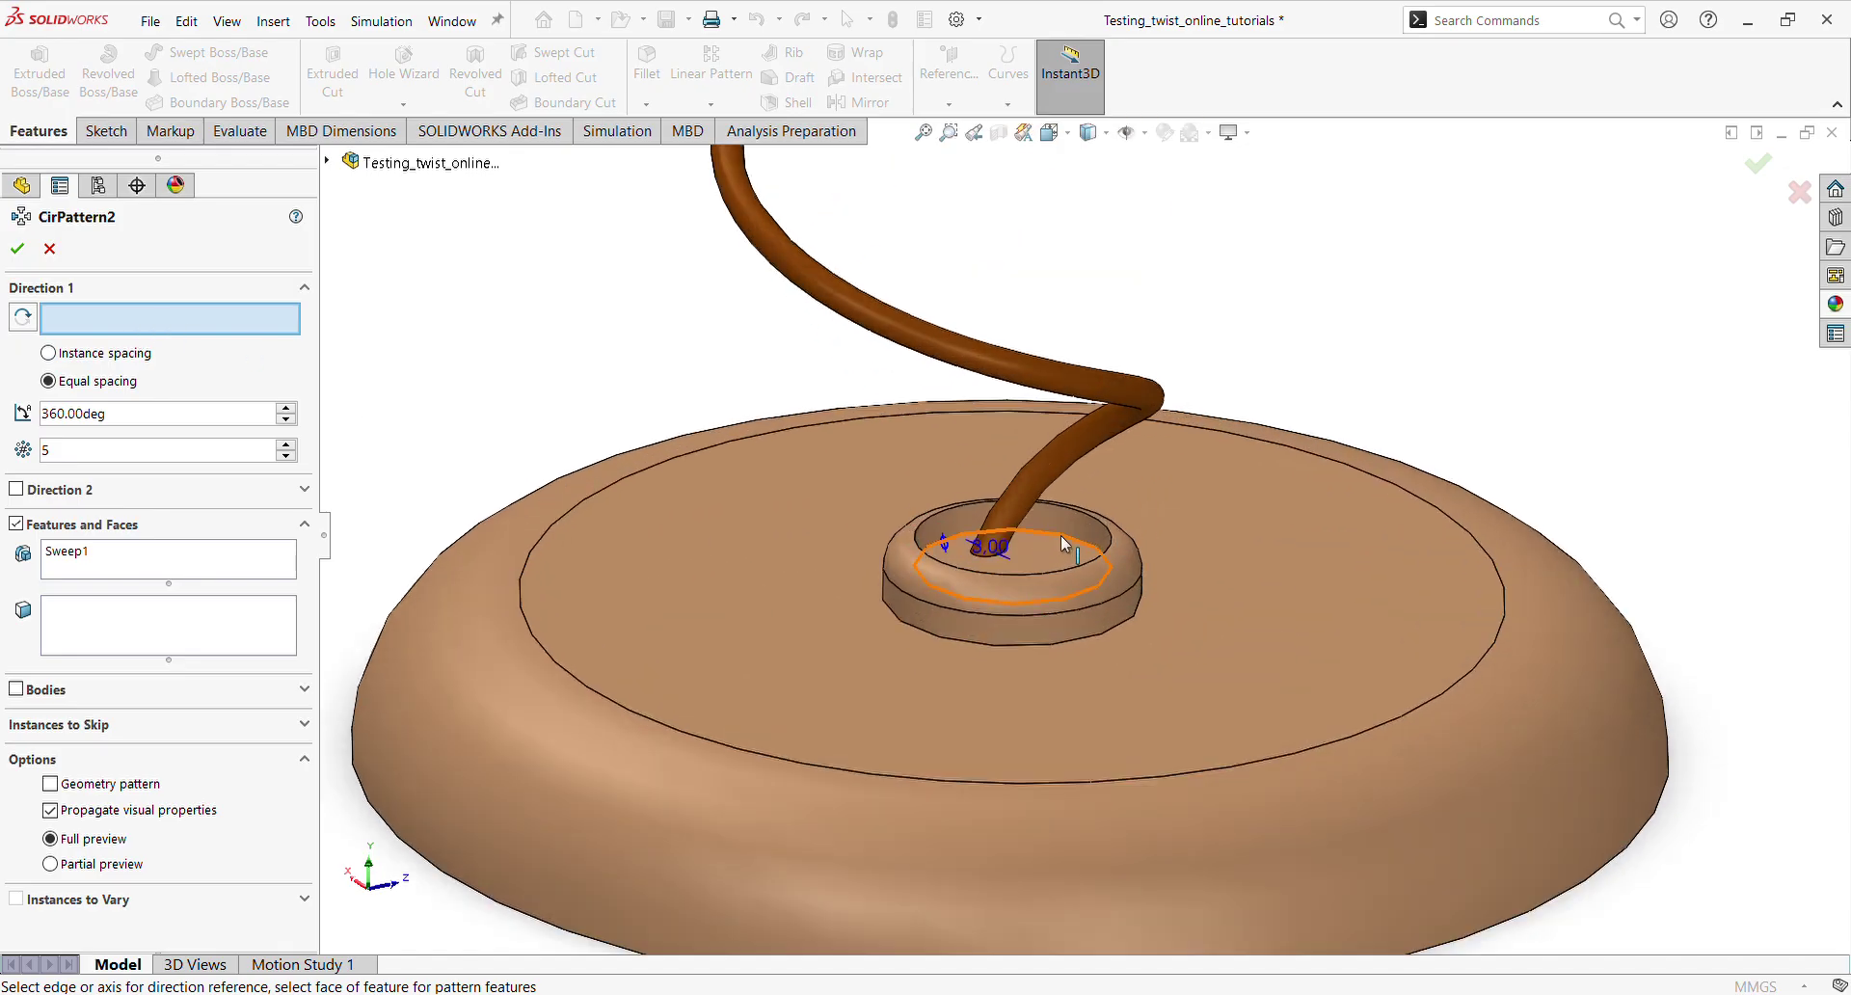
{"action": "left_click", "coordinate": [1050, 543]}
{"action": "scroll", "coordinate": [1041, 554], "scroll_direction": "up", "scroll_amount": 5}
{"action": "scroll", "coordinate": [1032, 562], "scroll_direction": "up", "scroll_amount": 1}
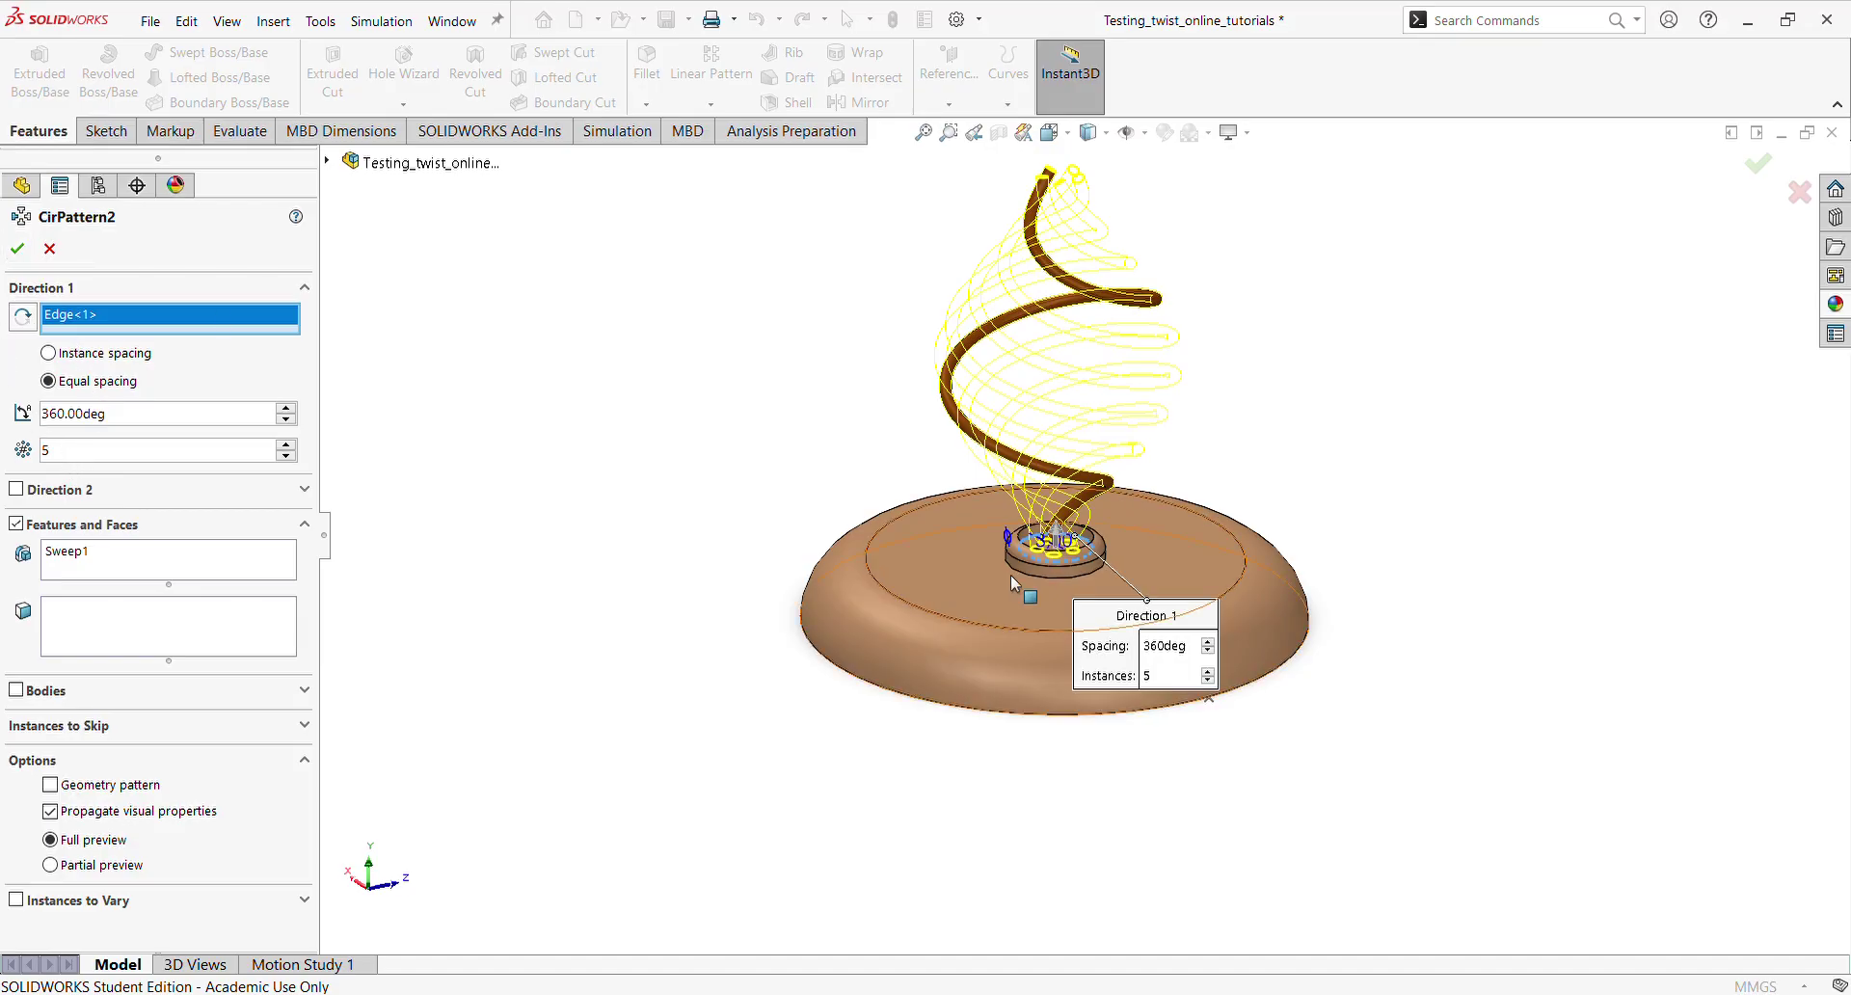
{"action": "left_click", "coordinate": [21, 257]}
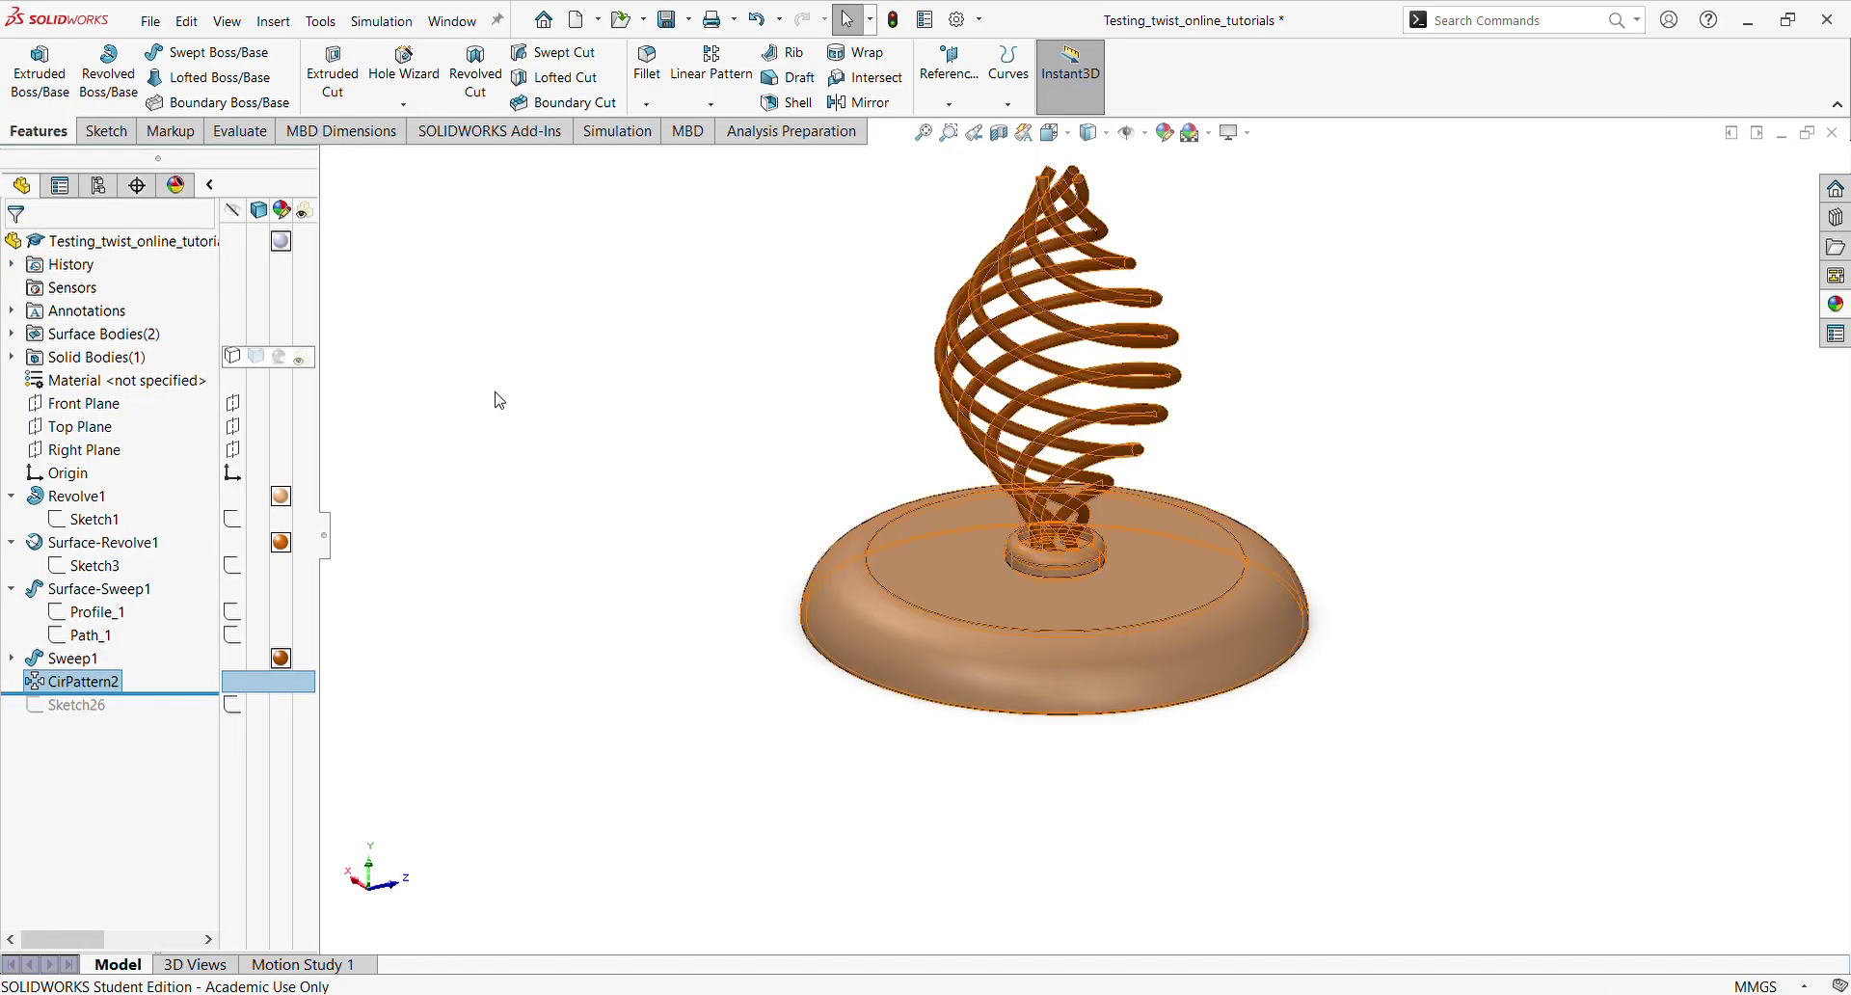
{"action": "scroll", "coordinate": [694, 537], "scroll_direction": "down", "scroll_amount": 2}
{"action": "scroll", "coordinate": [1392, 475], "scroll_direction": "up", "scroll_amount": 3}
{"action": "mouse_move", "coordinate": [1409, 461]}
{"action": "middle_mouse_down"}
{"action": "mouse_move", "coordinate": [1293, 396]}
{"action": "mouse_move", "coordinate": [1313, 479]}
{"action": "mouse_move", "coordinate": [1413, 454]}
{"action": "middle_mouse_up"}
{"action": "left_click", "coordinate": [762, 470]}
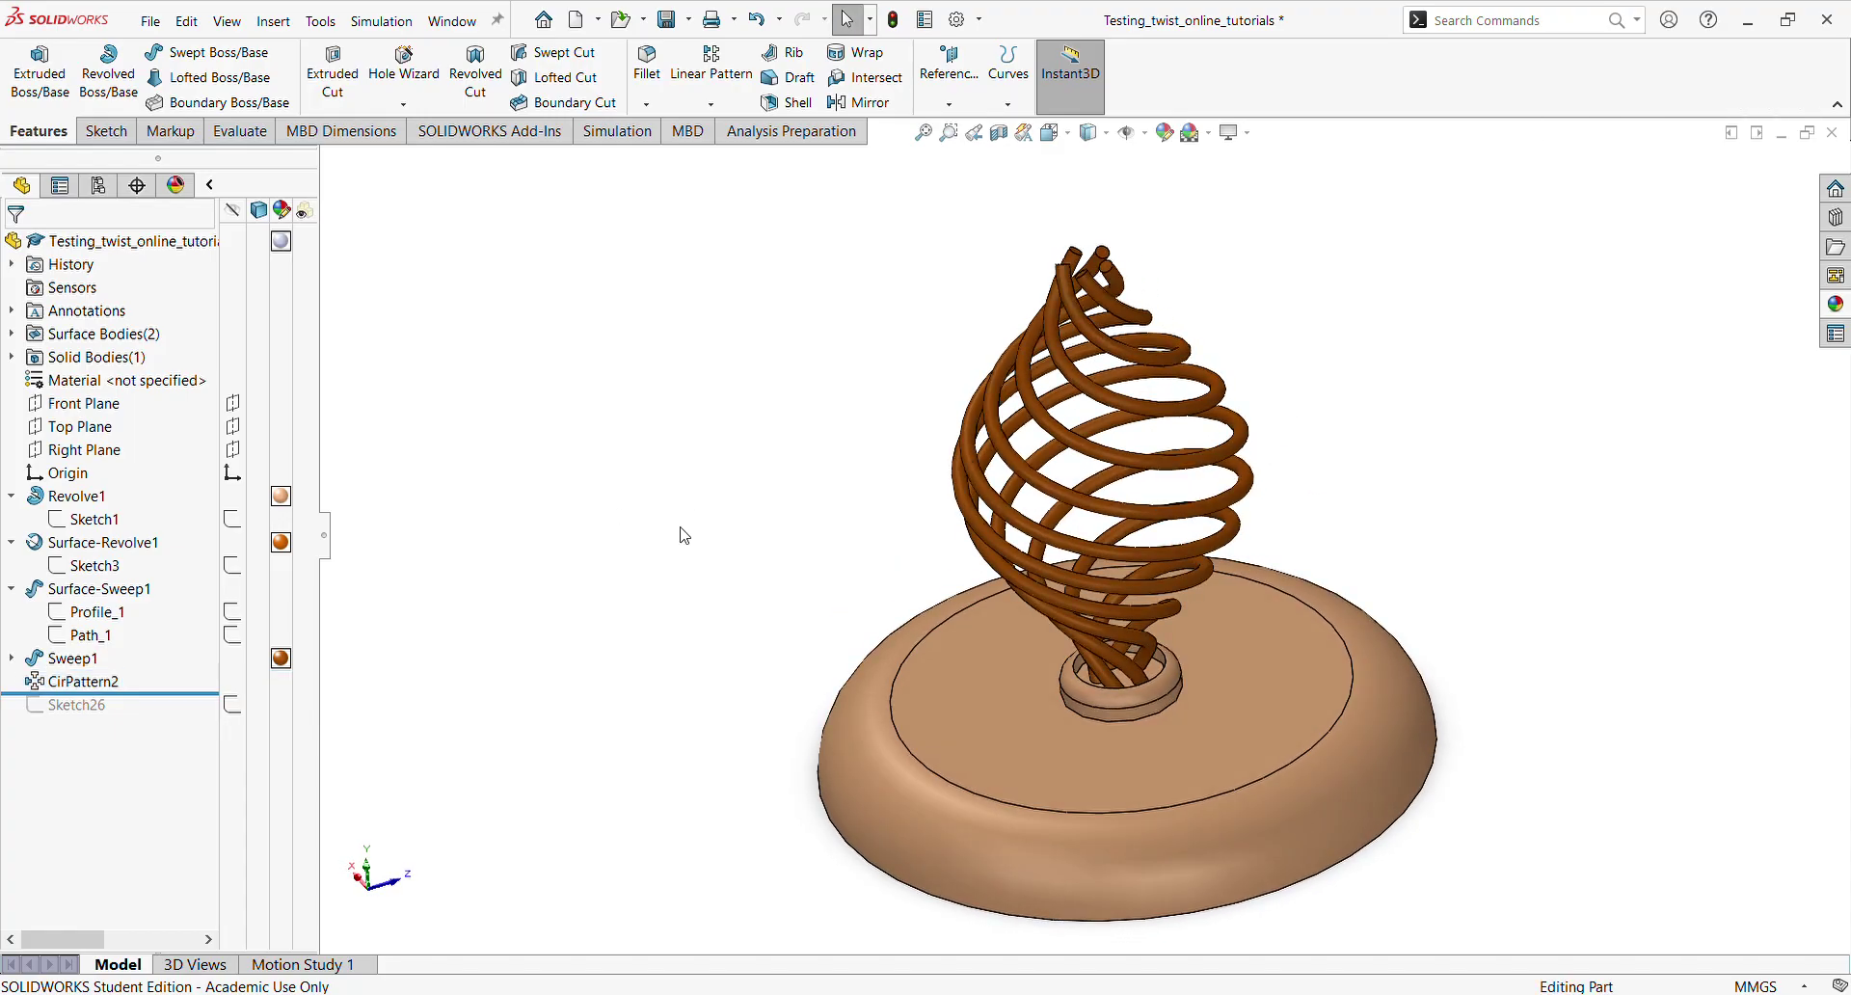
{"action": "scroll", "coordinate": [662, 489], "scroll_direction": "up", "scroll_amount": 2}
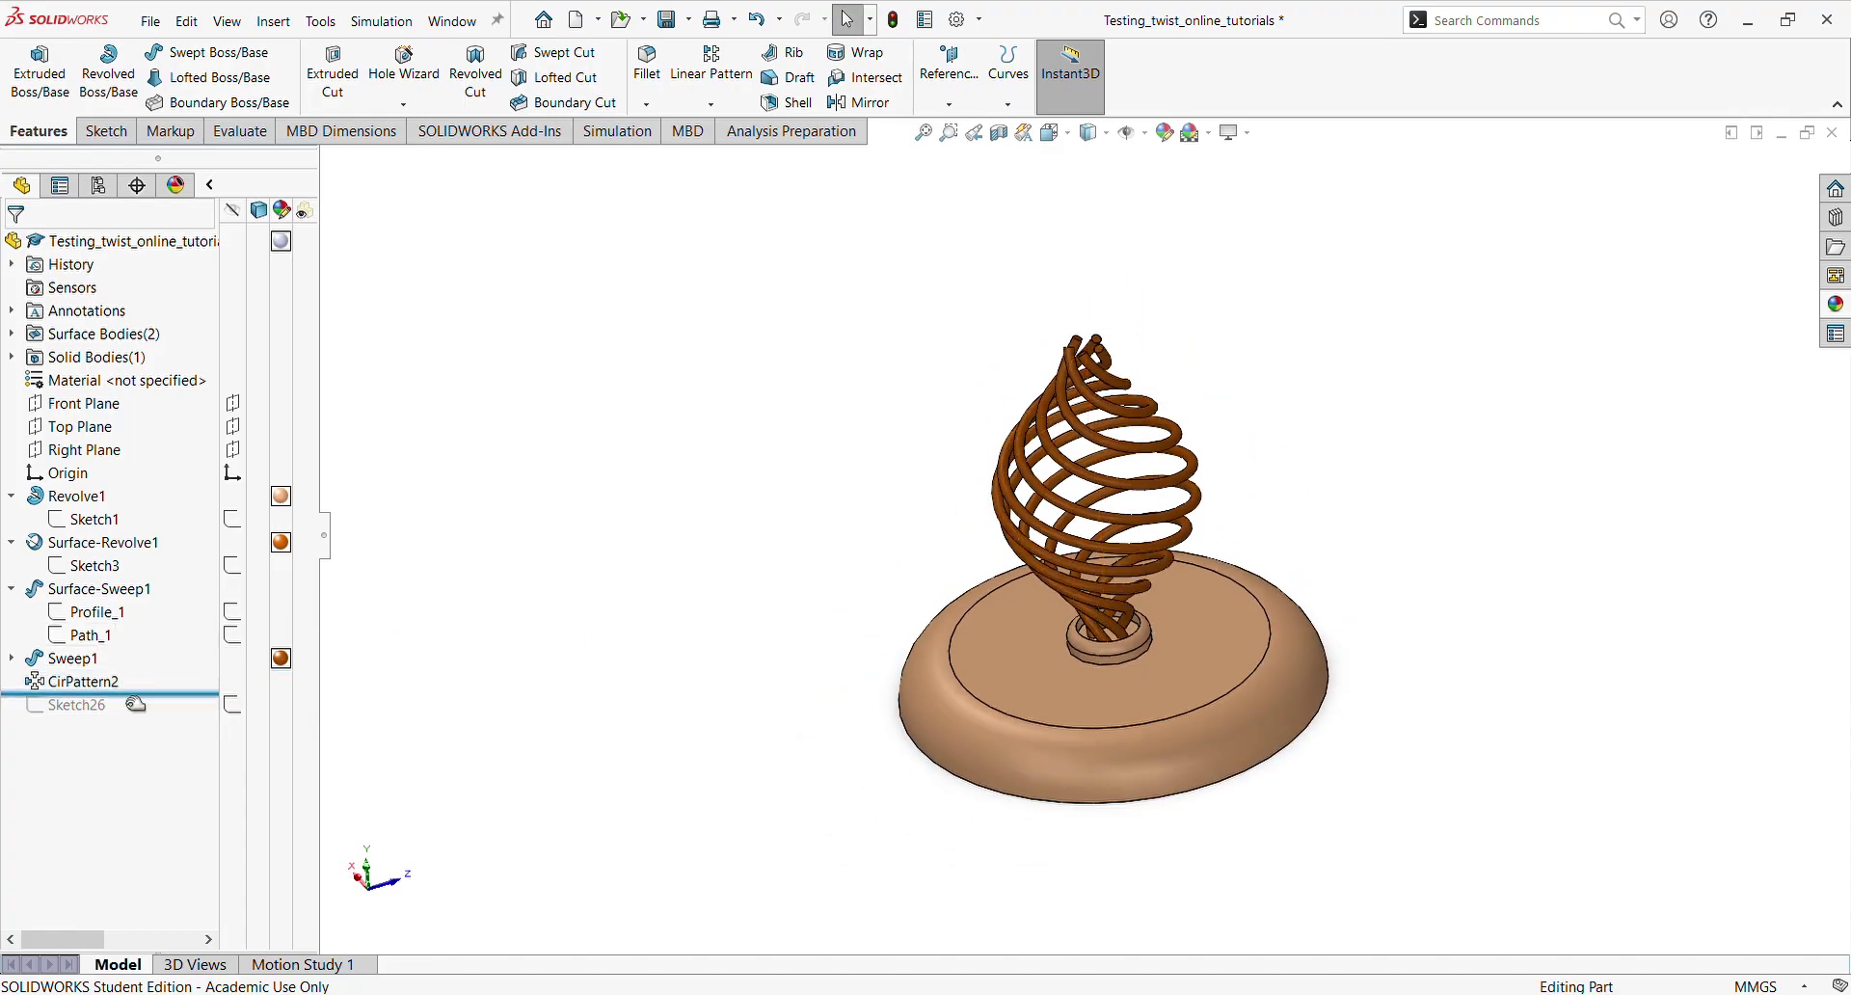
Roll the feature history forward to include Sketch26 and view the spiral ends from the front
{"action": "left_click_drag", "start_coordinate": [157, 704], "coordinate": [173, 728]}
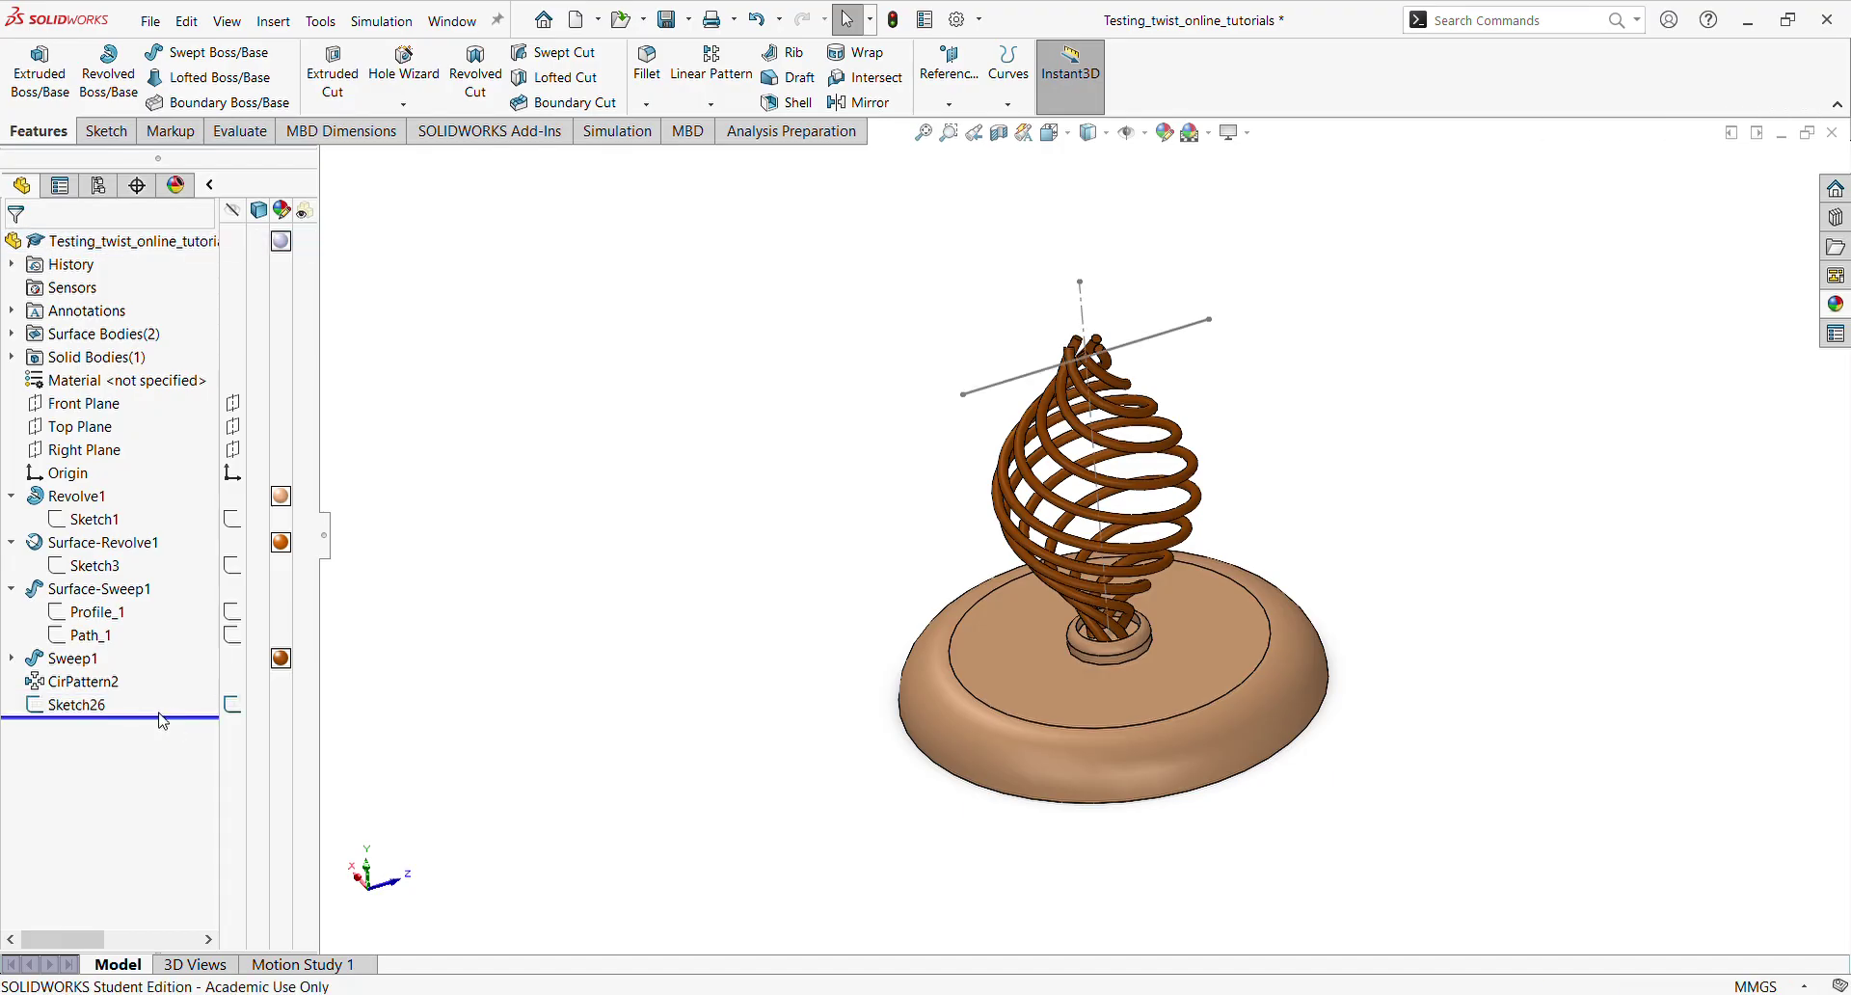
{"action": "scroll", "coordinate": [1099, 299], "scroll_direction": "down", "scroll_amount": 5}
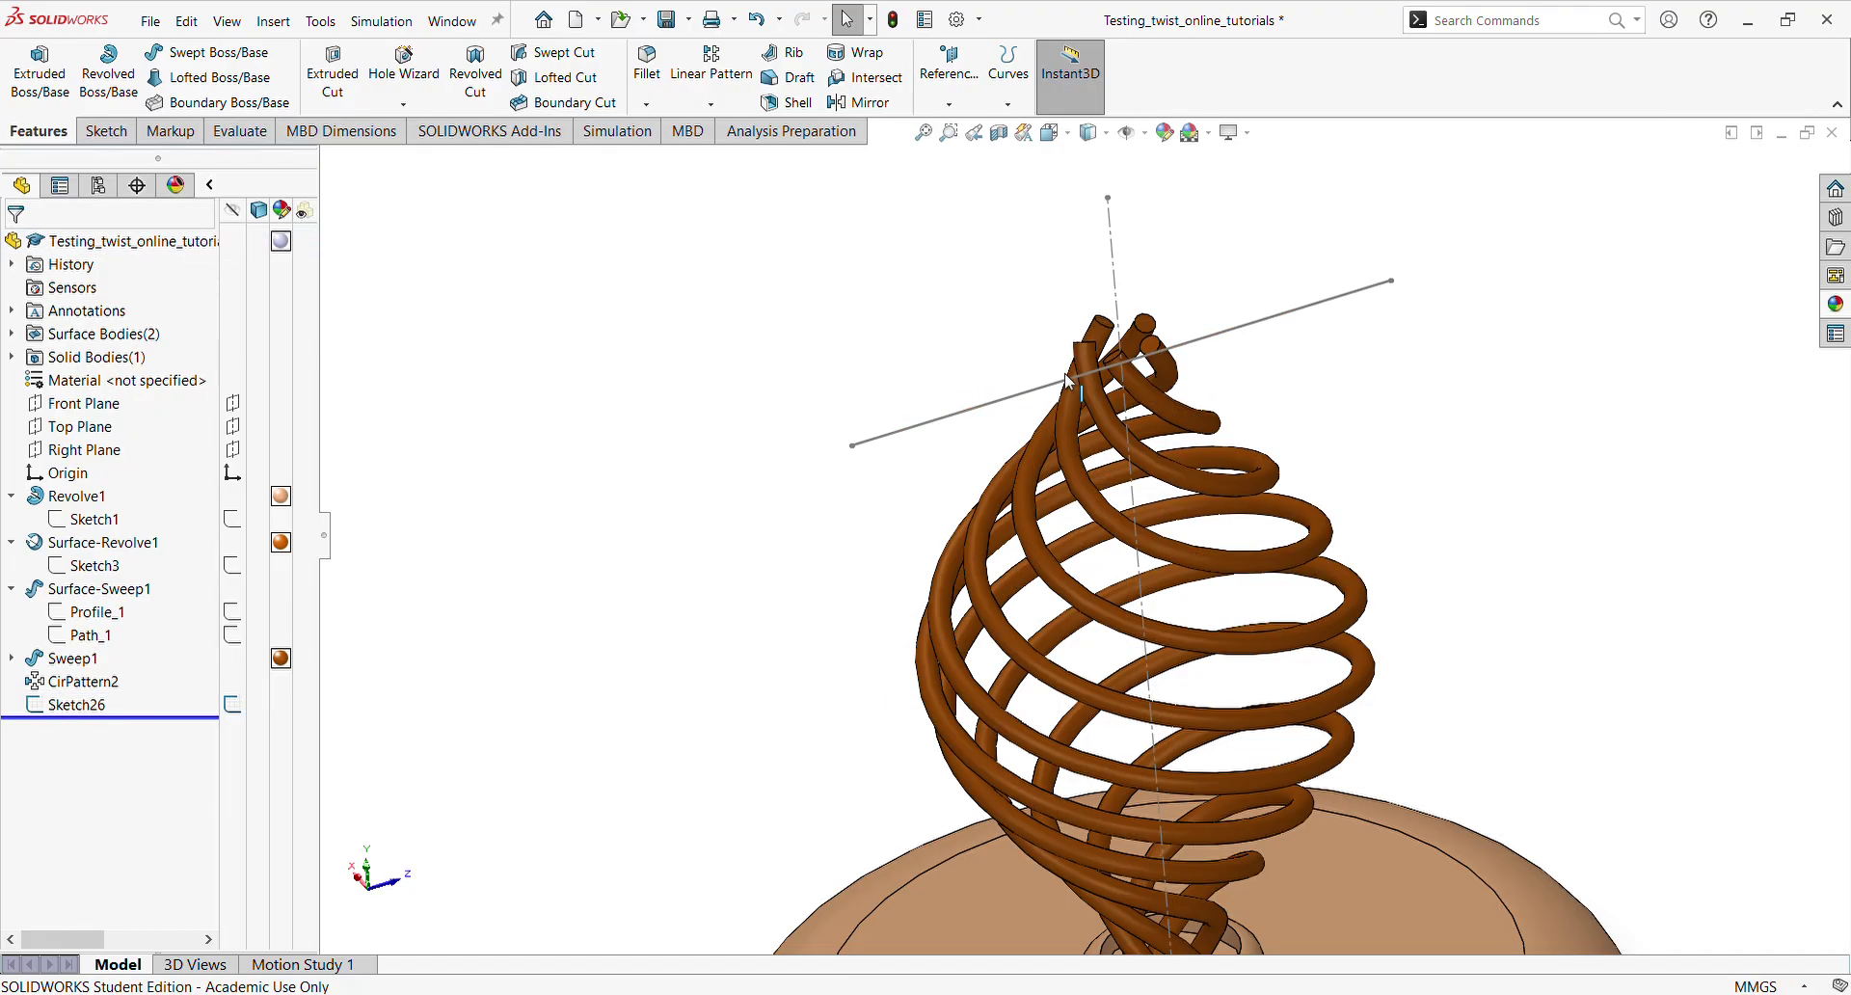
{"action": "scroll", "coordinate": [1085, 537], "scroll_direction": "up", "scroll_amount": 5}
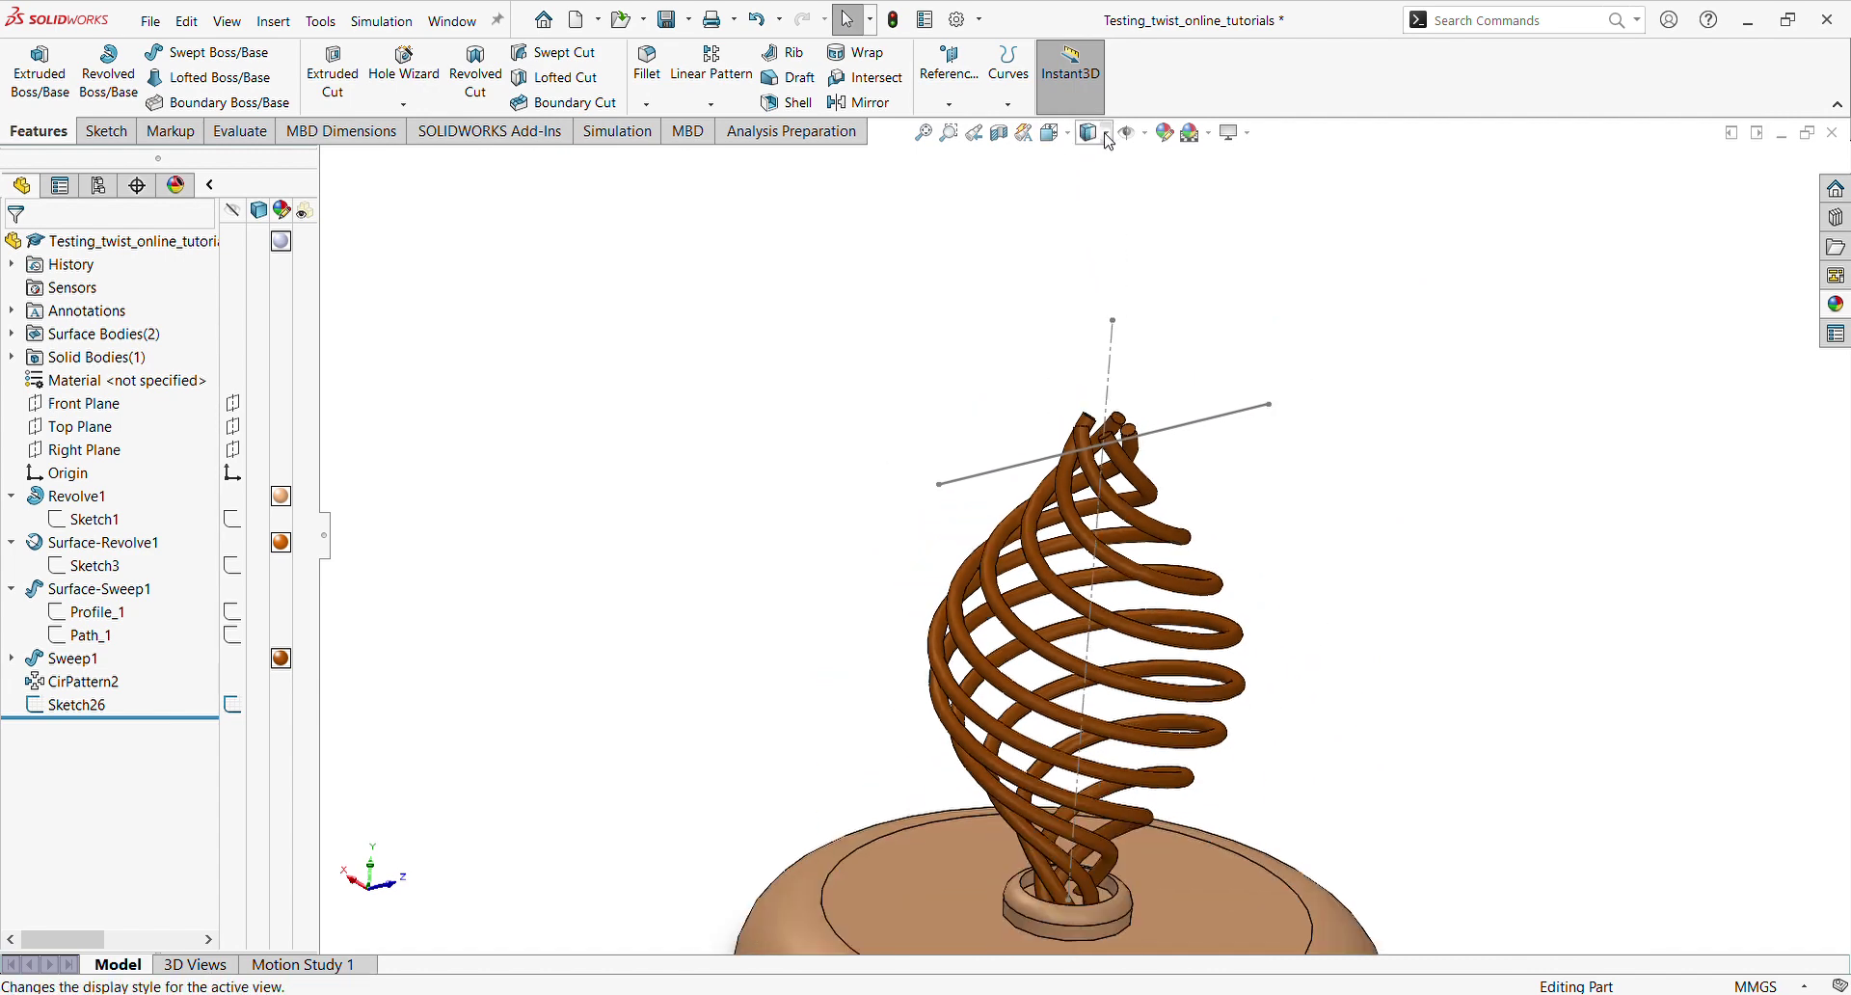
{"action": "left_click", "coordinate": [1067, 137]}
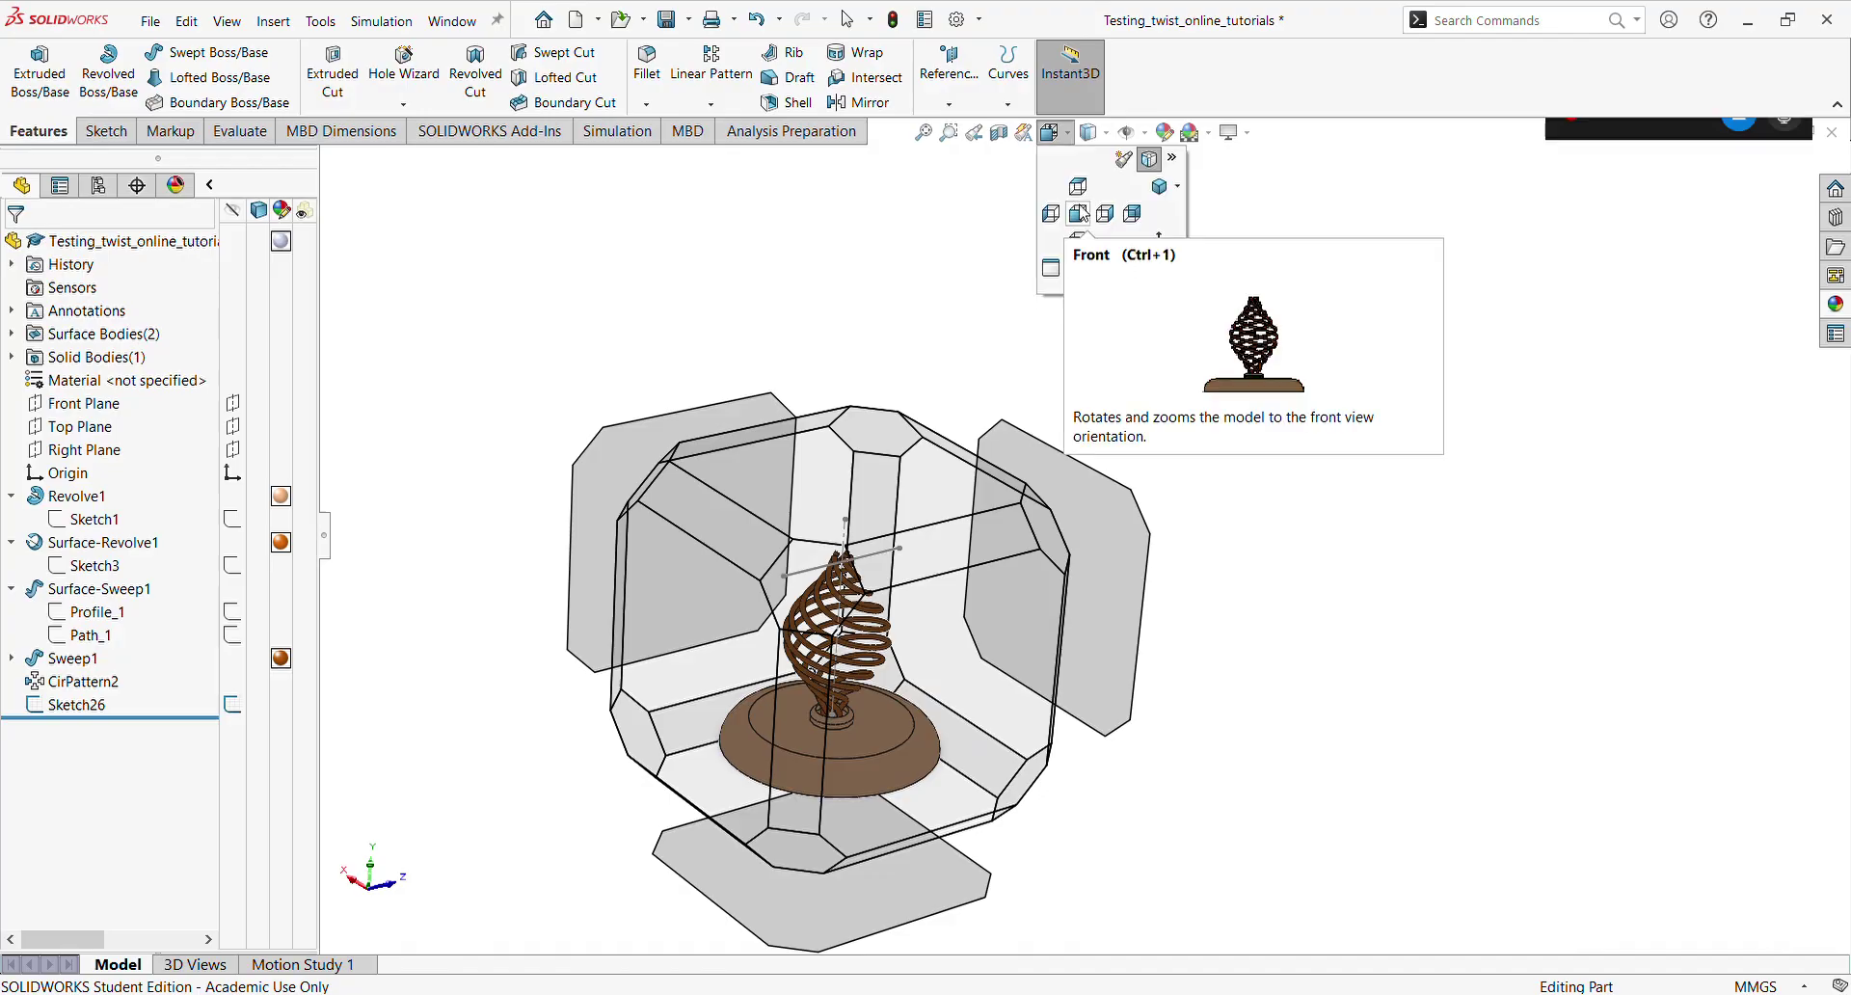
{"action": "left_click", "coordinate": [1082, 213]}
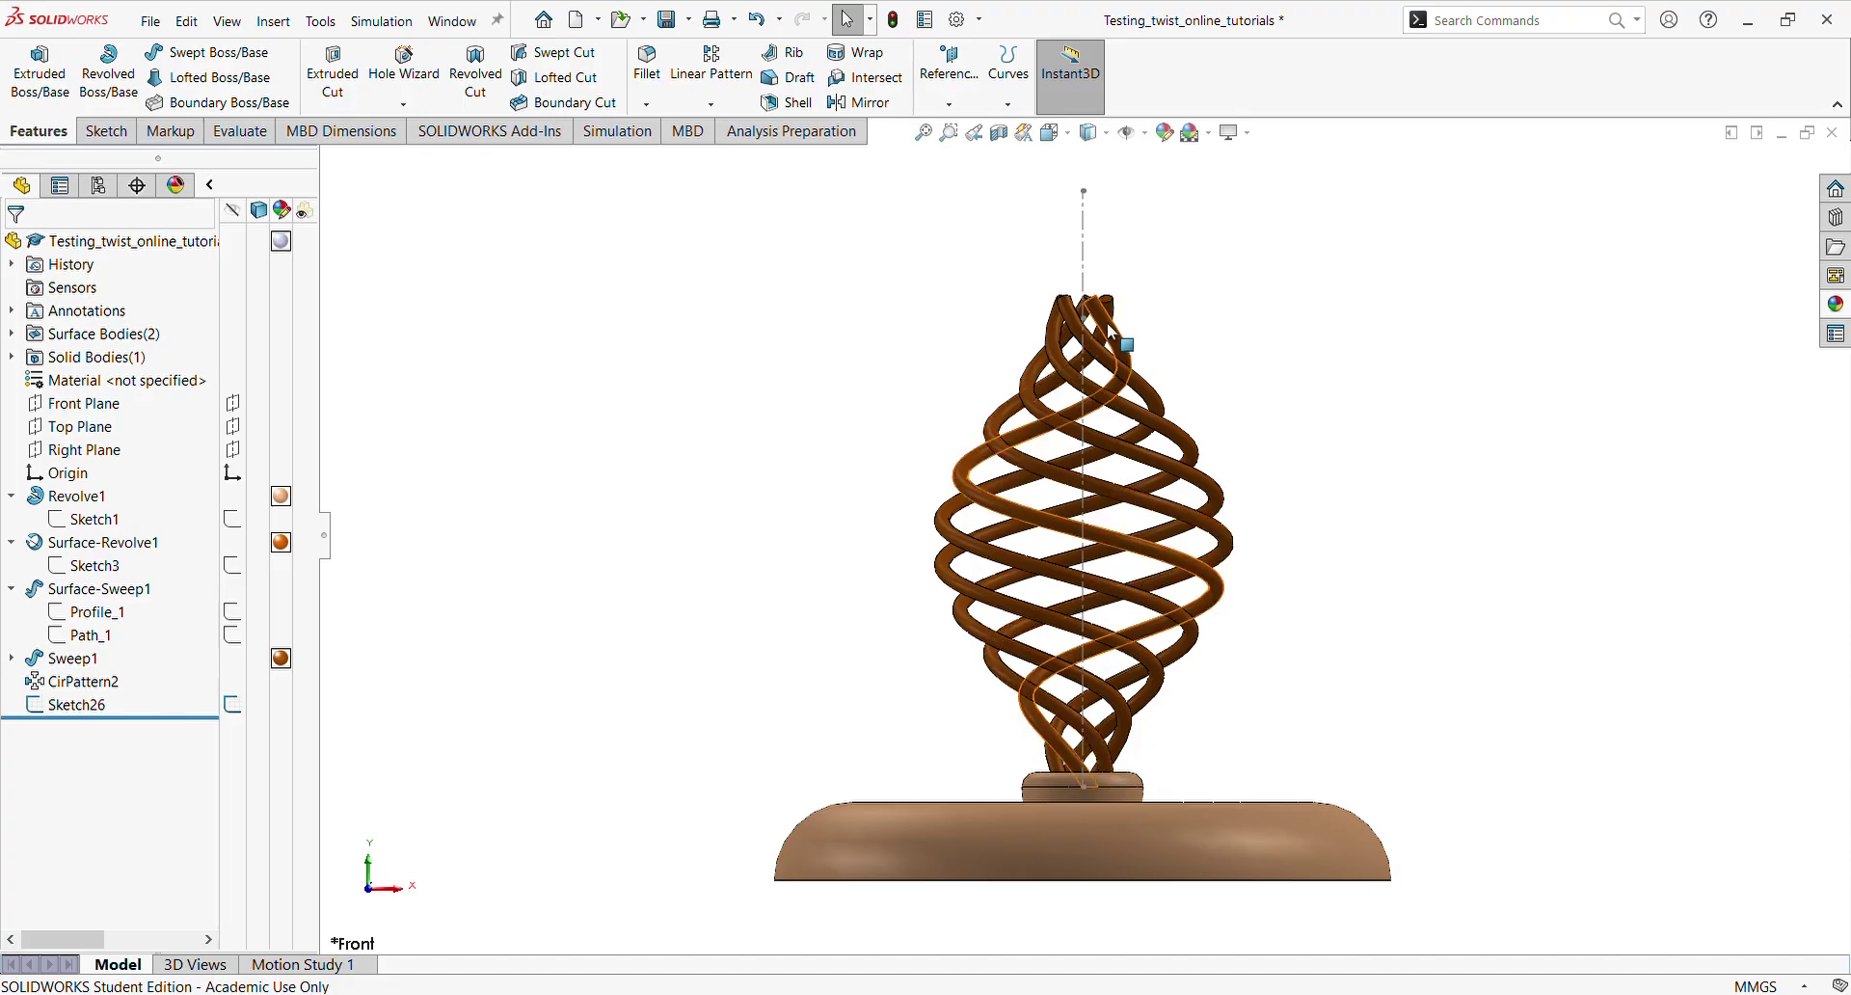
{"action": "scroll", "coordinate": [1073, 347], "scroll_direction": "up", "scroll_amount": 2}
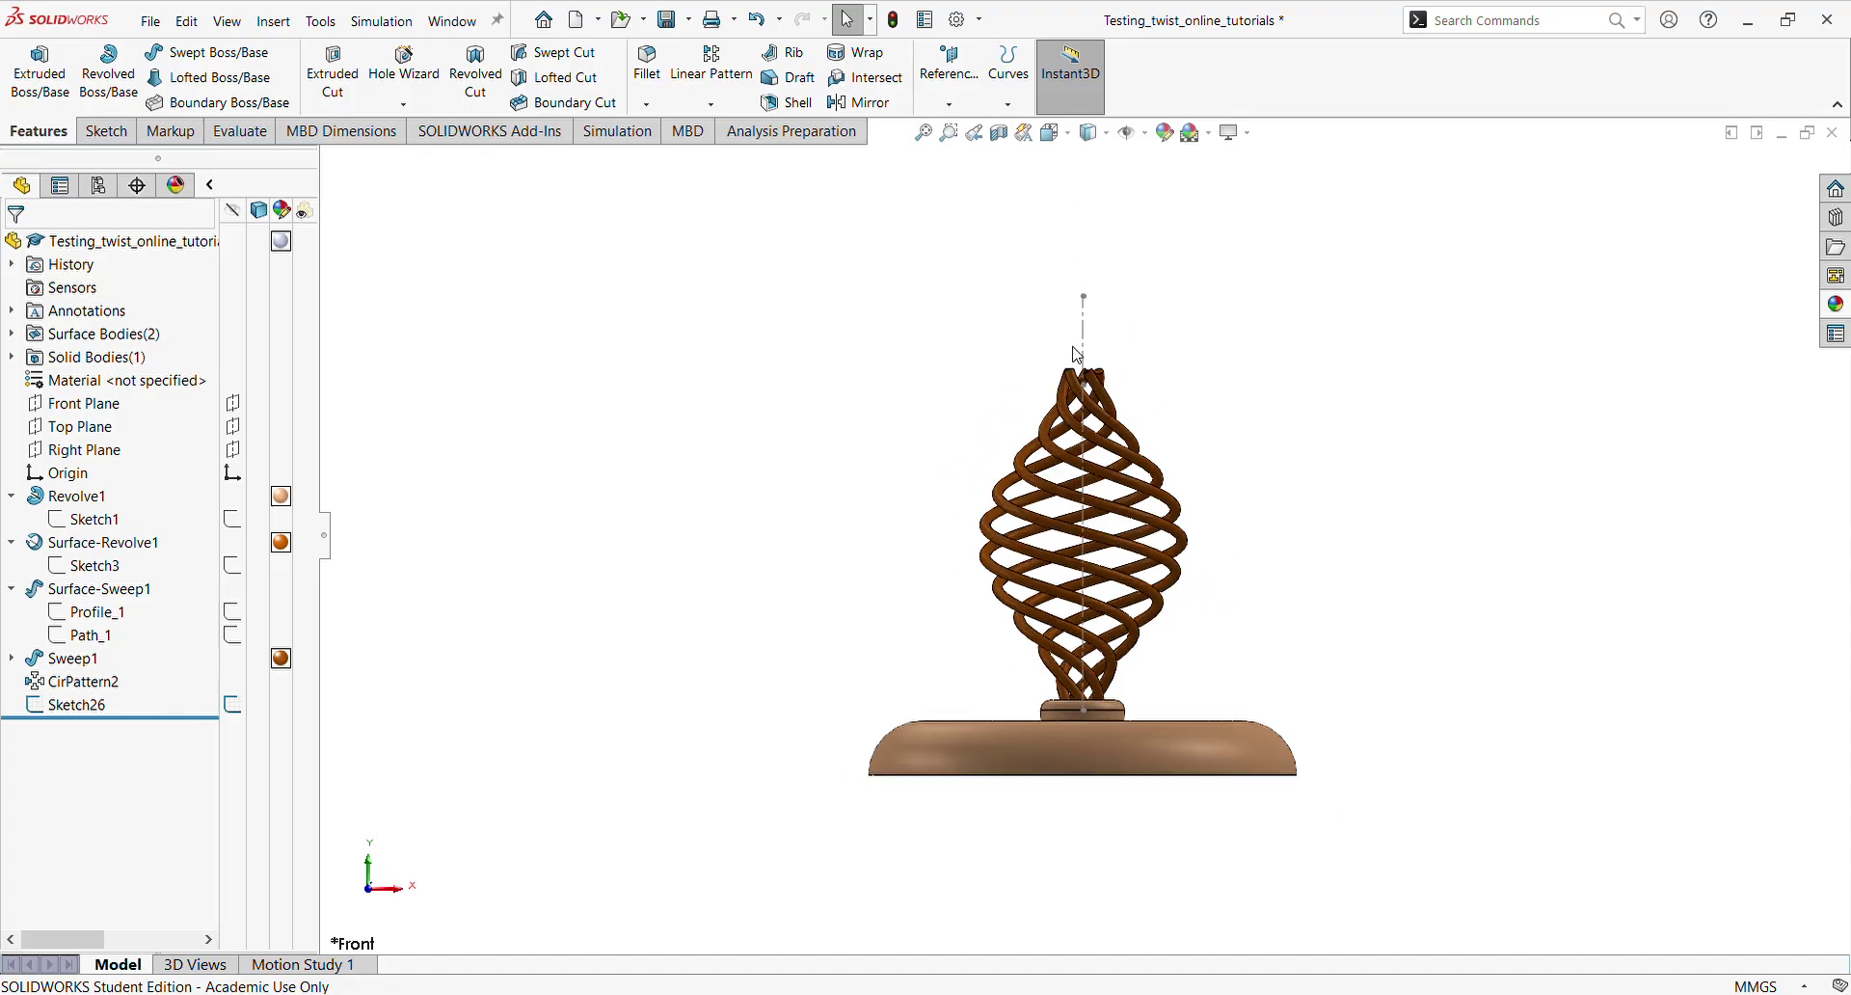
{"action": "scroll", "coordinate": [1123, 424], "scroll_direction": "down", "scroll_amount": 2}
{"action": "scroll", "coordinate": [1109, 429], "scroll_direction": "up", "scroll_amount": 2}
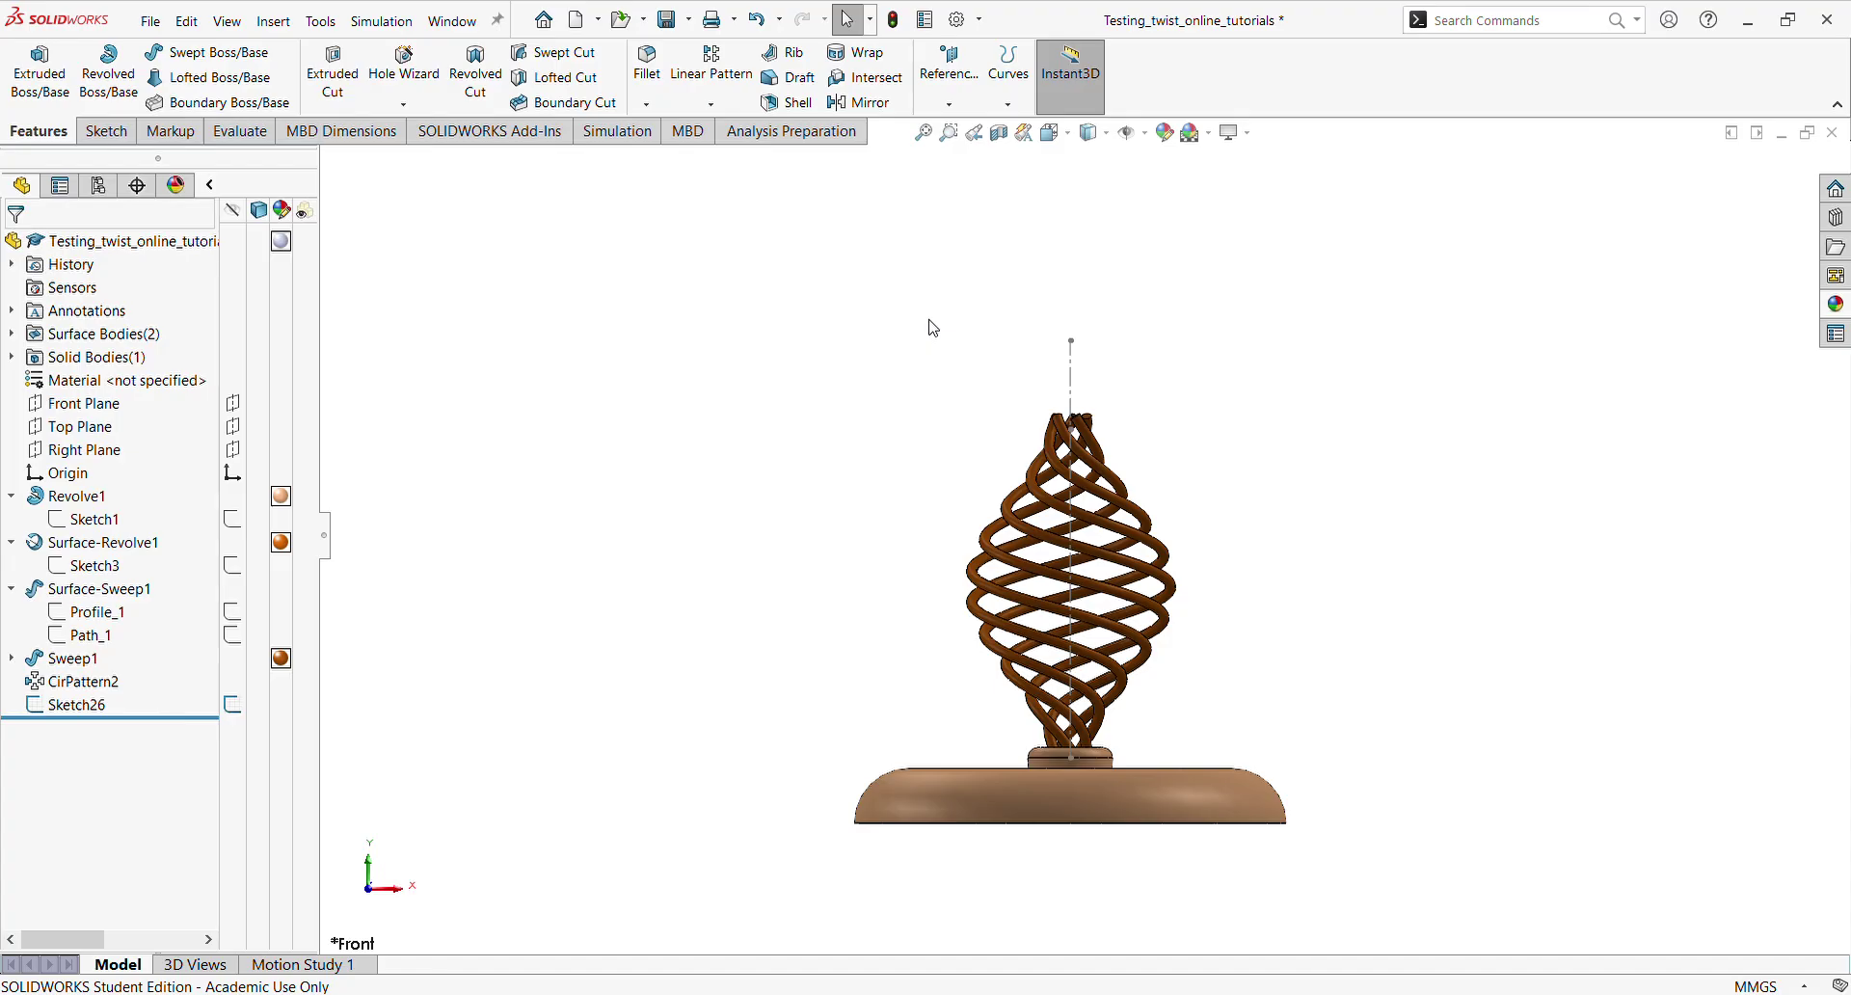
Open Sketch26 to examine the horizontal line across the spiral tops, and leave the sketch
{"action": "left_click", "coordinate": [80, 709]}
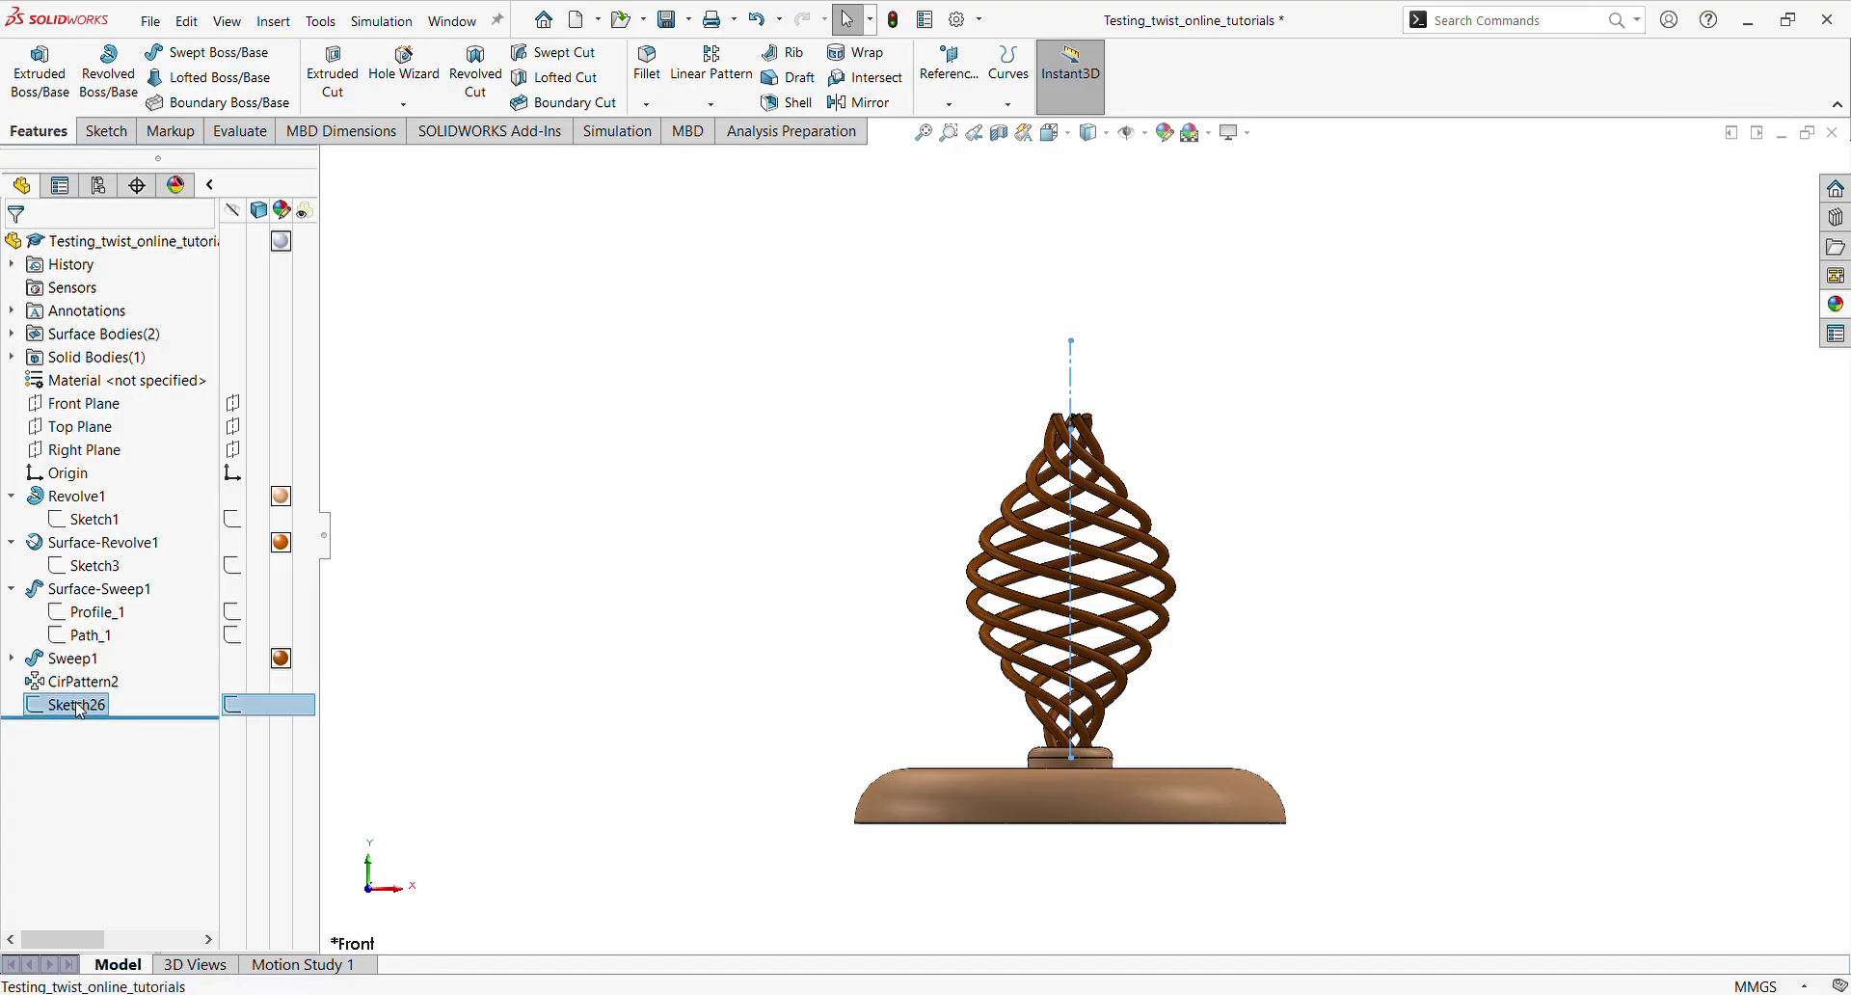
{"action": "left_click", "coordinate": [102, 576]}
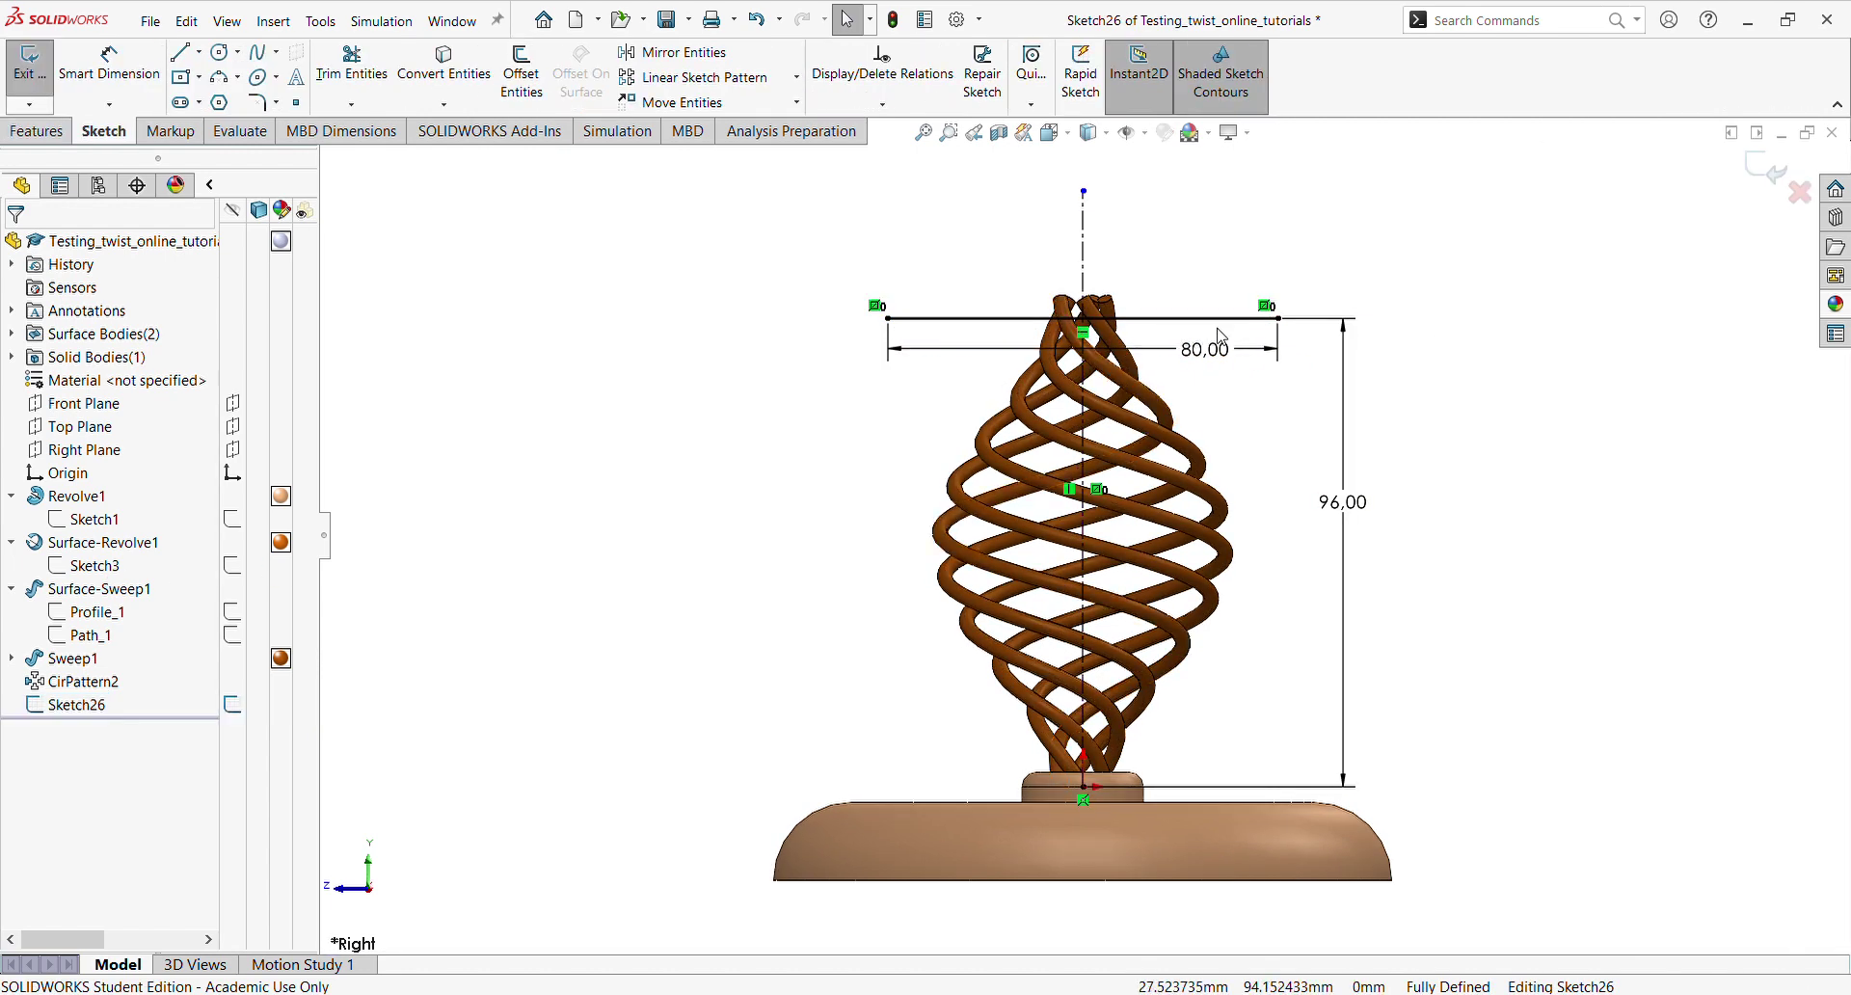
{"action": "left_click", "coordinate": [1756, 168]}
{"action": "mouse_move", "coordinate": [1169, 392]}
{"action": "middle_mouse_down"}
{"action": "mouse_move", "coordinate": [1145, 521]}
{"action": "mouse_move", "coordinate": [1109, 548]}
{"action": "middle_mouse_up"}
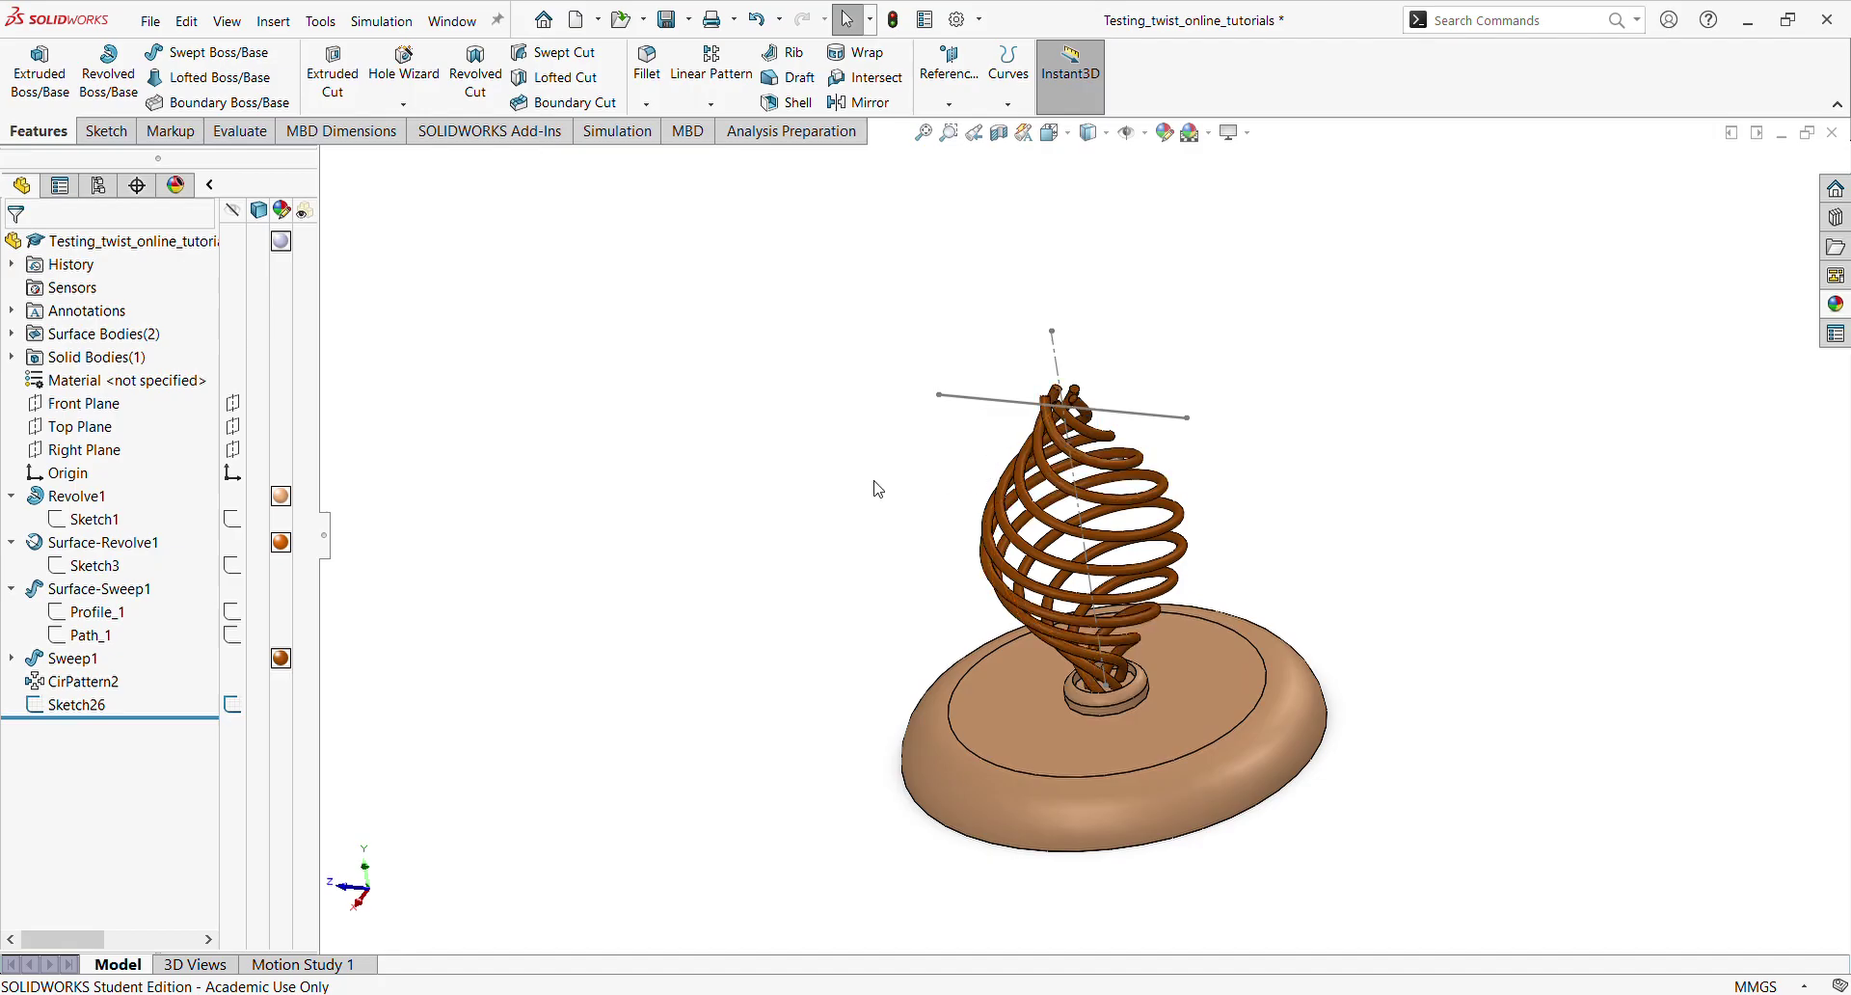
Extrude Sketch26 as a surface, using the Mid Plane end condition with a depth of 50 mm
{"action": "left_click", "coordinate": [96, 705]}
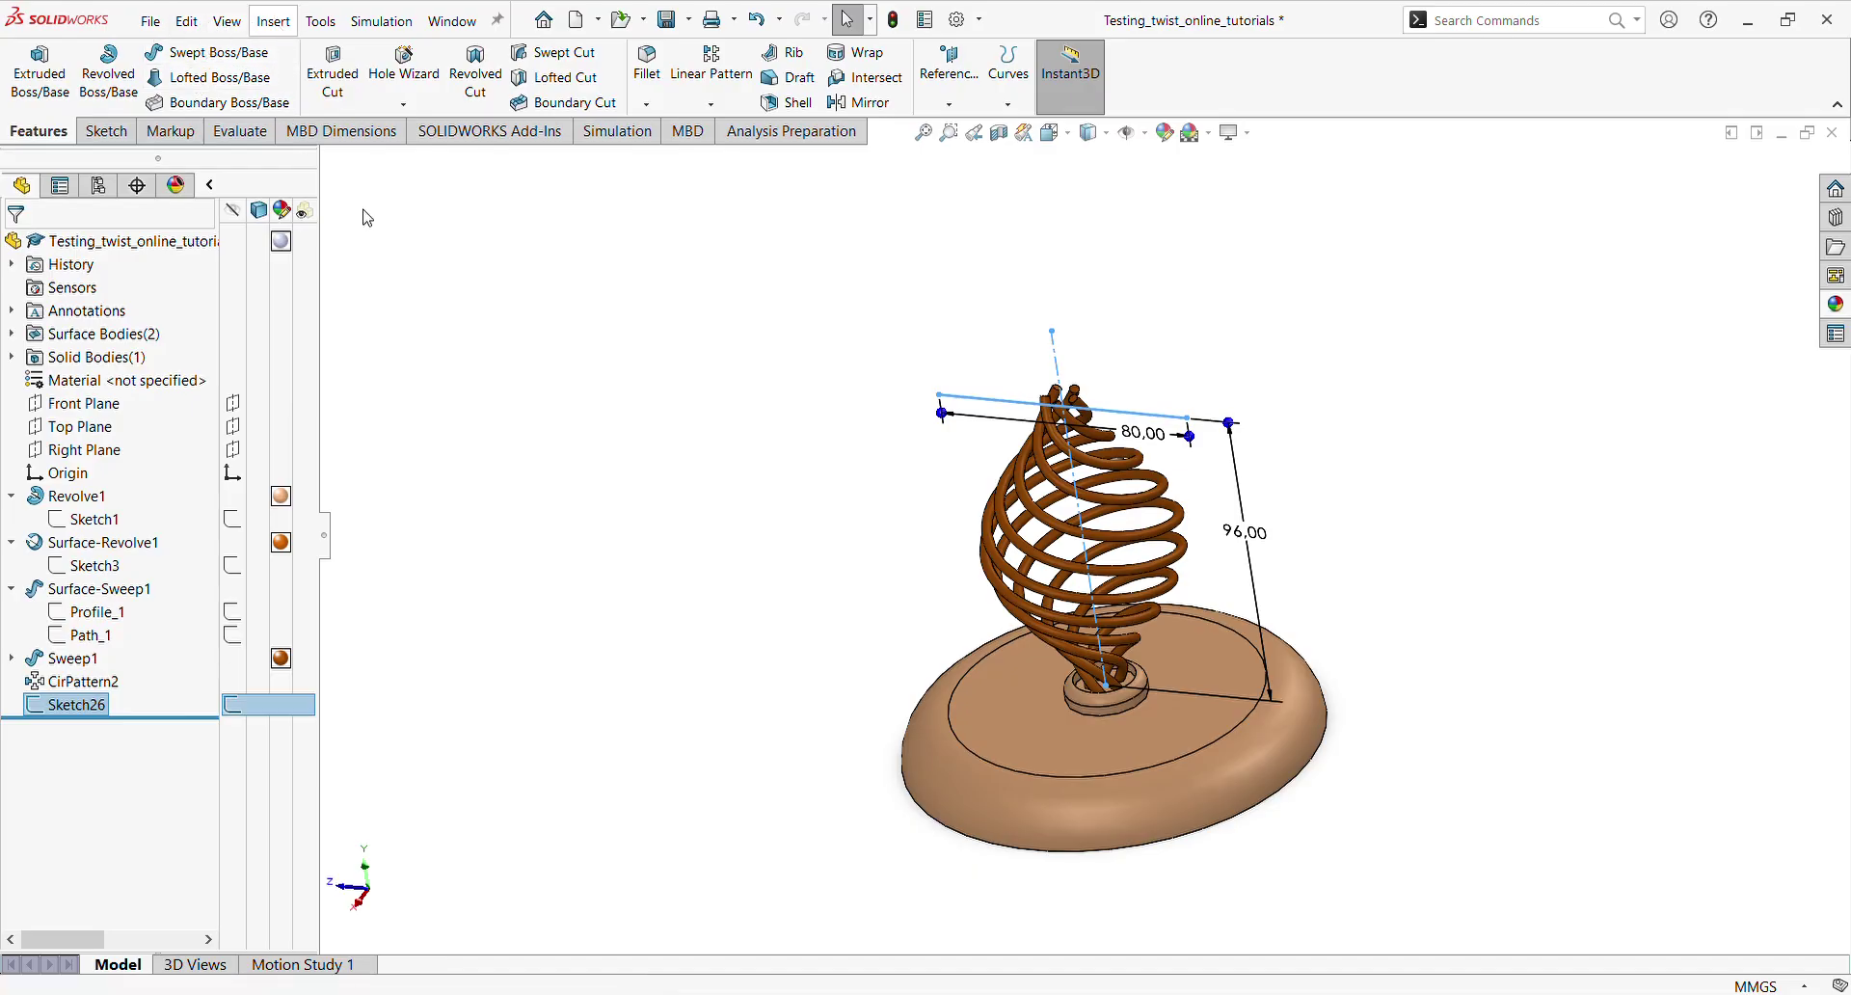
{"action": "left_click", "coordinate": [577, 215]}
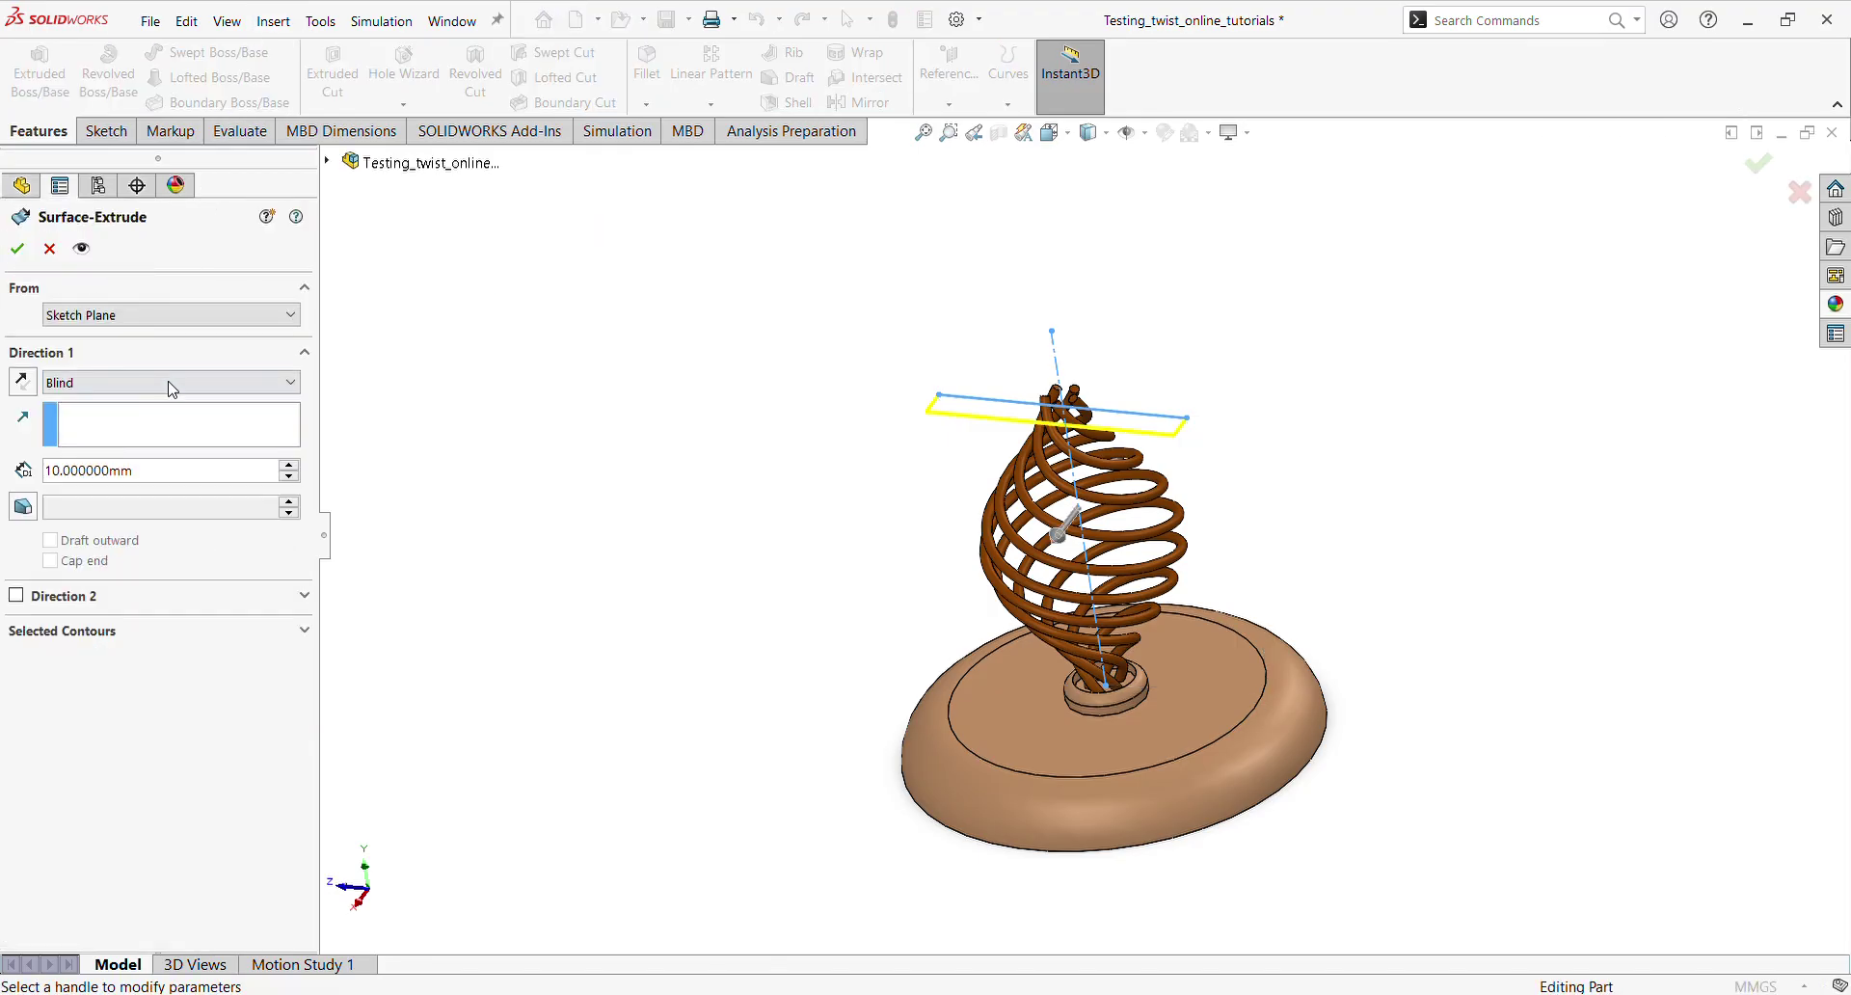
{"action": "left_click", "coordinate": [175, 385]}
{"action": "left_click", "coordinate": [135, 519]}
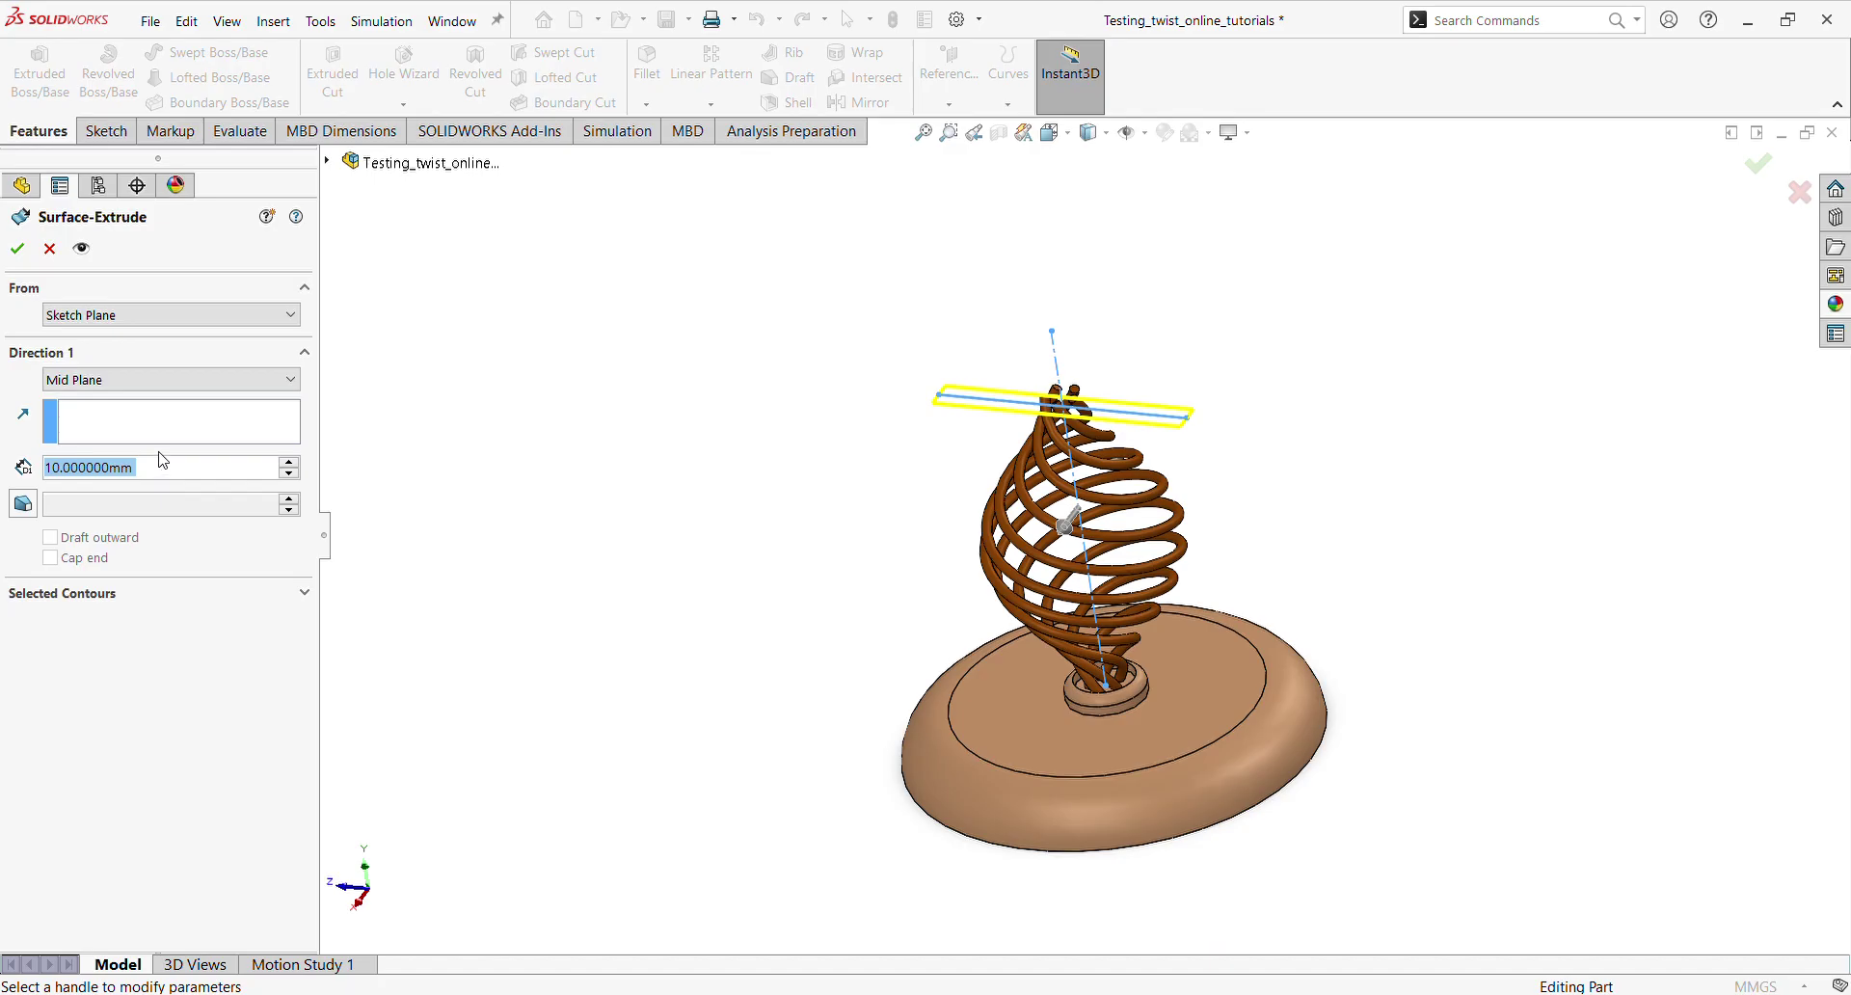
{"action": "left_click", "coordinate": [282, 460]}
{"action": "left_click", "coordinate": [282, 460]}
{"action": "left_click", "coordinate": [282, 460]}
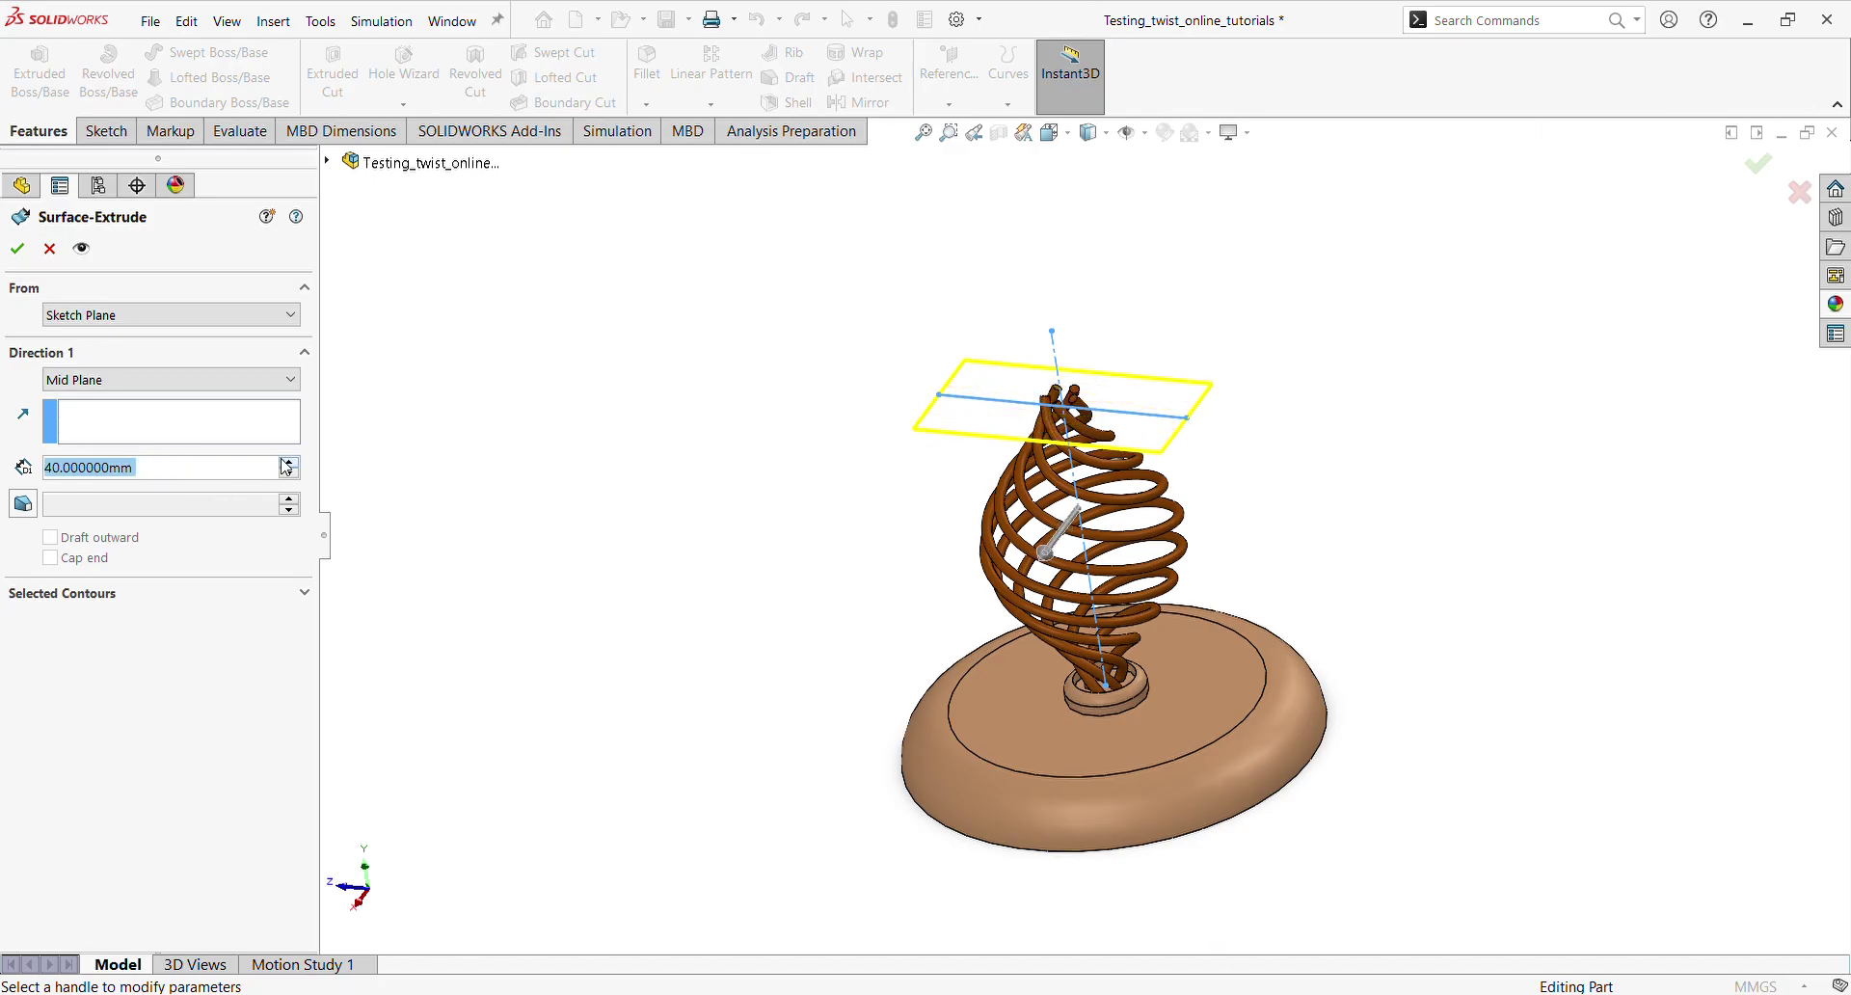
{"action": "left_click", "coordinate": [18, 249]}
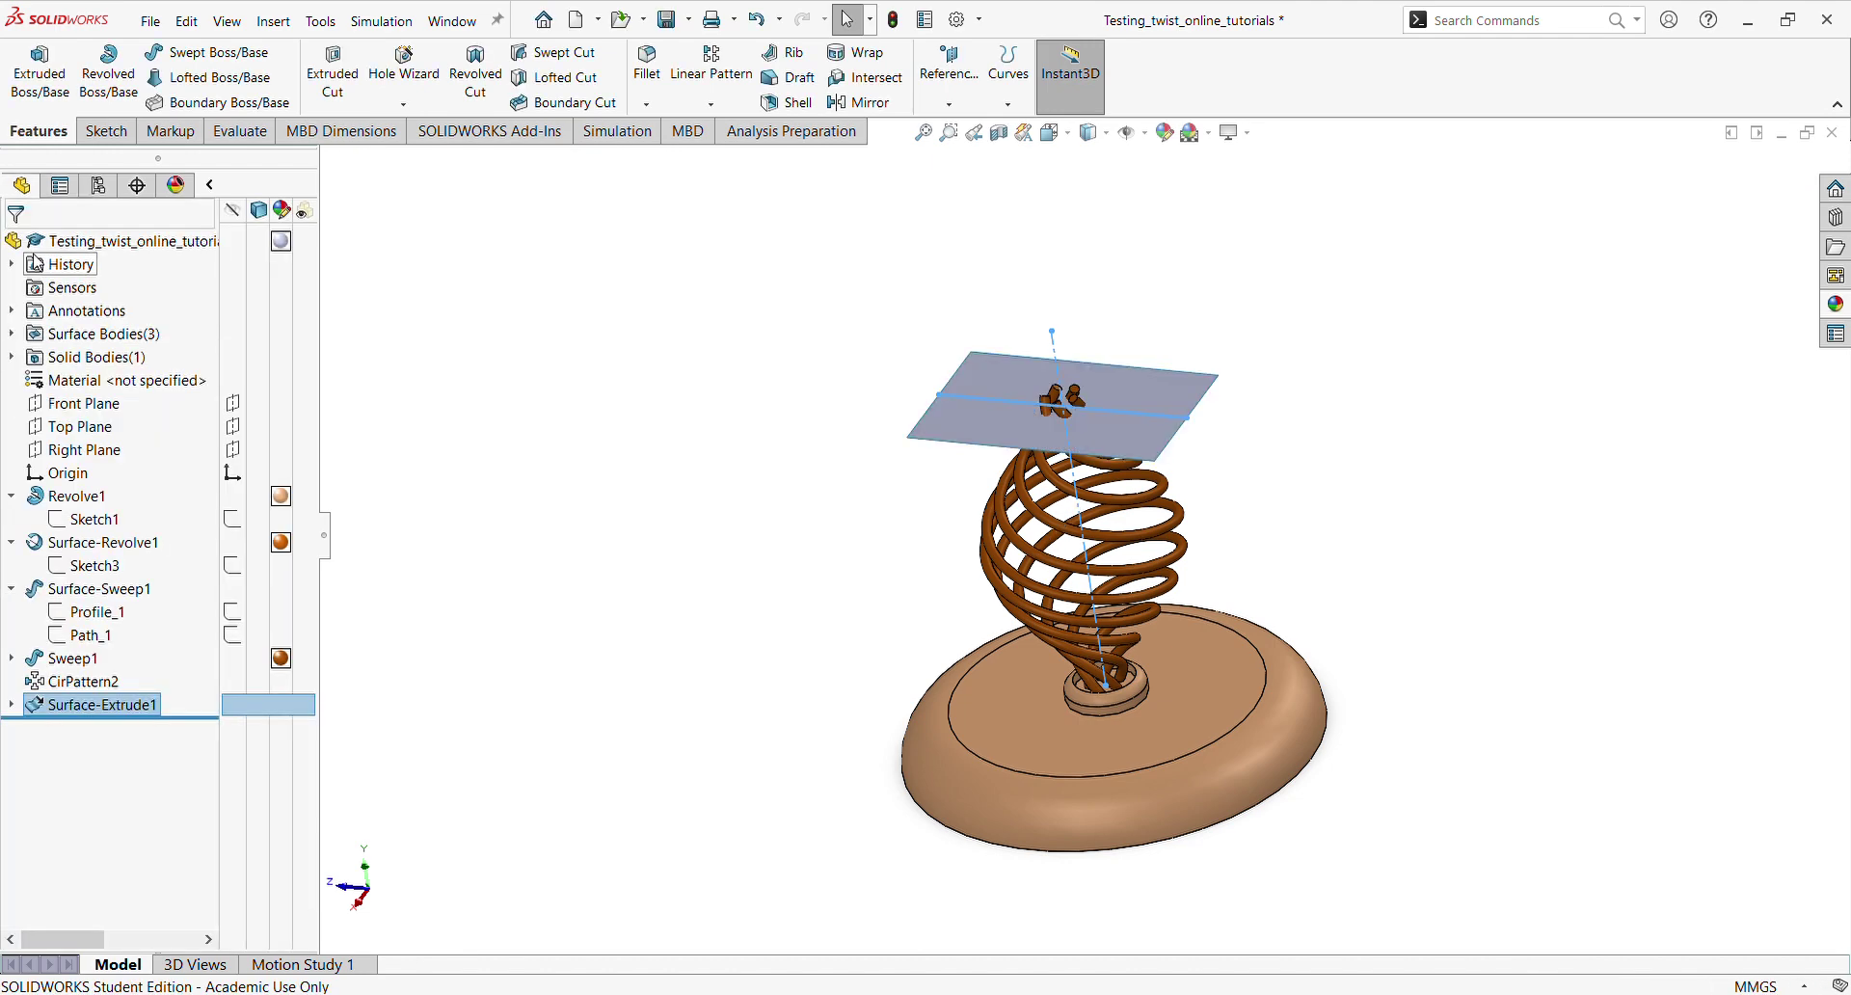
{"action": "left_click", "coordinate": [619, 371]}
Cut the spiral ends above the extruded surface using Cut With Surface with Surface-Extrude1
{"action": "scroll", "coordinate": [965, 459], "scroll_direction": "down", "scroll_amount": 1}
{"action": "middle_click_drag", "start_coordinate": [967, 459], "coordinate": [1084, 407]}
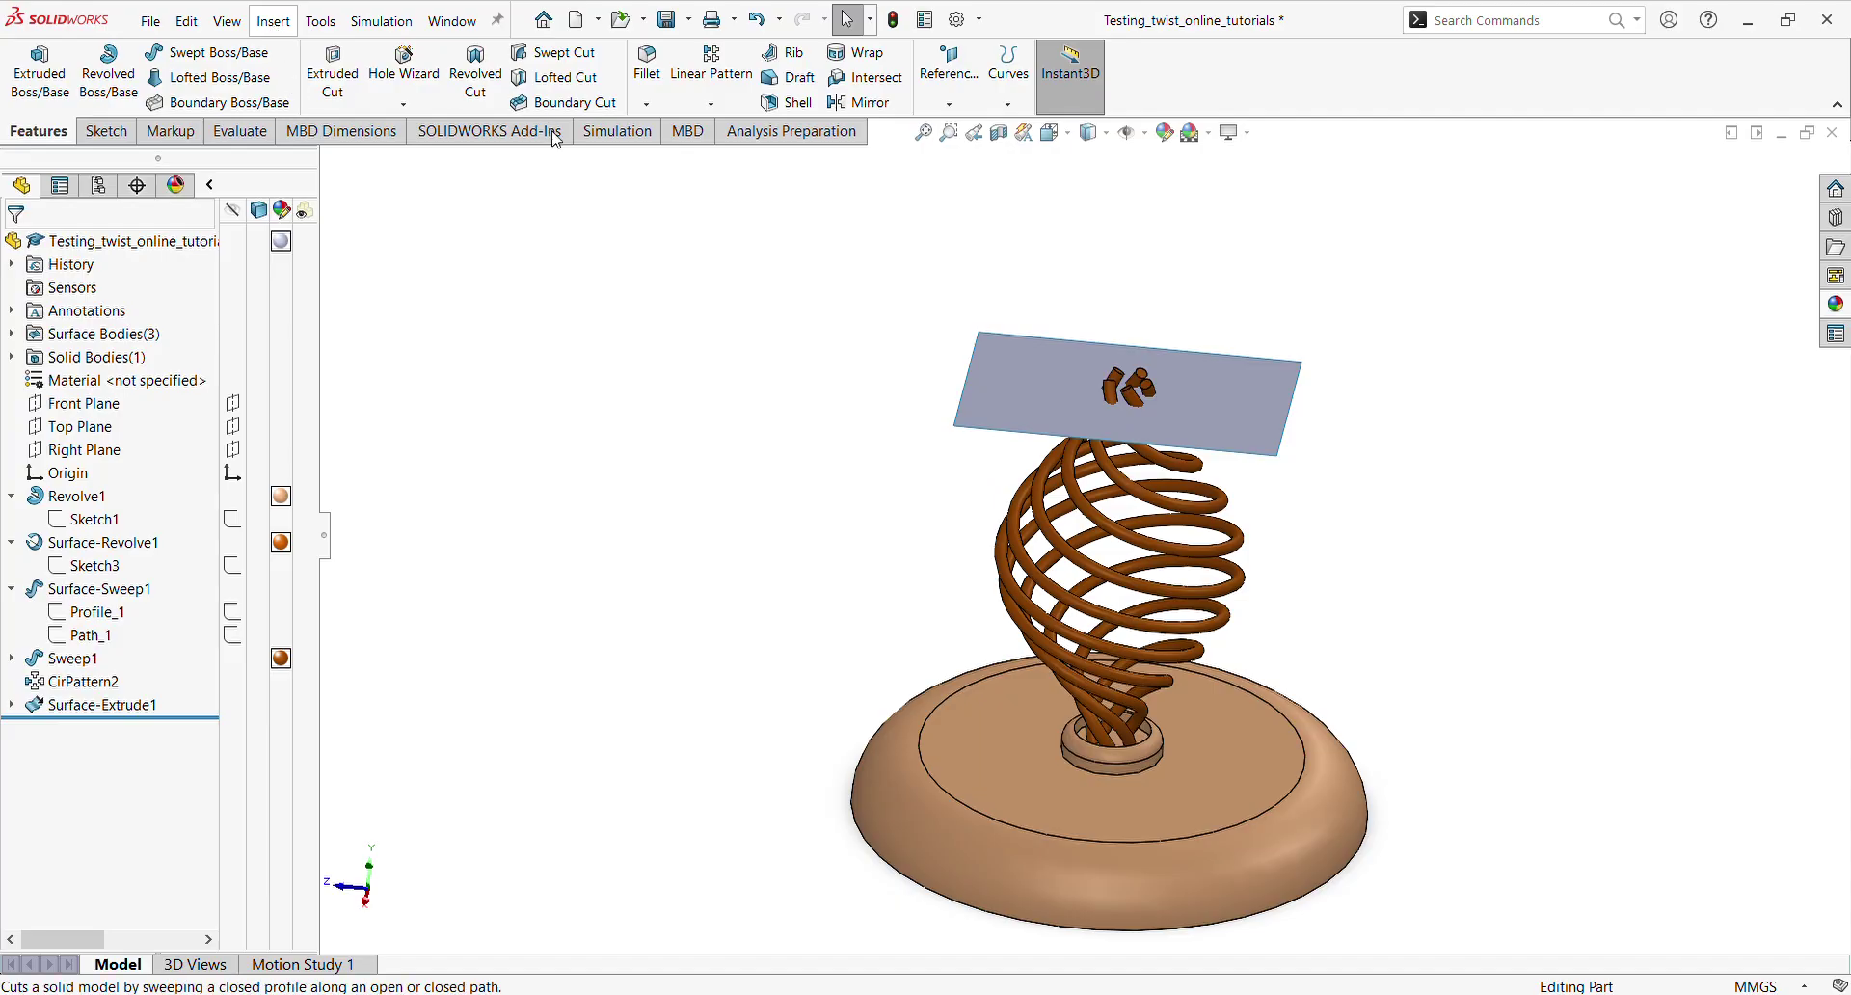
{"action": "left_click", "coordinate": [570, 223]}
{"action": "left_click", "coordinate": [1163, 420]}
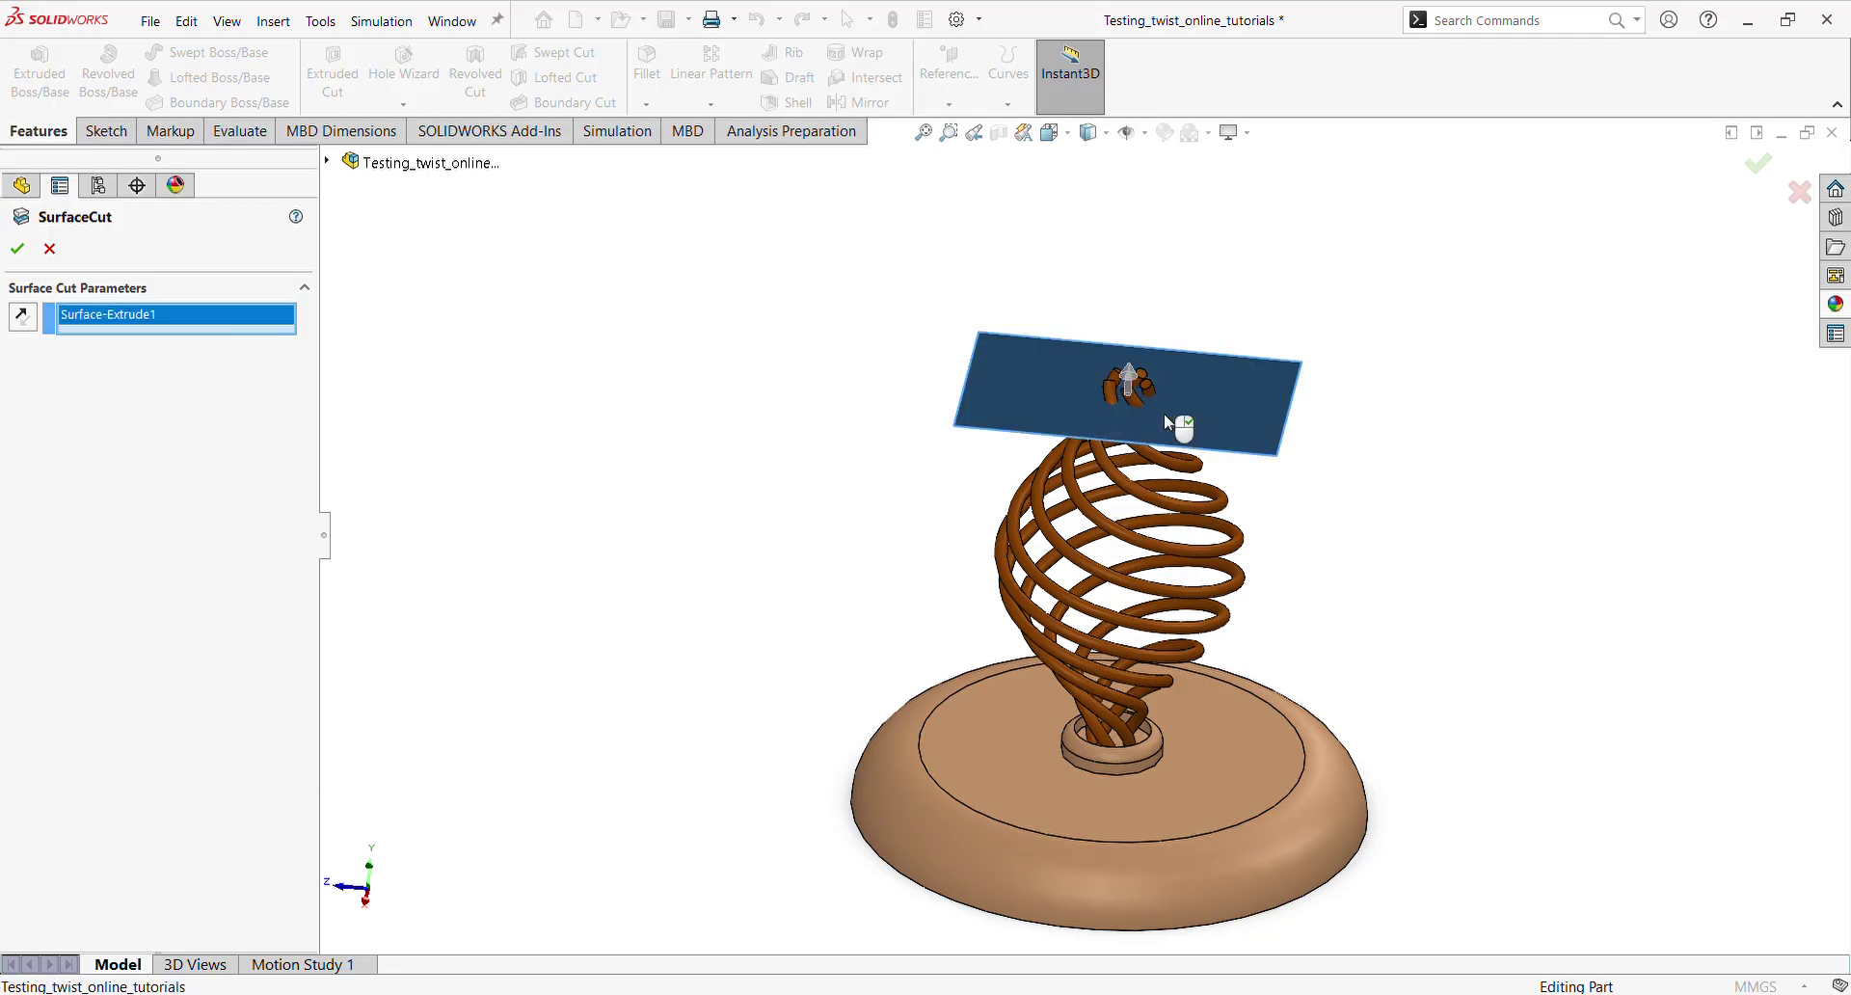
{"action": "left_click", "coordinate": [20, 318]}
{"action": "left_click", "coordinate": [20, 318]}
{"action": "left_click", "coordinate": [18, 248]}
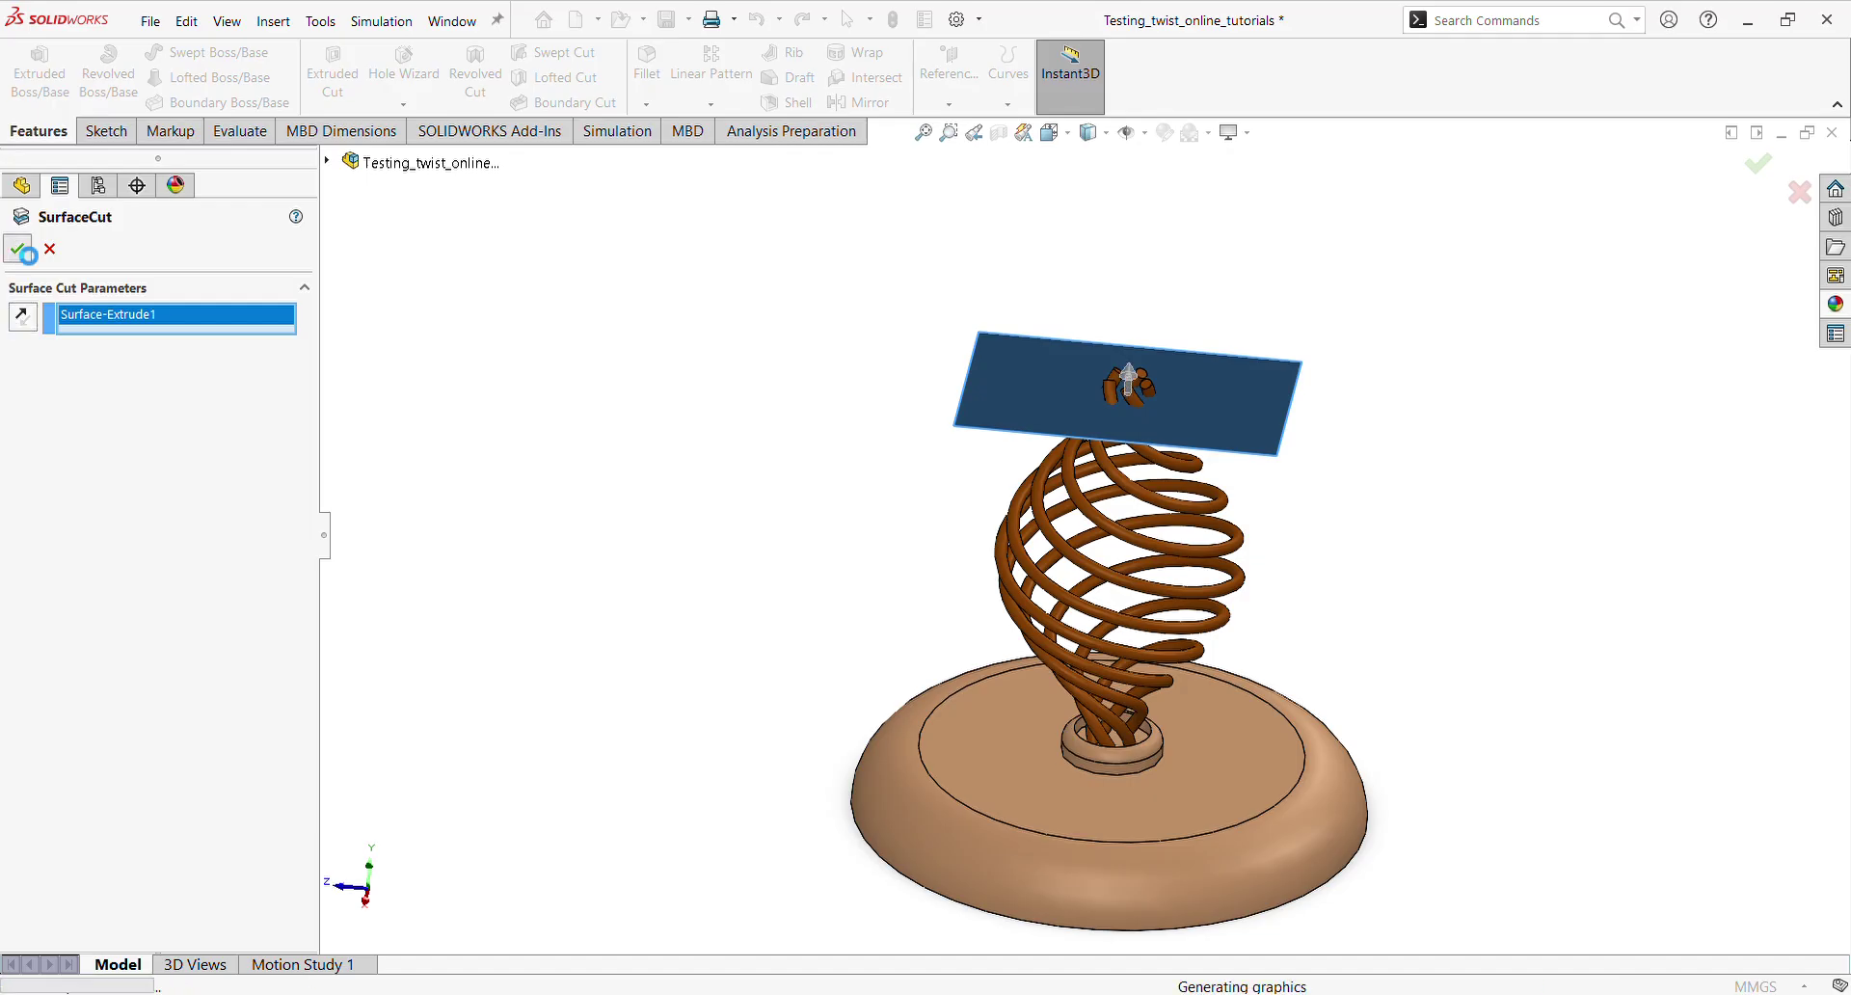
{"action": "left_click", "coordinate": [790, 398]}
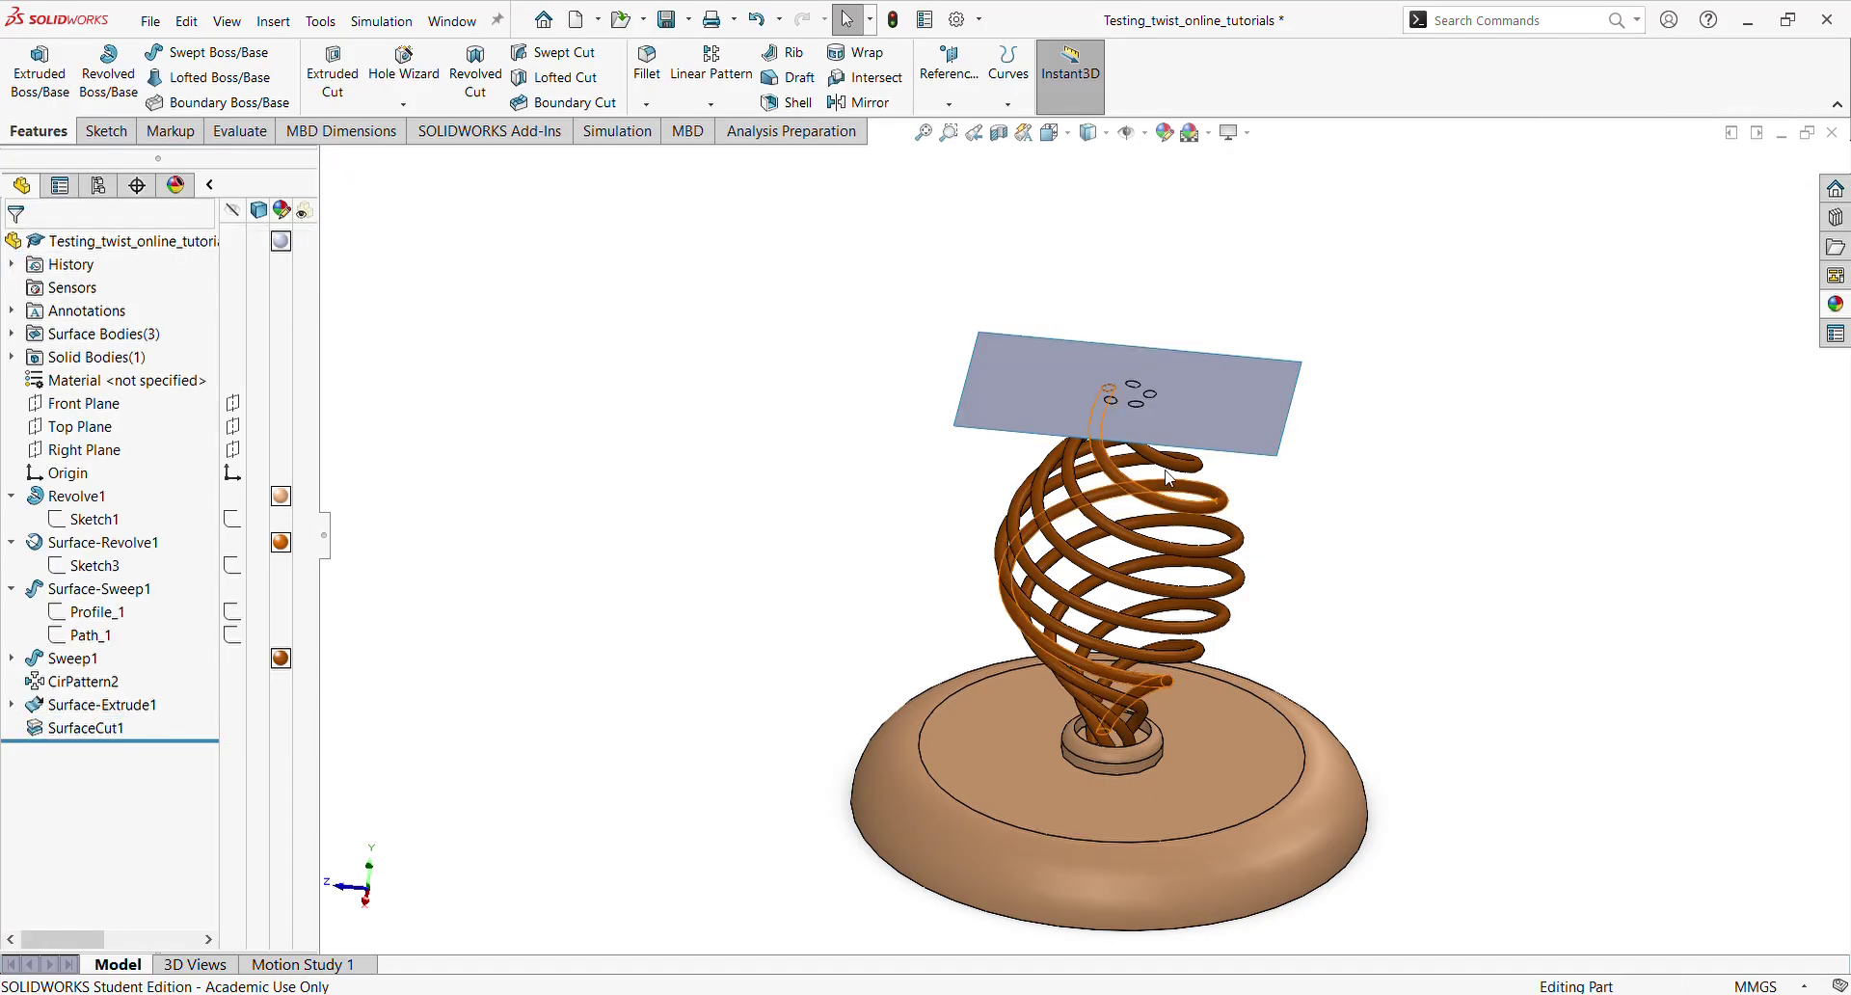
Hide the Surface-Extrude1 cutting surface above the spirals while keeping the solid body shown
{"action": "left_click", "coordinate": [77, 728]}
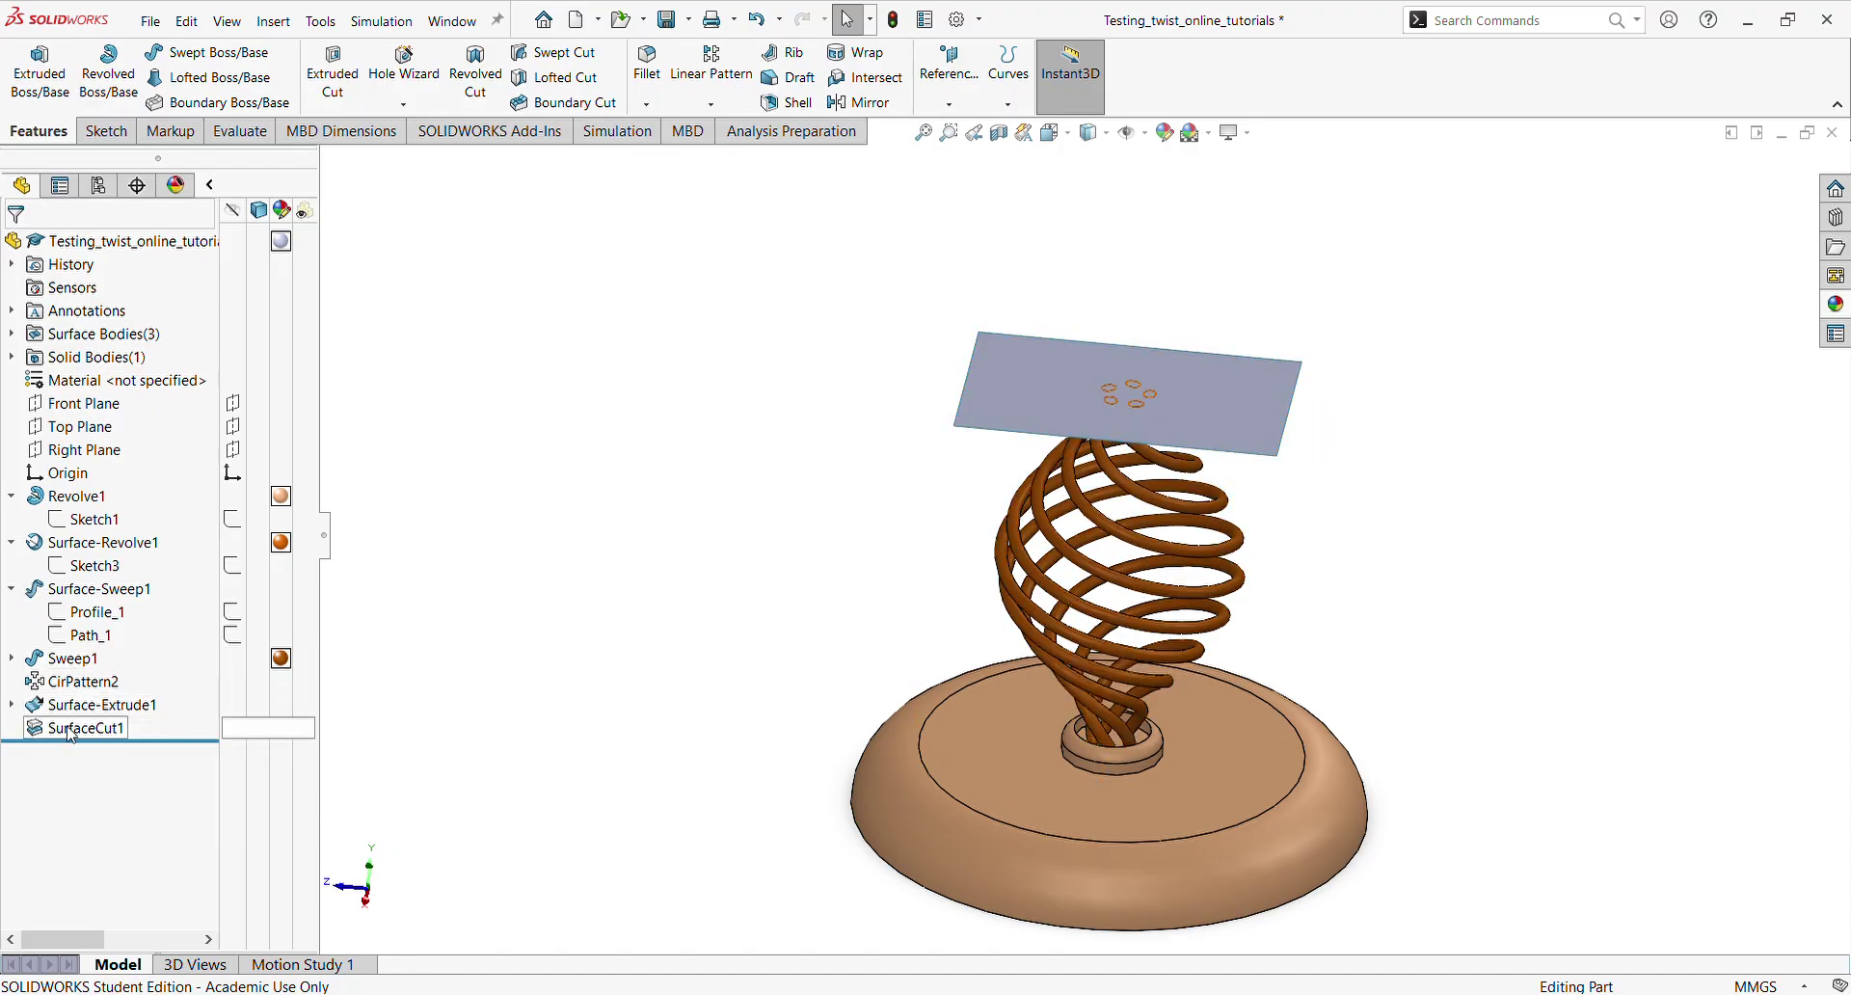
{"action": "left_click", "coordinate": [88, 597]}
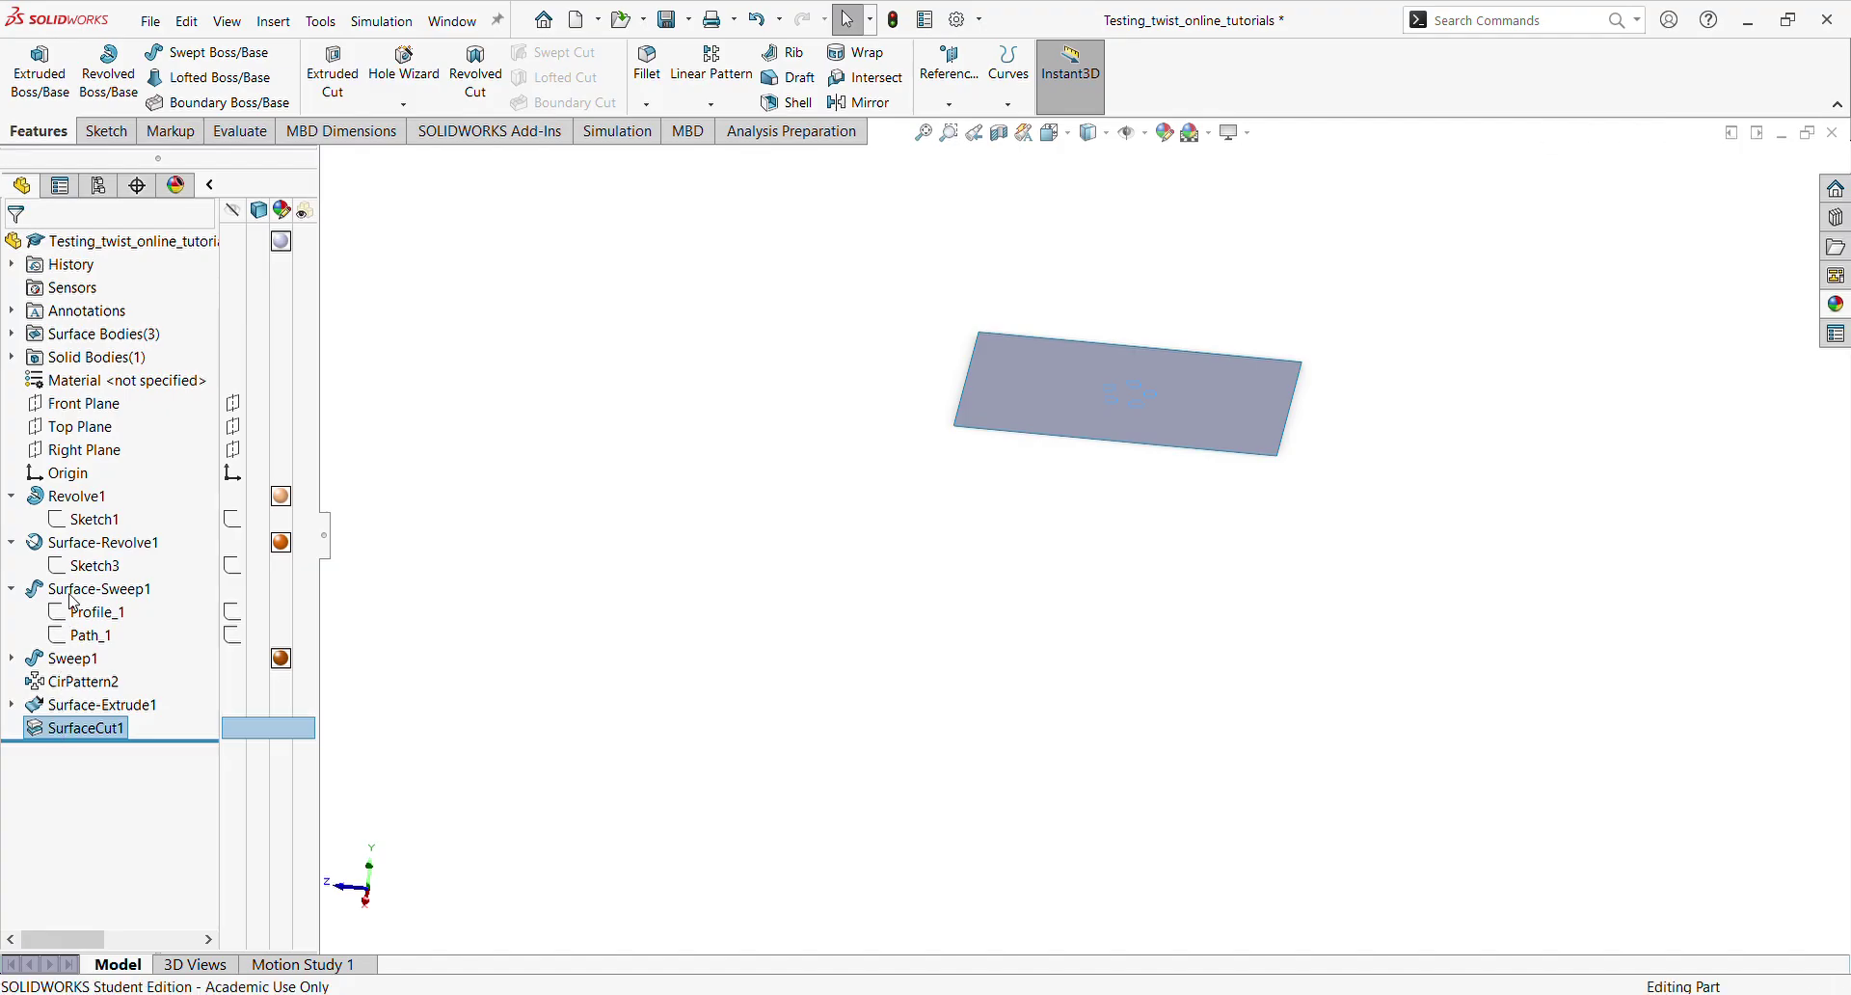
{"action": "left_click", "coordinate": [73, 704]}
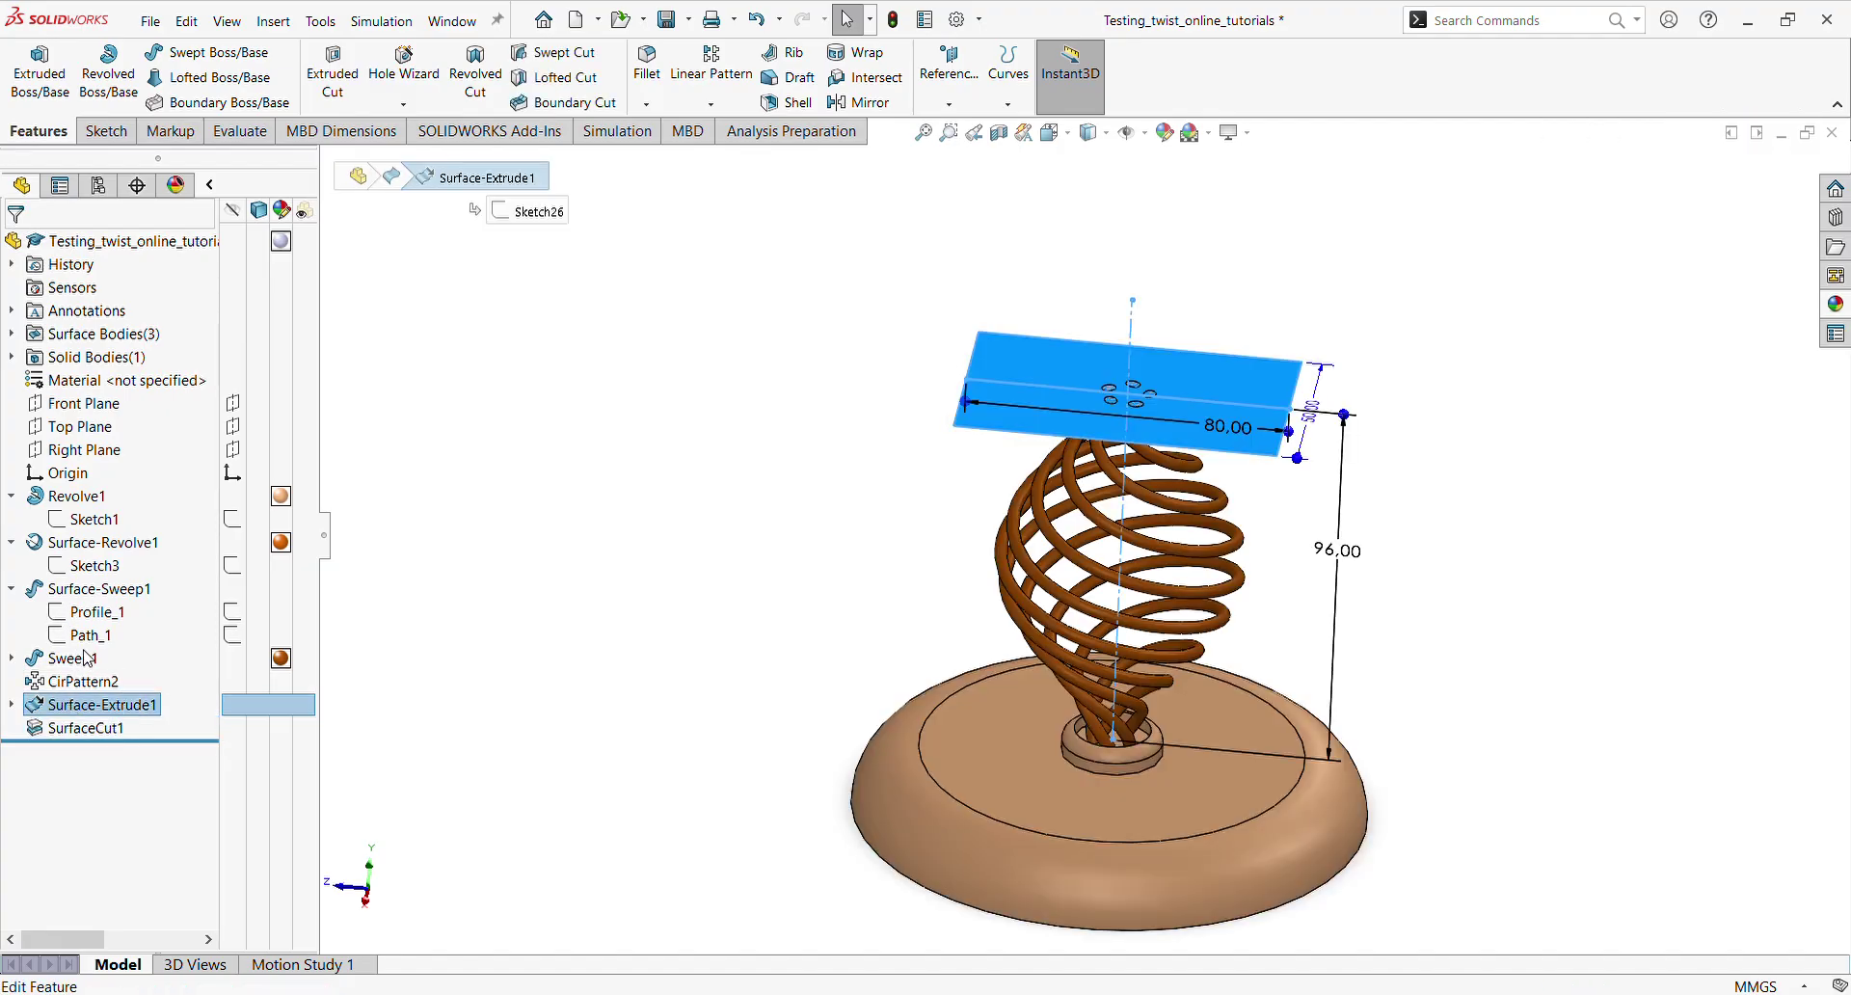
{"action": "left_click", "coordinate": [89, 683]}
{"action": "left_click", "coordinate": [779, 524]}
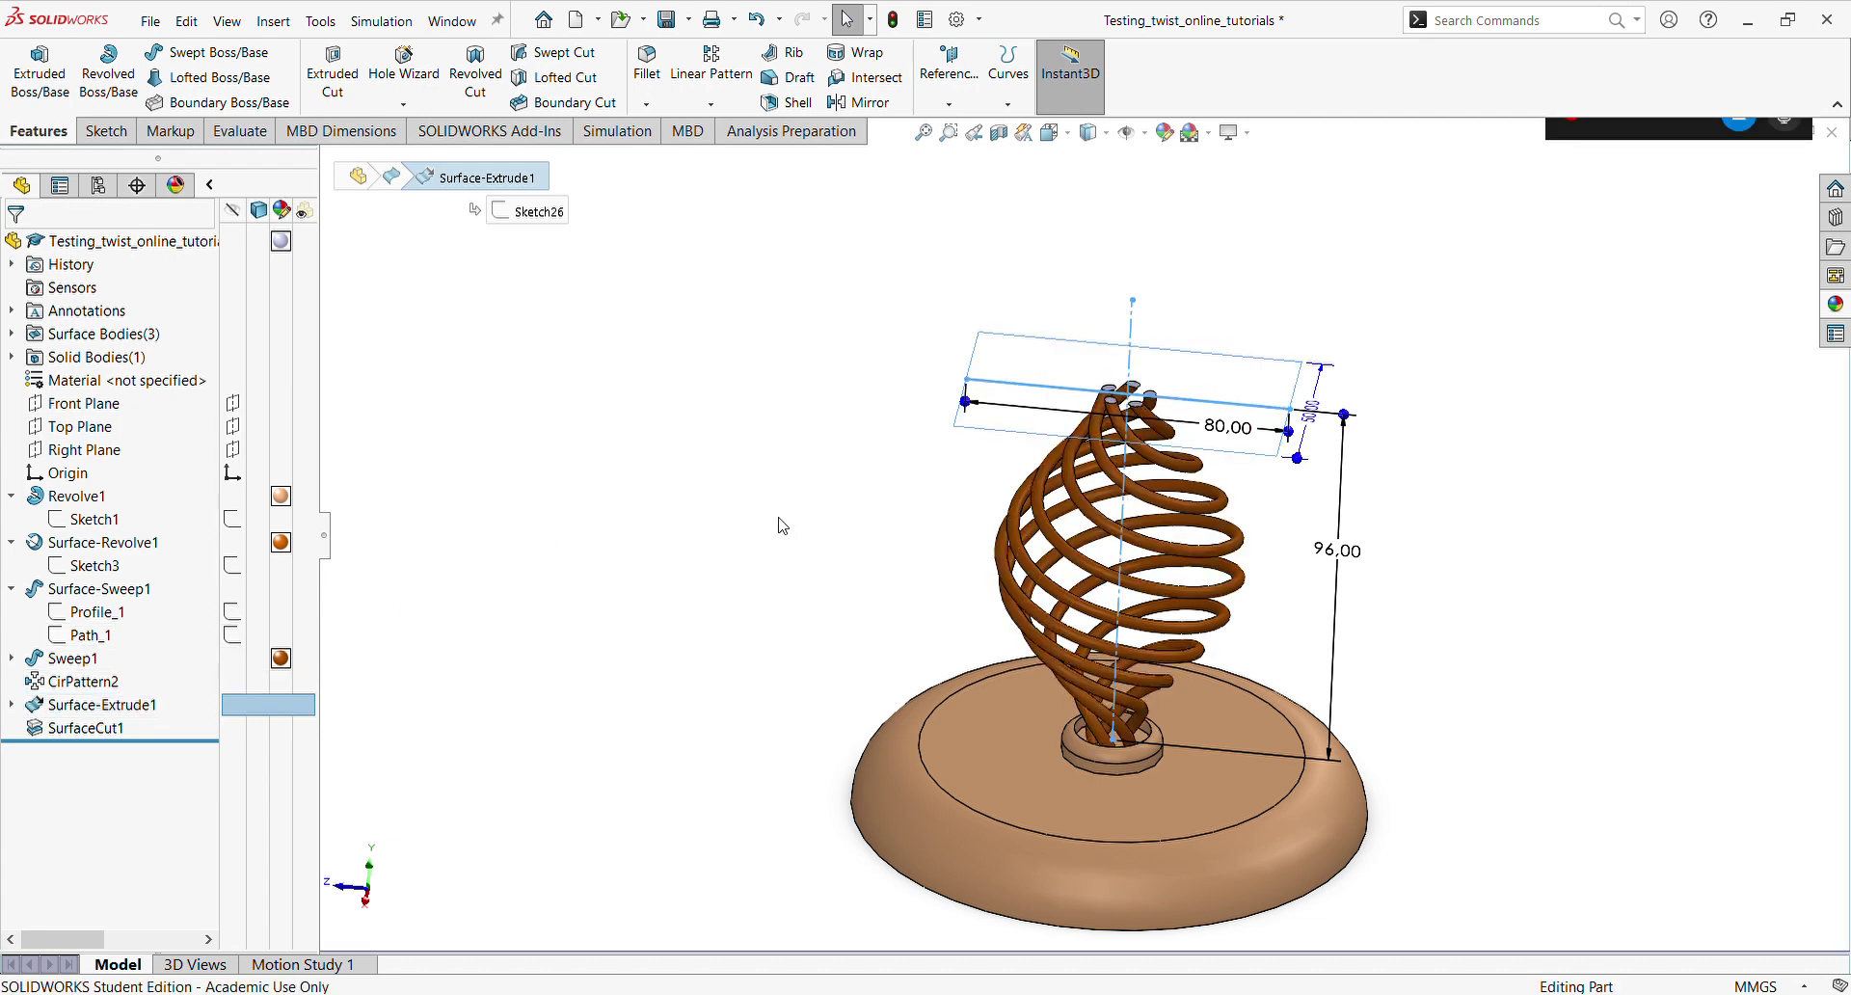
Examine the trimmed spiral tops in the front view
{"action": "scroll", "coordinate": [781, 524], "scroll_direction": "up", "scroll_amount": 2}
{"action": "middle_click_drag", "start_coordinate": [783, 524], "coordinate": [815, 478]}
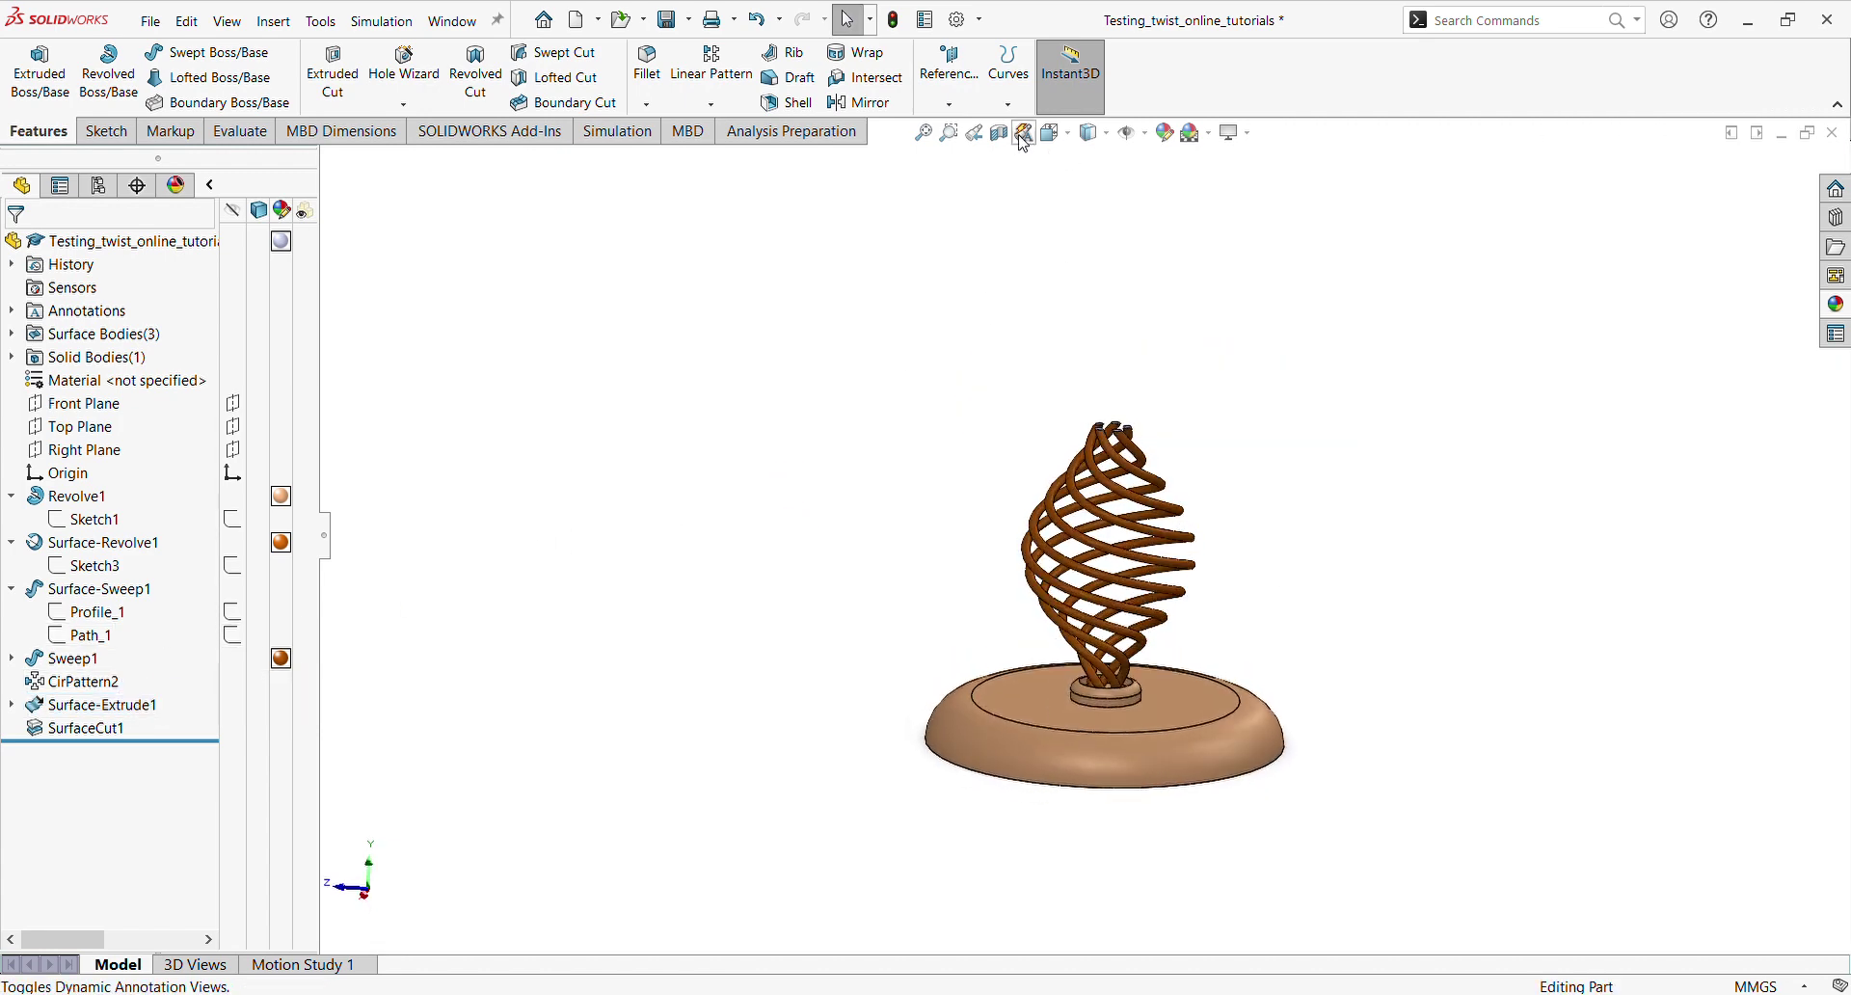
{"action": "left_click", "coordinate": [1055, 132]}
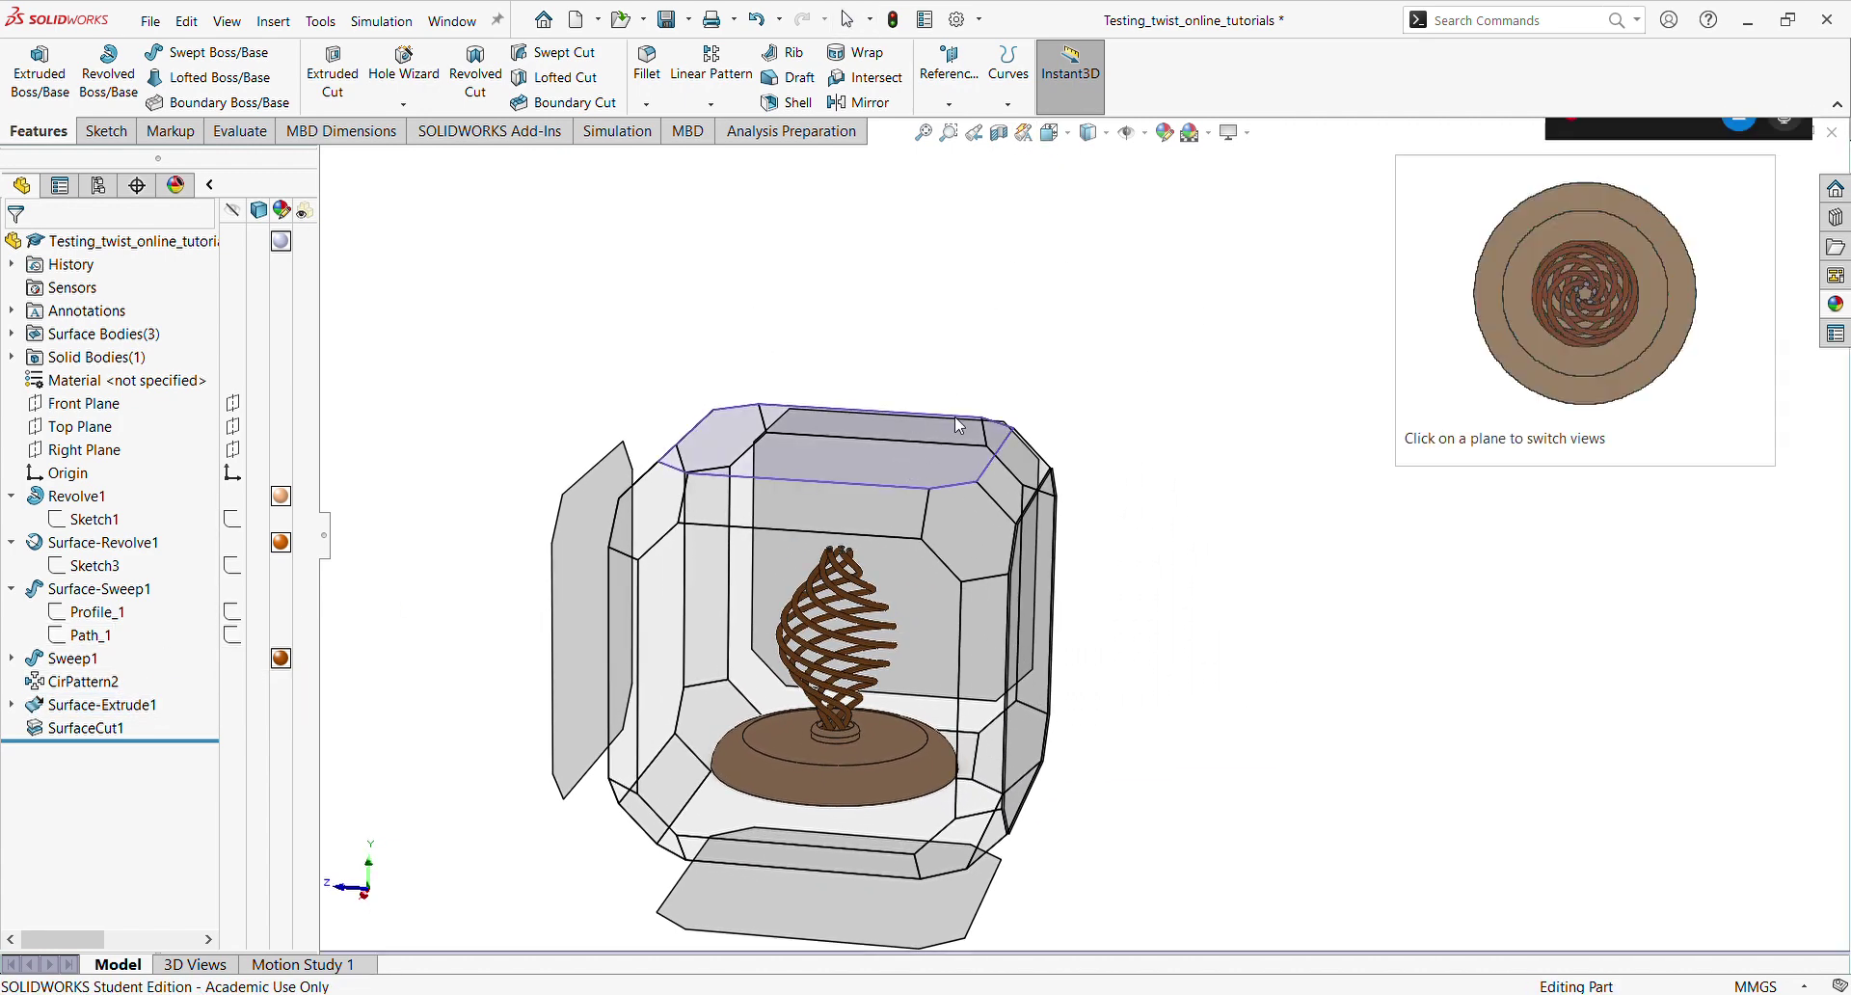
{"action": "left_click", "coordinate": [1073, 134]}
{"action": "left_click", "coordinate": [1072, 135]}
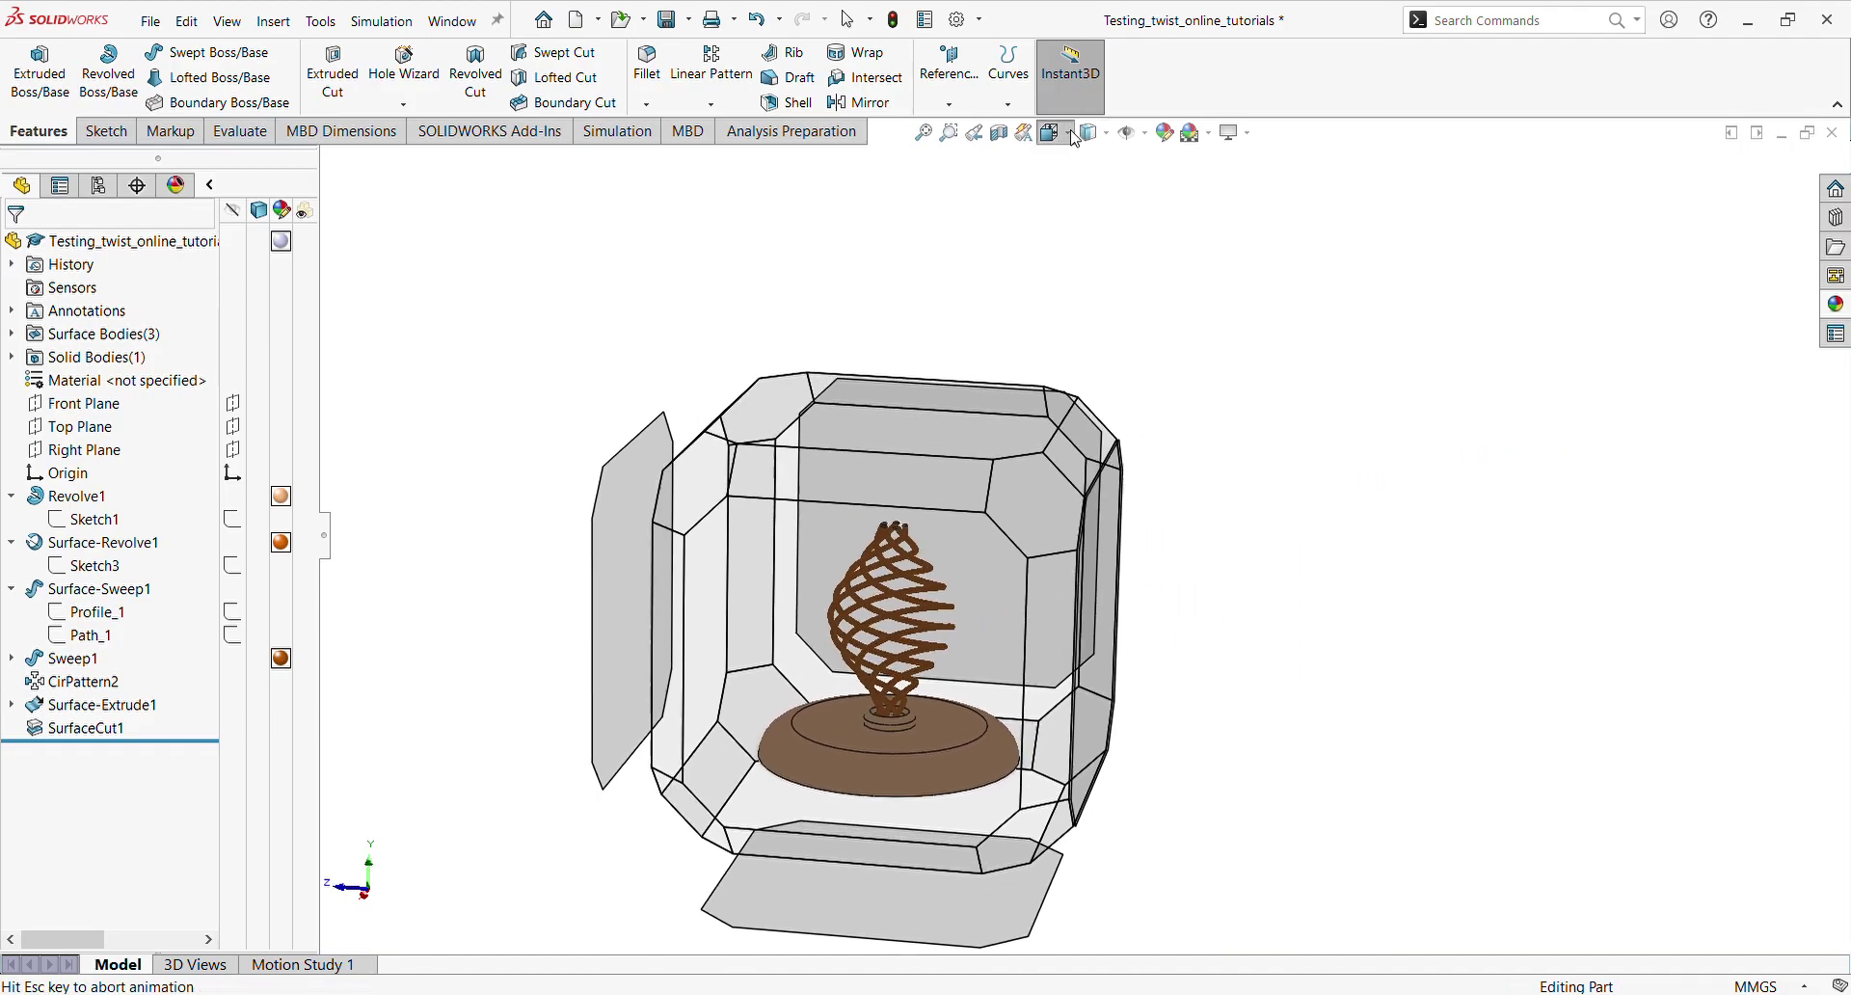
{"action": "left_click", "coordinate": [1079, 222]}
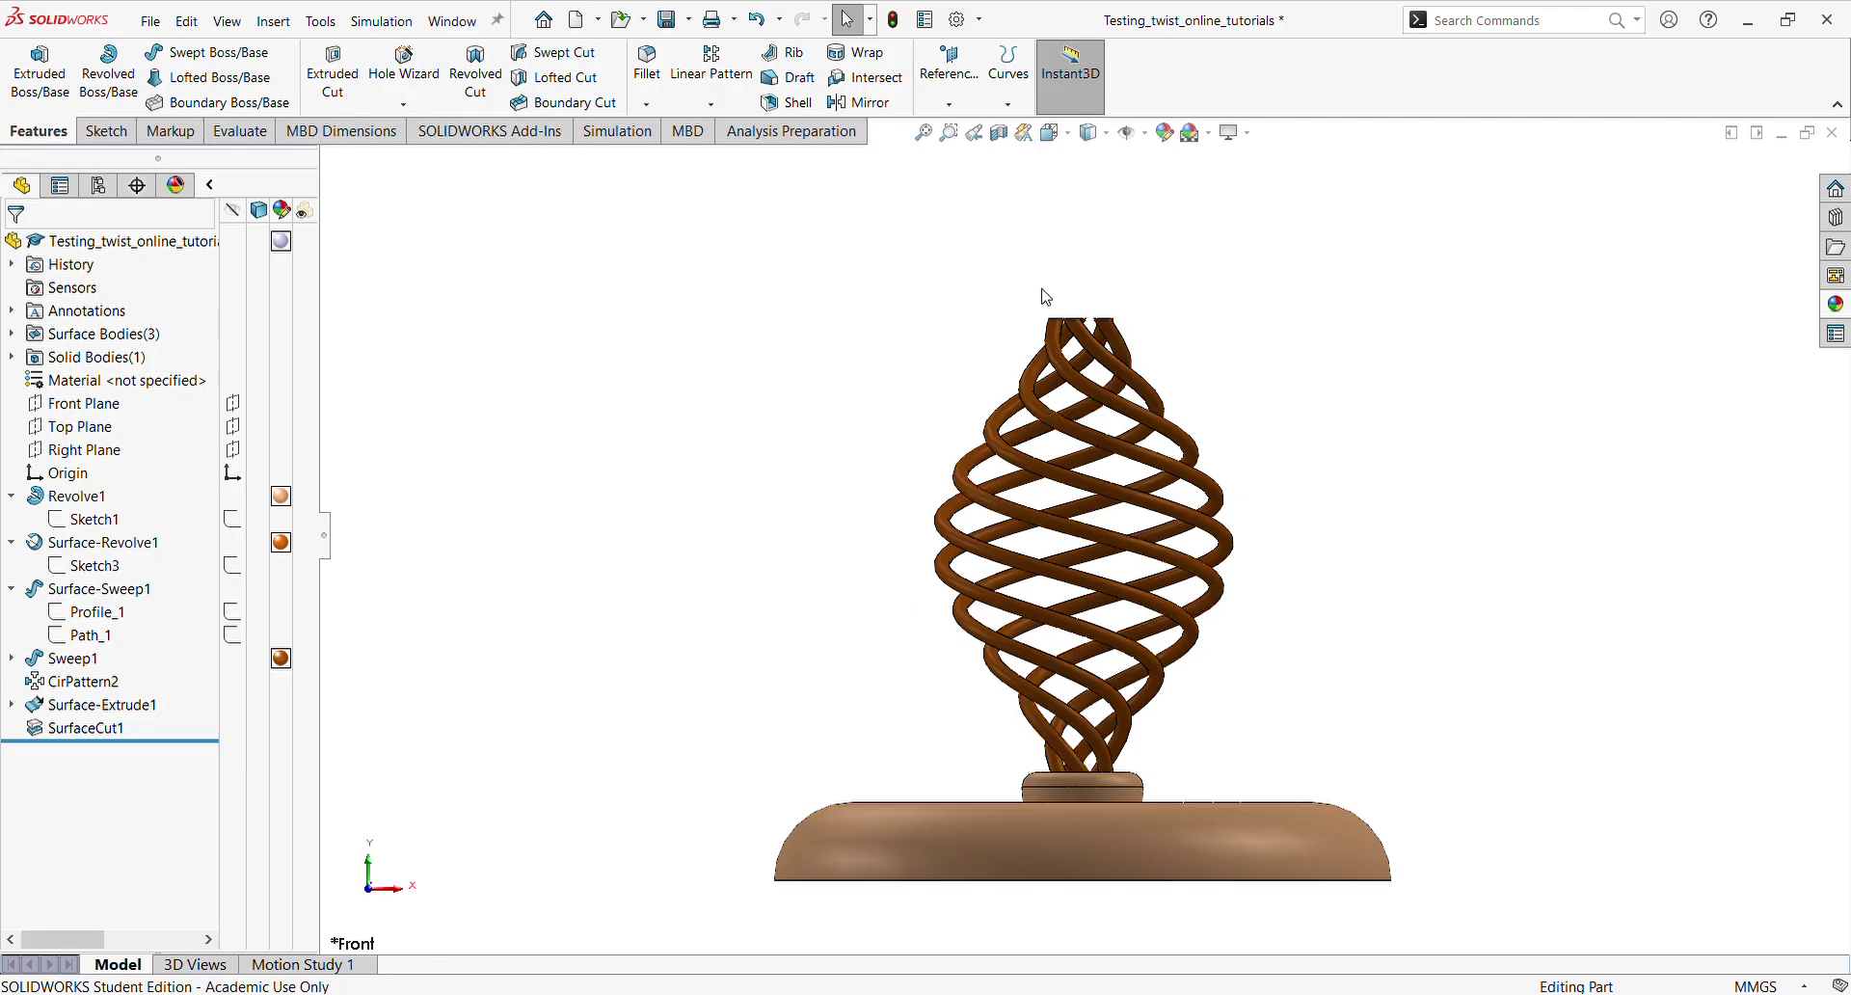
Start a new sketch on the Front Plane
{"action": "middle_click_drag", "start_coordinate": [921, 318], "coordinate": [950, 559]}
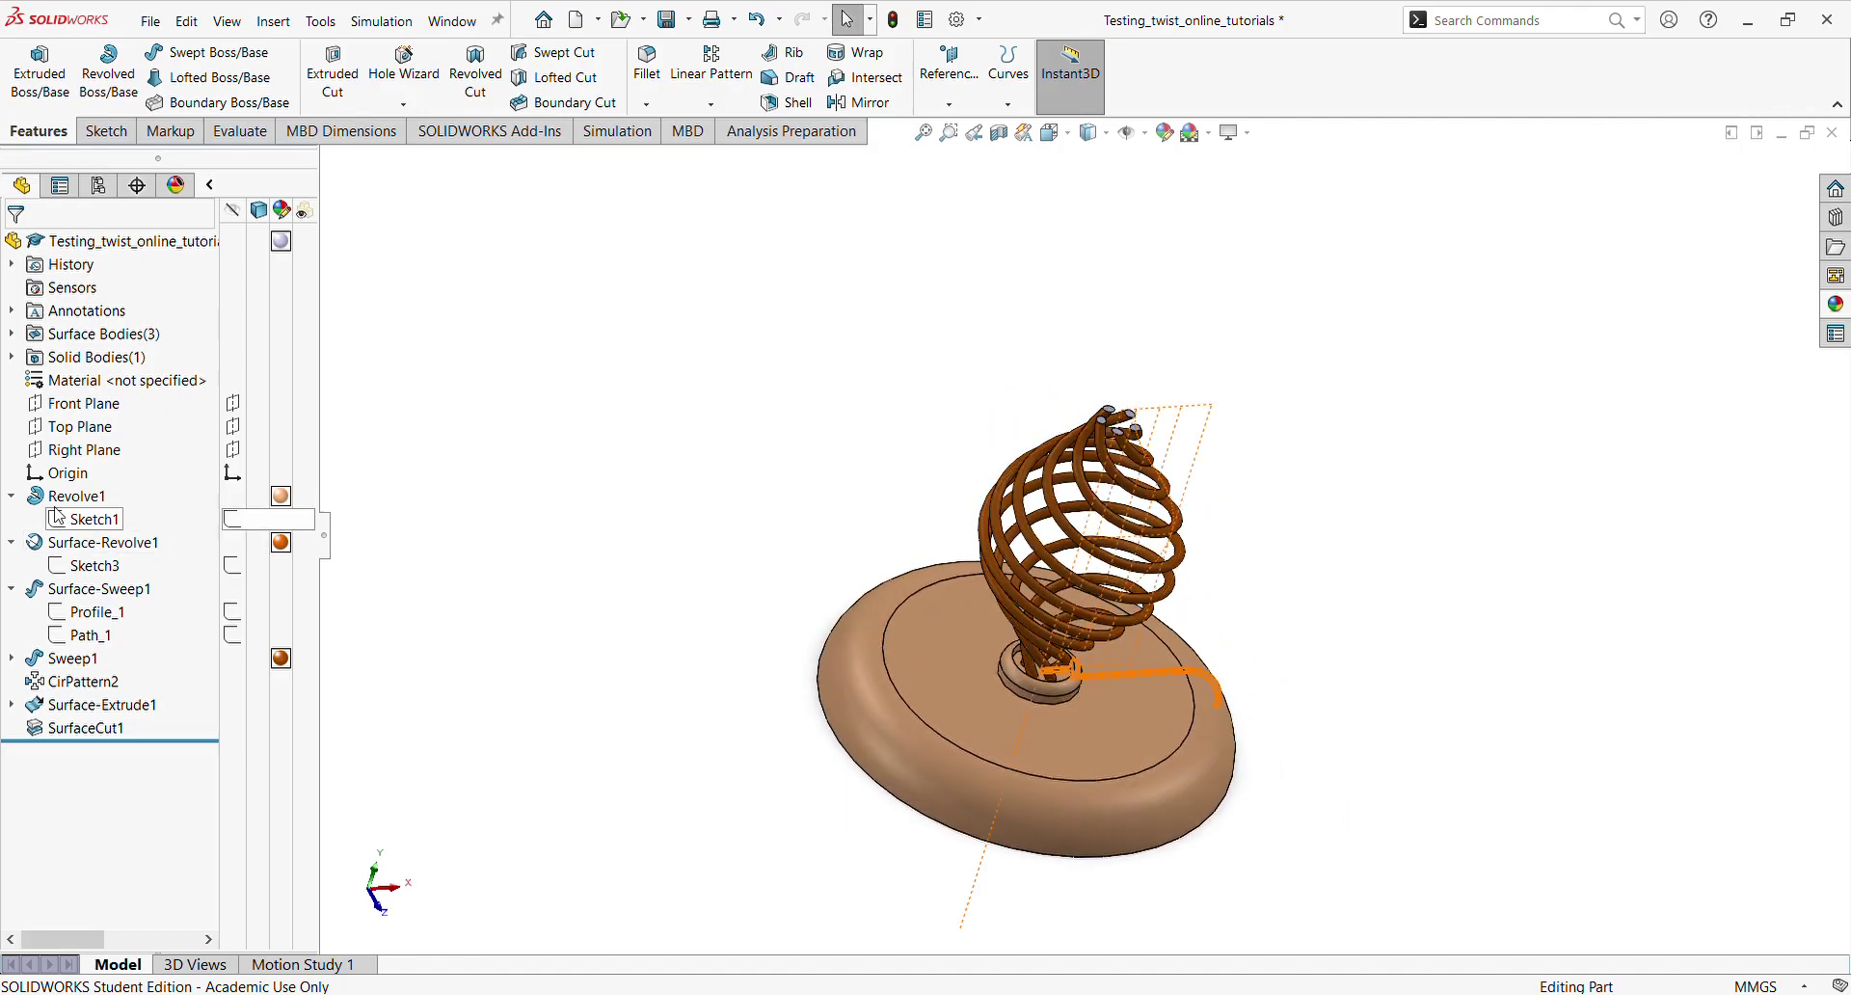
{"action": "left_click", "coordinate": [91, 412]}
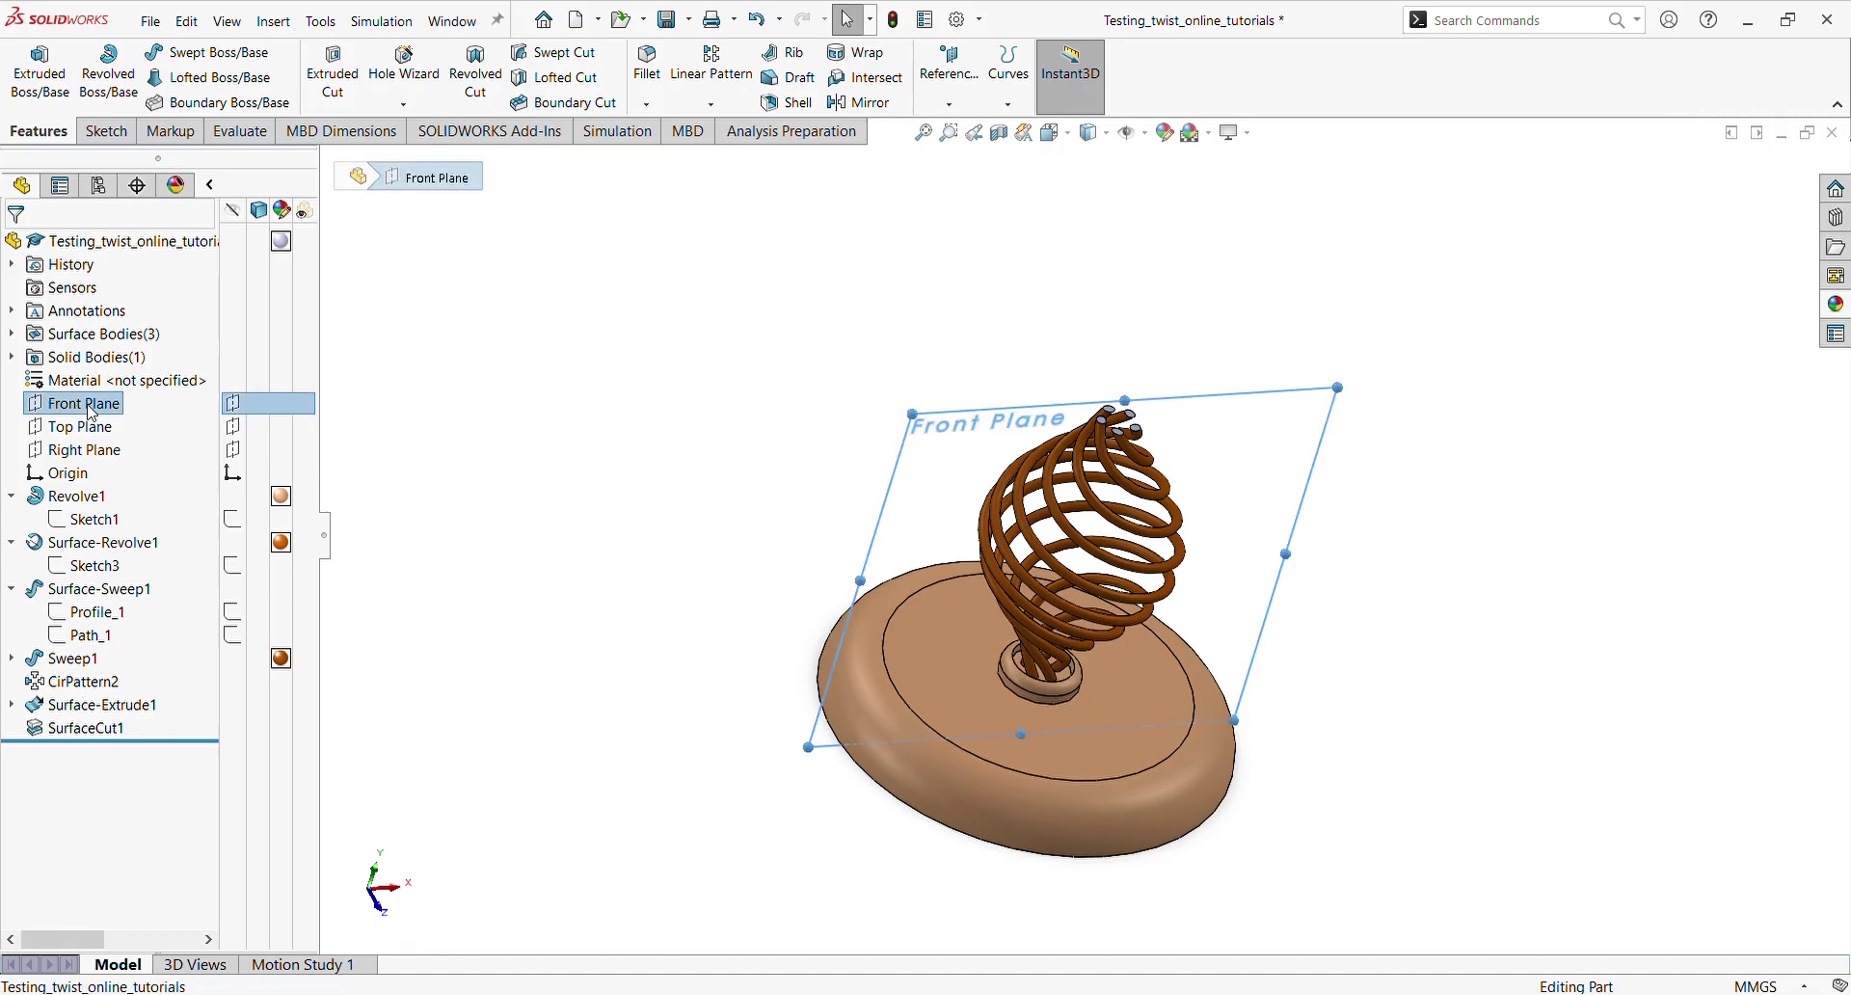
{"action": "left_click", "coordinate": [123, 388]}
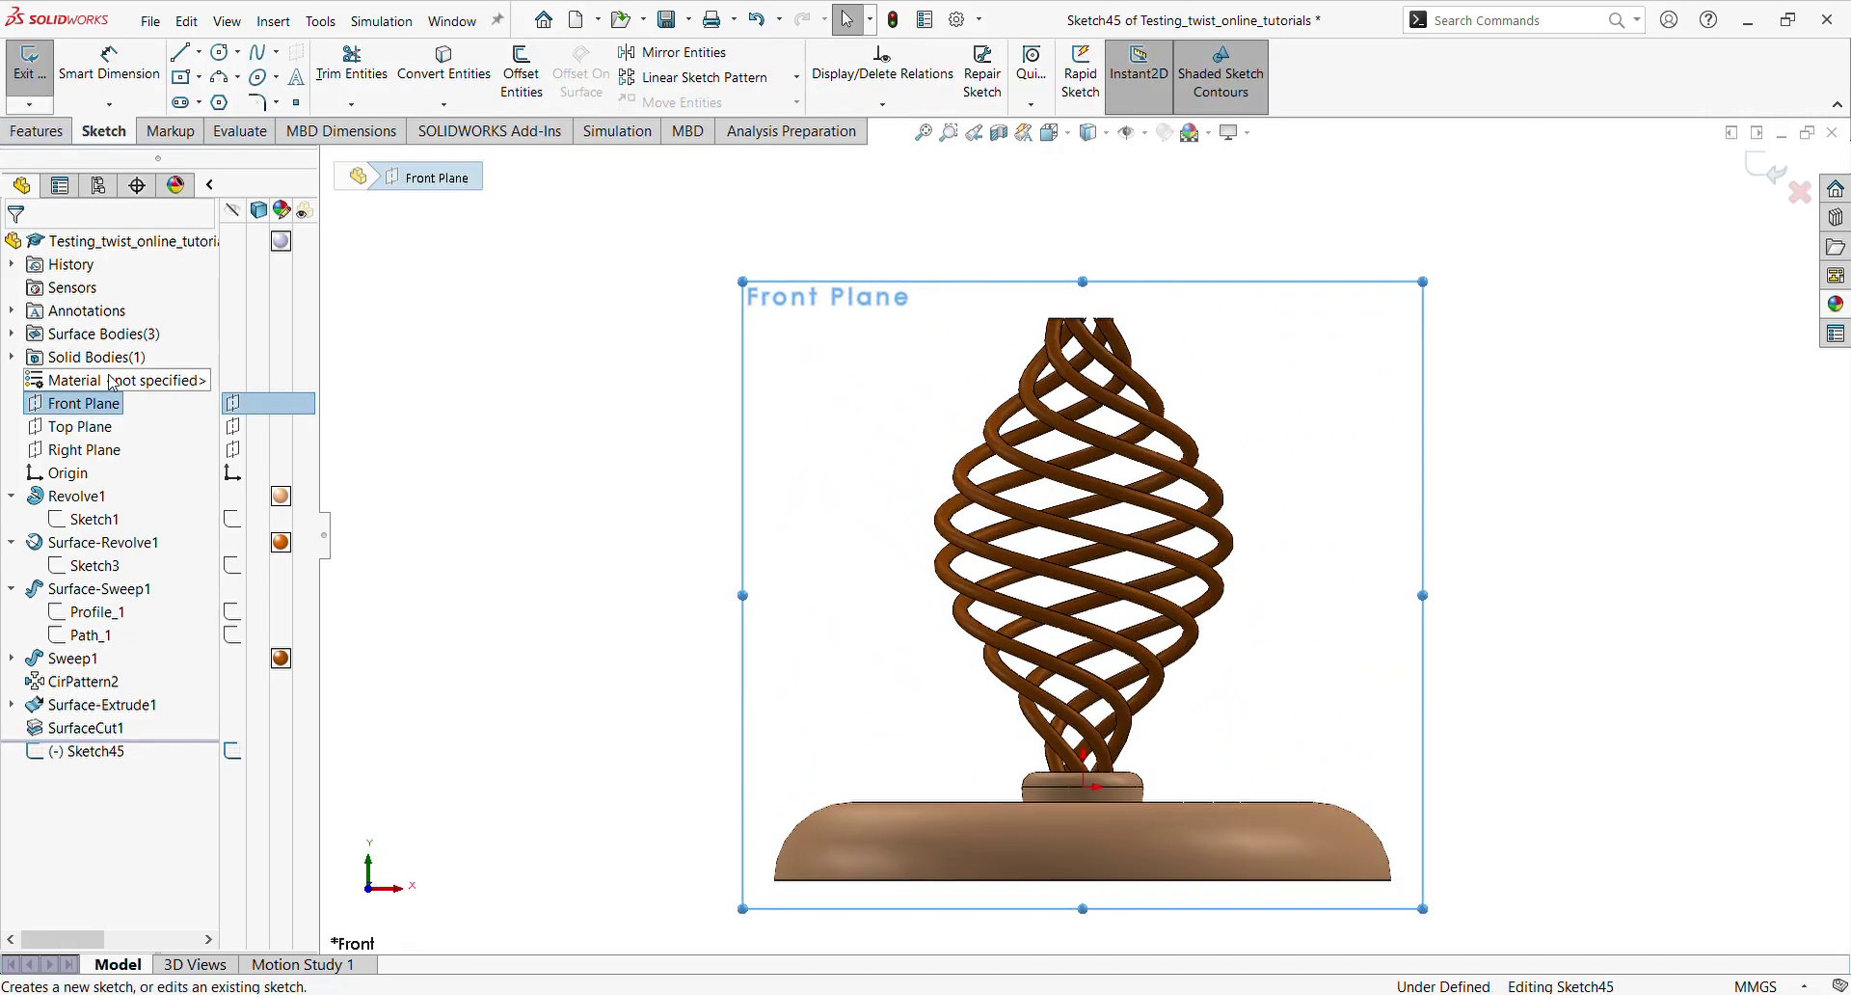
{"action": "scroll", "coordinate": [1061, 555], "scroll_direction": "up", "scroll_amount": 2}
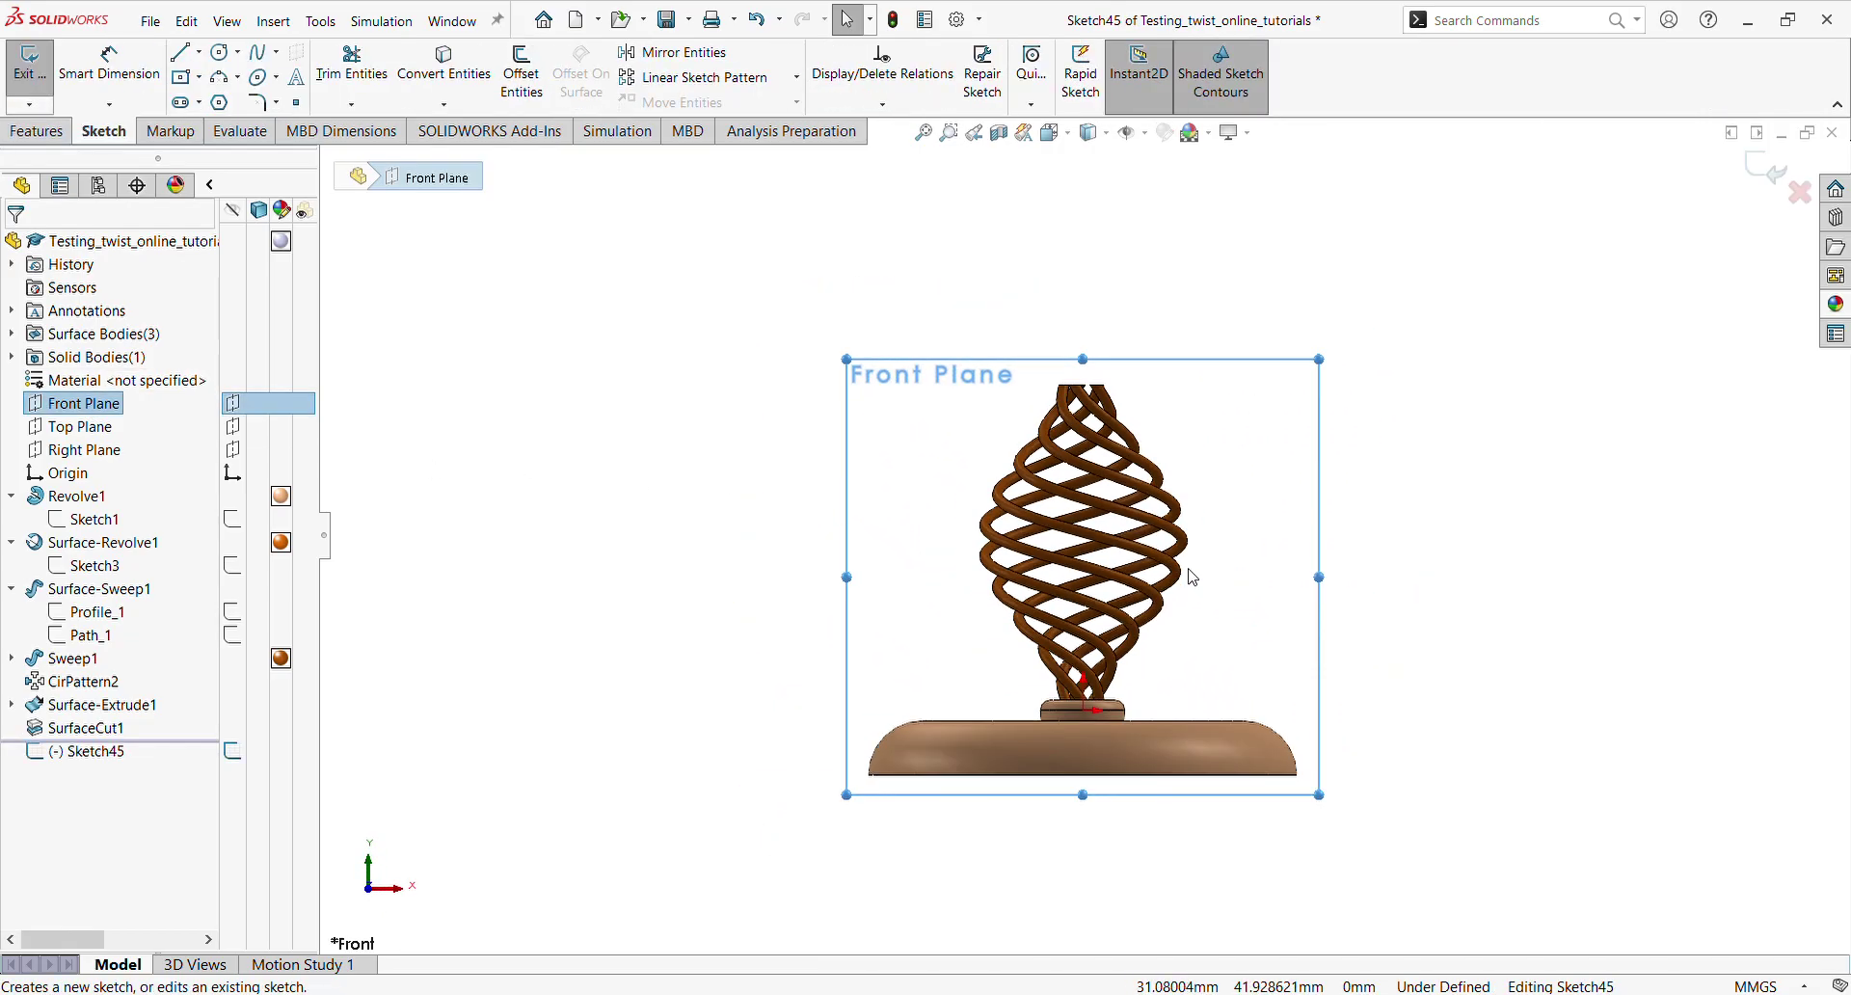
{"action": "scroll", "coordinate": [1184, 559], "scroll_direction": "down", "scroll_amount": 1}
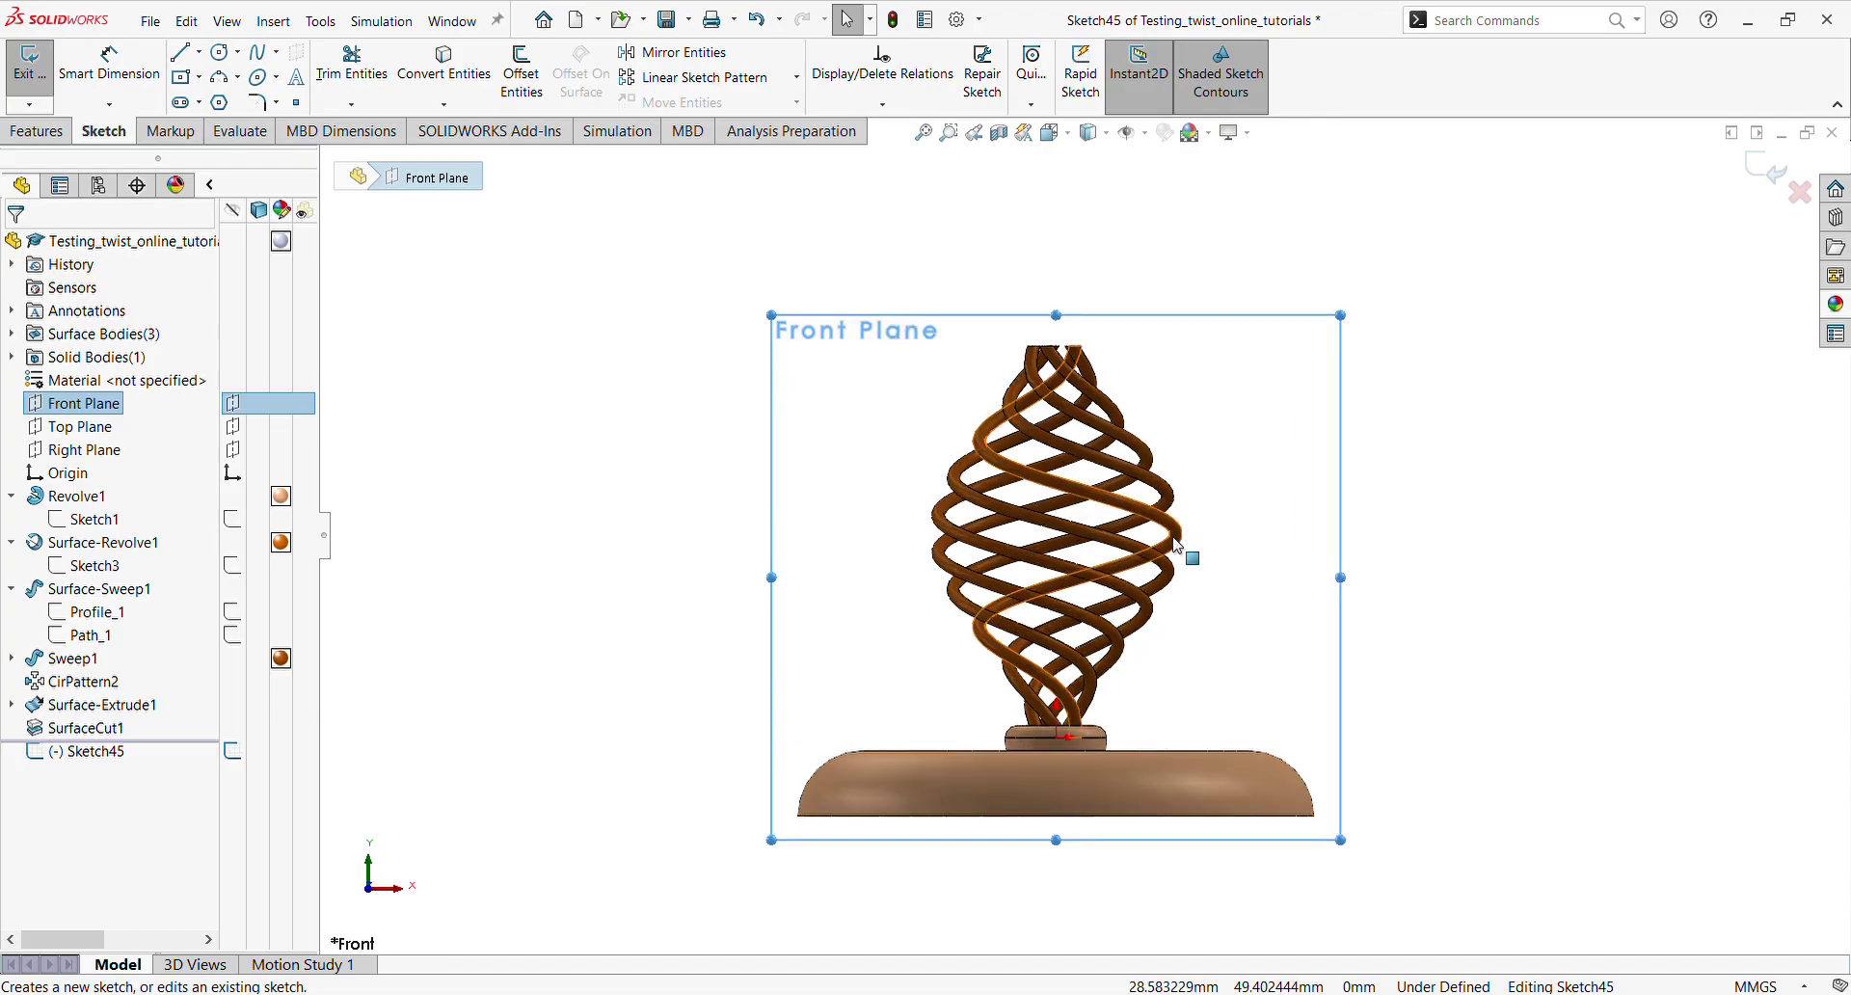
{"action": "left_click", "coordinate": [603, 419]}
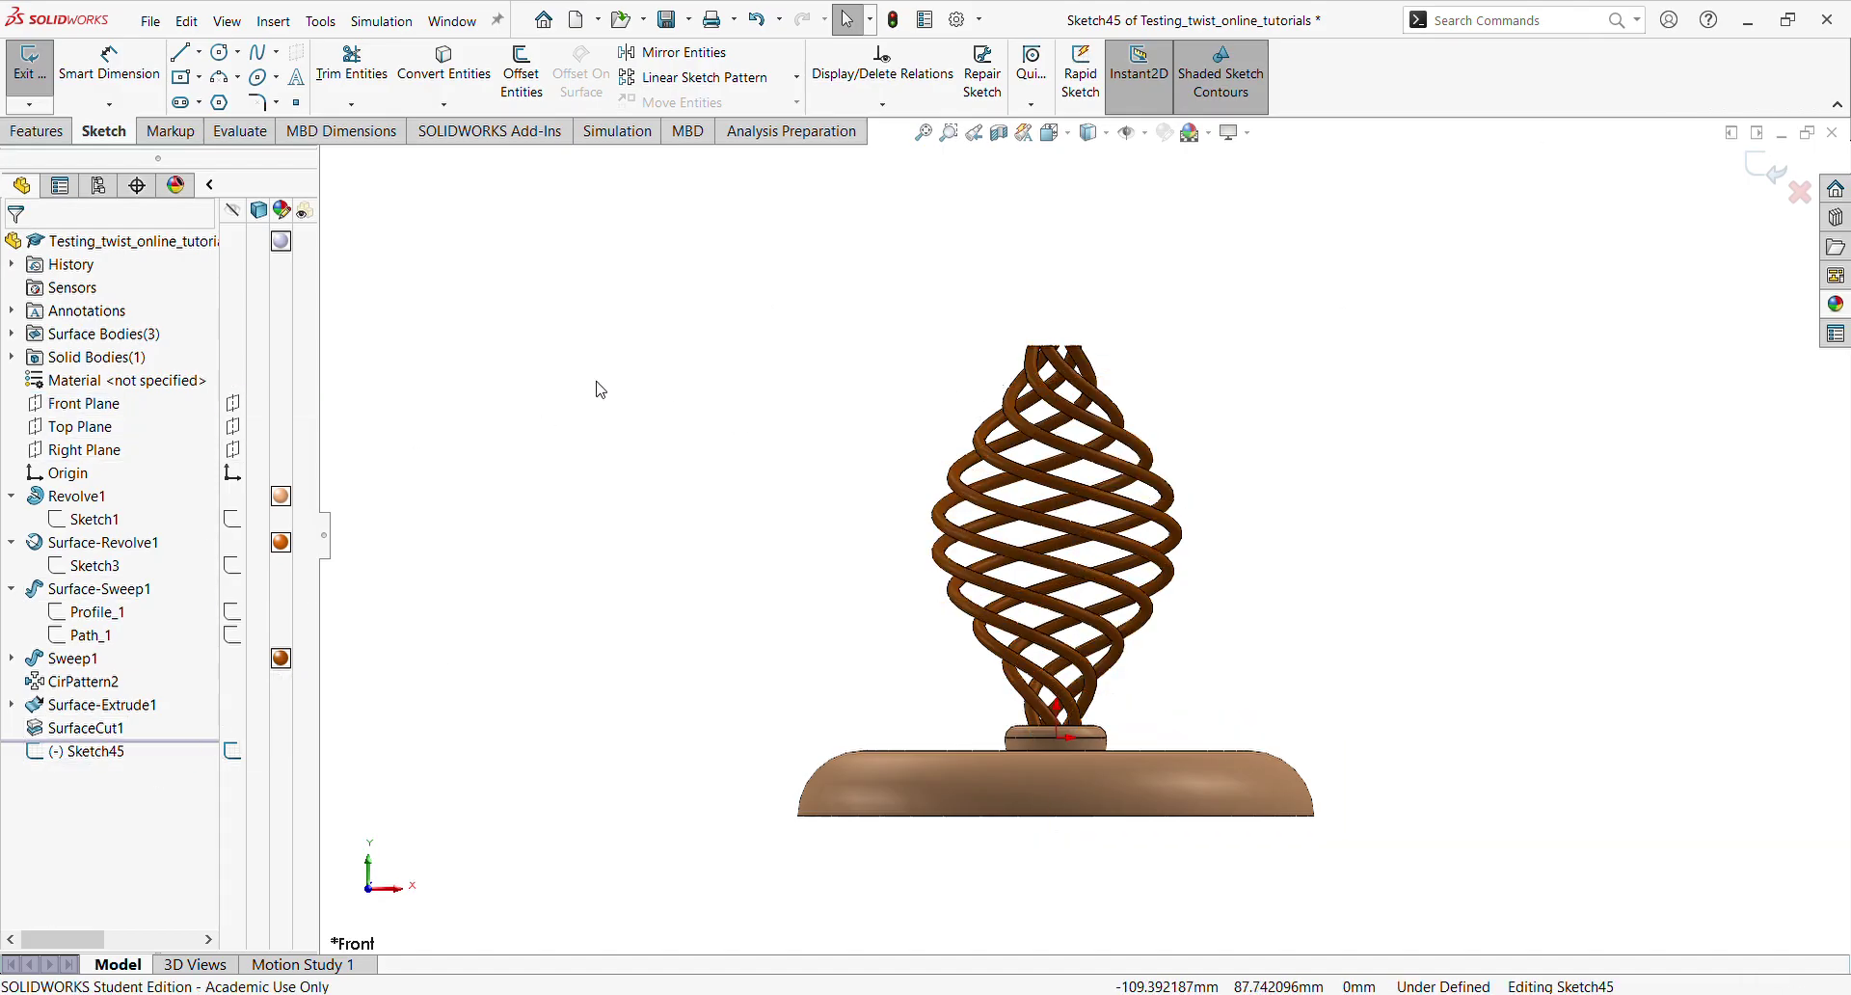
Draw a vertical centerline about 118 mm long upward from the origin, passing through the middle of the spirals
{"action": "left_click", "coordinate": [200, 54]}
{"action": "left_click", "coordinate": [207, 96]}
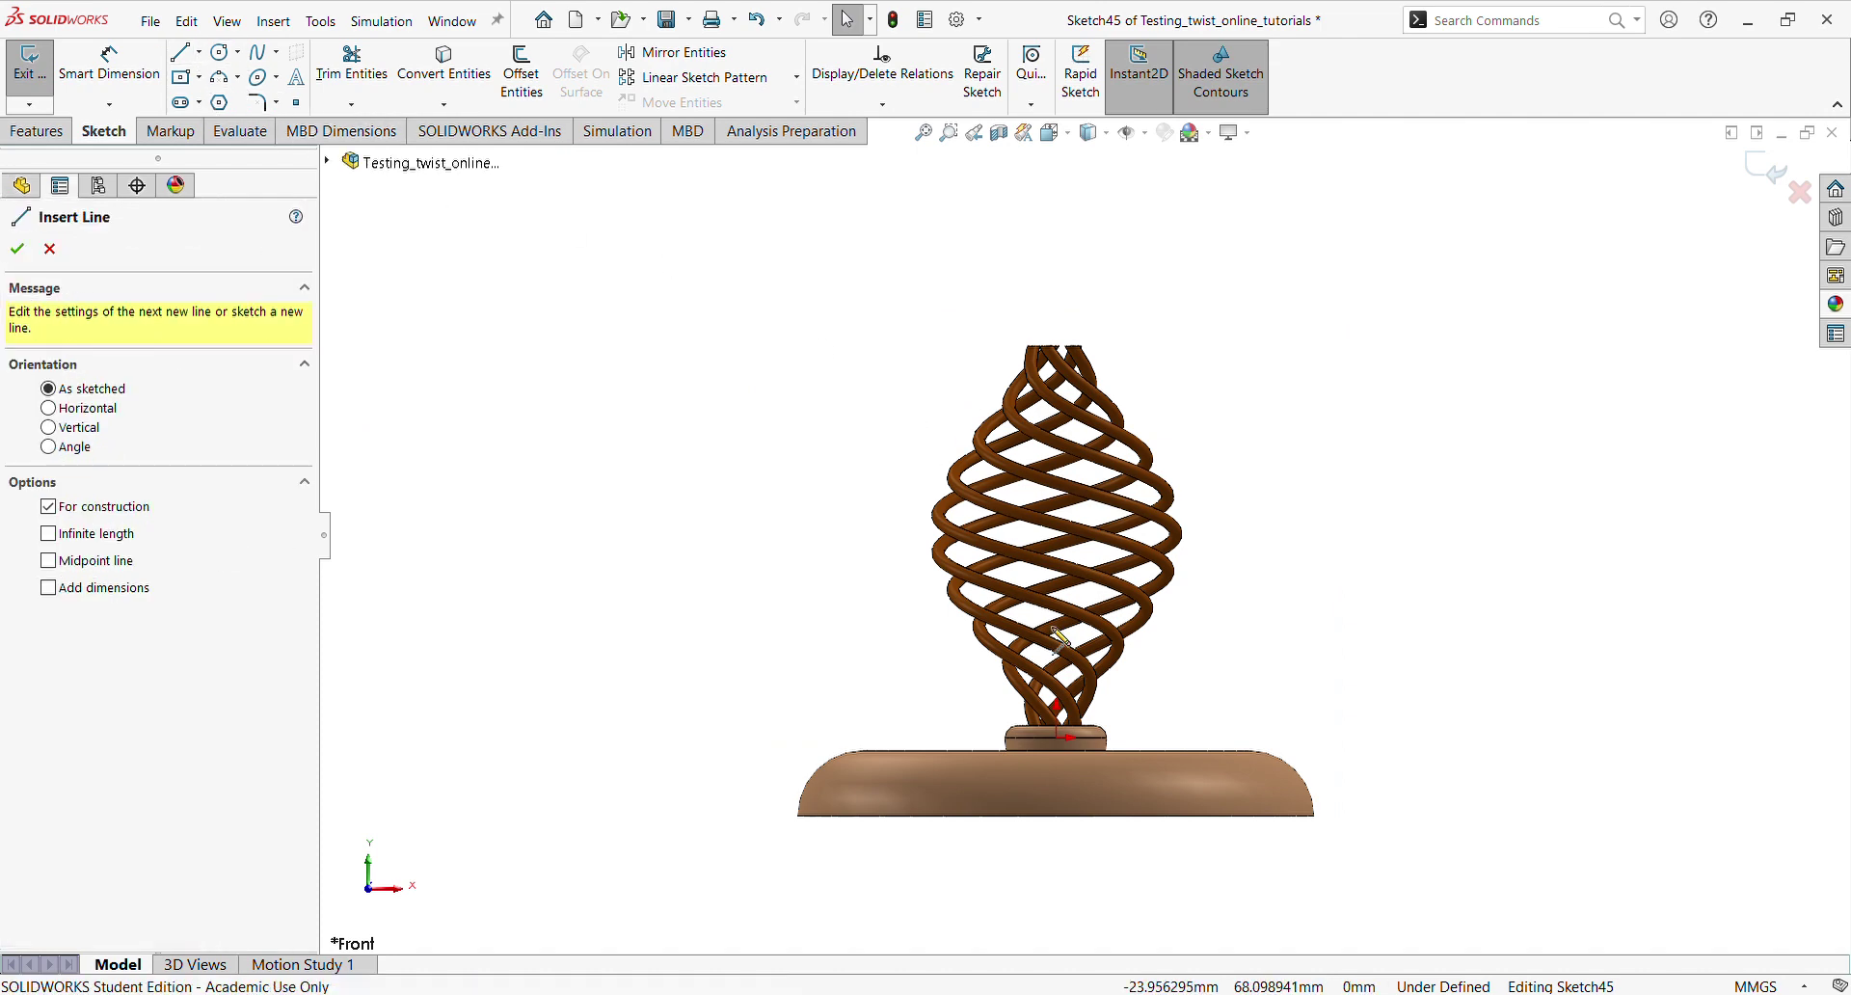
{"action": "left_click", "coordinate": [1057, 738]}
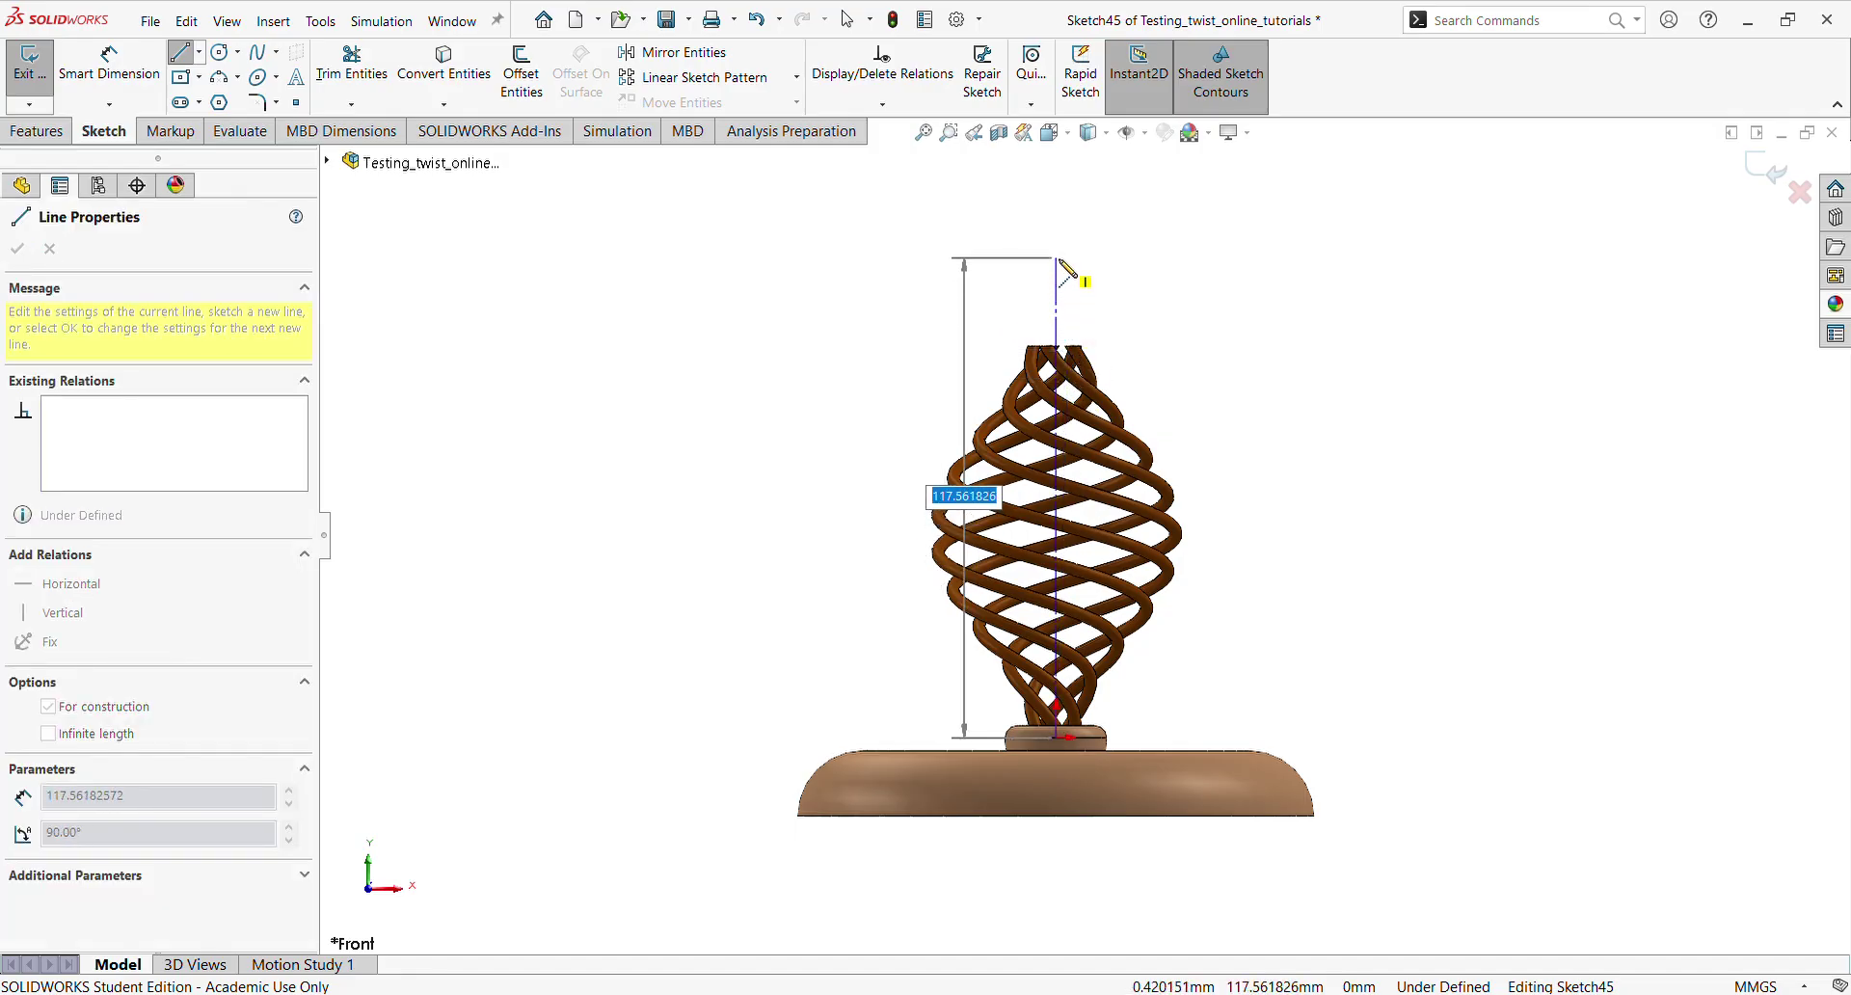
{"action": "left_click", "coordinate": [1057, 259]}
{"action": "key", "text": "Escape"}
{"action": "key", "text": "Escape"}
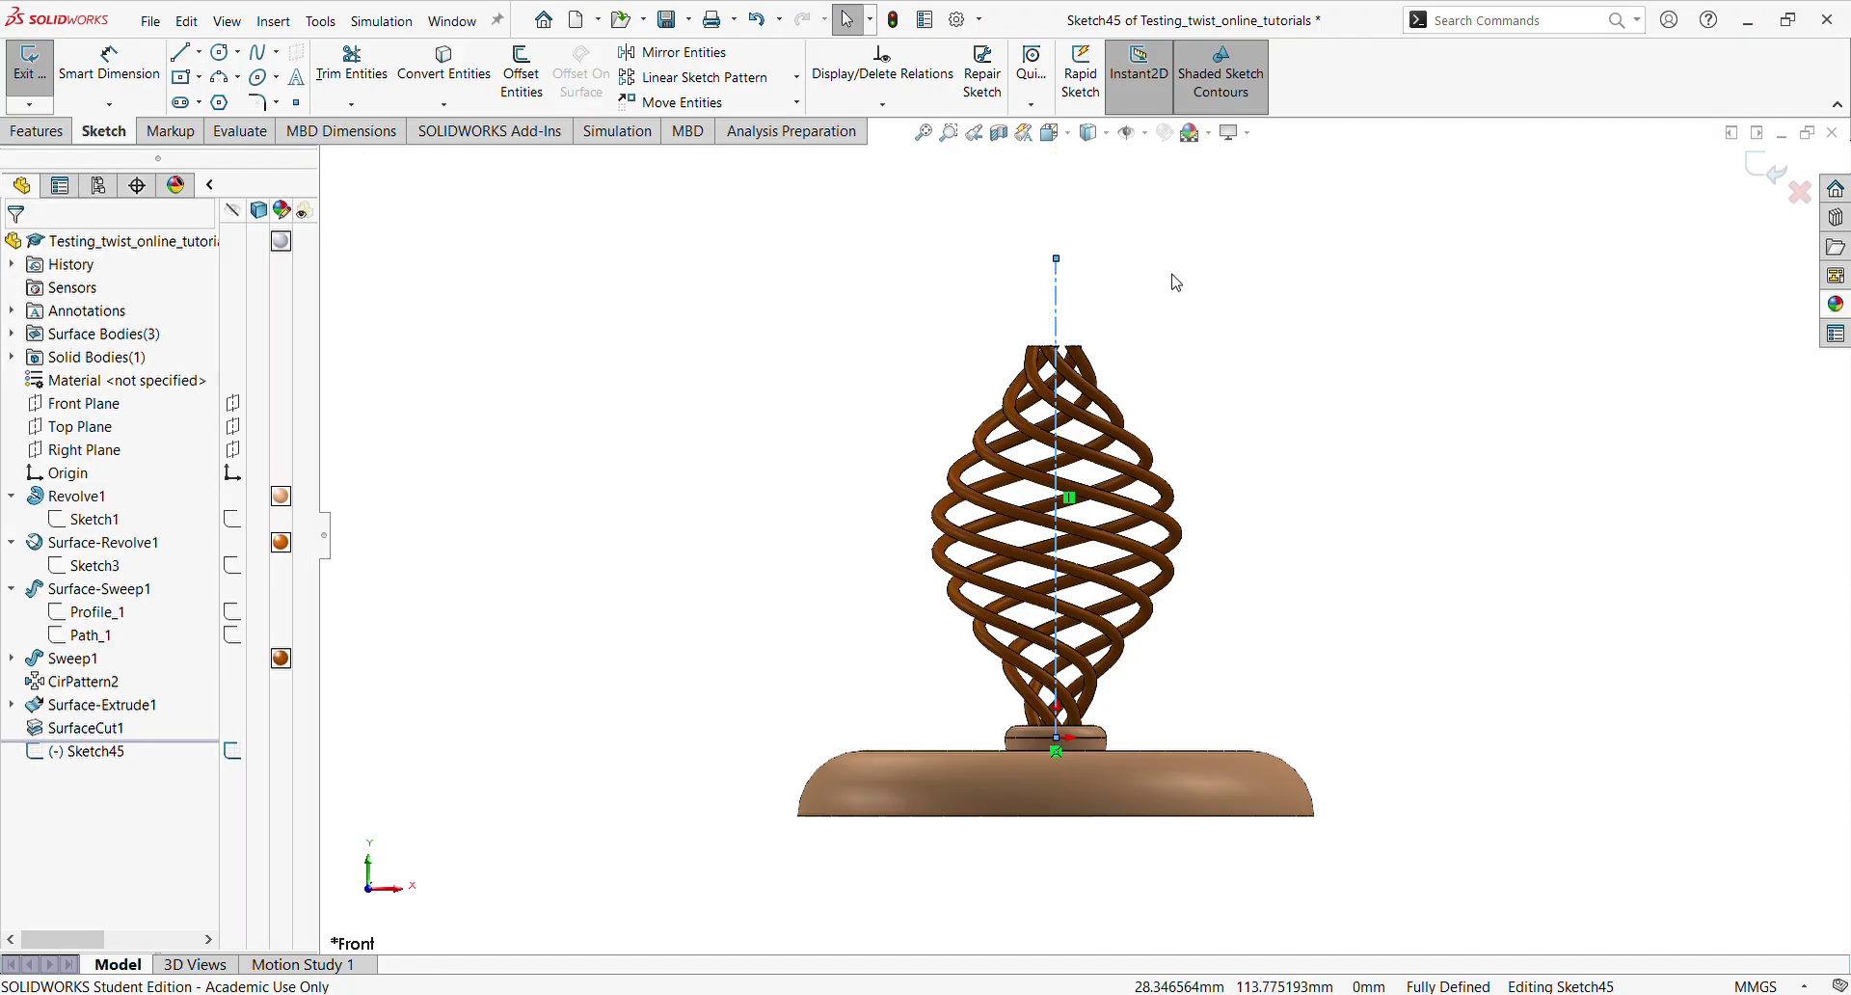
Sketch a closed stepped profile from the centerline just above the spiral tops, with a raised outer section about 15 mm wide
{"action": "scroll", "coordinate": [1192, 318], "scroll_direction": "down", "scroll_amount": 3}
{"action": "scroll", "coordinate": [1045, 412], "scroll_direction": "up", "scroll_amount": 2}
{"action": "scroll", "coordinate": [1054, 413], "scroll_direction": "down", "scroll_amount": 1}
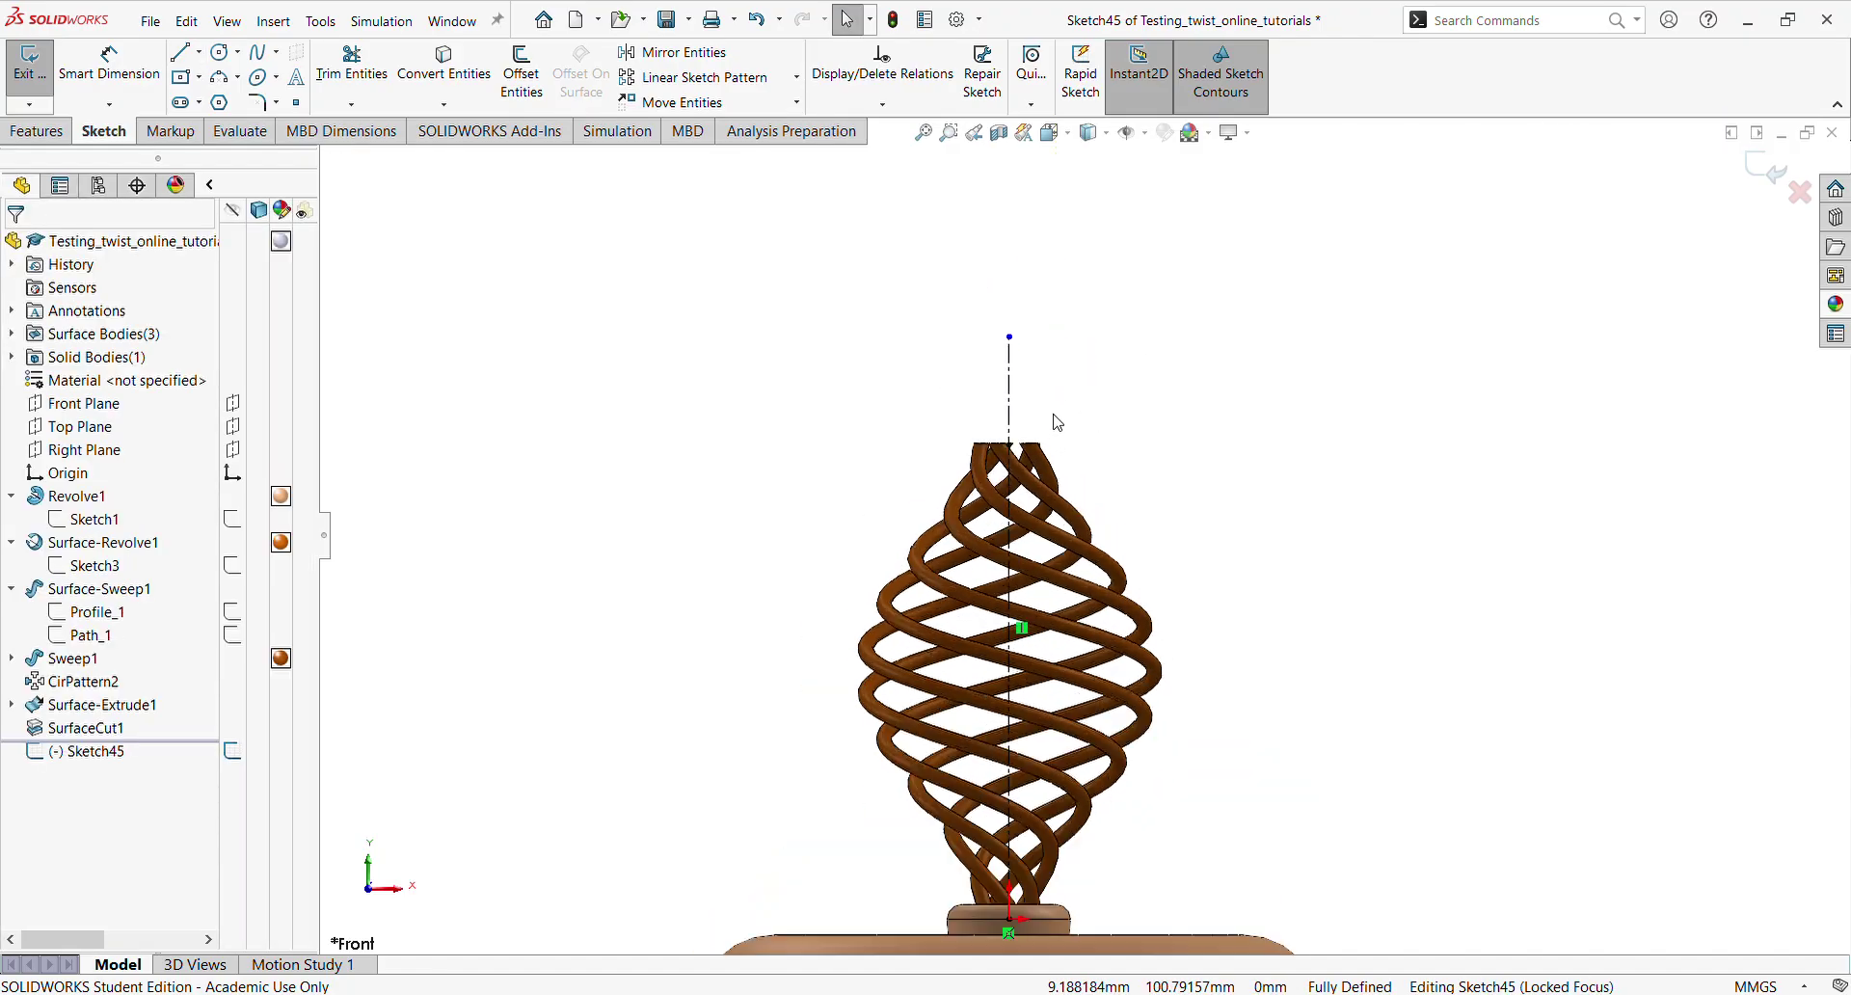
{"action": "scroll", "coordinate": [1059, 425], "scroll_direction": "up", "scroll_amount": 1}
{"action": "scroll", "coordinate": [1067, 545], "scroll_direction": "down", "scroll_amount": 2}
{"action": "scroll", "coordinate": [1070, 551], "scroll_direction": "down", "scroll_amount": 2}
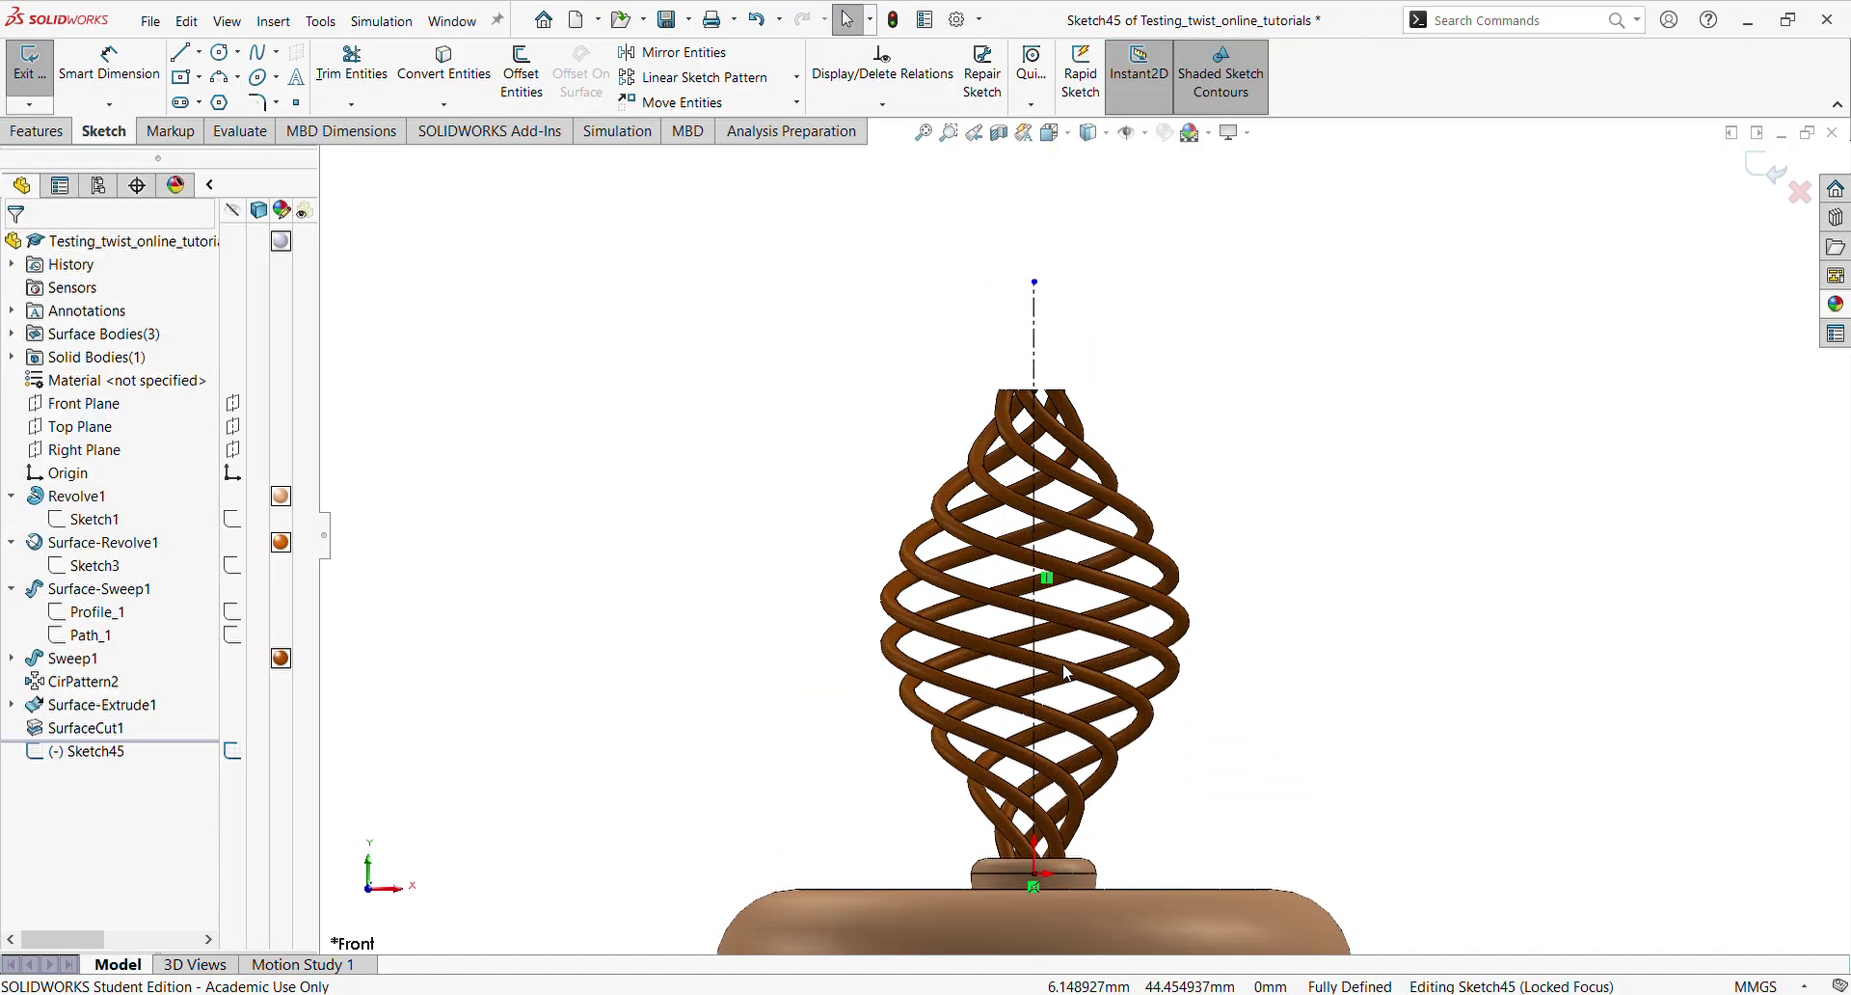
{"action": "scroll", "coordinate": [1099, 502], "scroll_direction": "up", "scroll_amount": 3}
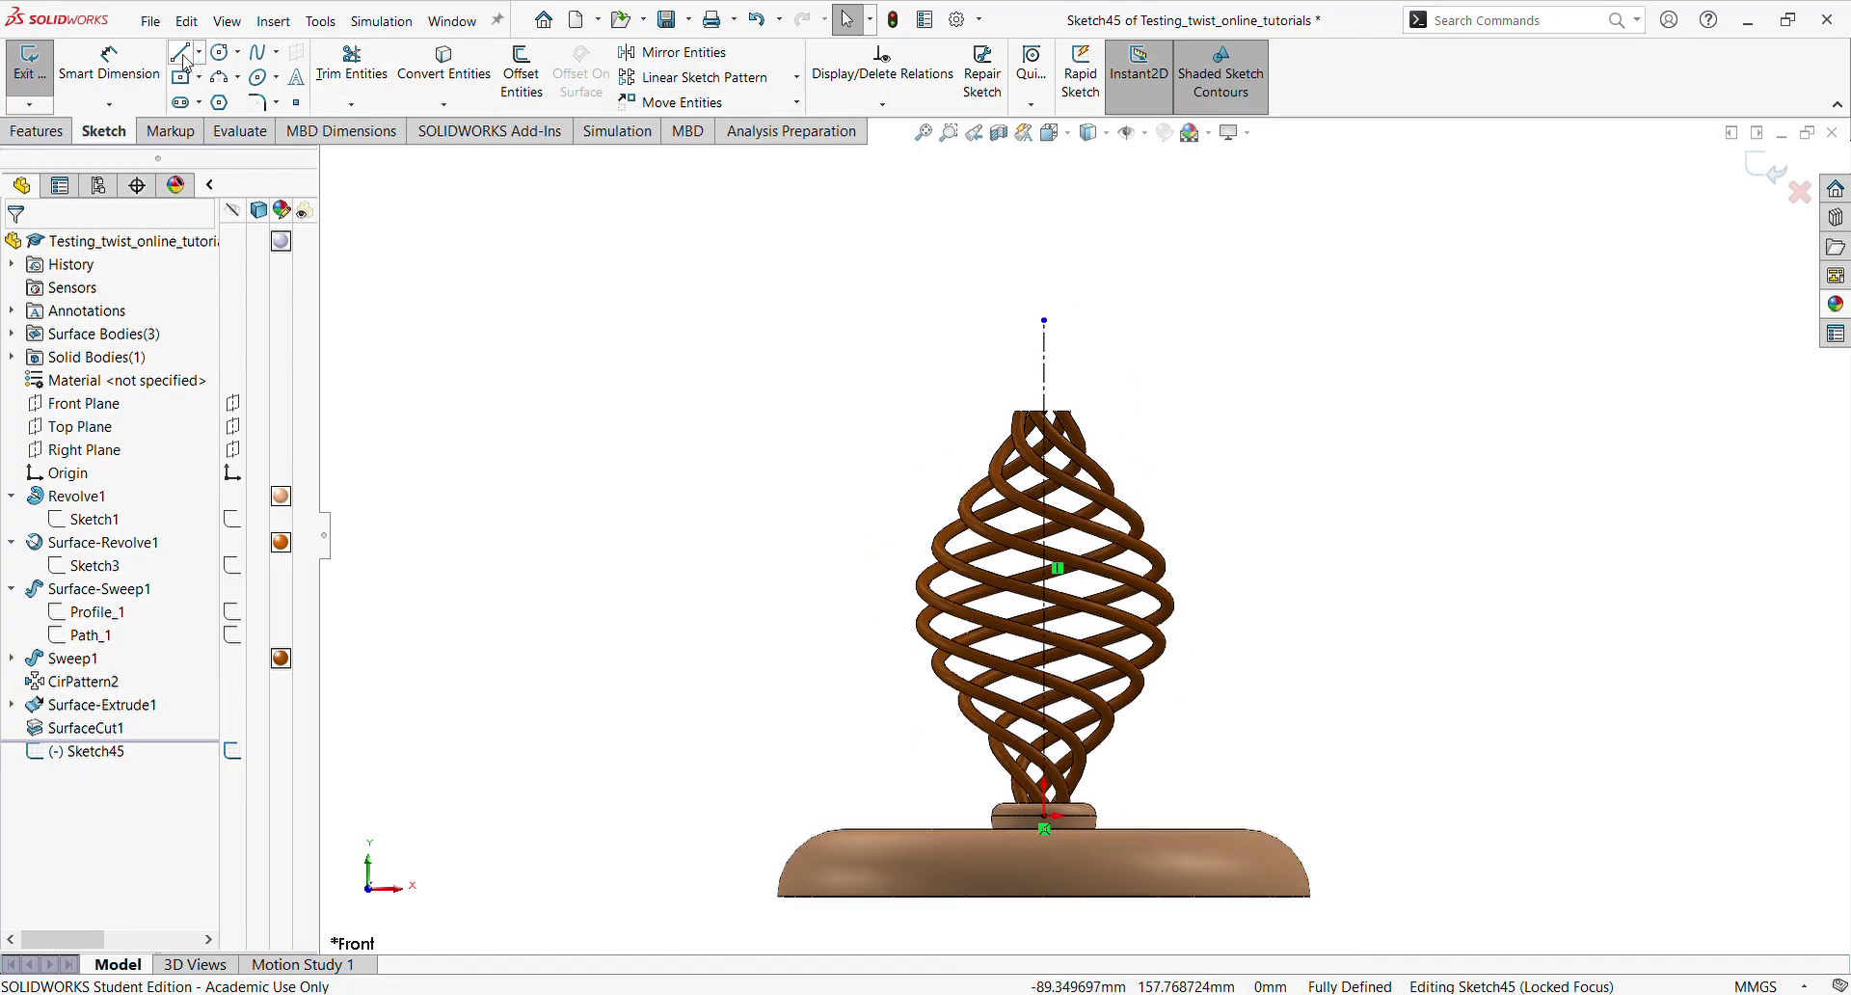
{"action": "key", "text": "l"}
{"action": "scroll", "coordinate": [933, 428], "scroll_direction": "down", "scroll_amount": 3}
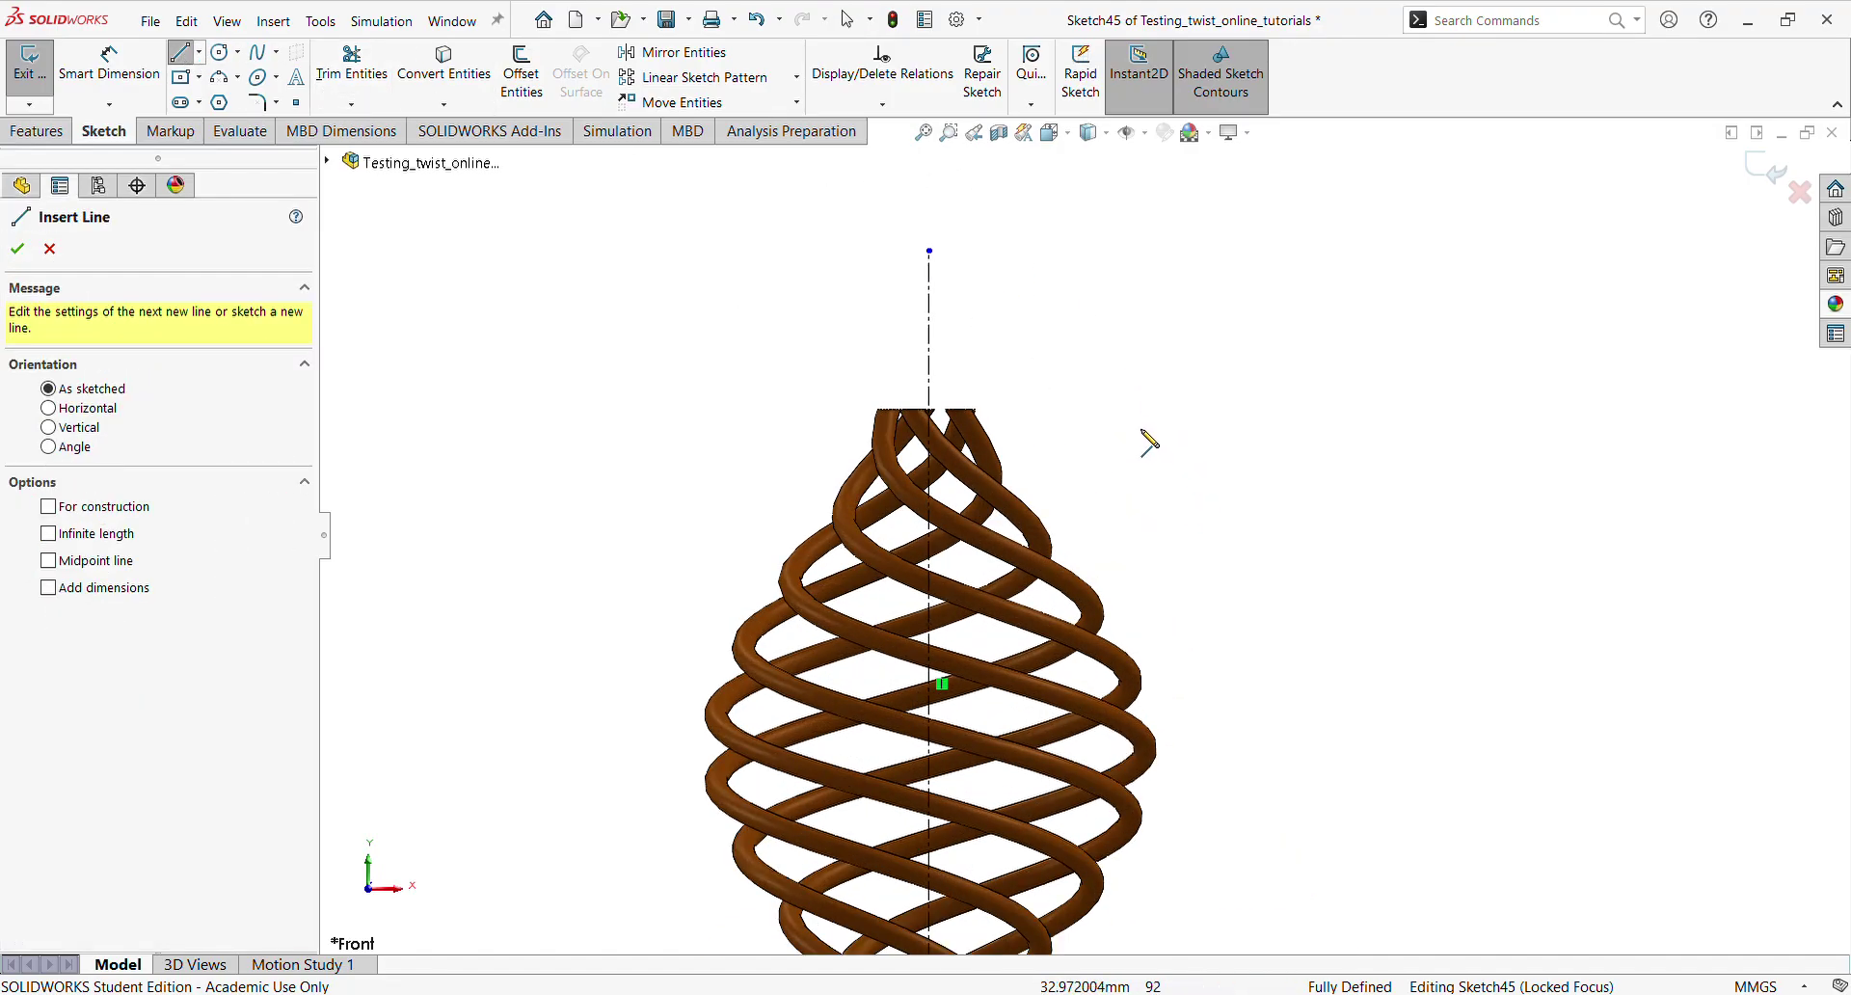
{"action": "left_click", "coordinate": [930, 396]}
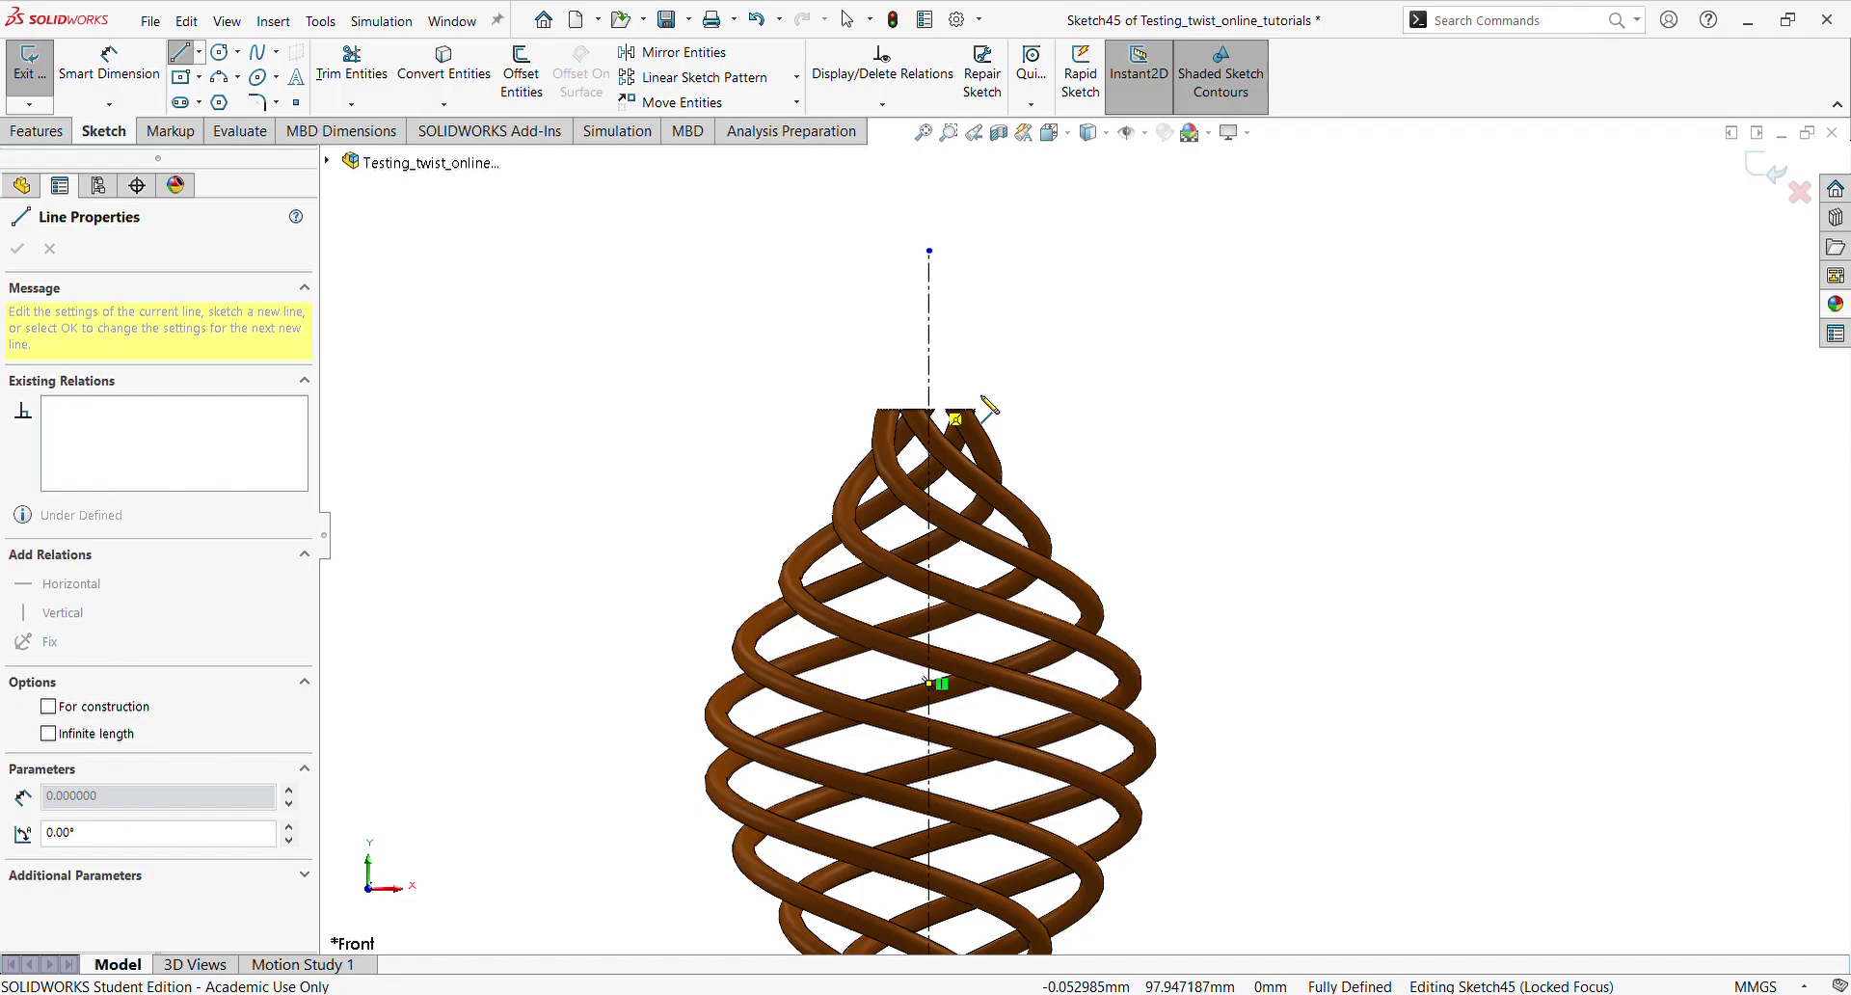
{"action": "left_click", "coordinate": [1116, 396]}
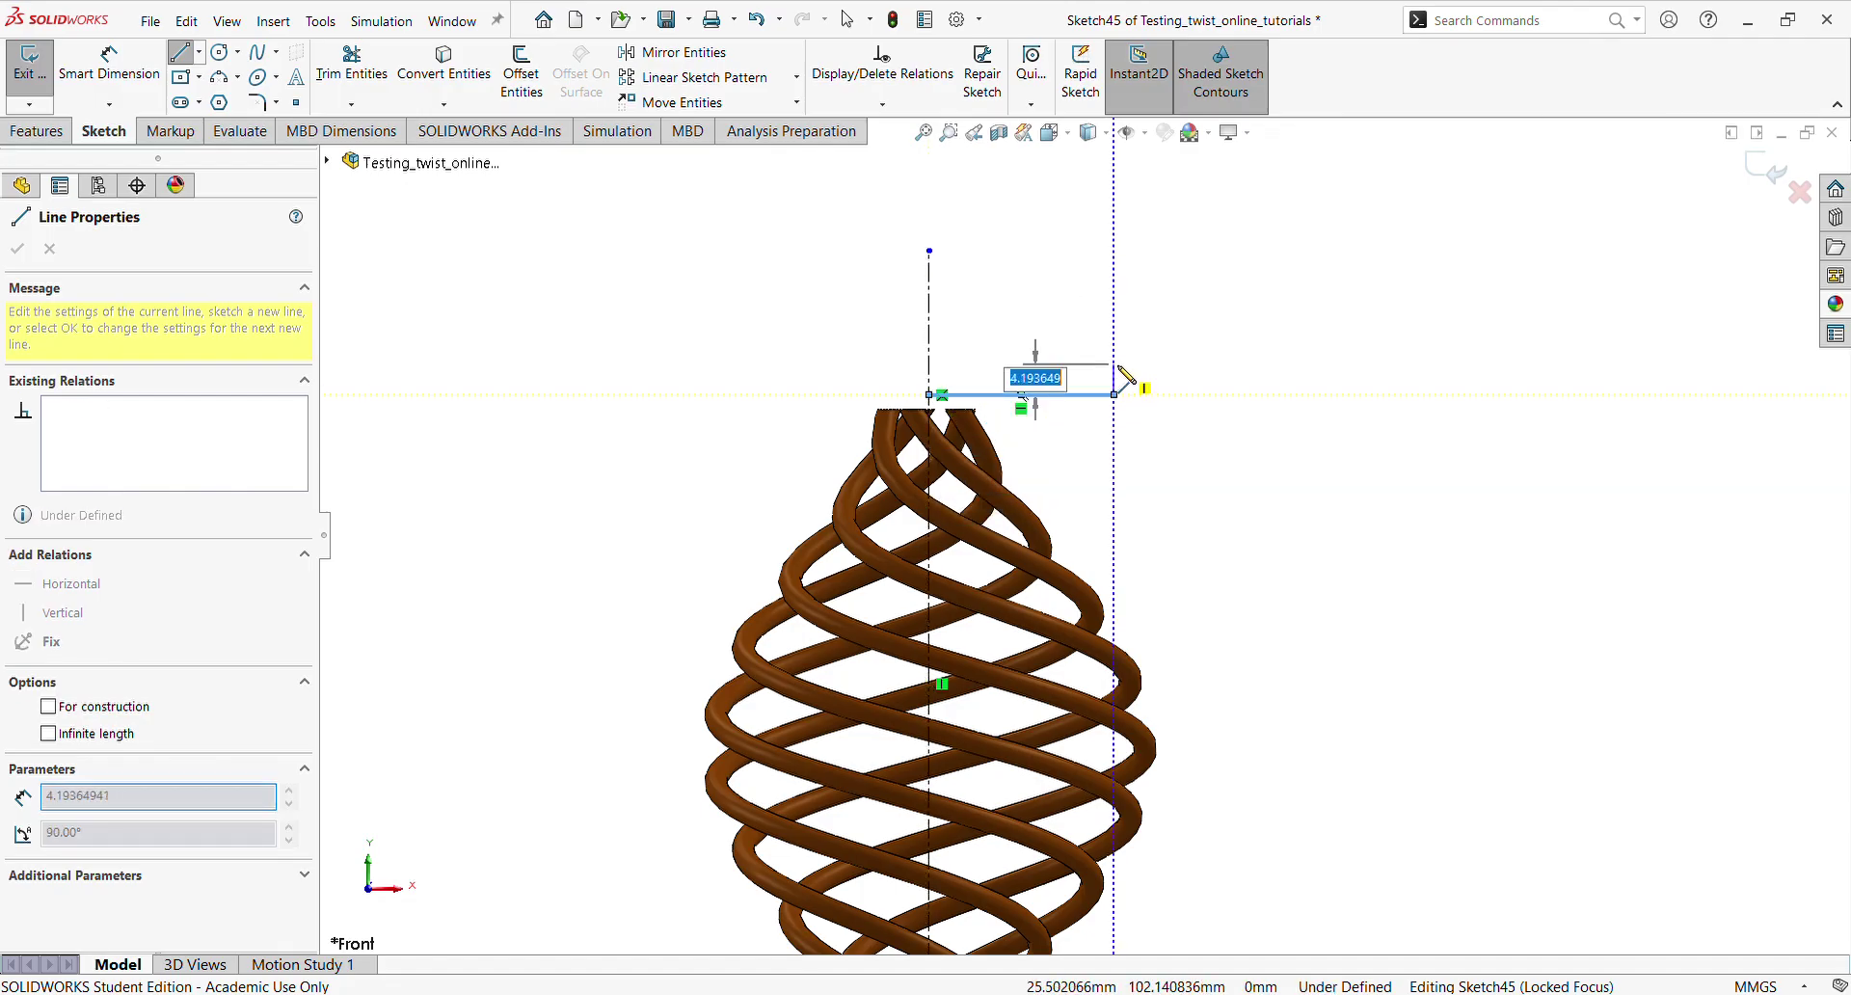
{"action": "left_click", "coordinate": [1114, 344]}
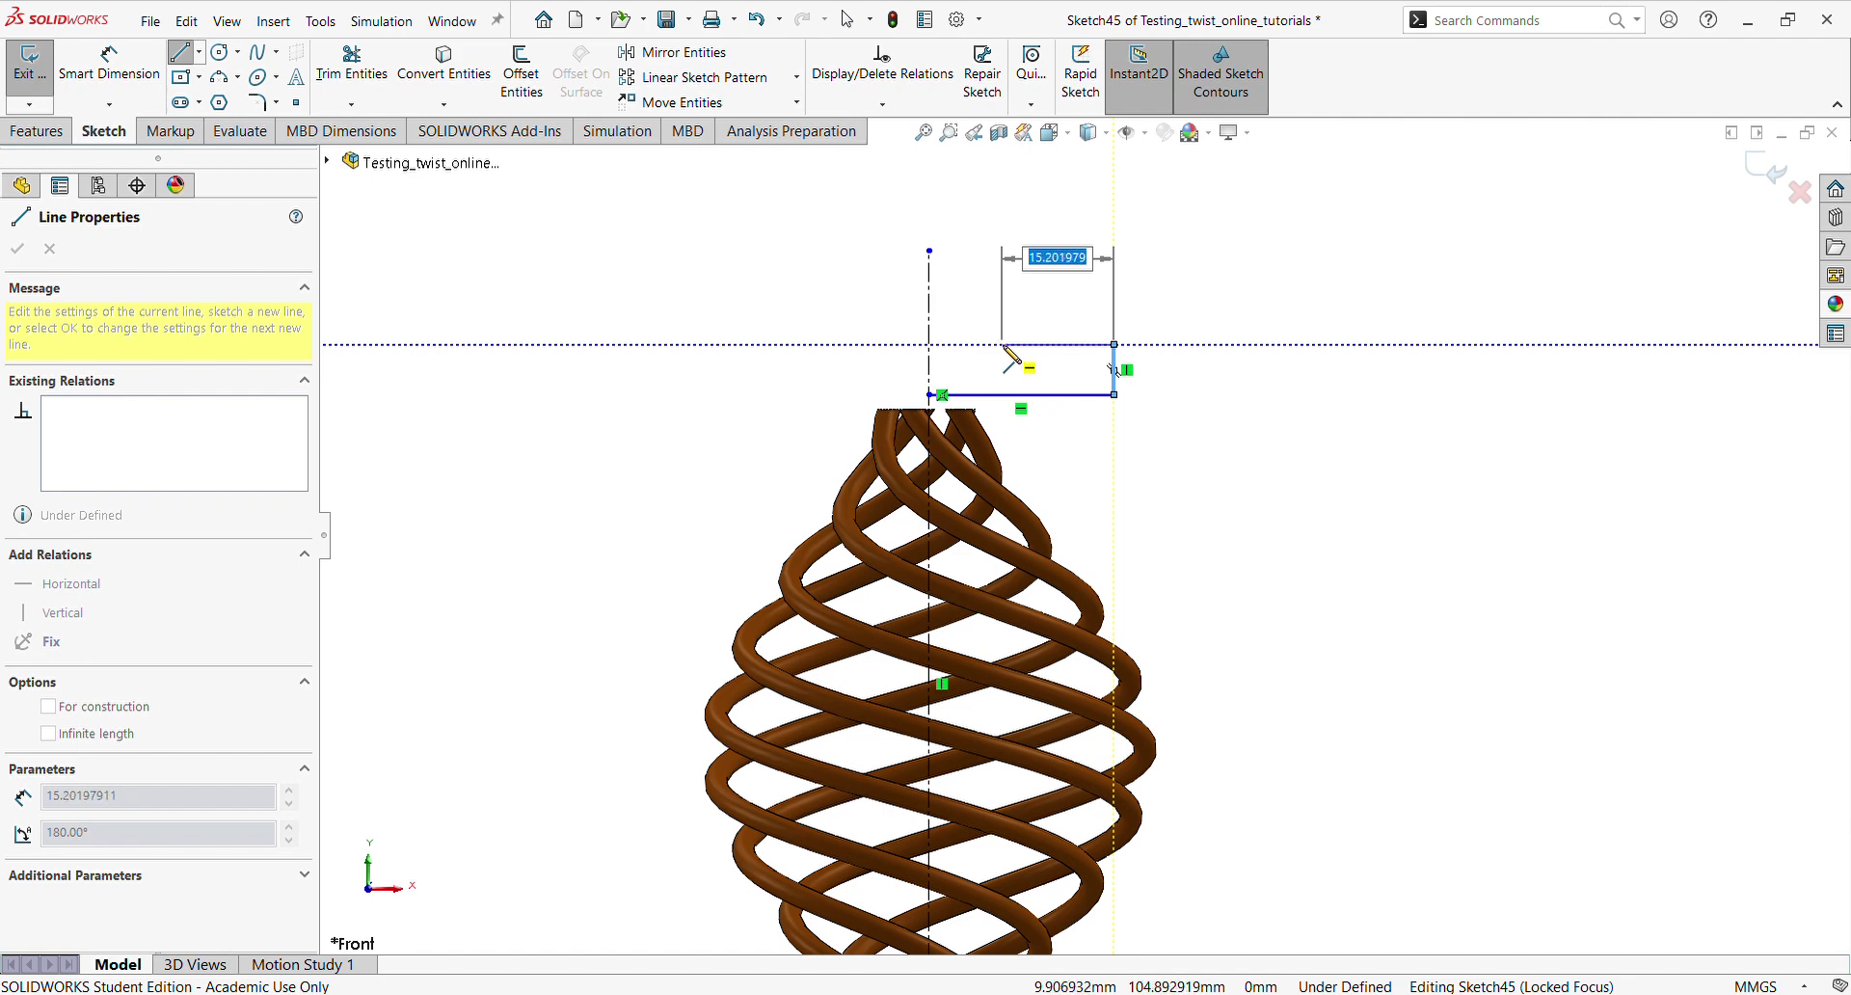
{"action": "left_click", "coordinate": [1002, 344]}
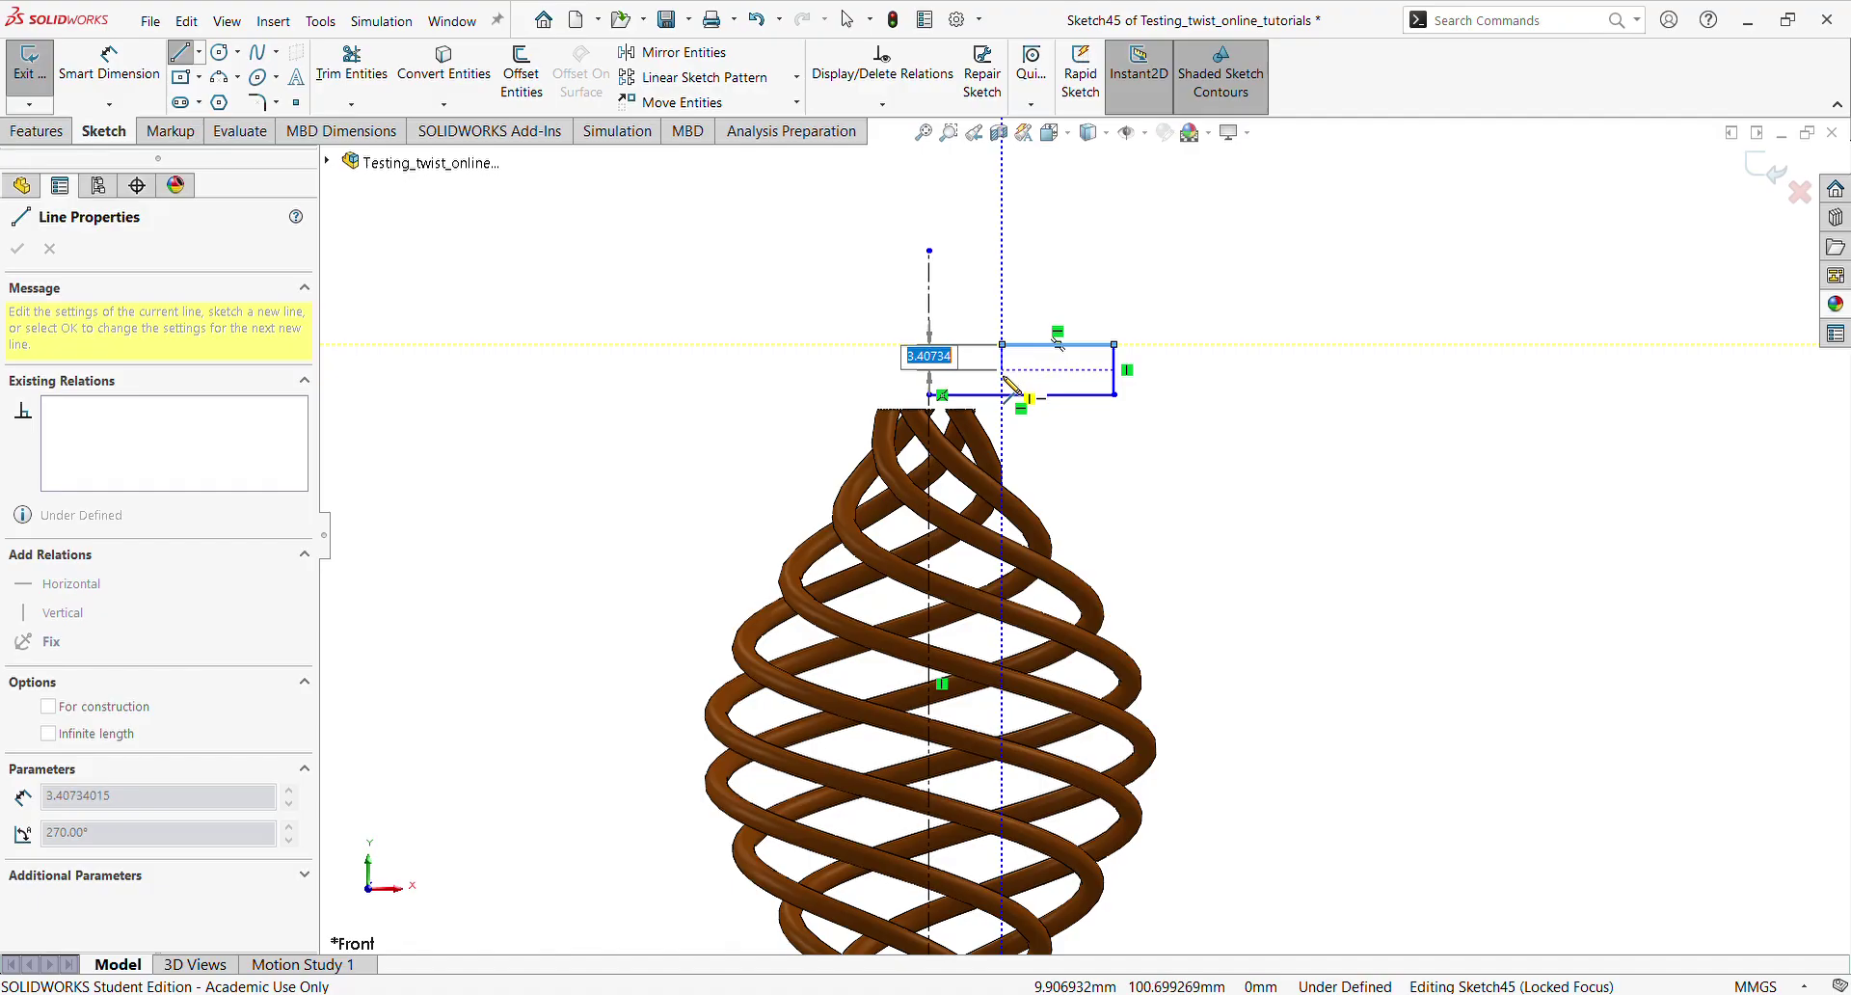
{"action": "left_click", "coordinate": [1003, 371]}
{"action": "left_click", "coordinate": [929, 371]}
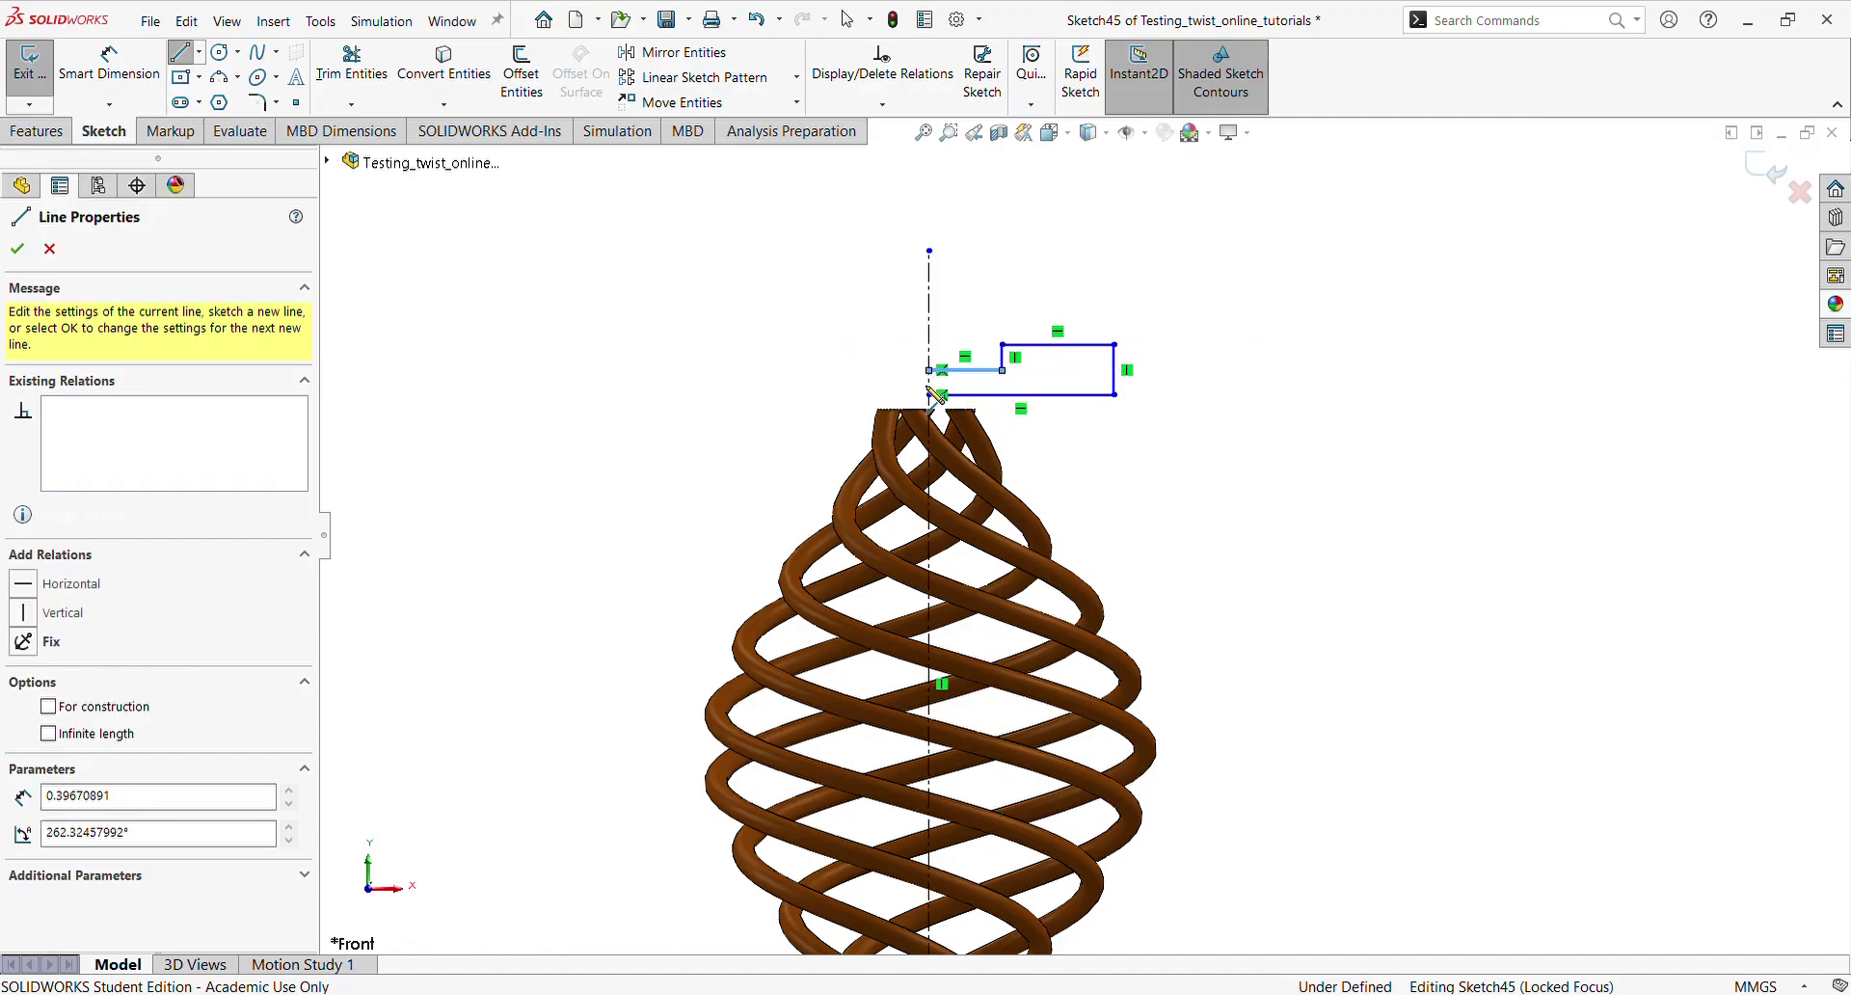
{"action": "left_click", "coordinate": [929, 395]}
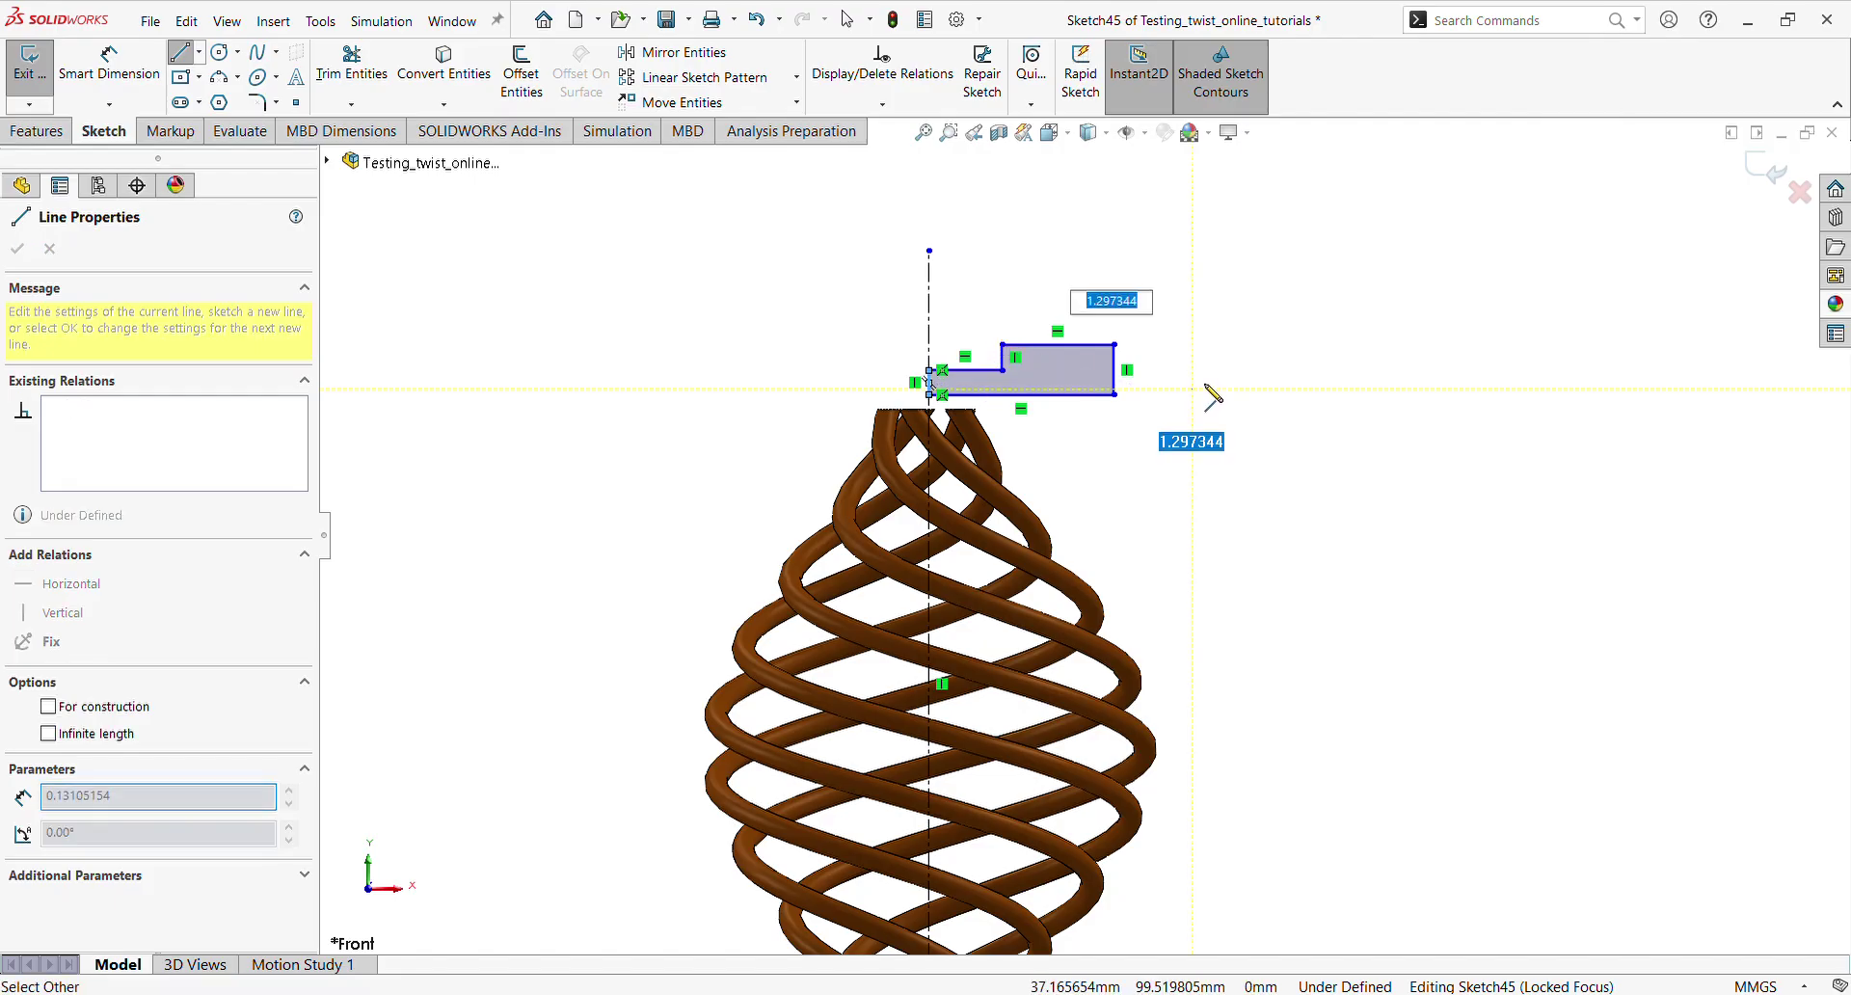
{"action": "key", "text": "Escape"}
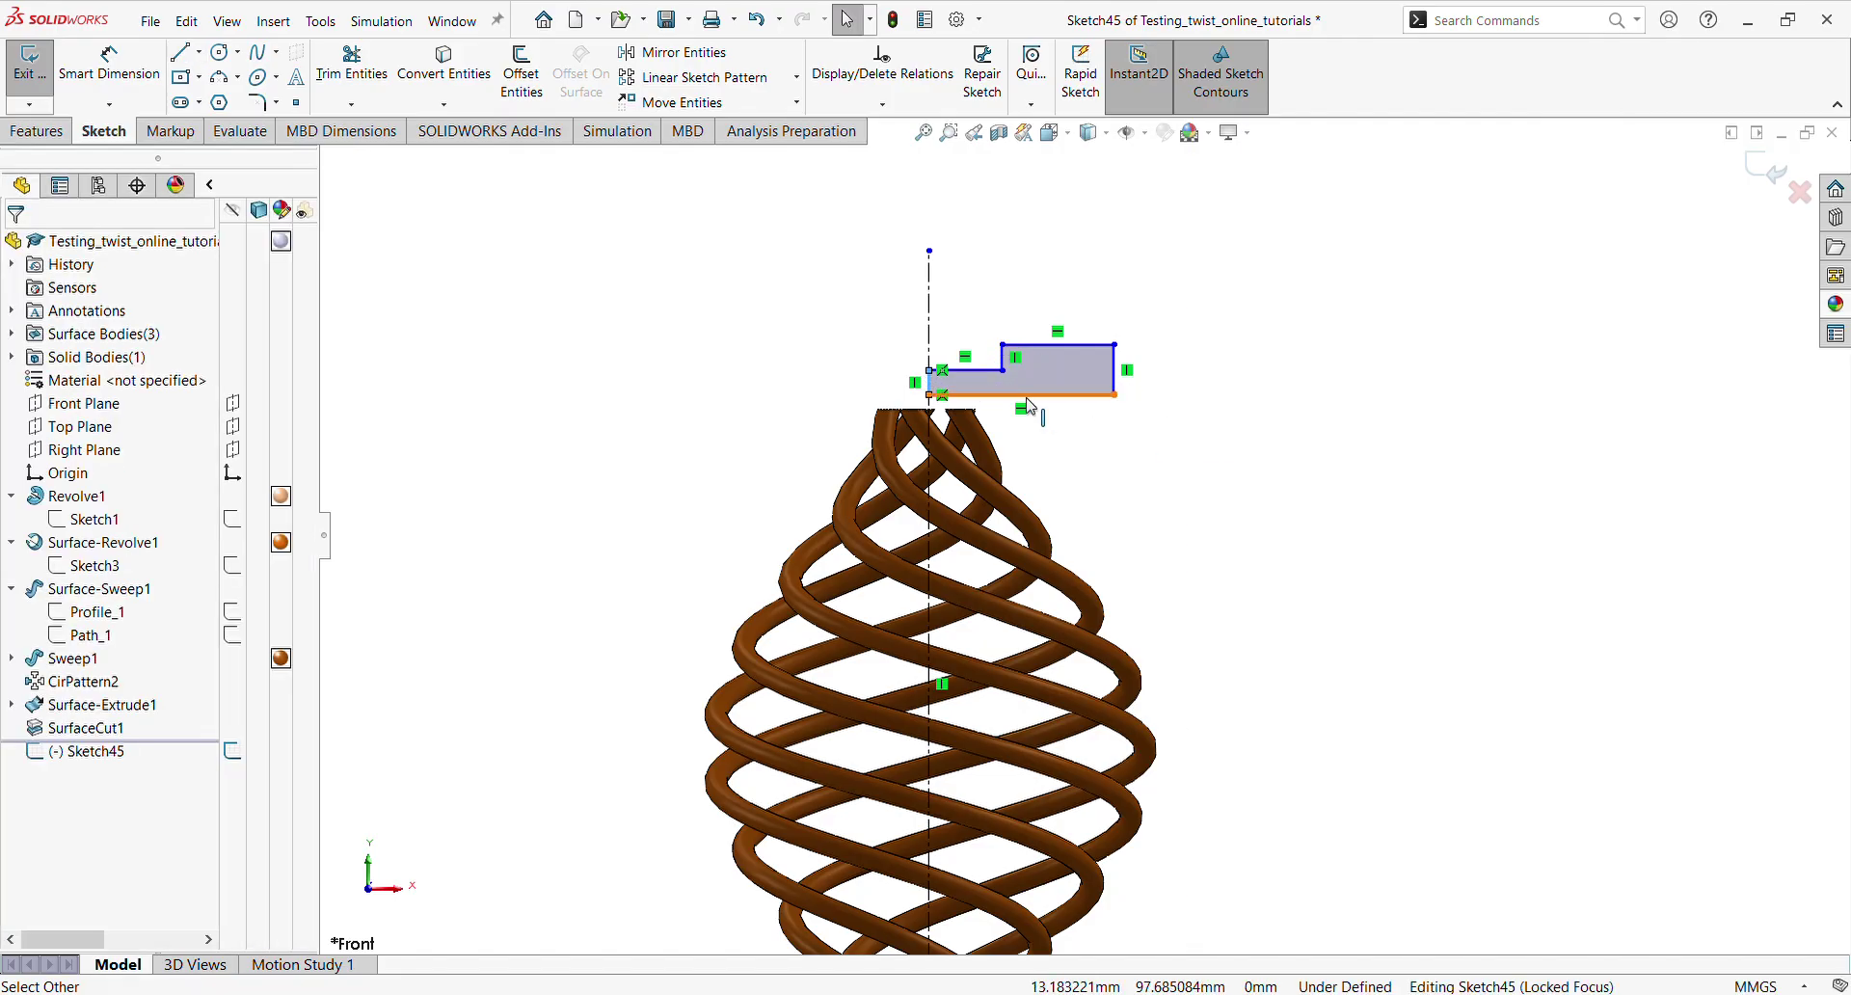
Make the profile's bottom line collinear with the flat spiral tops, and lower the inner ledge line
{"action": "scroll", "coordinate": [1165, 511], "scroll_direction": "down", "scroll_amount": 3}
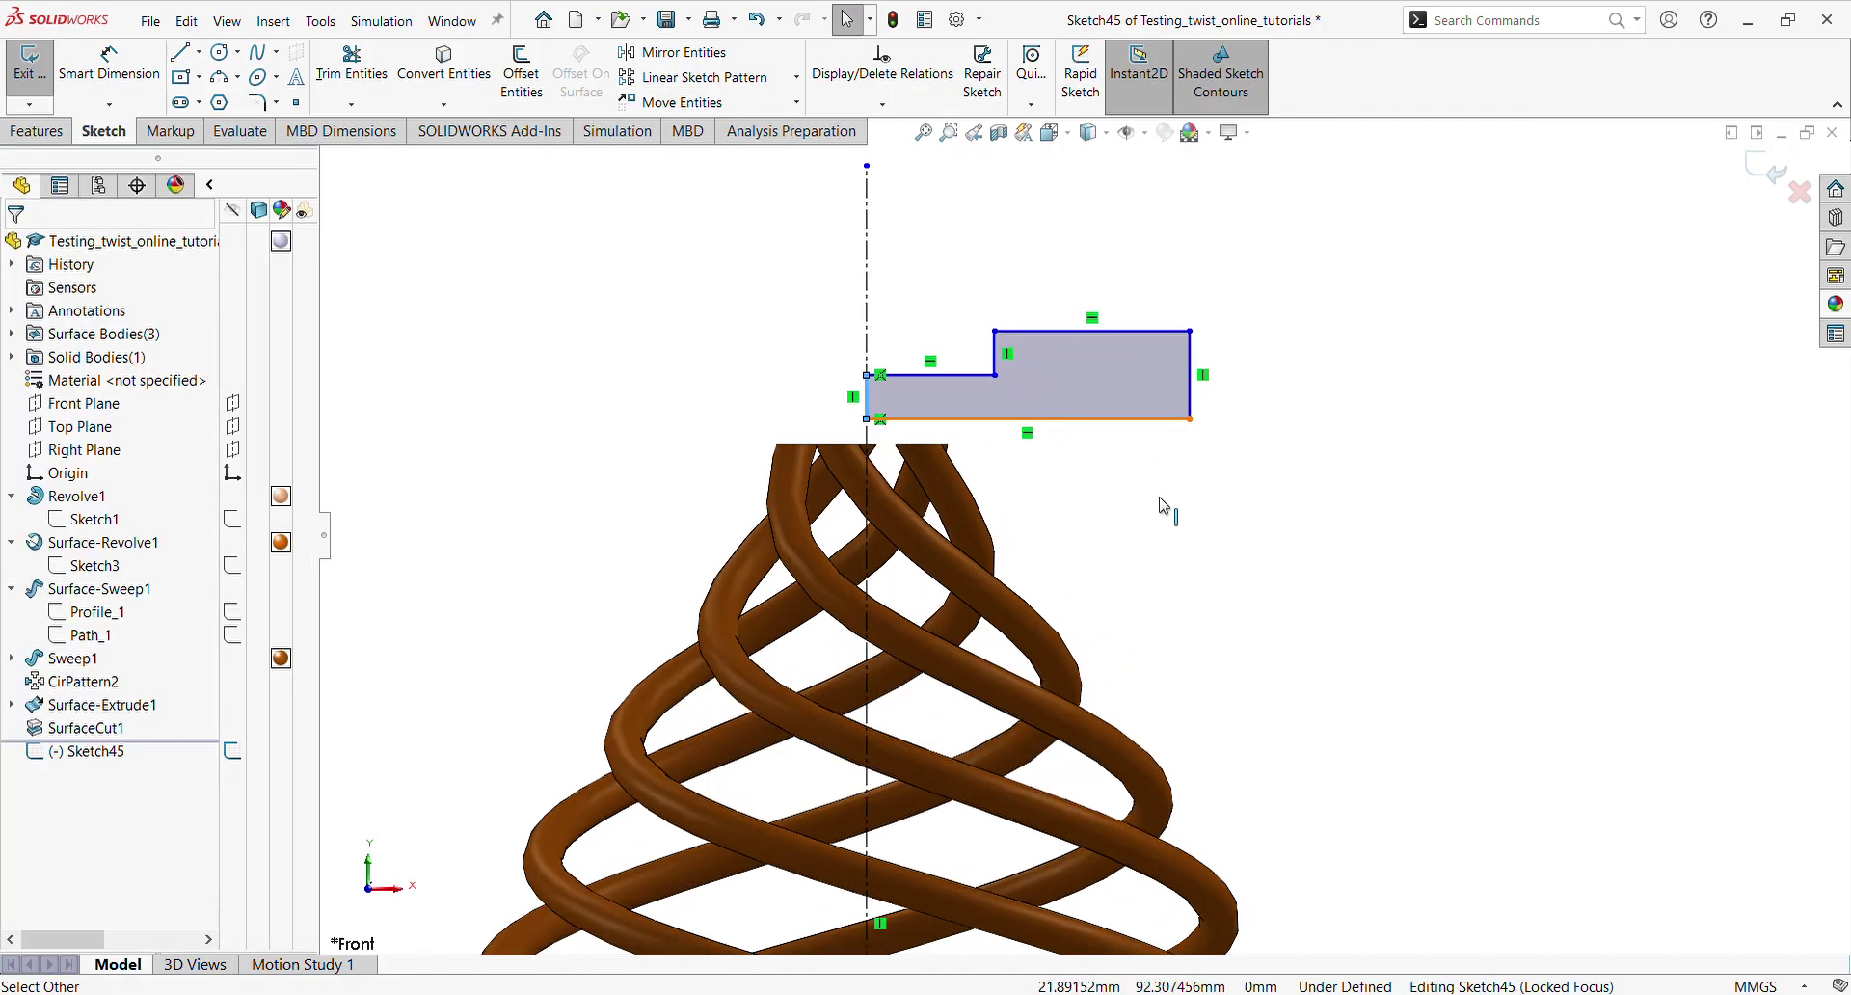
{"action": "left_click", "coordinate": [962, 420]}
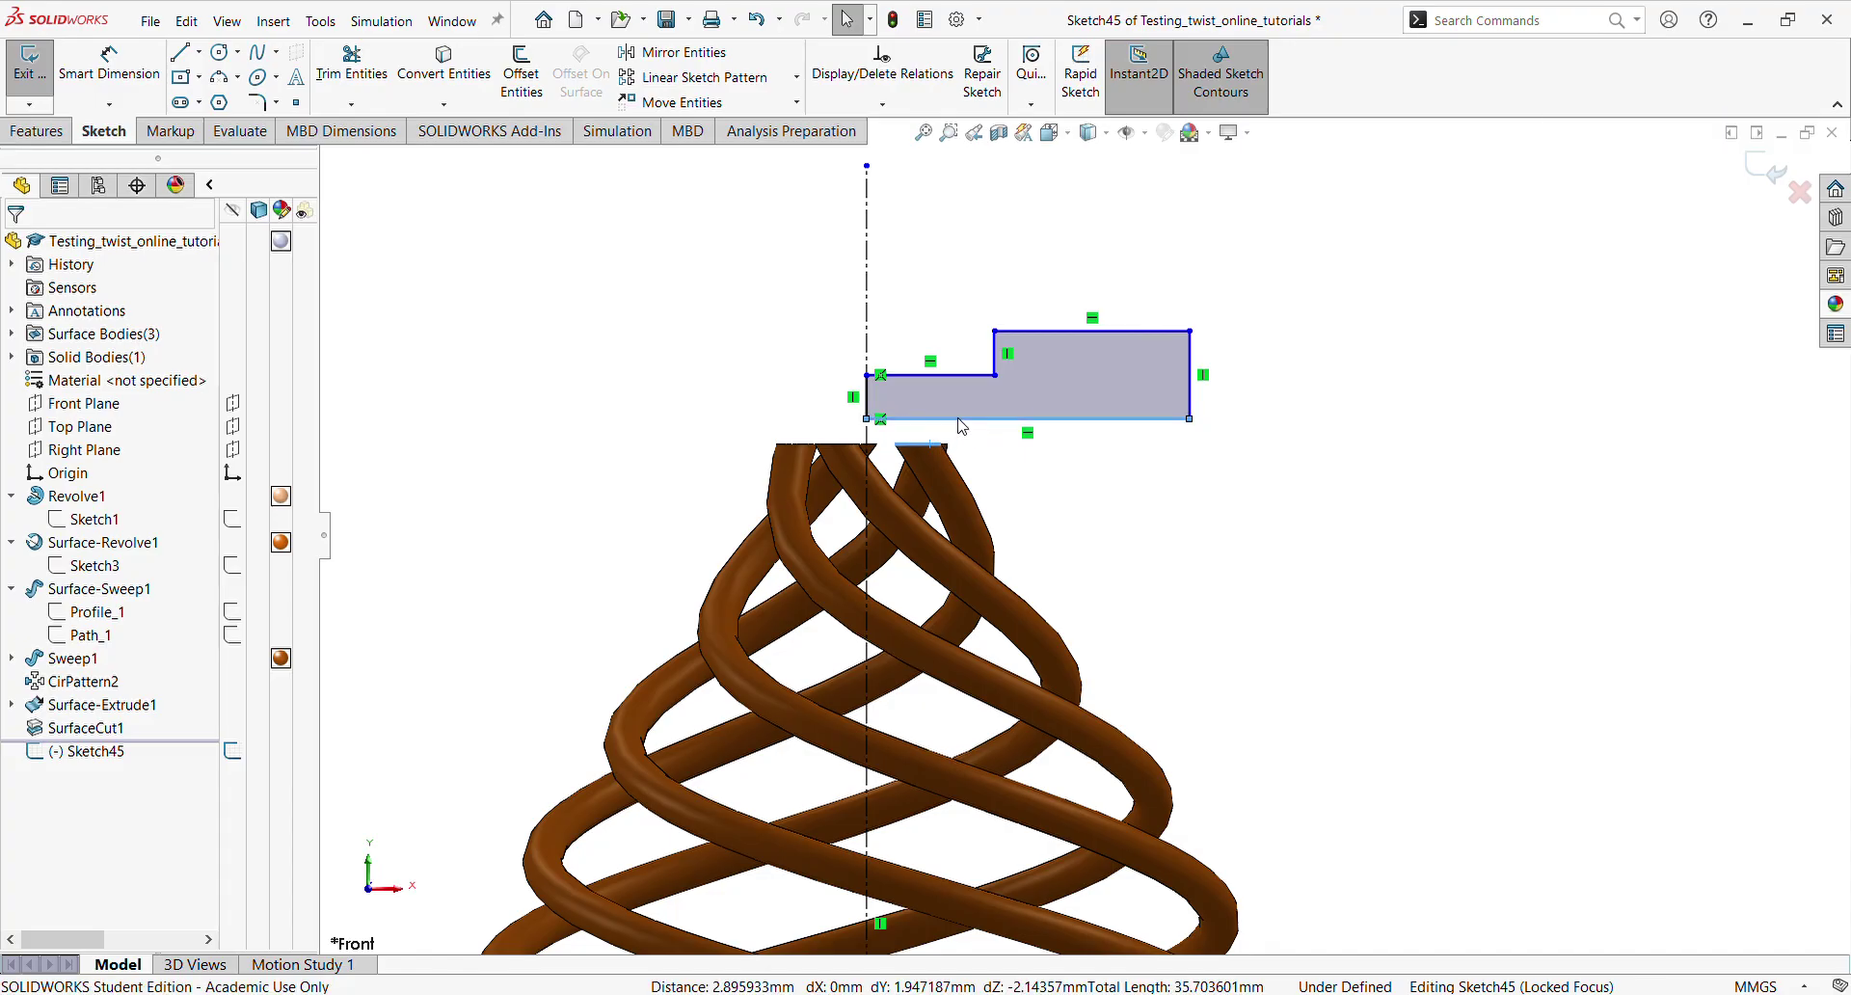
{"action": "left_click", "coordinate": [1022, 341]}
{"action": "left_click", "coordinate": [1200, 474]}
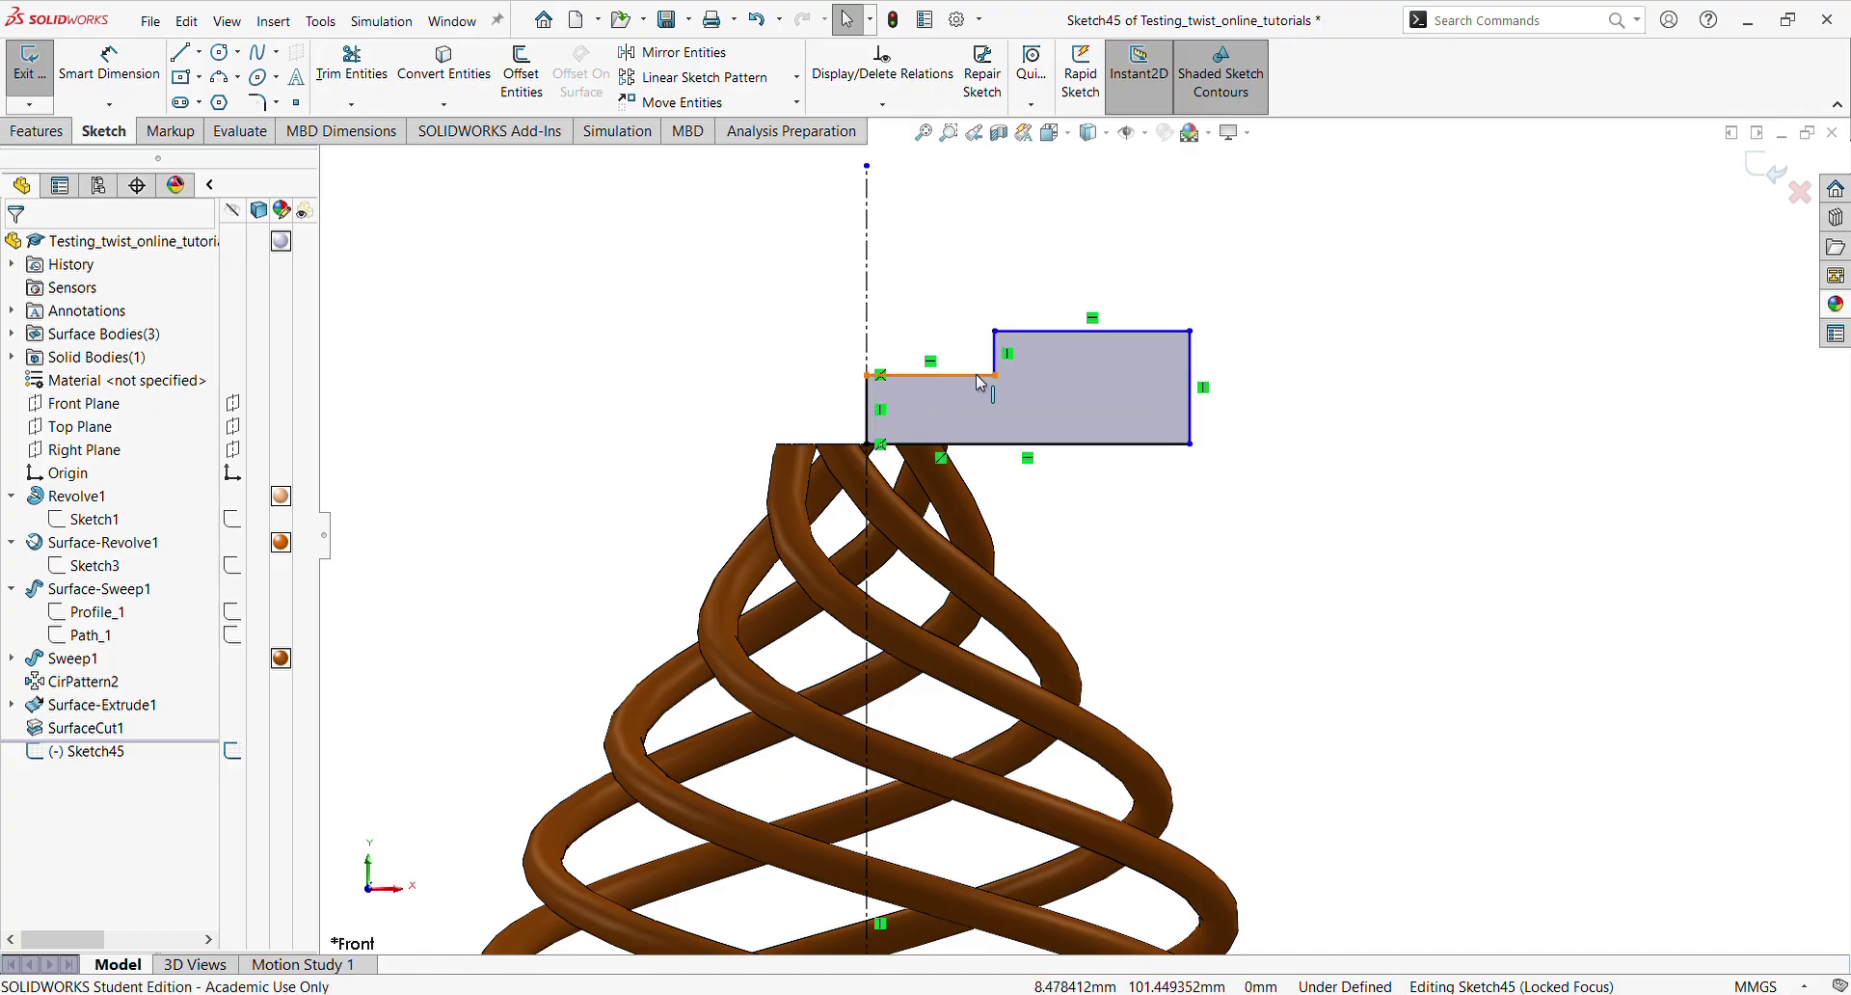
{"action": "left_click_drag", "start_coordinate": [977, 375], "coordinate": [975, 399]}
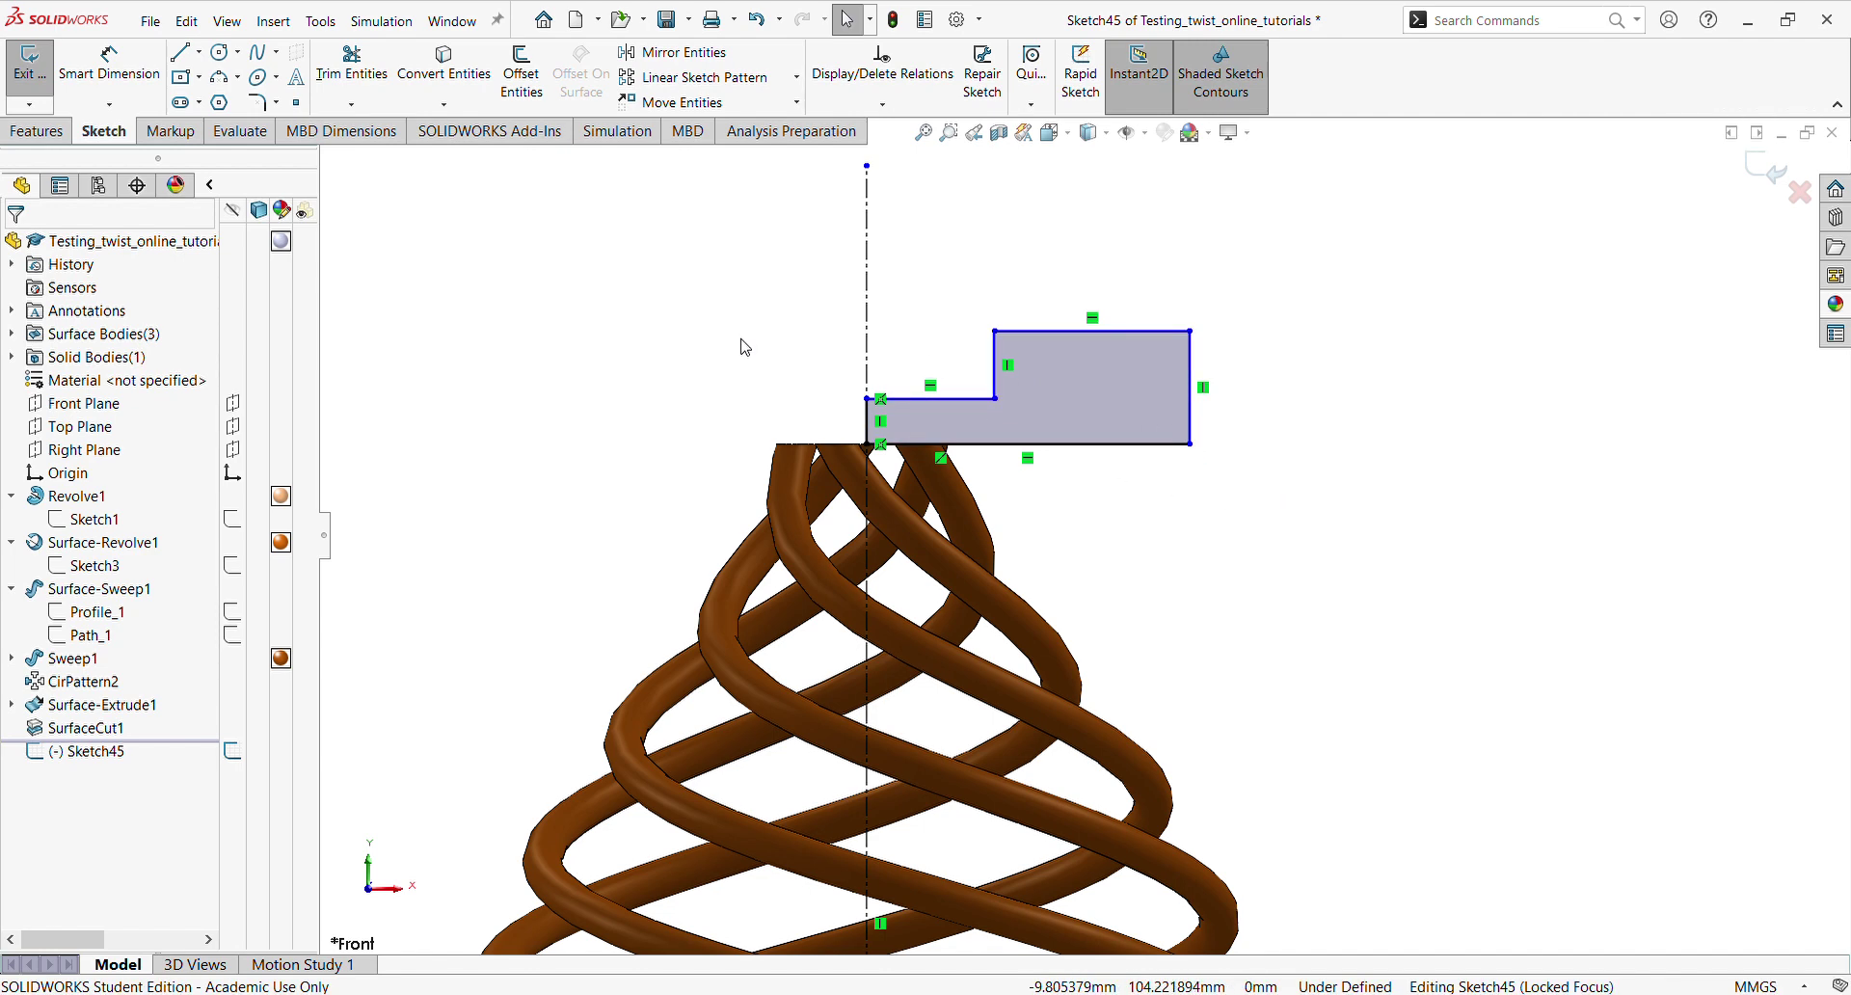
Draw a three-point arc of about 4.6 mm radius bulging outward between the ends of the profile's outer vertical line
{"action": "left_click", "coordinate": [221, 78]}
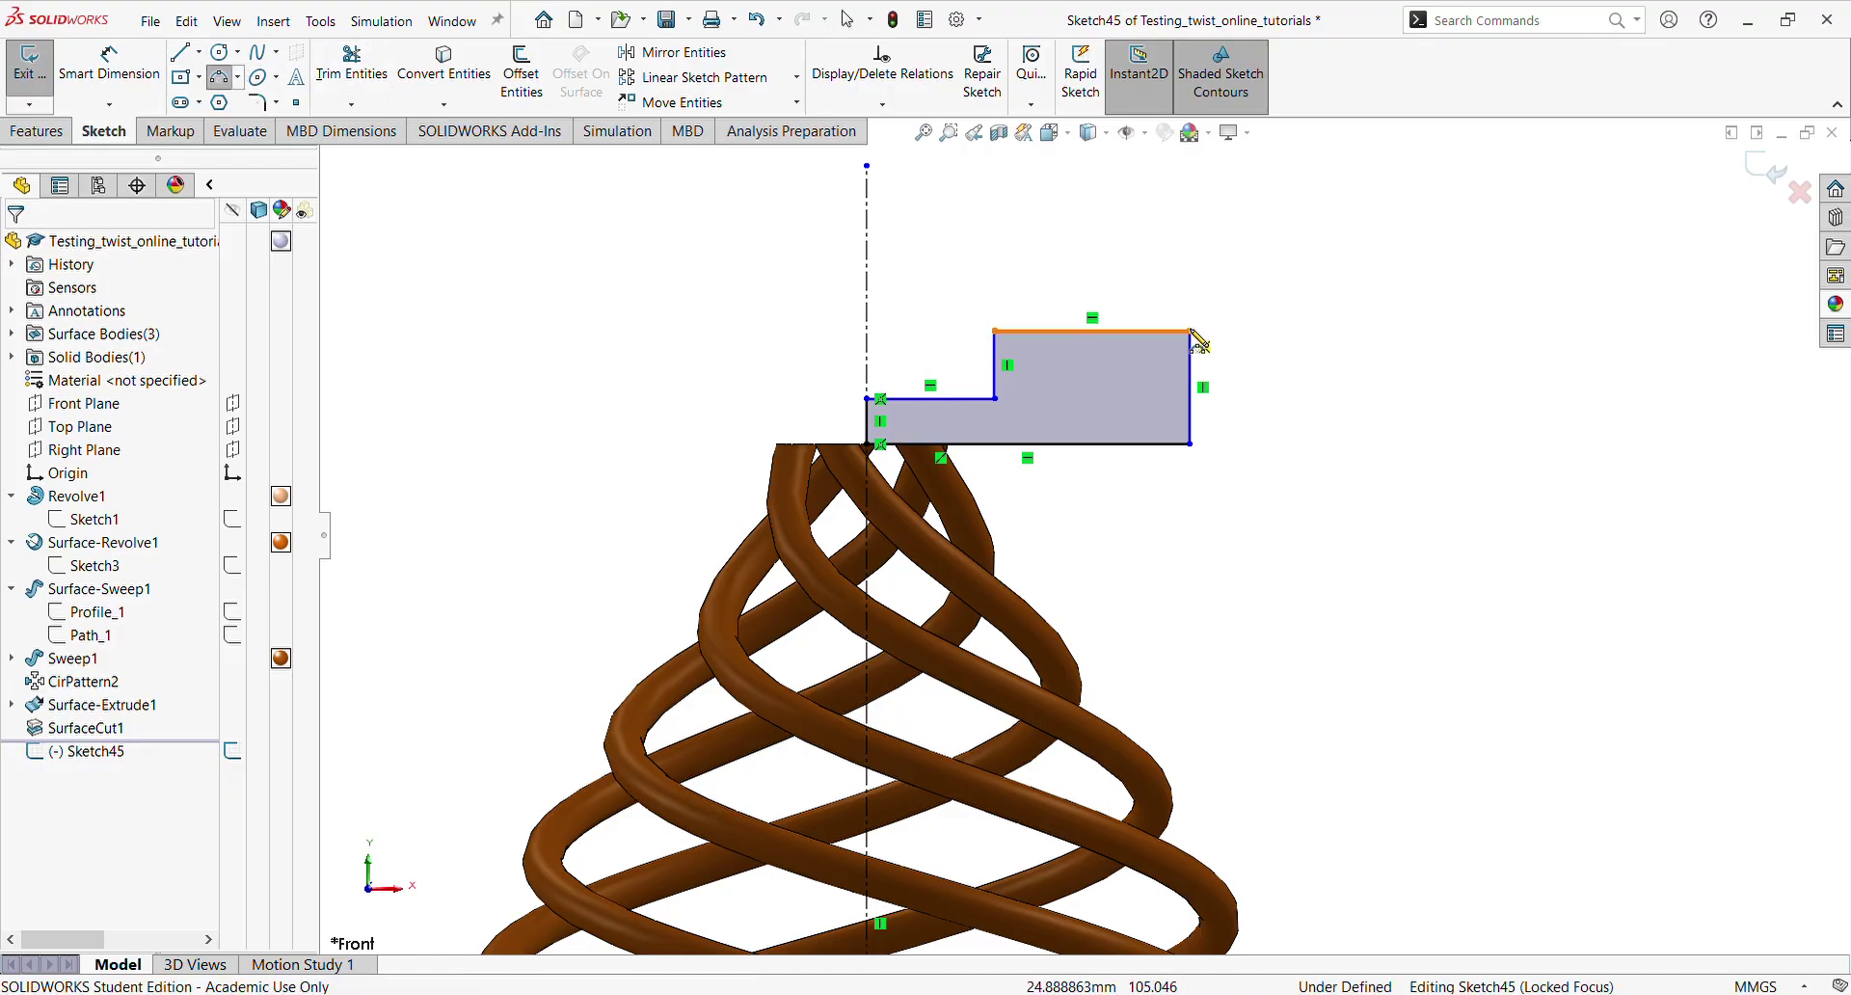
{"action": "left_click_drag", "start_coordinate": [1189, 331], "coordinate": [1189, 443]}
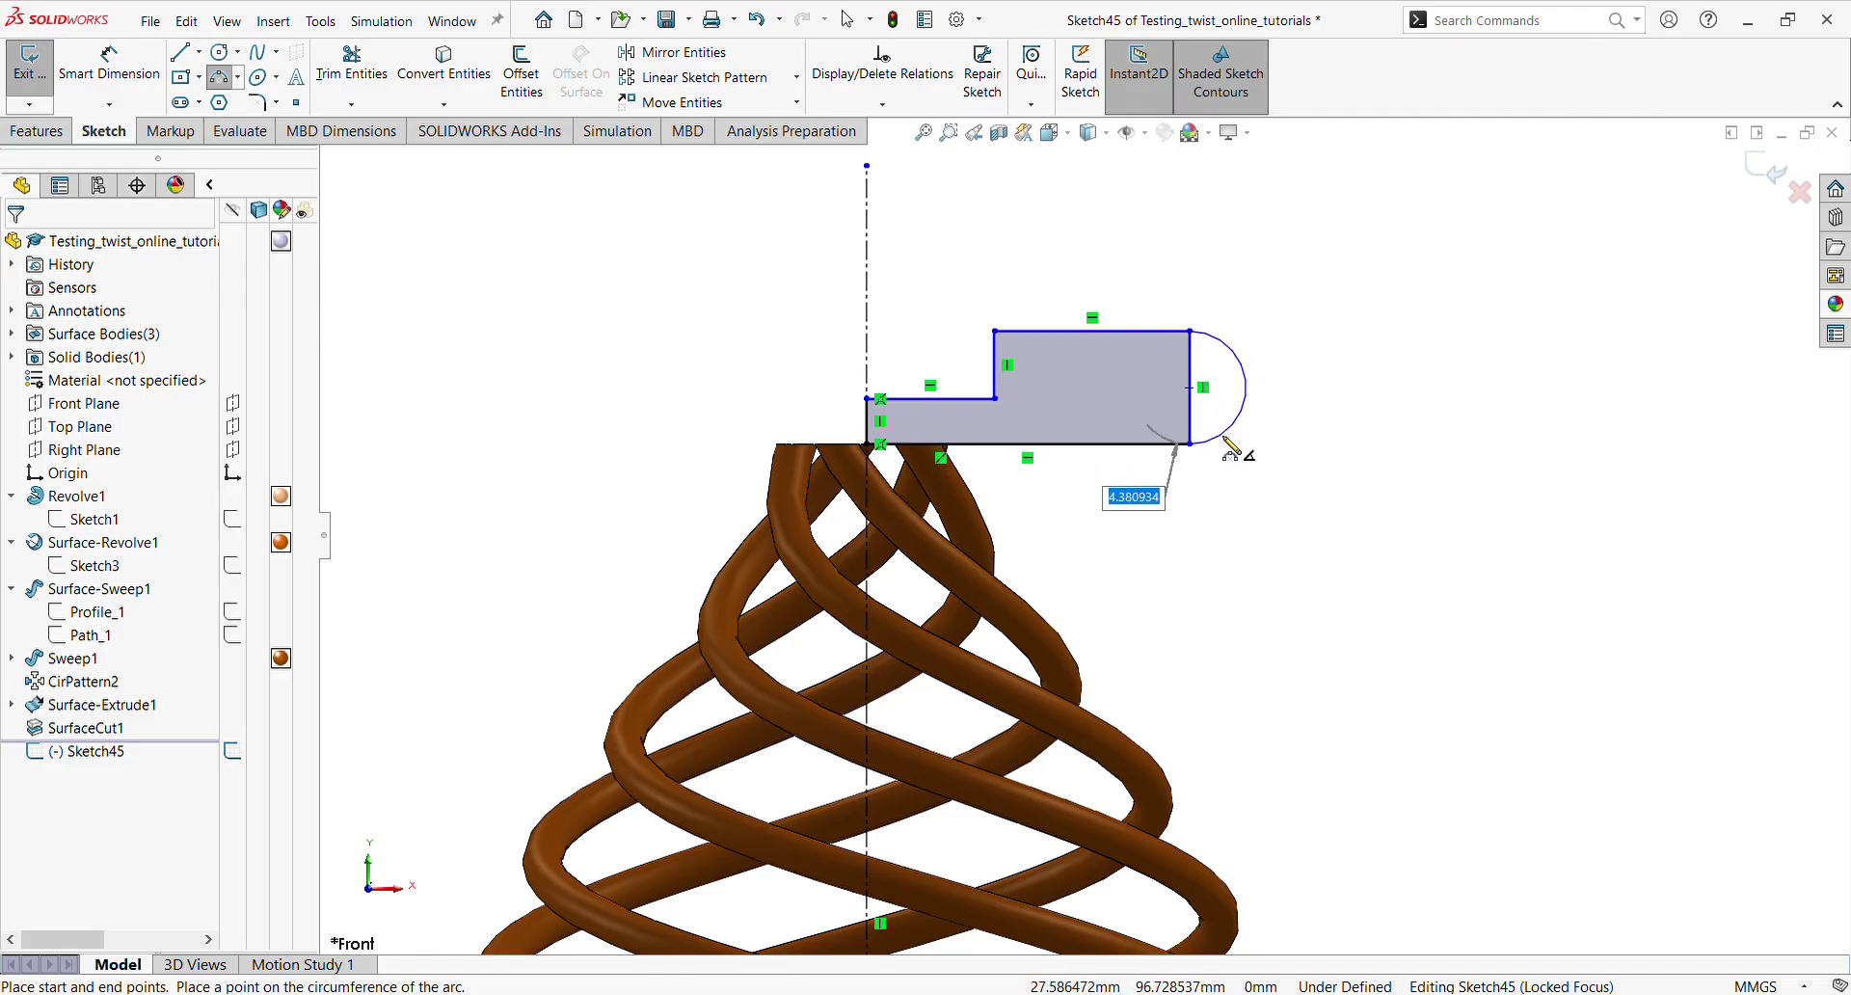
{"action": "left_click", "coordinate": [1263, 387]}
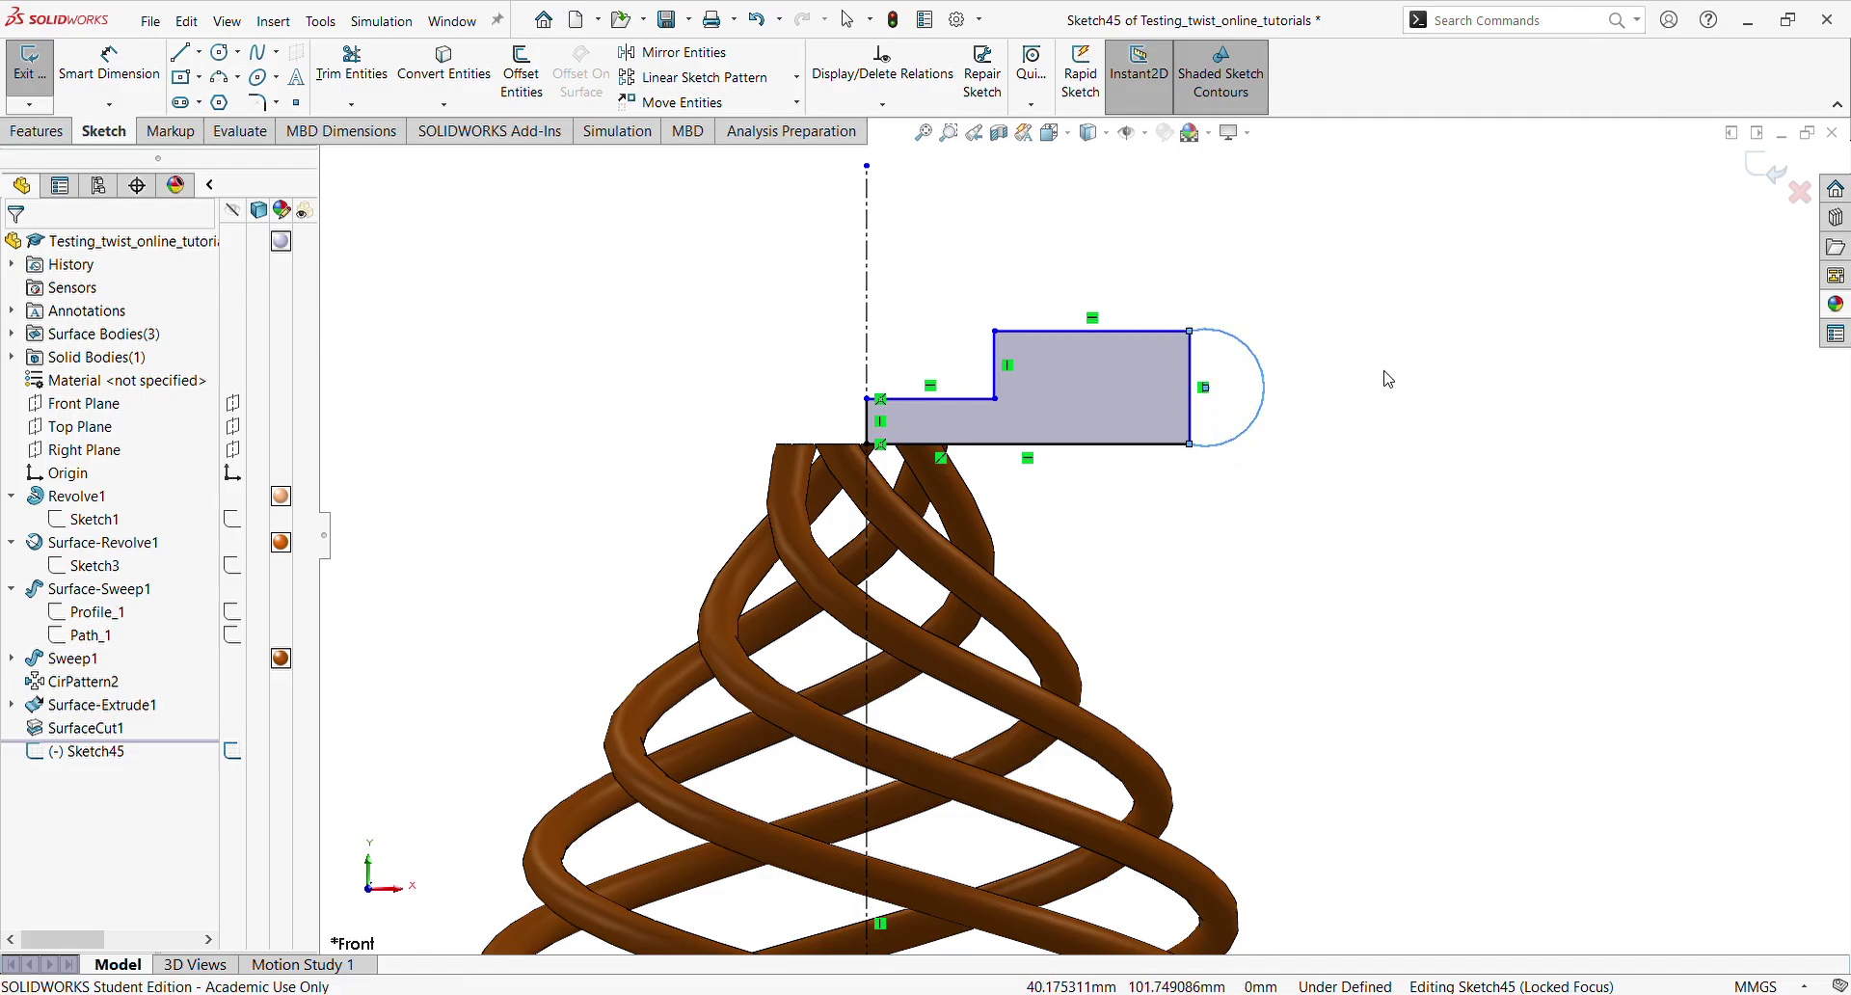
{"action": "key", "text": "Escape"}
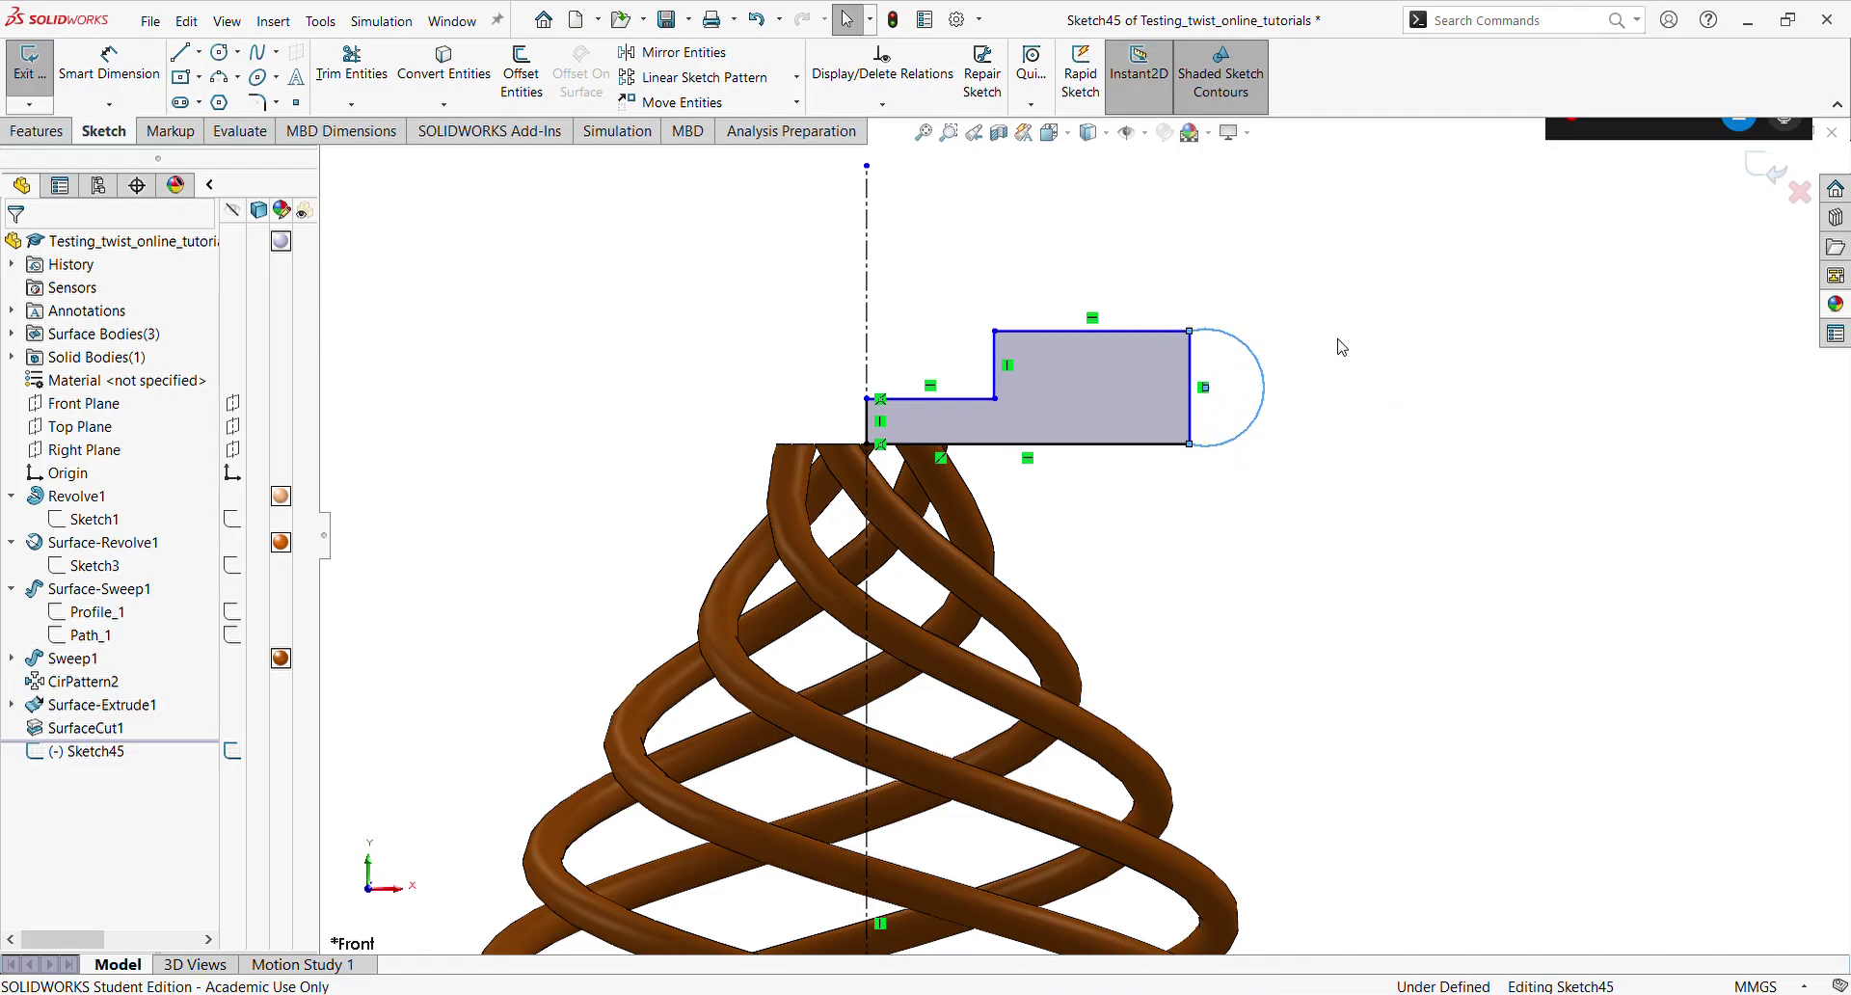
Make the outer arc tangent to the profile's upper horizontal line and to its bottom line
{"action": "left_click", "coordinate": [1201, 334]}
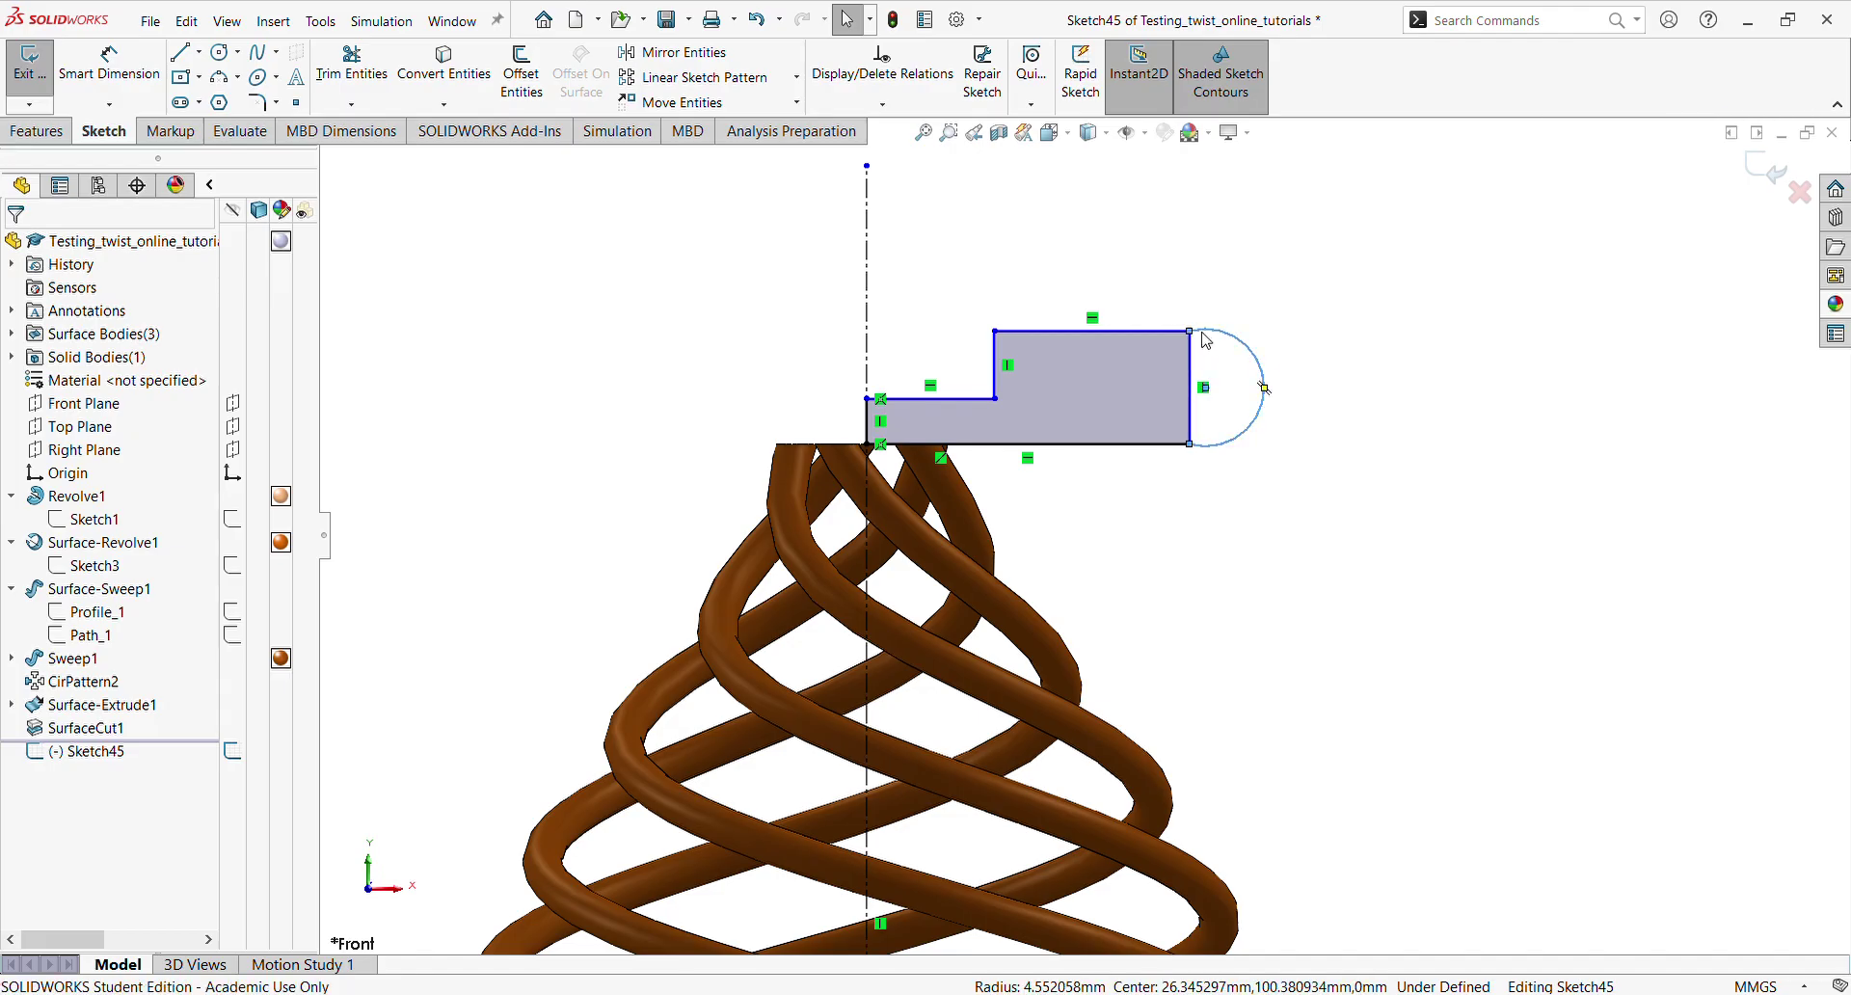
{"action": "left_click", "coordinate": [1100, 333], "text": "ctrl"}
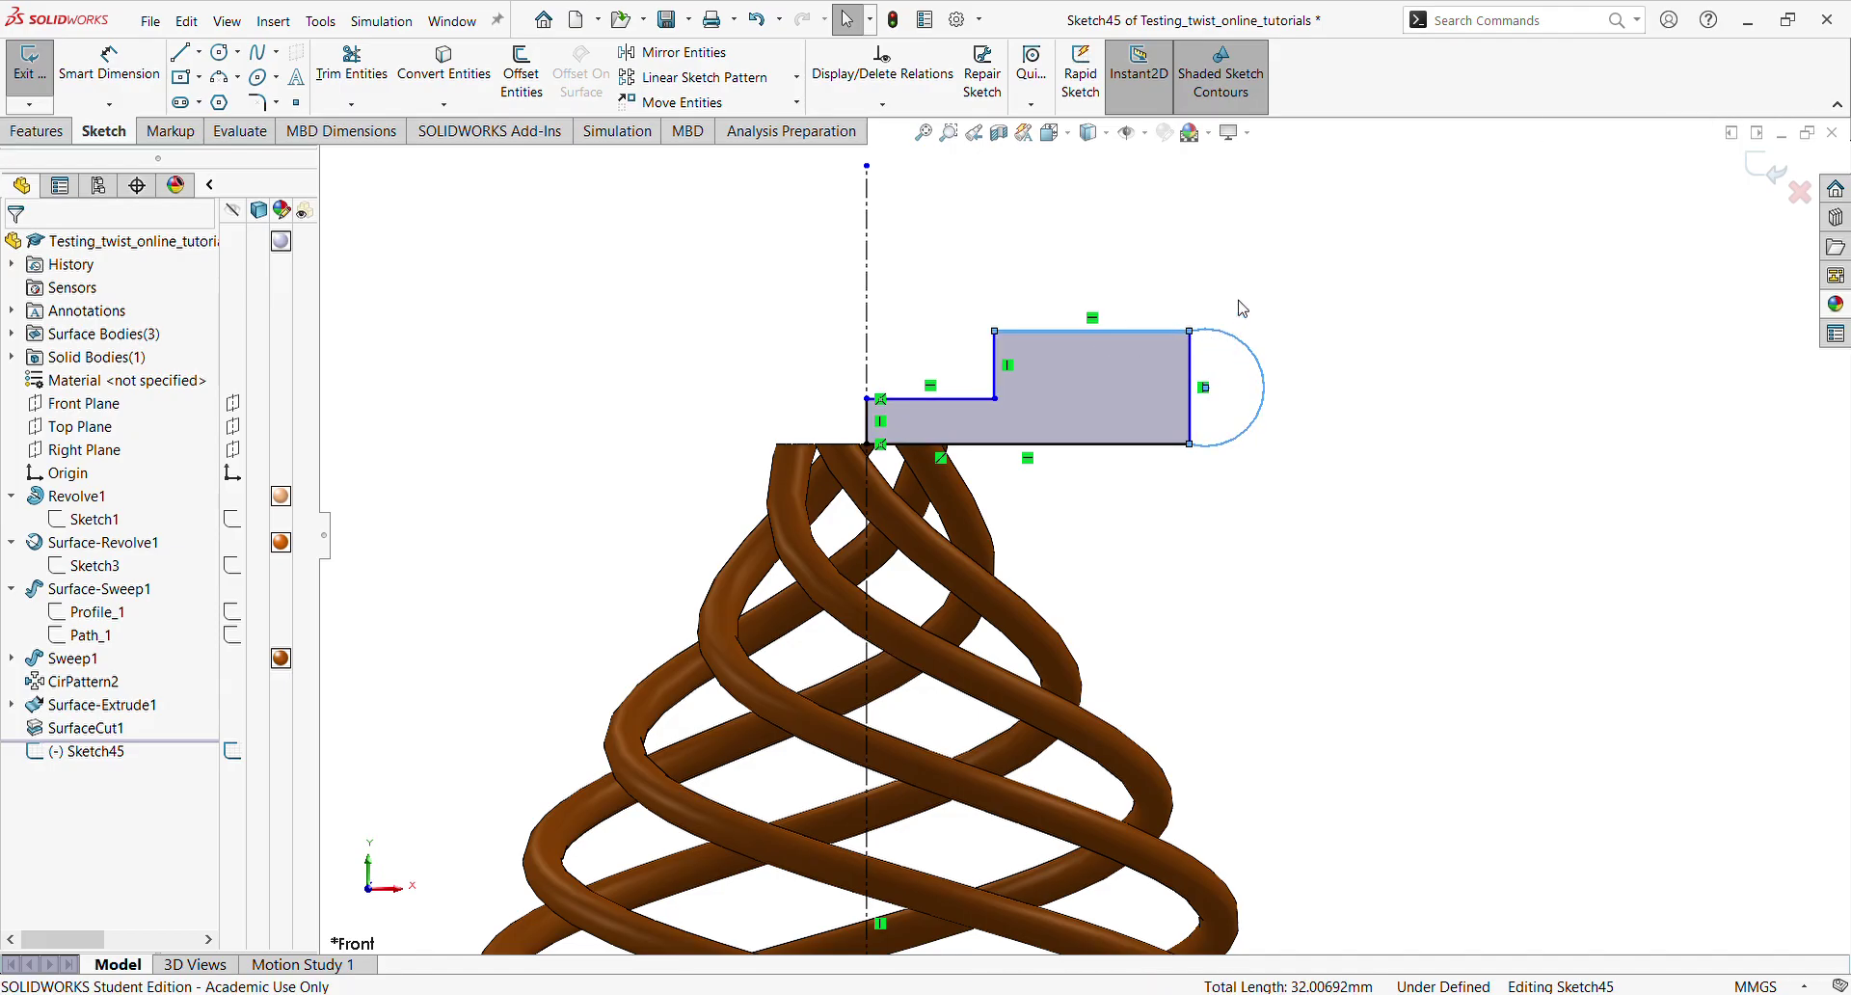
{"action": "left_click", "coordinate": [1240, 256]}
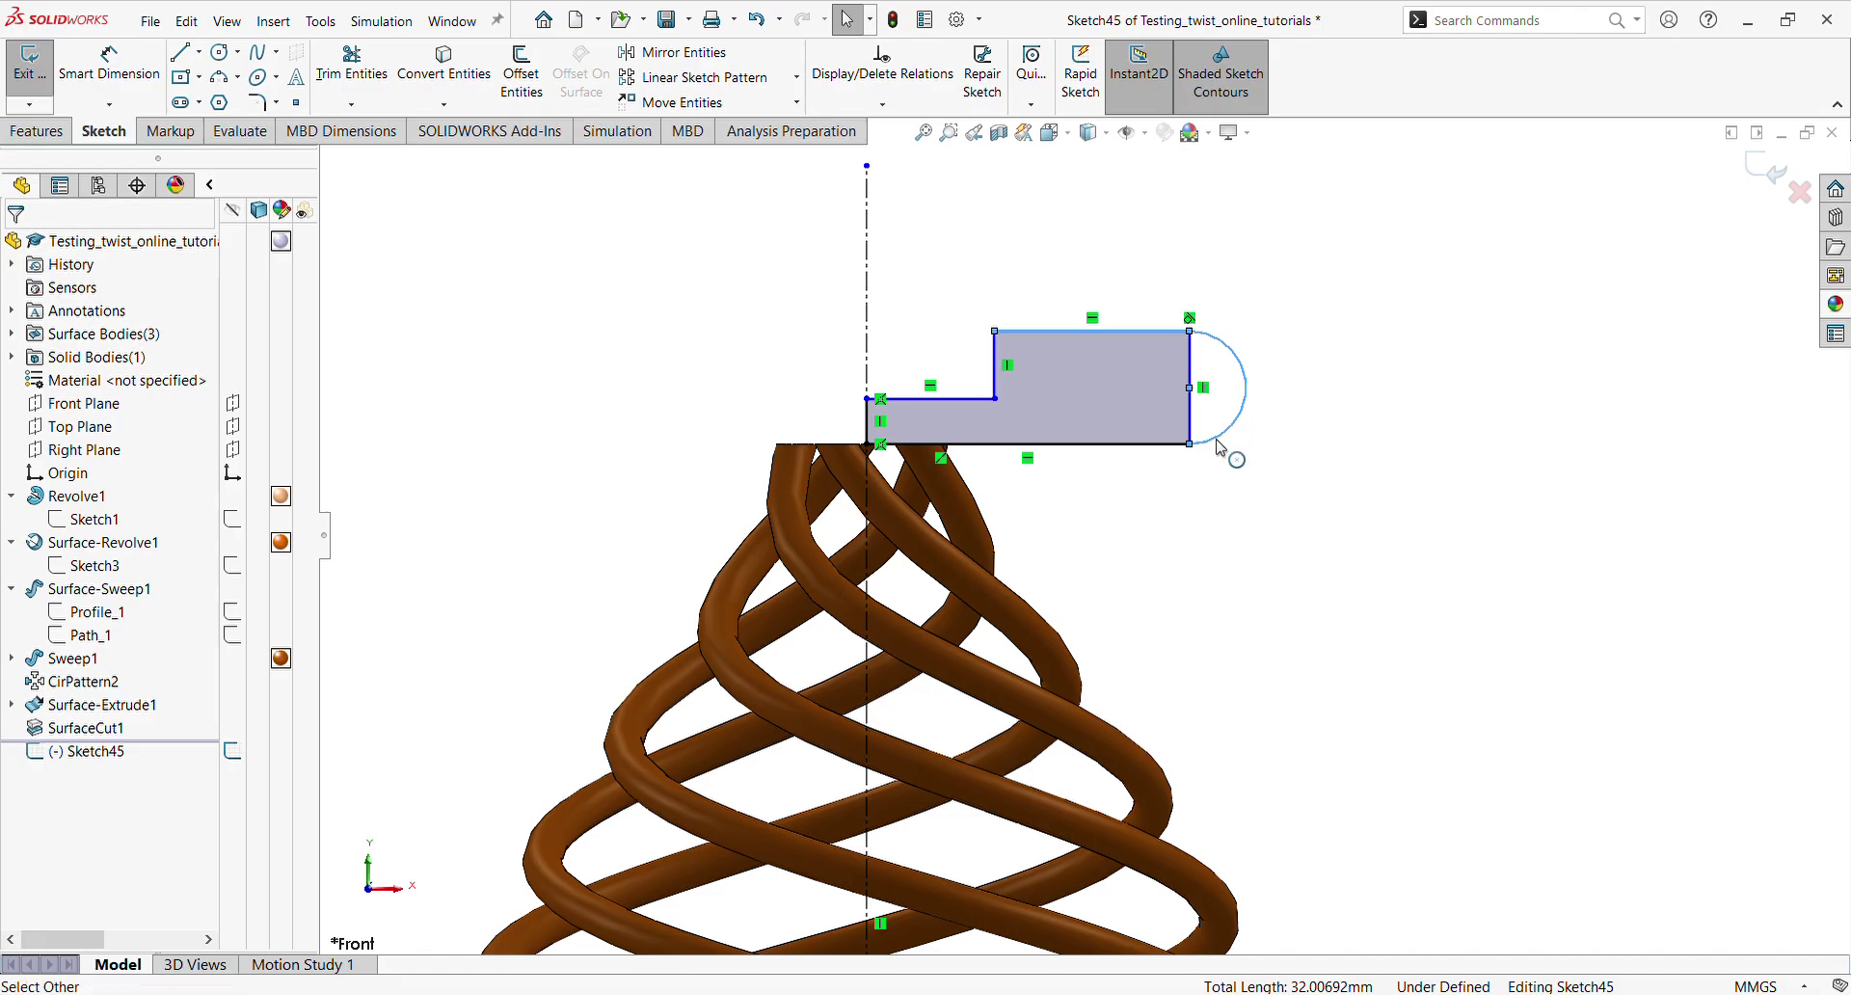
{"action": "left_click", "coordinate": [1380, 480]}
{"action": "left_click", "coordinate": [1220, 436]}
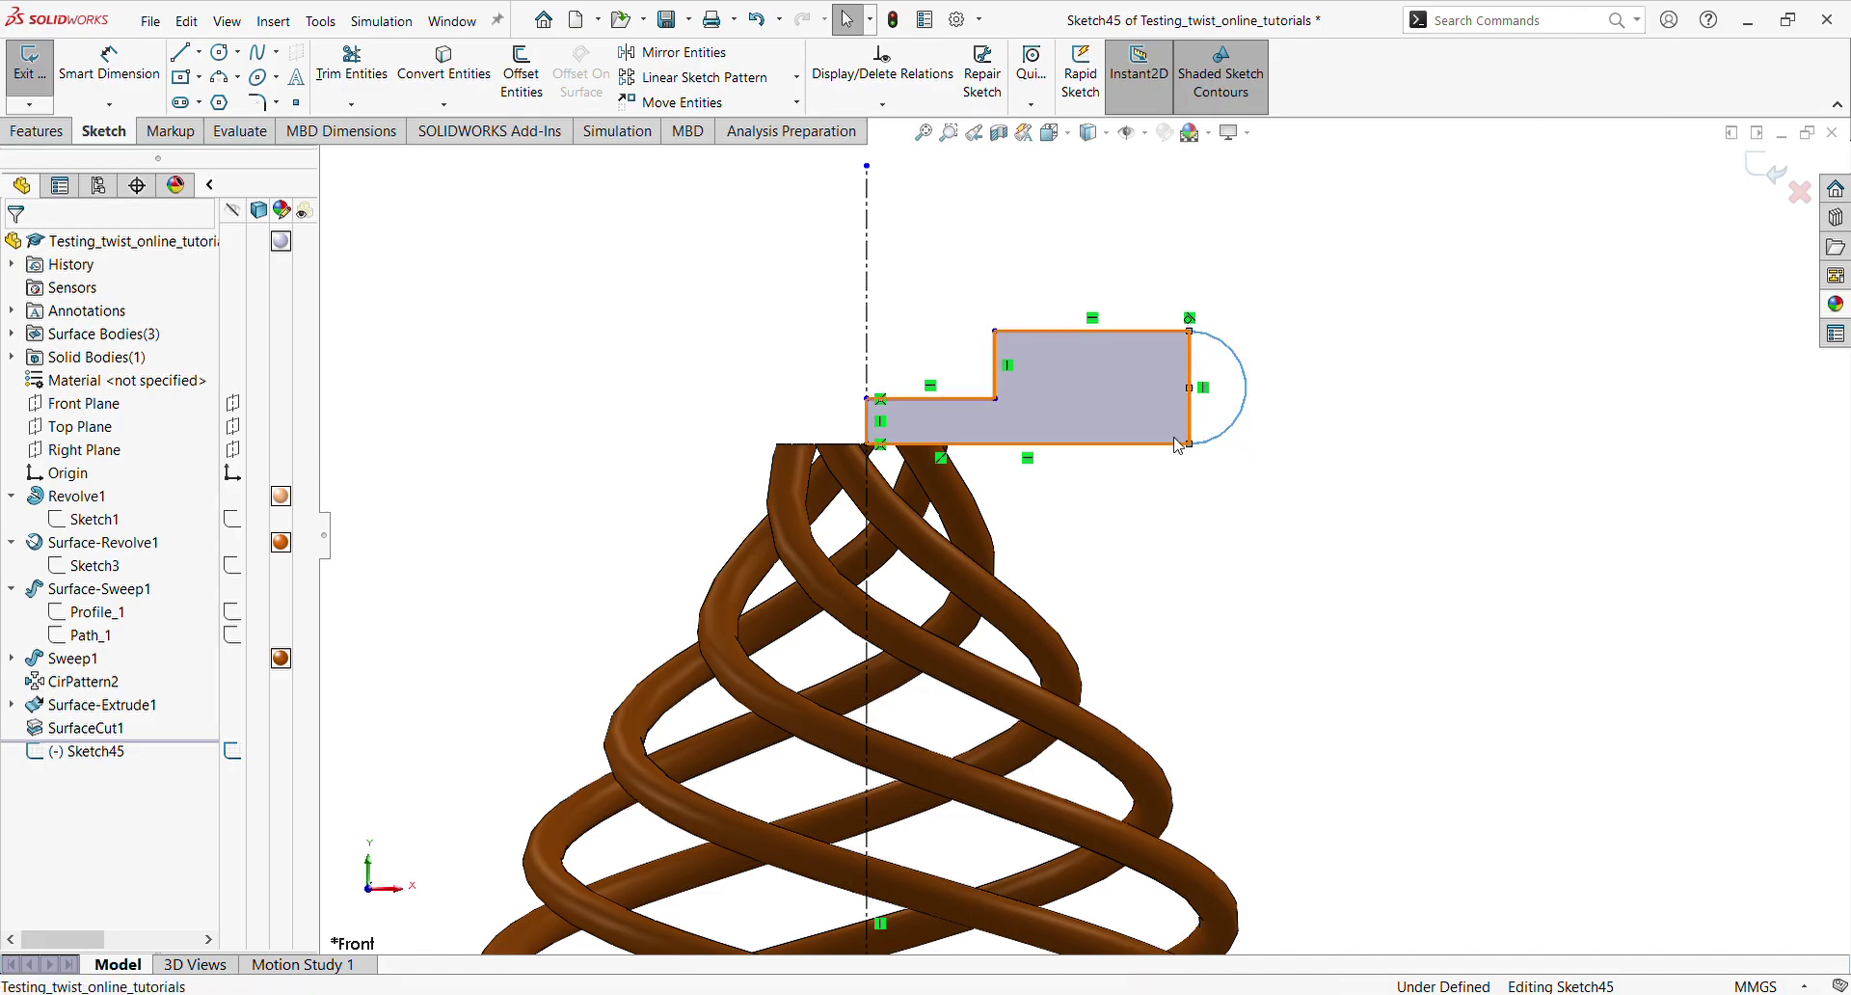
{"action": "left_click", "coordinate": [1172, 446], "text": "ctrl"}
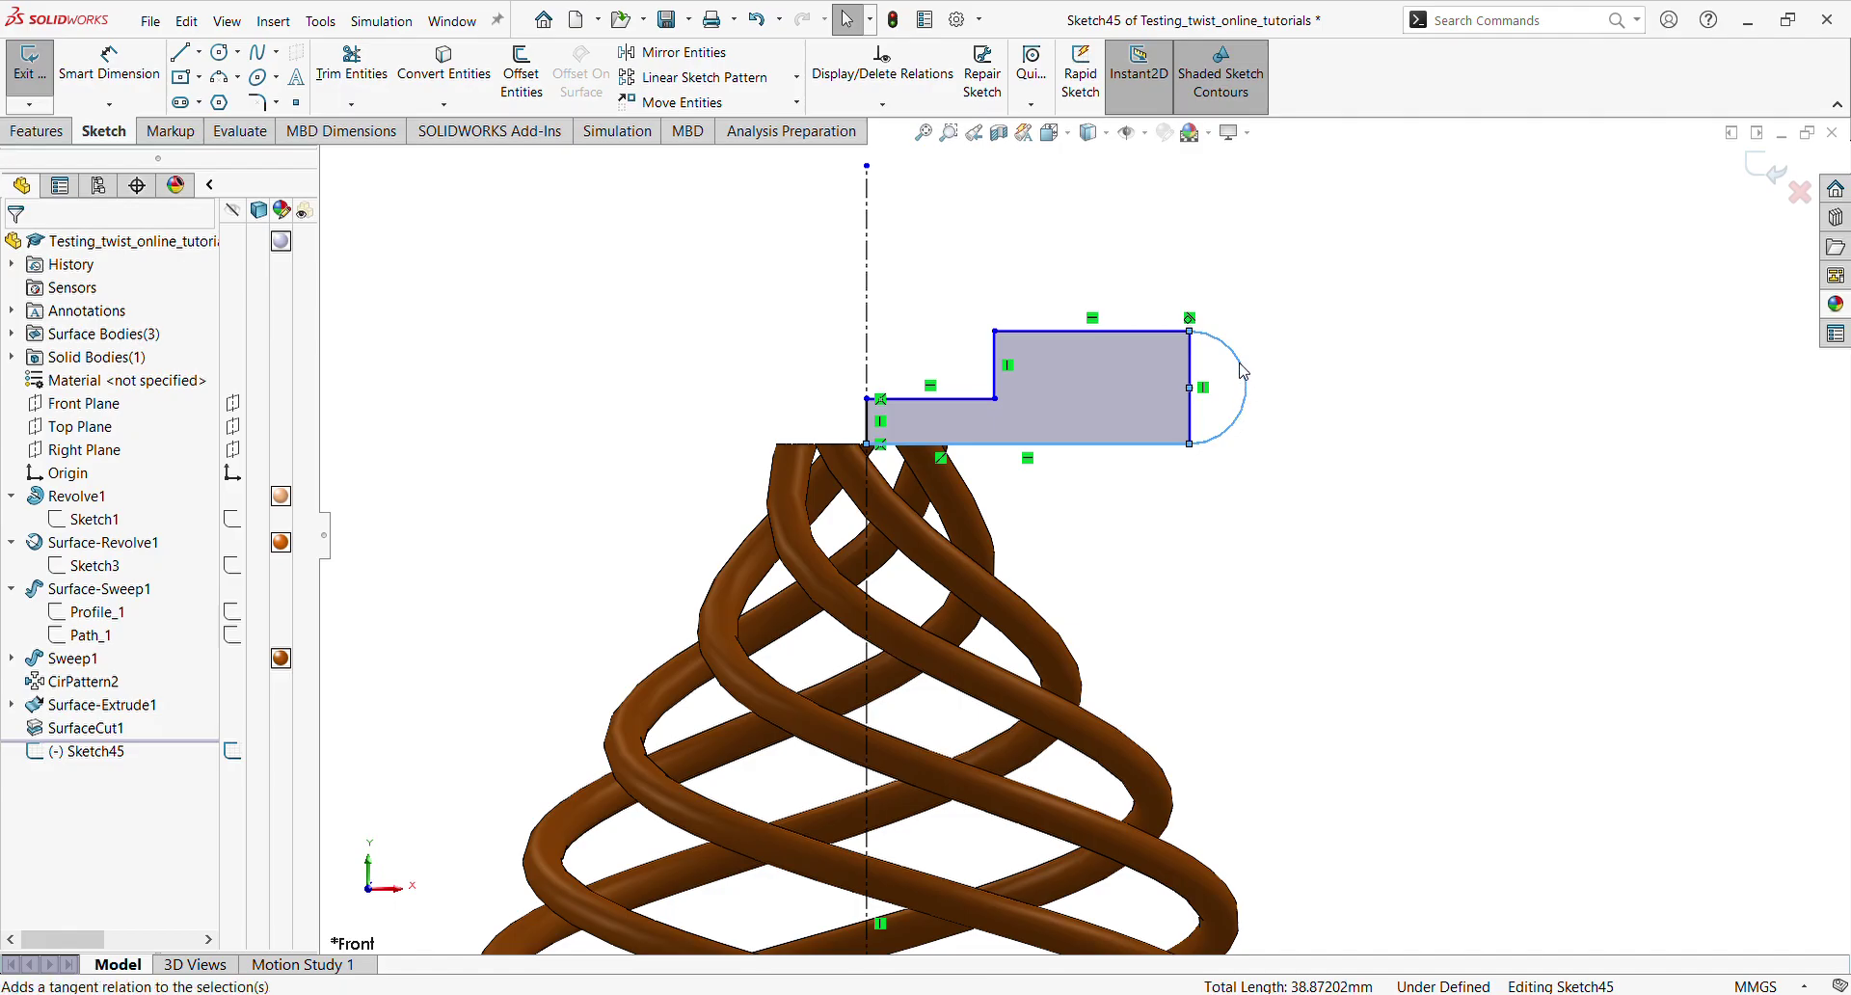
{"action": "left_click", "coordinate": [1206, 413]}
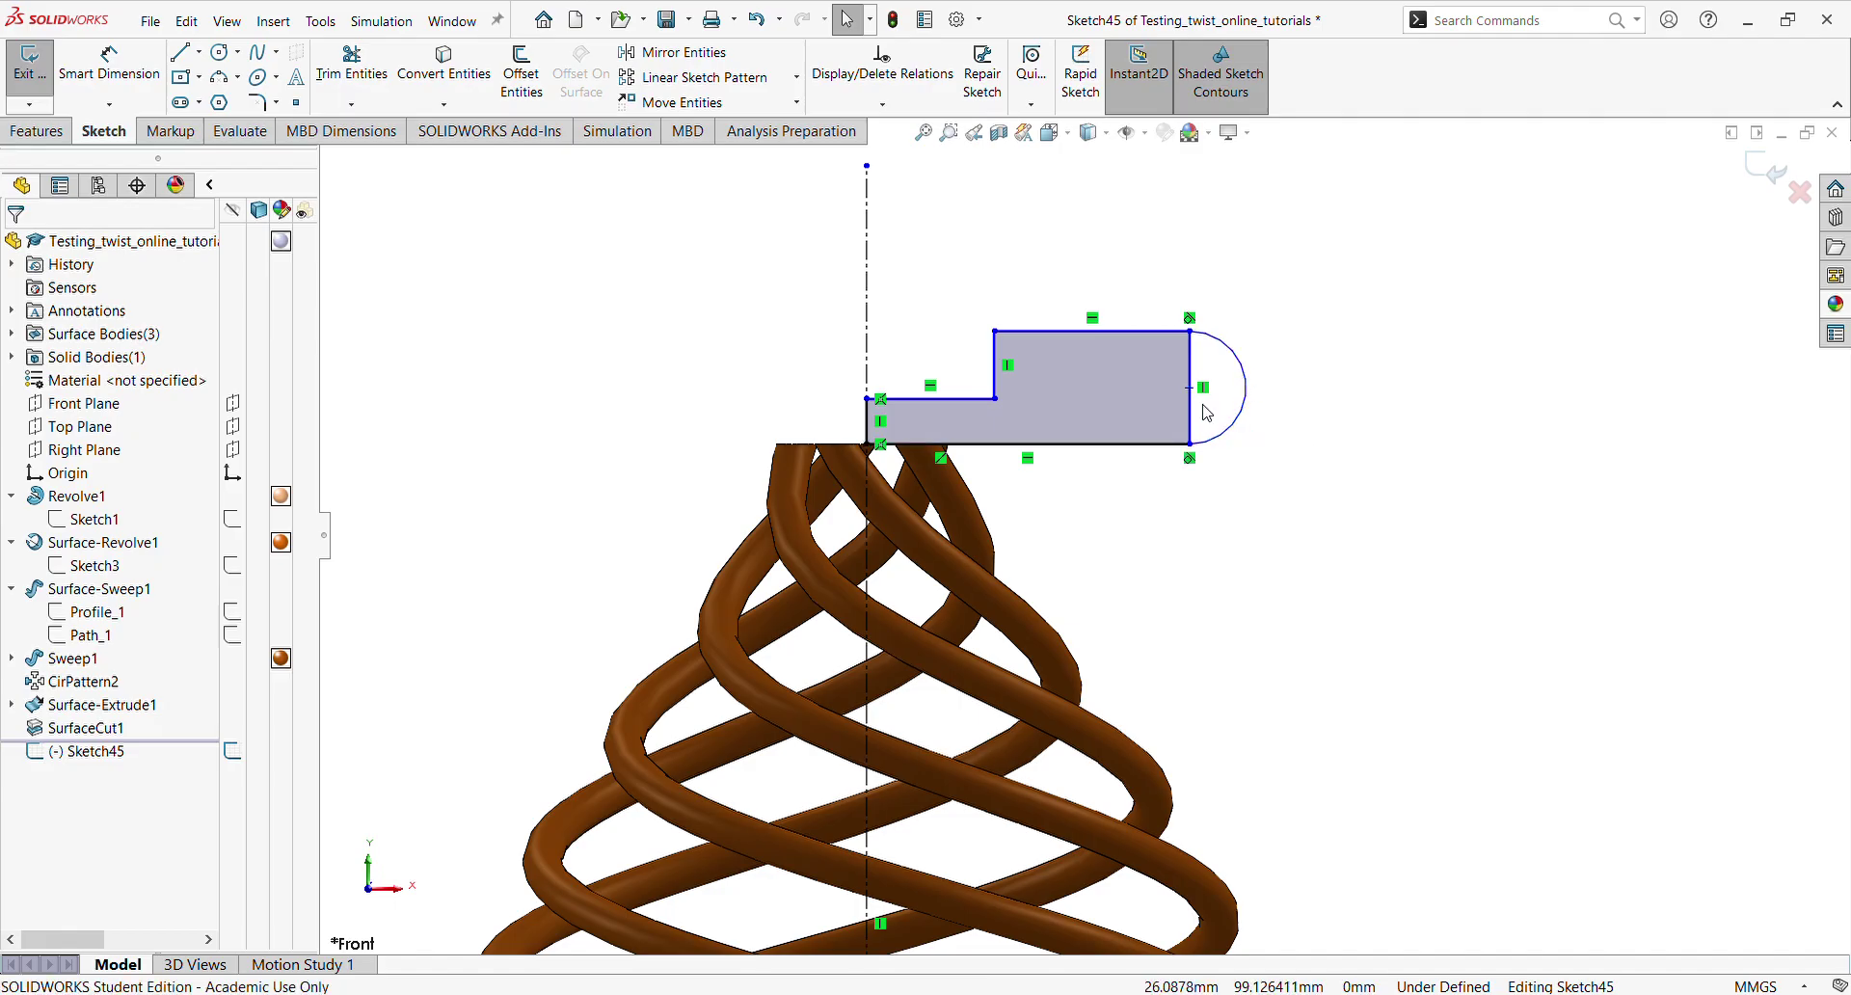
Delete the vertical line inside the rounded end, and enlarge the raised section to an upper line about 22 mm and step about 13 mm long
{"action": "left_click", "coordinate": [1192, 414]}
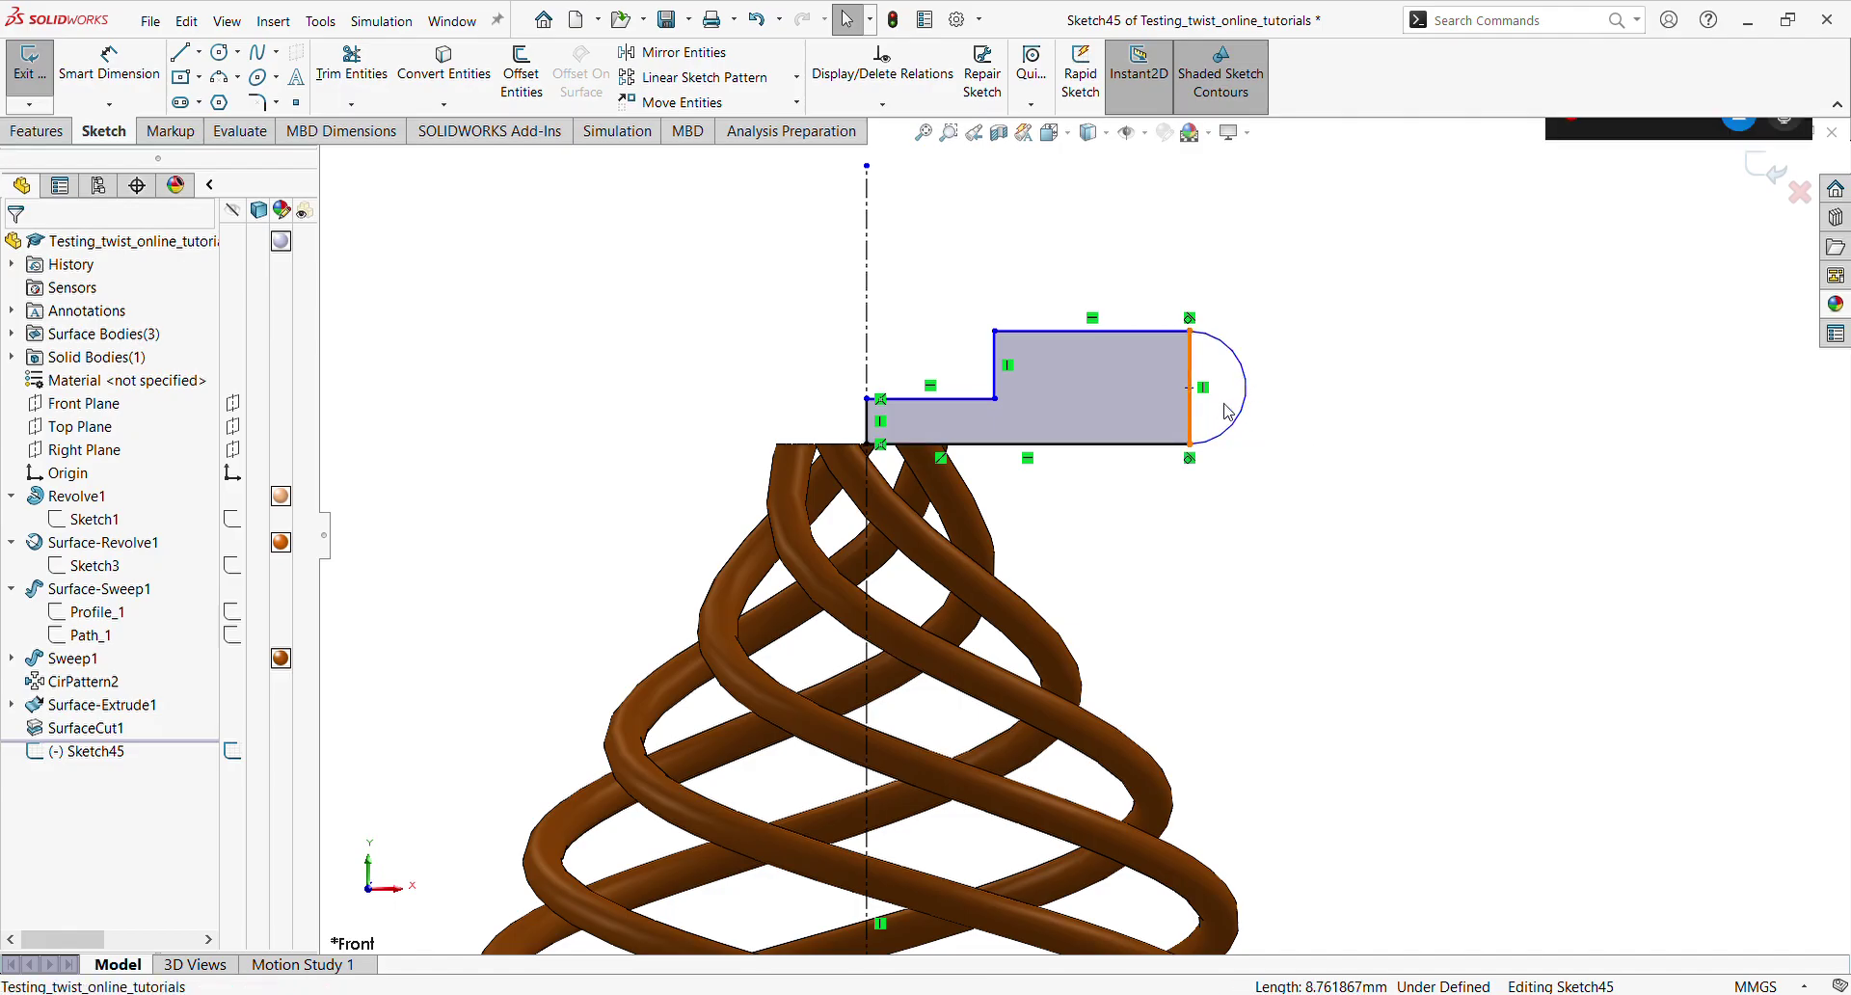
{"action": "key", "text": "Delete"}
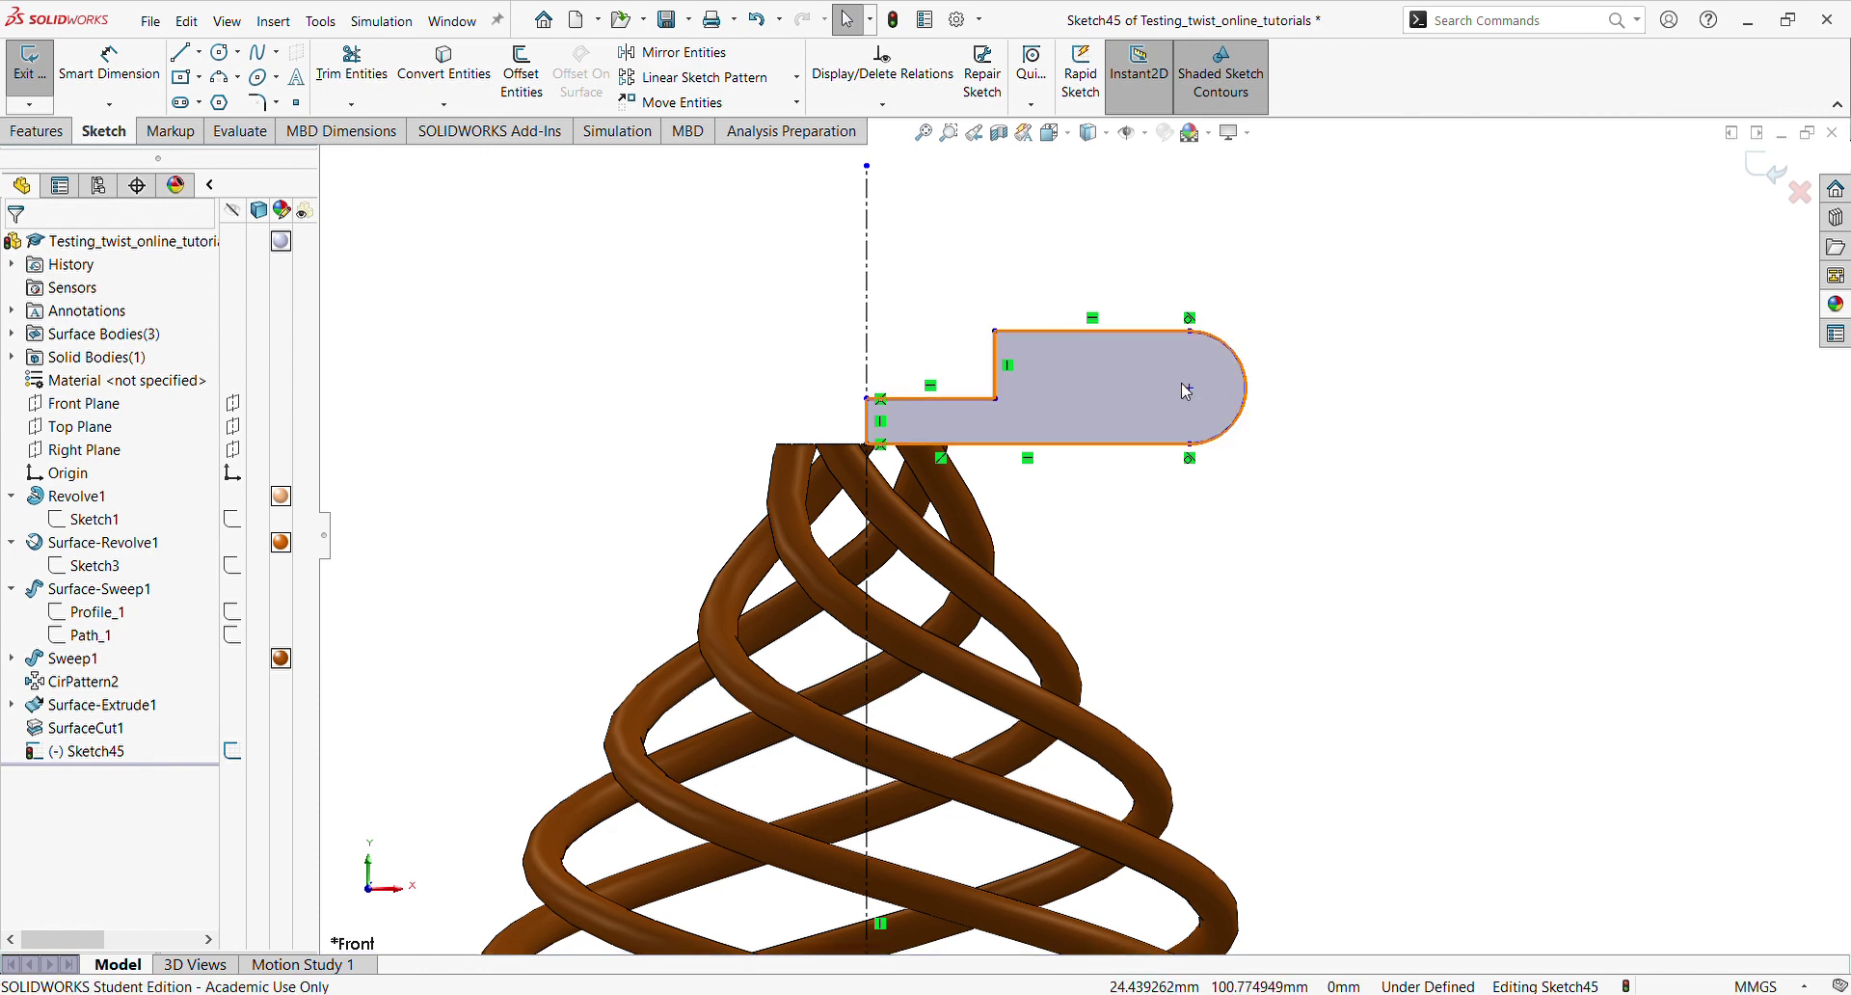
{"action": "scroll", "coordinate": [1186, 390], "scroll_direction": "up", "scroll_amount": 8}
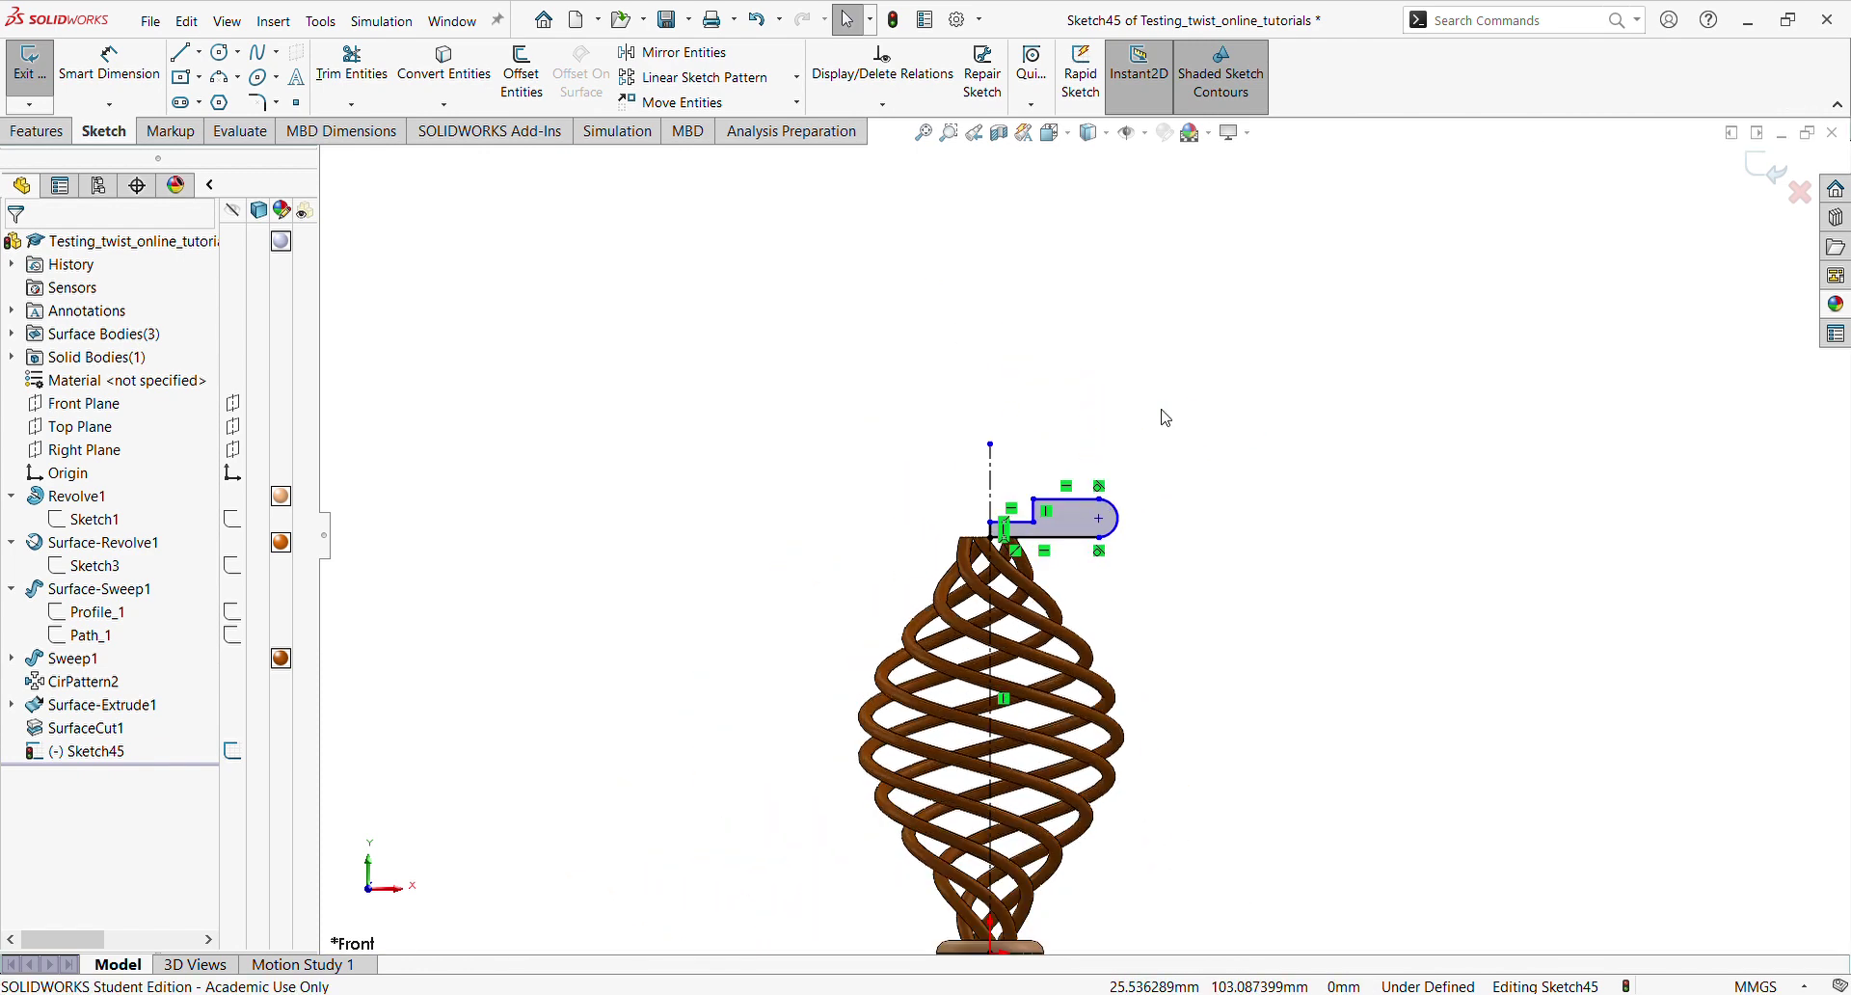
{"action": "scroll", "coordinate": [1162, 424], "scroll_direction": "up", "scroll_amount": 2}
{"action": "scroll", "coordinate": [1147, 444], "scroll_direction": "down", "scroll_amount": 3}
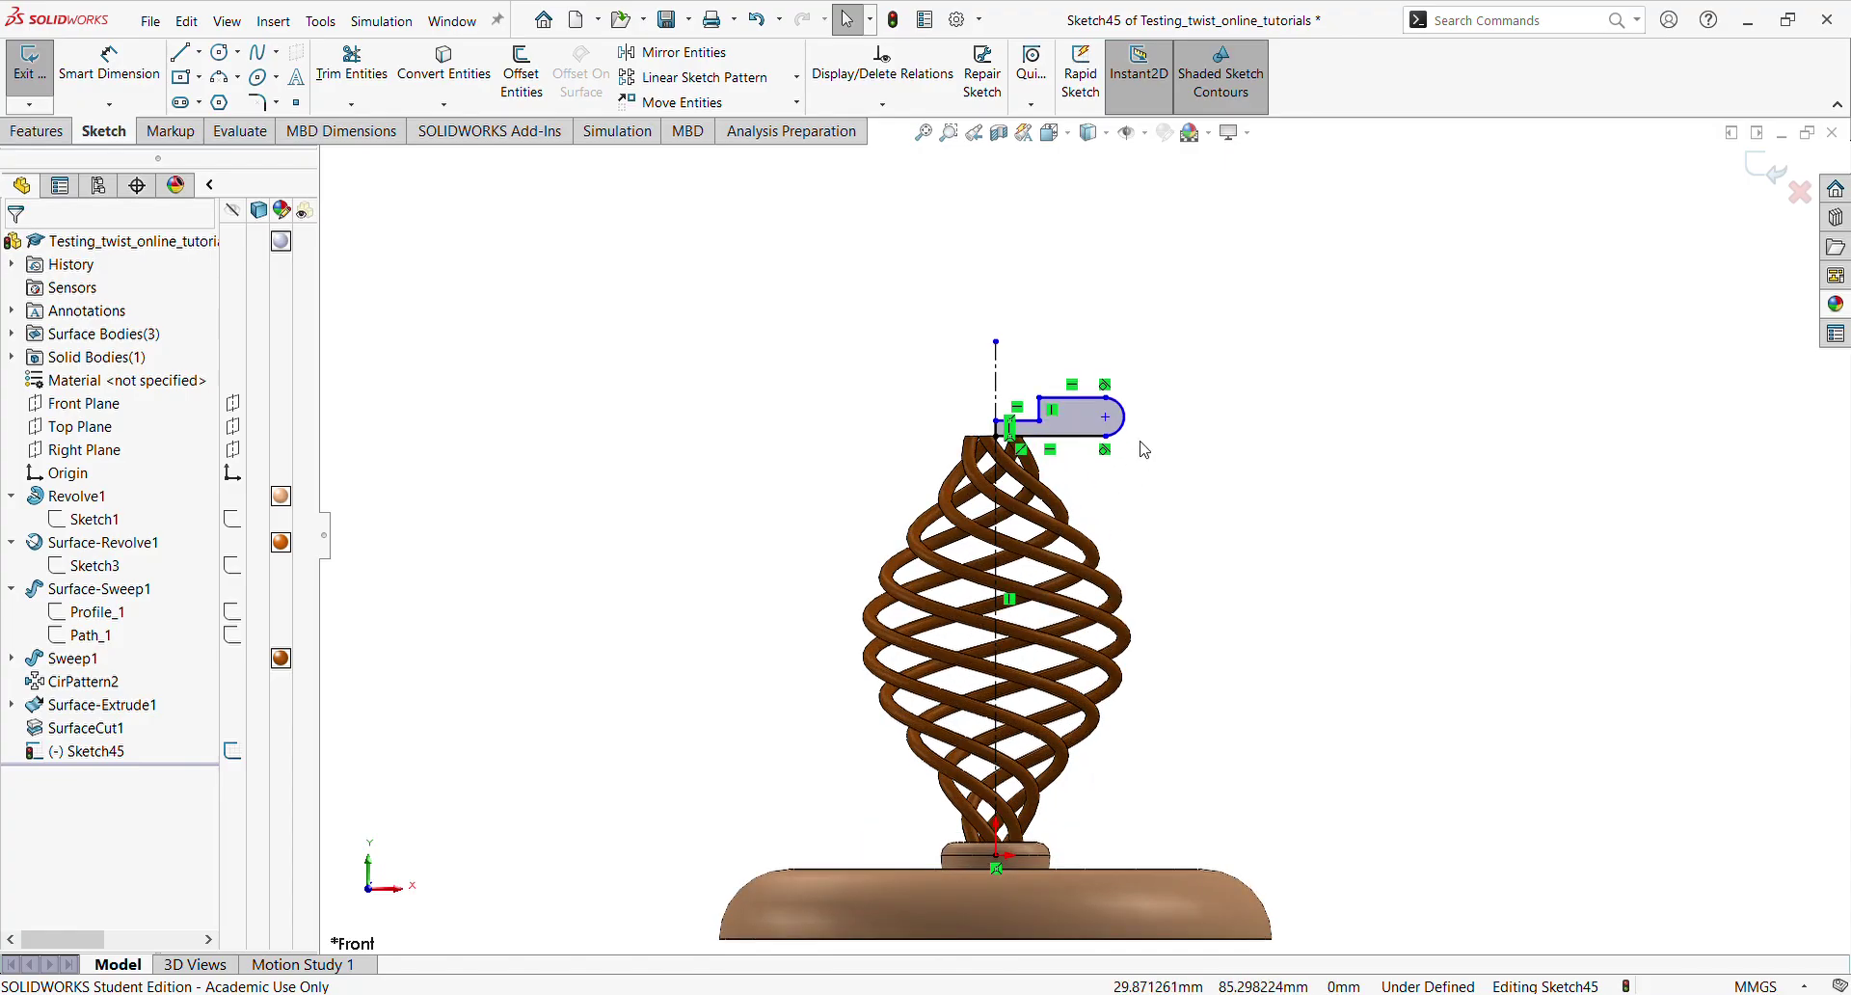
{"action": "scroll", "coordinate": [1144, 450], "scroll_direction": "down", "scroll_amount": 2}
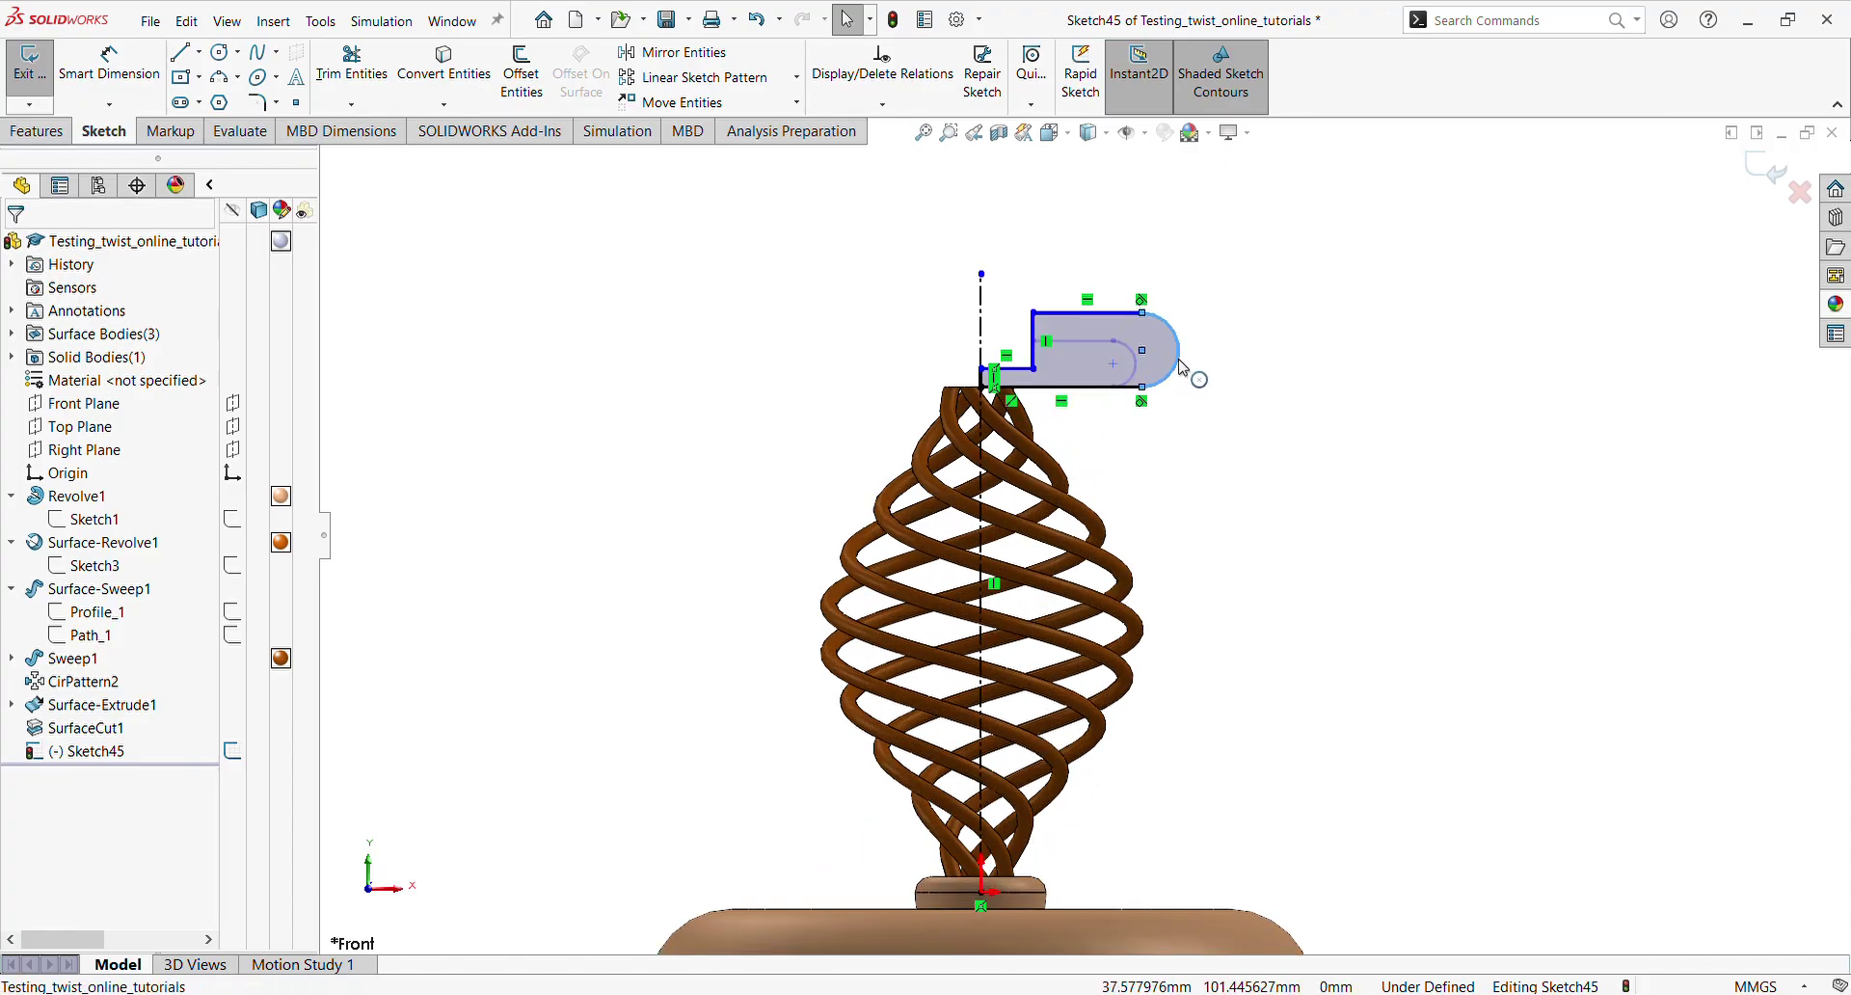
{"action": "mouse_move", "coordinate": [1183, 367]}
{"action": "left_mouse_down"}
{"action": "mouse_move", "coordinate": [1217, 377]}
{"action": "mouse_move", "coordinate": [1195, 380]}
{"action": "left_mouse_up"}
{"action": "left_click", "coordinate": [1199, 414]}
{"action": "scroll", "coordinate": [1195, 407], "scroll_direction": "up", "scroll_amount": 2}
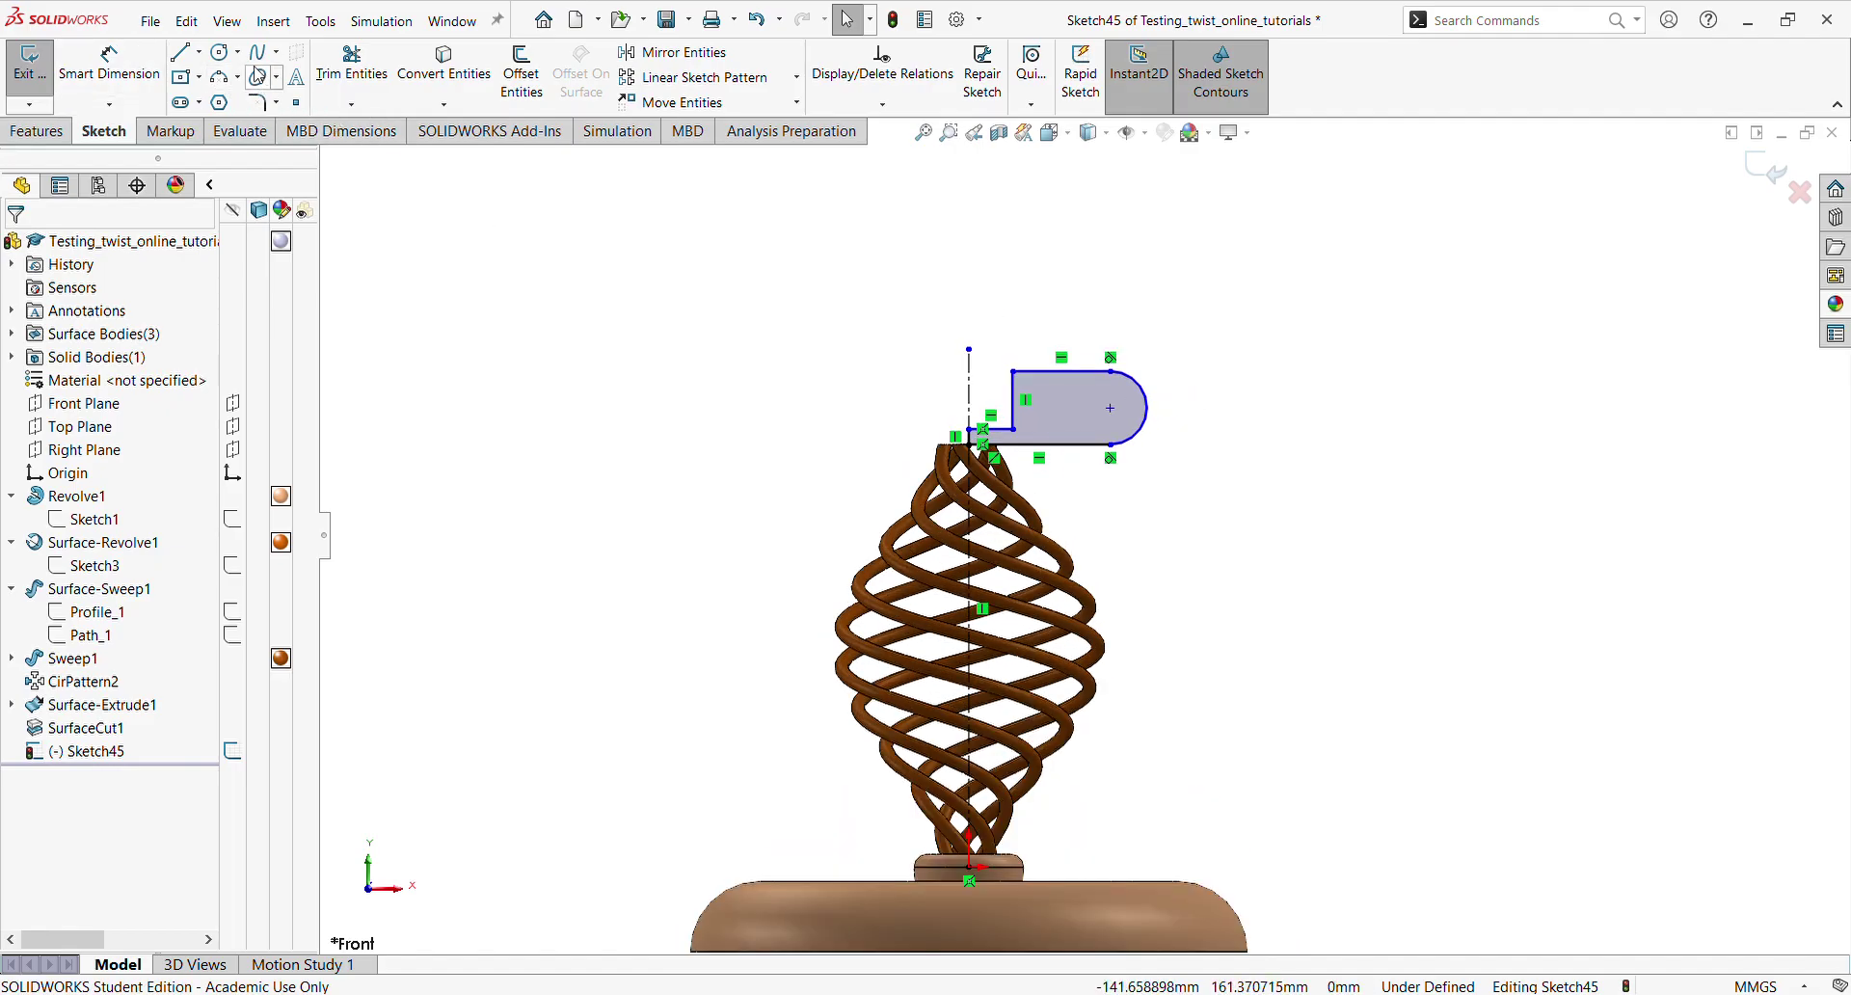
Fillet the raised section's upper inner corner and the corner at the inner ledge with a 3 mm radius
{"action": "left_click", "coordinate": [257, 105]}
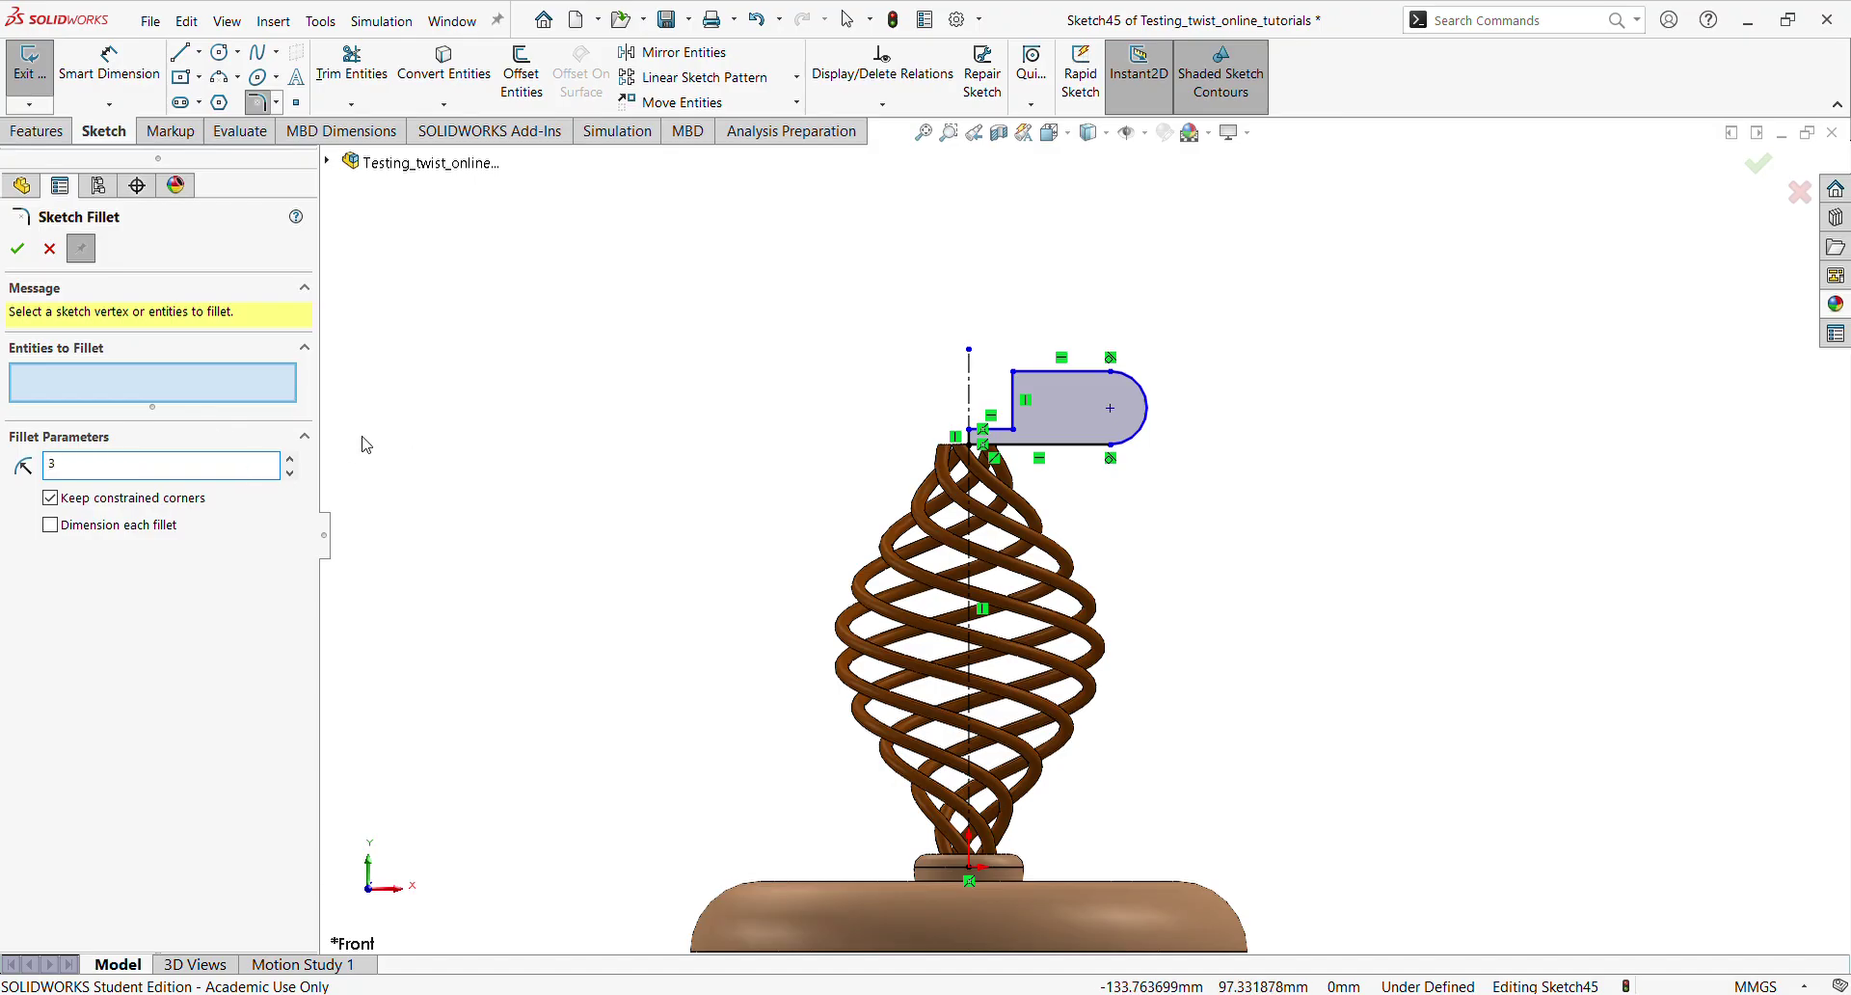
{"action": "scroll", "coordinate": [1072, 395], "scroll_direction": "up", "scroll_amount": 2}
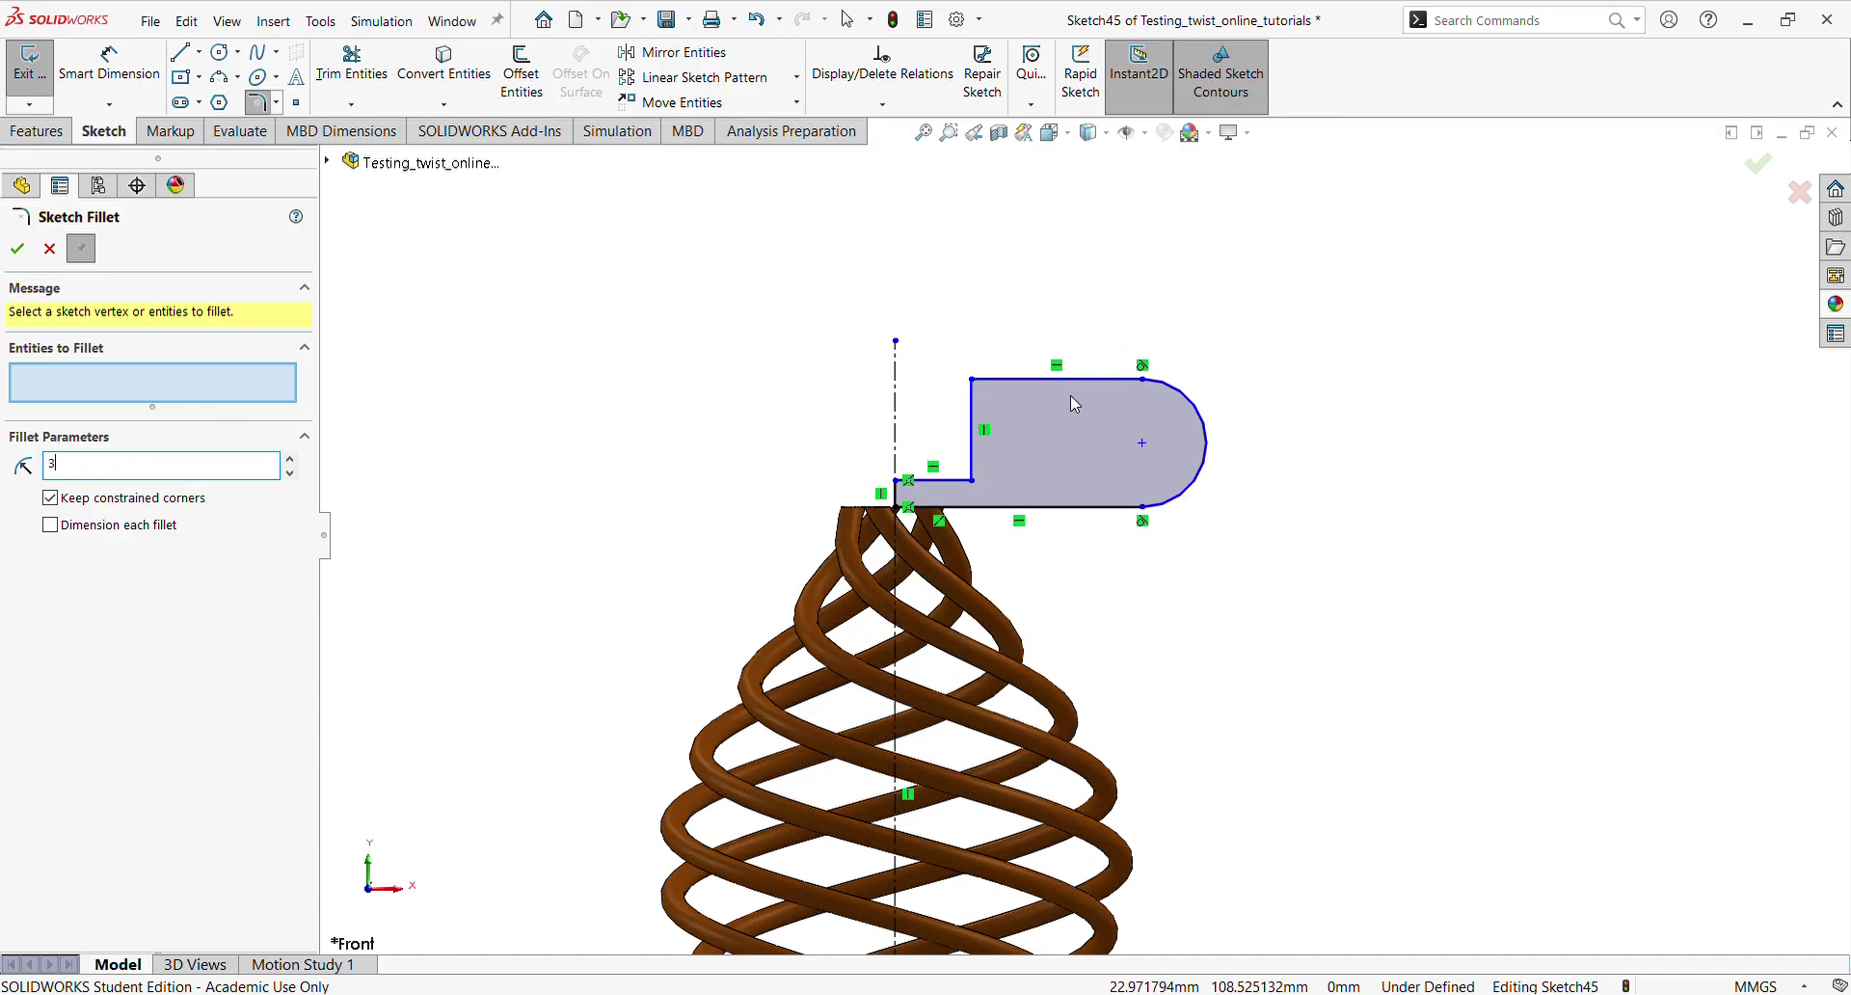
{"action": "left_click", "coordinate": [996, 384]}
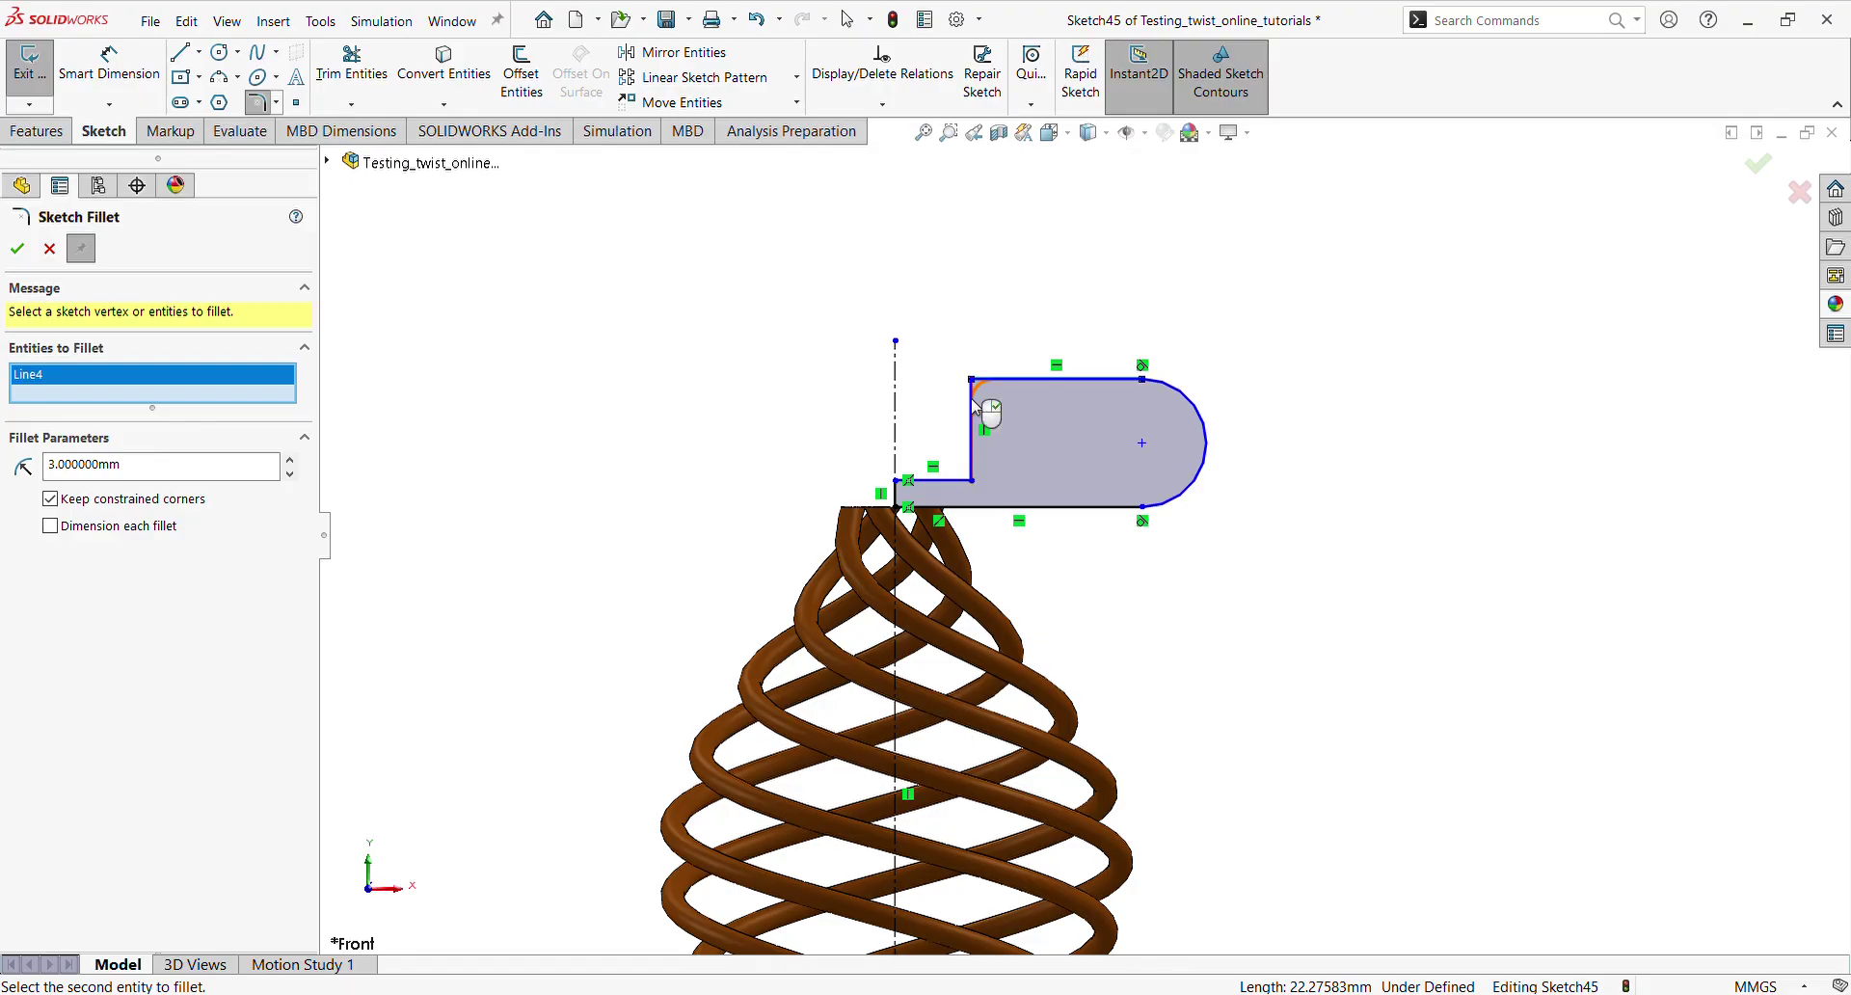
{"action": "left_click", "coordinate": [973, 406]}
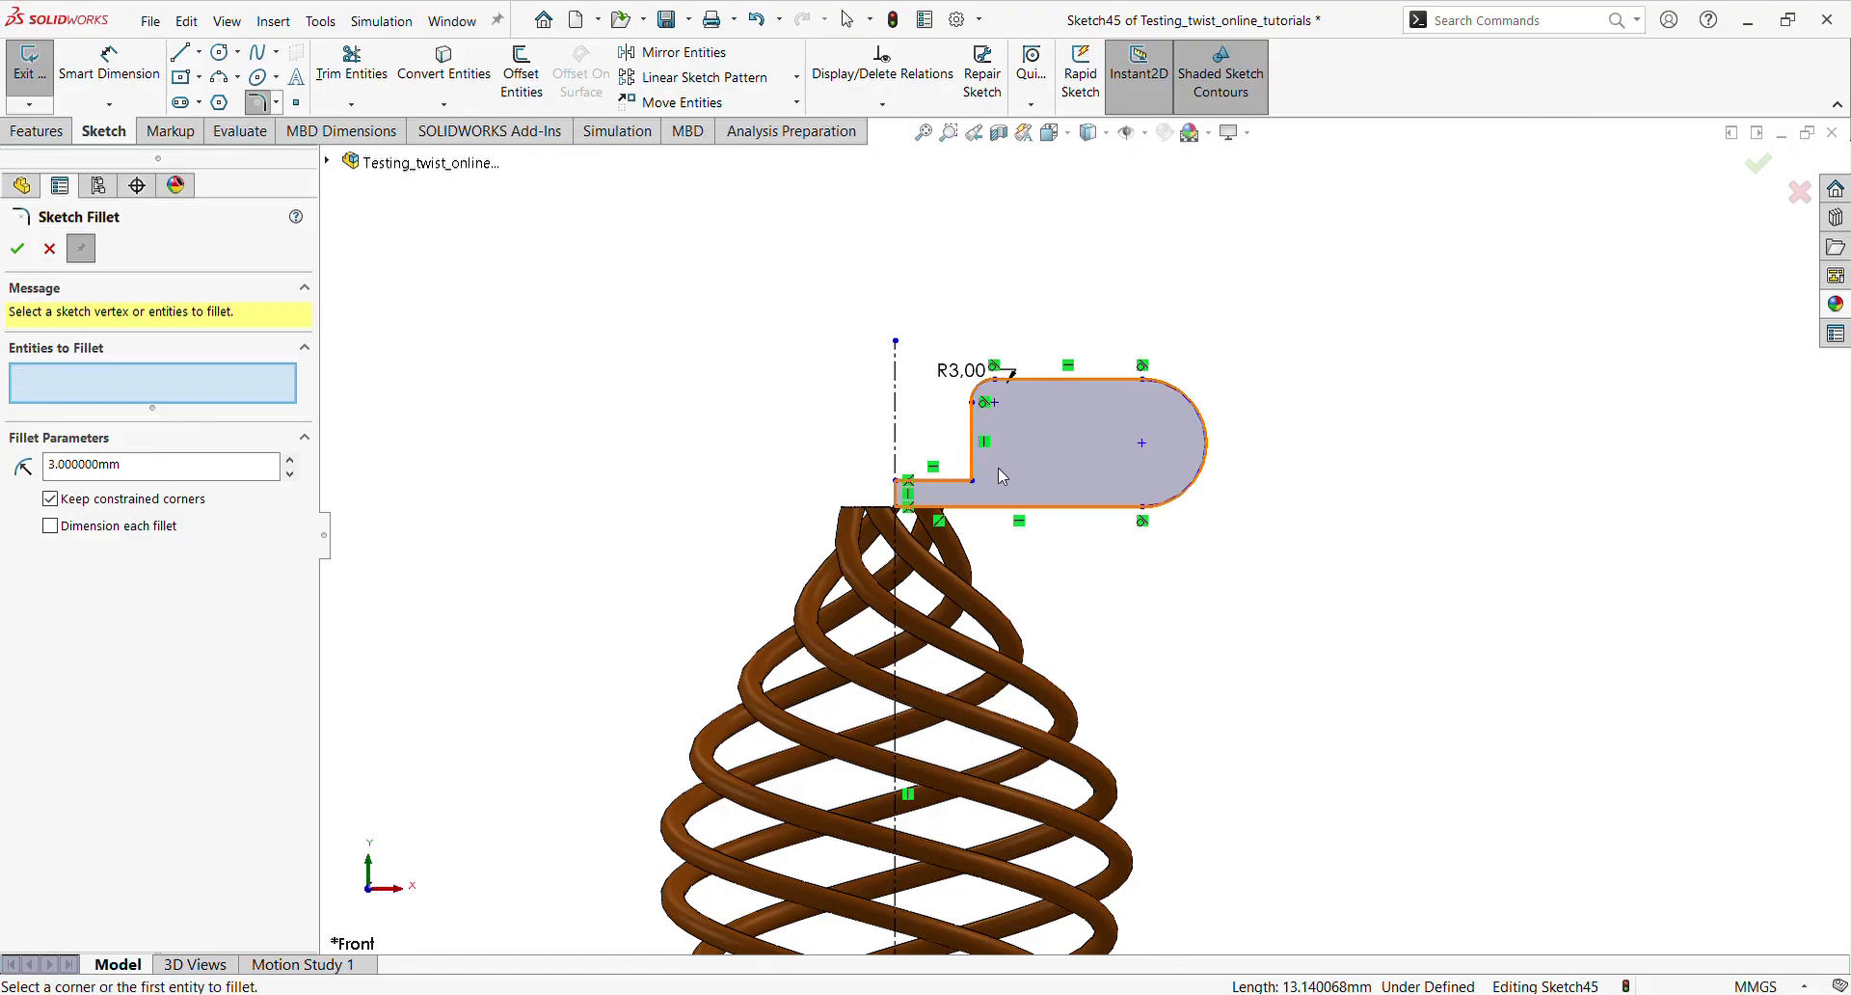
{"action": "left_click", "coordinate": [969, 479]}
{"action": "left_click", "coordinate": [965, 491]}
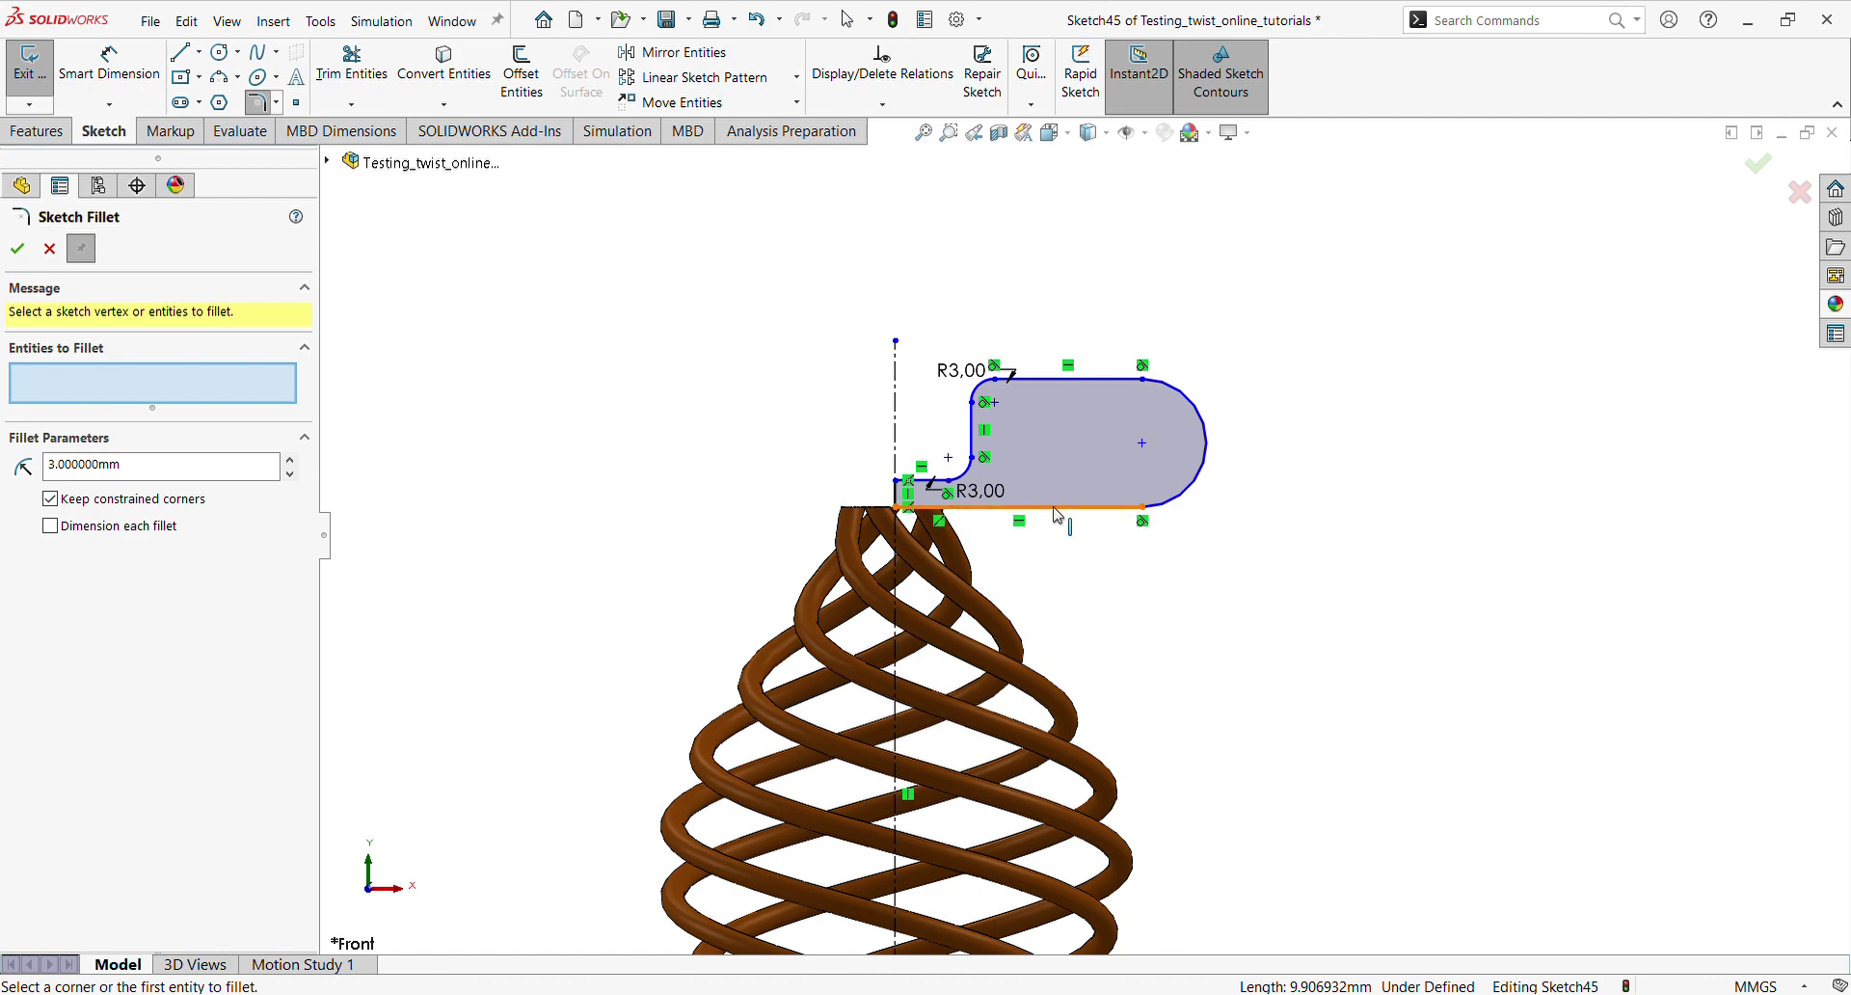
{"action": "left_click", "coordinate": [30, 247]}
Exit the sketch and revolve the top profile about its centerline into a solid disc above the spirals
{"action": "key", "text": "z"}
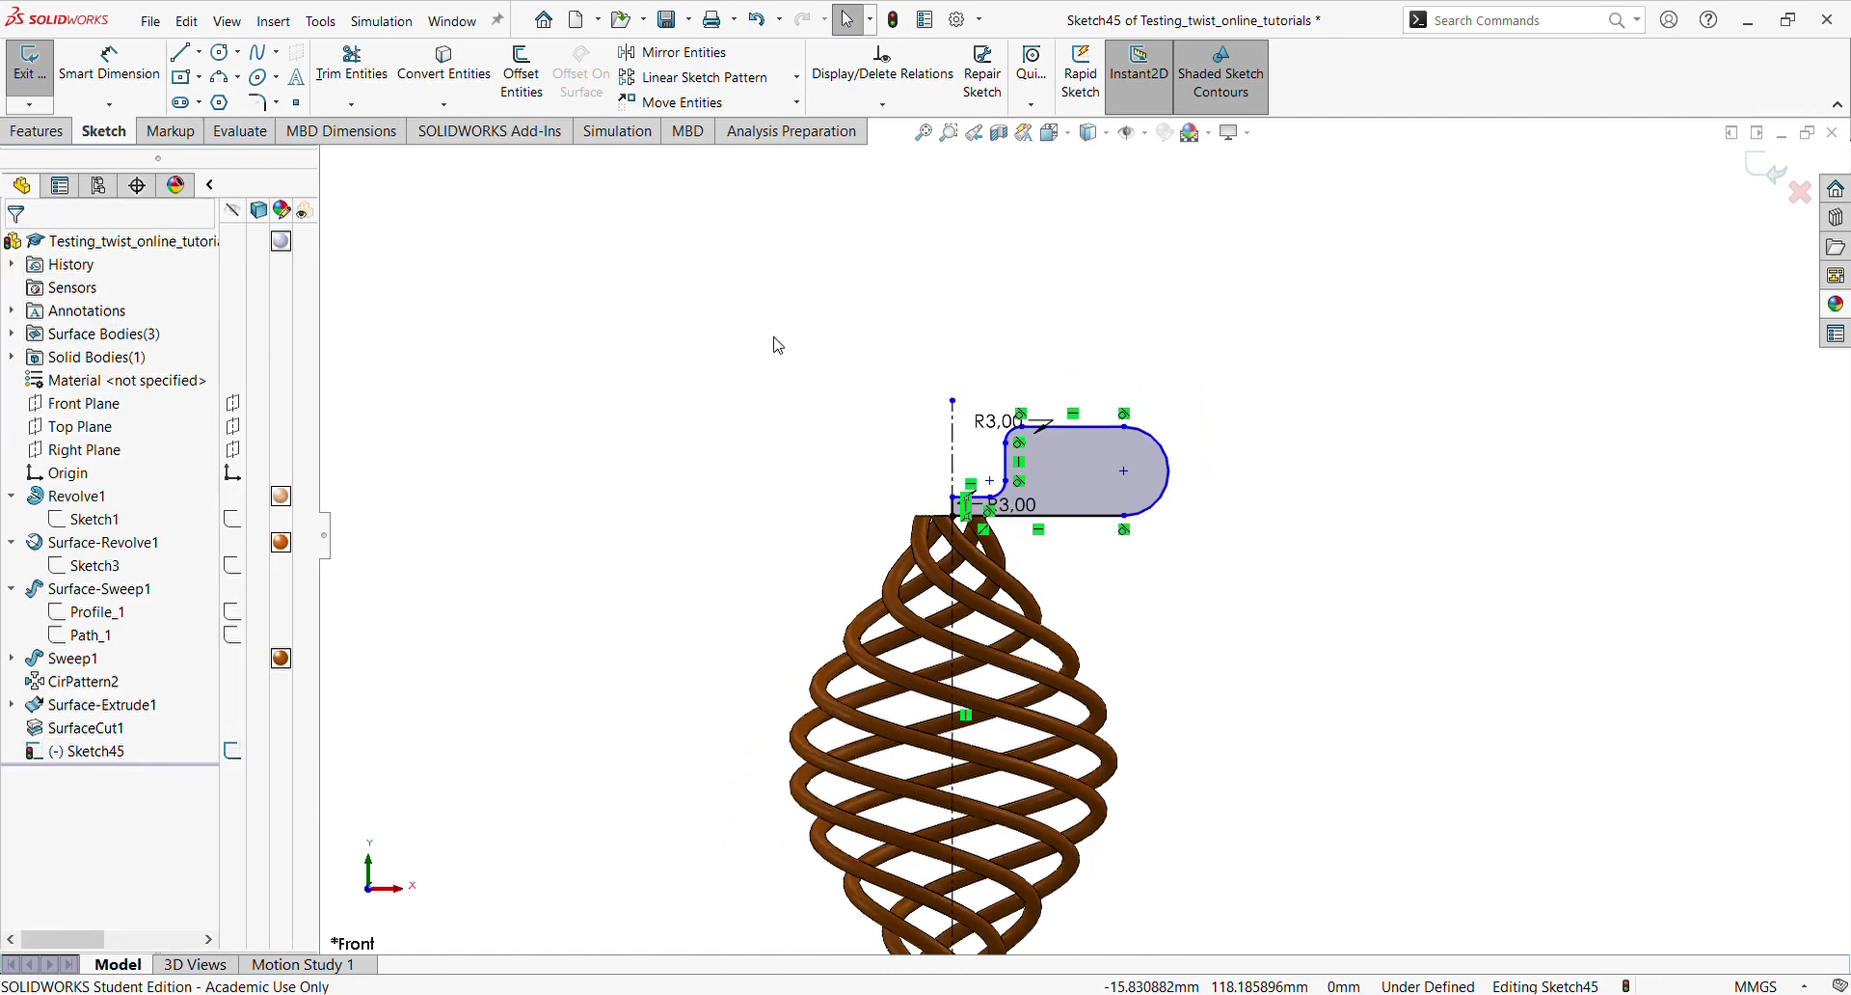
{"action": "key", "text": "z"}
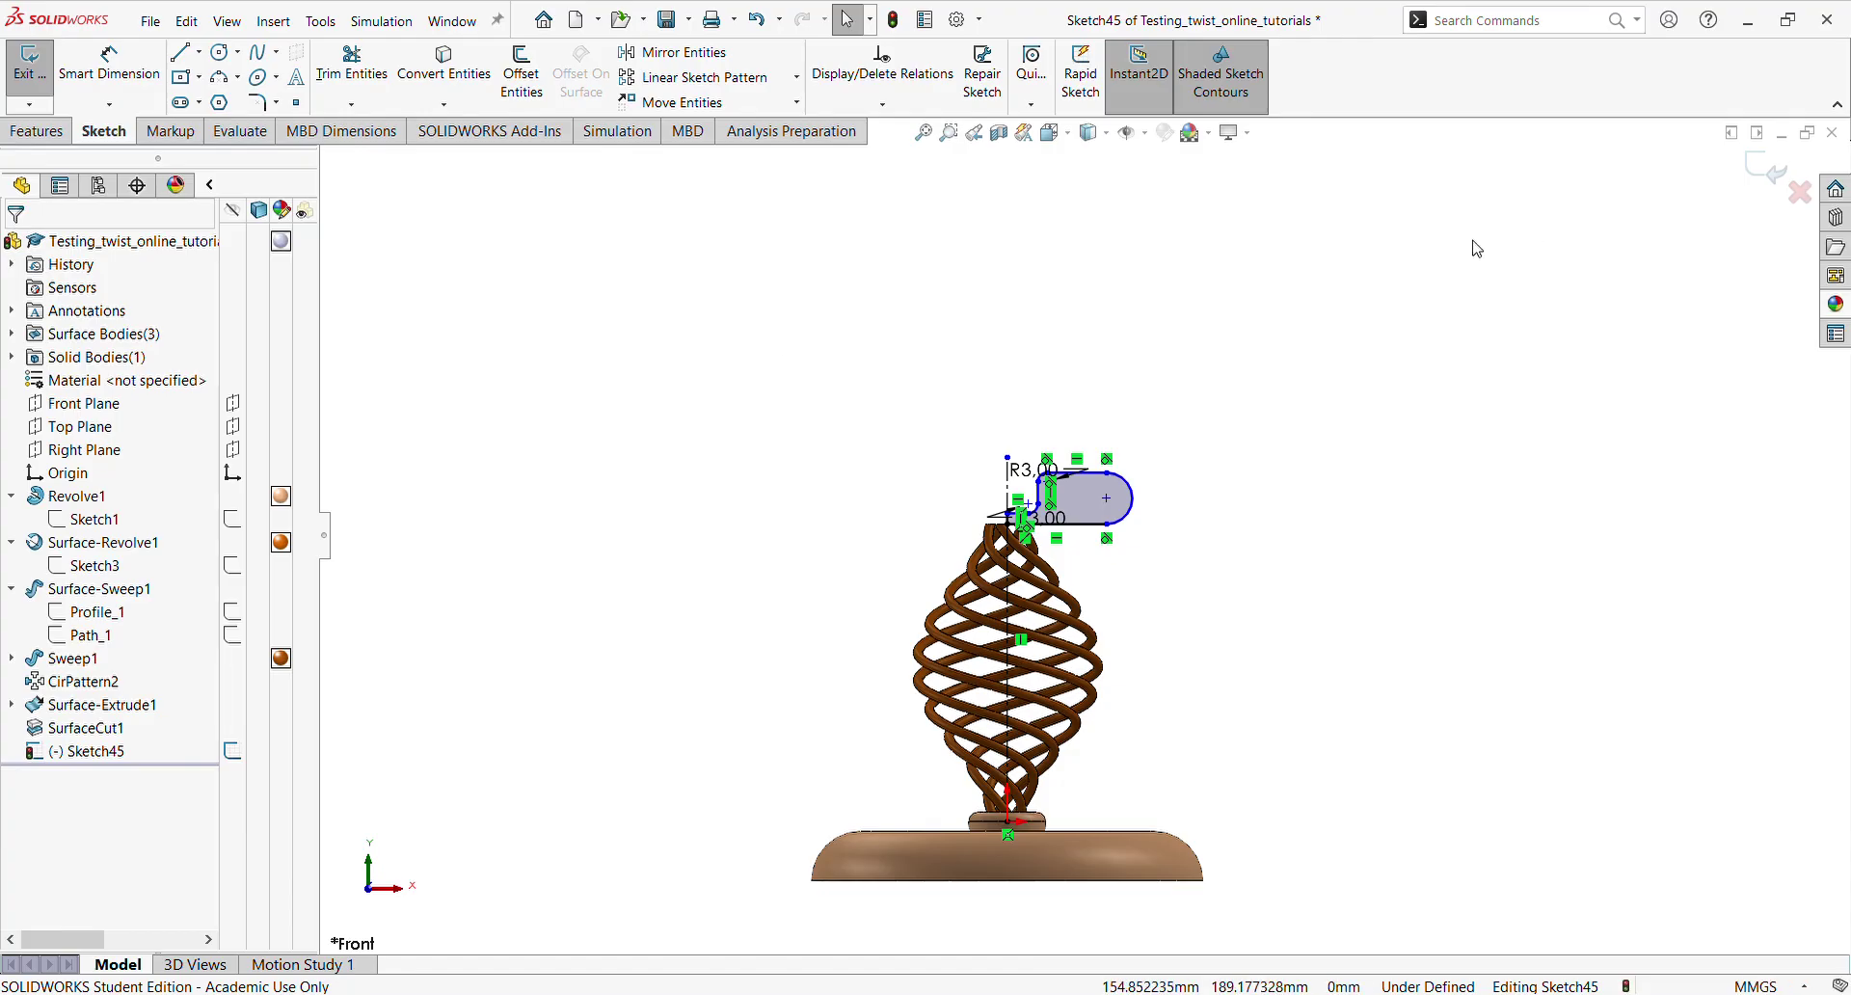
{"action": "left_click", "coordinate": [1769, 171]}
{"action": "middle_click_drag", "start_coordinate": [1262, 472], "coordinate": [1153, 600]}
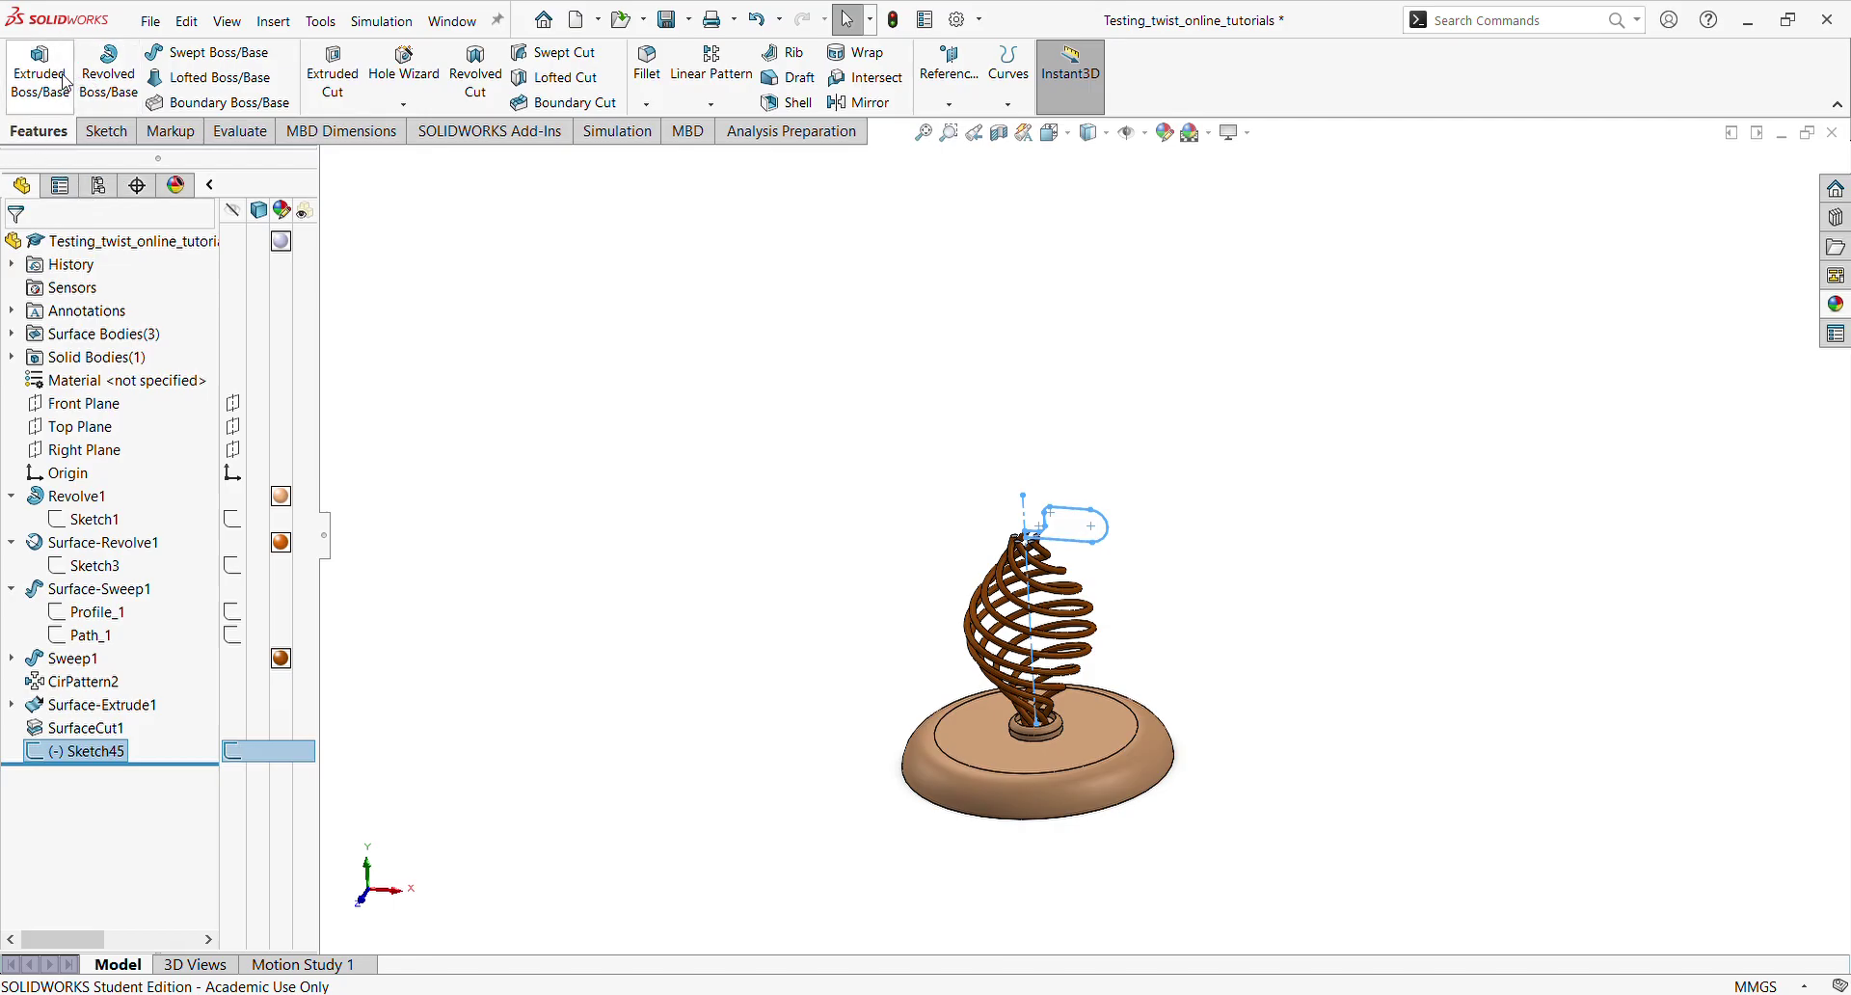
{"action": "left_click", "coordinate": [106, 60]}
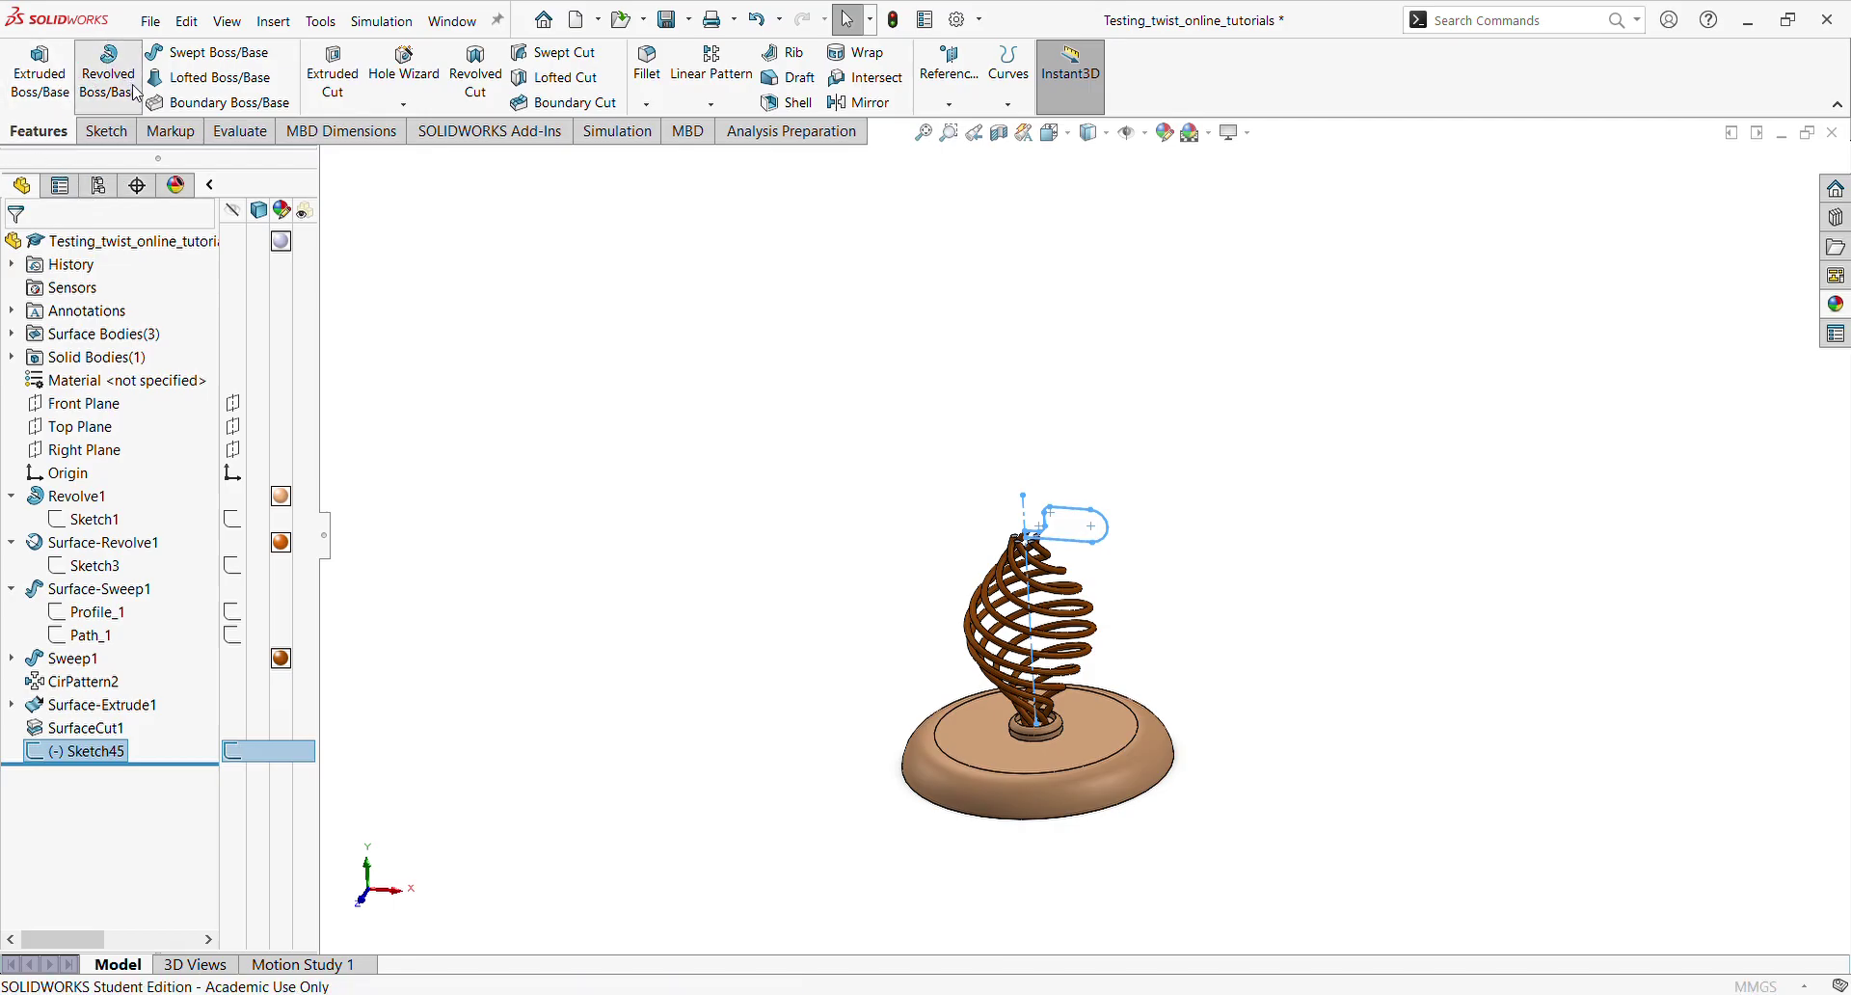
{"action": "left_click", "coordinate": [19, 248]}
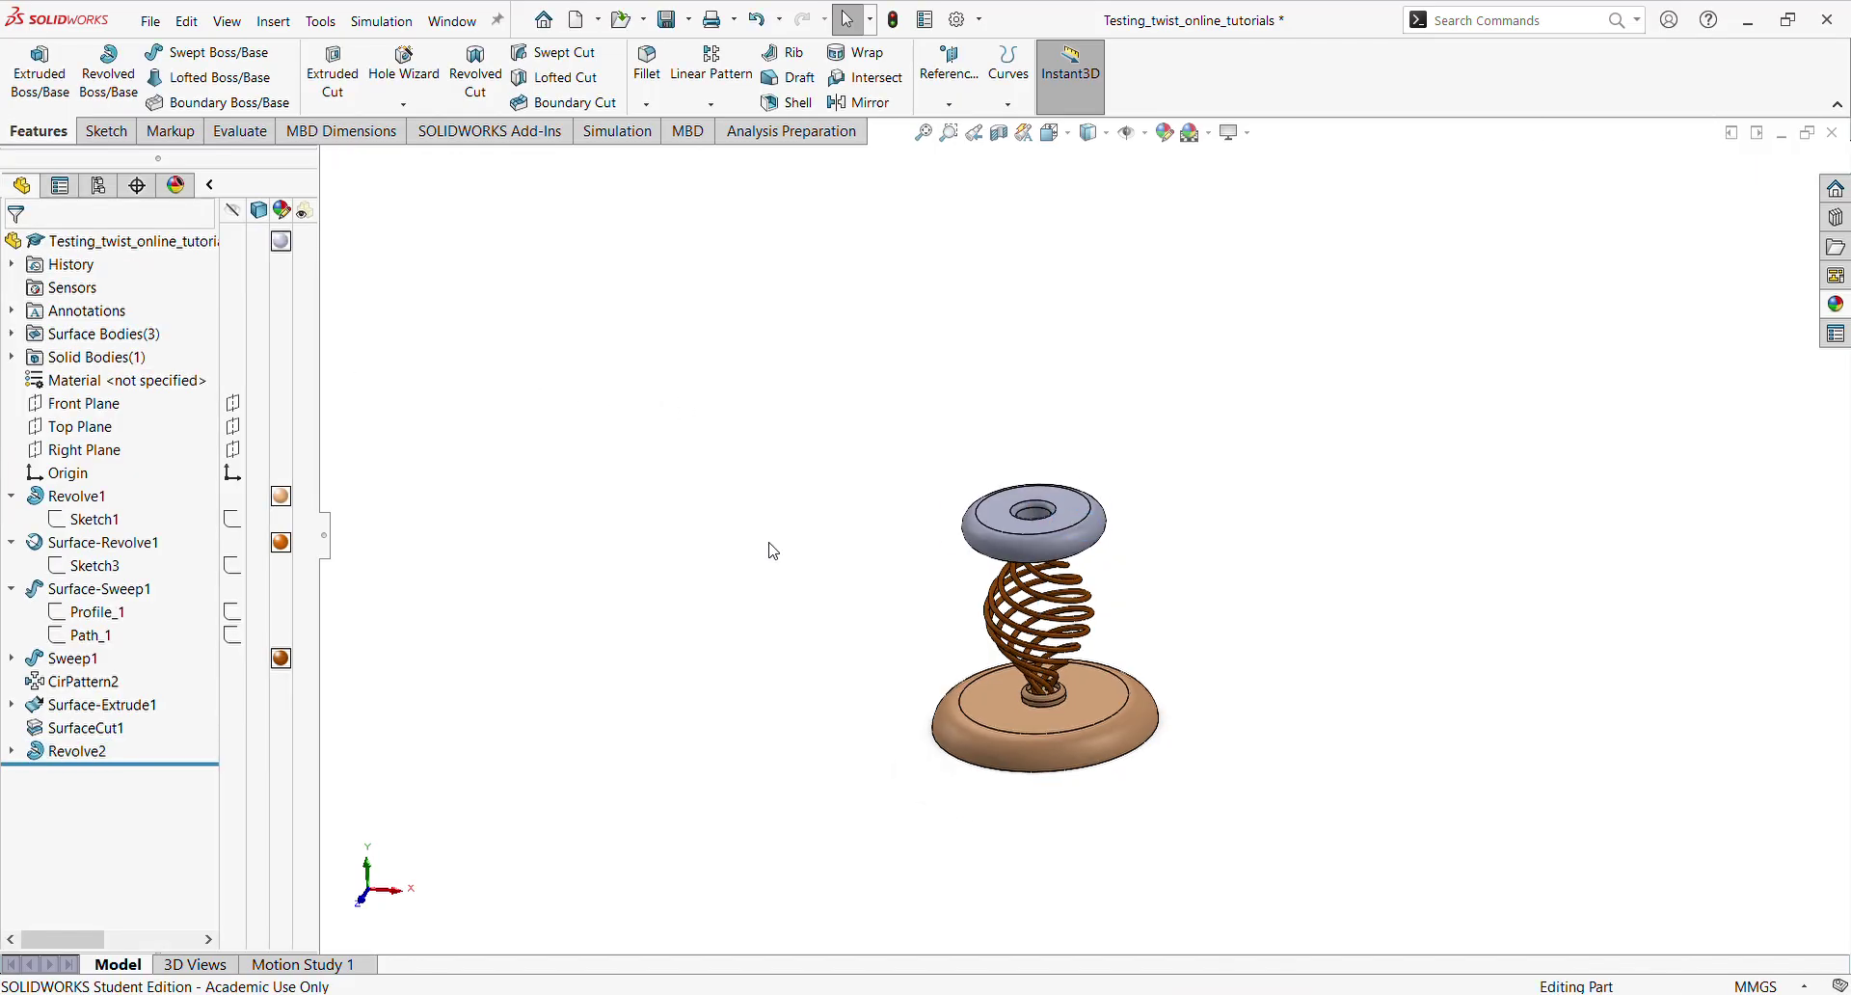
Apply a dark brown color from the standard swatches to the revolved top feature
{"action": "middle_click_drag", "start_coordinate": [768, 546], "coordinate": [866, 498]}
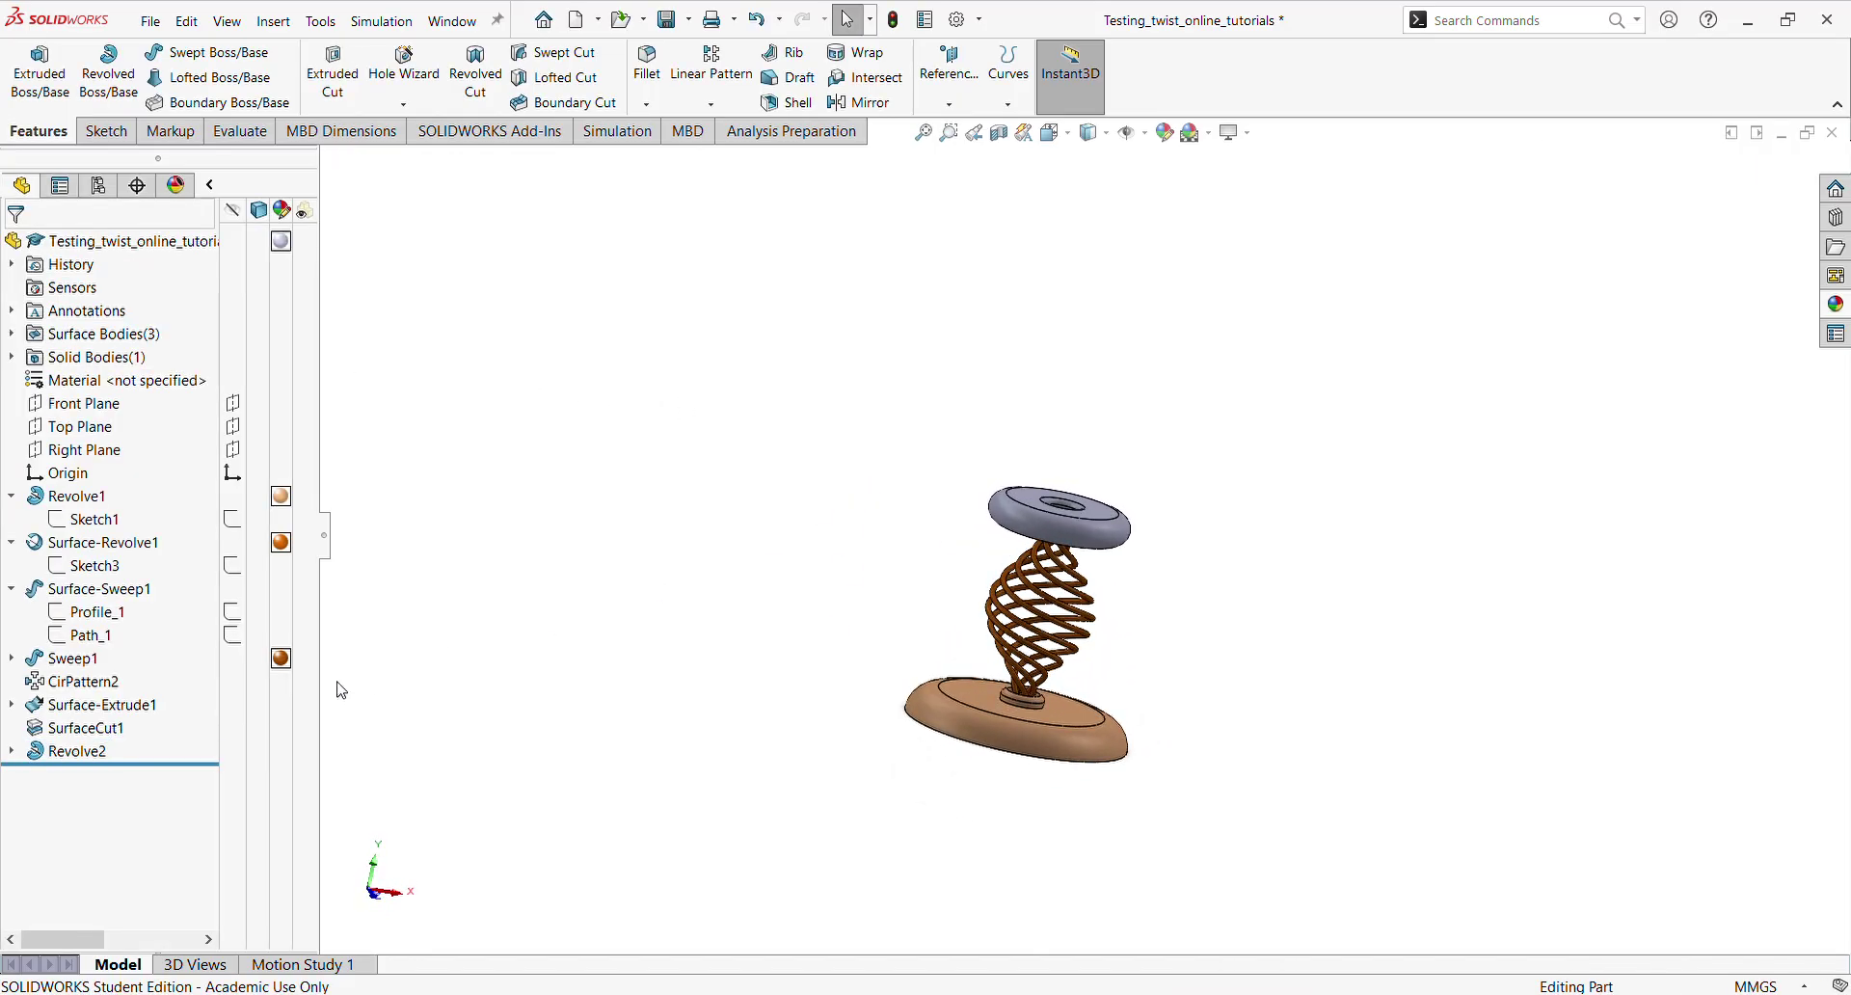
{"action": "left_click", "coordinate": [72, 751]}
{"action": "left_click", "coordinate": [281, 754]}
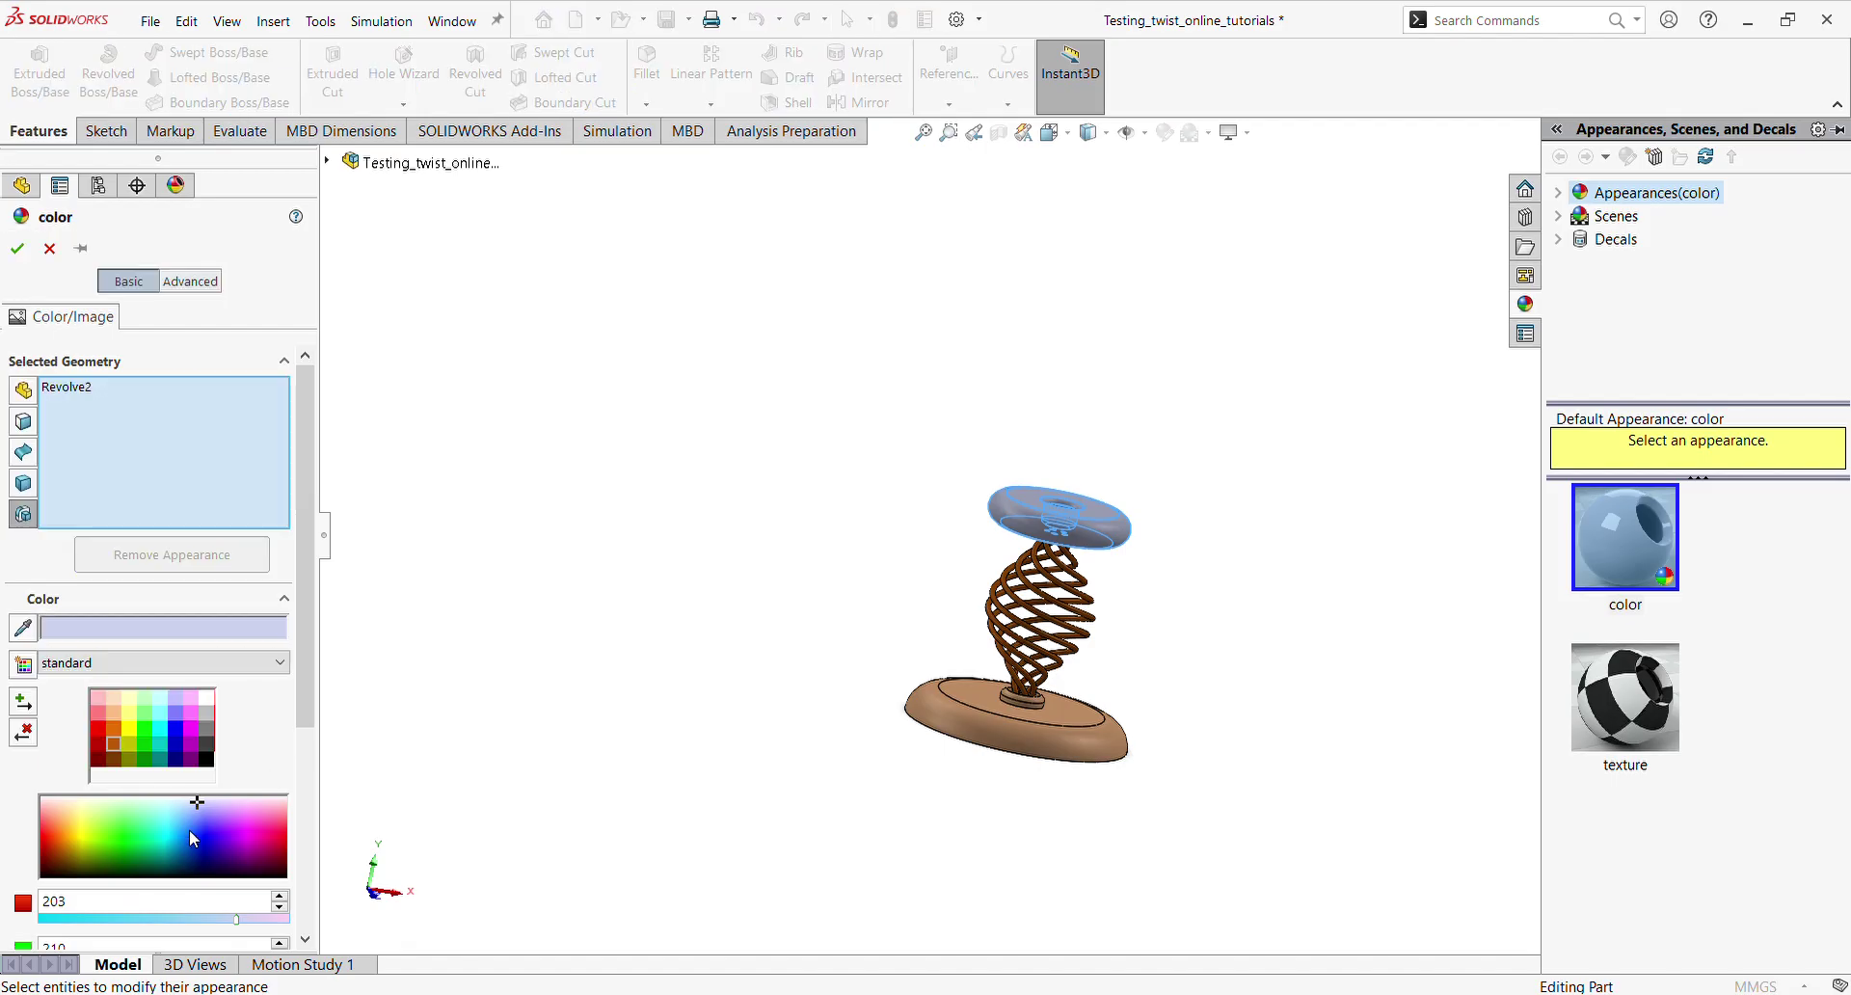
{"action": "left_click", "coordinate": [114, 760]}
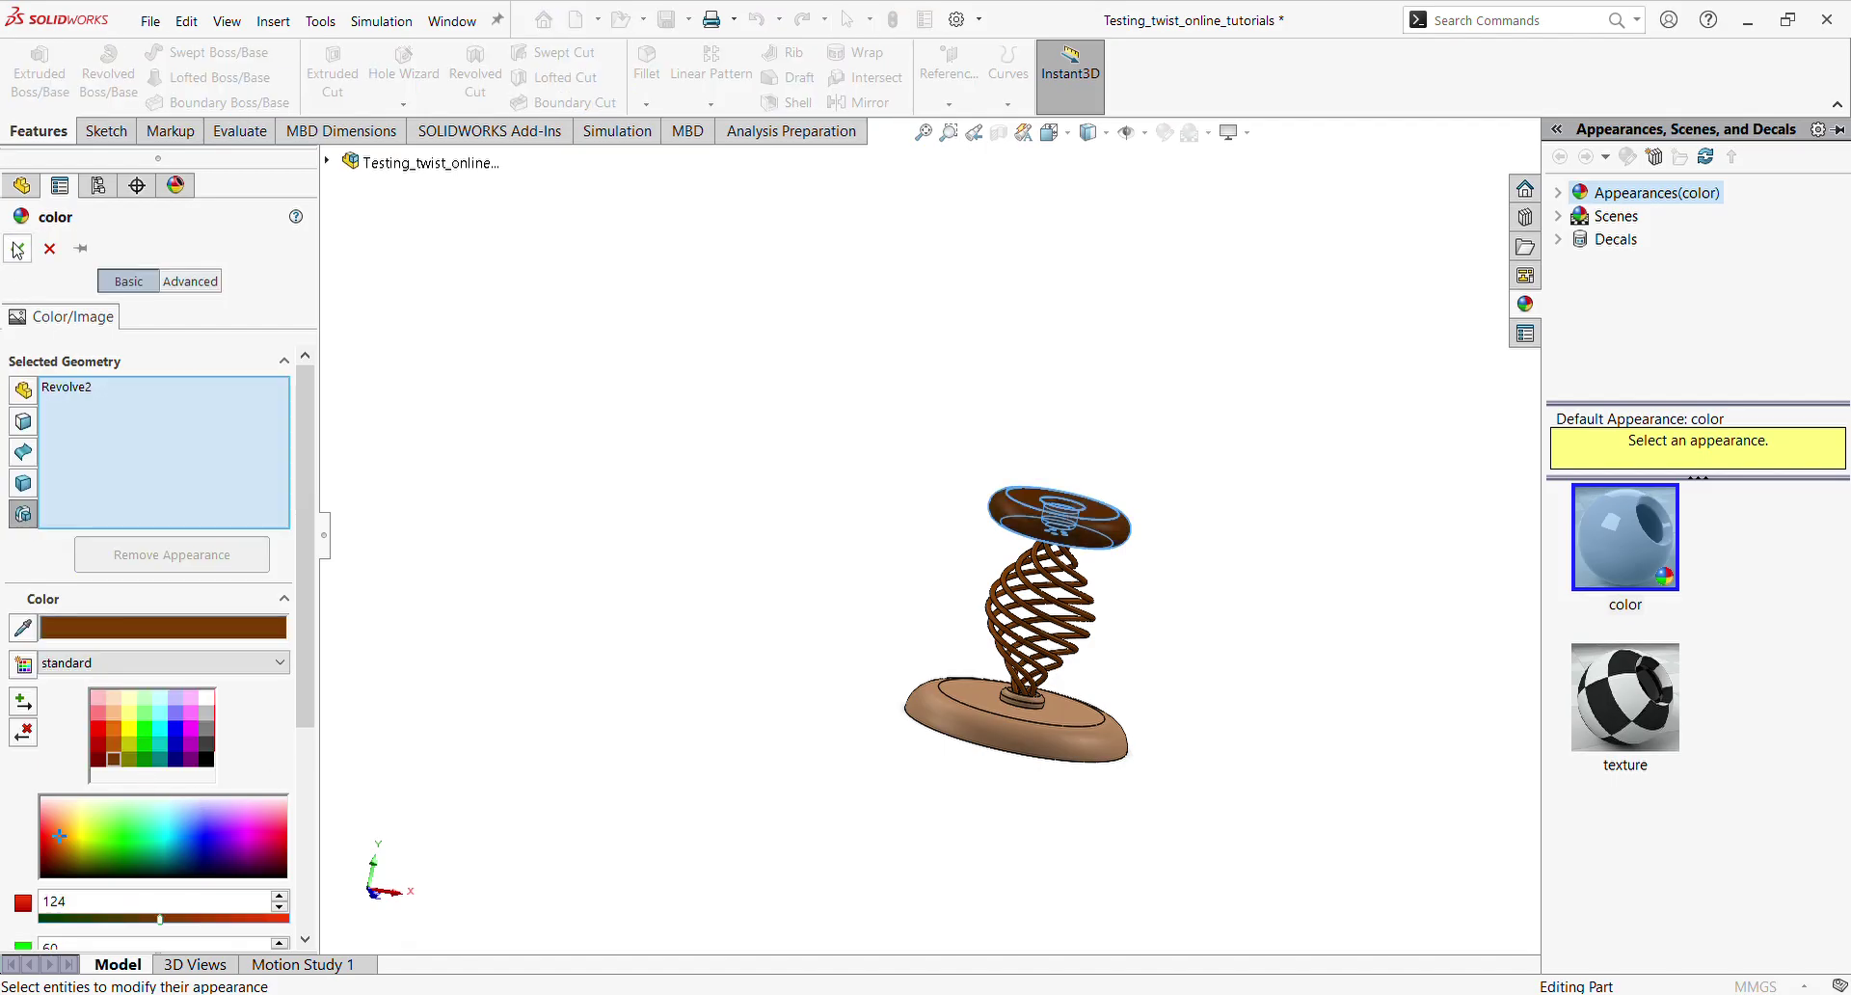
{"action": "left_click", "coordinate": [17, 249]}
{"action": "middle_click_drag", "start_coordinate": [925, 530], "coordinate": [878, 556]}
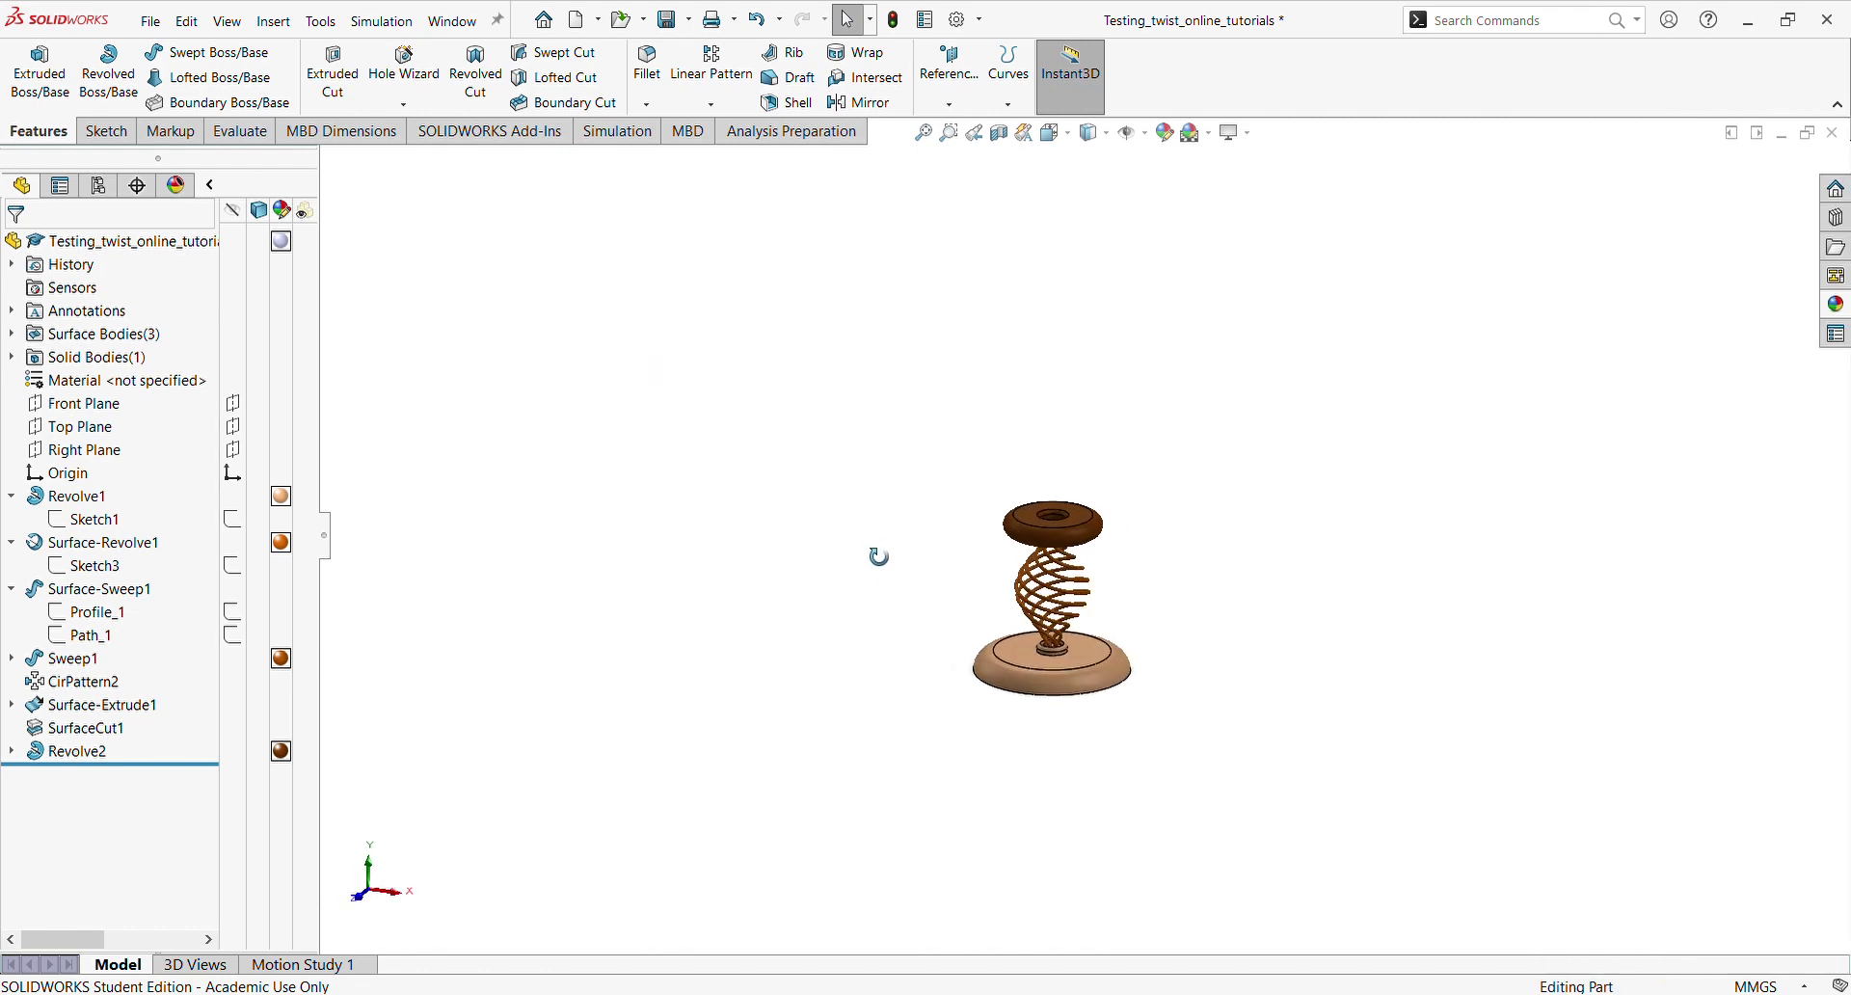
{"action": "scroll", "coordinate": [1060, 584], "scroll_direction": "down", "scroll_amount": 5}
{"action": "middle_click_drag", "start_coordinate": [1096, 511], "coordinate": [1100, 460]}
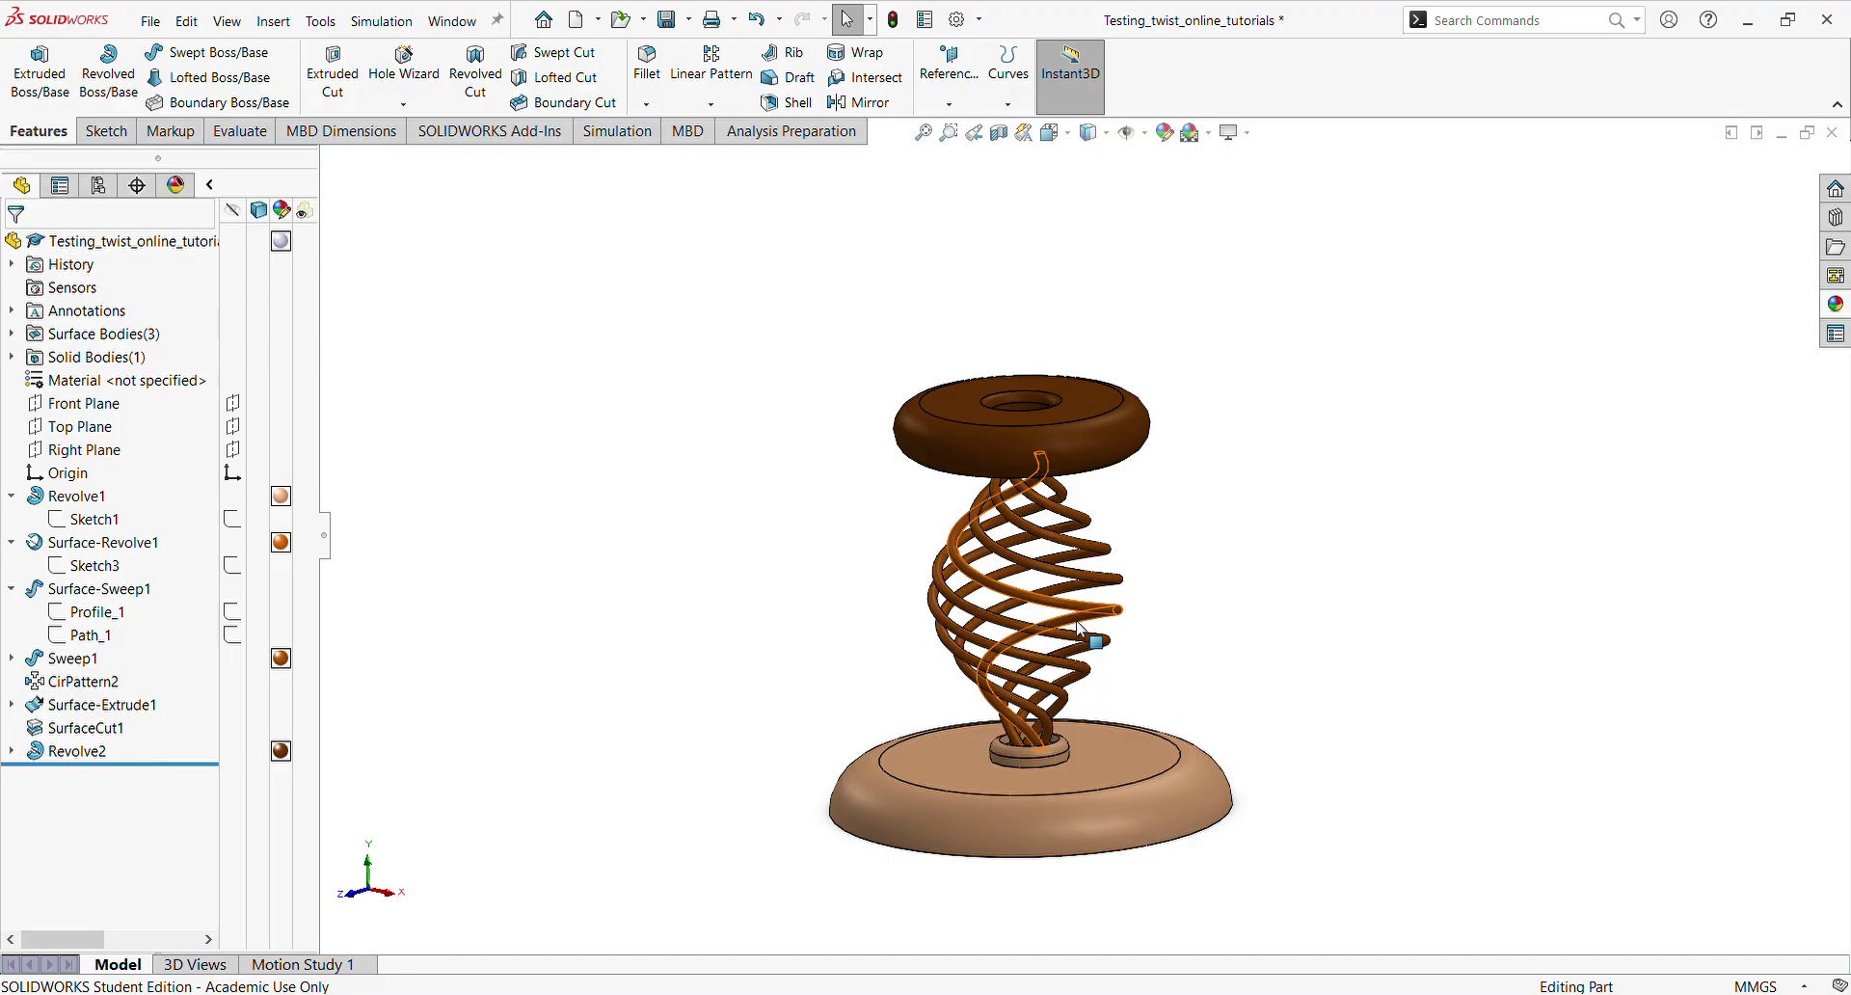